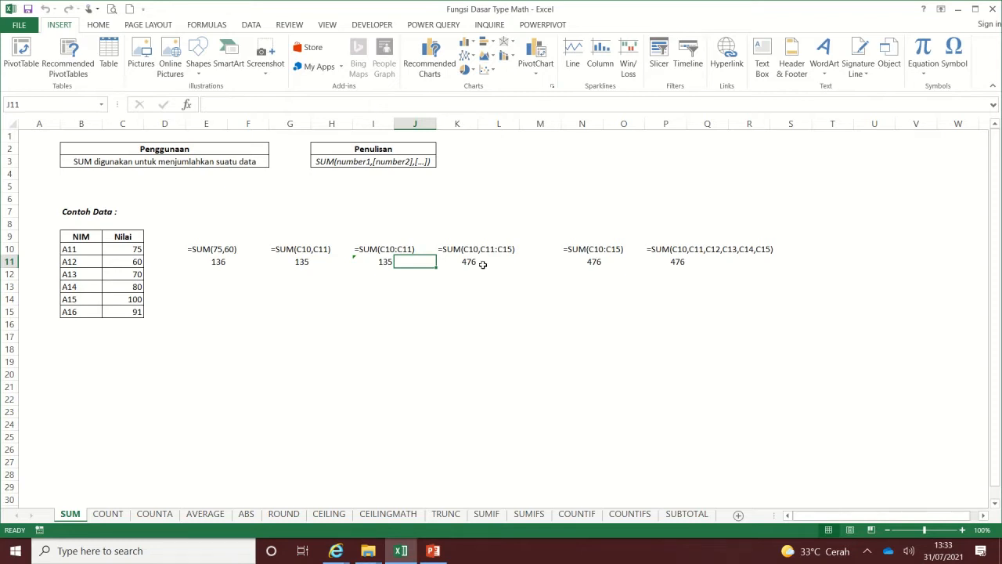
# - Review the SUM syntax in H3, the first rows of the sample data, and the example formula in E10
pyautogui.click(395, 161)
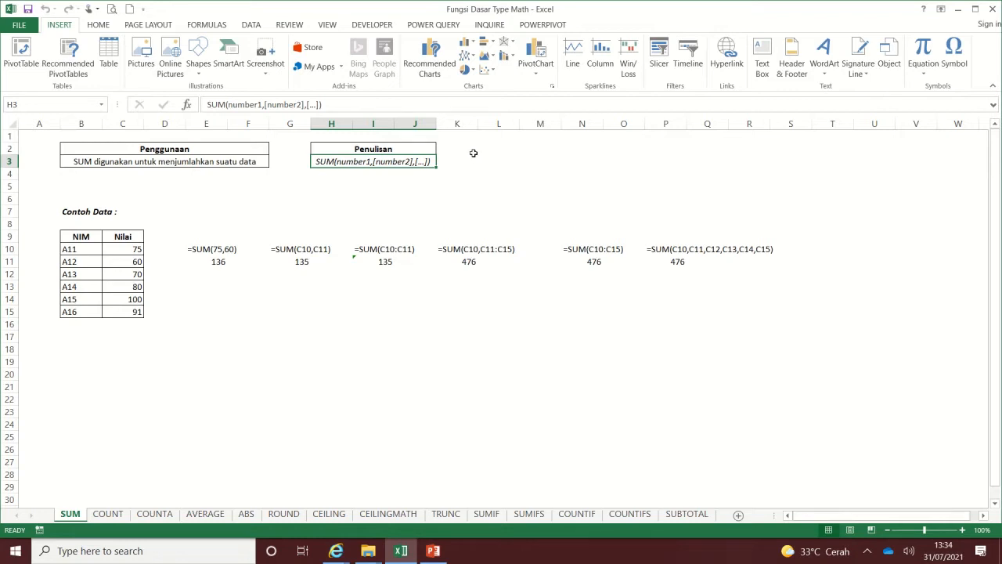
pyautogui.moveTo(78, 237); pyautogui.dragTo(126, 249)
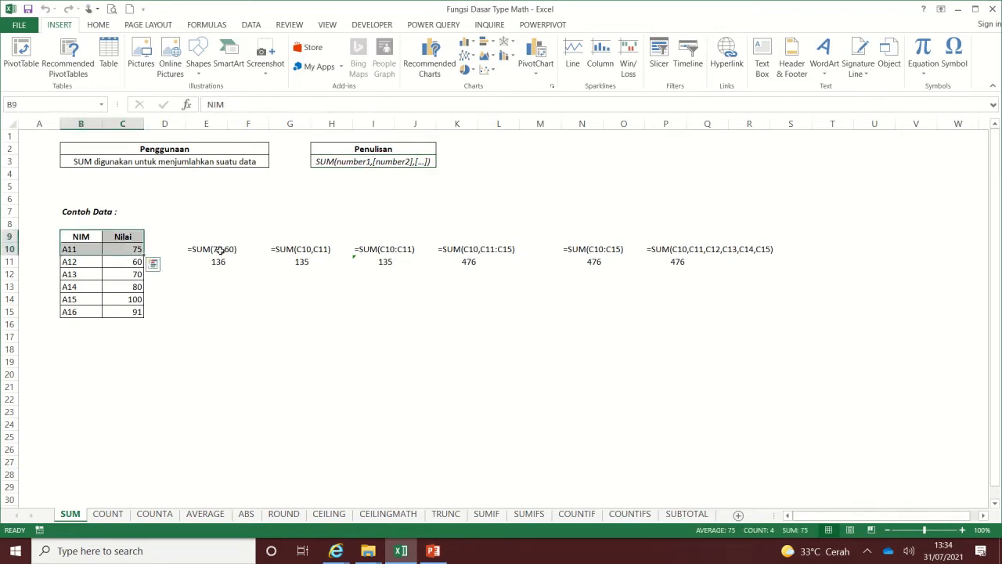
pyautogui.click(220, 249)
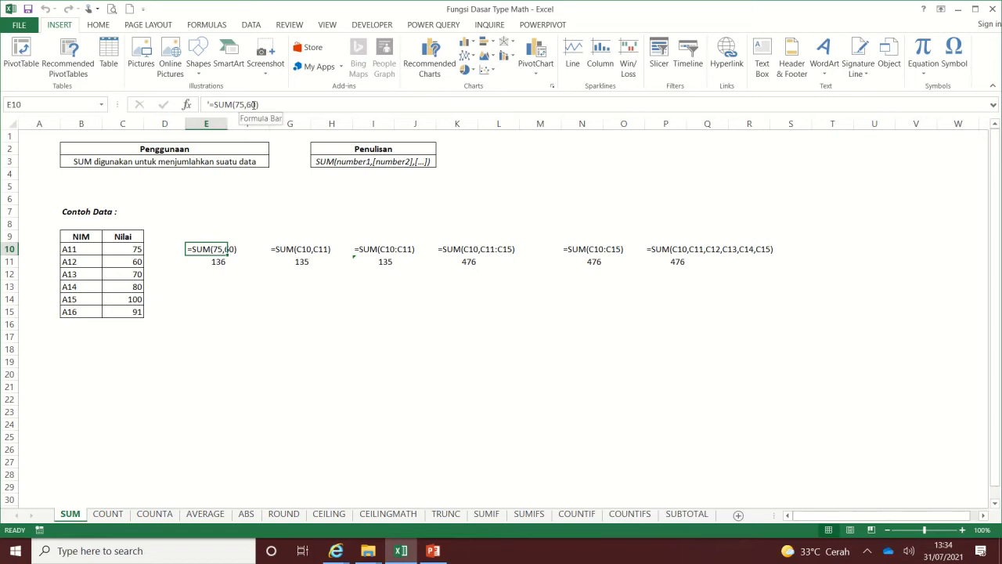
# - Calculate =75+60 in cell E12 and compare it with the SUM example in the cells above
pyautogui.click(214, 275)
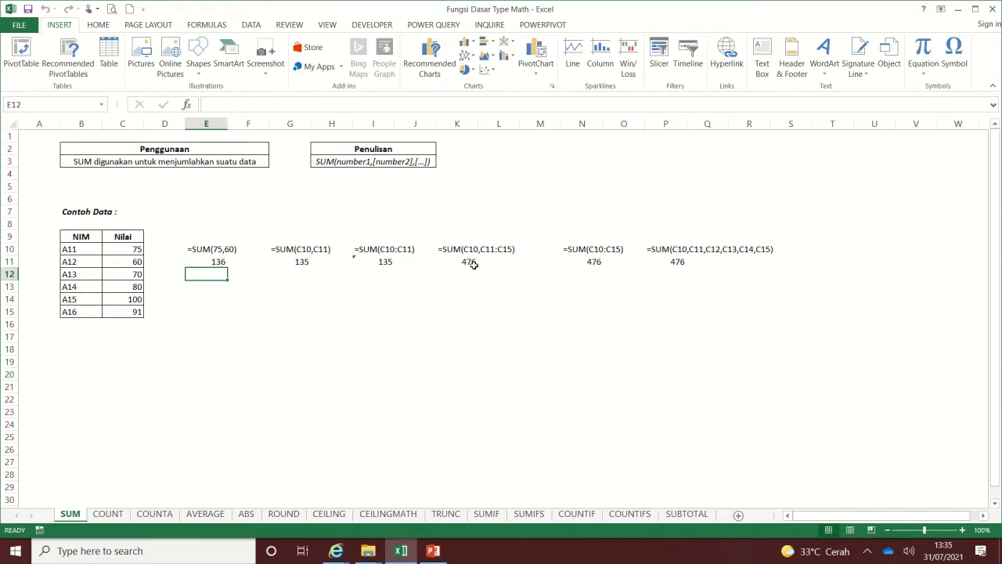
pyautogui.write('=')
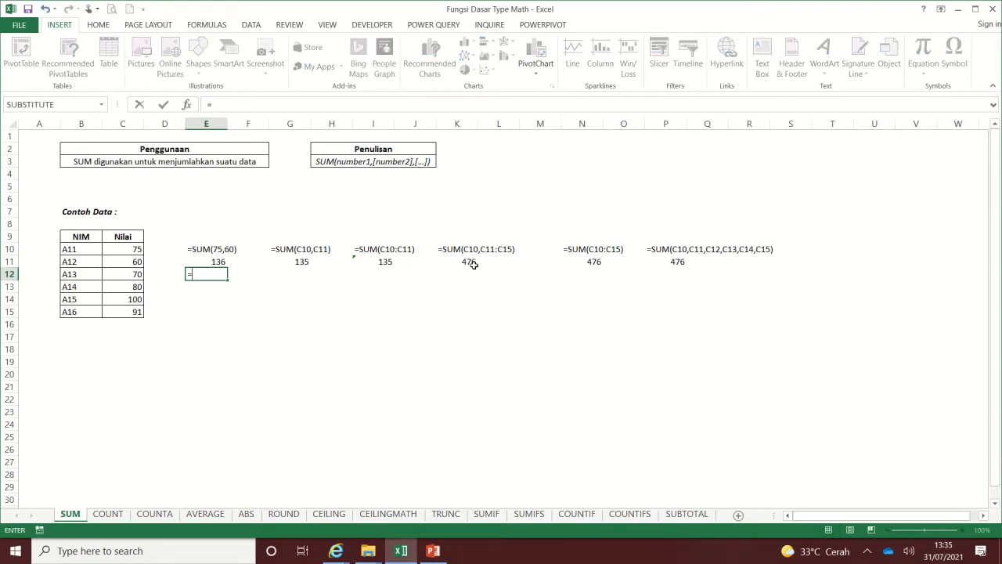
pyautogui.write('75+60')
pyautogui.press('Return')
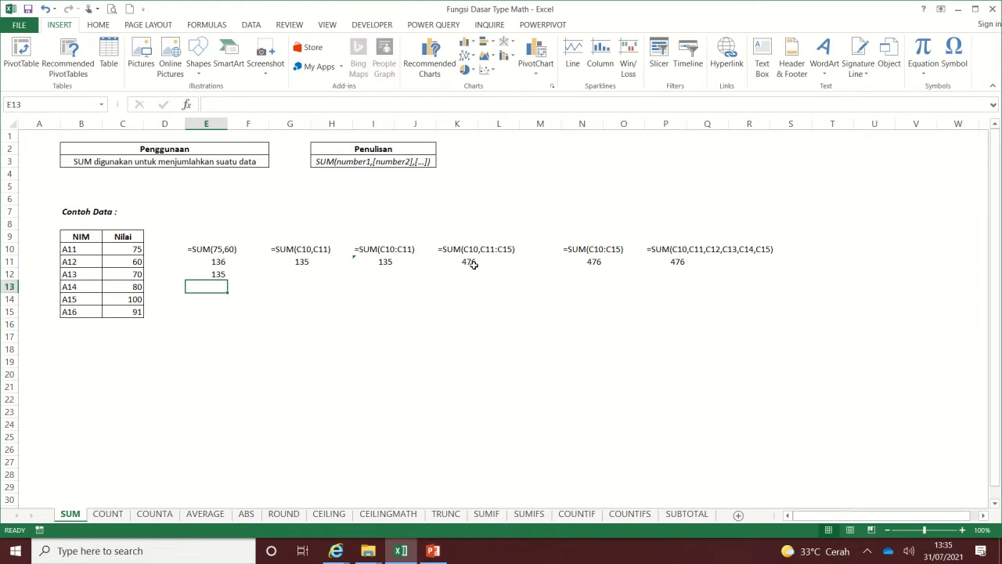
pyautogui.press('Up')
pyautogui.press('Up')
pyautogui.press('Up')
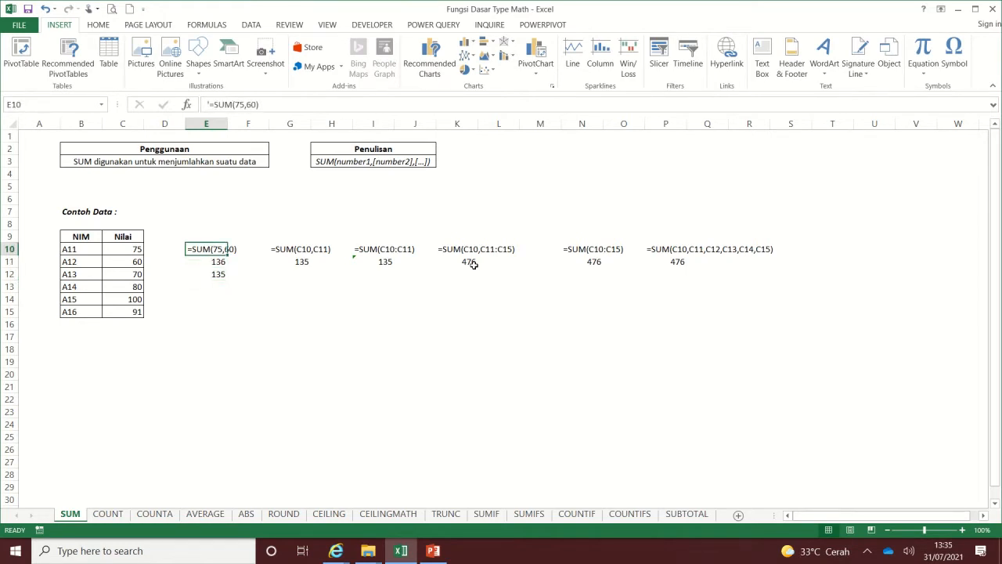
pyautogui.press('Down')
pyautogui.press('Down')
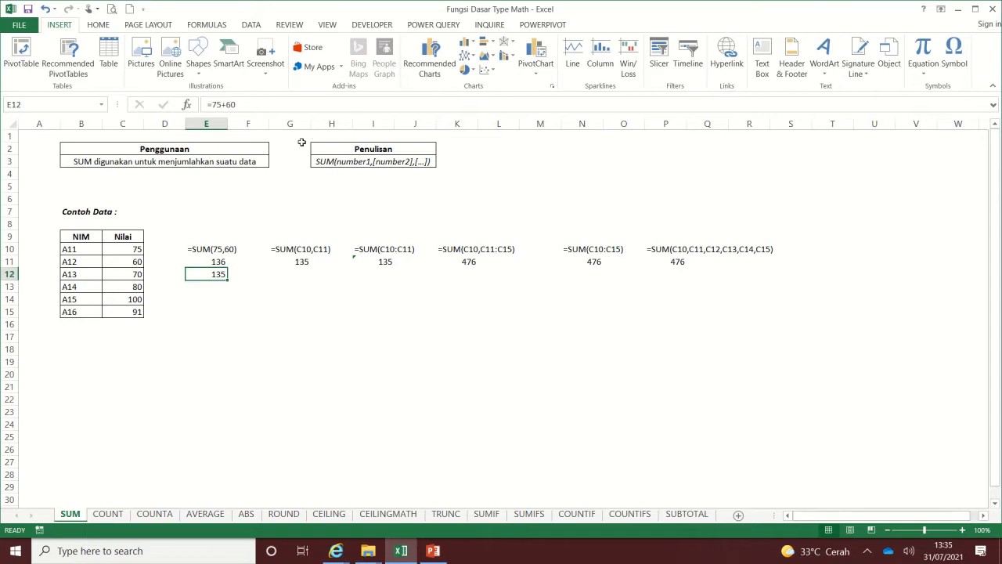
# - Correct the formula in cell E11 to =SUM(75,60)
pyautogui.click(219, 262)
pyautogui.click(245, 109)
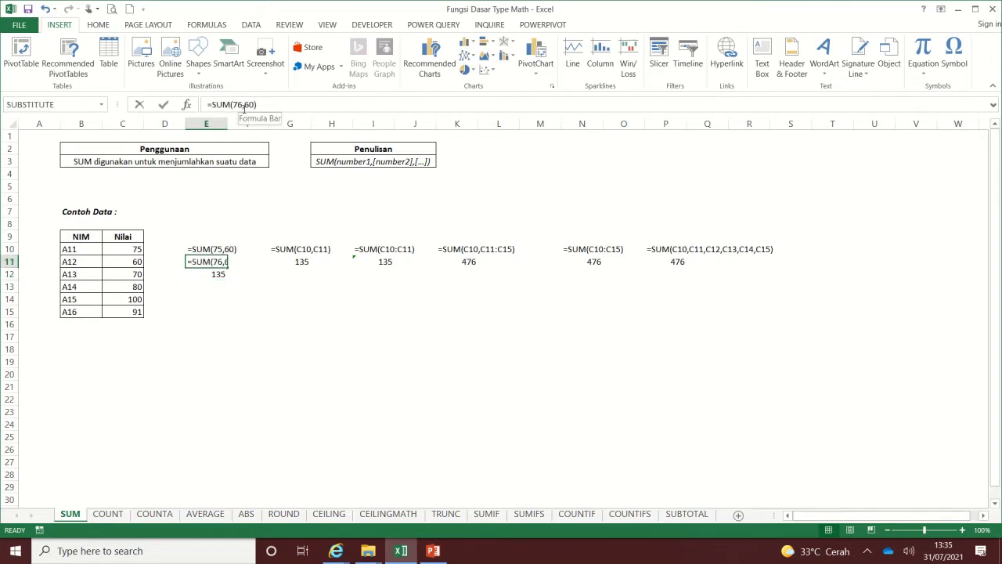
pyautogui.press('BackSpace')
pyautogui.write('5')
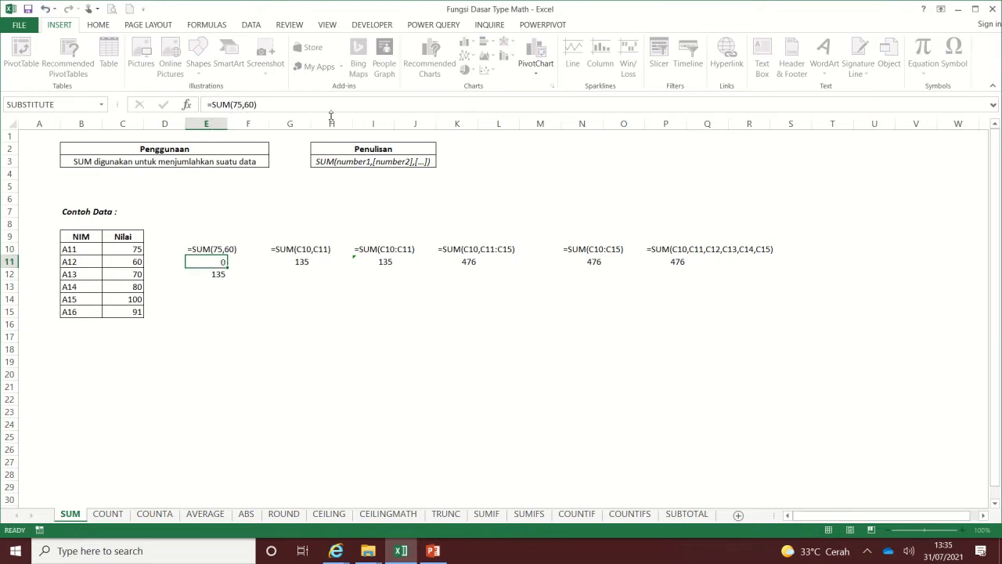
pyautogui.press('Return')
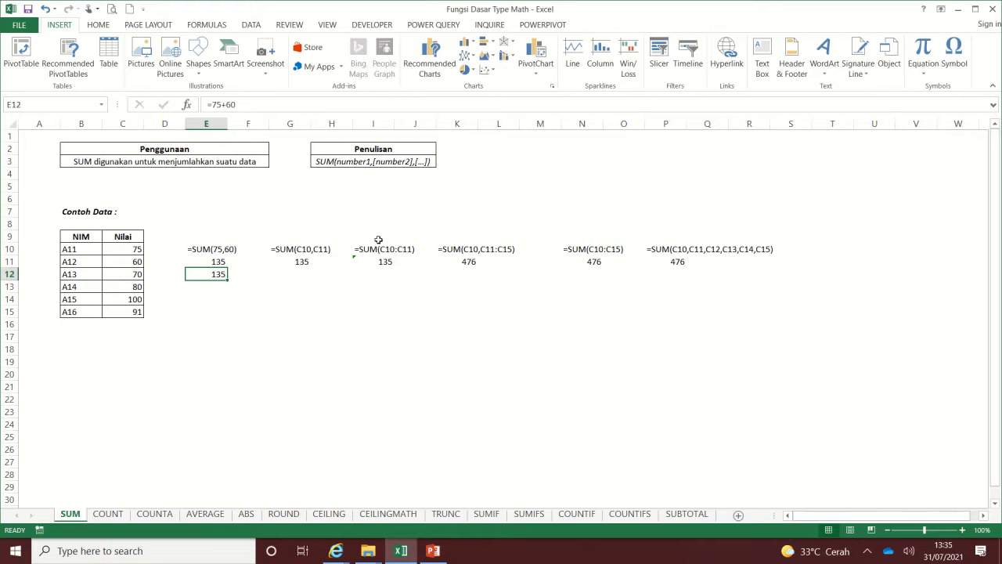
# - Clear the comparison calculation from cell E12 and return to the example text in E10
pyautogui.press('Delete')
pyautogui.press('Up')
pyautogui.press('Up')
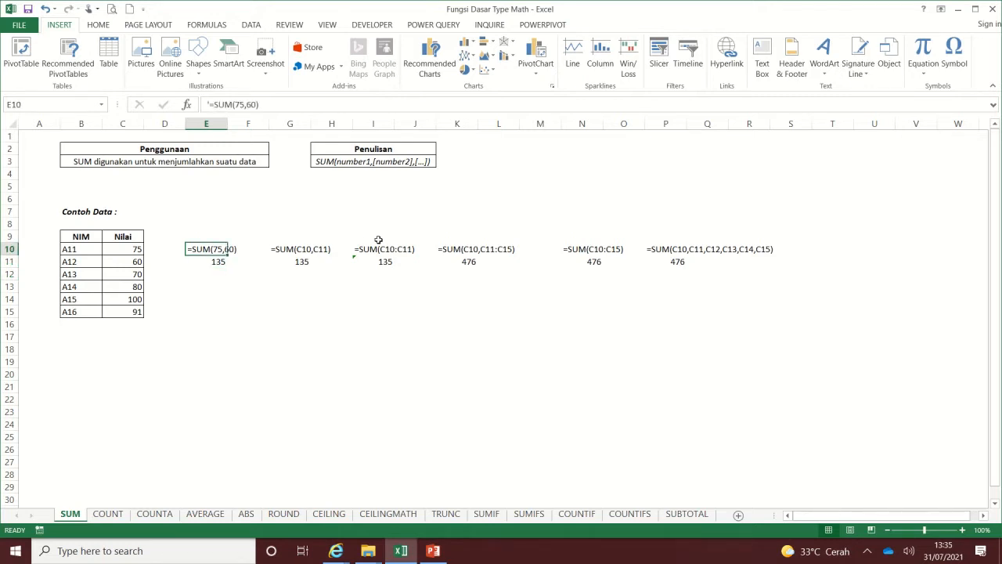
# - Examine the two-cell SUM example in G10 and its working formula in G11
pyautogui.press('Right')
pyautogui.press('Right')
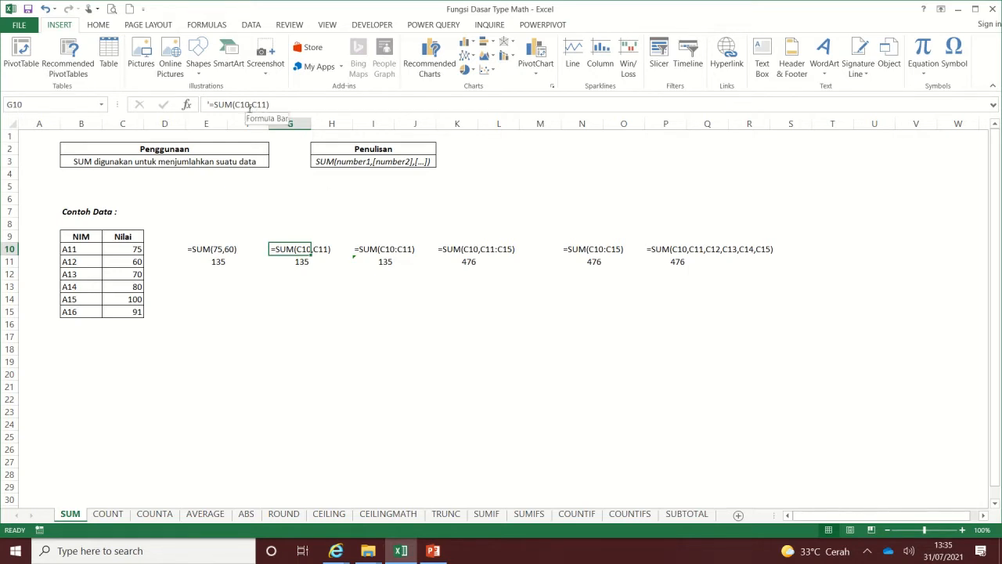
pyautogui.click(245, 106)
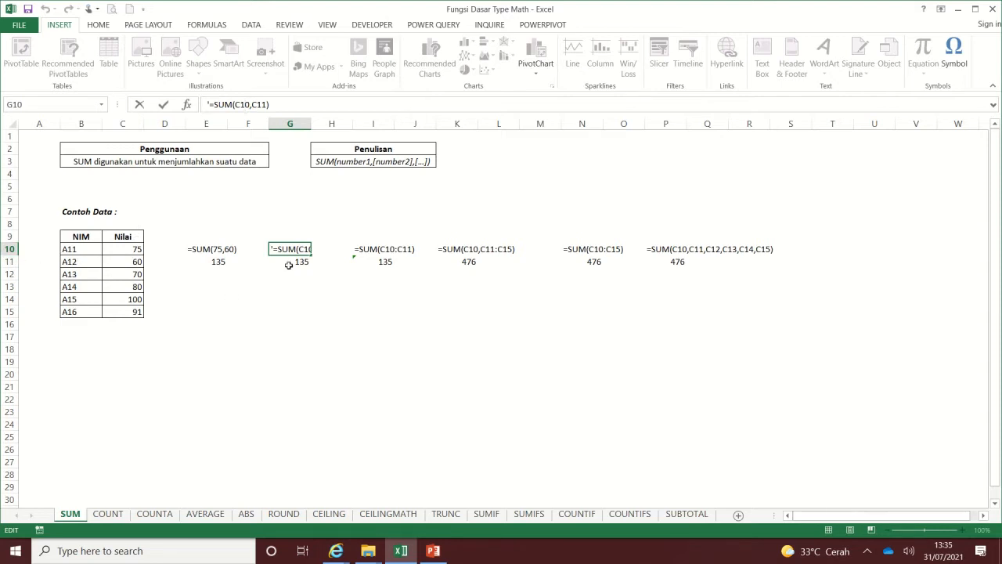
pyautogui.hotkey('ctrl', 'Return')
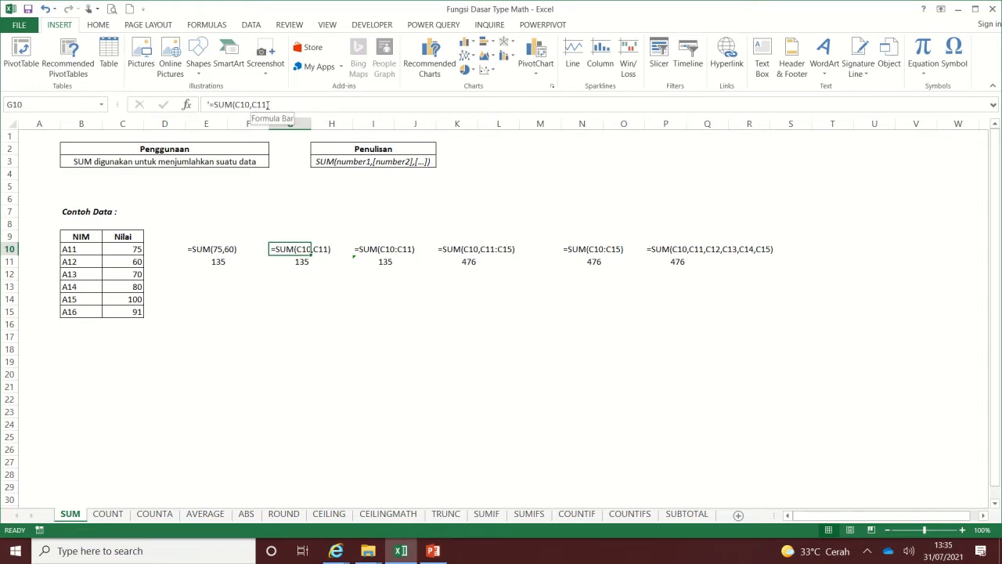
pyautogui.click(305, 262)
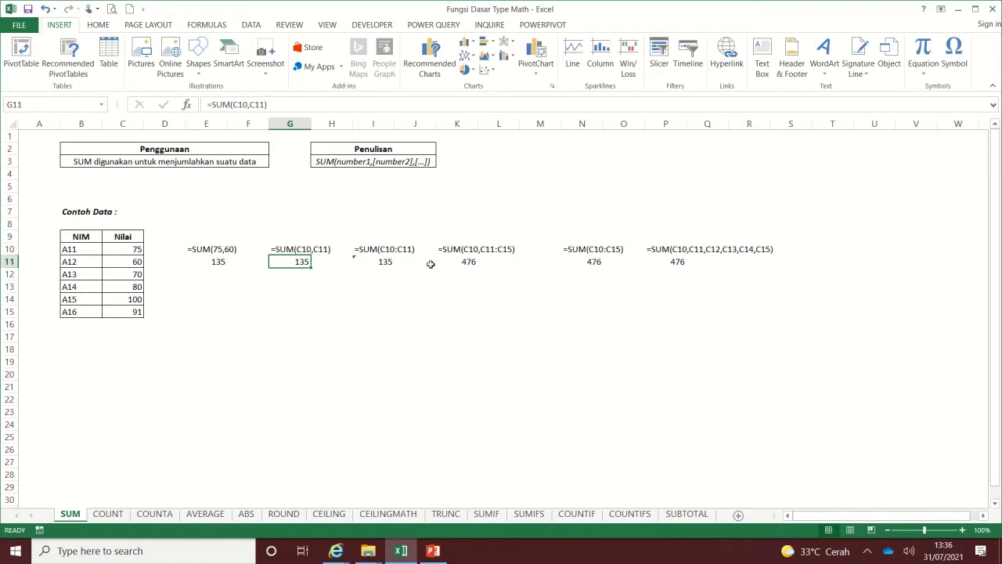
# - Try the formula =SUM(2,1) in the empty cell E13, and clear the cell again
pyautogui.click(230, 285)
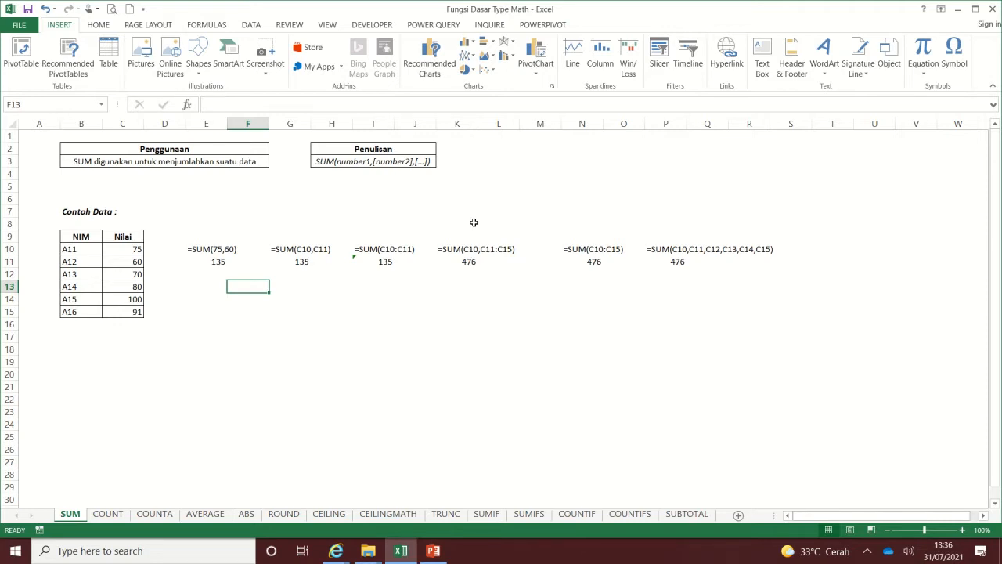
pyautogui.press('Left')
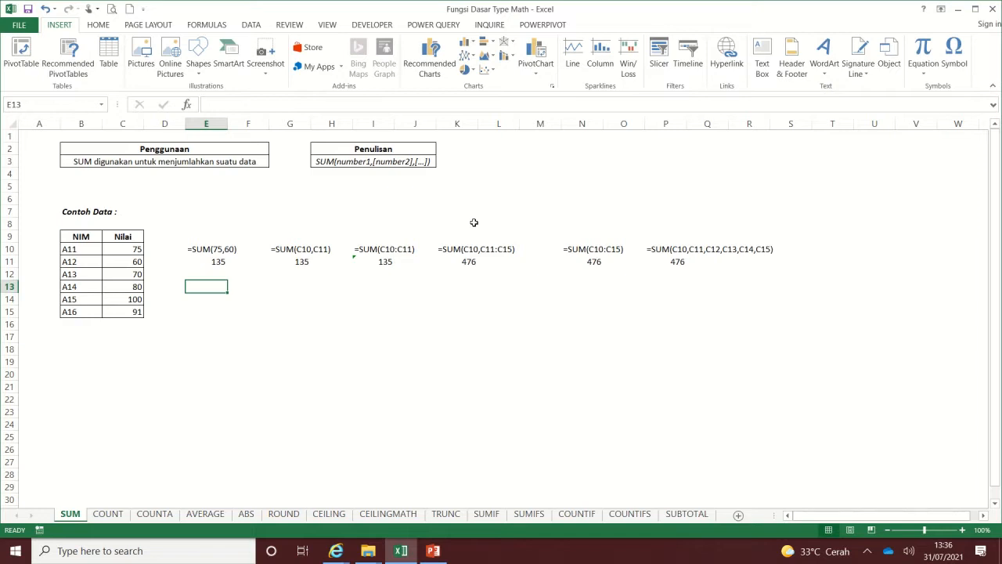
pyautogui.write('=sum(')
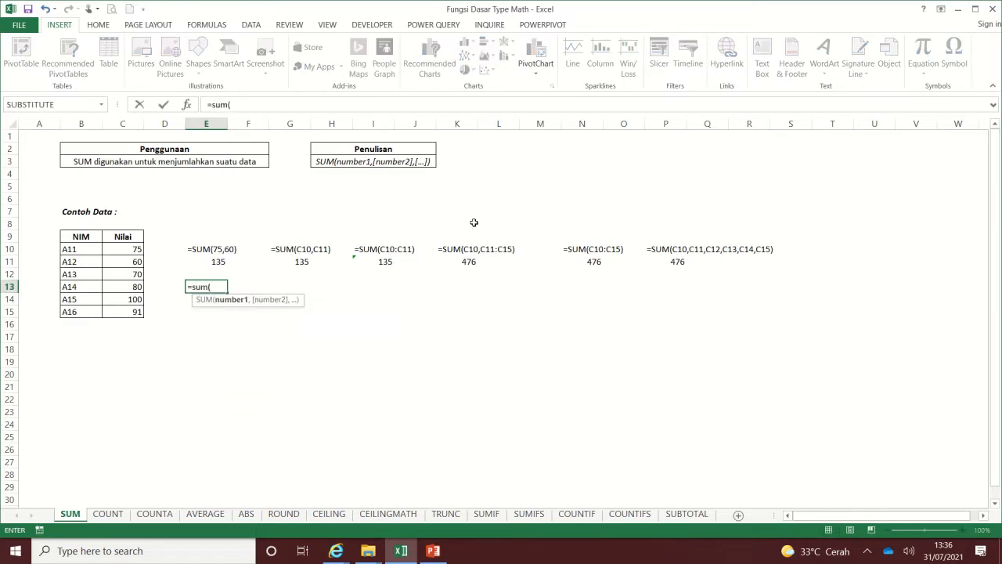
pyautogui.write('2,1')
pyautogui.press('Return')
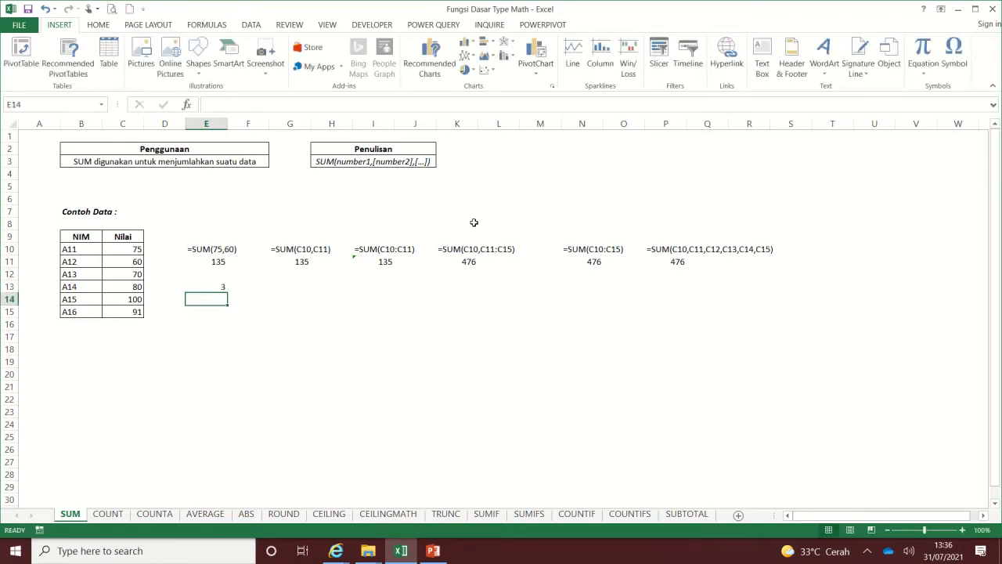
pyautogui.press('Up')
pyautogui.press('Delete')
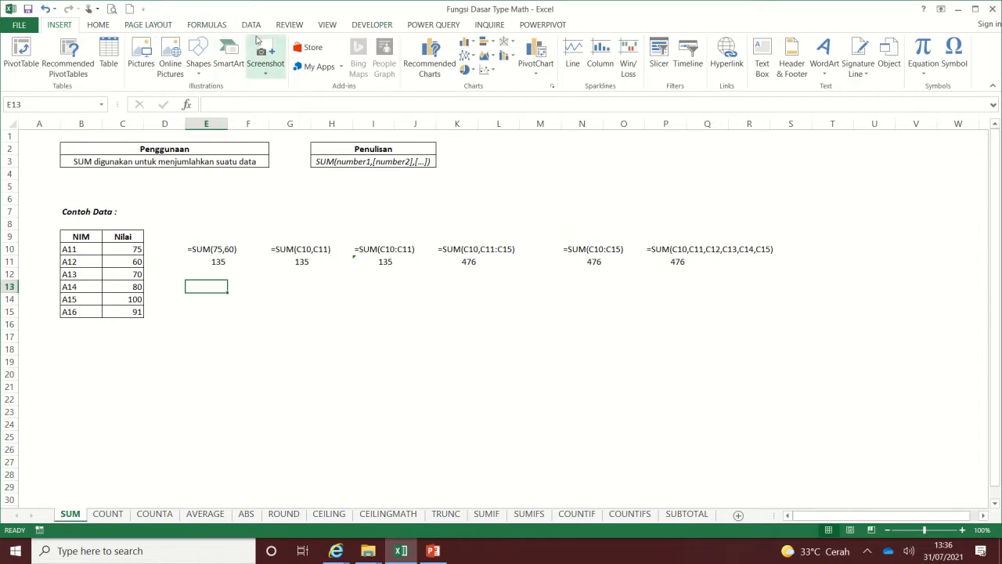
# - Insert the SUM function in cell E13 through Insert Function, opening its arguments
pyautogui.click(215, 27)
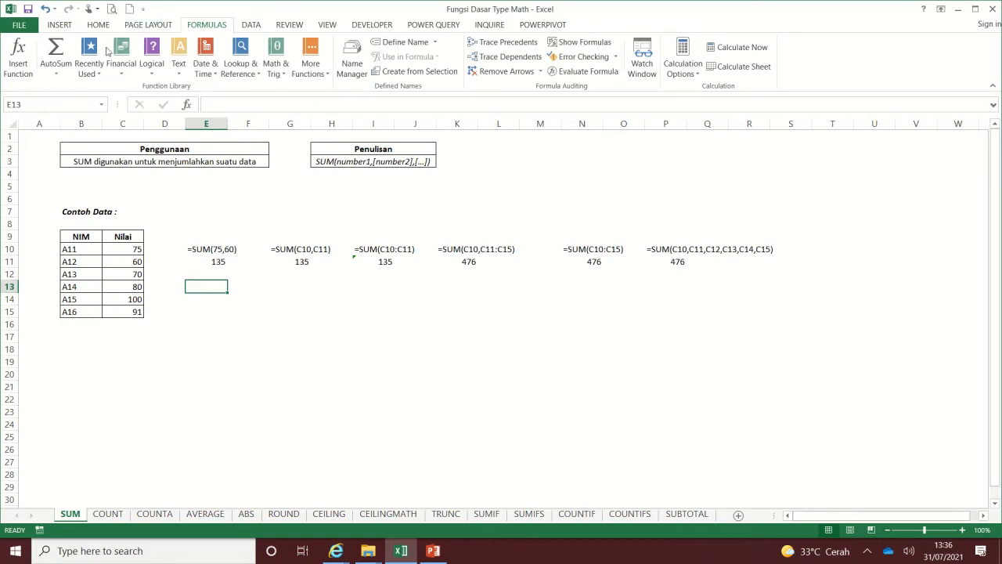
pyautogui.click(24, 62)
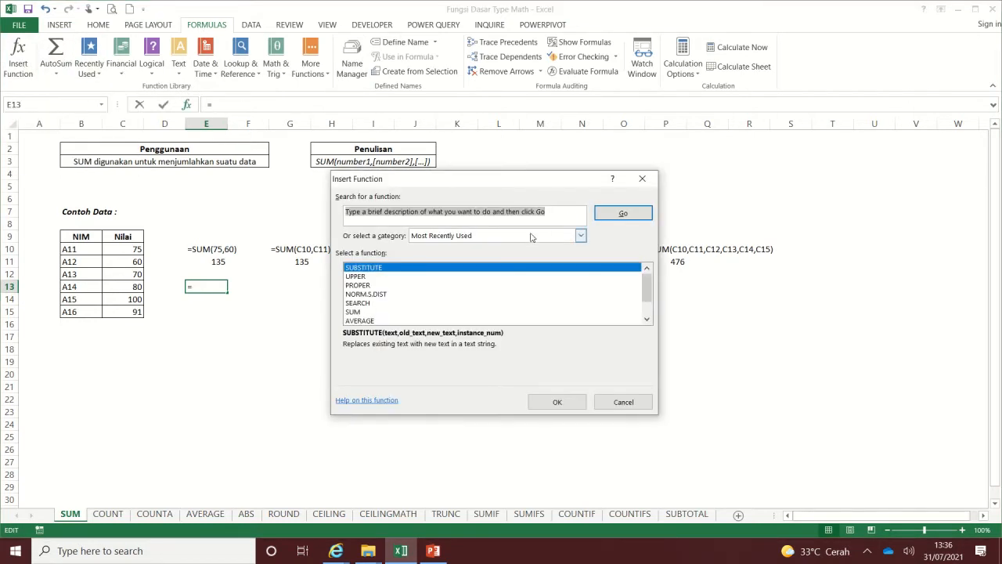
pyautogui.click(365, 287)
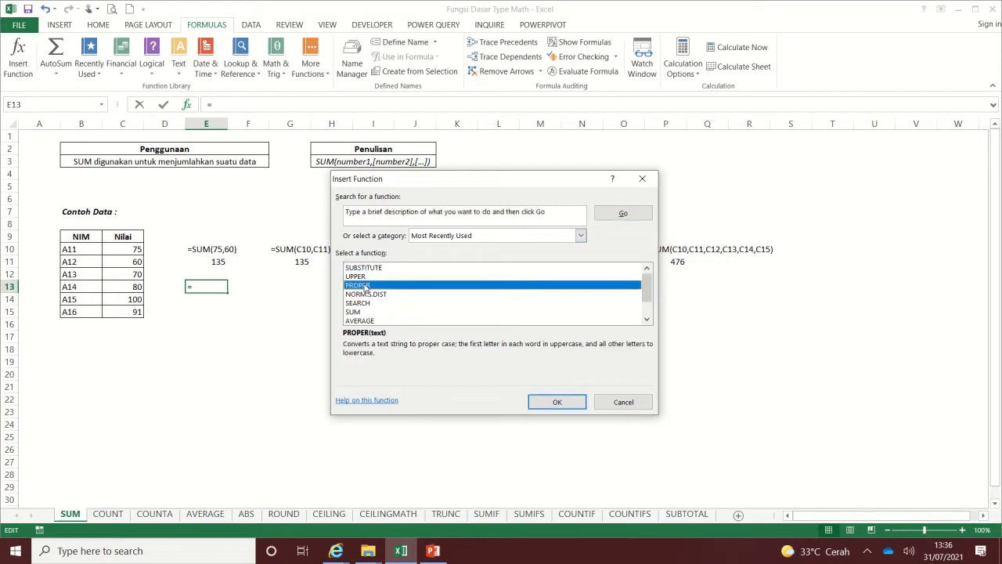
pyautogui.click(374, 302)
pyautogui.click(385, 312)
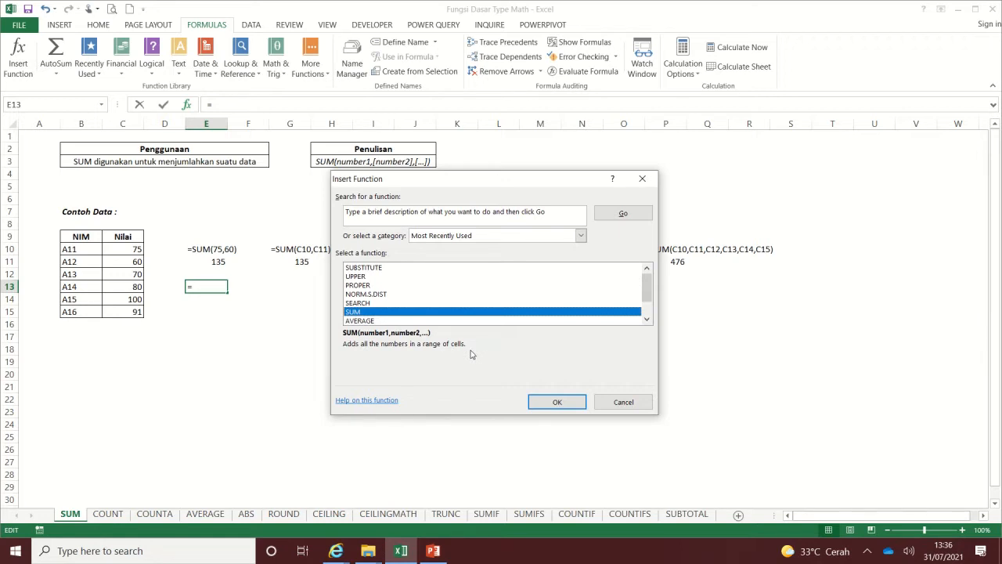
pyautogui.click(555, 402)
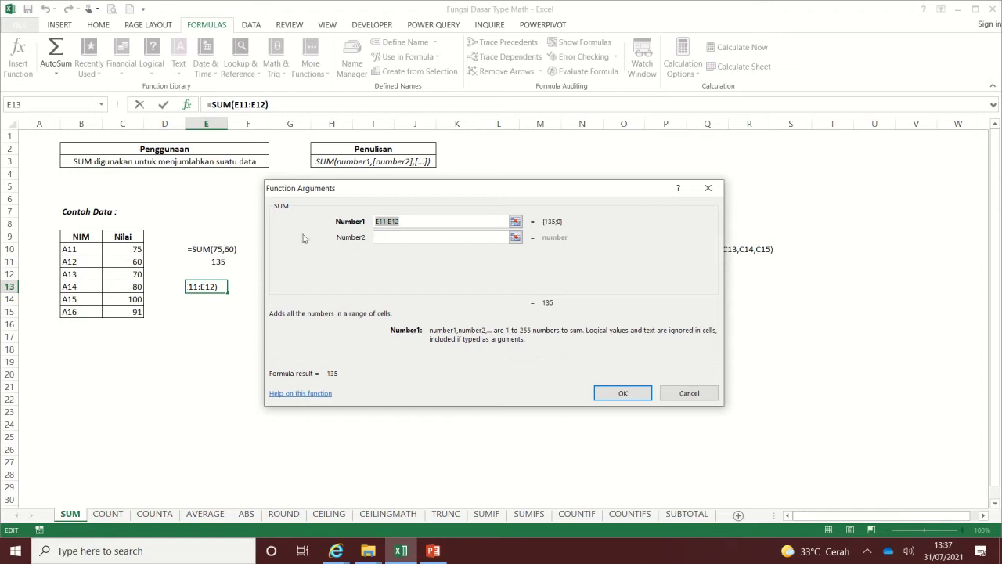
# - Set the SUM function's Number1 argument to the range C10:C11
pyautogui.click(516, 222)
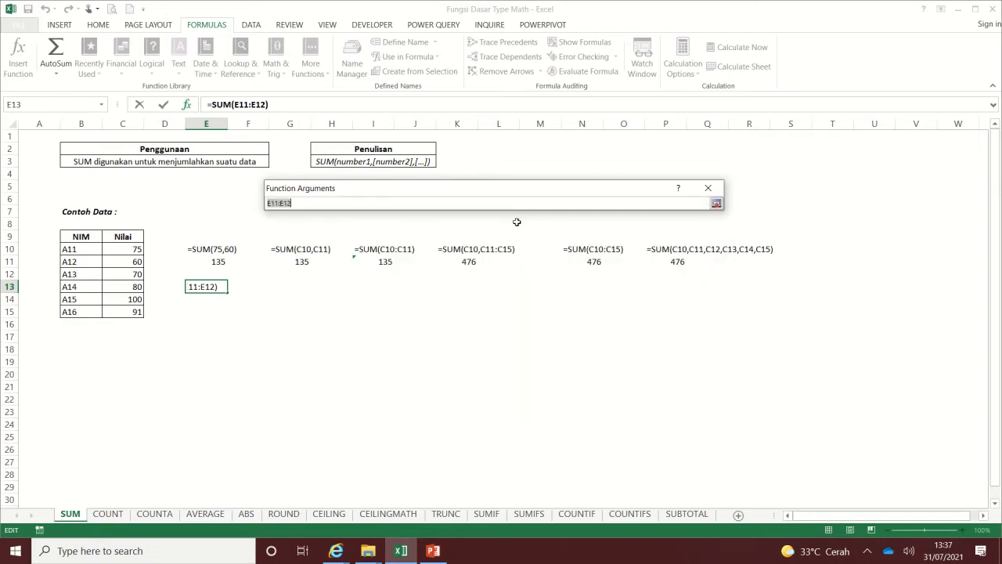
pyautogui.click(137, 250)
pyautogui.moveTo(137, 251); pyautogui.dragTo(137, 263)
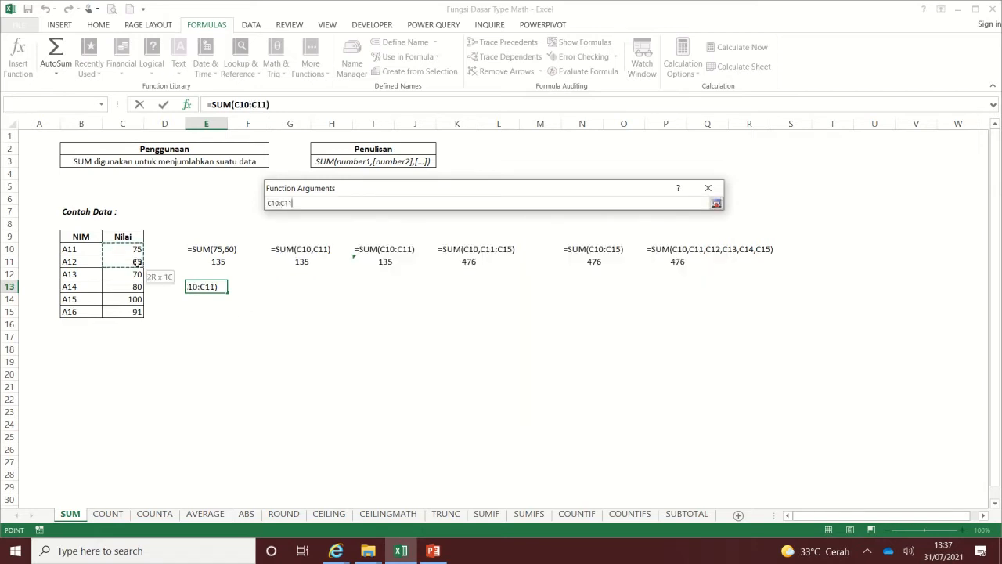
pyautogui.click(716, 204)
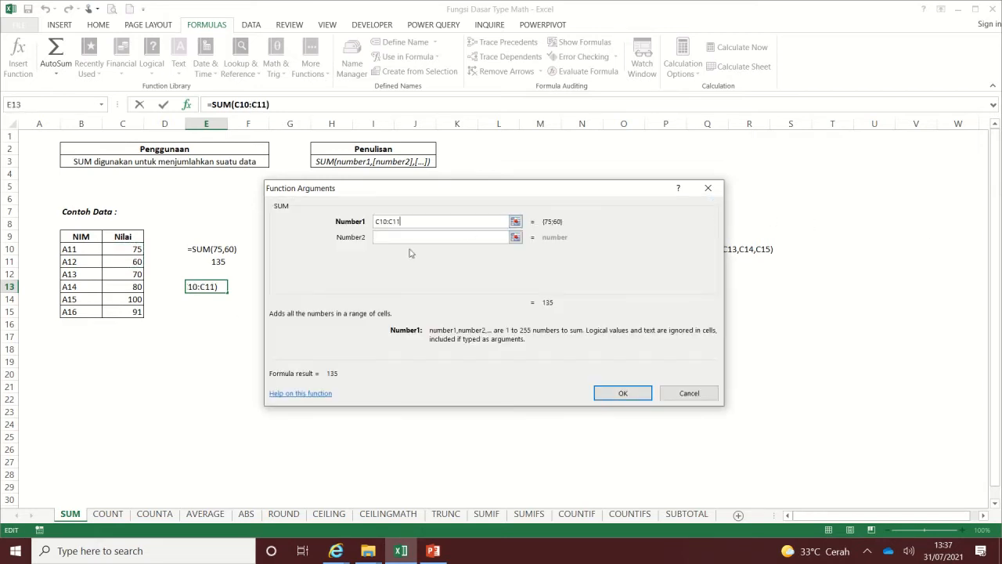
# - Set the Number2 argument to the range C12:C13 and insert the SUM formula in E13
pyautogui.click(414, 237)
pyautogui.click(516, 238)
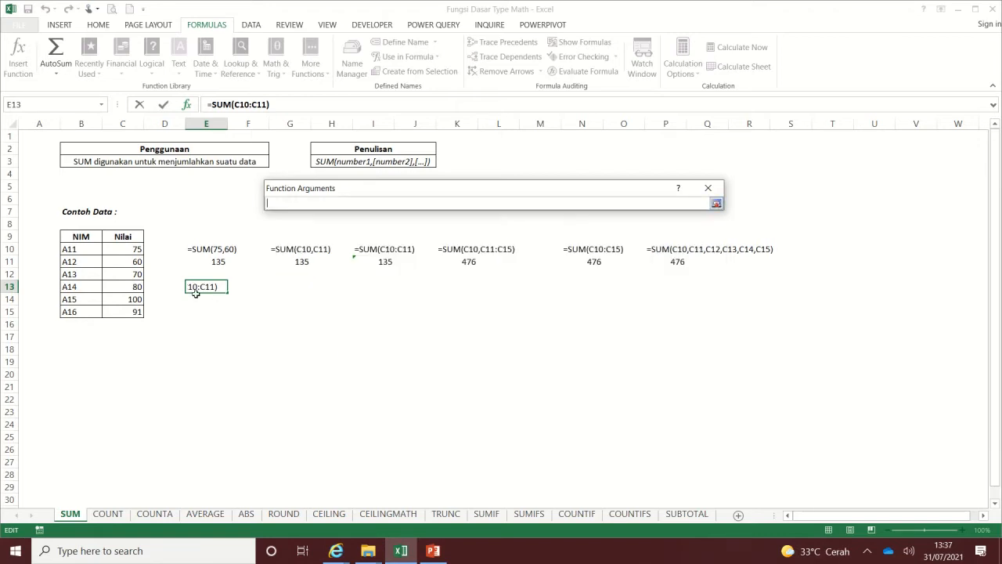
pyautogui.moveTo(134, 276); pyautogui.dragTo(140, 287)
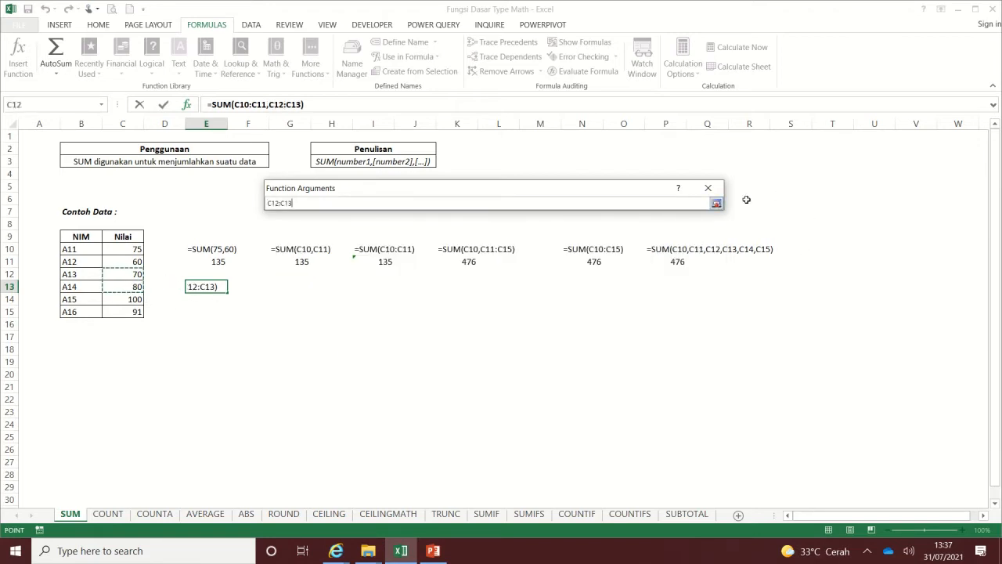
pyautogui.click(715, 204)
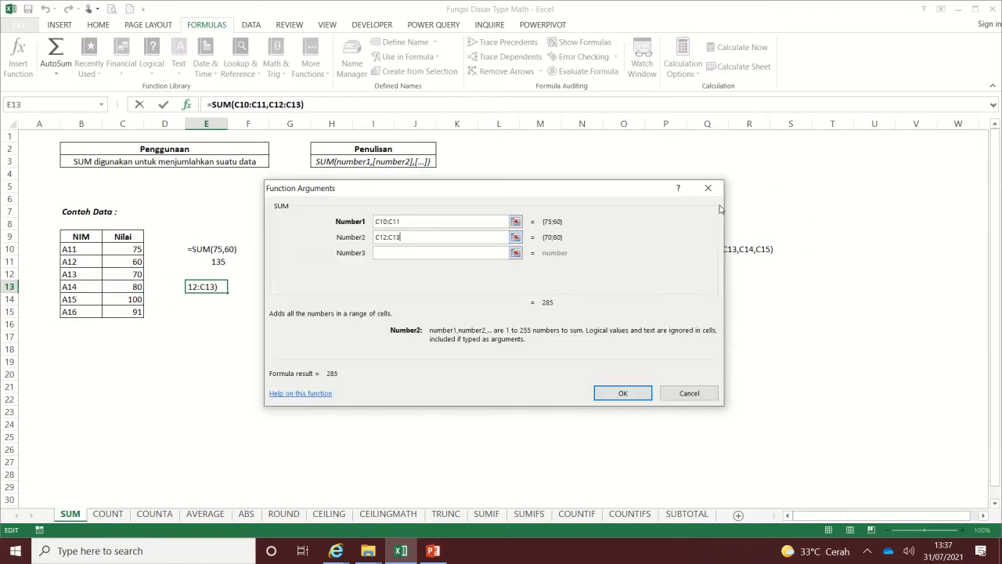
pyautogui.click(623, 393)
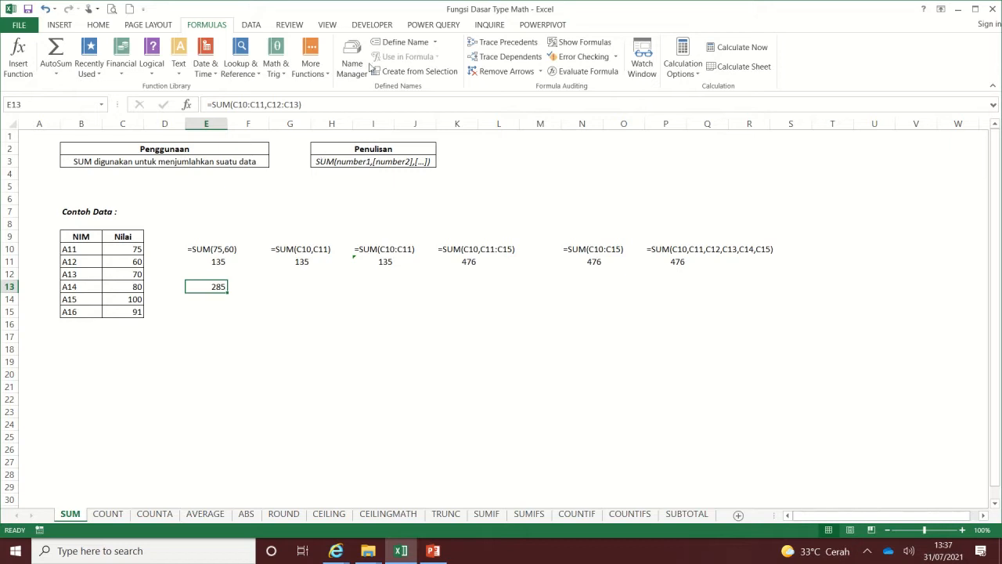
# - Clear the trial formula from E13 and select the SUM range example in I10
pyautogui.press('Delete')
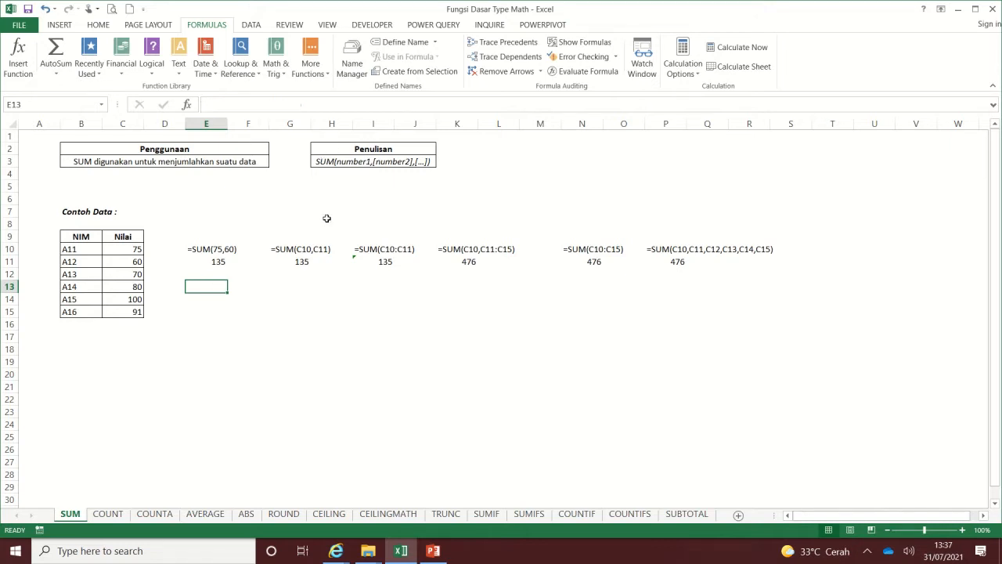
pyautogui.click(393, 246)
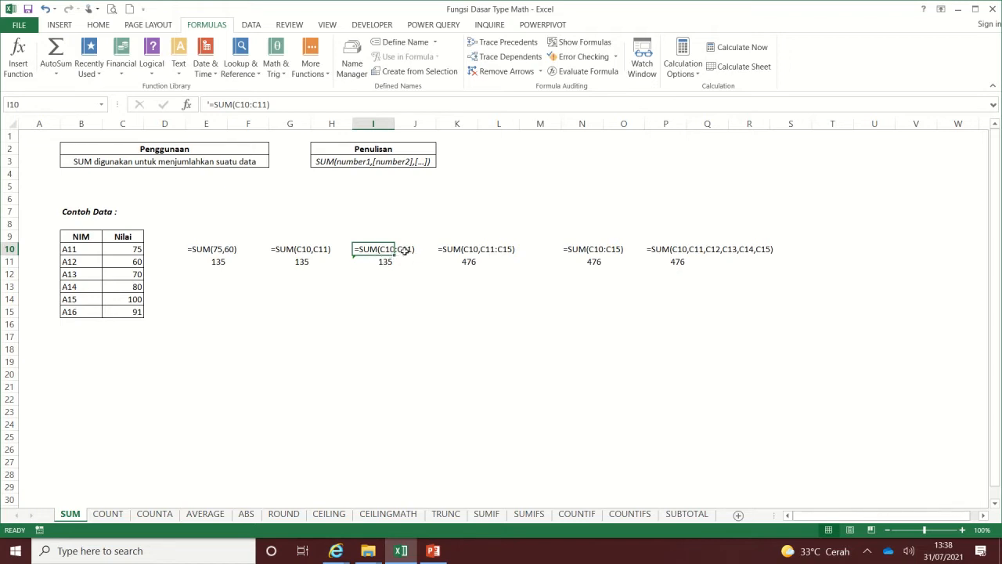
# - Enter a trial formula in I12 that sums the range C10:C15
pyautogui.click(383, 276)
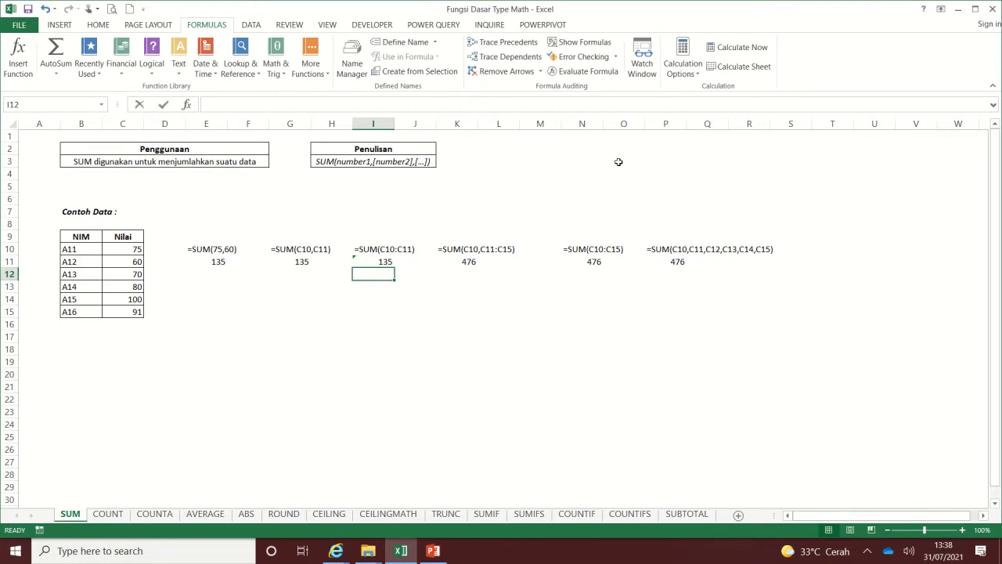
pyautogui.write('=sum*')
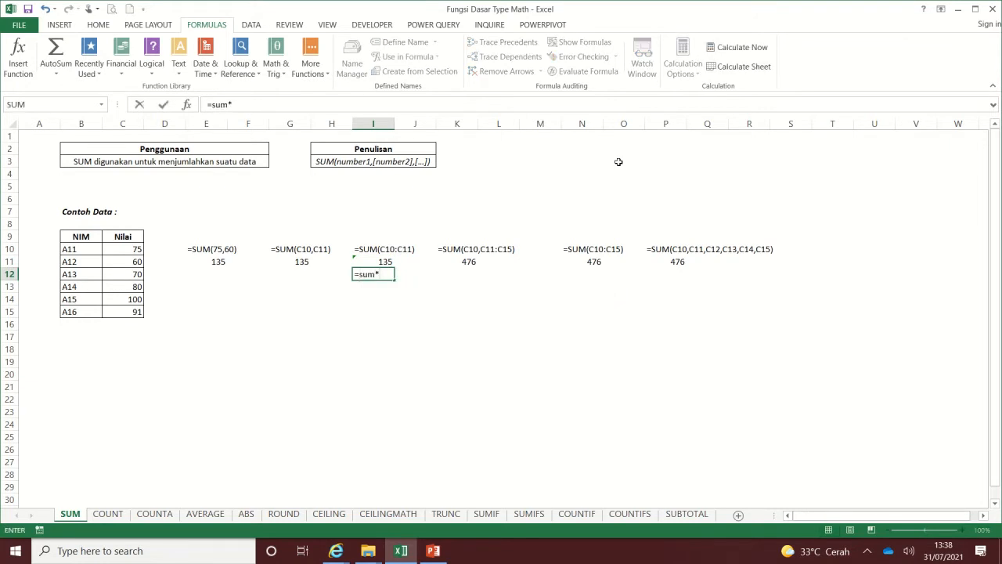
pyautogui.press('BackSpace')
pyautogui.write('(')
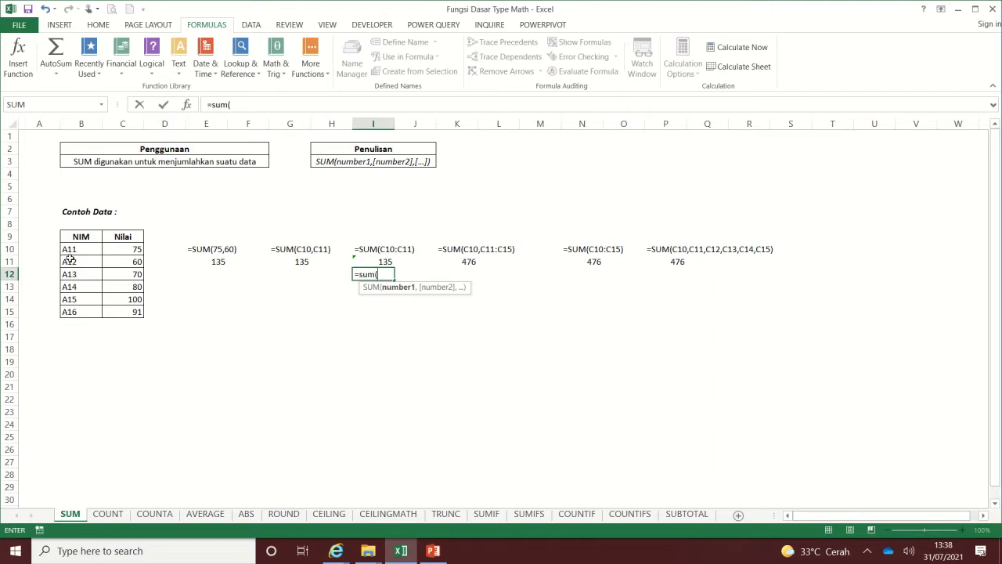
pyautogui.moveTo(134, 248); pyautogui.dragTo(136, 264)
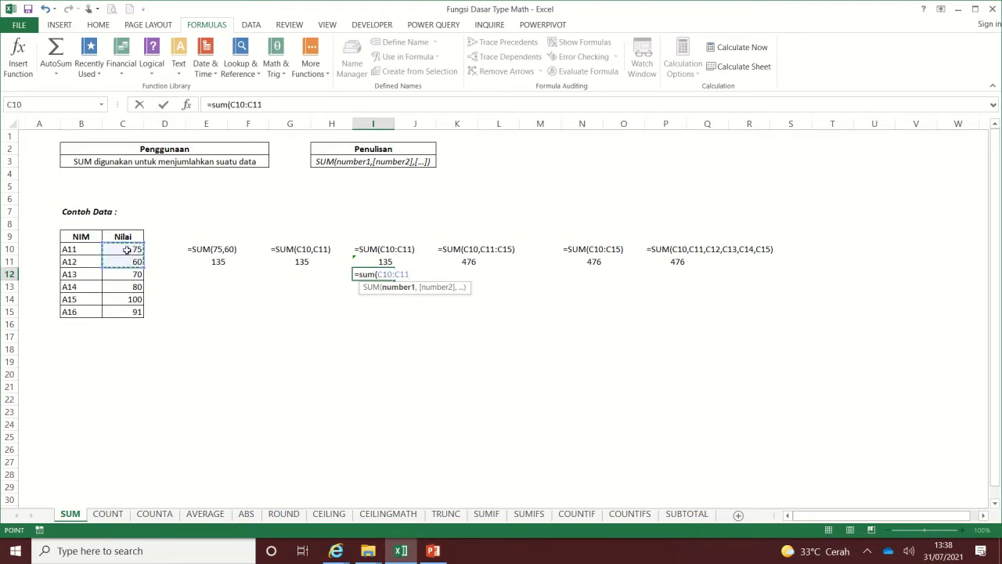
pyautogui.moveTo(126, 249); pyautogui.dragTo(135, 313)
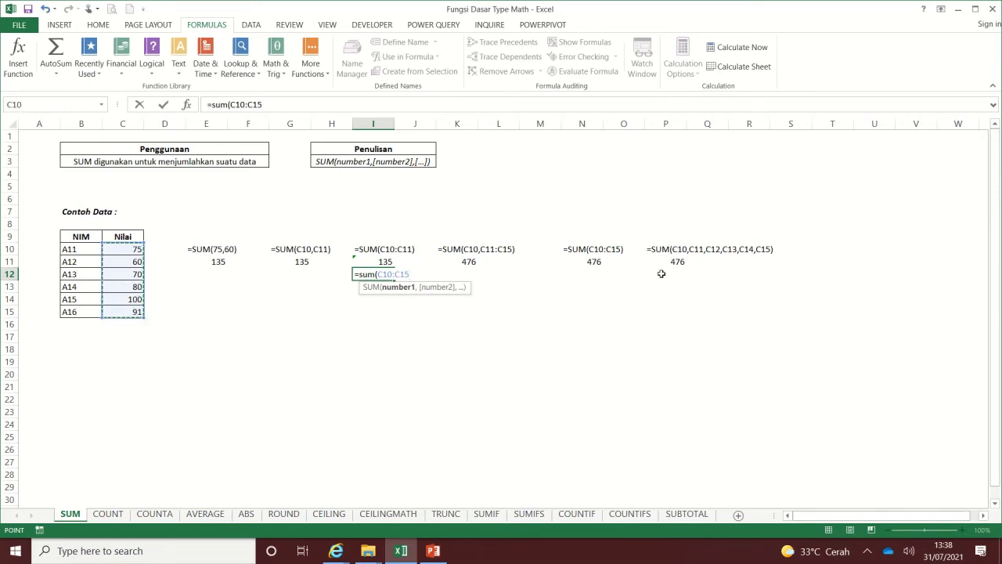
pyautogui.press('Return')
pyautogui.press('Up')
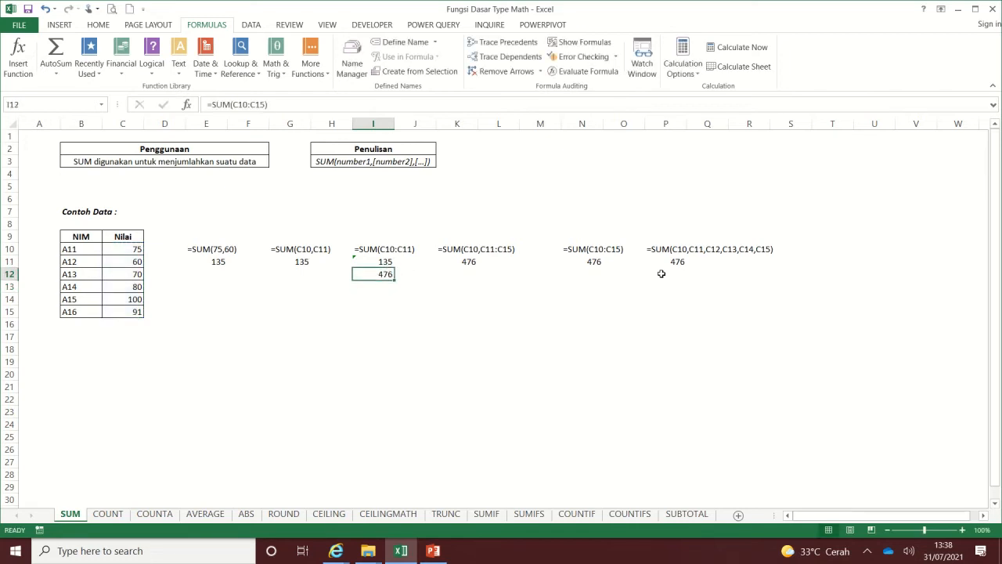
# - Clear the trial formula from I12 and select the mixed cell-and-range SUM example in K10
pyautogui.press('Delete')
pyautogui.press('Right')
pyautogui.press('Right')
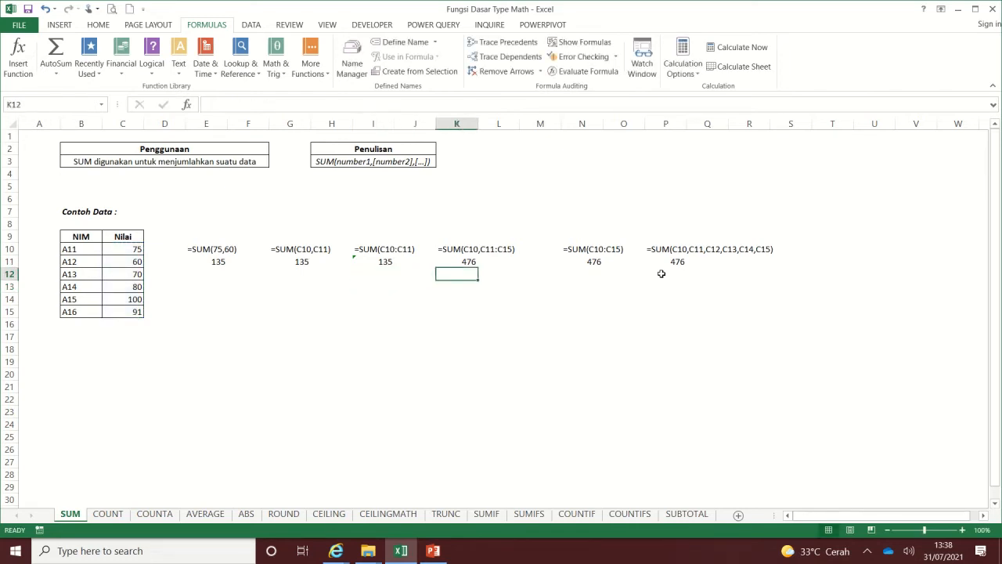
pyautogui.press('Up')
pyautogui.press('Up')
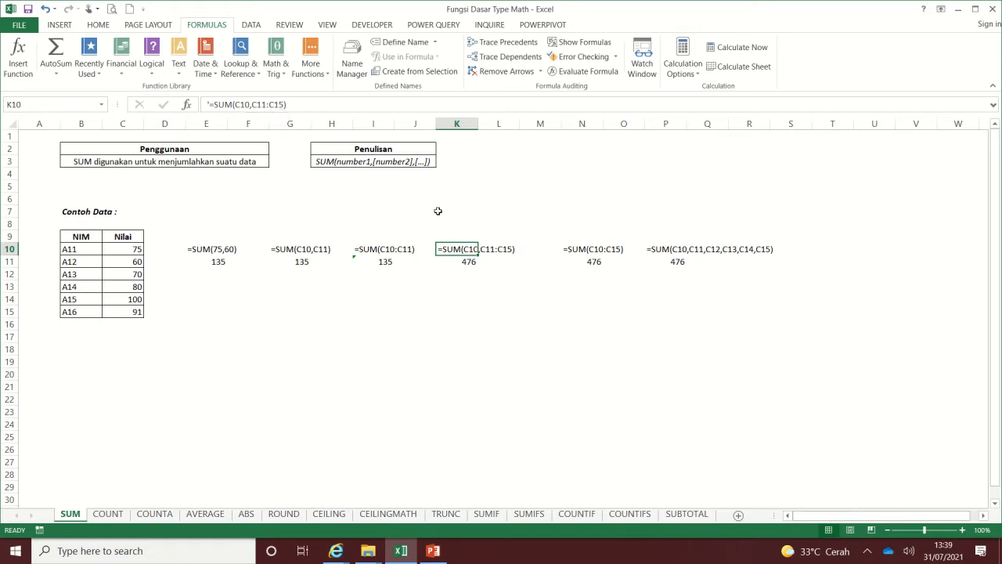
# - Enter a trial SUM of the range C10:C15 in K12, and clear it again
pyautogui.click(467, 274)
pyautogui.write('=')
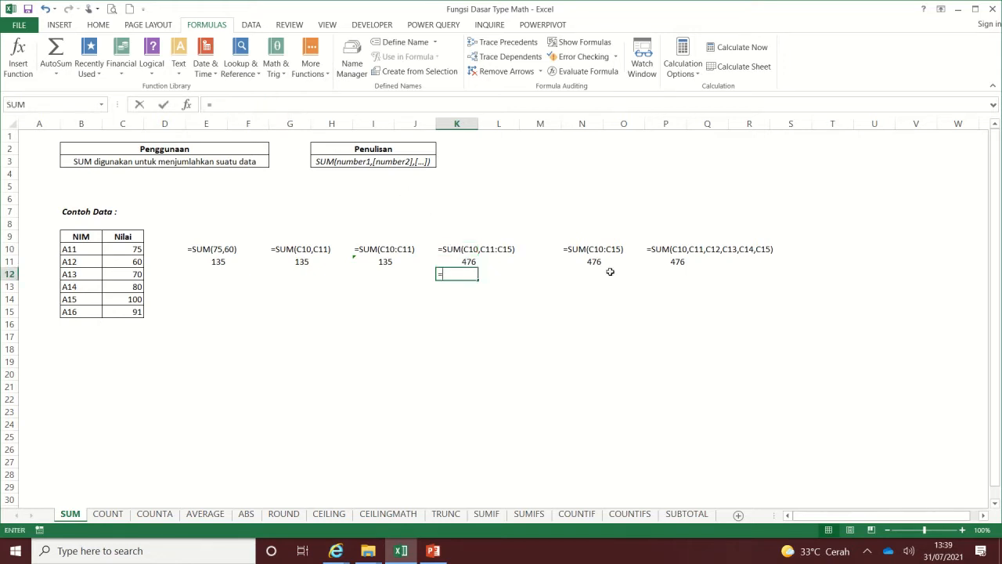
pyautogui.write('sum')
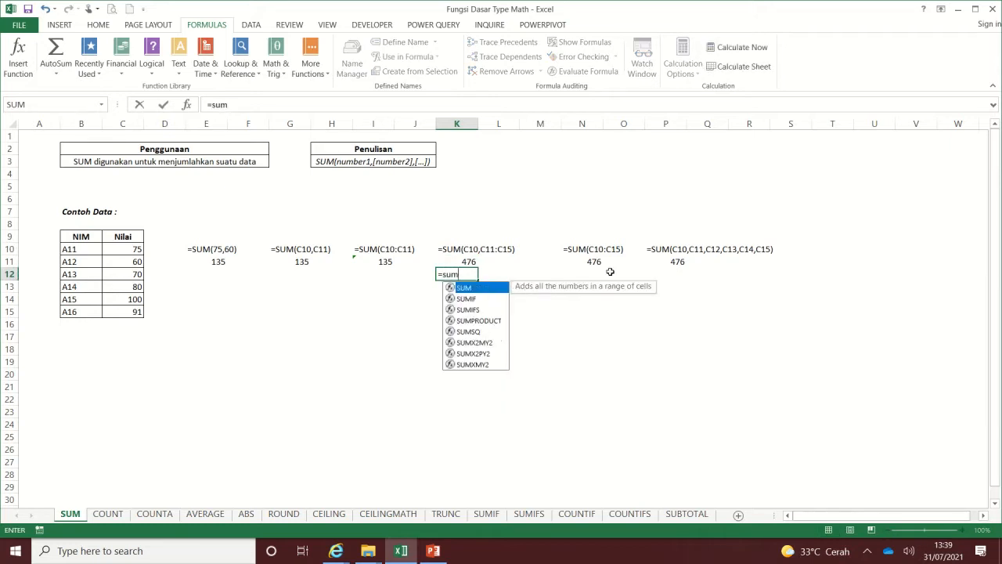
pyautogui.write('(')
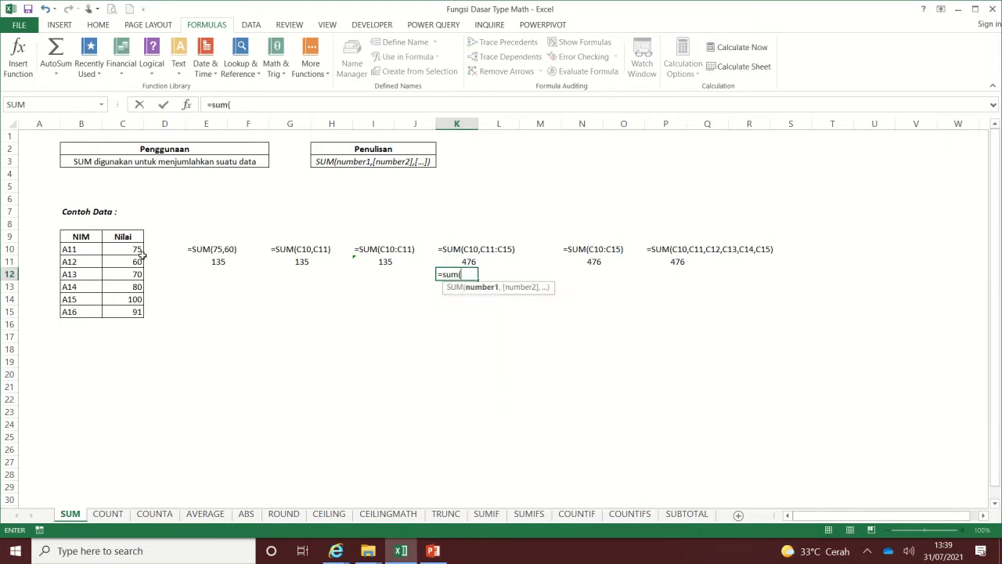
pyautogui.moveTo(137, 250); pyautogui.dragTo(135, 313)
pyautogui.press('Return')
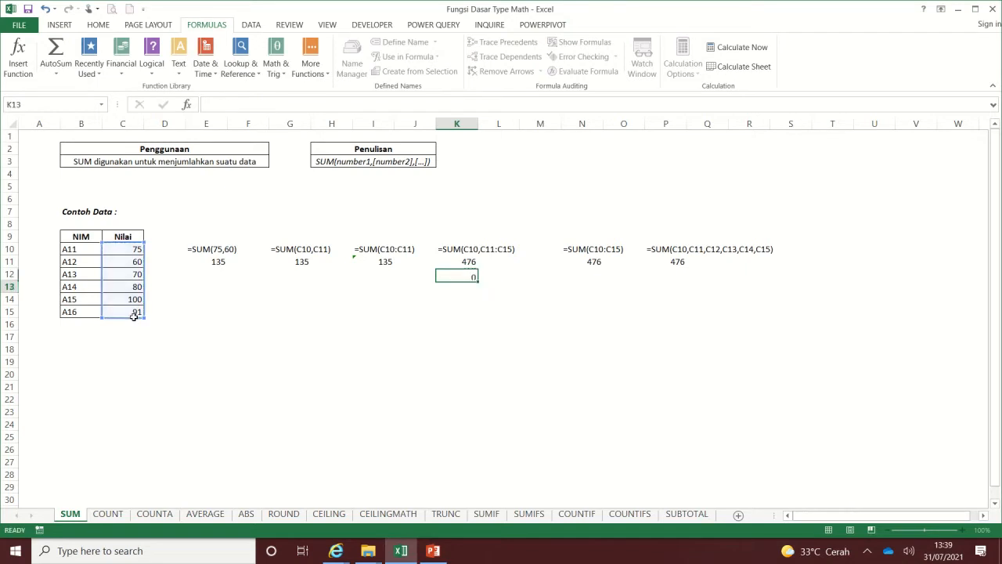
pyautogui.press('Up')
pyautogui.press('Delete')
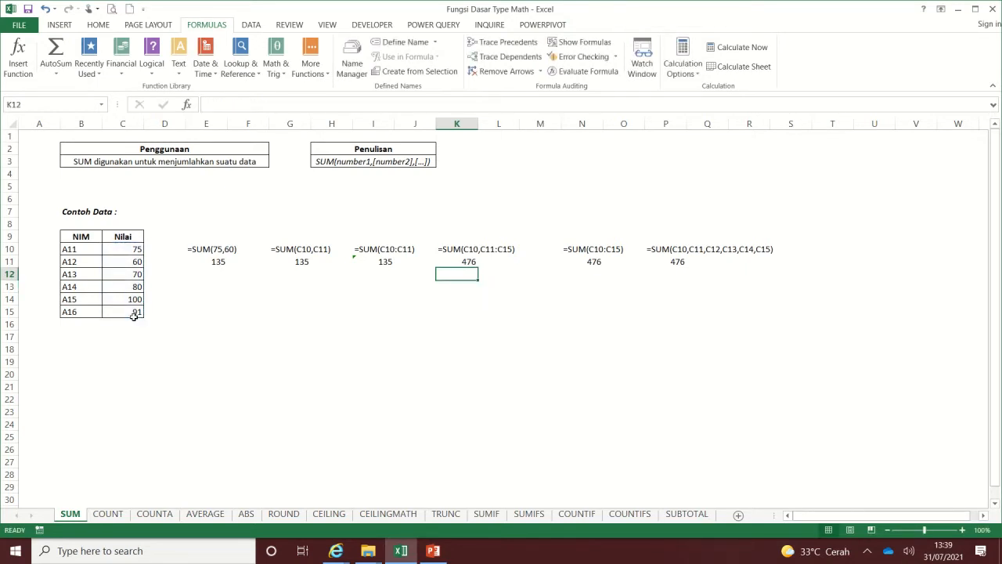
# - Examine the single-range SUM example in N10 and the separate-cell-reference example in P10
pyautogui.press('Right')
pyautogui.press('Right')
pyautogui.press('Right')
pyautogui.press('Right')
pyautogui.press('Up')
pyautogui.press('Up')
pyautogui.press('Left')
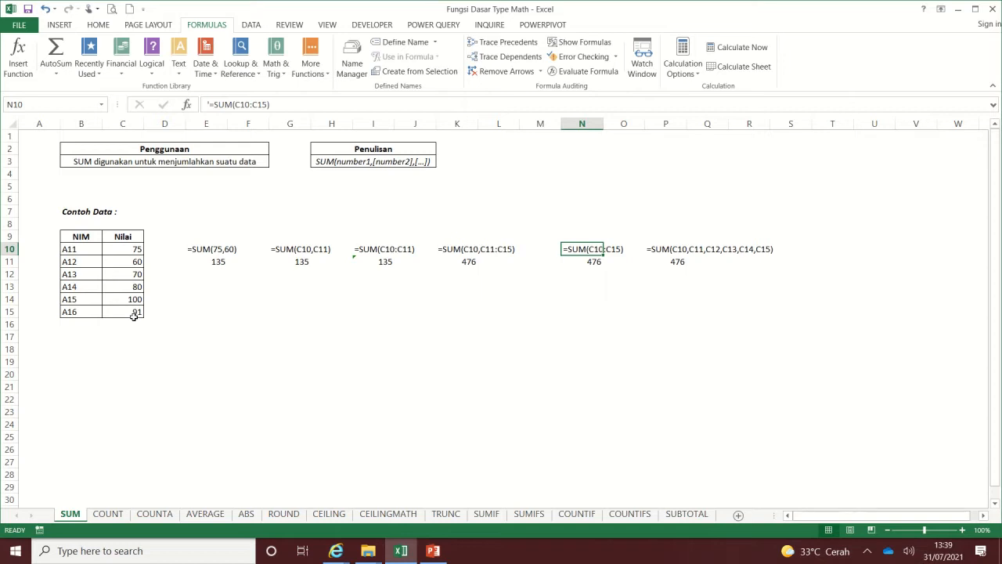
pyautogui.press('Right')
pyautogui.press('Right')
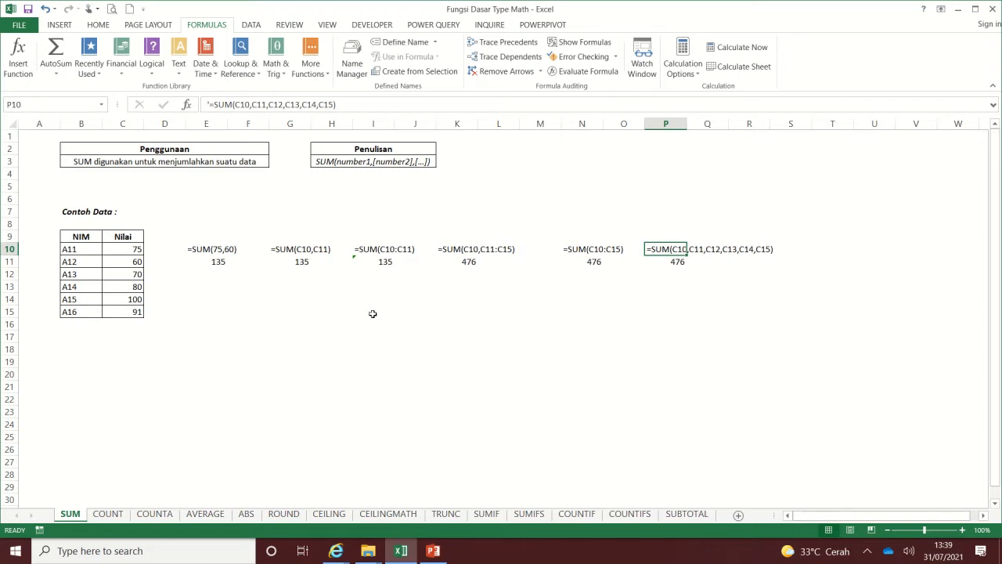
# - Go to the COUNT sheet and examine the function's syntax in H3, leaving the cell unedited
pyautogui.hotkey('ctrl', 'pagedown')
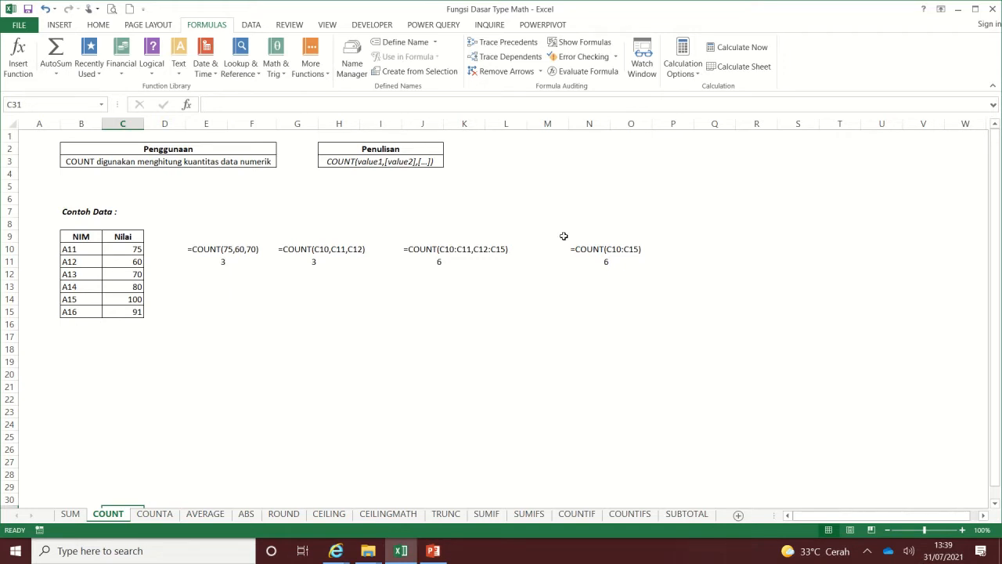
pyautogui.click(406, 172)
pyautogui.click(368, 163)
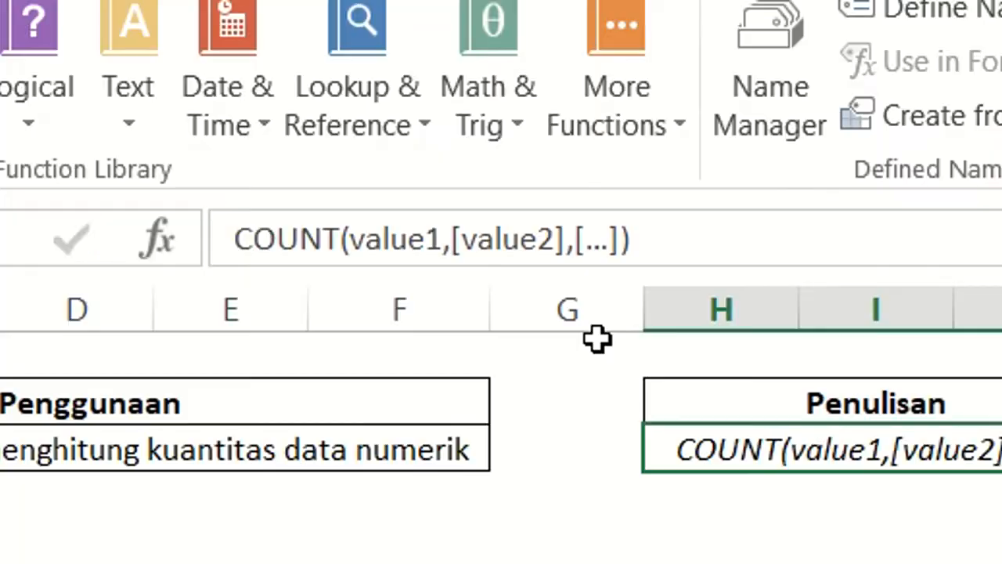
pyautogui.click(454, 240)
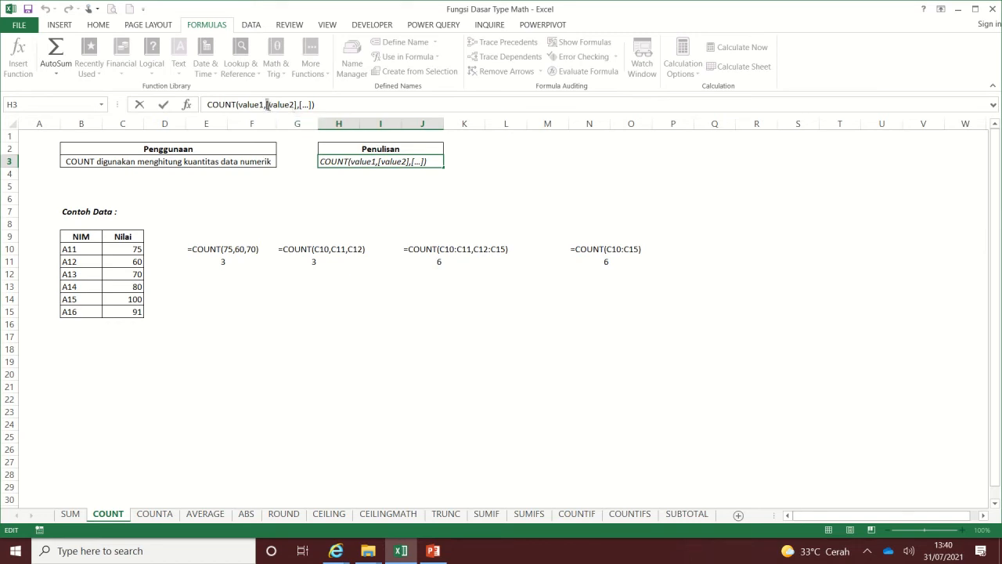
pyautogui.press('Escape')
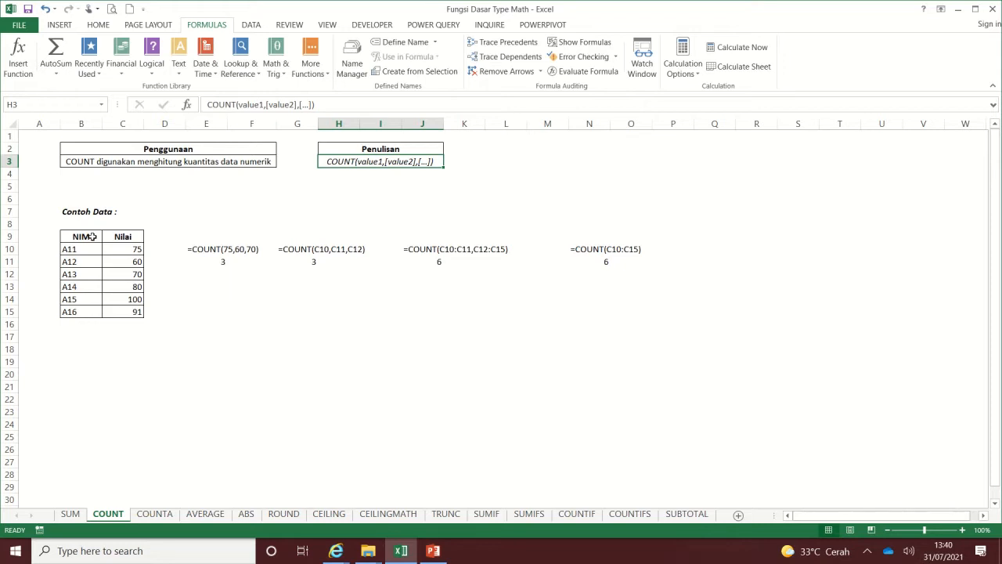
# - Examine the direct-number COUNT example in E10 argument by argument, along with its result formula in E11
pyautogui.click(203, 250)
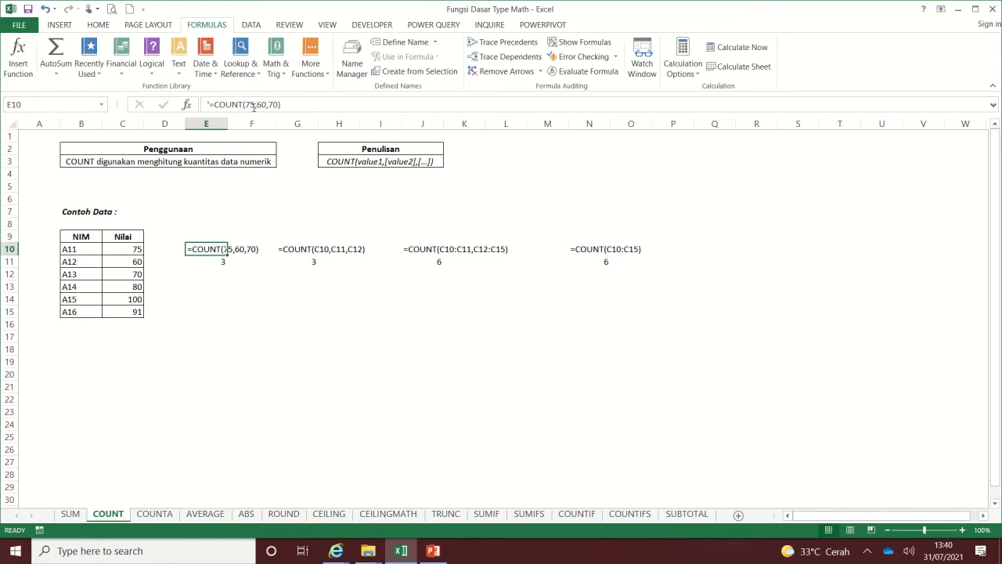
pyautogui.click(253, 104)
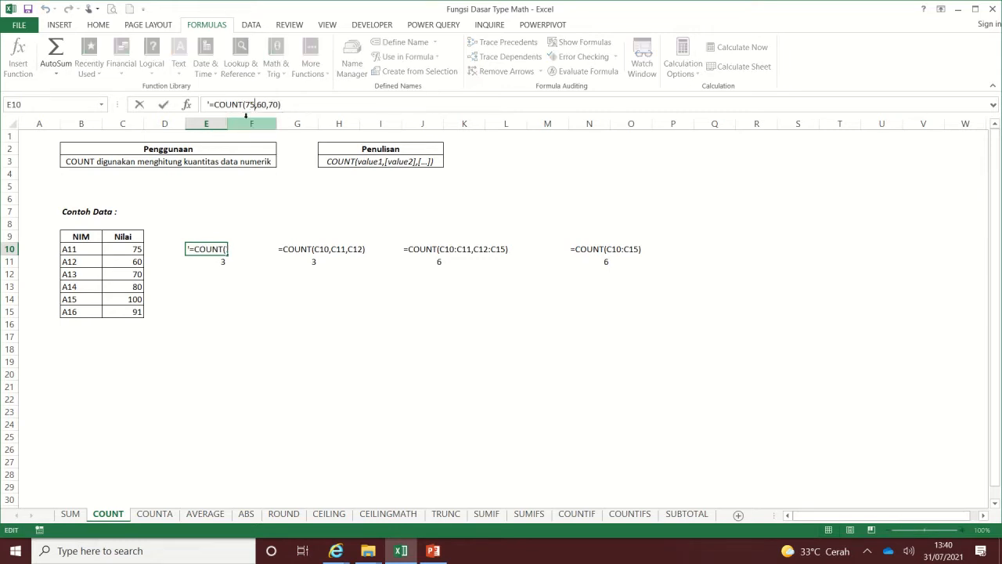
pyautogui.press('Escape')
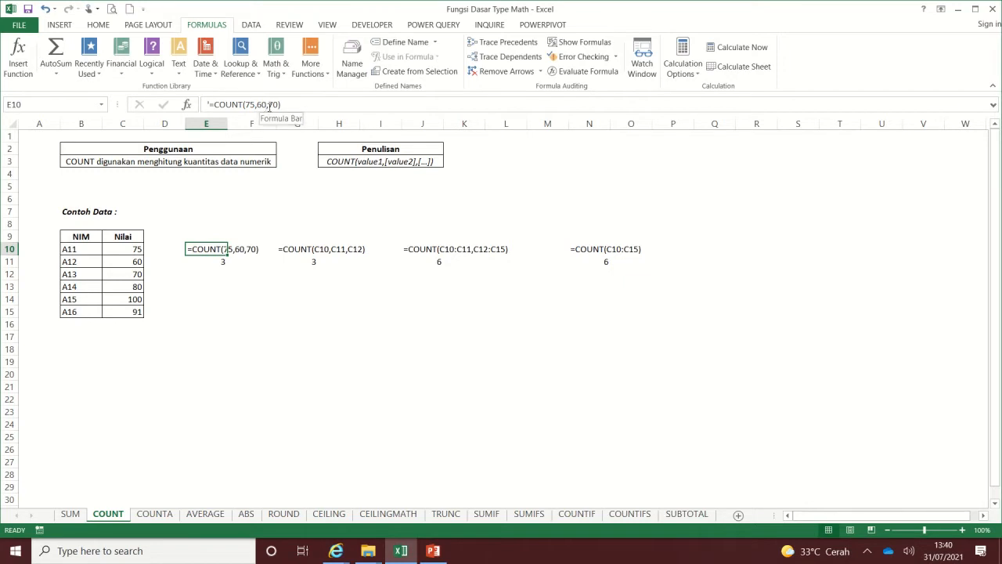
pyautogui.click(226, 265)
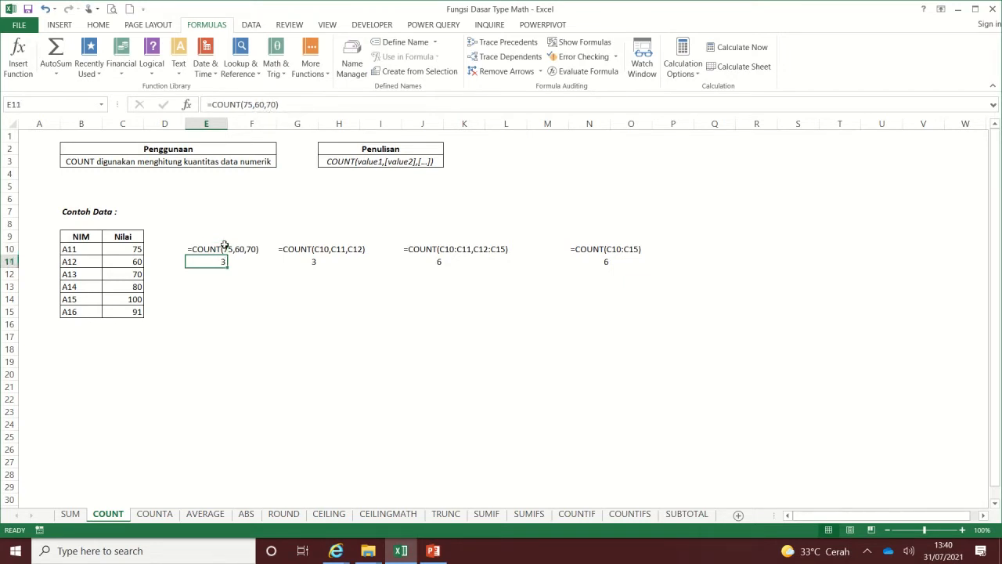
pyautogui.click(223, 249)
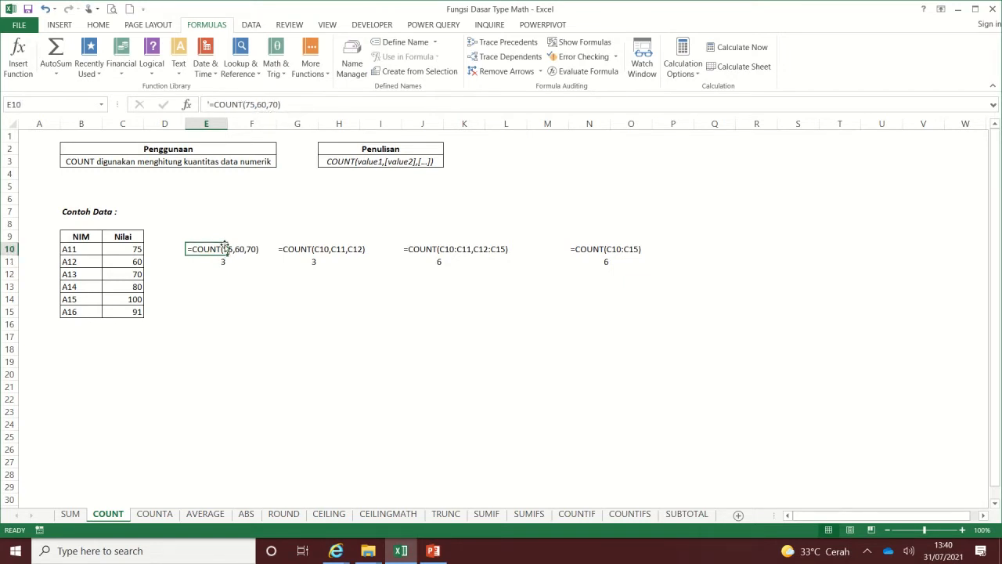
pyautogui.doubleClick(261, 104)
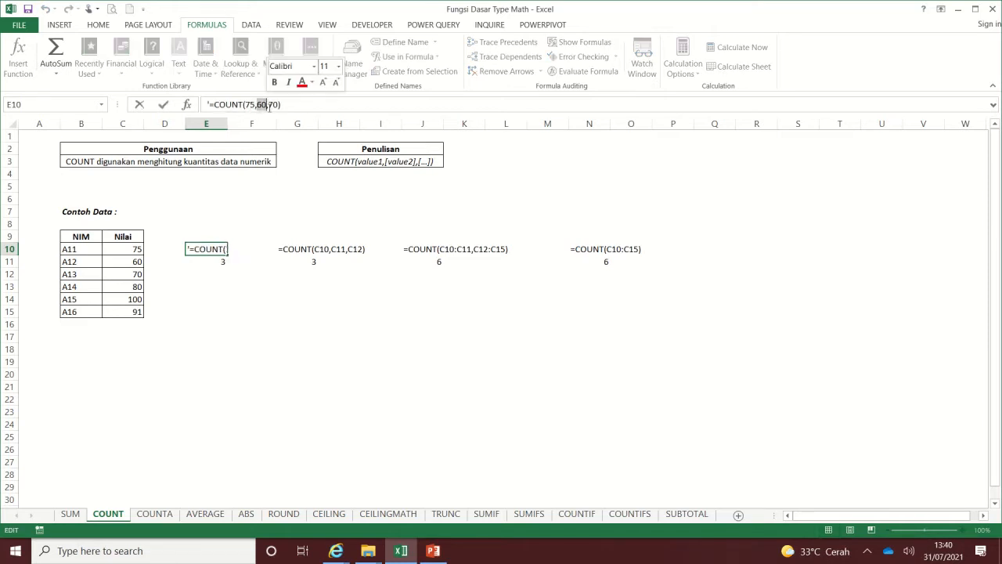
pyautogui.moveTo(274, 105); pyautogui.dragTo(280, 106)
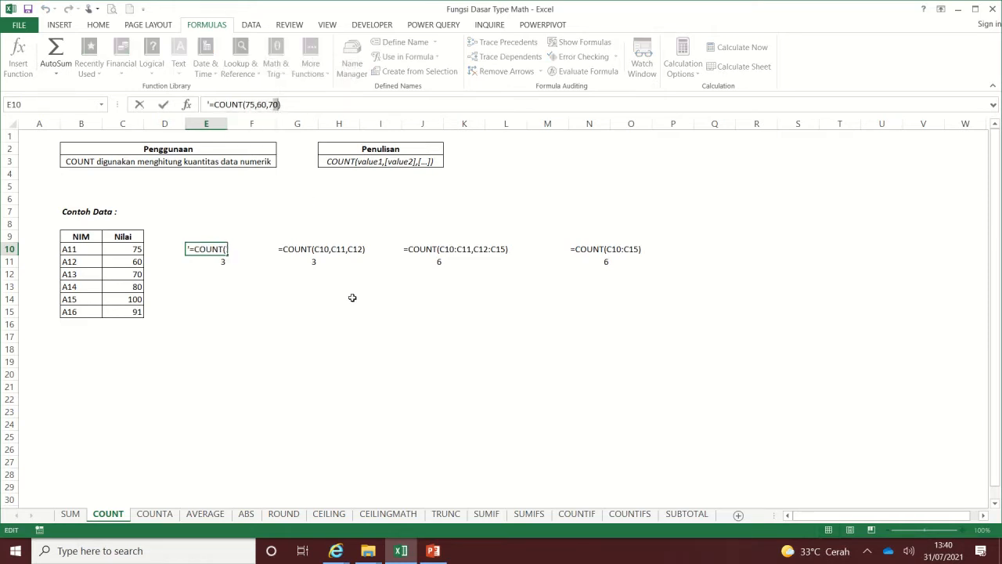
pyautogui.press('Return')
# - Examine the cell-reference COUNT example in G10 and trace its arguments to cells C10, C11 and C12
pyautogui.click(301, 249)
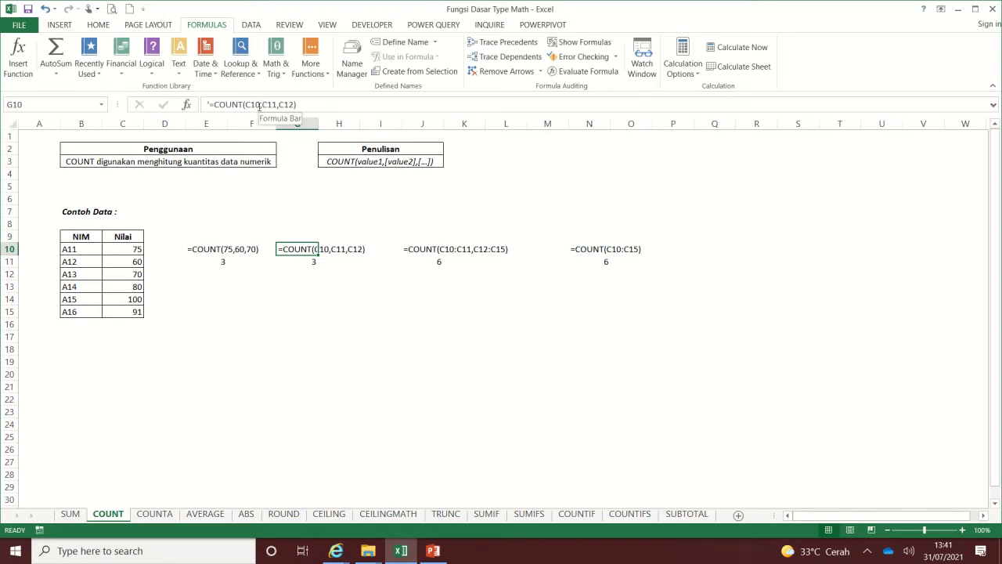
pyautogui.click(131, 246)
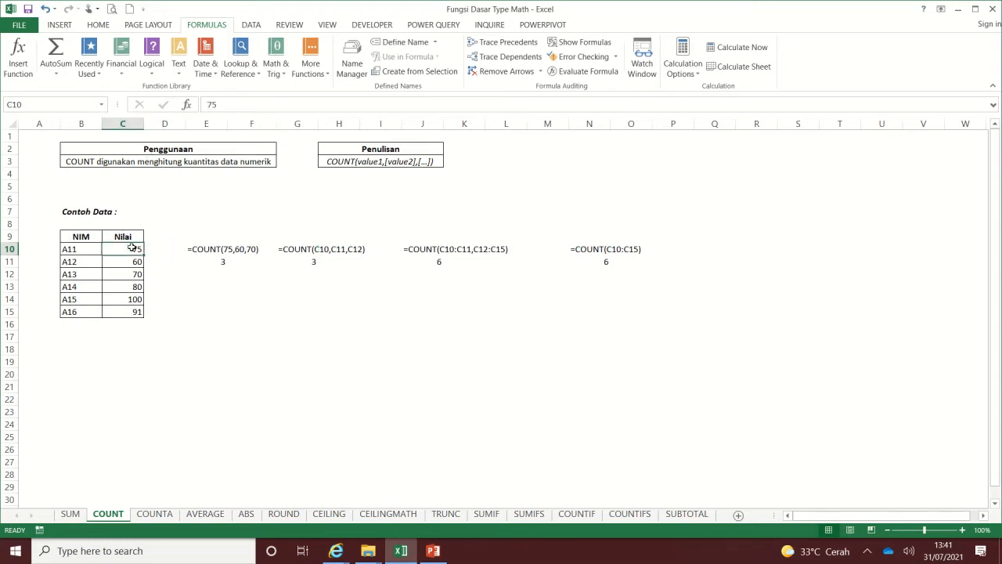
pyautogui.click(134, 259)
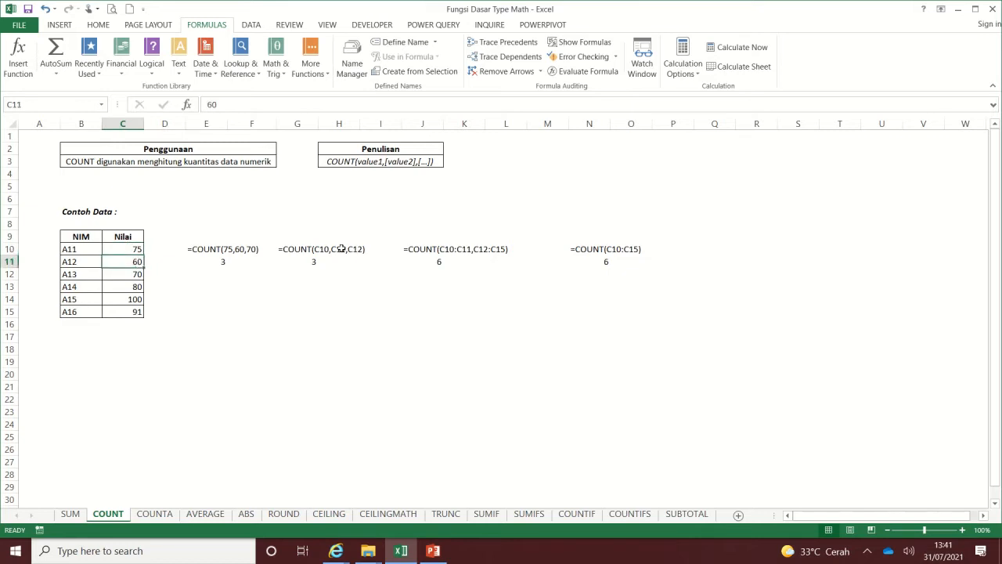
pyautogui.click(130, 276)
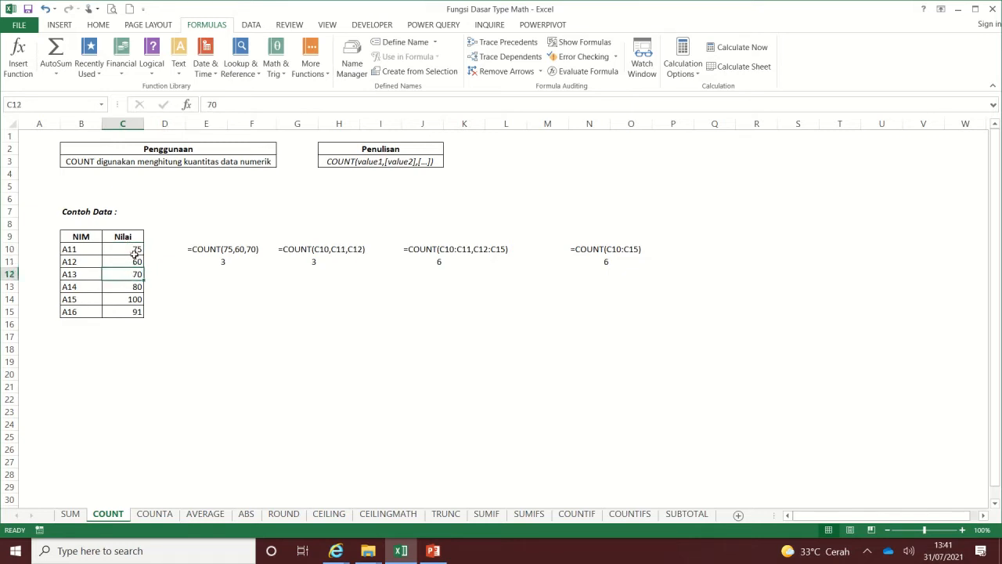
pyautogui.click(308, 249)
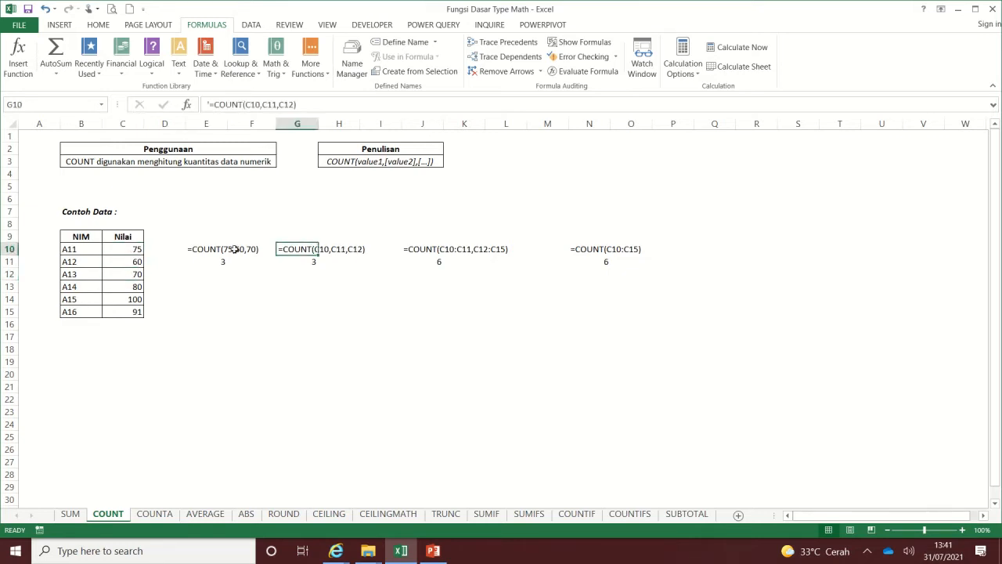
pyautogui.click(136, 249)
pyautogui.click(139, 260)
pyautogui.click(137, 274)
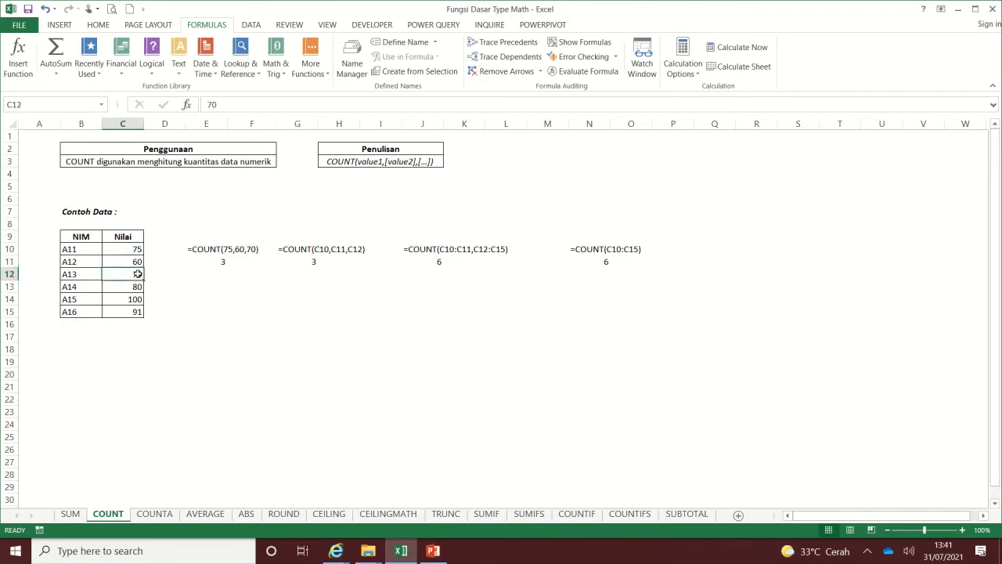
# - Examine the two-range COUNT example in J10 and trace its arguments to C10:C11 and C12:C15, going through the counted cells one by one
pyautogui.click(430, 251)
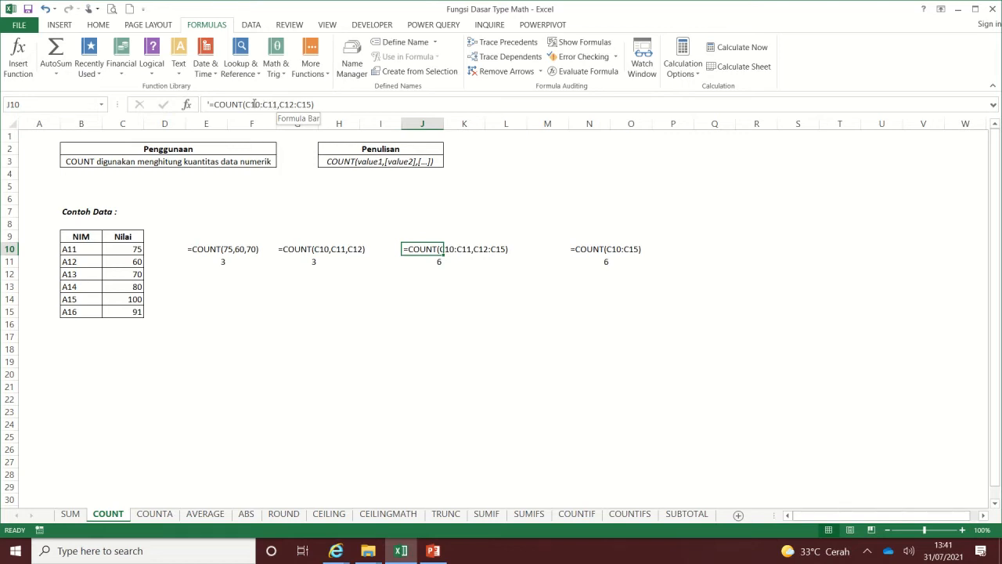
pyautogui.click(131, 248)
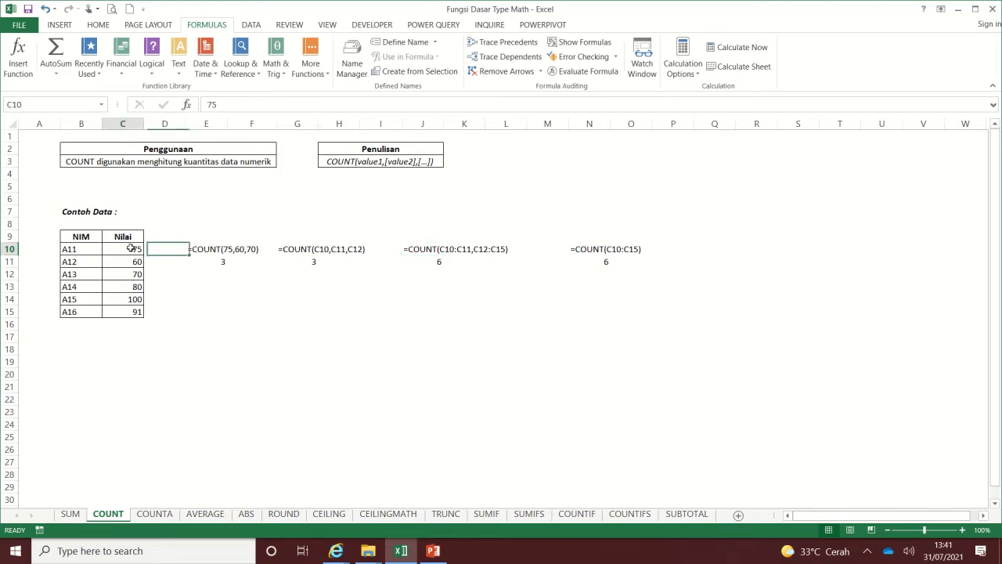
pyautogui.moveTo(131, 248); pyautogui.dragTo(131, 262)
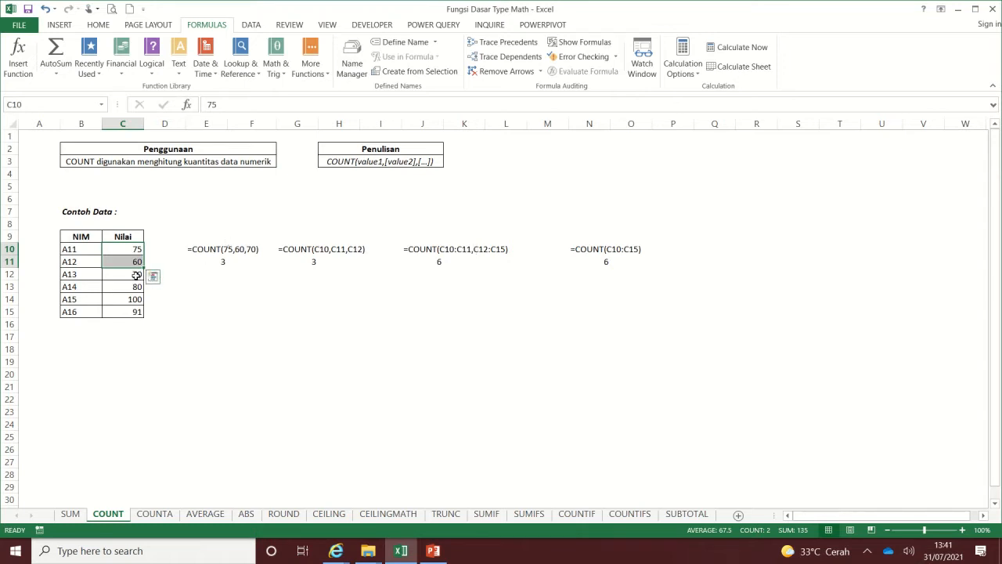
pyautogui.moveTo(137, 275); pyautogui.dragTo(129, 312)
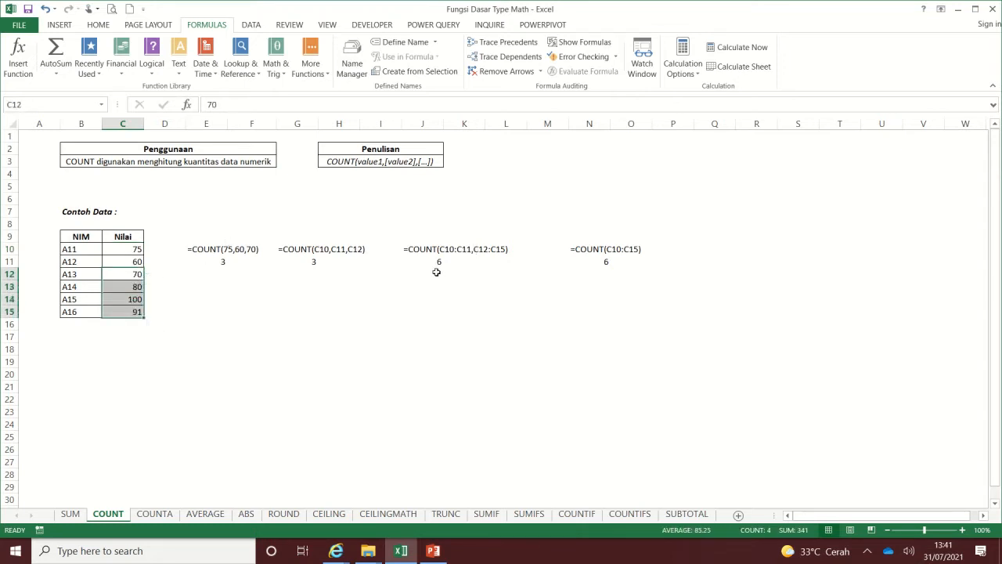
pyautogui.click(133, 251)
pyautogui.click(133, 261)
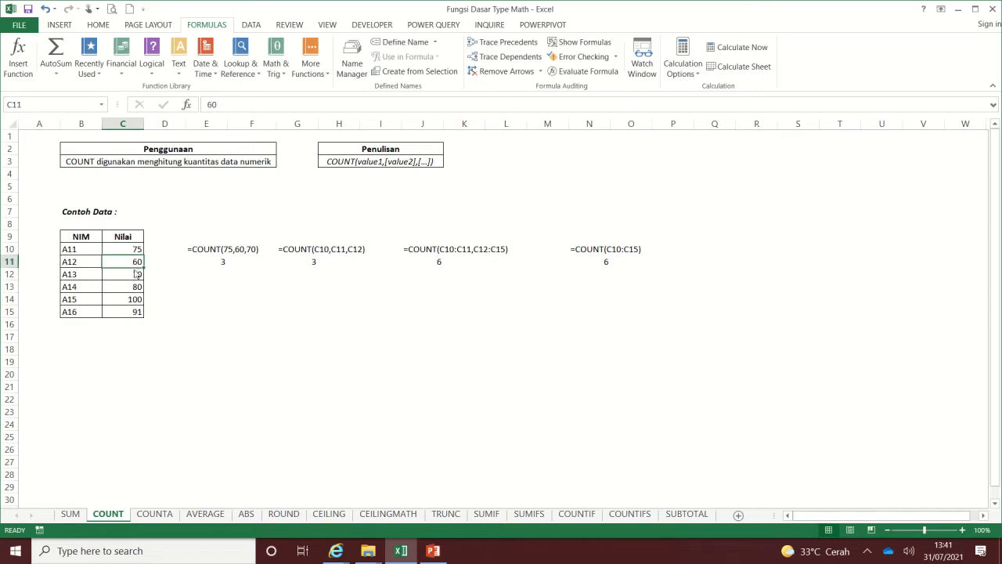
pyautogui.click(137, 274)
pyautogui.click(135, 287)
pyautogui.click(134, 299)
pyautogui.click(135, 311)
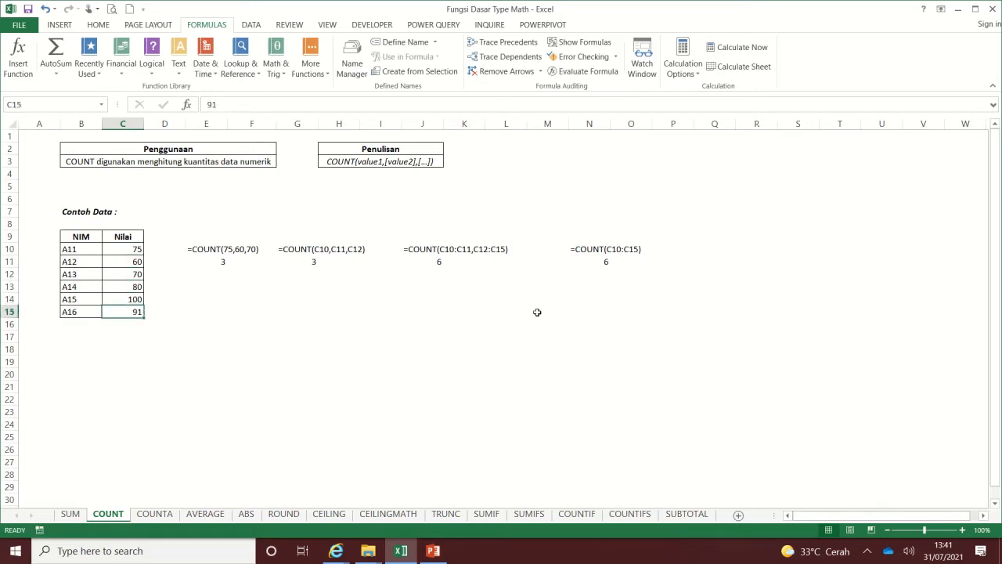
# - Examine the single-range COUNT example in N10 against the values in the Nilai column
pyautogui.click(586, 251)
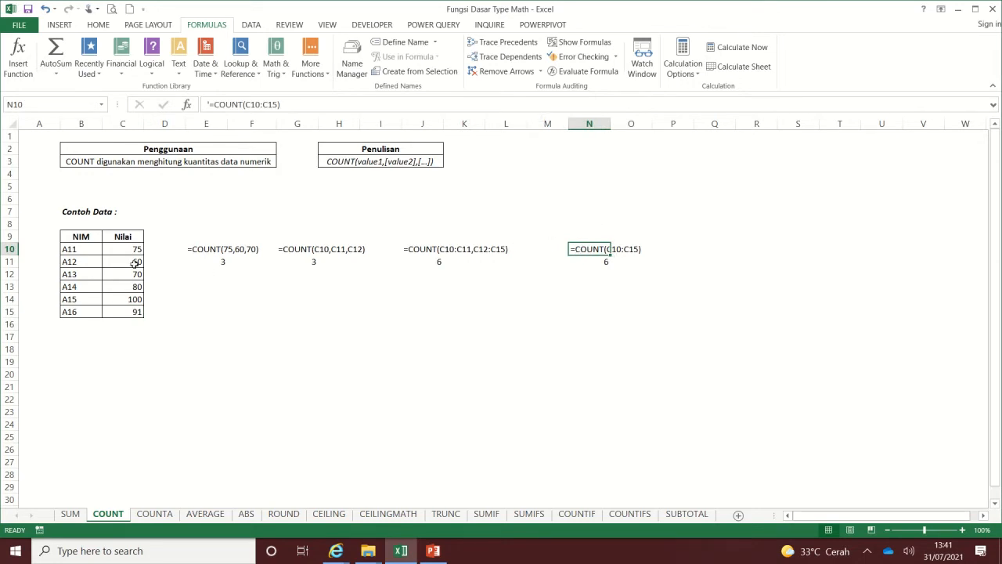
pyautogui.moveTo(133, 261); pyautogui.dragTo(135, 311)
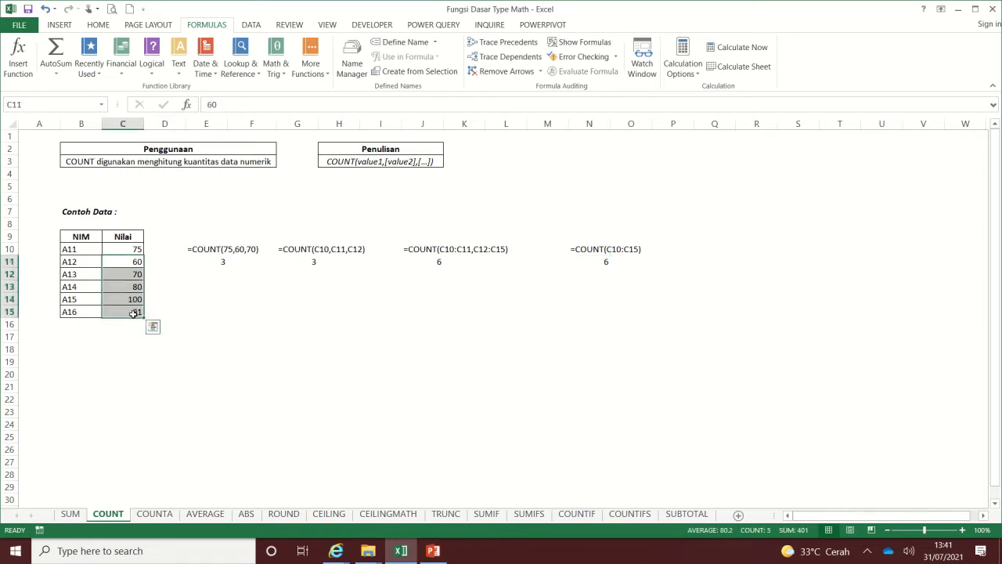
pyautogui.click(274, 323)
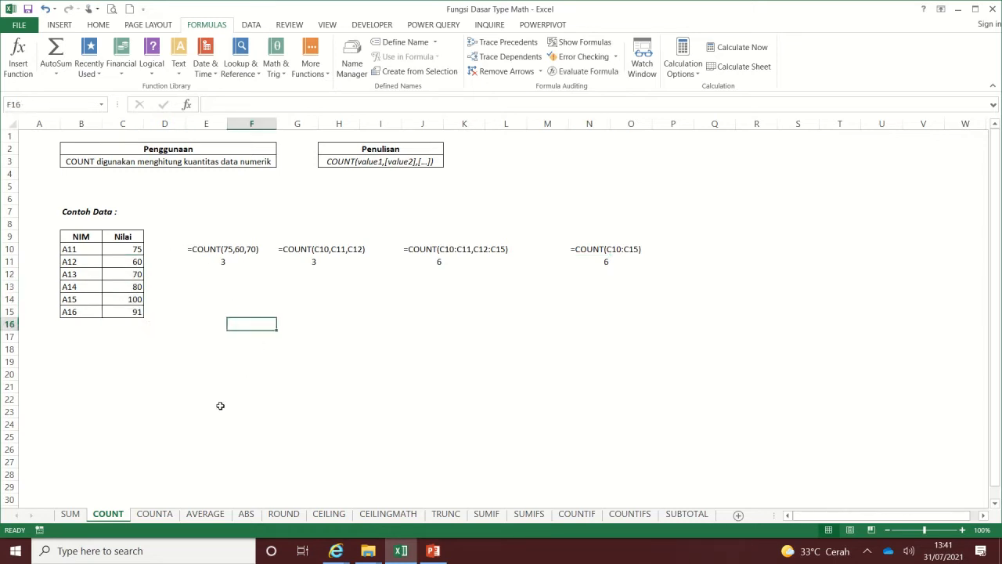
# - Go to the COUNTA sheet and examine the function's usage description in B3
pyautogui.click(154, 513)
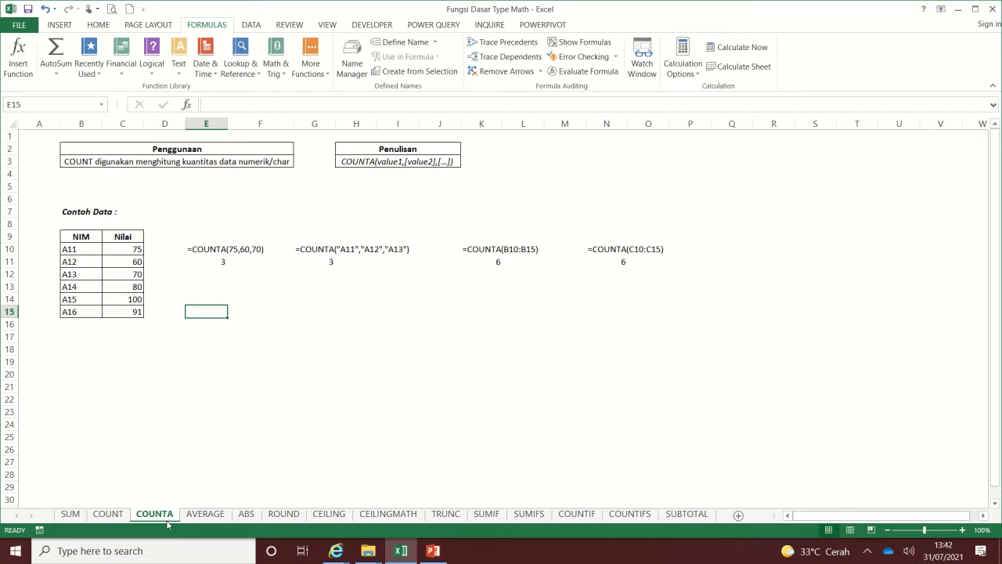
pyautogui.click(255, 167)
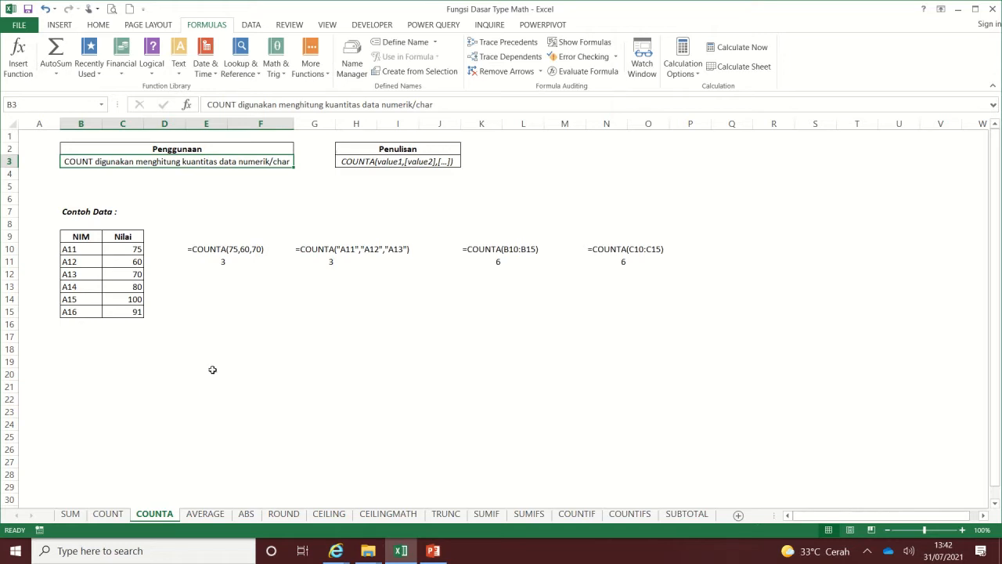
# - Enter the test text abc in F15 and count it in F16 with =COUNTA(F15)
pyautogui.click(228, 310)
pyautogui.write('a')
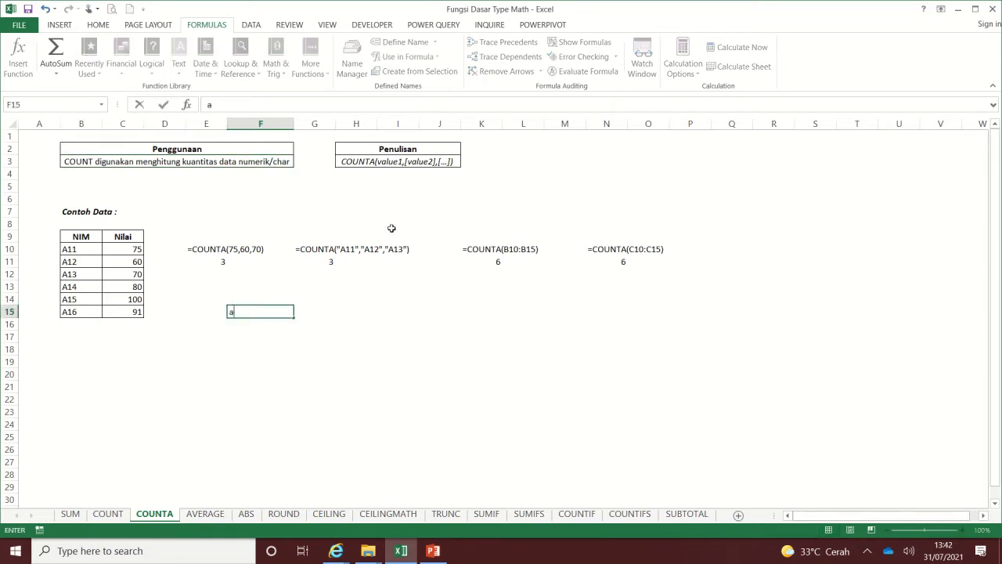
pyautogui.write('bc')
pyautogui.press('Return')
pyautogui.write('=co')
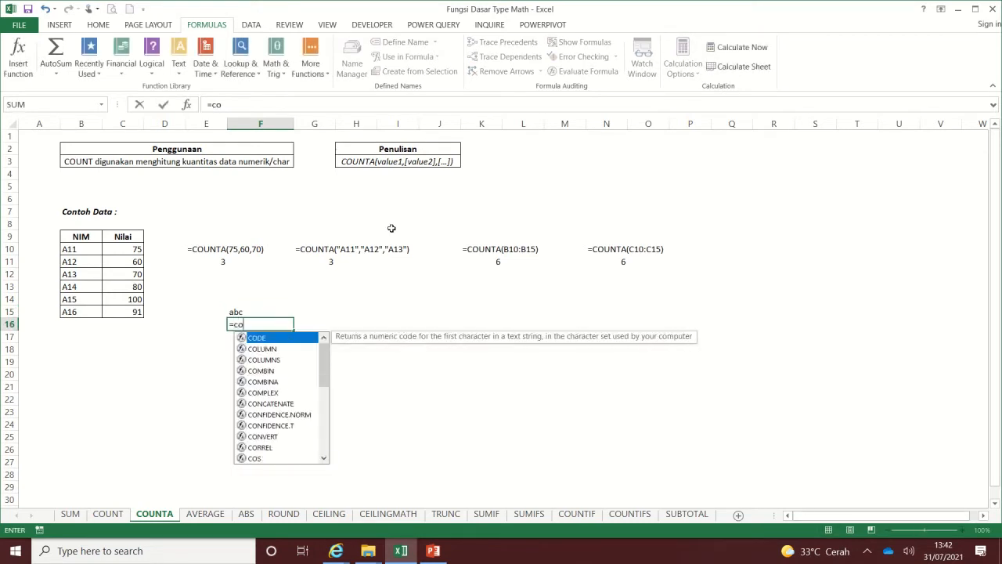
pyautogui.write('unta(')
pyautogui.press('Up')
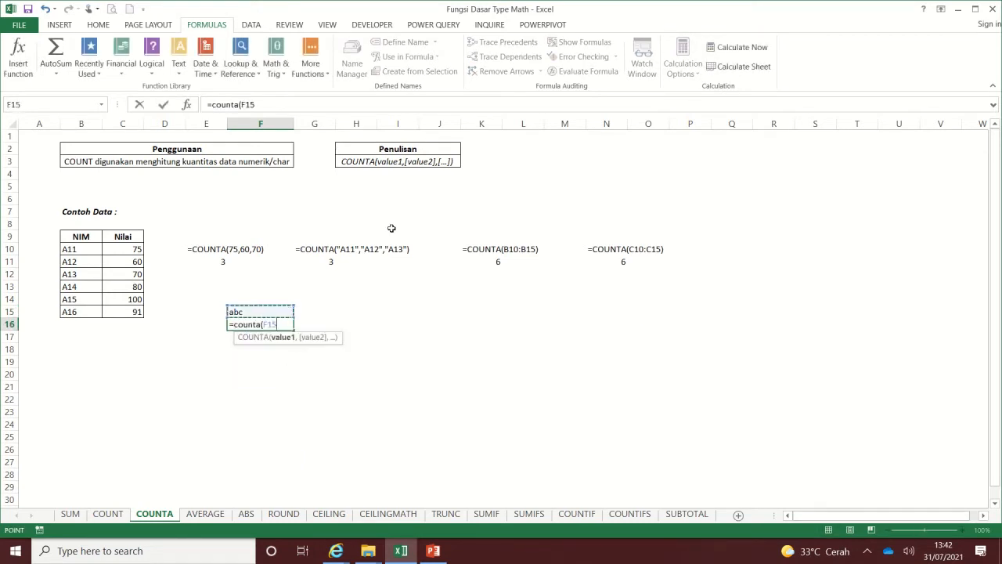
pyautogui.write(')')
pyautogui.press('Return')
# - Clear the test text and its COUNTA formula from F15:F16
pyautogui.press('Up')
pyautogui.press('Up')
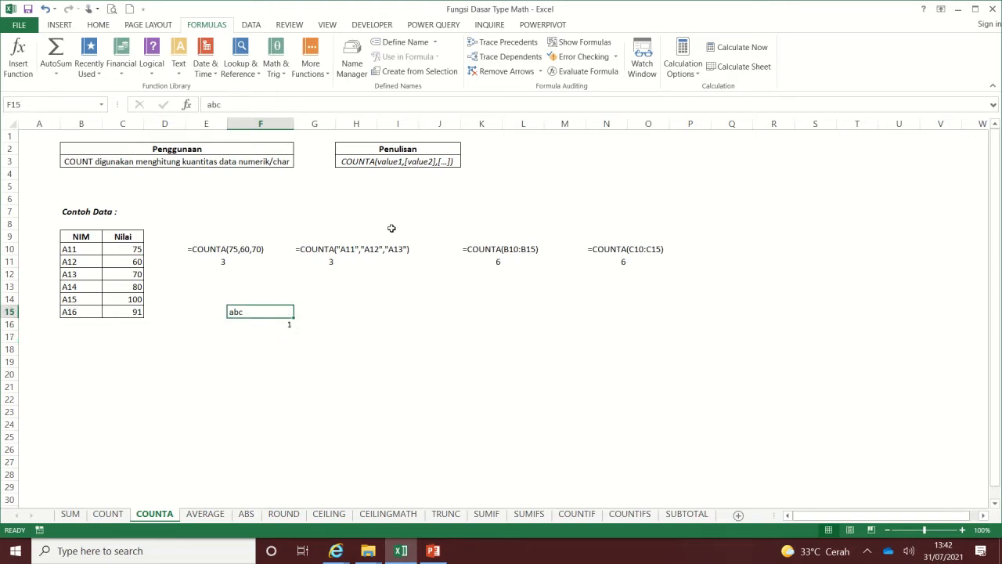
pyautogui.hotkey('shift', 'Down')
pyautogui.press('Delete')
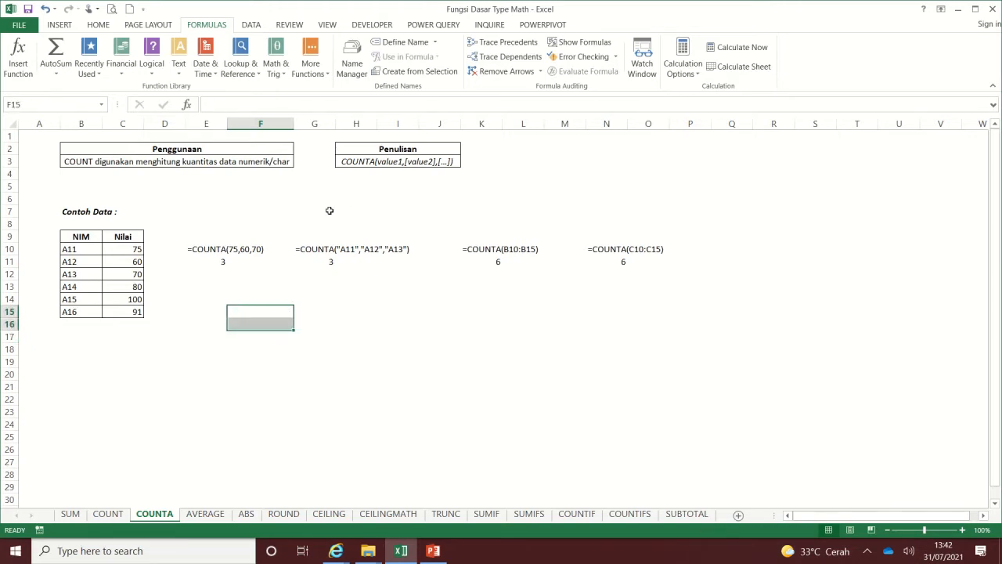
# - Examine the COUNTA syntax in H3 and the direct-number example in E10 with its result formula in E11, leaving the cells unedited
pyautogui.click(385, 156)
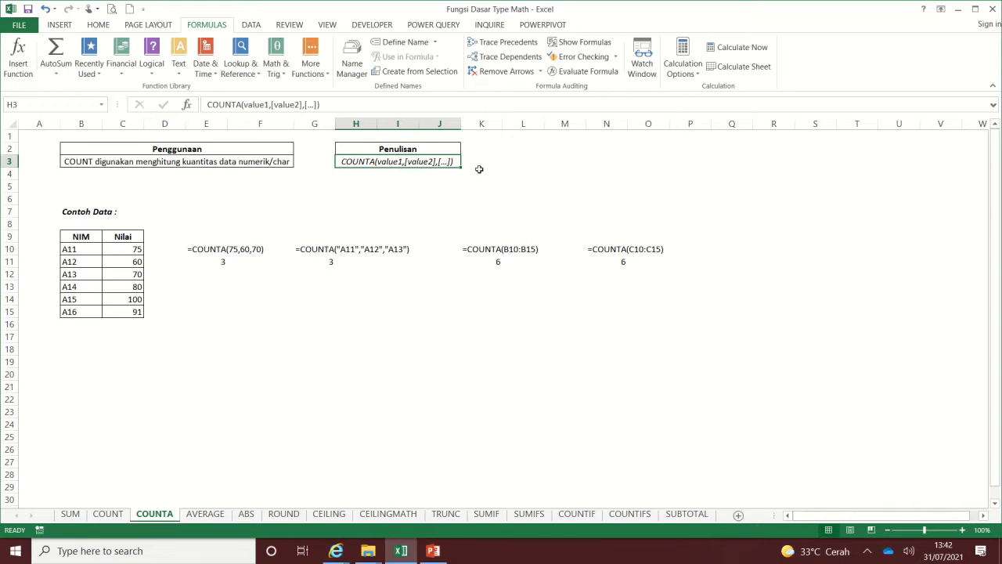
pyautogui.click(223, 252)
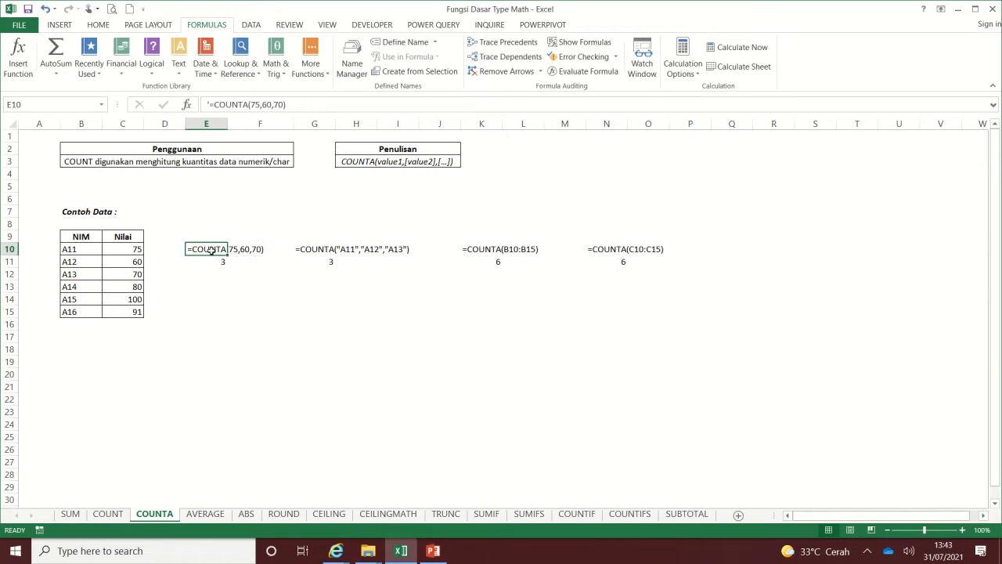
pyautogui.click(263, 104)
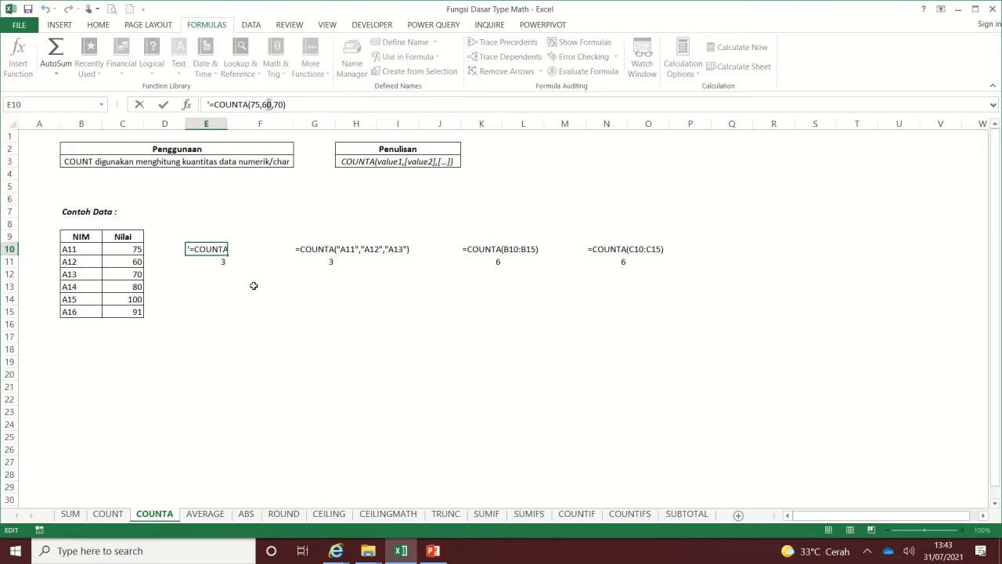
pyautogui.press('Escape')
pyautogui.click(223, 261)
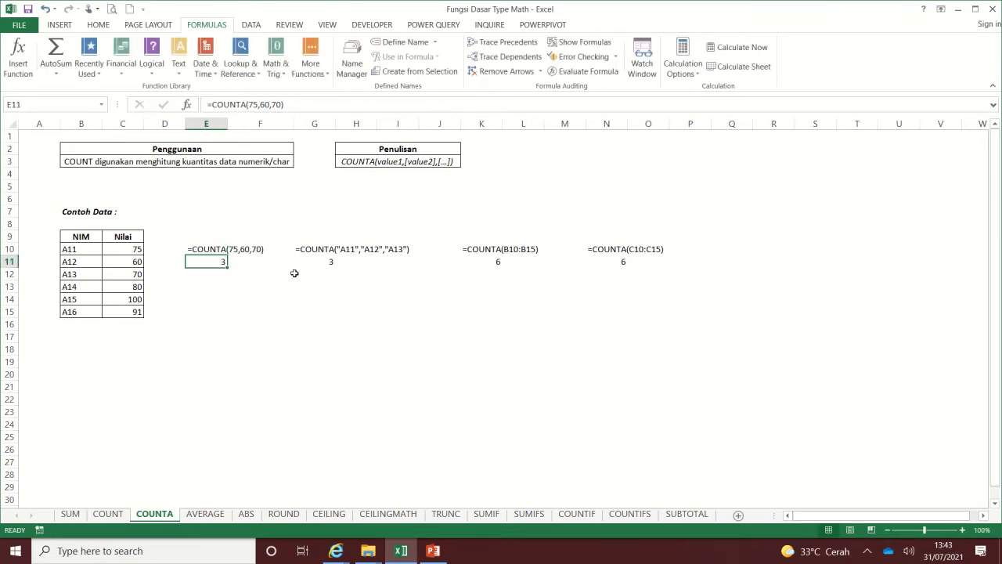
# - Examine the quoted text arguments of the COUNTA example in G10, leaving the cell unedited
pyautogui.click(334, 251)
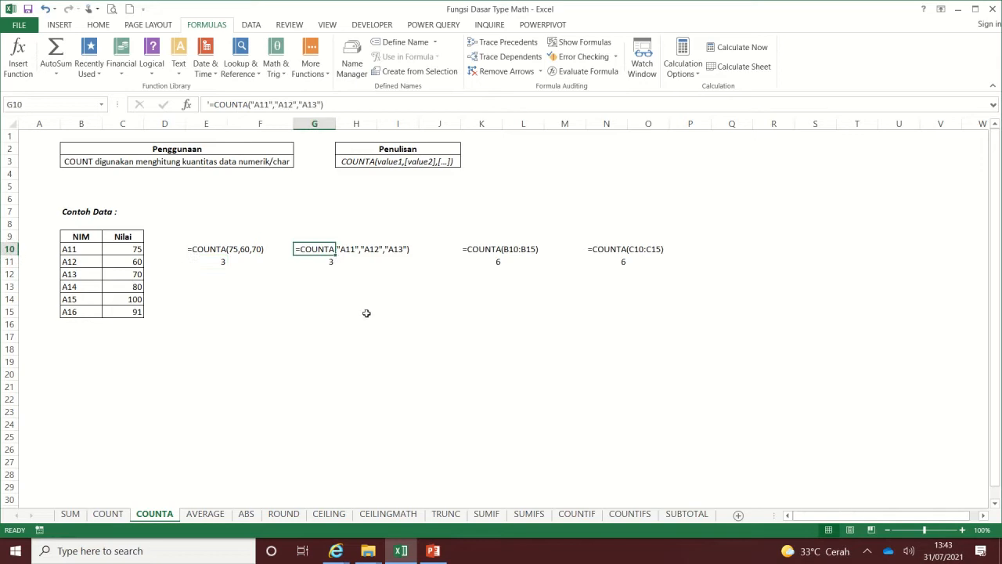
pyautogui.click(261, 104)
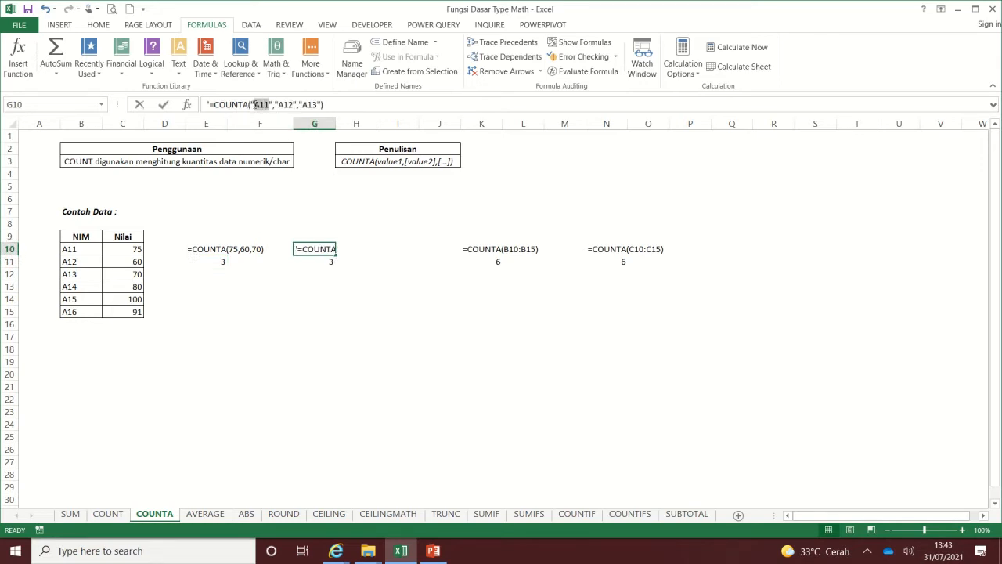
pyautogui.doubleClick(261, 104)
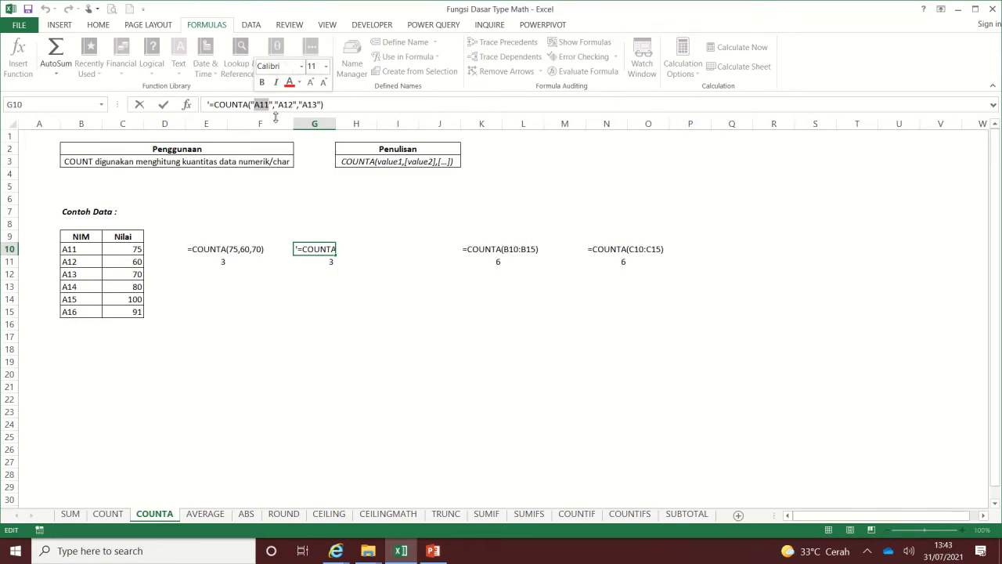
pyautogui.press('Escape')
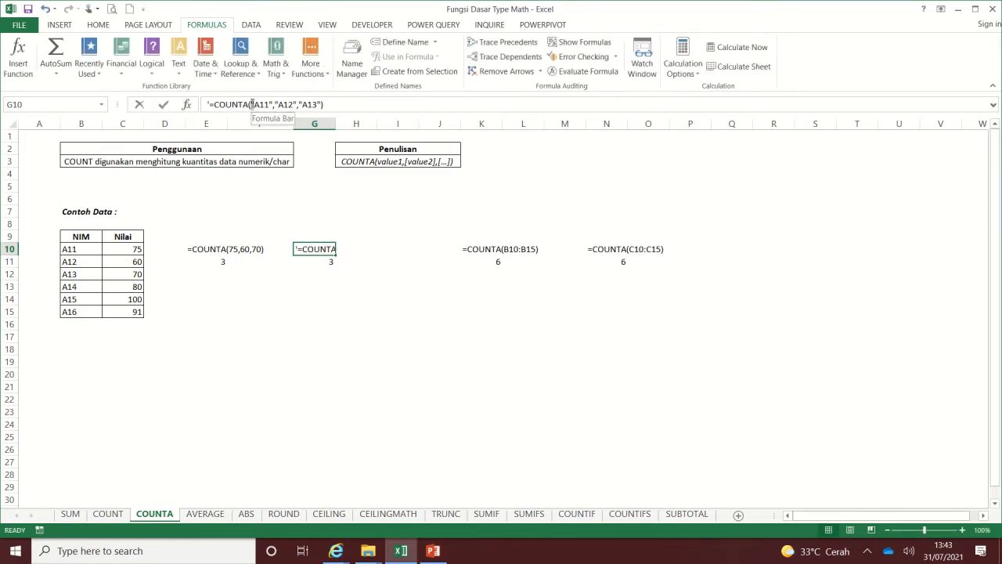
pyautogui.click(251, 104)
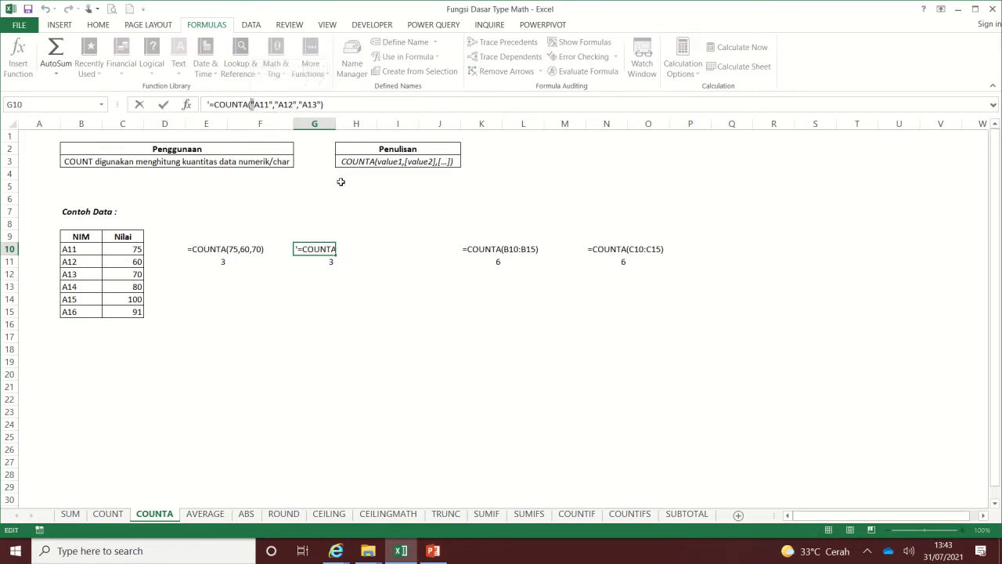
pyautogui.press('Escape')
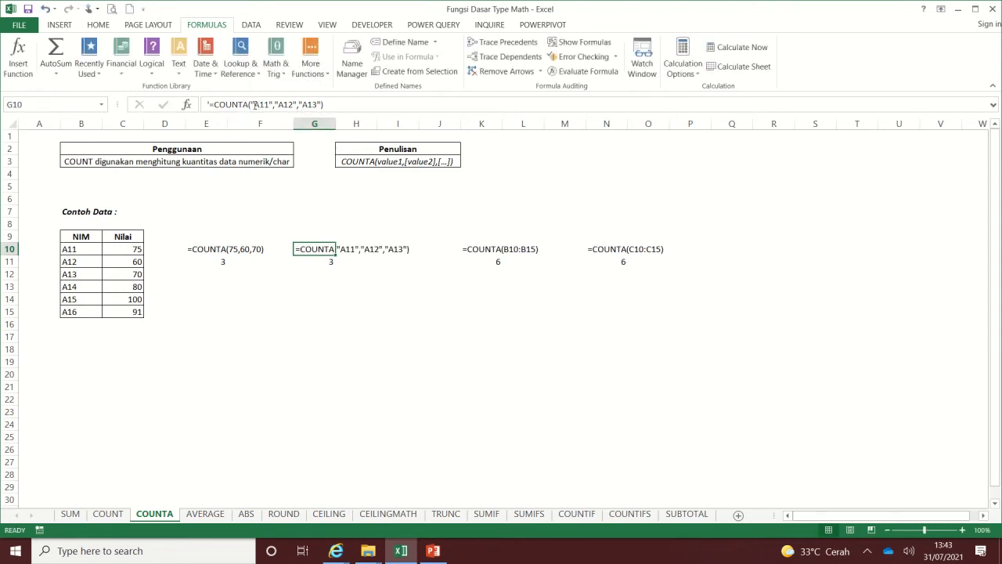
pyautogui.doubleClick(254, 104)
pyautogui.doubleClick(288, 104)
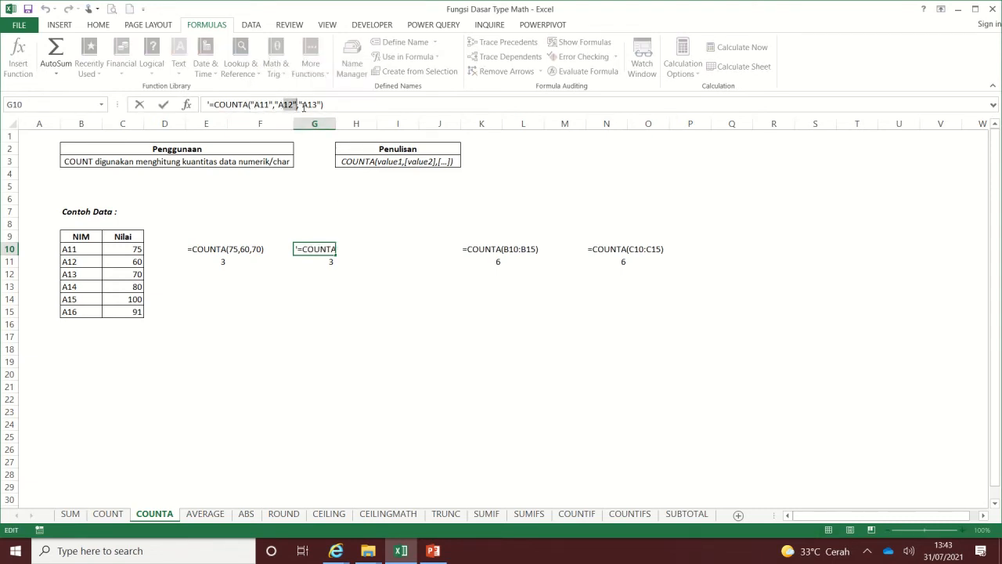
pyautogui.press('Escape')
# - Examine the COUNTA text-range example in K10, trace it to B10:B15 and check its result formula in K11
pyautogui.click(487, 259)
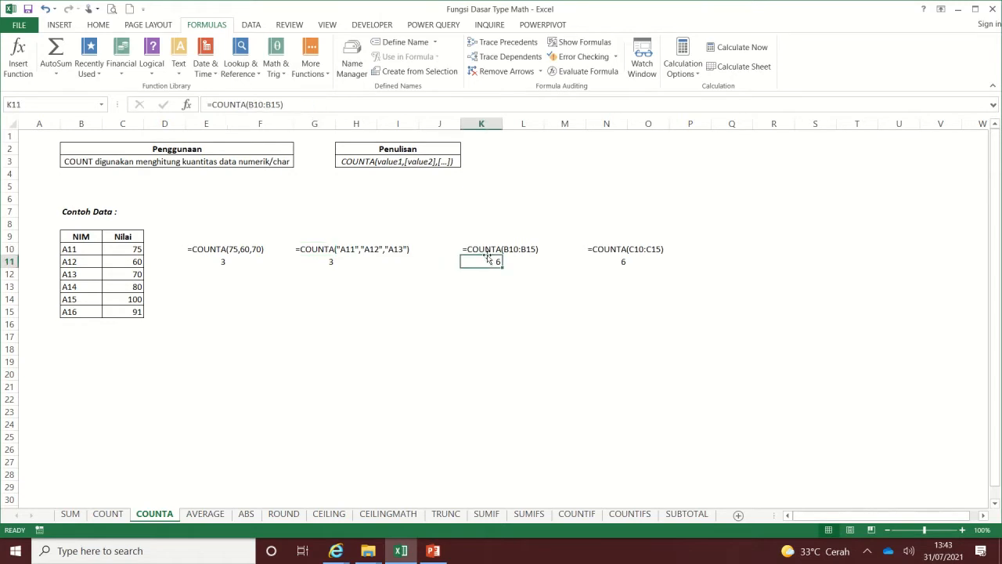
pyautogui.click(486, 249)
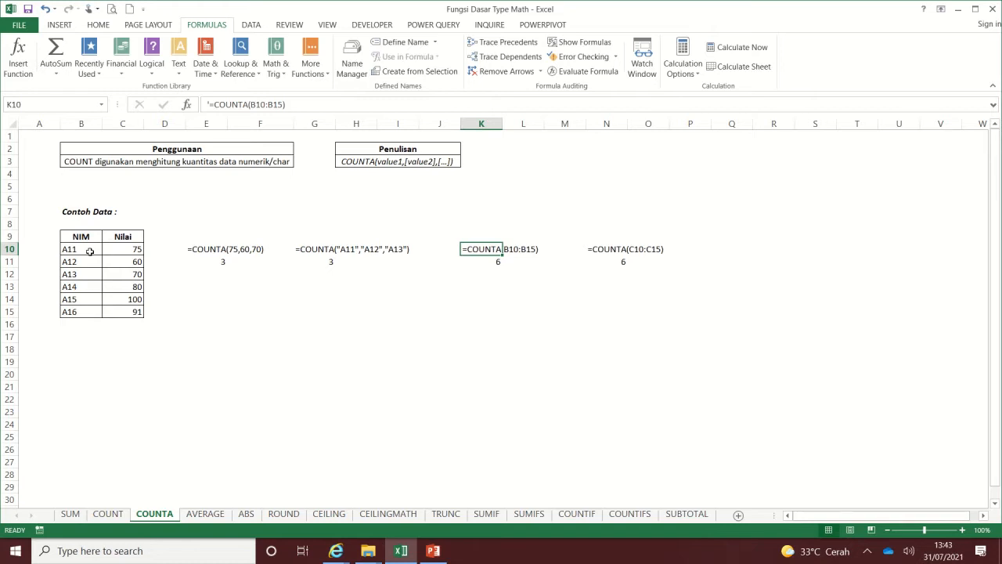
pyautogui.moveTo(90, 250); pyautogui.dragTo(82, 312)
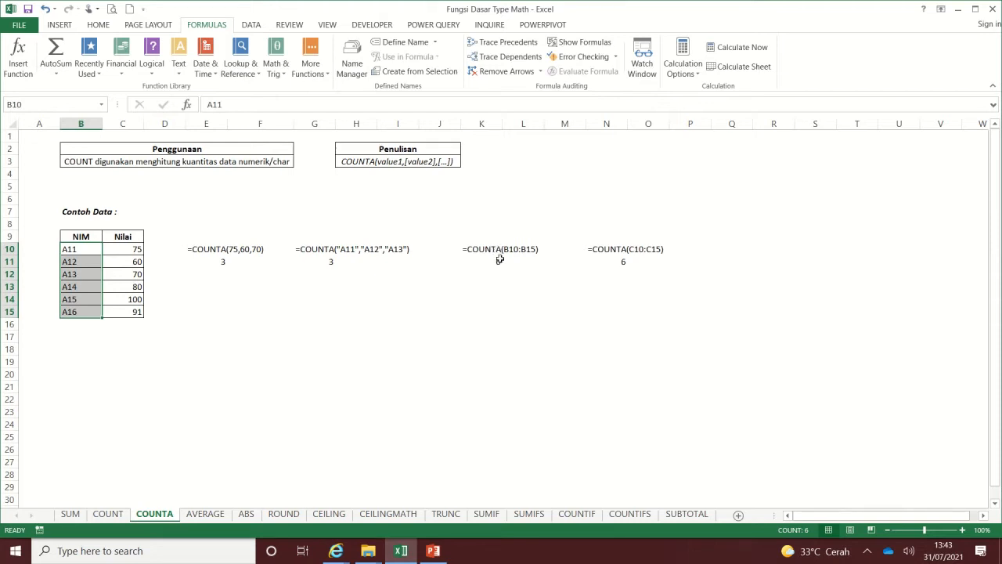
pyautogui.click(500, 263)
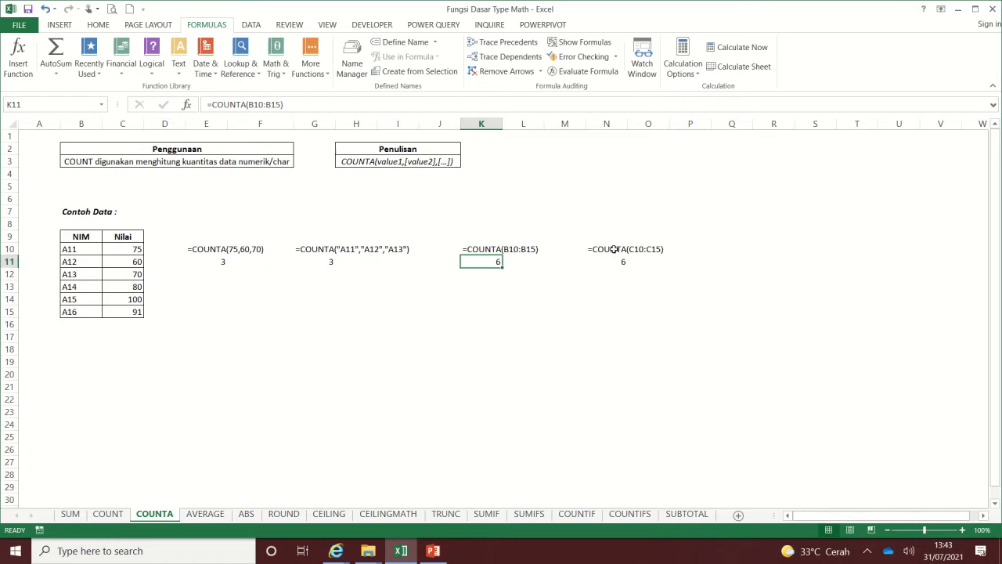
# - Examine the COUNTA number-range example in N10 and trace its range to C10:C15
pyautogui.click(614, 249)
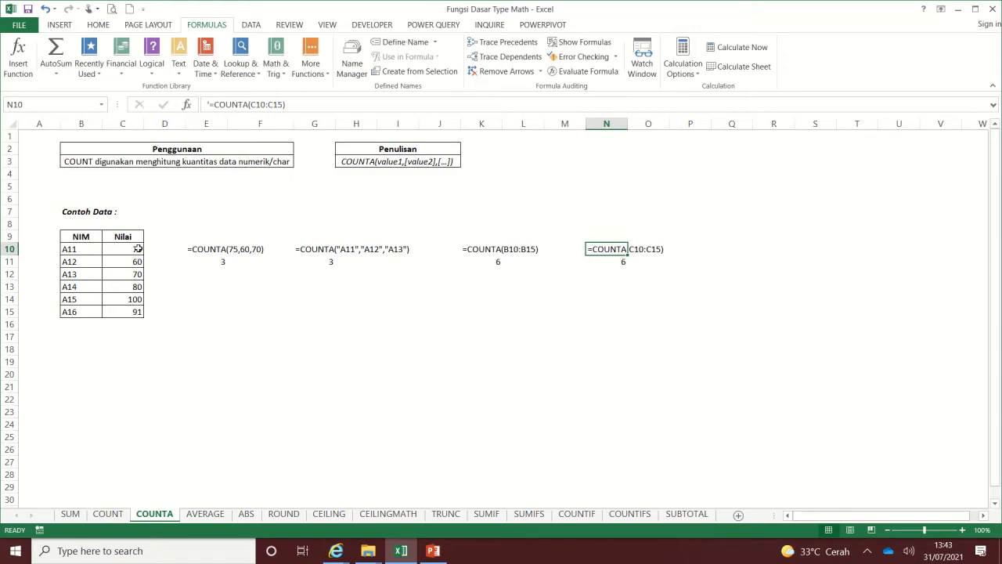
pyautogui.moveTo(138, 248); pyautogui.dragTo(139, 312)
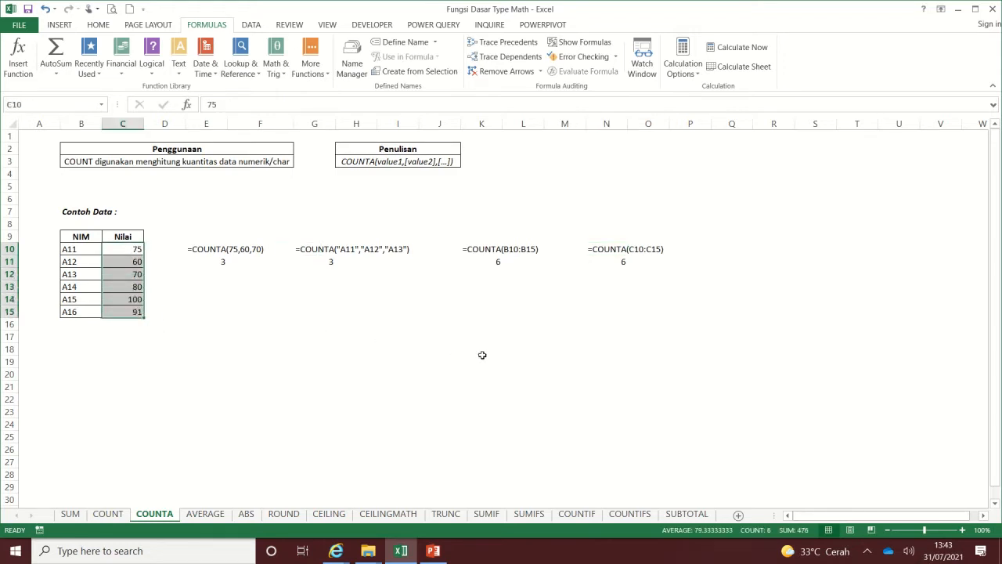
pyautogui.click(409, 310)
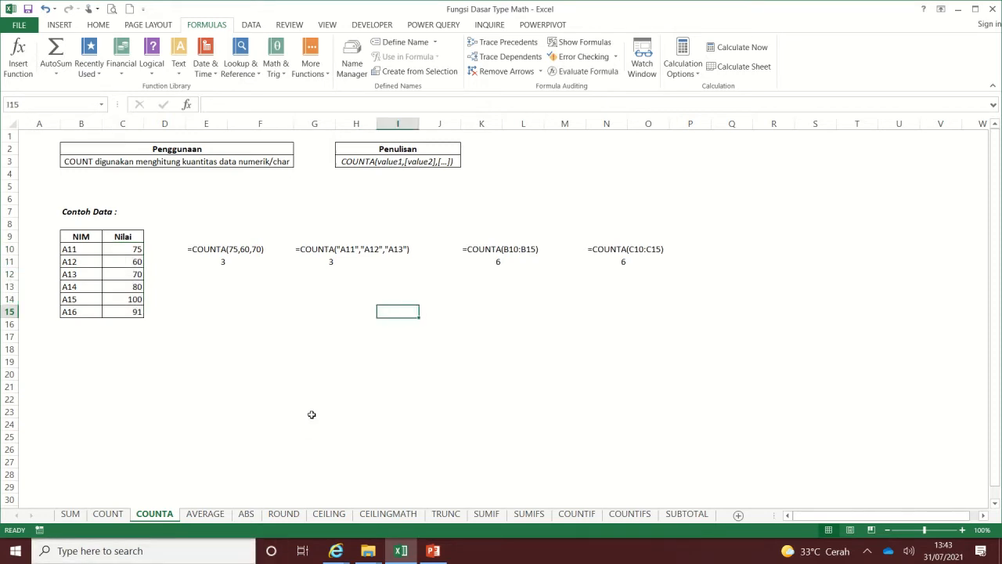
# - Go to the AVERAGE sheet
pyautogui.click(219, 516)
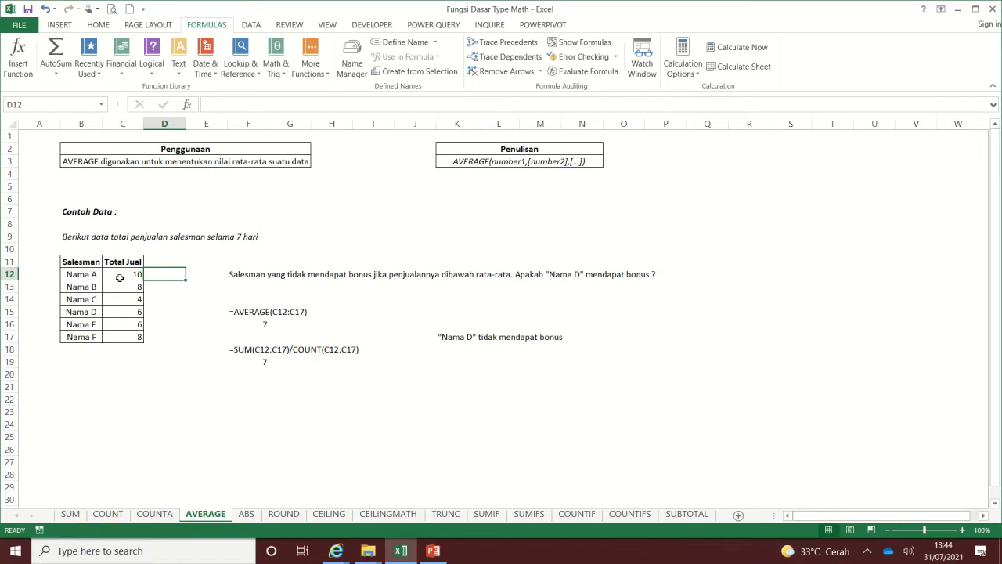
# - Examine the AVERAGE usage note, syntax, bonus question, the sales value in C15 and the AVERAGE example in F15:F16
pyautogui.click(203, 163)
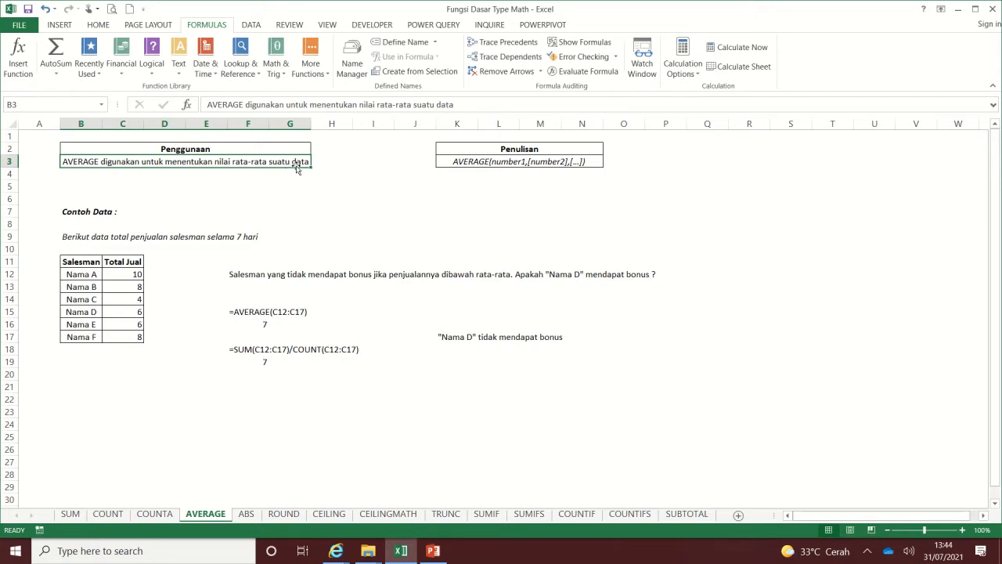
pyautogui.click(527, 163)
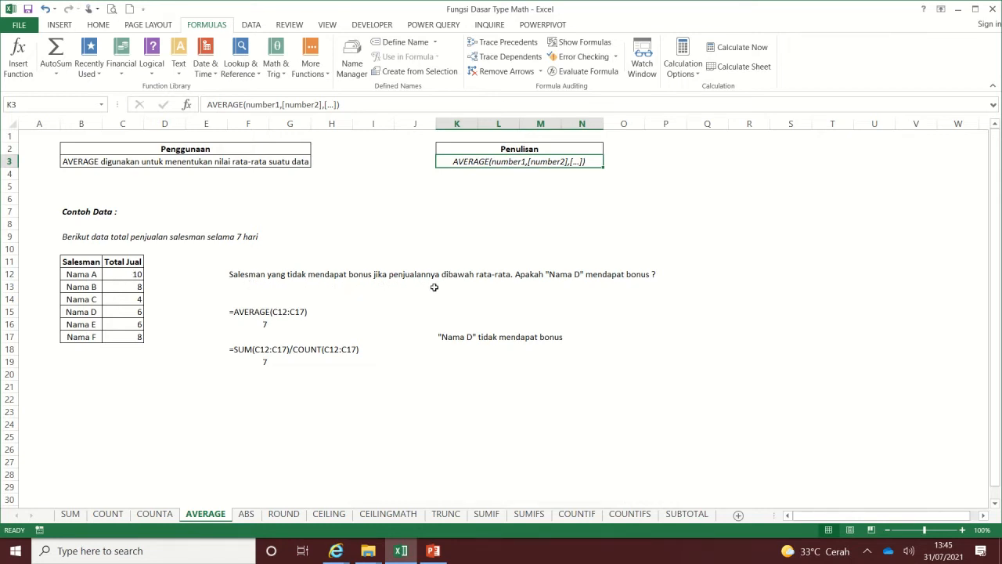
pyautogui.click(545, 278)
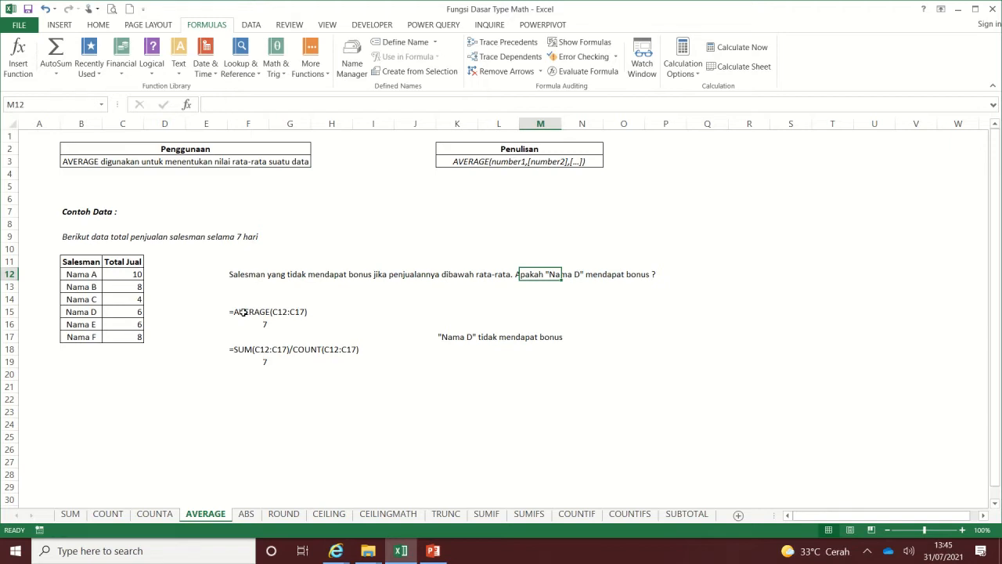
pyautogui.click(133, 316)
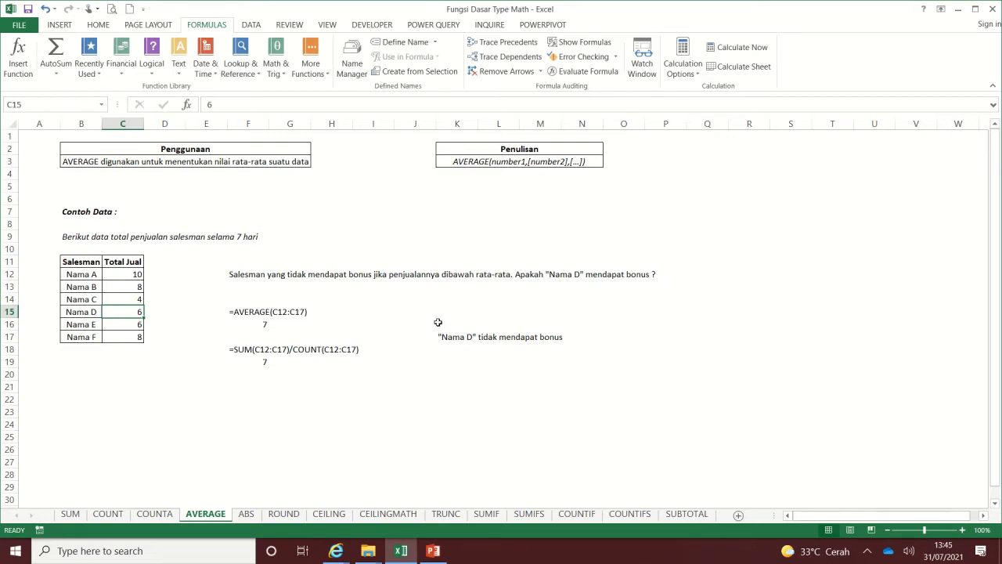
pyautogui.click(248, 315)
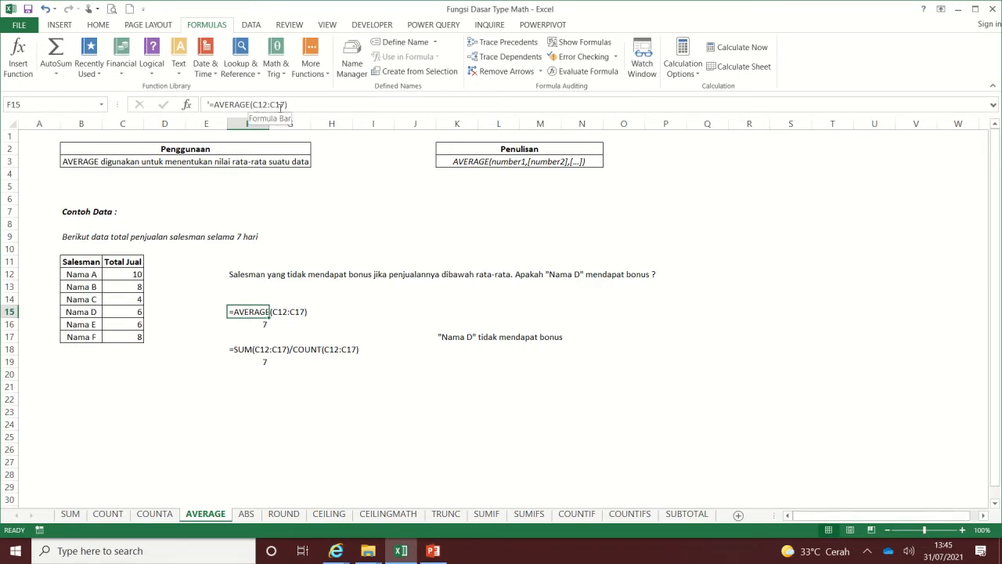
pyautogui.click(268, 325)
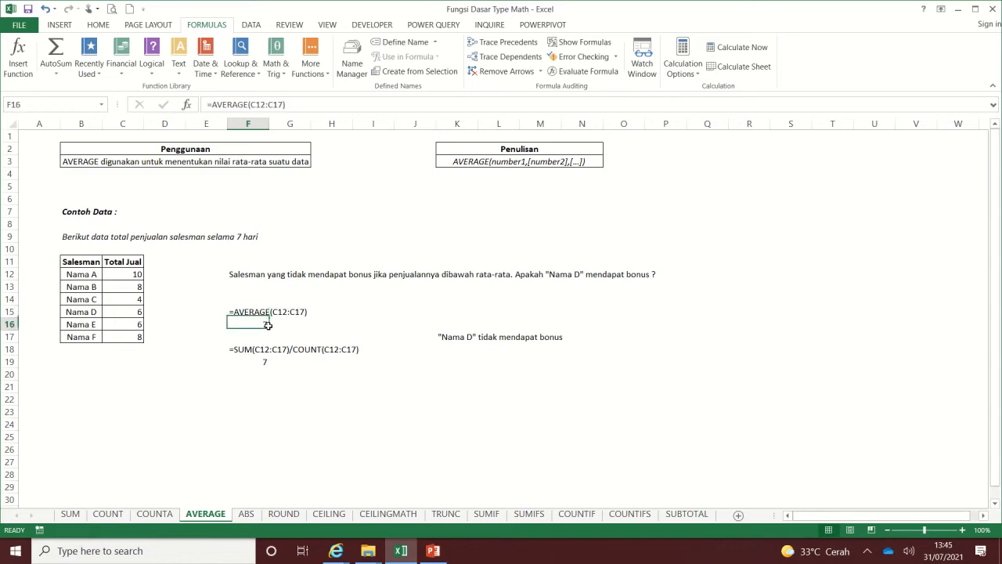
# - Enter =SUM(C12:C17)/COUNT(C12:C17) in H15 to cross-check the average
pyautogui.click(347, 312)
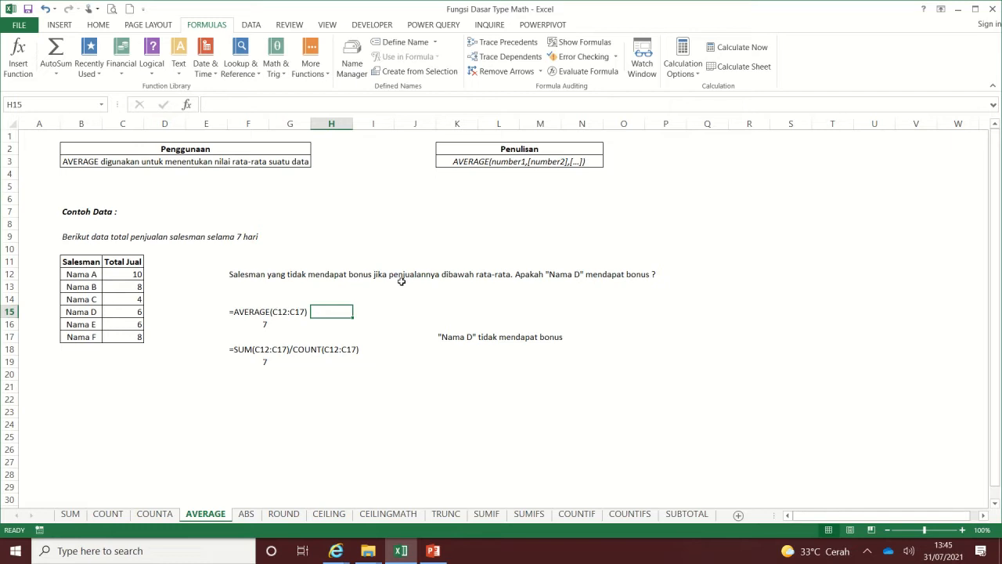
pyautogui.write('=sum')
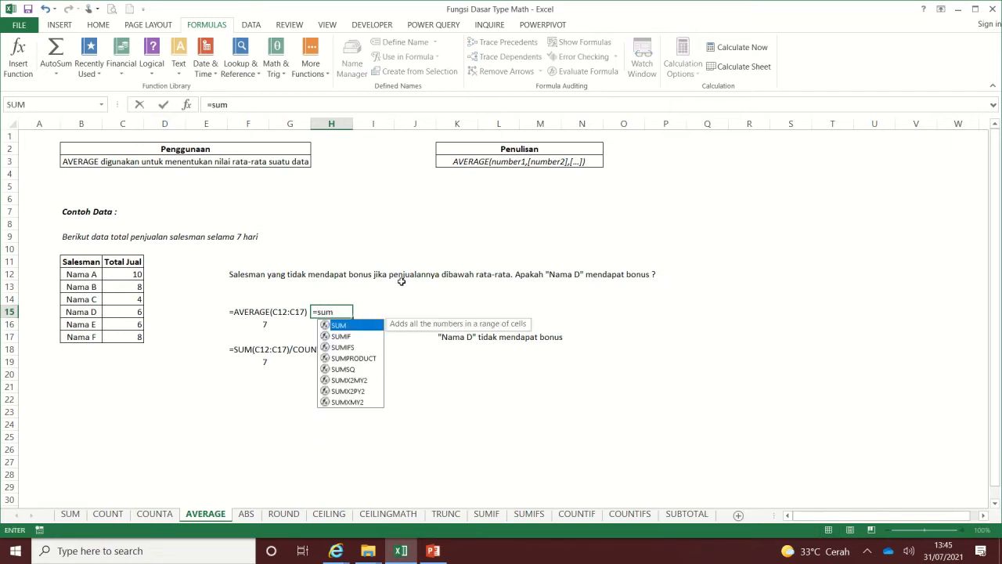
pyautogui.write('(')
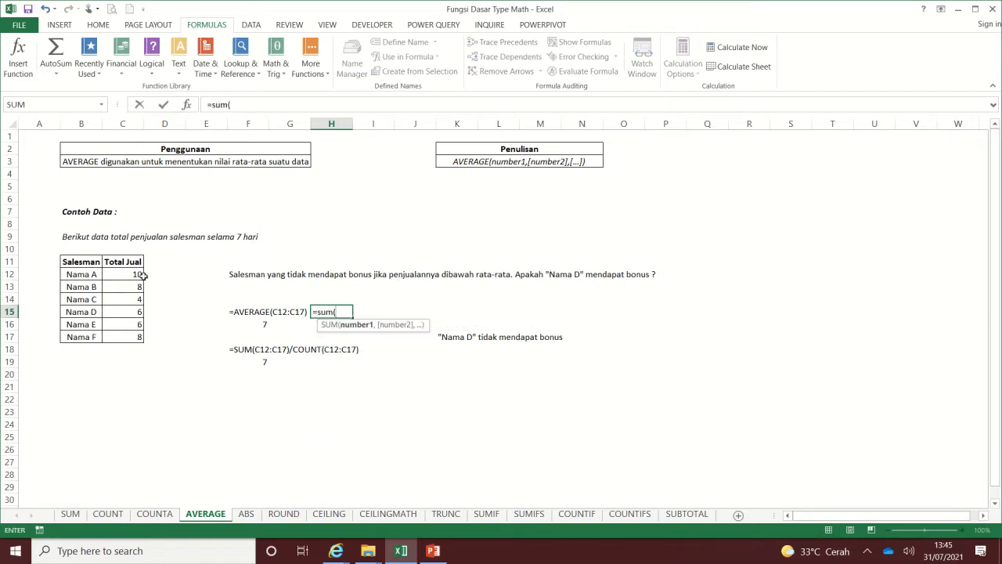
pyautogui.moveTo(139, 274); pyautogui.dragTo(139, 338)
pyautogui.write(')')
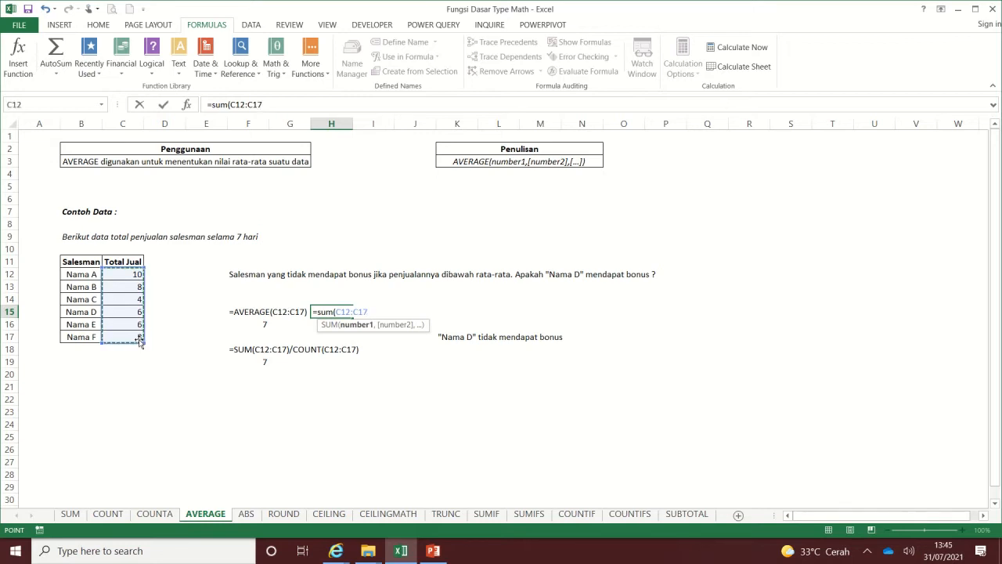
pyautogui.write('/')
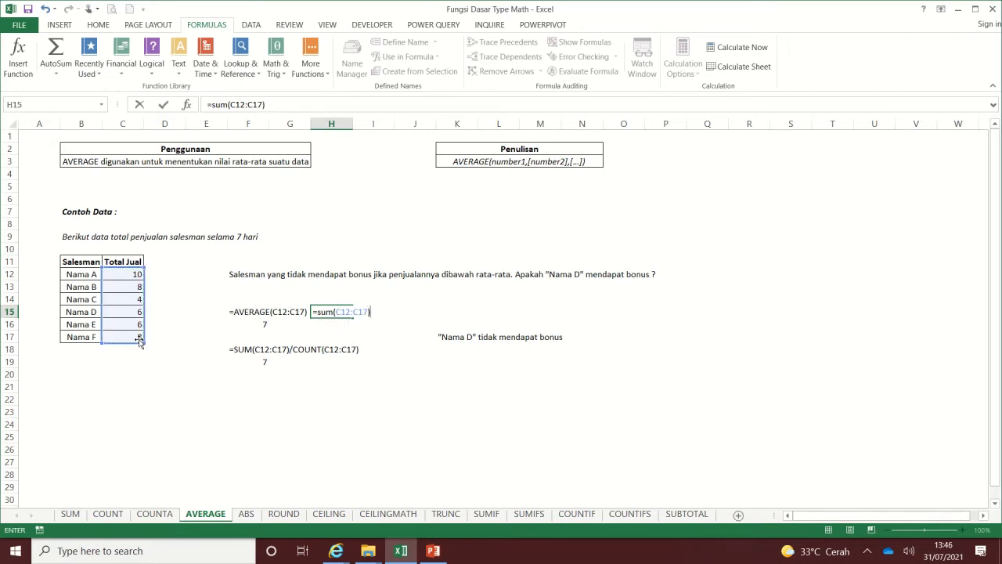
pyautogui.write('count')
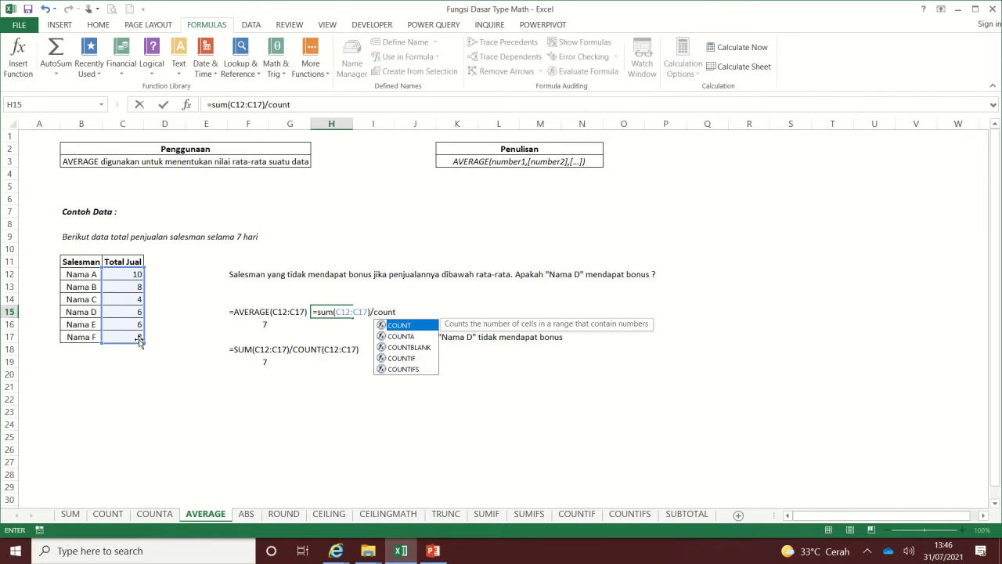
pyautogui.write('(')
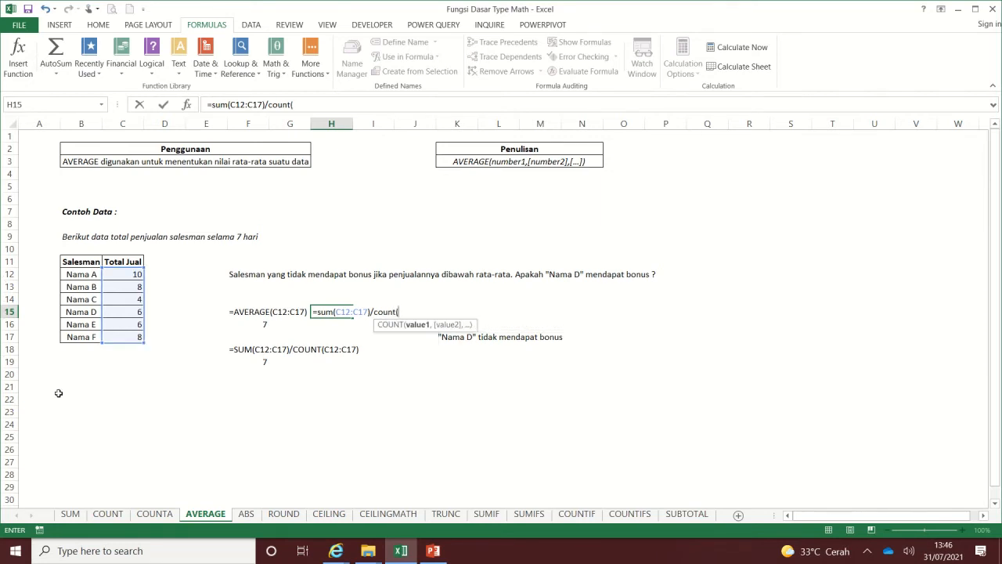
pyautogui.moveTo(128, 276); pyautogui.dragTo(118, 341)
pyautogui.press('Return')
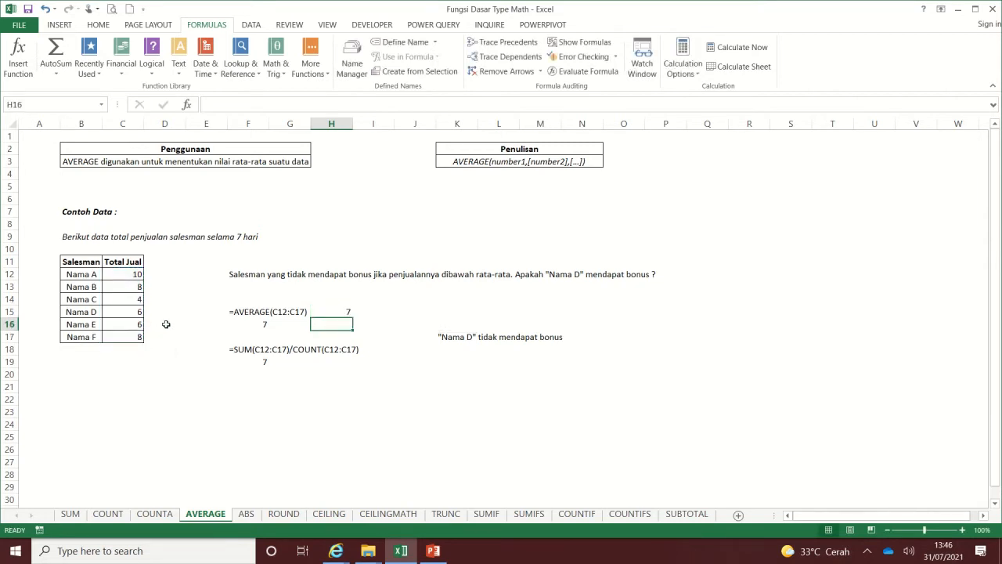
# - Review the cross-check formula in H15 and clear the cell
pyautogui.click(345, 313)
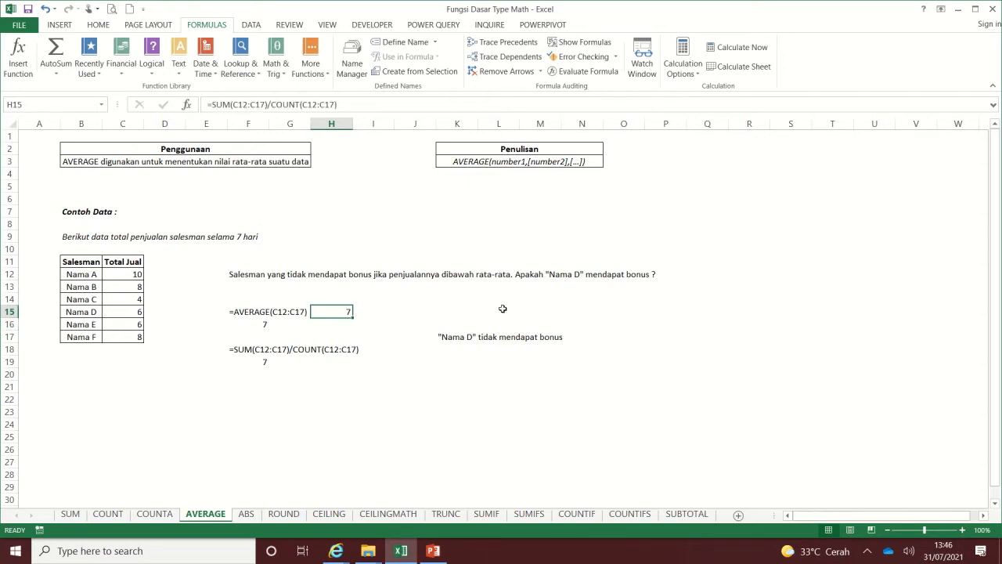
pyautogui.press('Delete')
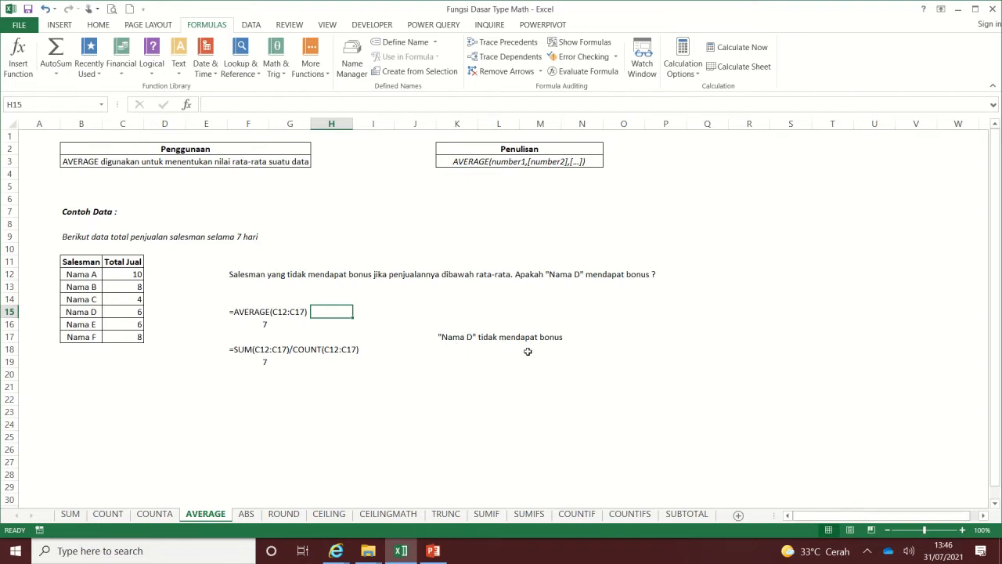
# - Go to the ABS sheet and check the Barang Keluar column with its first value in D12
pyautogui.click(246, 514)
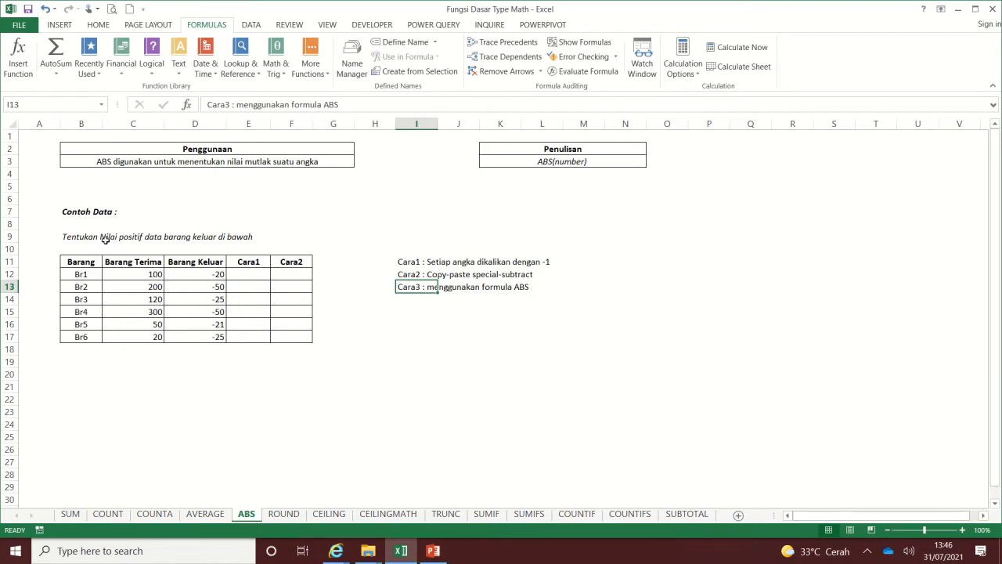
pyautogui.click(210, 261)
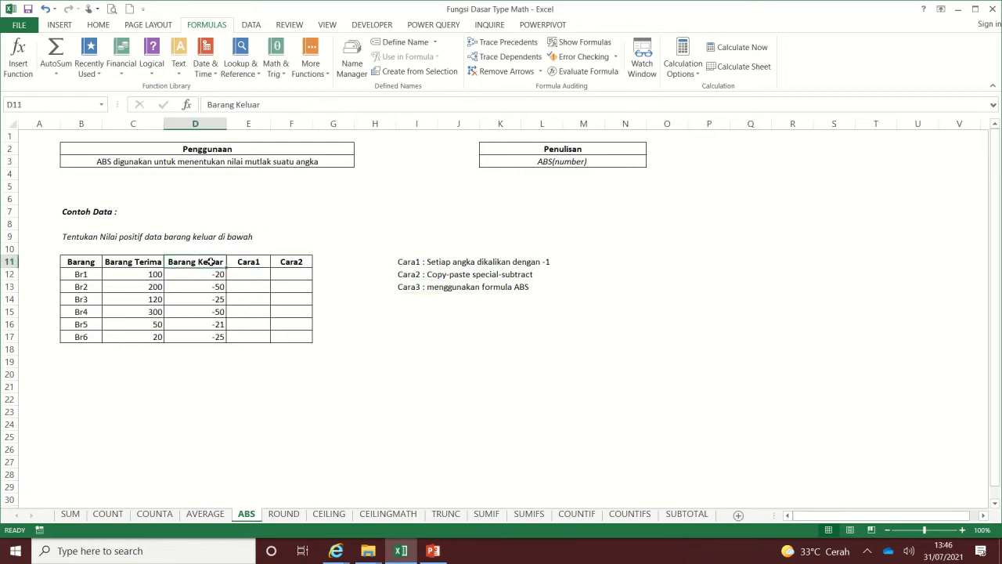
pyautogui.click(218, 276)
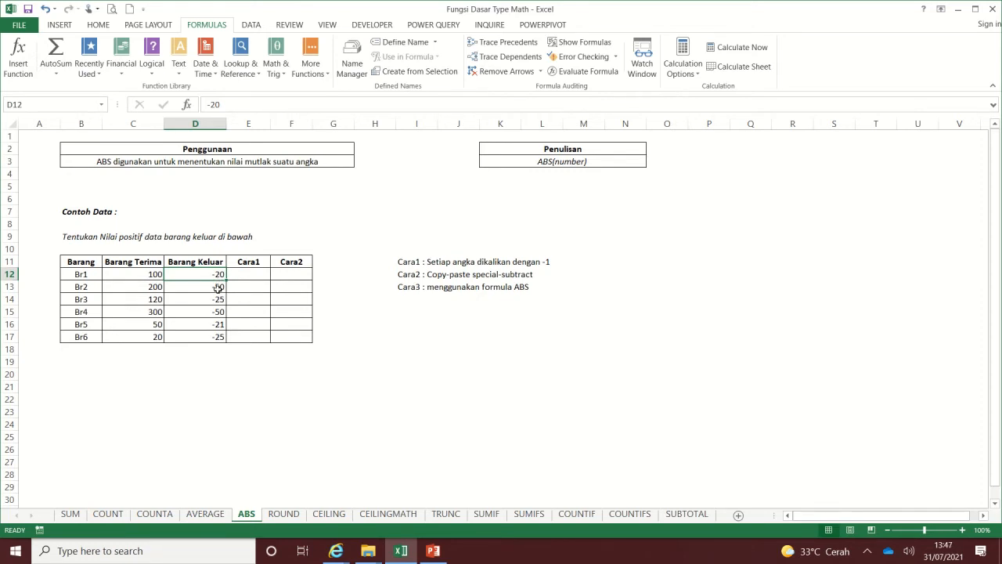
# - Enter =D12*-1 in E12 to make the first Barang Keluar value positive under Cara1
pyautogui.press('Right')
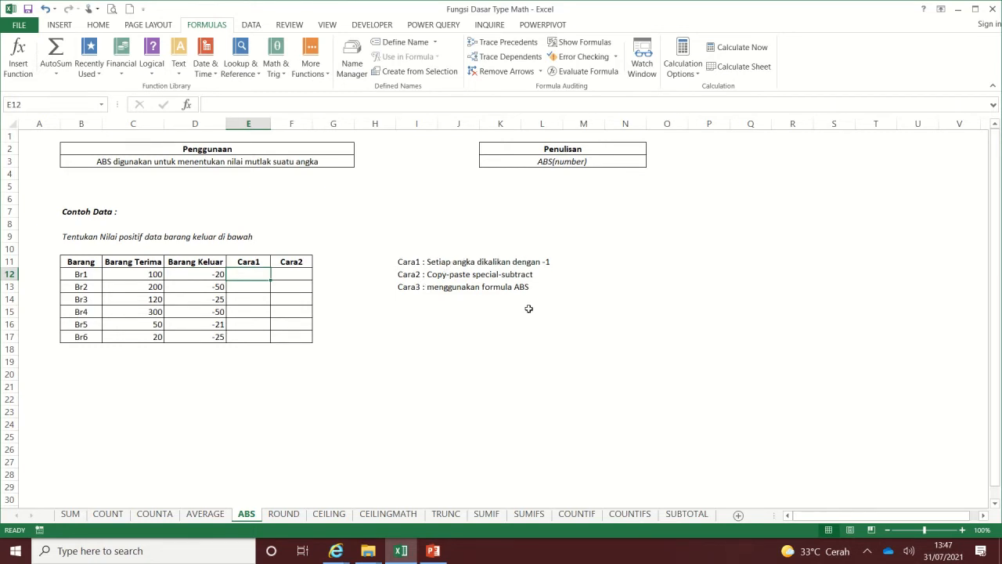
pyautogui.write('=')
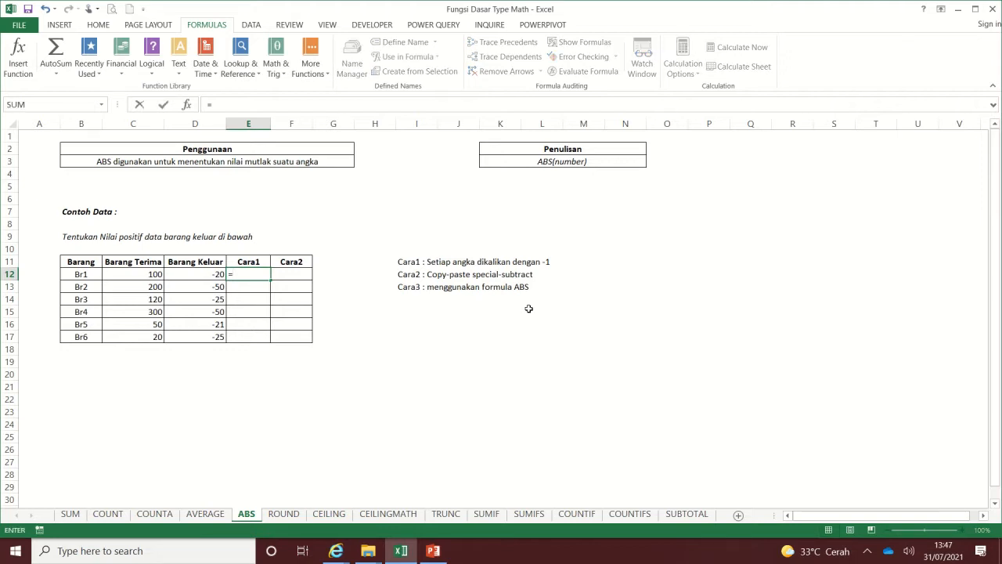
pyautogui.press('Left')
pyautogui.write('*')
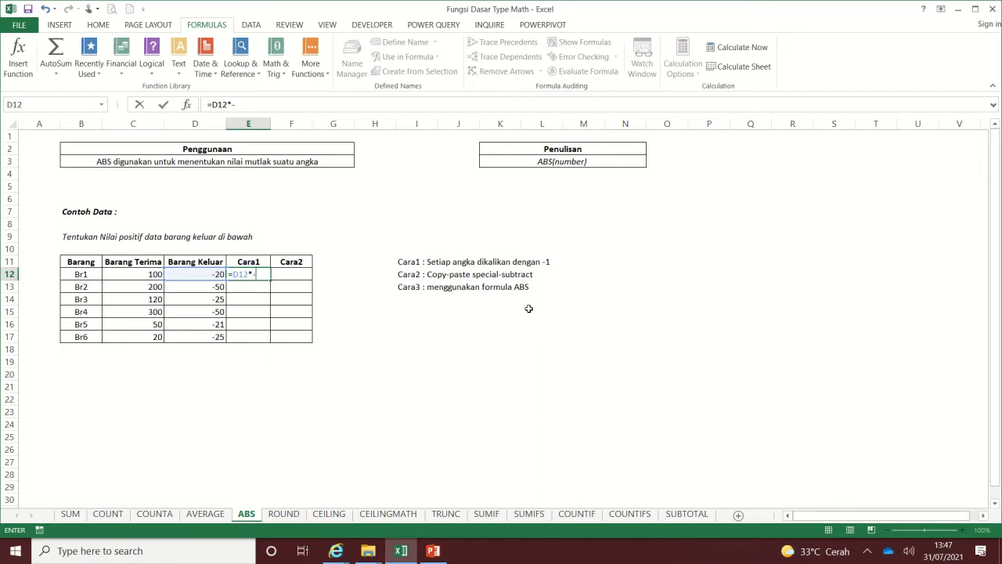
pyautogui.write('1')
pyautogui.press('Return')
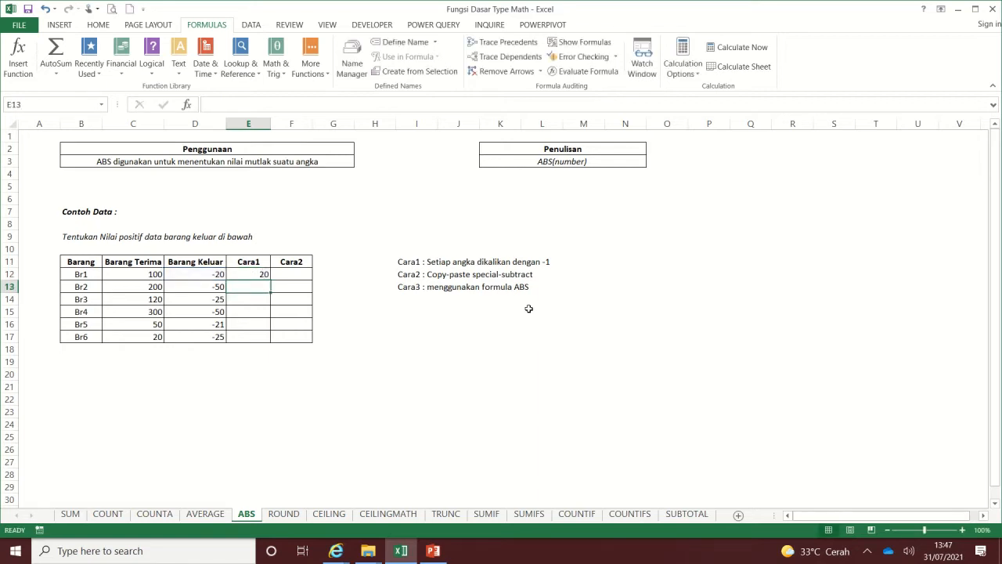
# - Copy the E12 formula down to E13:E17 in the Cara1 column
pyautogui.press('Up')
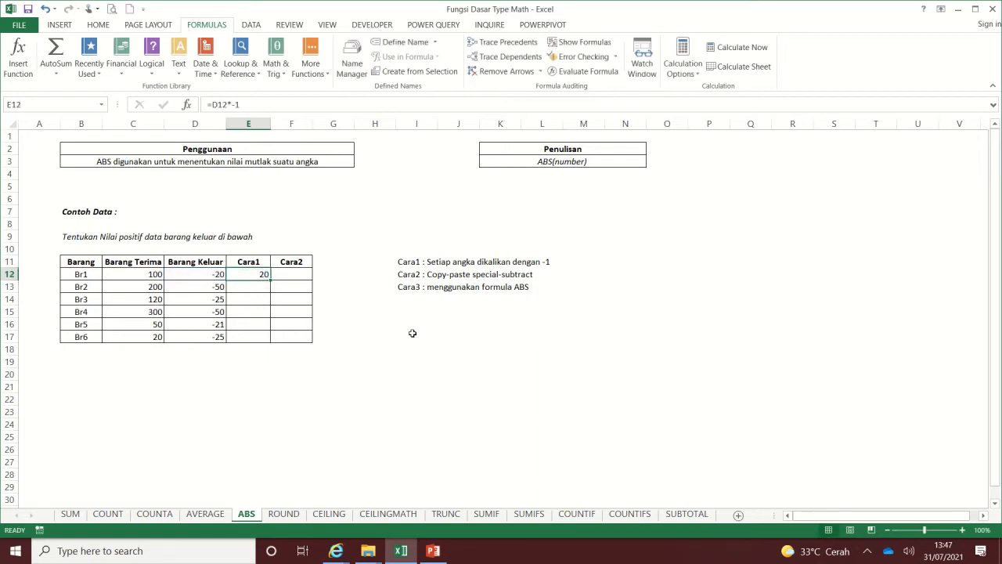
pyautogui.hotkey('ctrl', 'c')
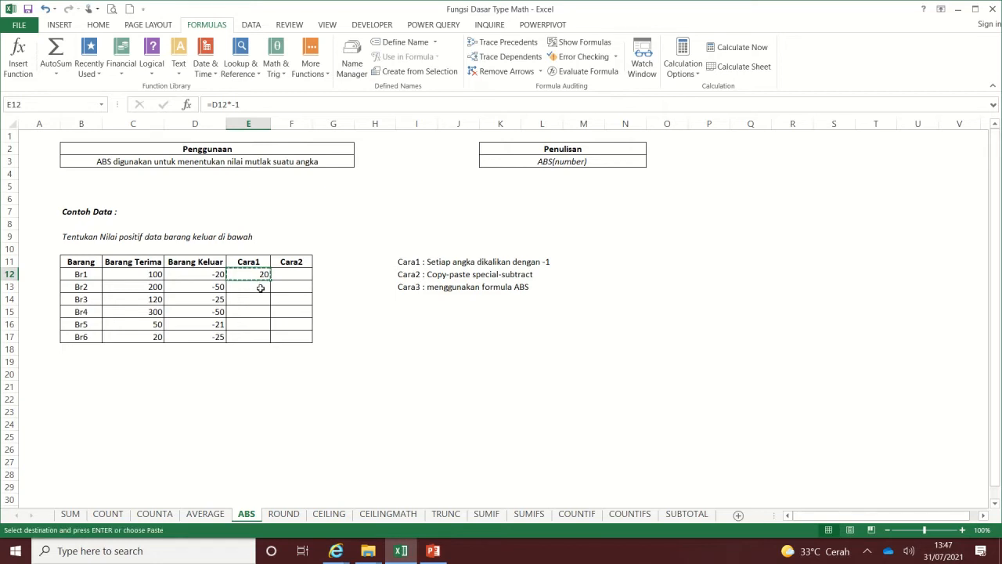
pyautogui.moveTo(260, 288); pyautogui.dragTo(249, 338)
pyautogui.press('Return')
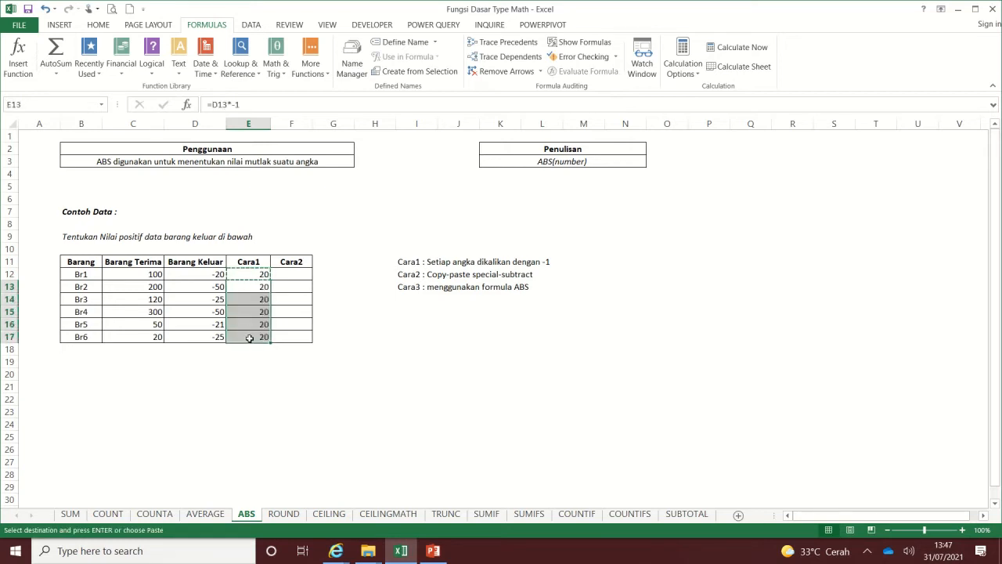
# - Check the multiplication formulas cell by cell from E12 to E17
pyautogui.click(245, 286)
pyautogui.click(260, 274)
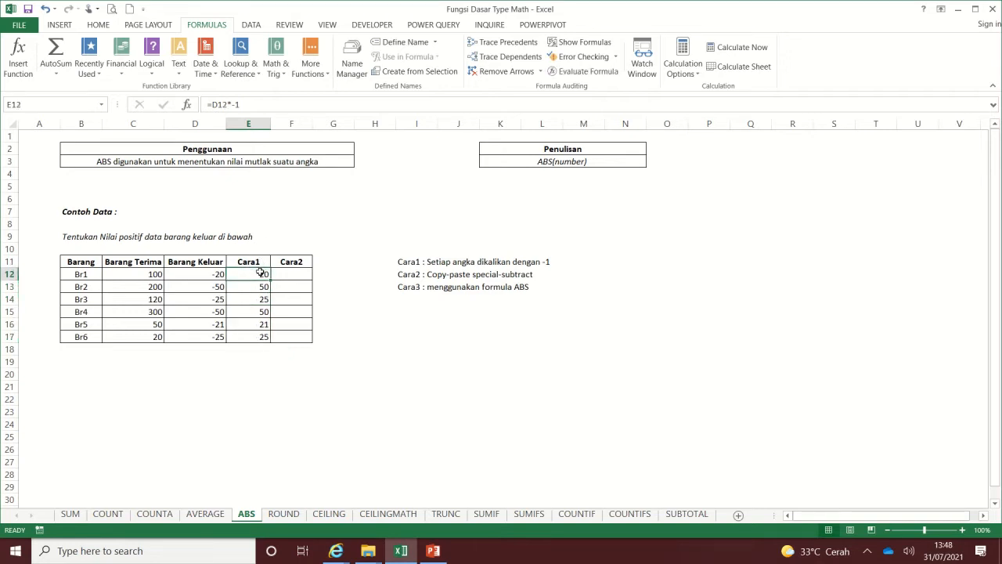
pyautogui.press('Down')
pyautogui.press('Down')
pyautogui.press('Down')
pyautogui.press('Down')
pyautogui.press('Down')
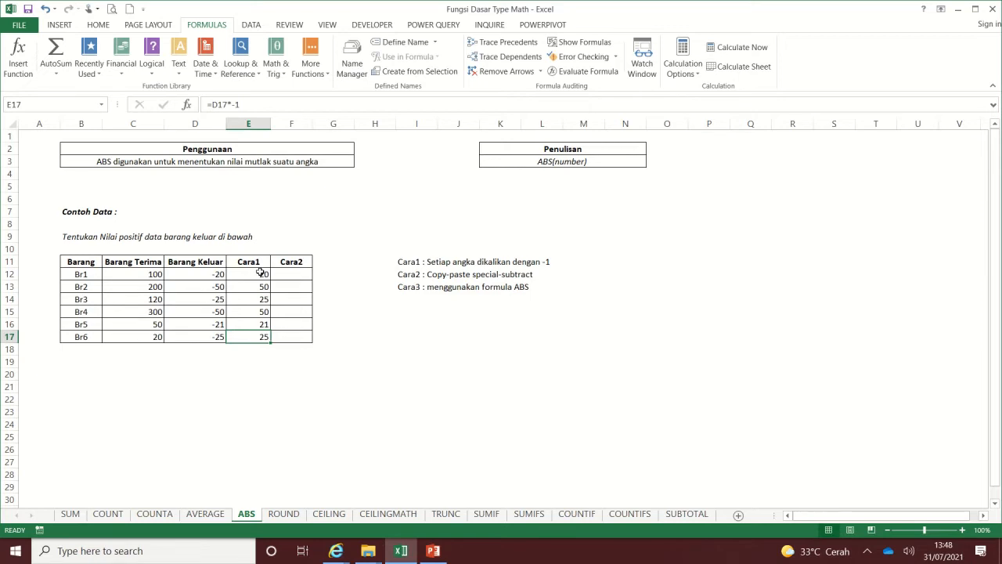
# - Look over the empty Cara2 column and the Cara2 method note in I12
pyautogui.press('Right')
pyautogui.press('Up')
pyautogui.press('Up')
pyautogui.press('Up')
pyautogui.press('Up')
pyautogui.press('Up')
pyautogui.press('Up')
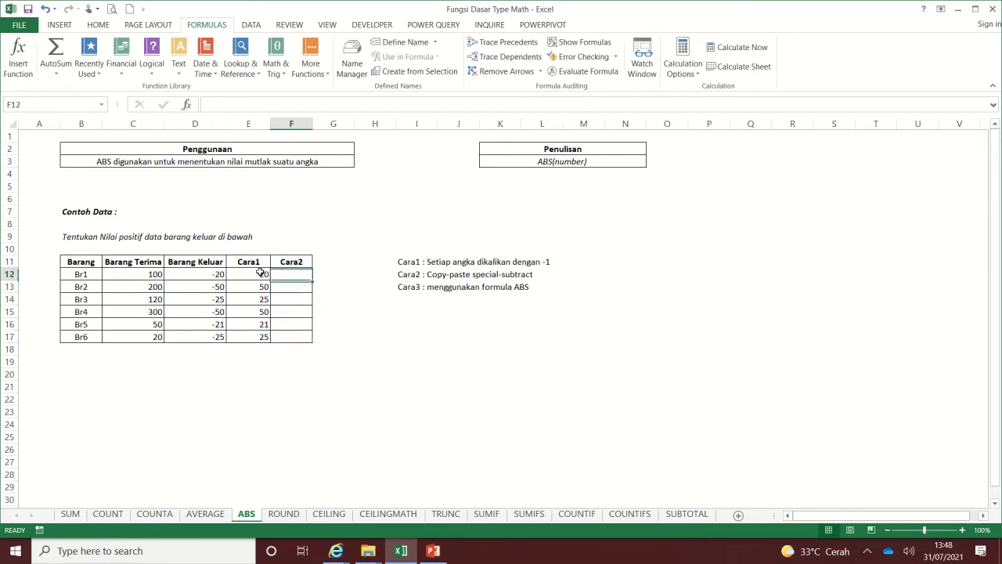
pyautogui.press('Down')
pyautogui.press('Left')
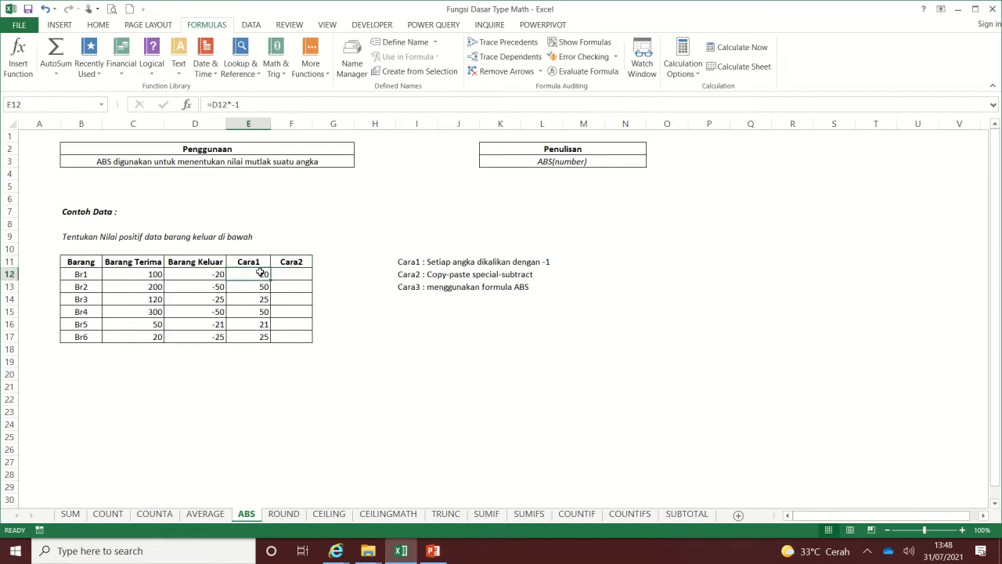
pyautogui.press('Right')
pyautogui.press('Right')
pyautogui.press('Right')
pyautogui.press('Right')
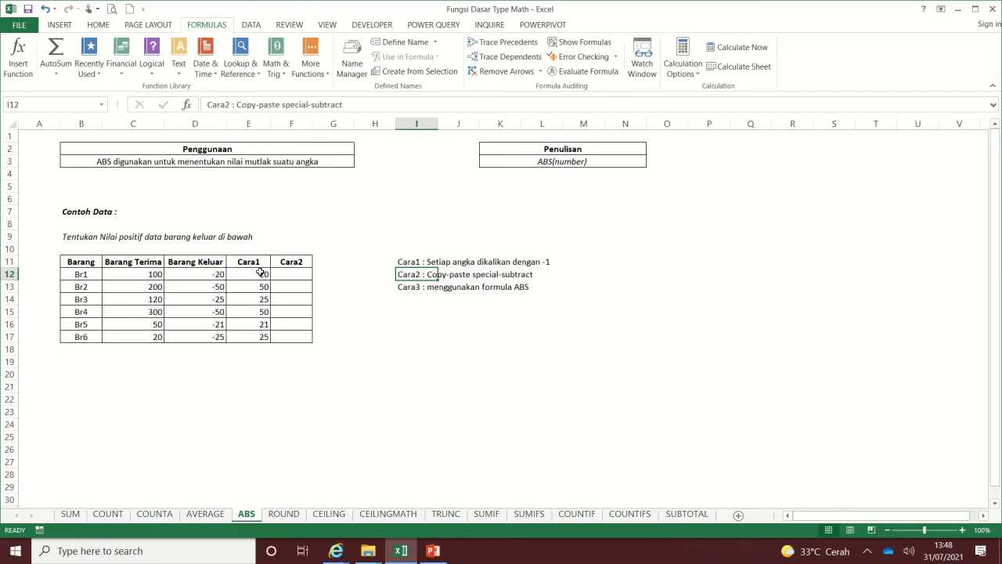
pyautogui.press('Left')
pyautogui.press('Left')
pyautogui.press('Left')
pyautogui.press('Left')
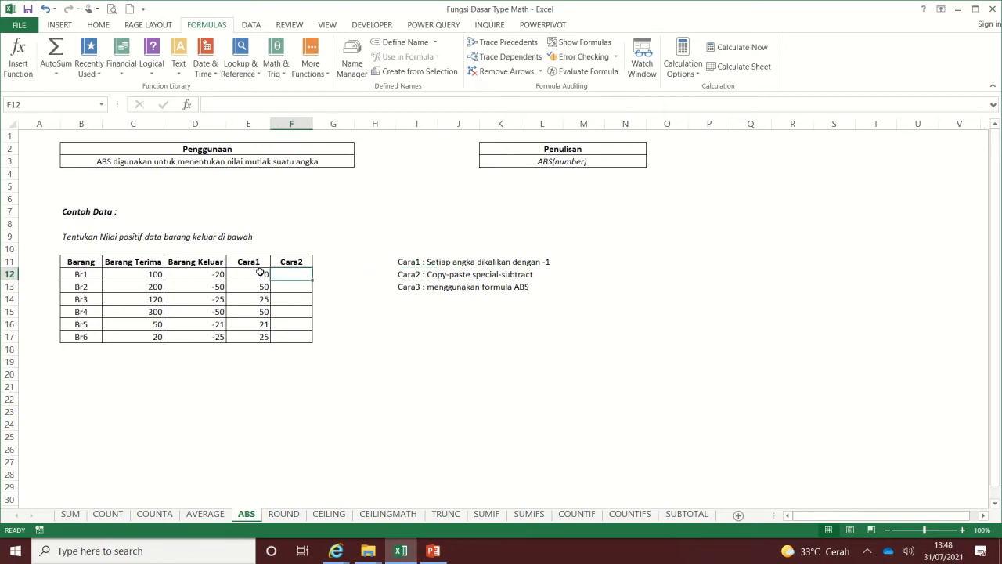
pyautogui.hotkey('shift', 'Down')
pyautogui.hotkey('shift', 'Down')
pyautogui.hotkey('shift', 'Down')
pyautogui.hotkey('shift', 'Down')
pyautogui.hotkey('shift', 'Down')
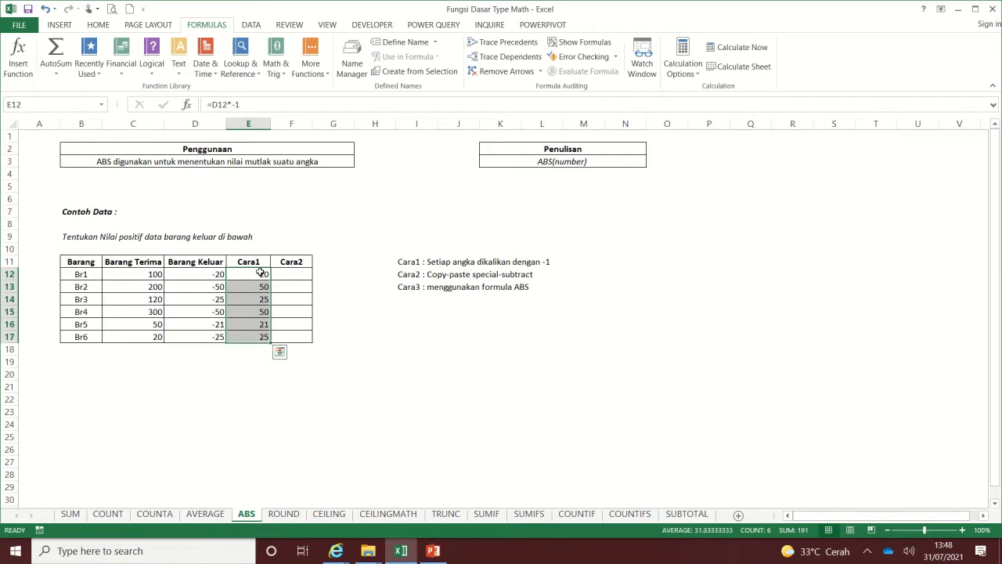
# - Copy the Barang Keluar values in D12:D17
pyautogui.press('Left')
pyautogui.press('Up')
pyautogui.press('Right')
pyautogui.press('Down')
pyautogui.press('Left')
pyautogui.hotkey('shift', 'Down')
pyautogui.hotkey('shift', 'Down')
pyautogui.hotkey('shift', 'Down')
pyautogui.hotkey('shift', 'Down')
pyautogui.hotkey('shift', 'Down')
pyautogui.hotkey('shift', 'Down')
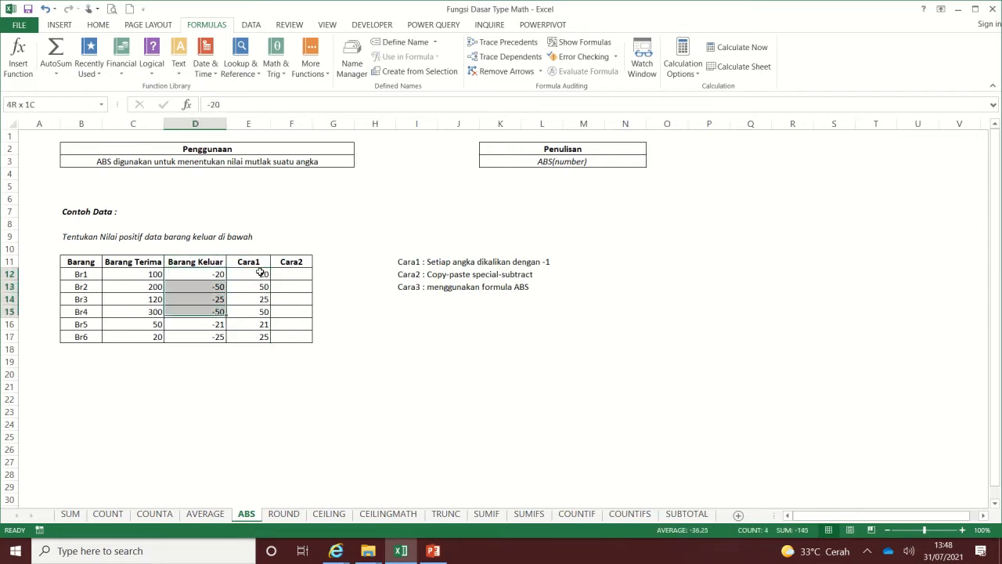
pyautogui.hotkey('shift', 'Up')
pyautogui.hotkey('ctrl', 'c')
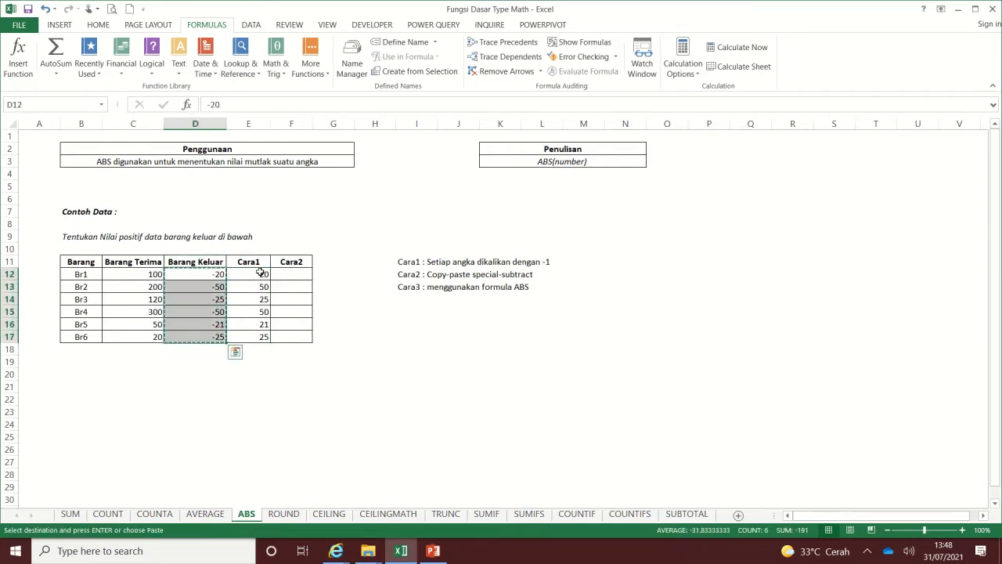
# - Paste the copied Barang Keluar values into the Cara2 column from F12 using Paste Special with the Subtract operation
pyautogui.rightClick(302, 275)
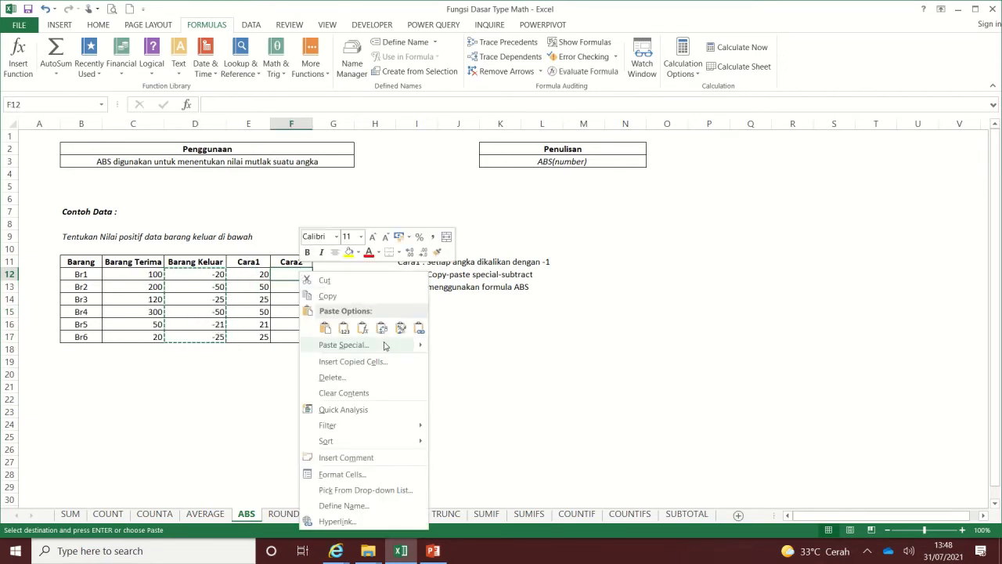
pyautogui.moveTo(383, 346)
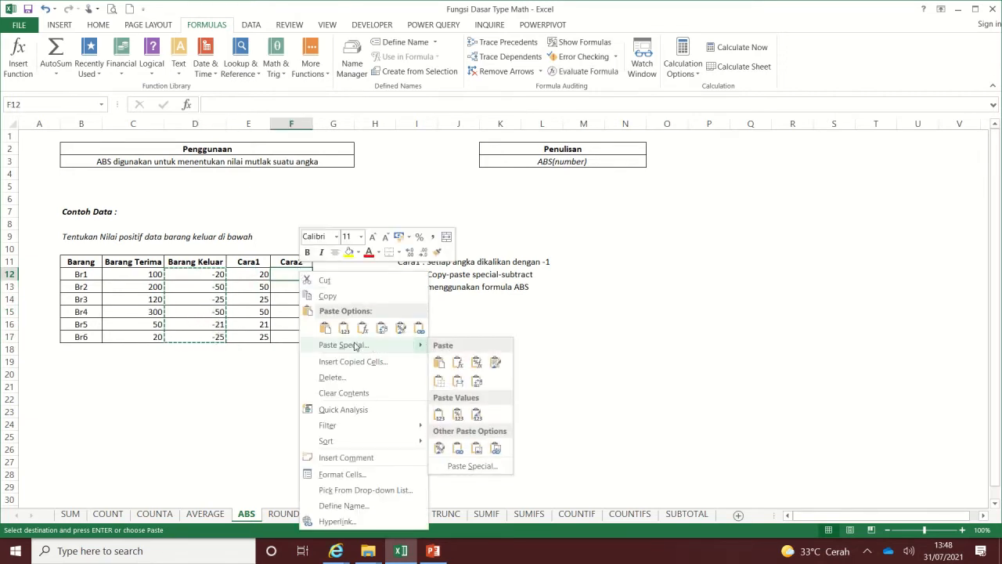
pyautogui.click(360, 345)
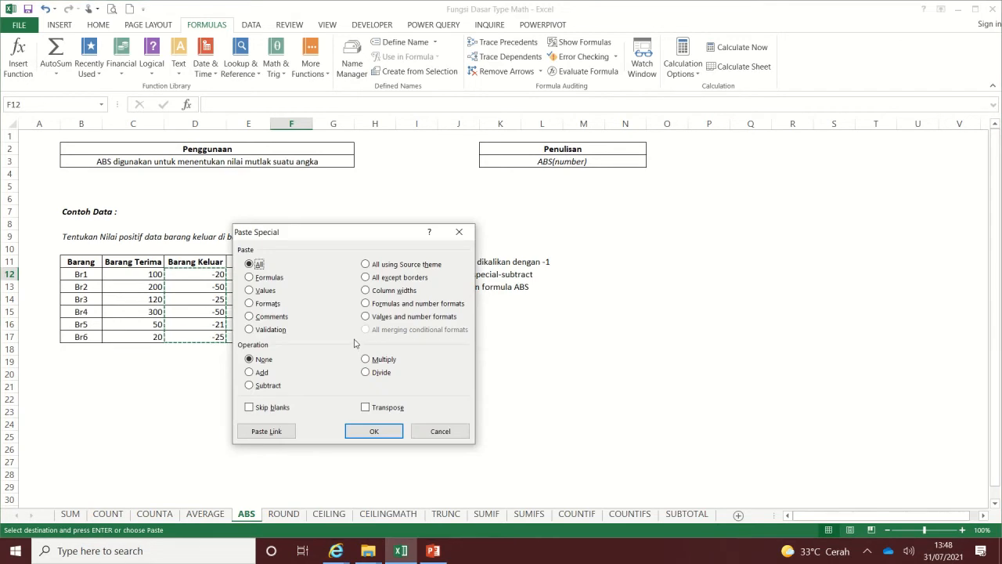
pyautogui.click(268, 386)
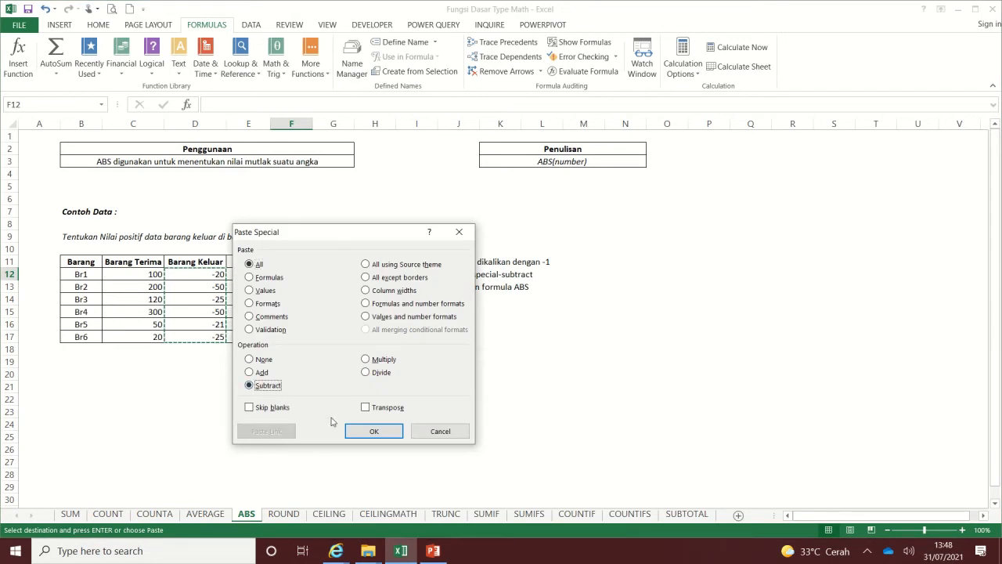
pyautogui.click(371, 433)
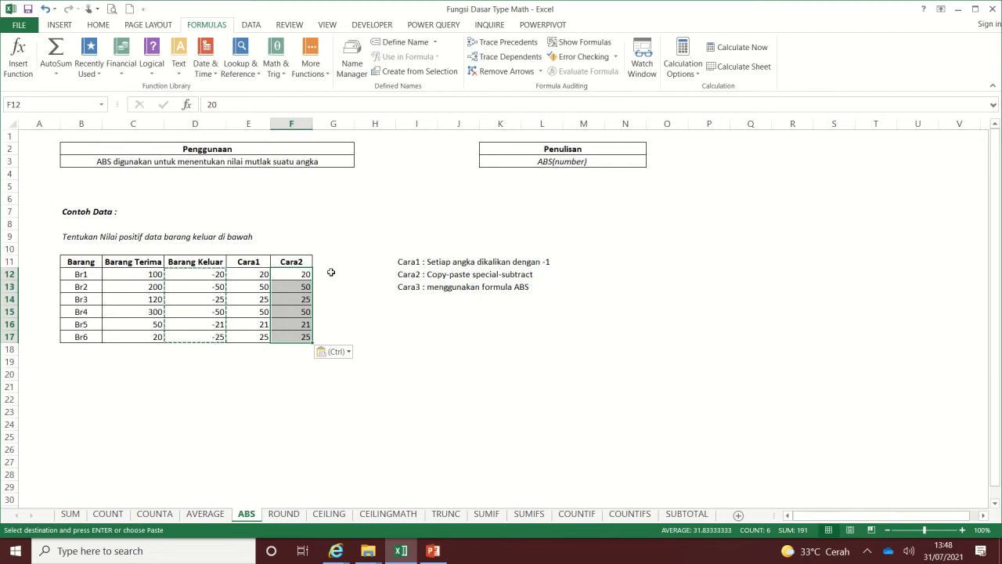
pyautogui.press('Escape')
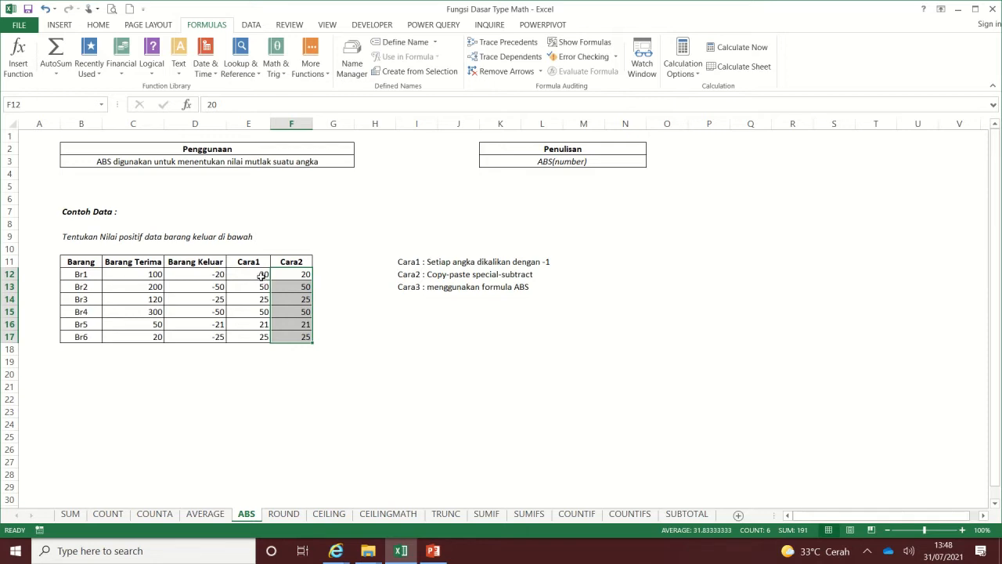
# - Try pasting the Cara1 cells E12:E17 into G12 using Paste Special with Subtract, and clear the pasted cells
pyautogui.moveTo(263, 275); pyautogui.dragTo(258, 338)
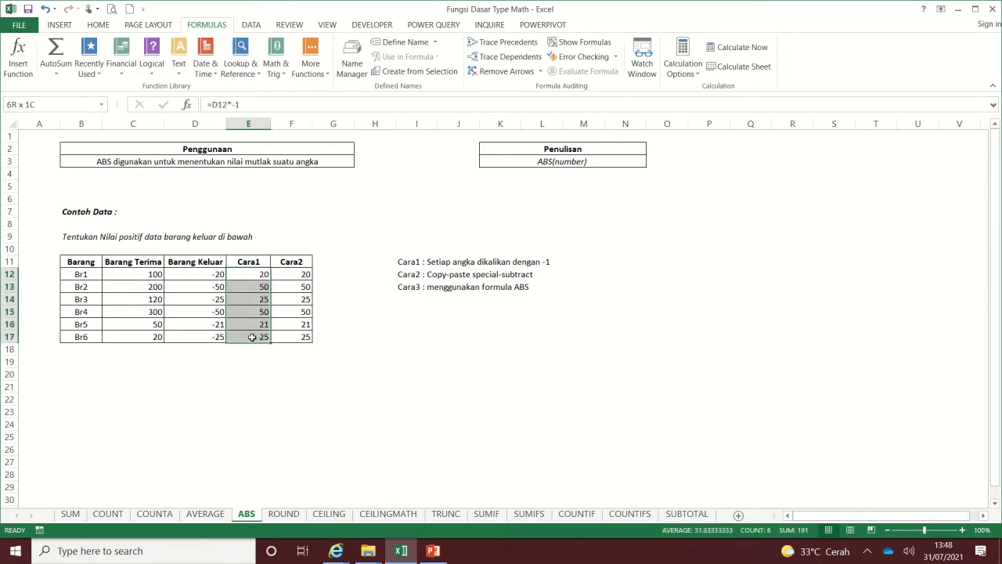
pyautogui.hotkey('ctrl', 'c')
pyautogui.rightClick(329, 278)
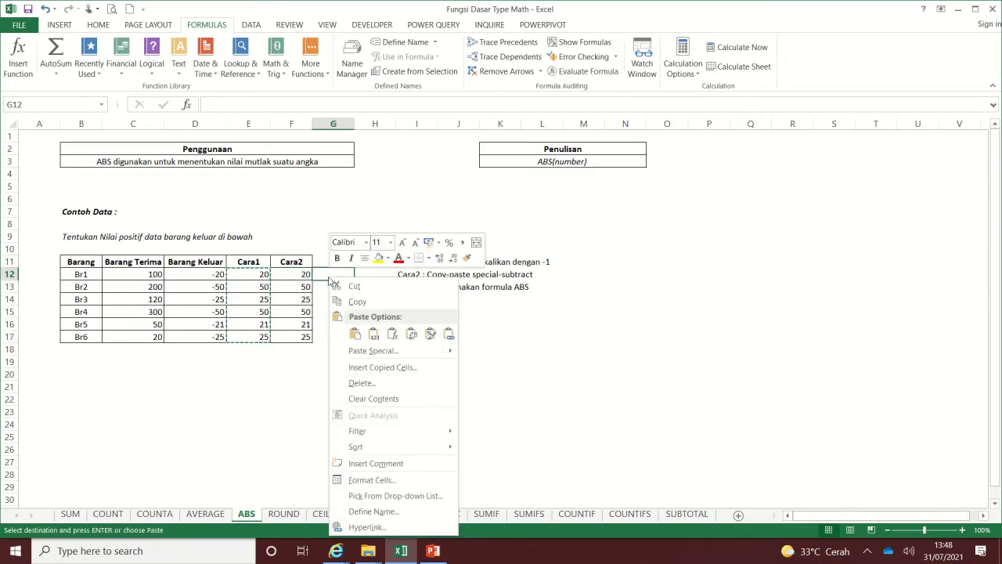
pyautogui.click(371, 351)
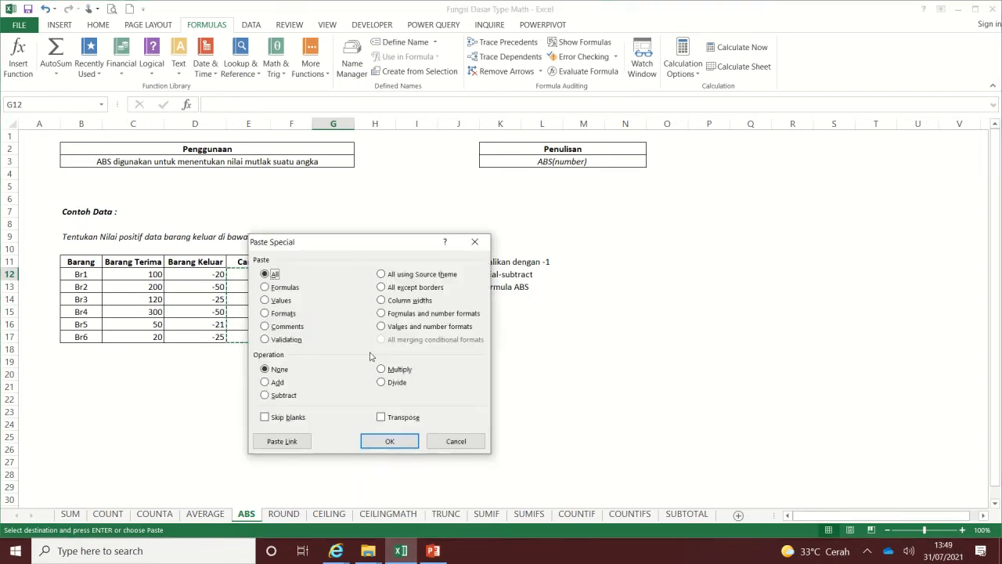
pyautogui.click(284, 396)
pyautogui.click(389, 441)
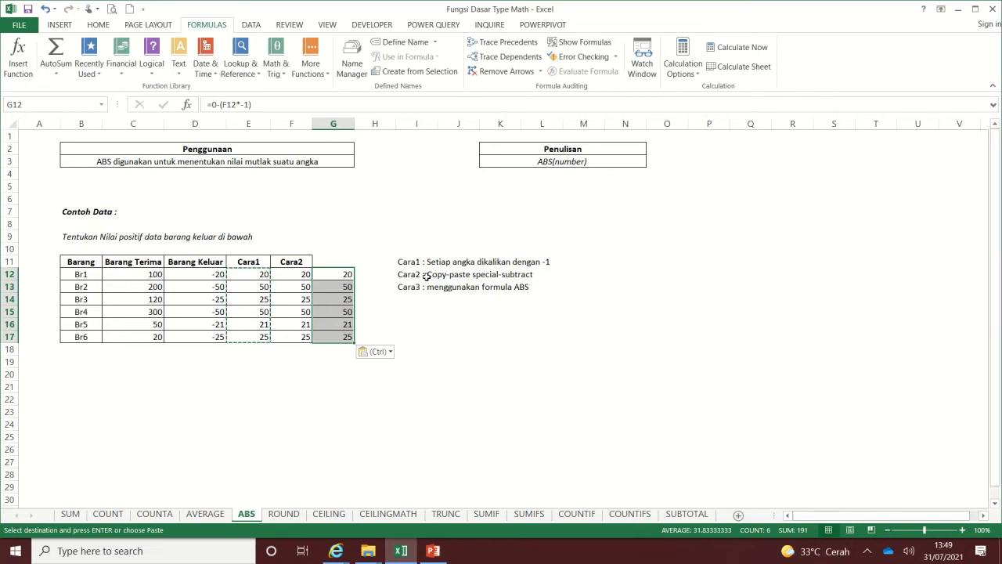
pyautogui.press('Delete')
# - Add the column header Cara3 in G11
pyautogui.click(342, 273)
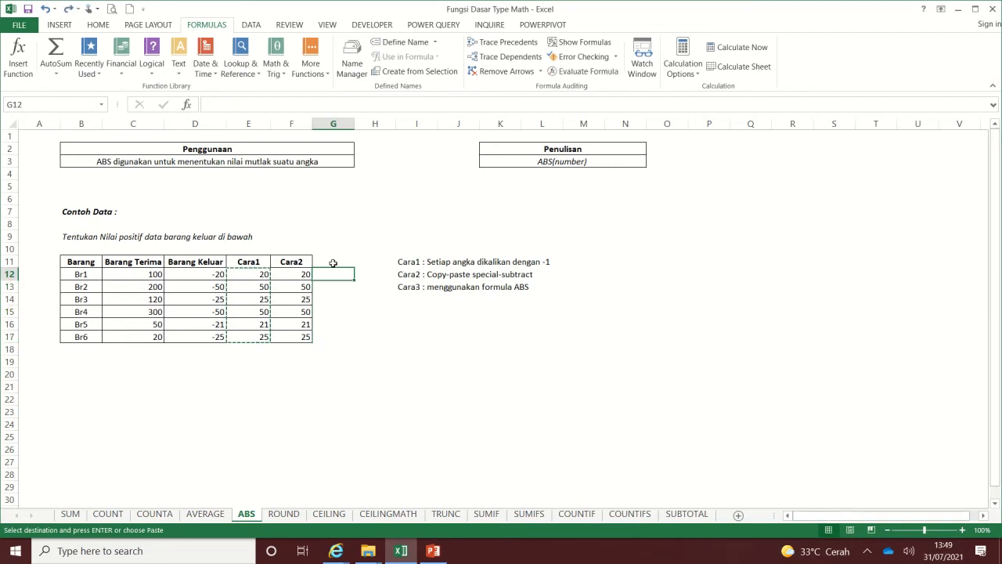
pyautogui.click(331, 264)
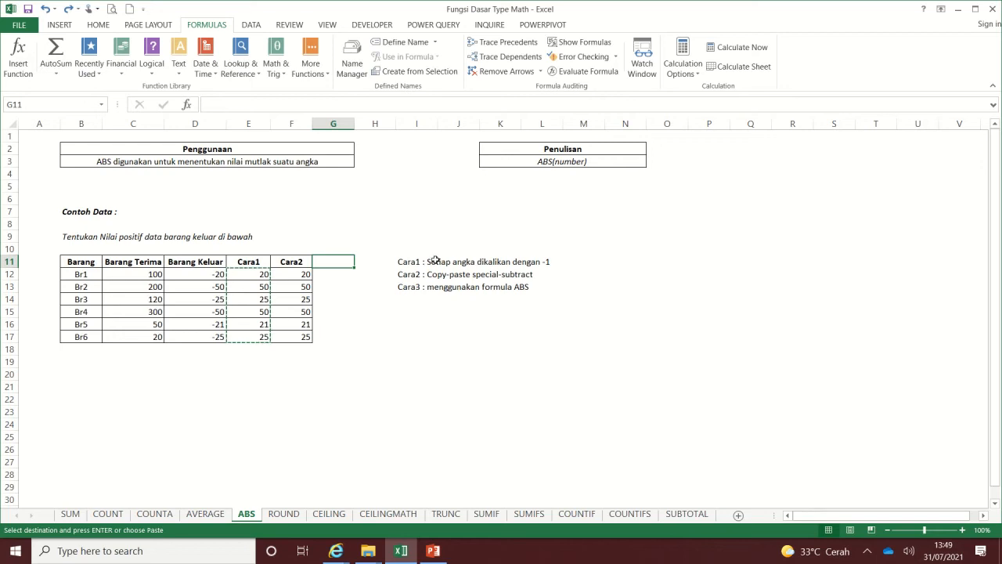
pyautogui.write('Cara')
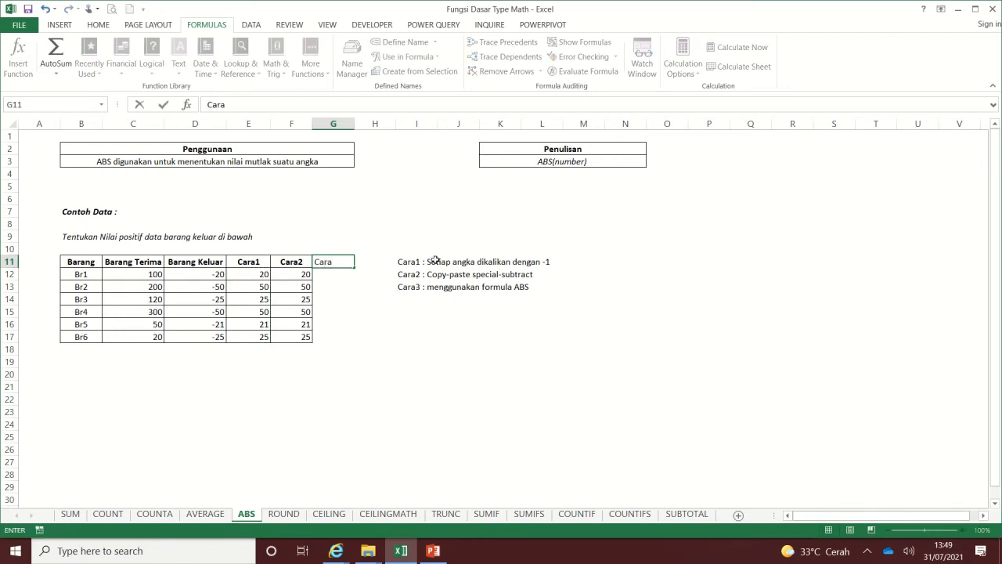
pyautogui.write('3')
pyautogui.hotkey('ctrl', 'Return')
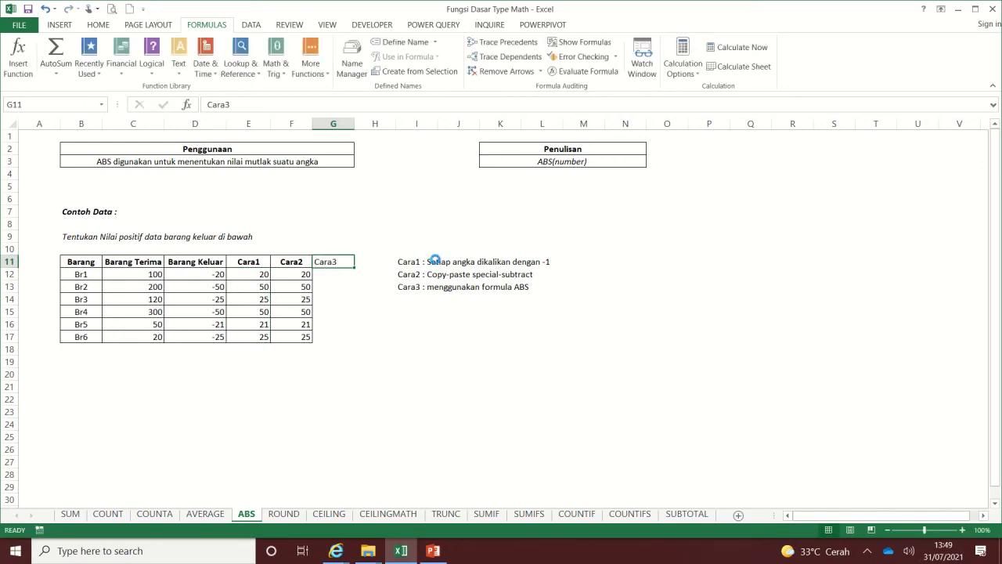
# - Apply outline and inside borders to the Cara3 column cells G11:G17
pyautogui.hotkey('shift', 'Down')
pyautogui.hotkey('shift', 'Down')
pyautogui.hotkey('shift', 'Down')
pyautogui.hotkey('shift', 'Down')
pyautogui.hotkey('shift', 'Down')
pyautogui.hotkey('shift', 'Down')
pyautogui.hotkey('shift', 'Down')
pyautogui.hotkey('shift', 'Down')
pyautogui.hotkey('shift', 'Up')
pyautogui.hotkey('shift', 'Up')
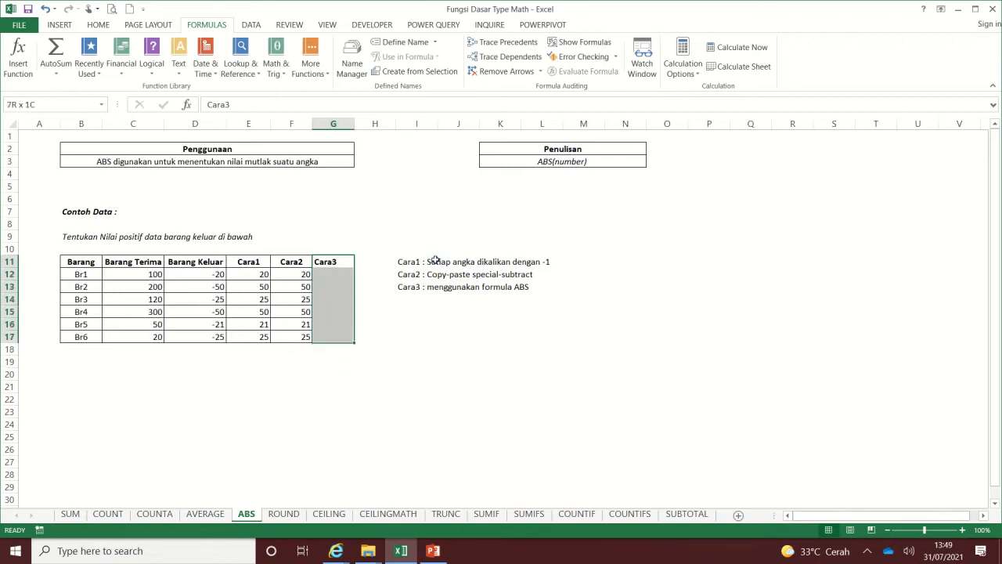
pyautogui.hotkey('ctrl', '1')
pyautogui.click(475, 166)
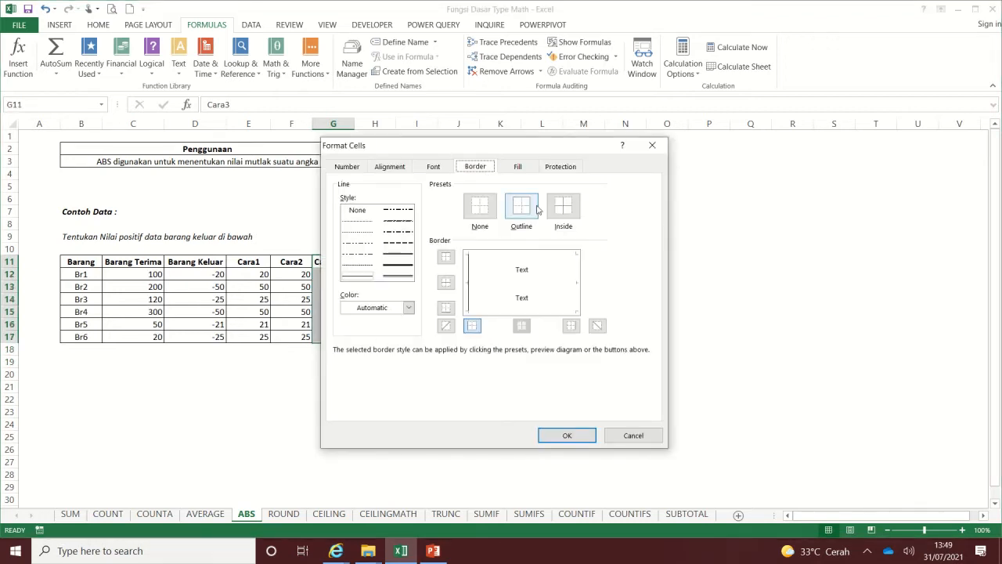
pyautogui.click(521, 205)
pyautogui.click(562, 205)
pyautogui.click(577, 436)
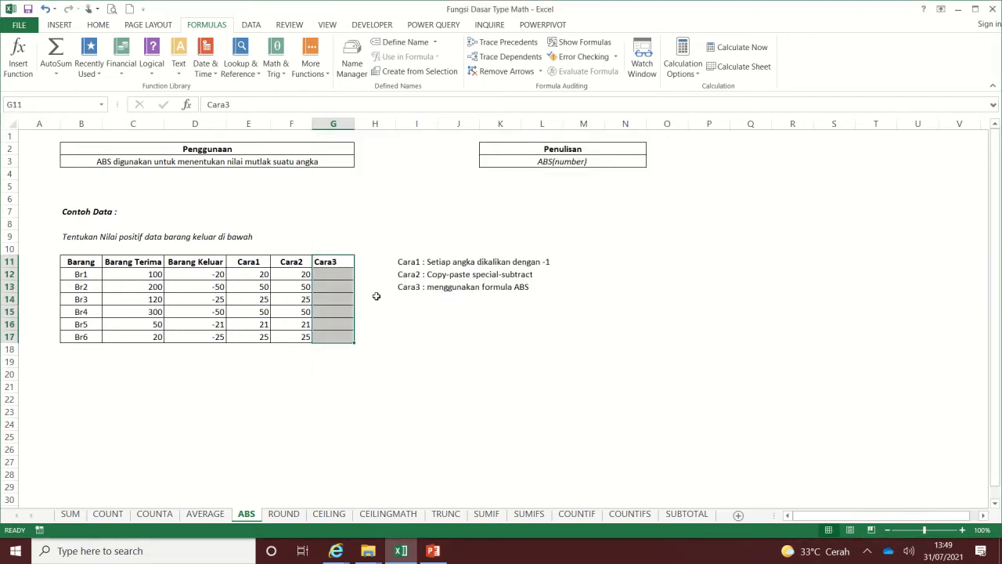
# - Enter =ABS(D12) in G12 to get the absolute value of the first Barang Keluar number
pyautogui.click(343, 274)
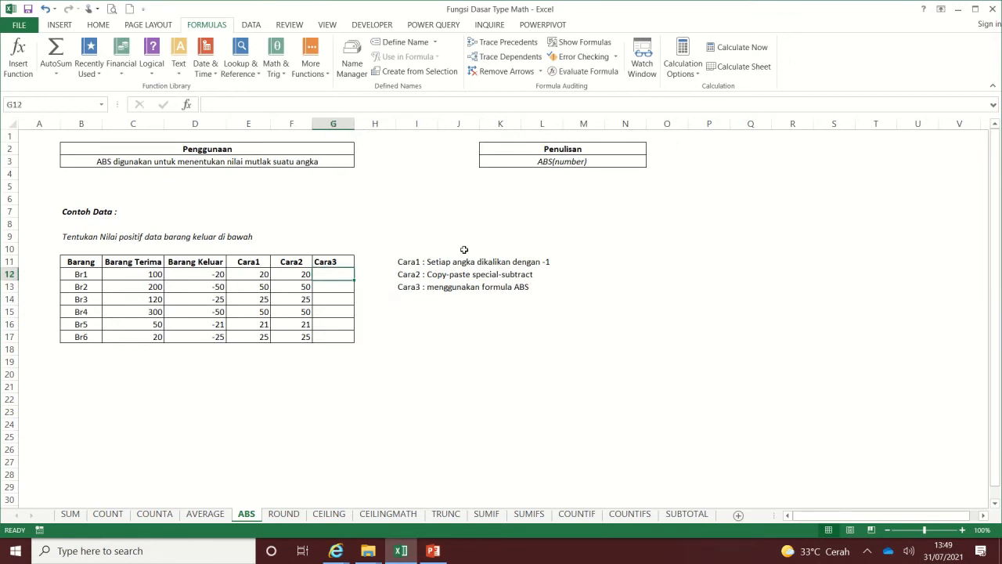
pyautogui.write('=')
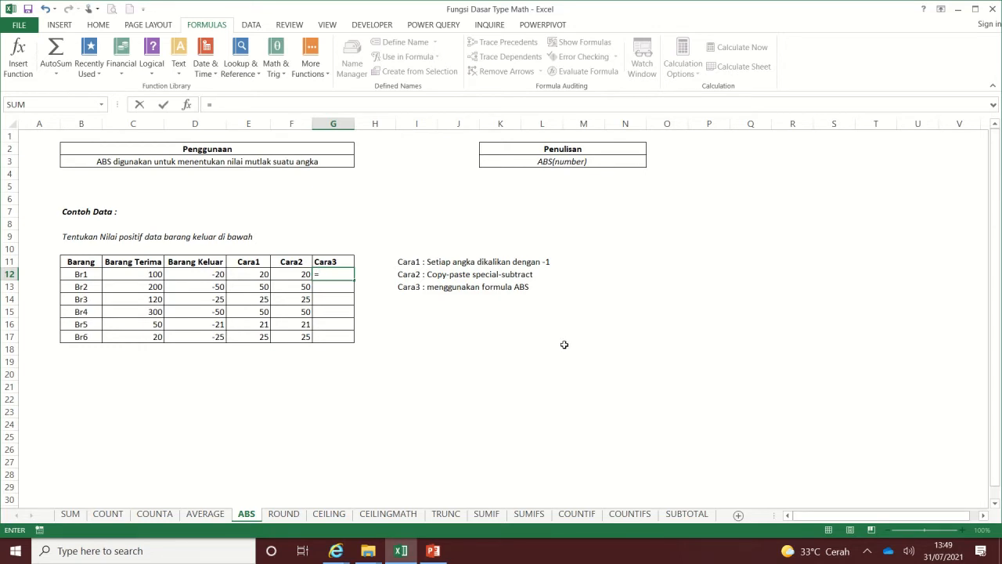
pyautogui.write('abs(')
pyautogui.press('Left')
pyautogui.press('Left')
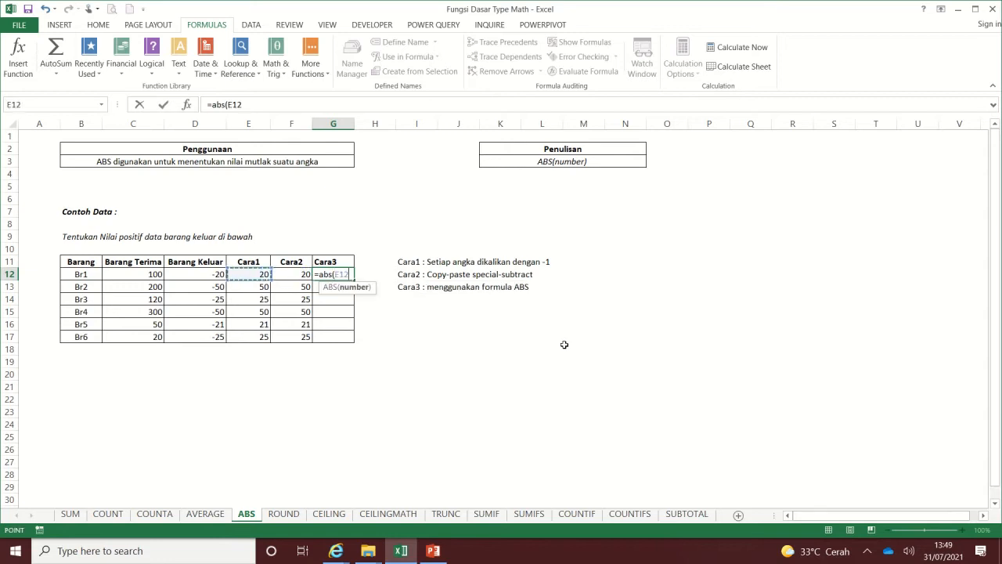
pyautogui.press('Left')
pyautogui.press('Return')
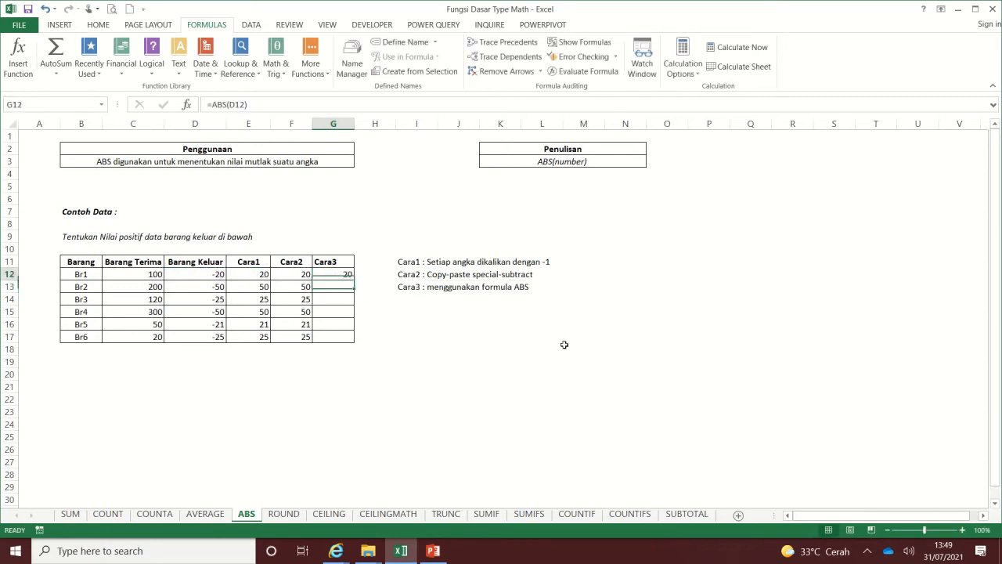
# - Copy the G12 ABS formula down to G13:G17 in the Cara3 column
pyautogui.hotkey('ctrl', 'c')
pyautogui.press('Down')
pyautogui.hotkey('shift', 'Down')
pyautogui.hotkey('shift', 'Down')
pyautogui.hotkey('shift', 'Down')
pyautogui.hotkey('shift', 'Down')
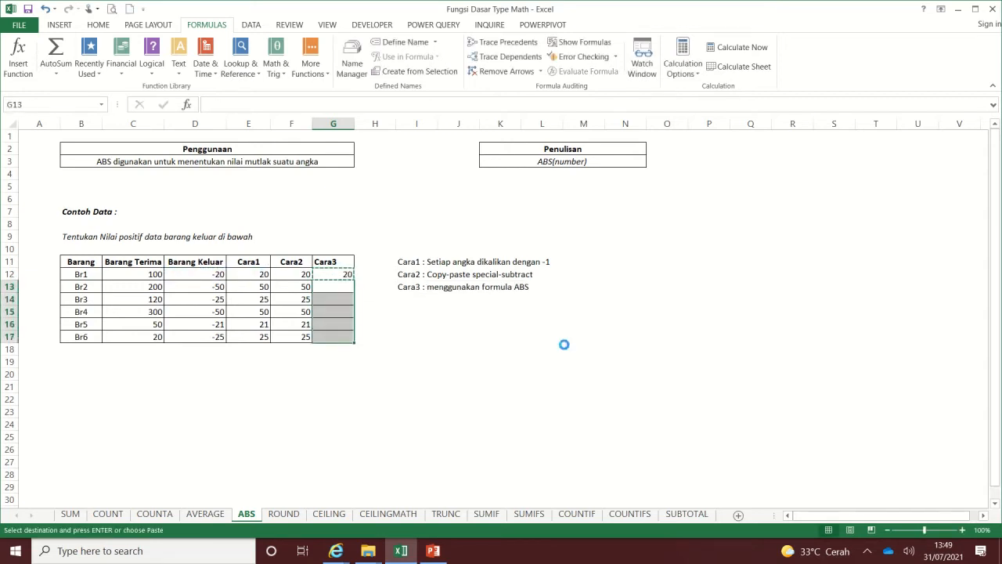
pyautogui.press('Return')
pyautogui.click(394, 313)
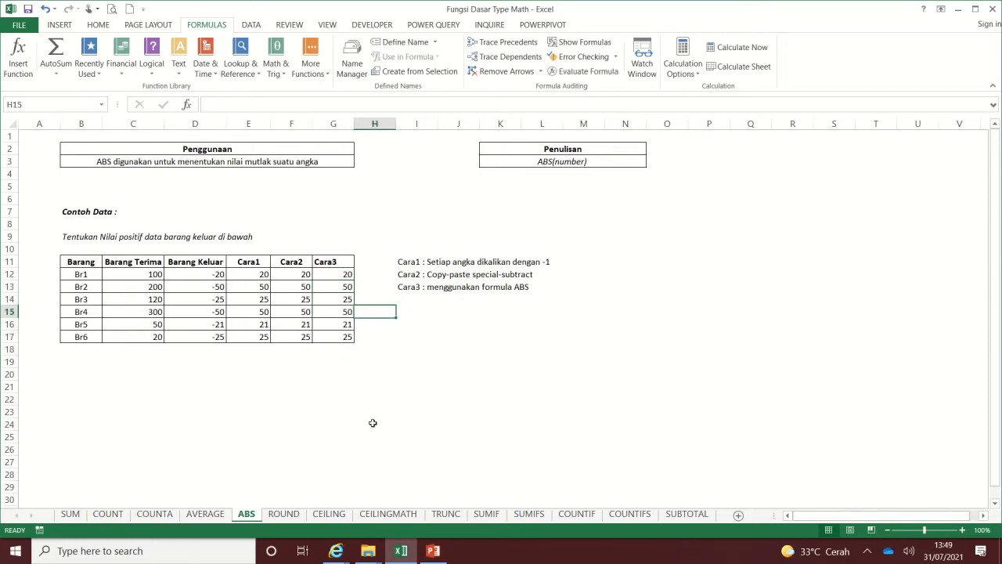
# - Open the ROUND sheet and examine the rounding rule in B5, the number in C12 and the 0 tempat formulas in D12:D14
pyautogui.click(289, 520)
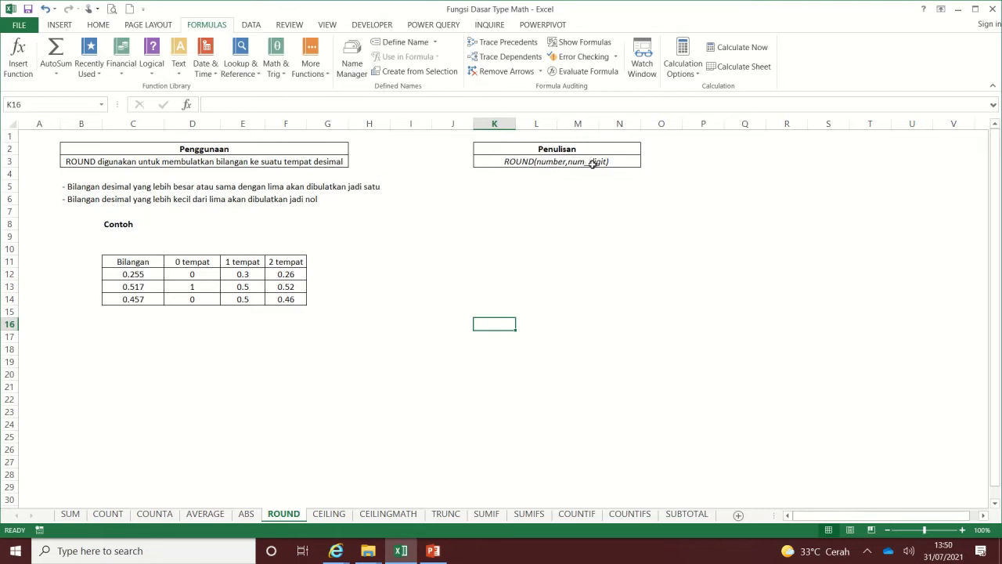
pyautogui.click(85, 188)
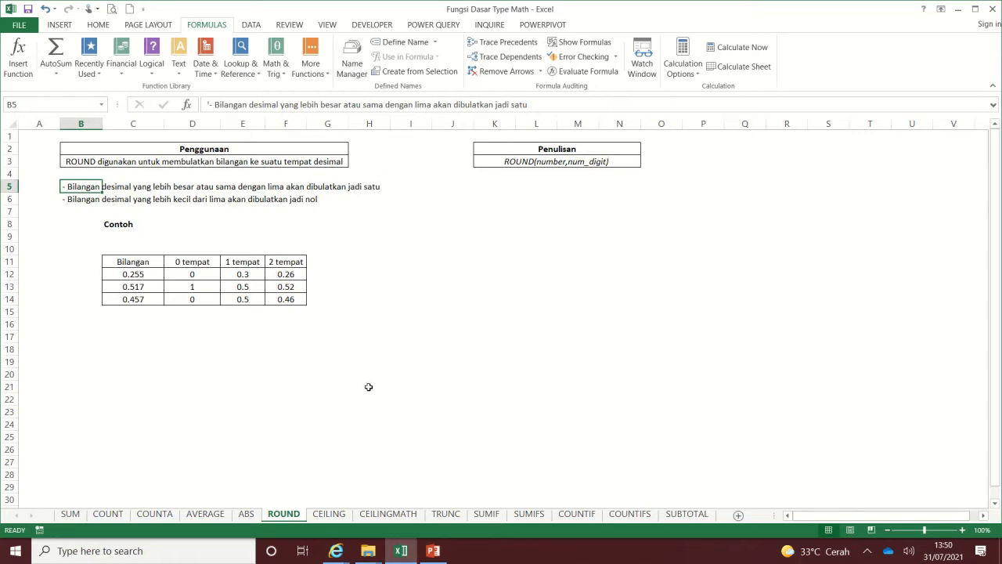
pyautogui.click(153, 275)
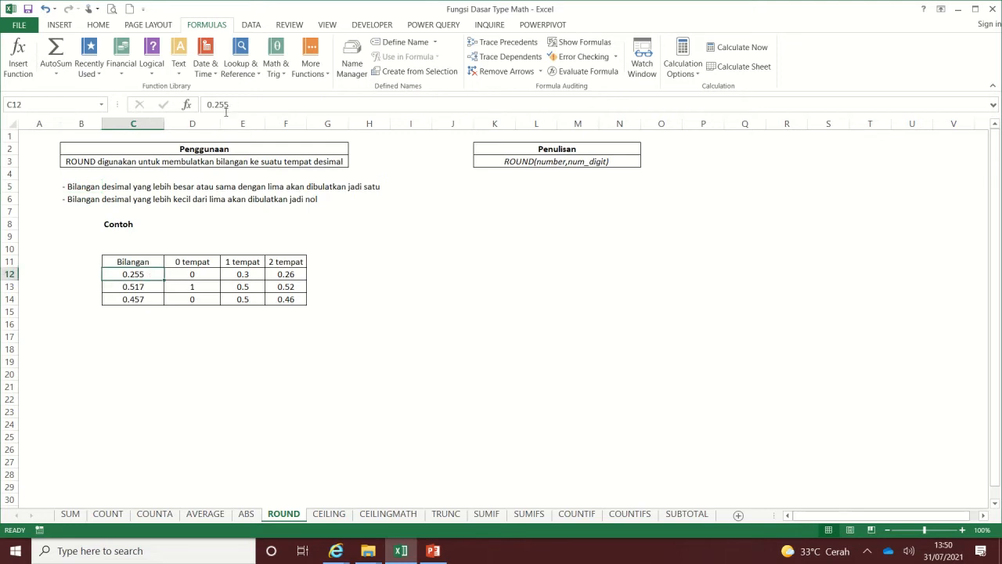
pyautogui.click(199, 272)
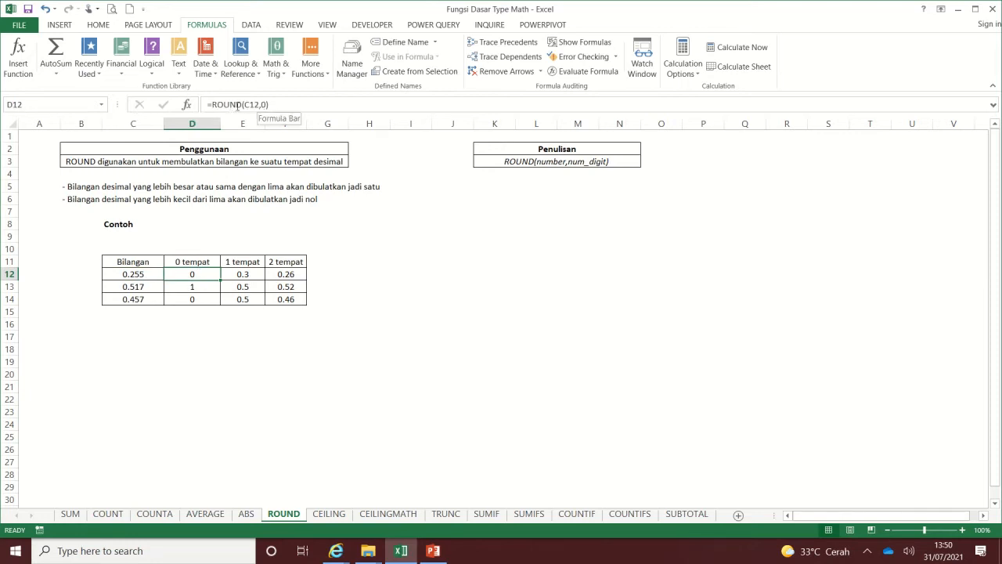
pyautogui.click(195, 287)
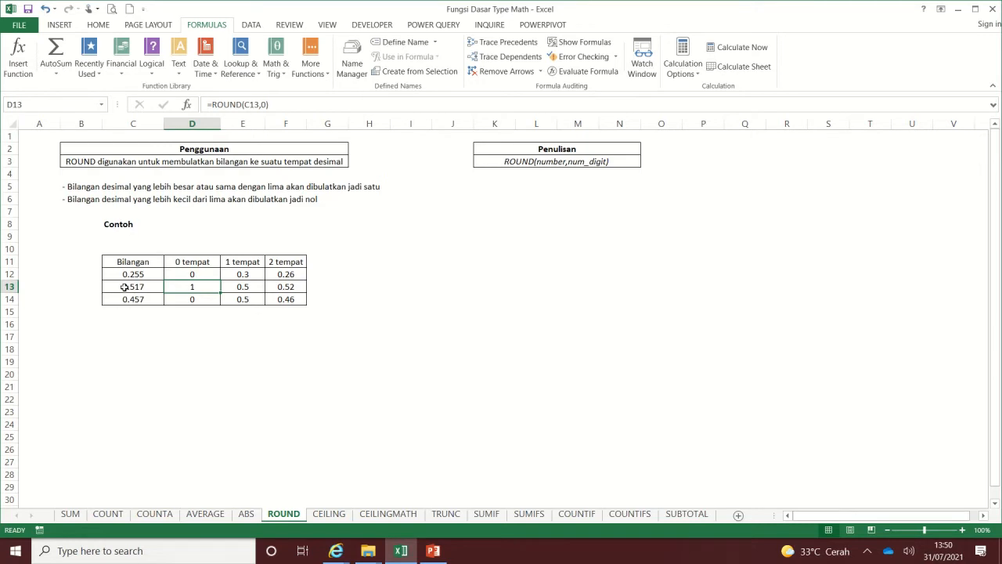
pyautogui.click(193, 297)
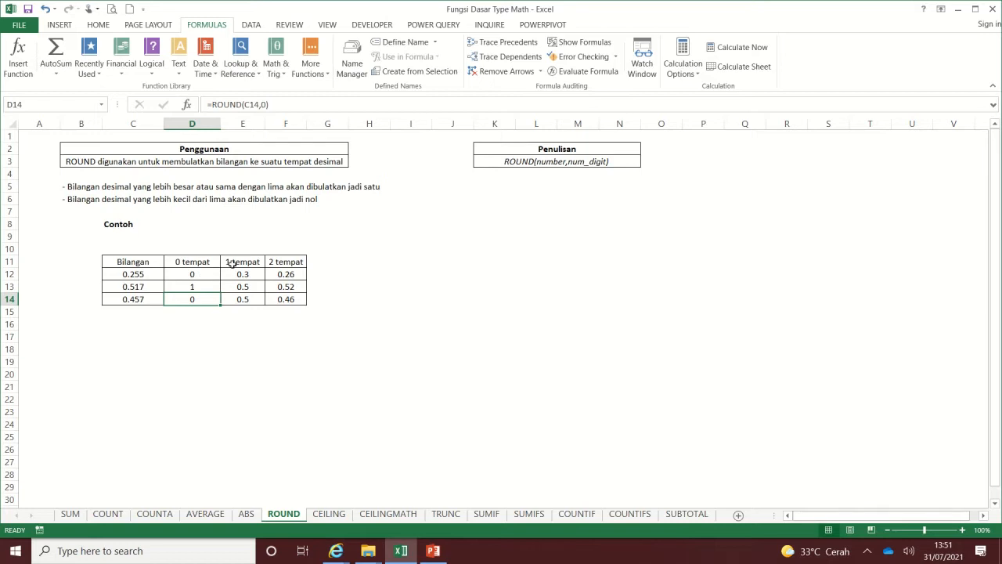
# - Examine the 1 tempat formulas in E12:E14, the 2 tempat formula in F12 and the rounding rules in B5:B6
pyautogui.click(239, 274)
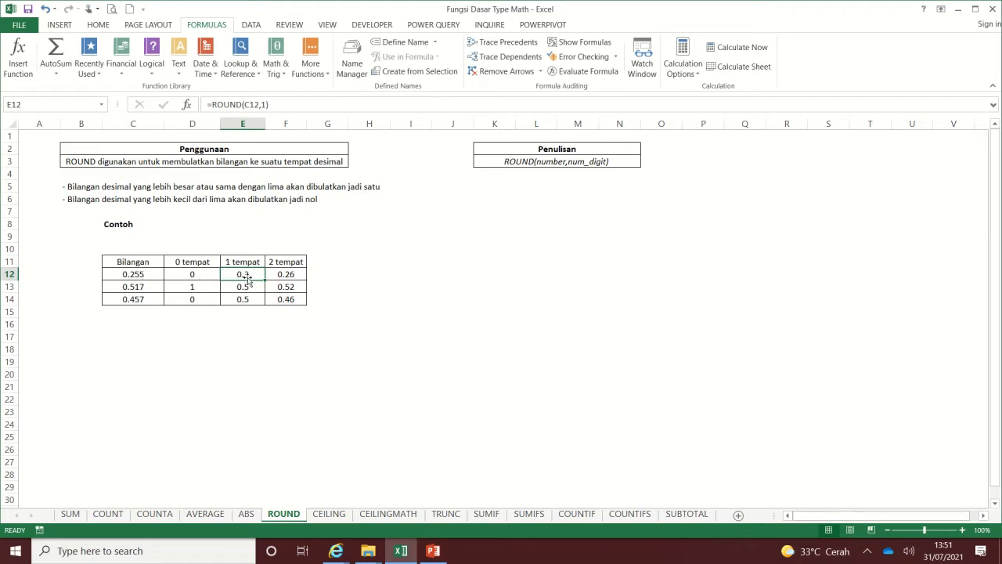
pyautogui.click(138, 274)
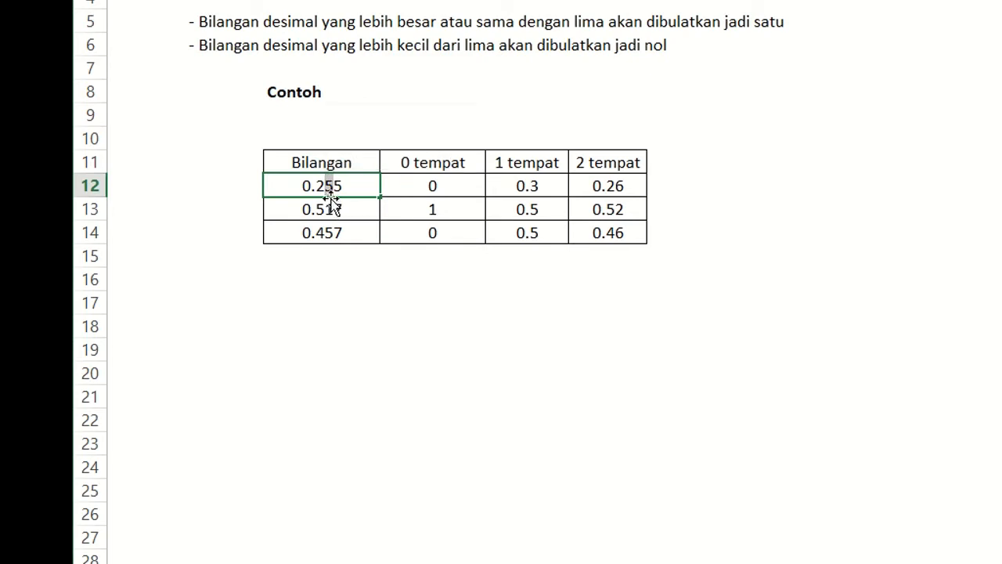
pyautogui.click(519, 184)
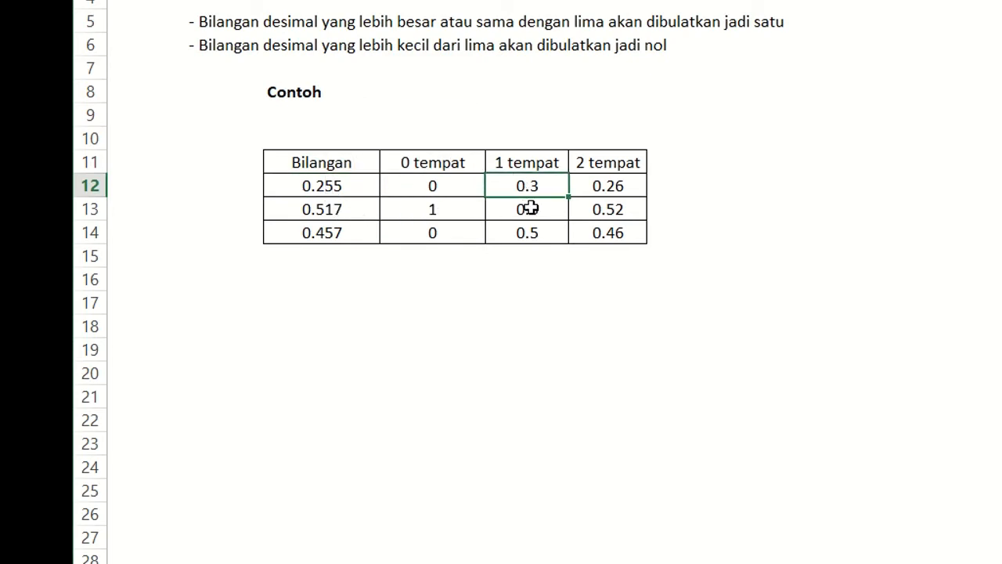
pyautogui.click(530, 209)
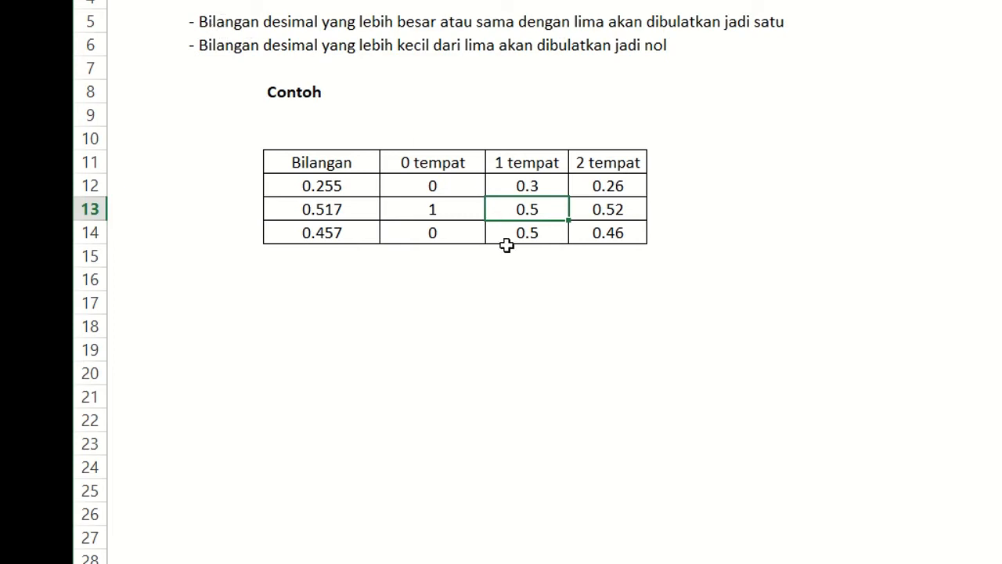
pyautogui.doubleClick(324, 231)
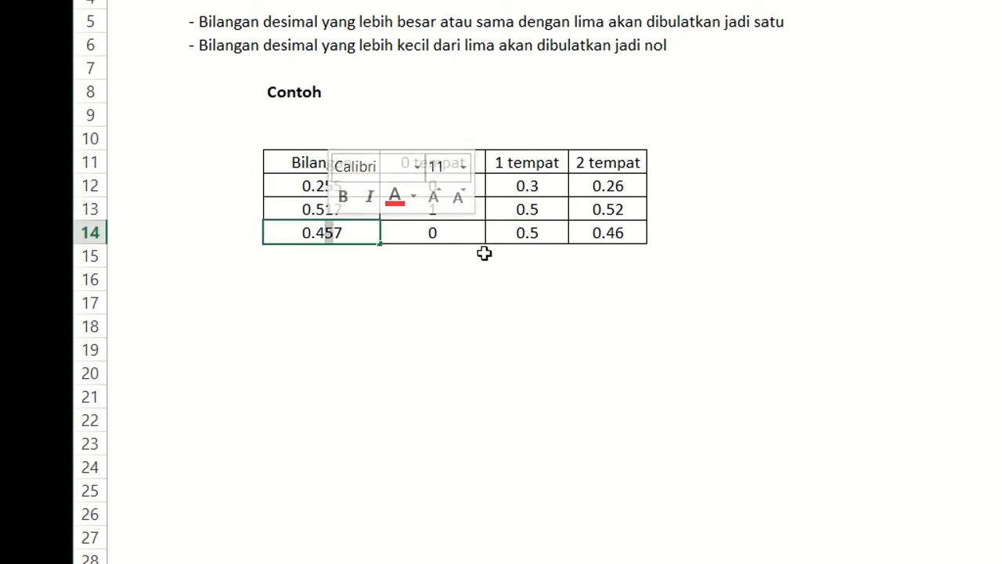
pyautogui.click(527, 233)
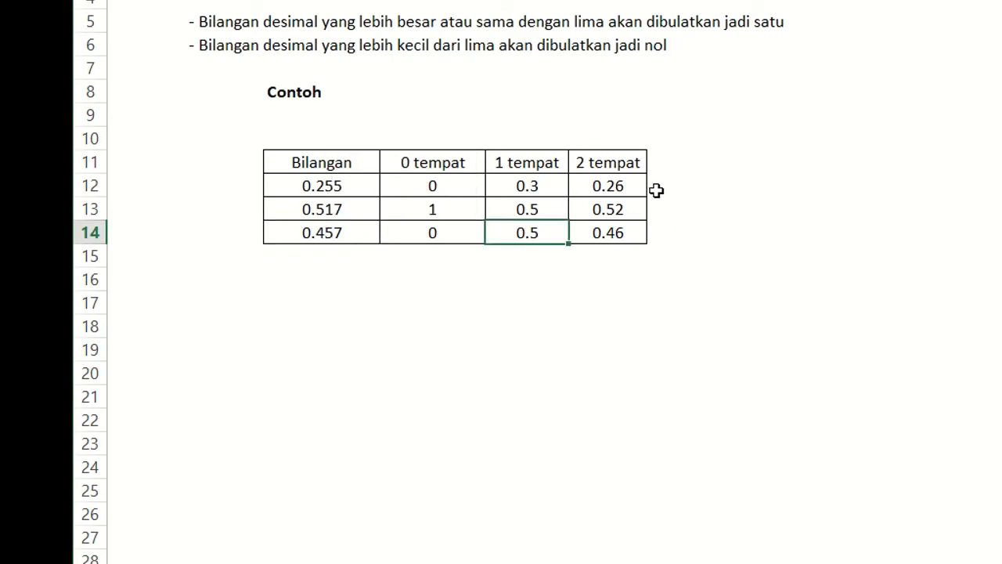
pyautogui.click(620, 188)
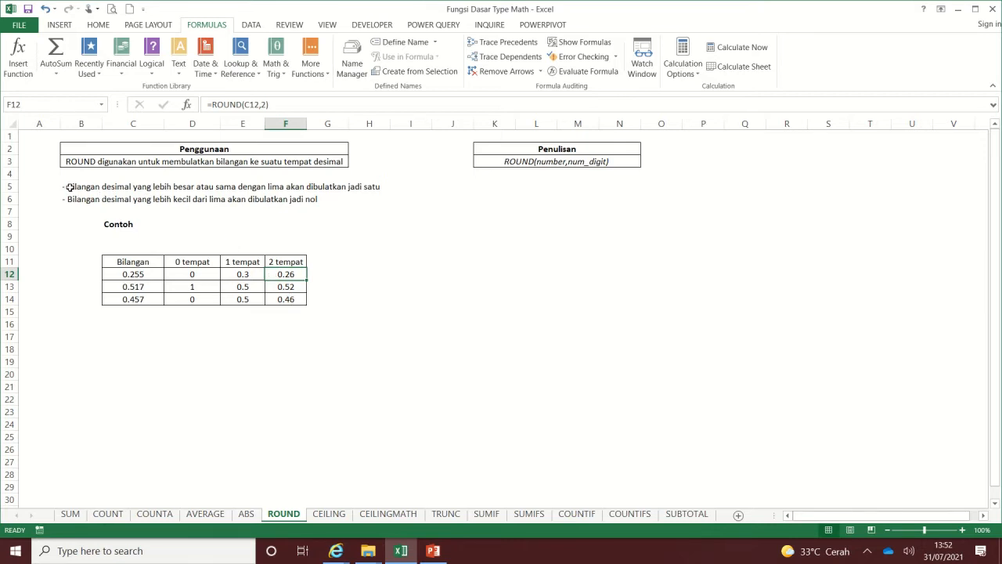
pyautogui.moveTo(69, 187); pyautogui.dragTo(79, 199)
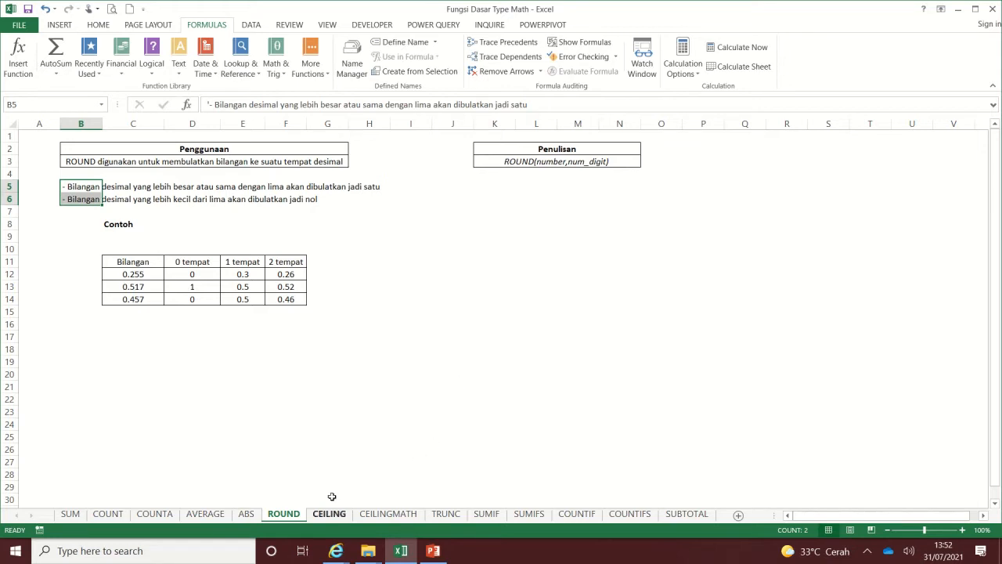
pyautogui.click(353, 378)
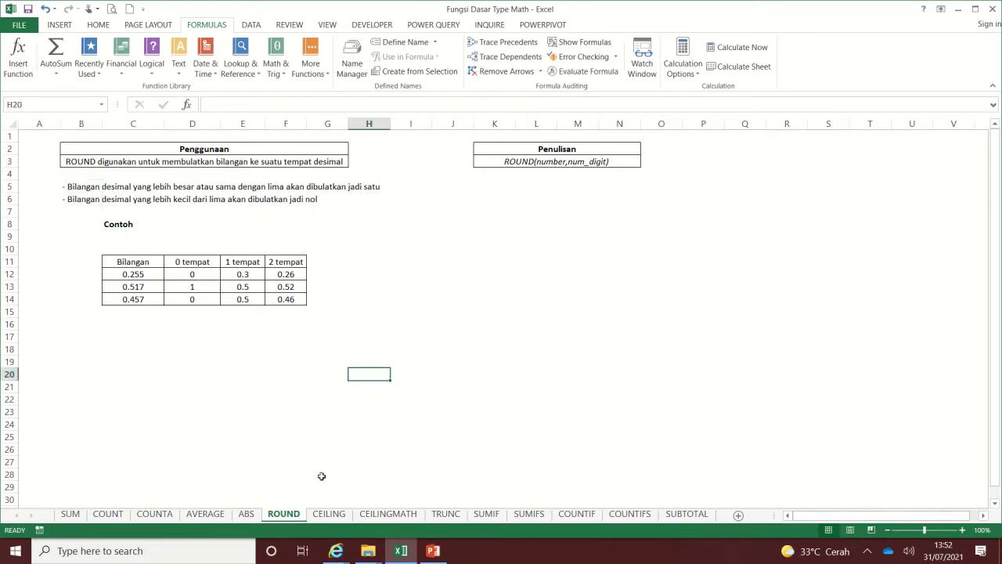
# - Open the CEILING sheet and compare the kelipatan 1 formula in D12 with the Kelipatan 1 multiples in row 19
pyautogui.click(328, 515)
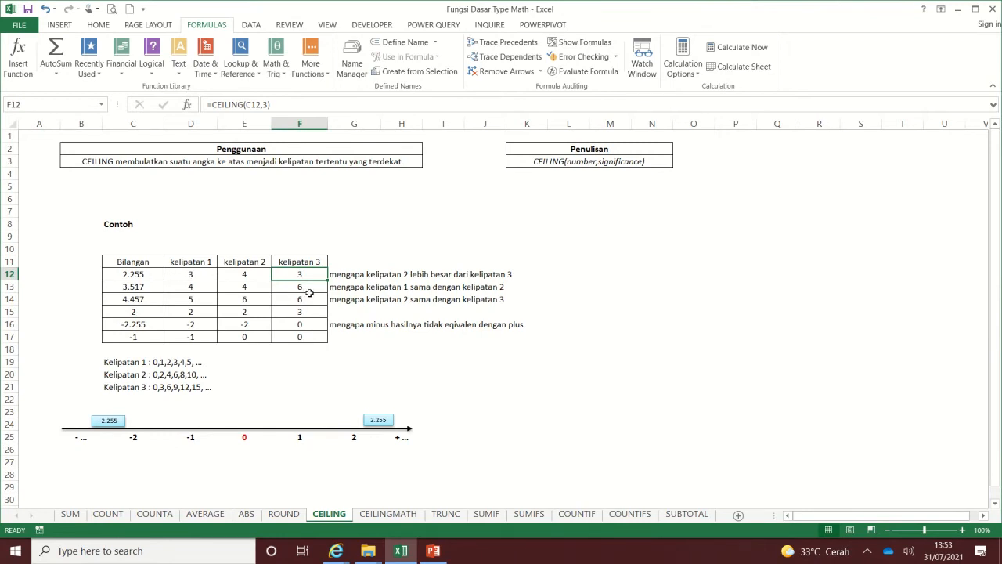
pyautogui.click(201, 274)
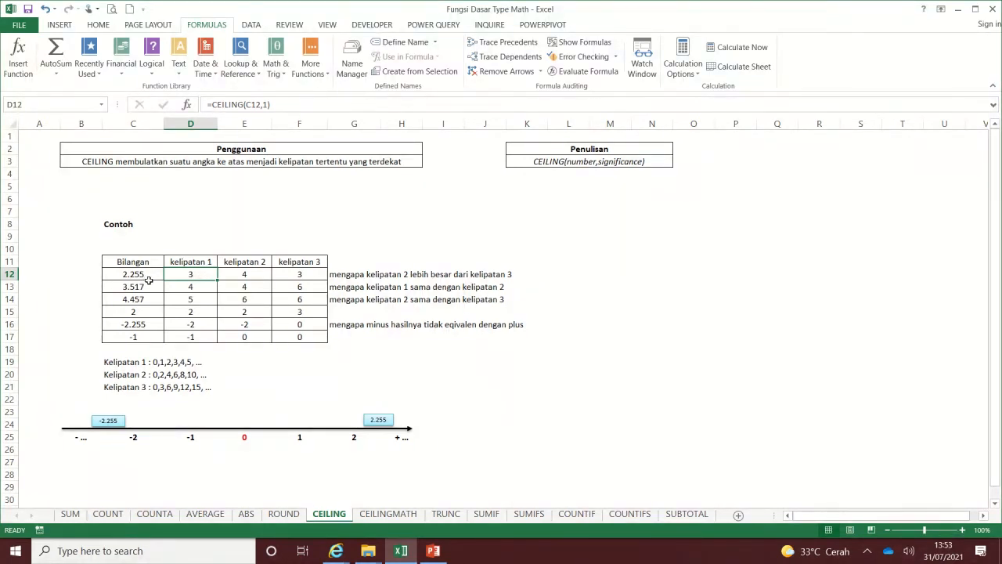
pyautogui.click(114, 362)
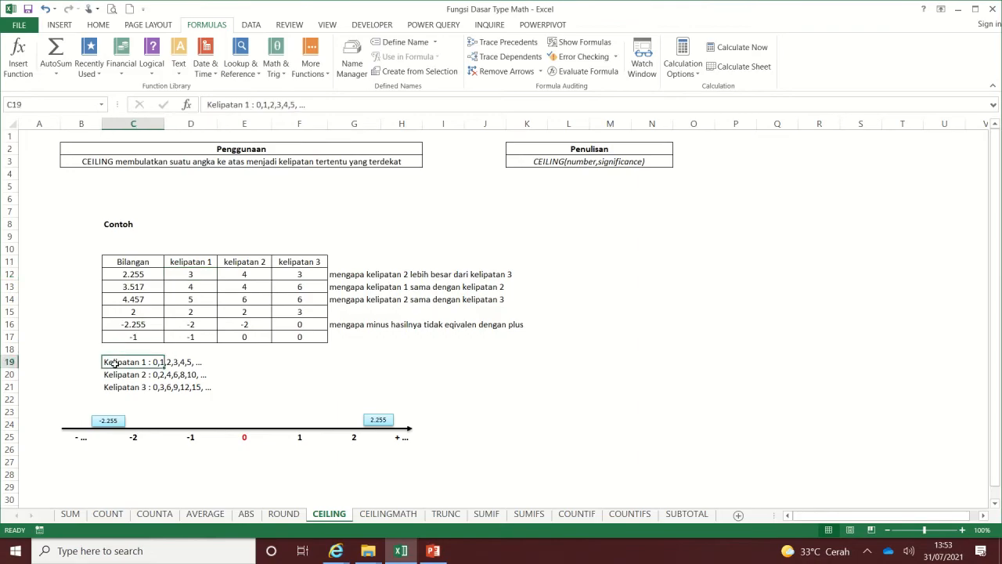
pyautogui.moveTo(114, 363); pyautogui.dragTo(210, 360)
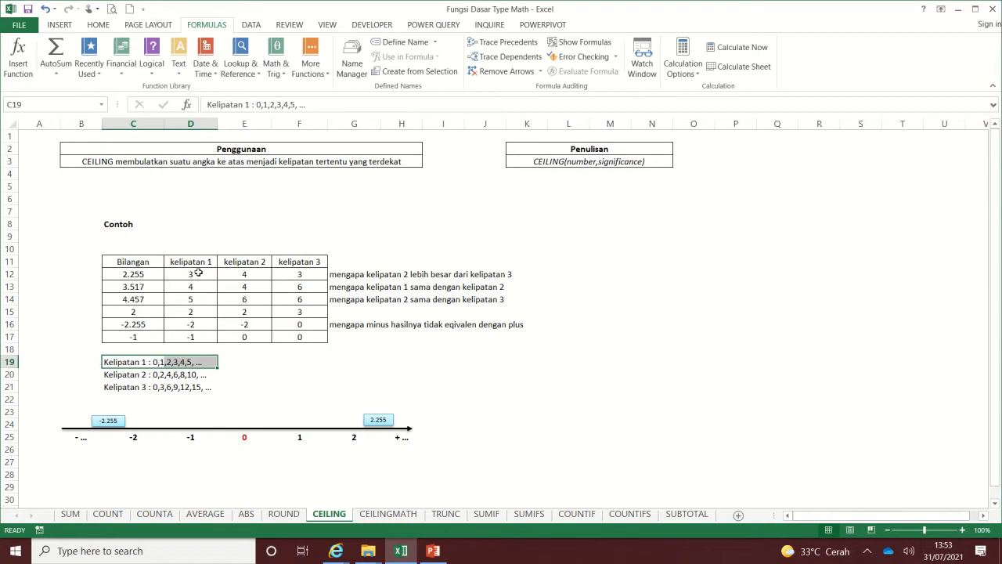
pyautogui.click(198, 272)
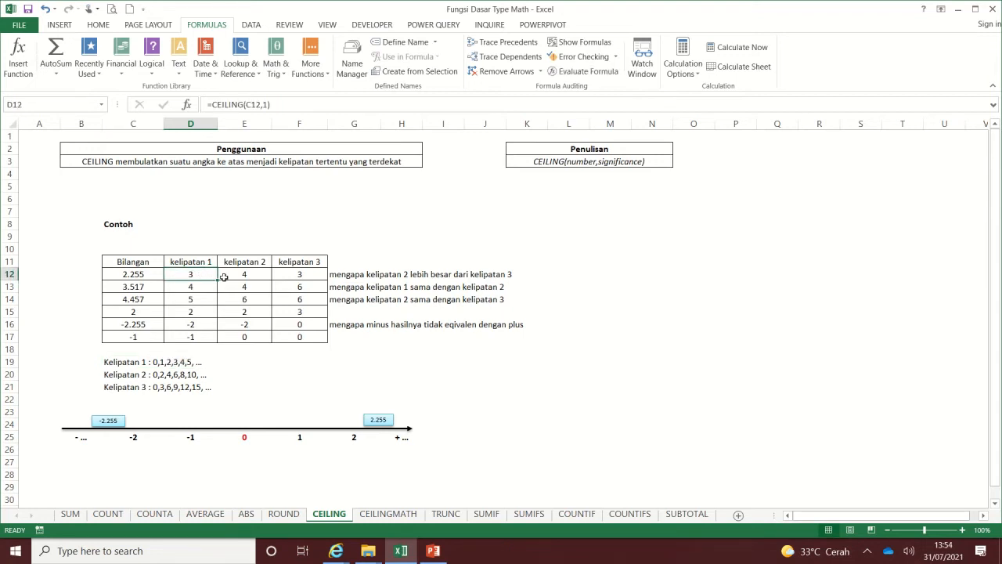
# - Compare the kelipatan 2 formula in E12 with the Kelipatan 2 multiples listed in row 20
pyautogui.click(248, 274)
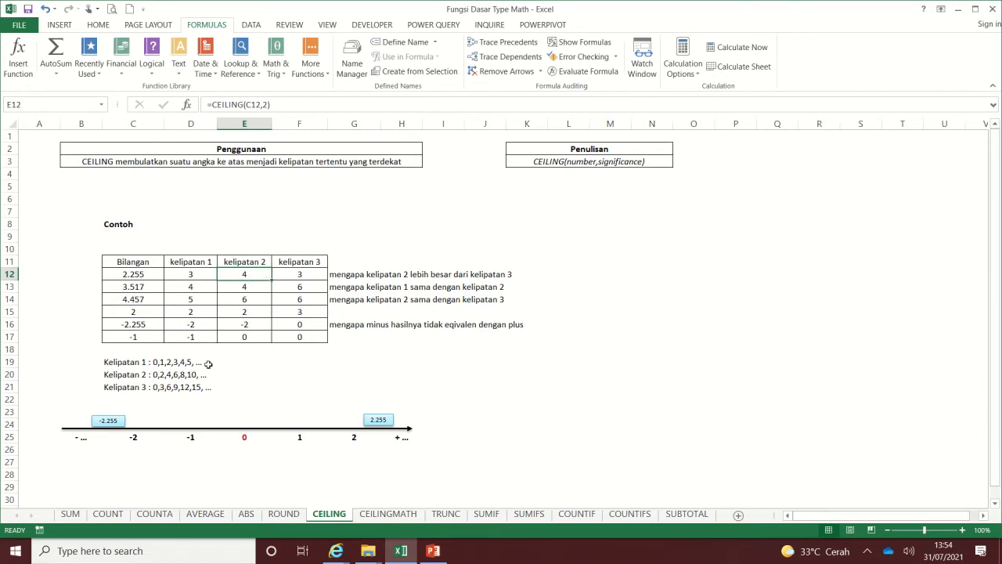
pyautogui.click(113, 375)
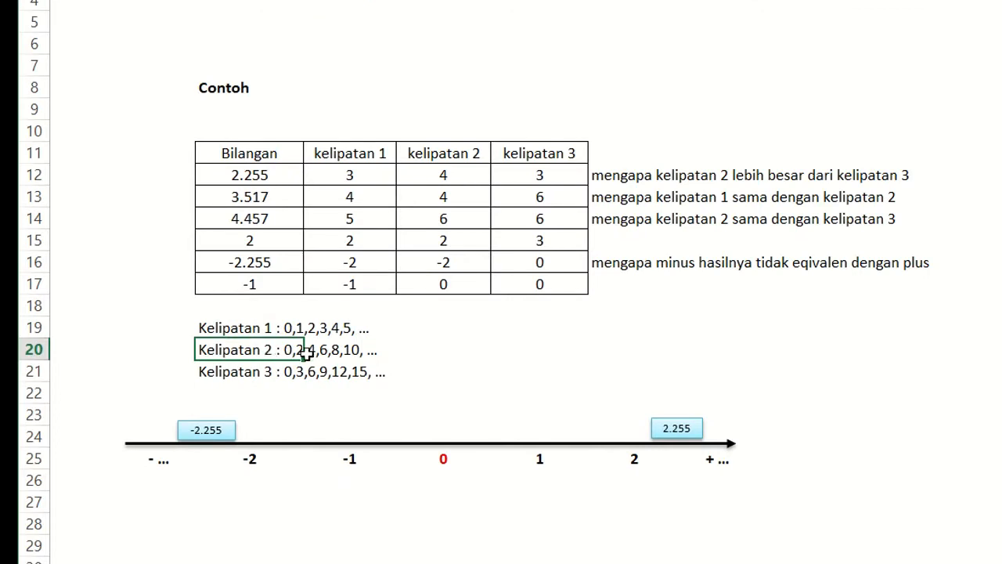
pyautogui.moveTo(305, 353); pyautogui.dragTo(332, 349)
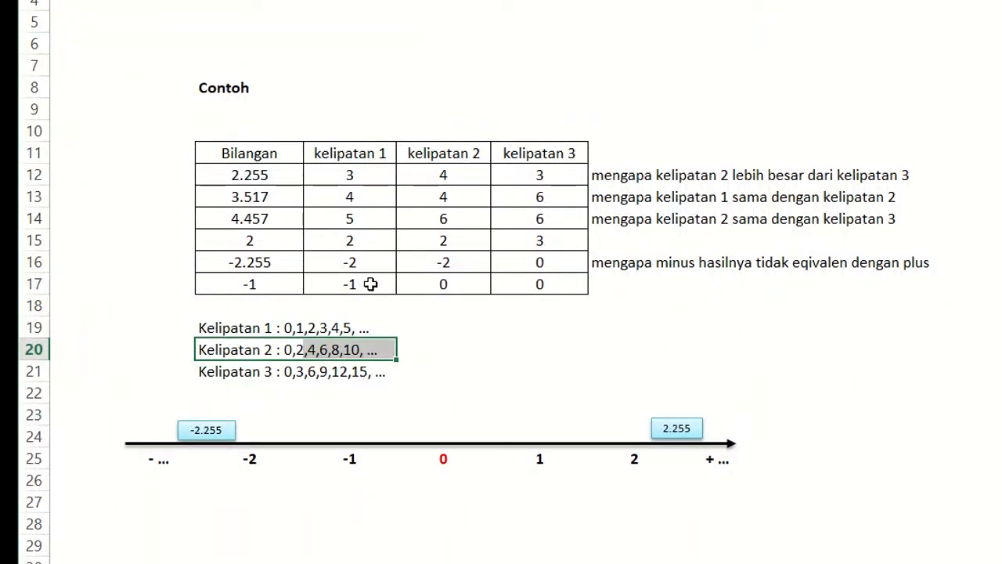
pyautogui.click(308, 354)
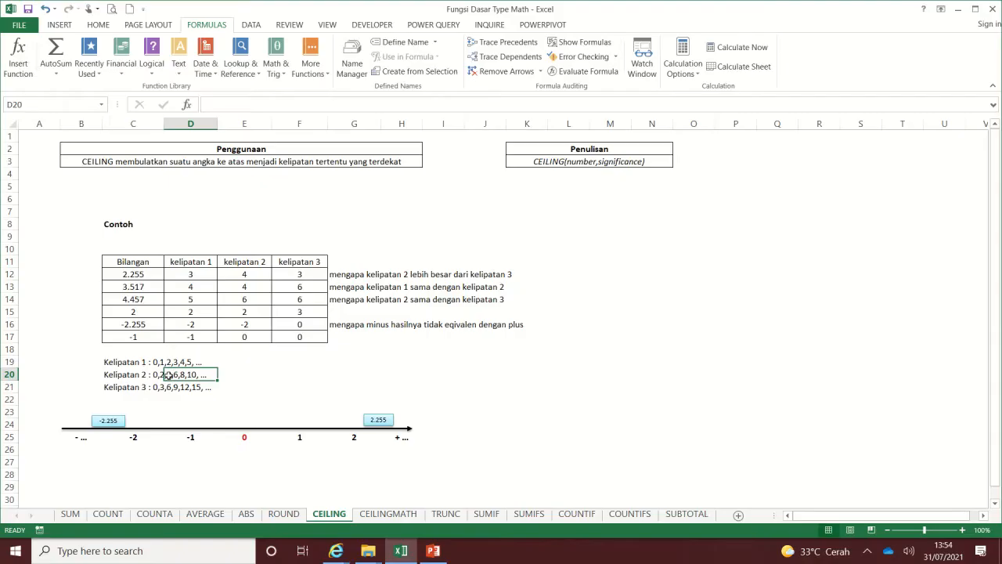
pyautogui.click(245, 277)
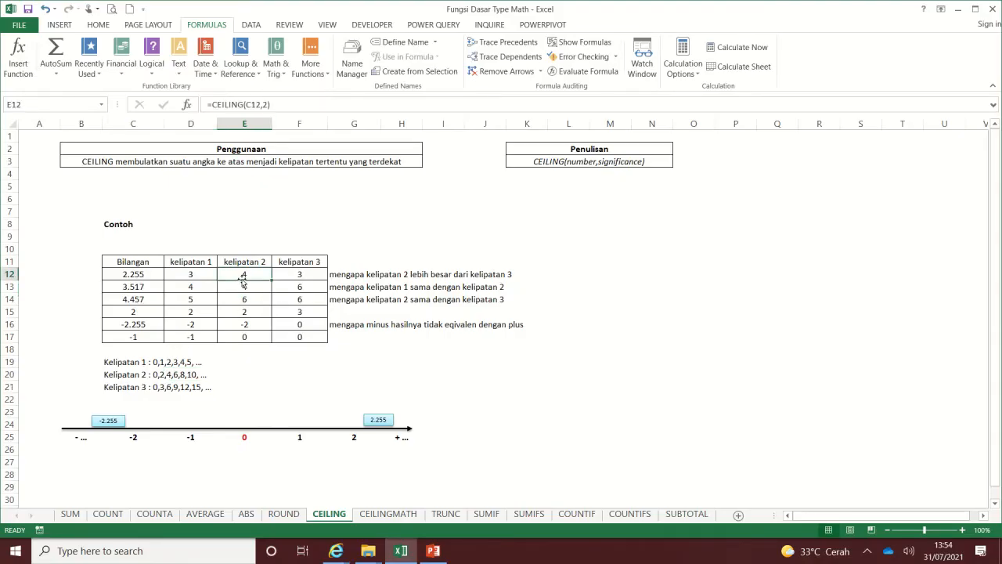
# - Examine the kelipatan 3 formula in F12 and the question in G12 against the three multiples lists in C19:C21
pyautogui.click(308, 272)
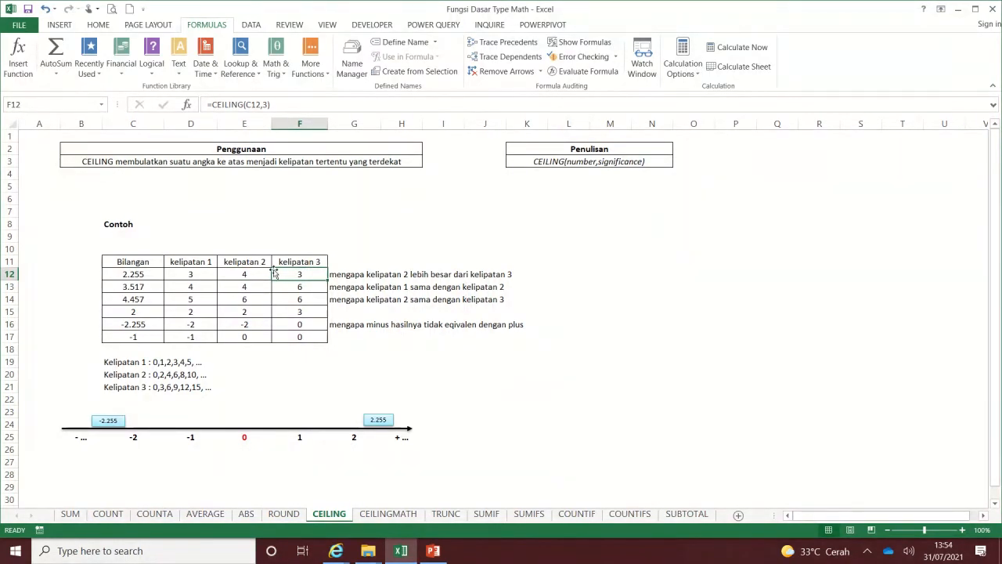
pyautogui.click(347, 275)
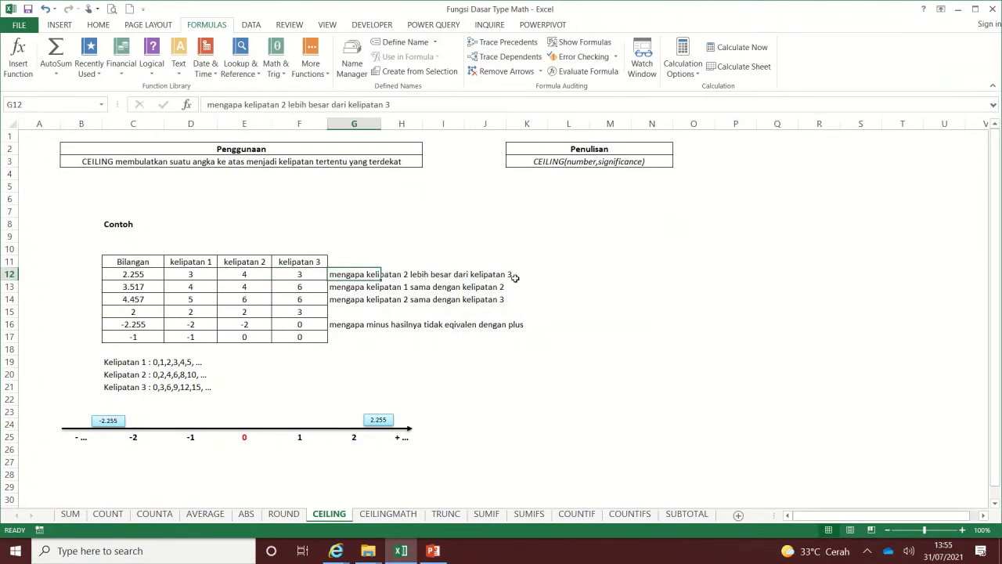
pyautogui.click(115, 363)
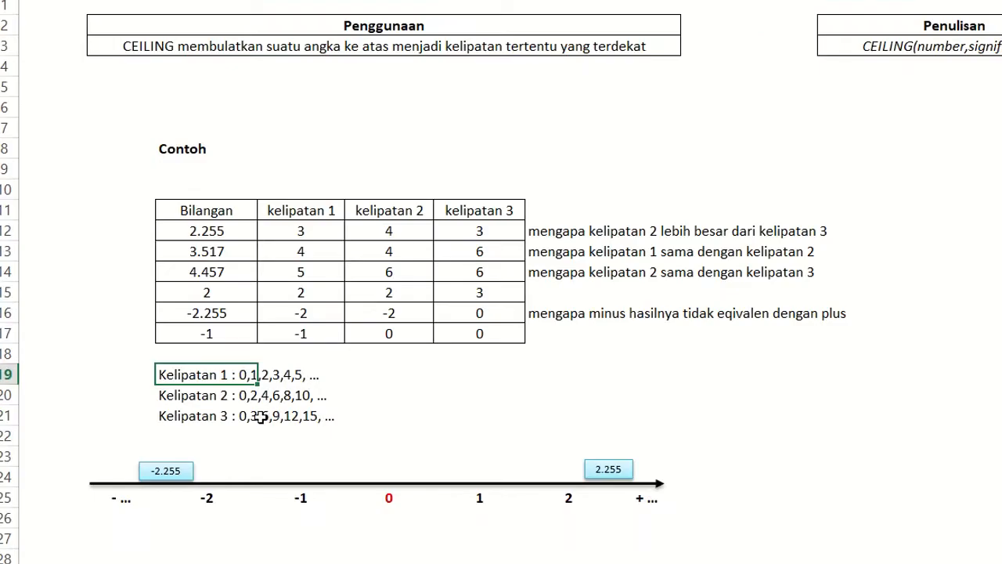
pyautogui.click(242, 398)
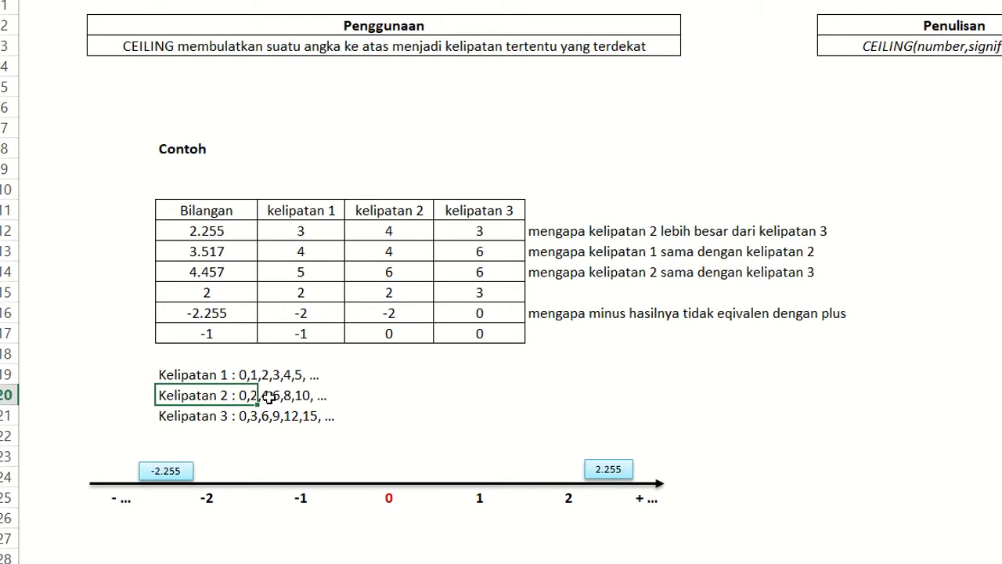
pyautogui.click(242, 419)
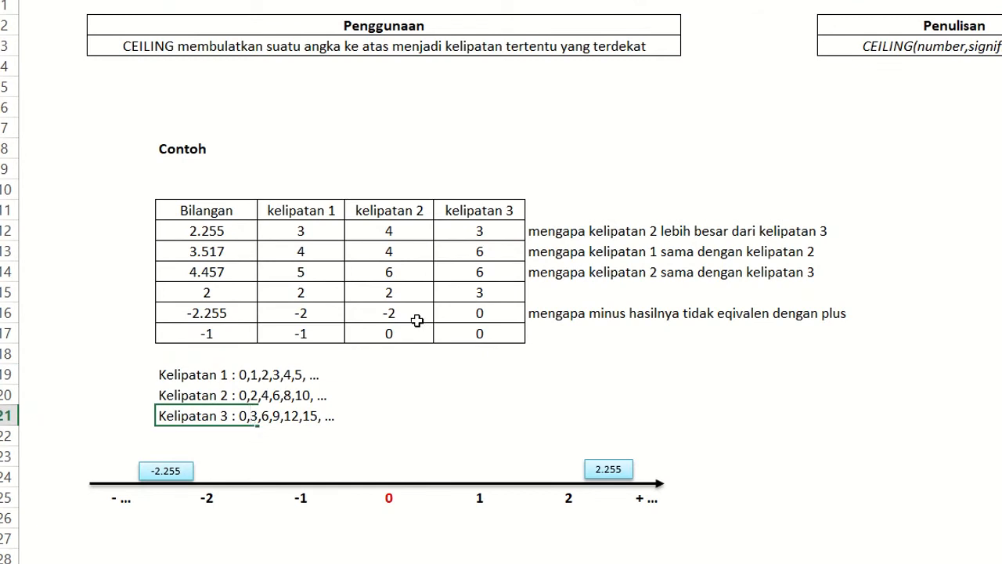
pyautogui.click(488, 232)
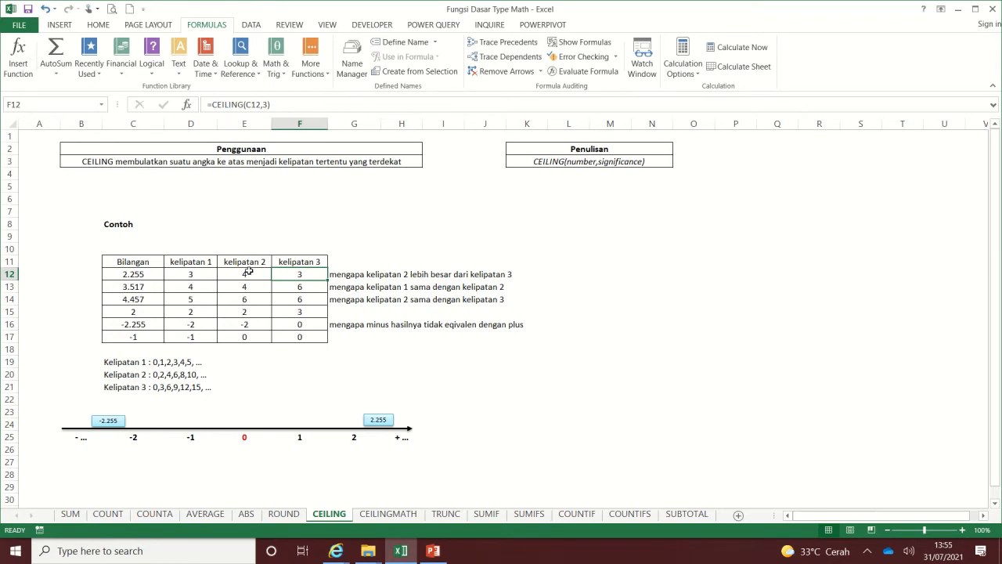
# - Examine the CEILING formulas for 3.517 in D13 and for the negative number -2.255 in D16 and E16
pyautogui.click(200, 288)
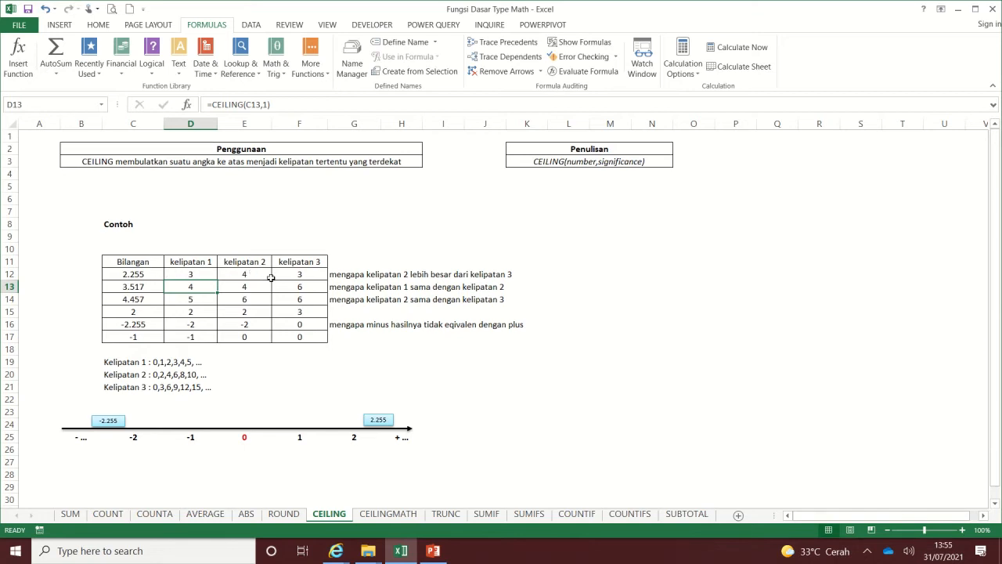
pyautogui.click(196, 321)
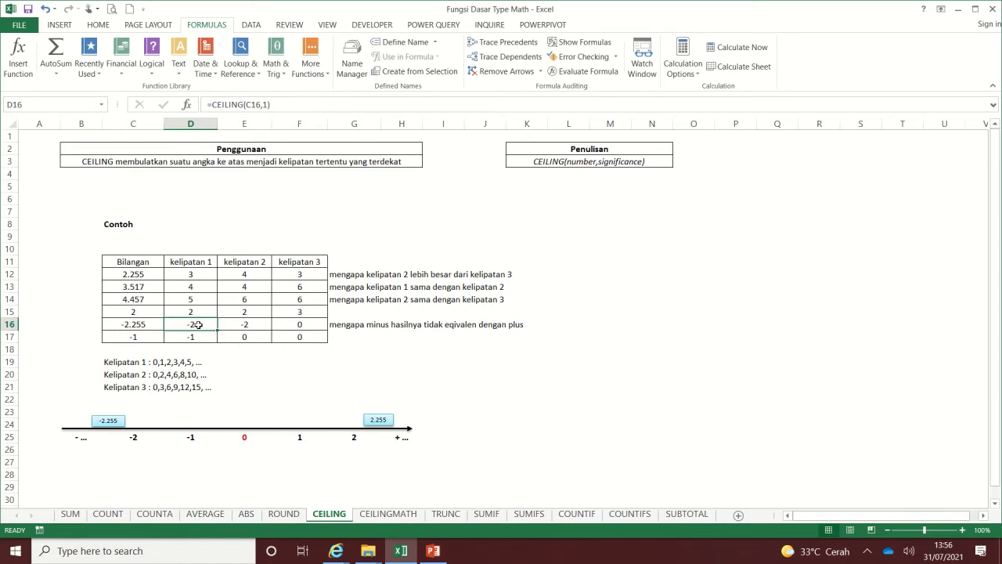
pyautogui.click(243, 323)
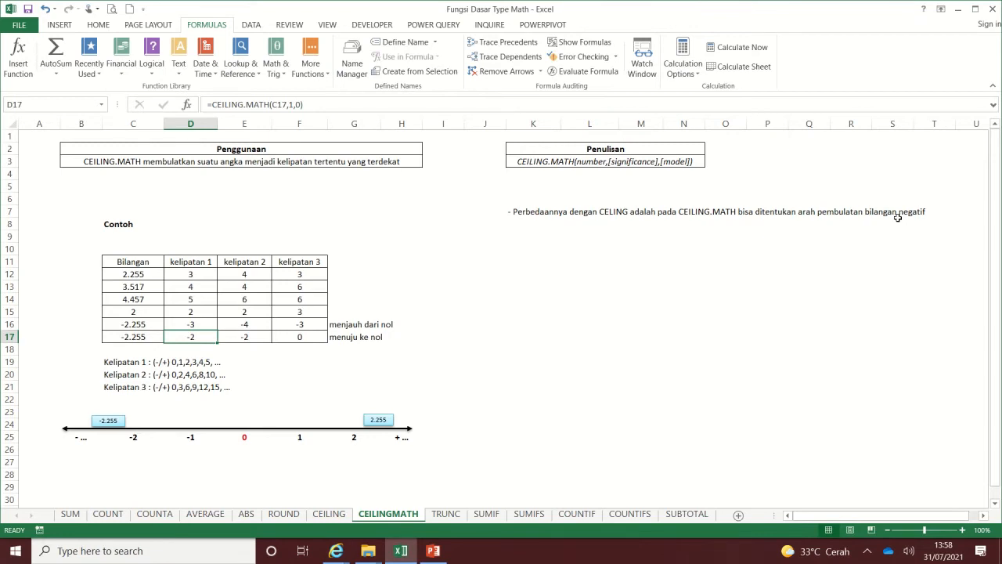
# - On the CEILINGMATH sheet, examine the syntax in K3 and the CEILING.MATH formulas for 2.255 in D12:F12, including D12's arguments
pyautogui.click(539, 164)
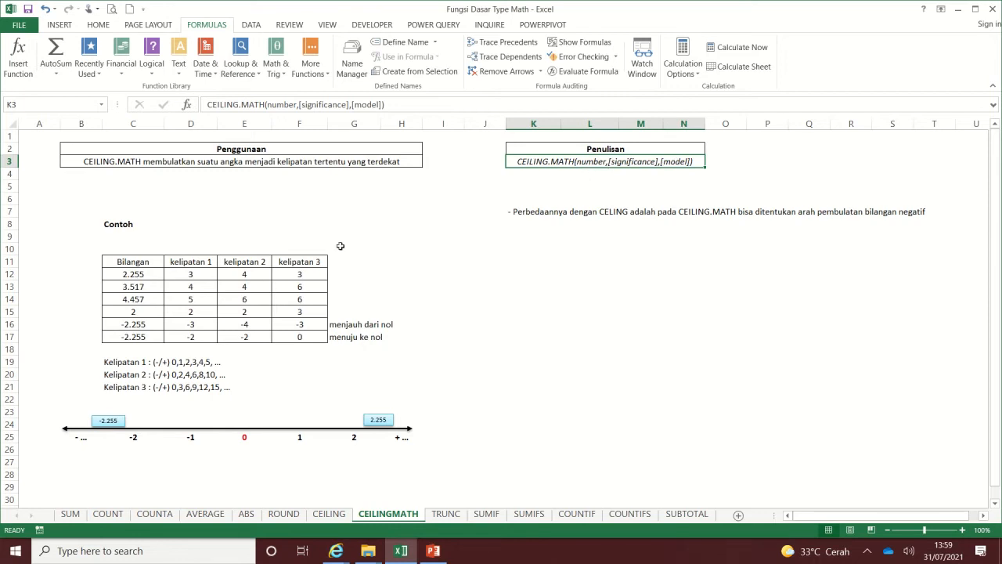
pyautogui.click(208, 278)
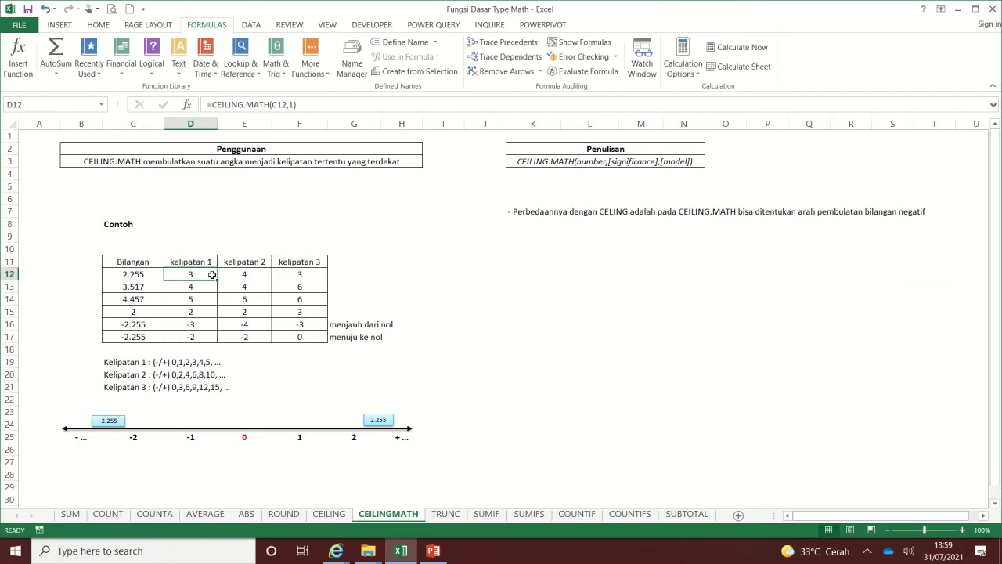
pyautogui.click(283, 105)
pyautogui.press('Right')
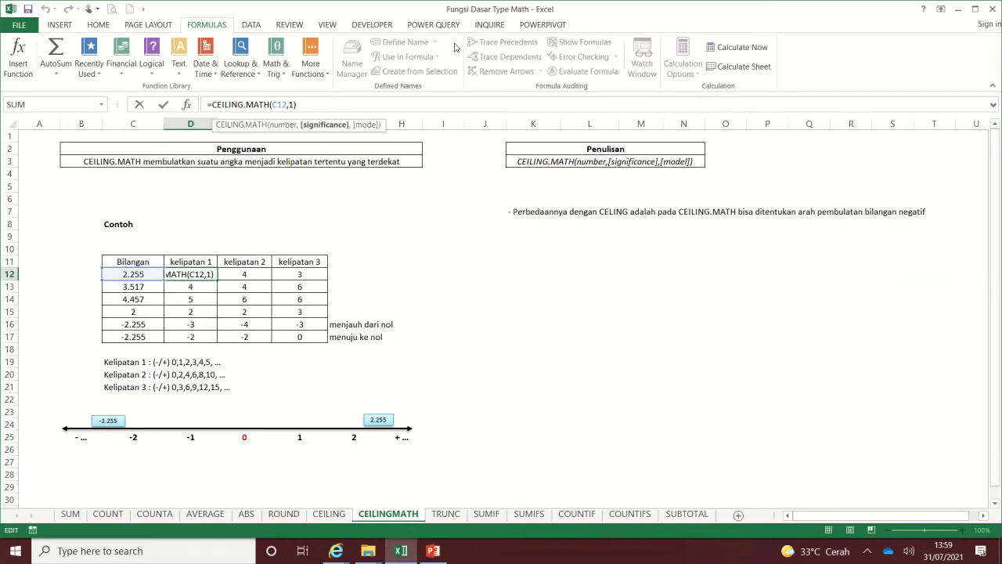
pyautogui.press('Escape')
pyautogui.press('Right')
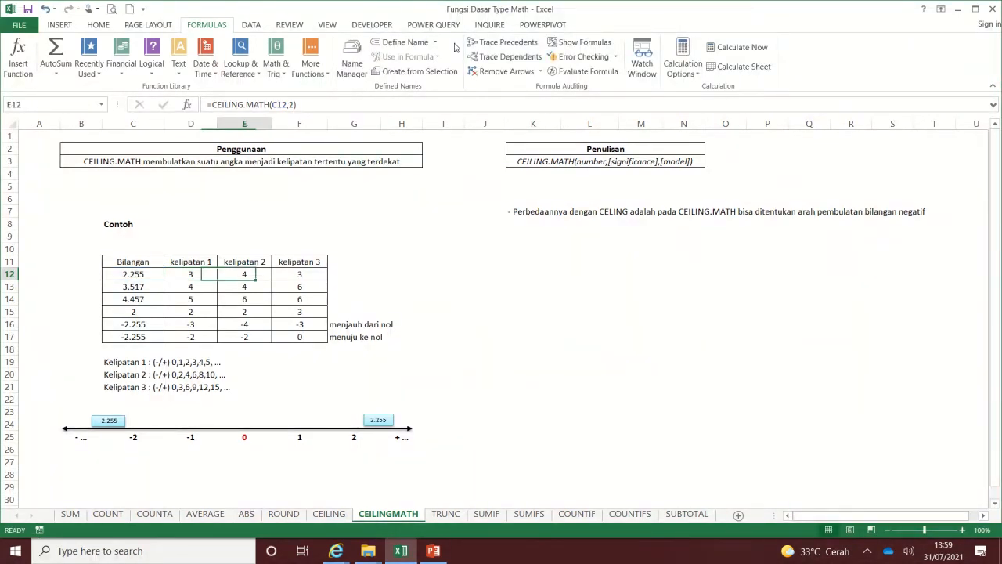
pyautogui.press('Right')
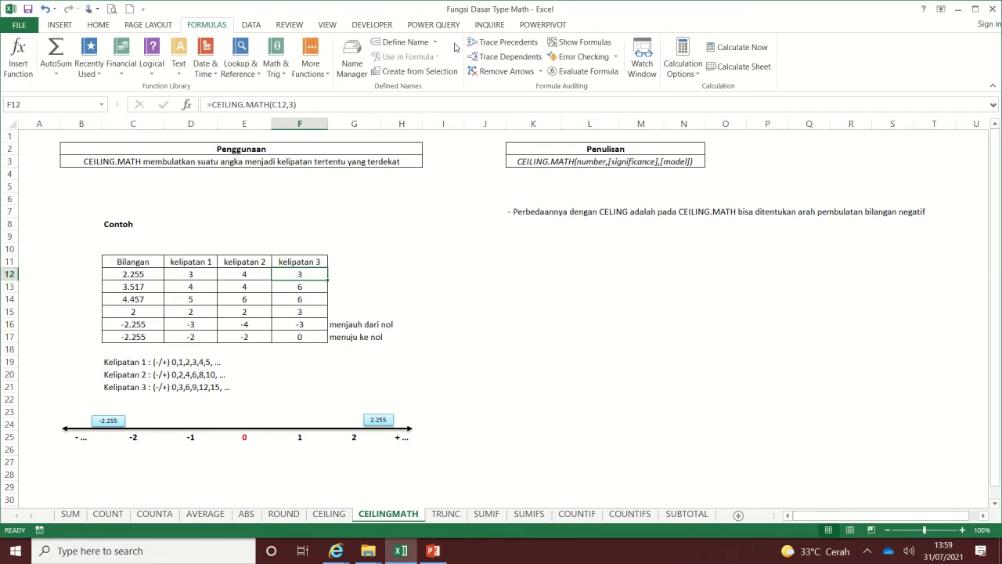
# - Check the CEILING.MATH formulas down the kelipatan 3 and kelipatan 1 columns for the positive numbers through row 14
pyautogui.press('Down')
pyautogui.press('Down')
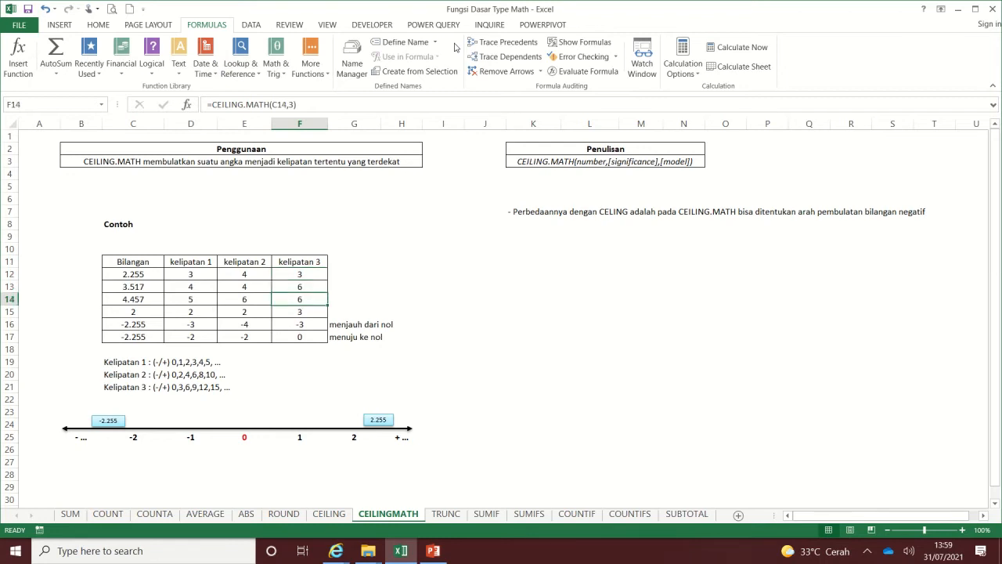
pyautogui.press('Left')
pyautogui.press('Left')
pyautogui.press('Up')
pyautogui.press('Up')
pyautogui.press('Up')
pyautogui.press('Down')
pyautogui.press('Down')
pyautogui.press('Down')
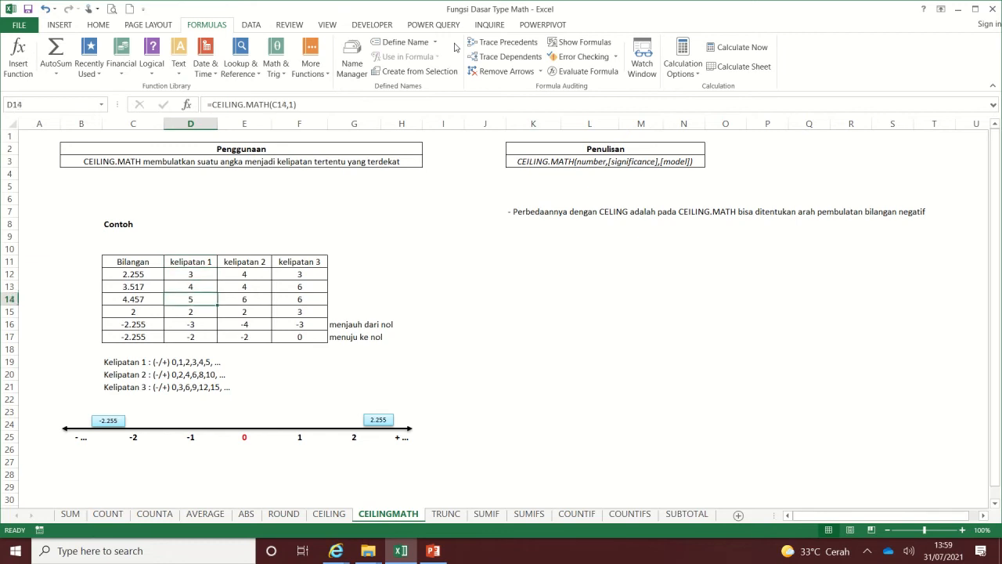
# - Check the CEILING.MATH formulas for the number 2 in D15:F15 and for -2.255 across row 16
pyautogui.press('Down')
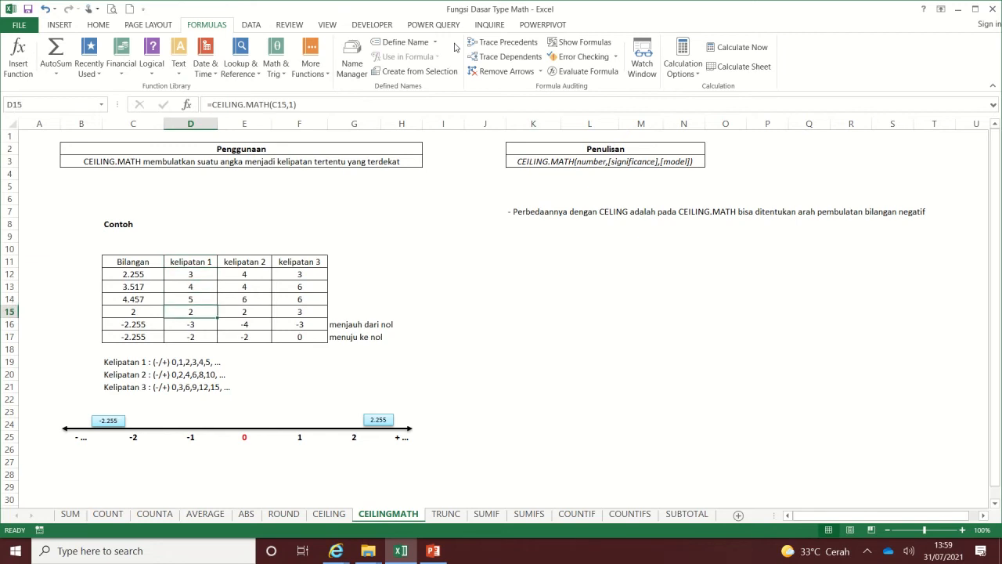
pyautogui.press('Right')
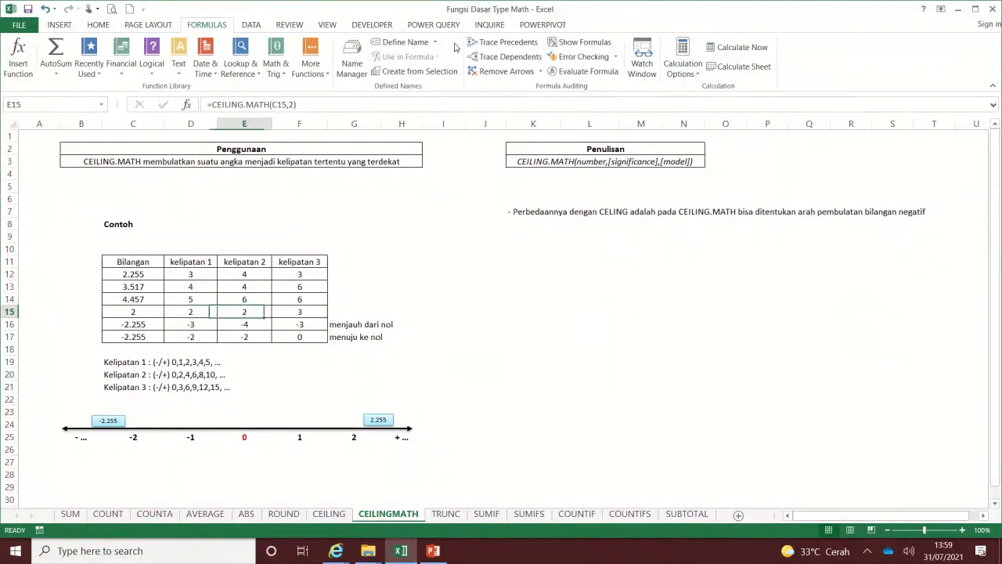
pyautogui.press('Right')
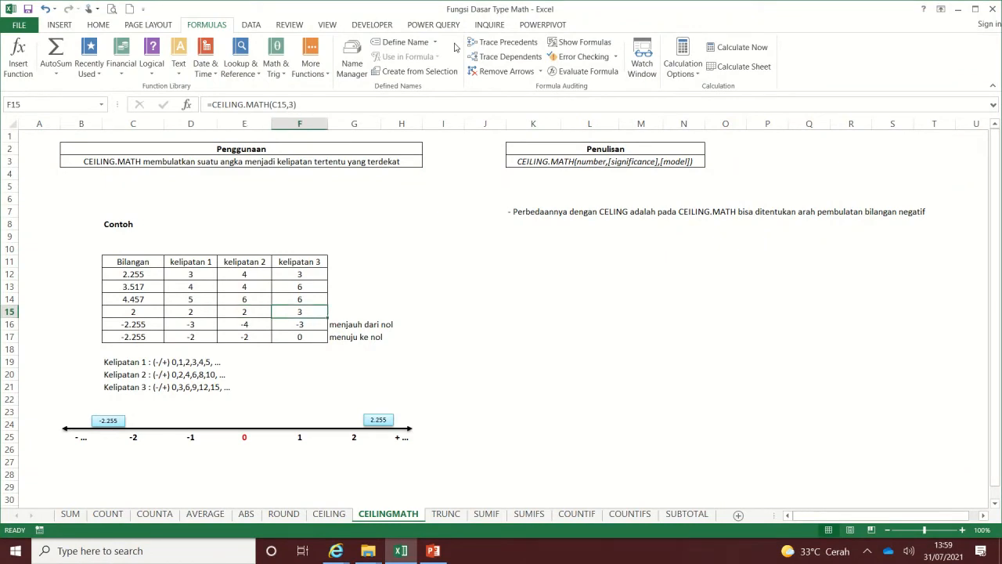
pyautogui.press('Down')
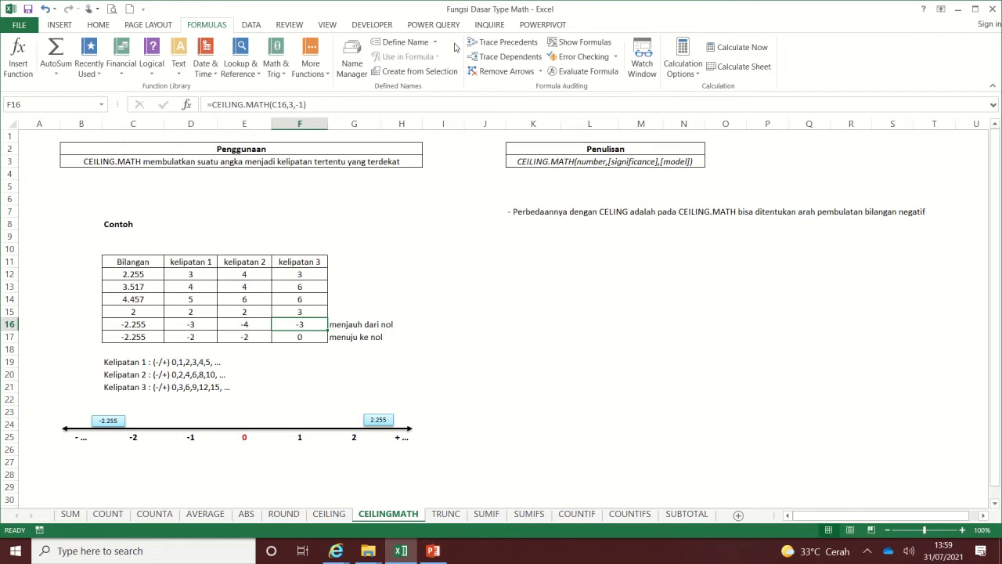
pyautogui.press('Left')
pyautogui.press('Left')
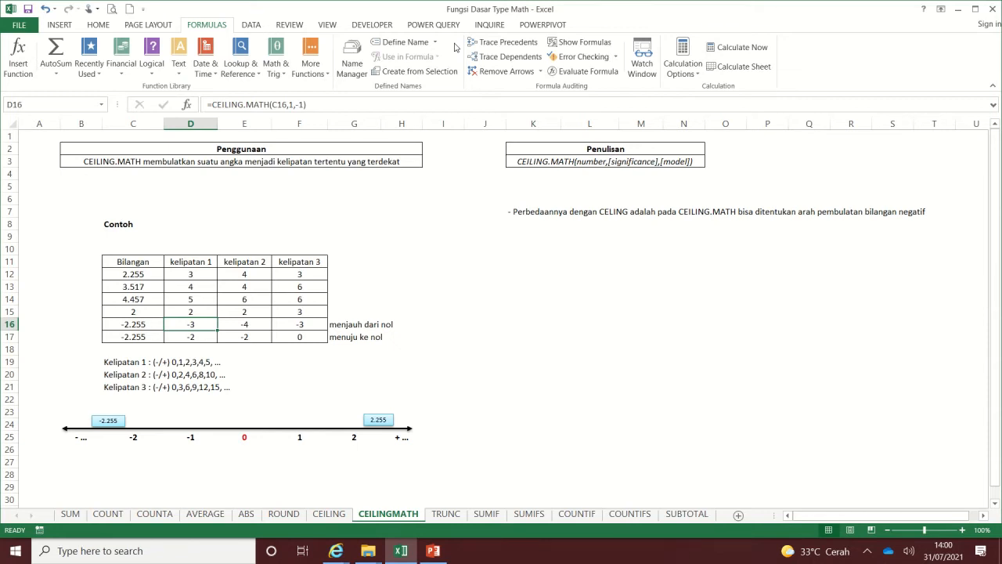
# - Compare the CEILING.MATH formulas in the "menuju ke nol" row 17 with those in the "menjauh dari nol" row 16
pyautogui.press('Right')
pyautogui.press('Right')
pyautogui.press('Down')
pyautogui.press('Left')
pyautogui.press('Left')
pyautogui.press('Left')
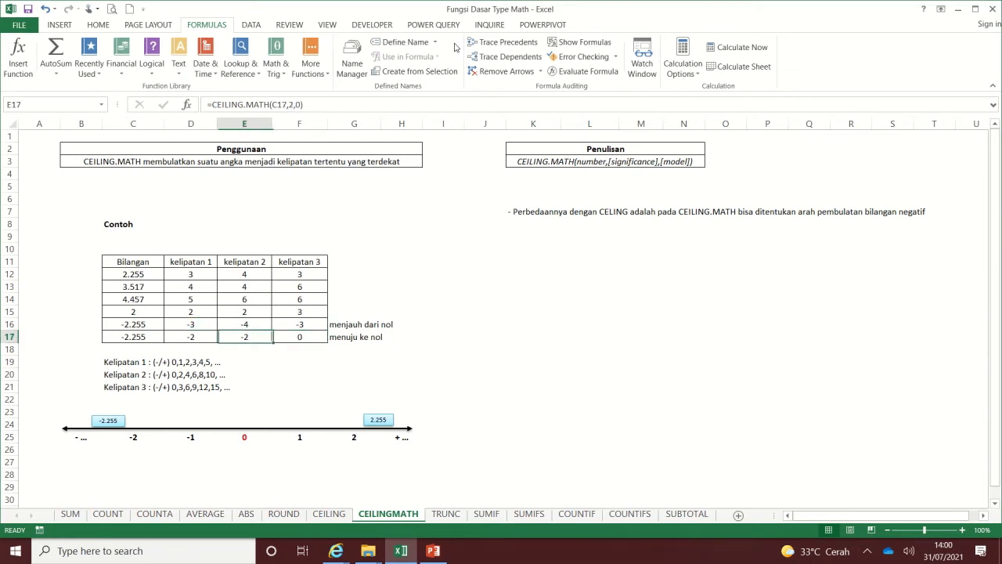
pyautogui.press('Right')
pyautogui.press('Up')
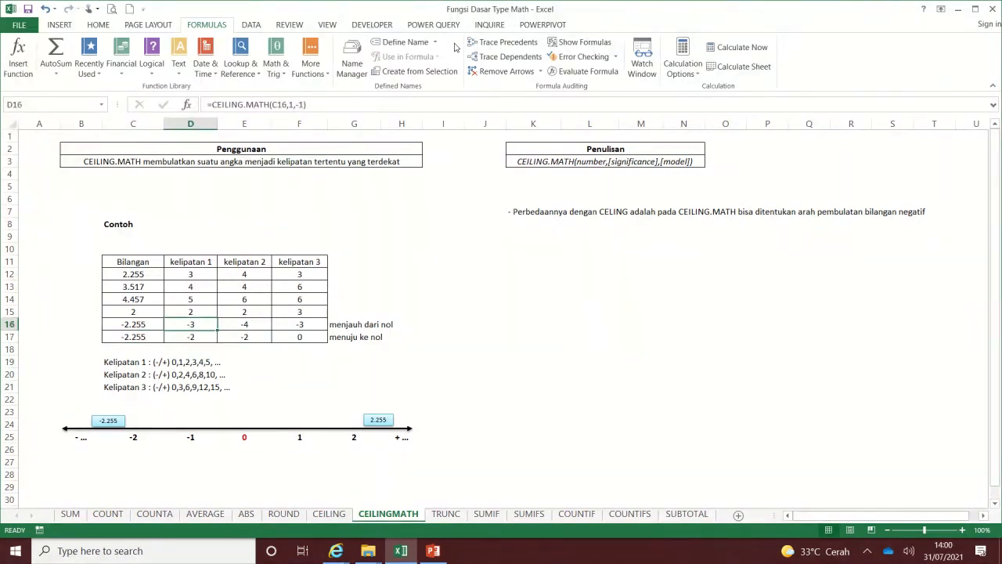
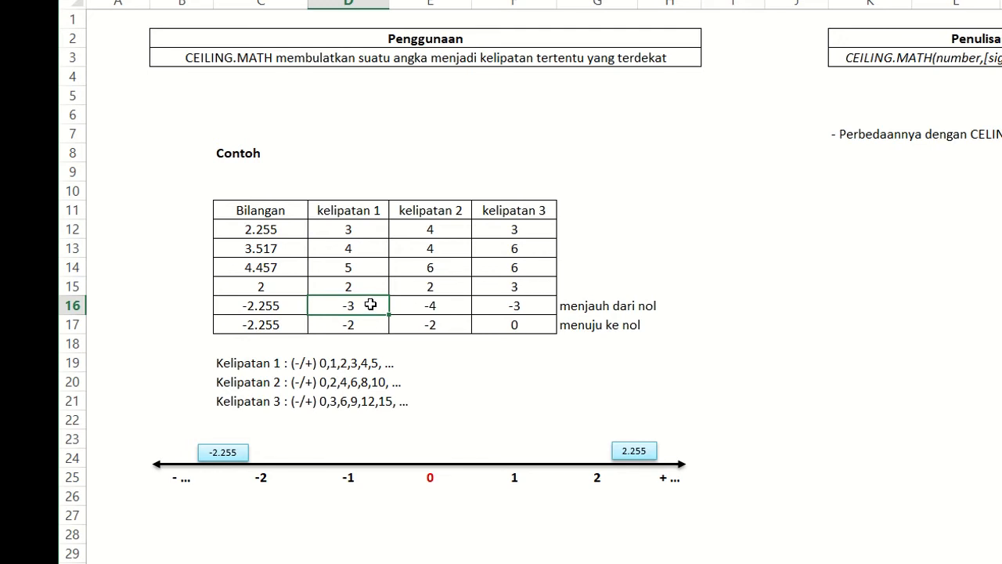
# - Compare the rounded results for 2.255 in row 12 with those for -2.255 in row 16
pyautogui.click(431, 303)
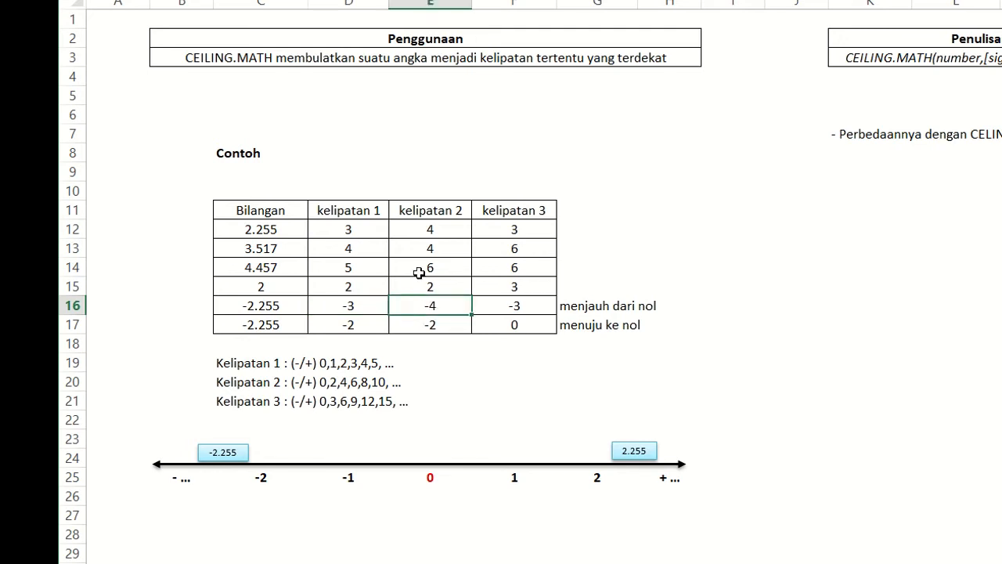
pyautogui.moveTo(264, 227); pyautogui.dragTo(517, 229)
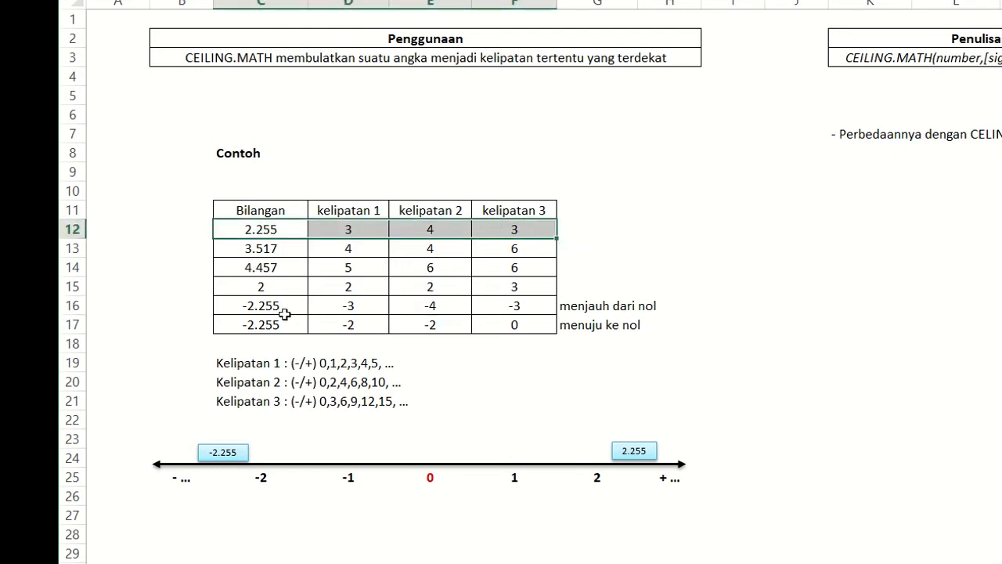
pyautogui.moveTo(285, 312); pyautogui.dragTo(509, 305)
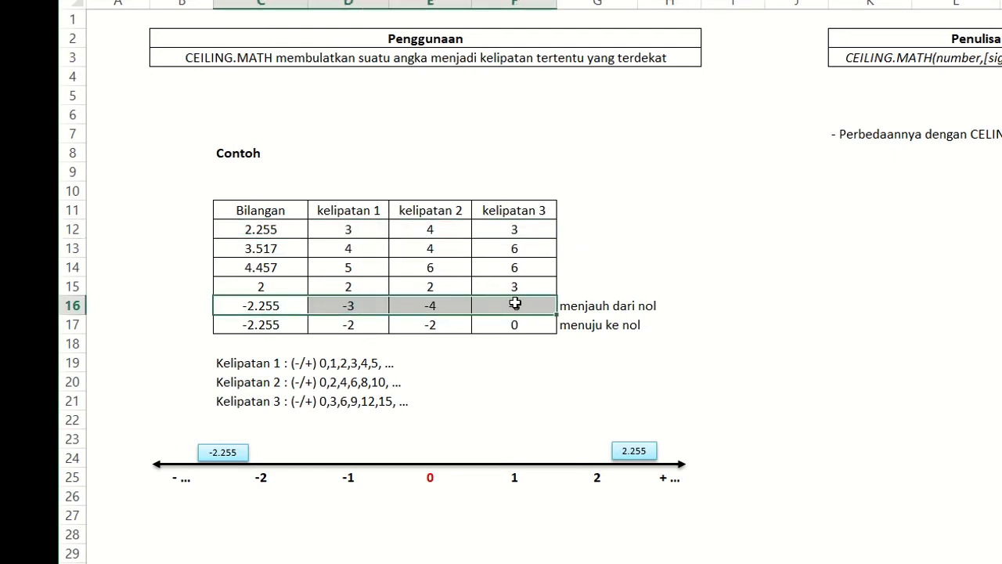
# - Examine the mode argument of D16's formula, the formula in D17, and the -2 mark on the number line
pyautogui.click(362, 303)
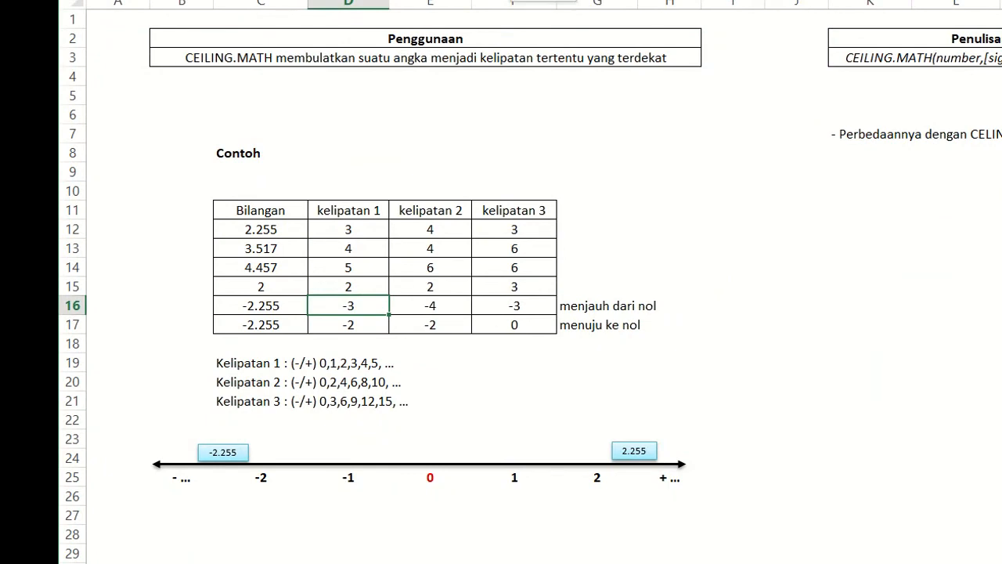
pyautogui.press('F2')
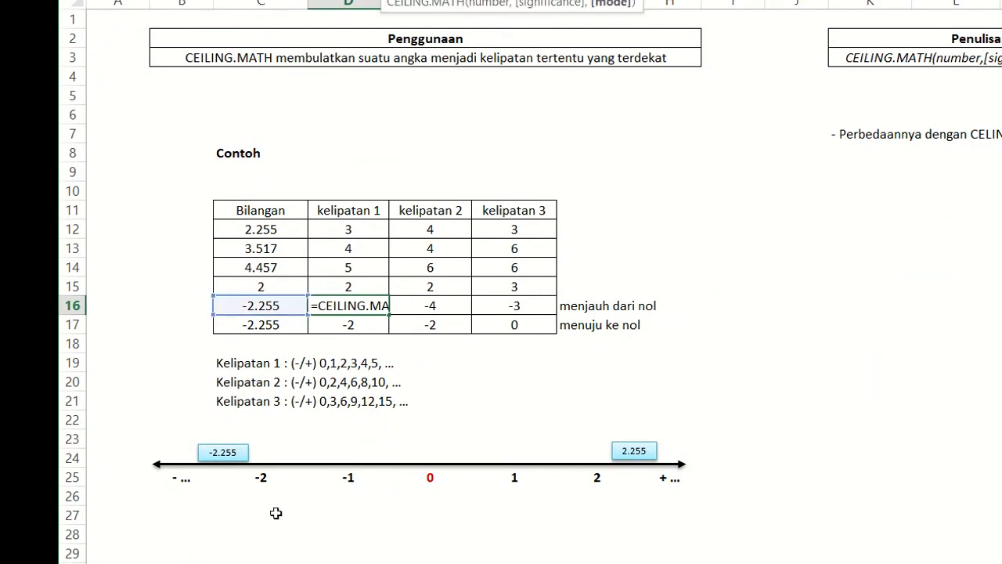
pyautogui.press('Escape')
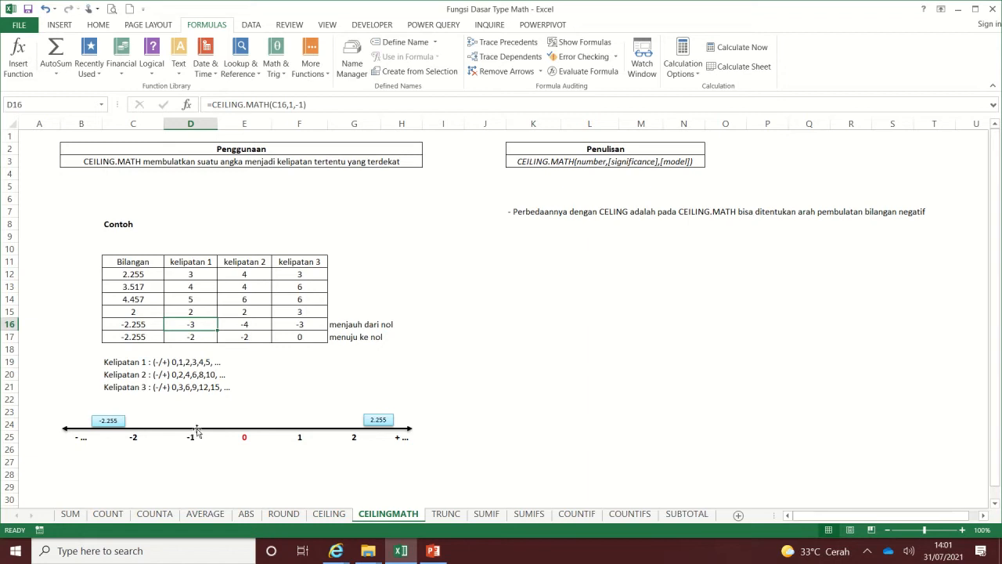
pyautogui.click(192, 338)
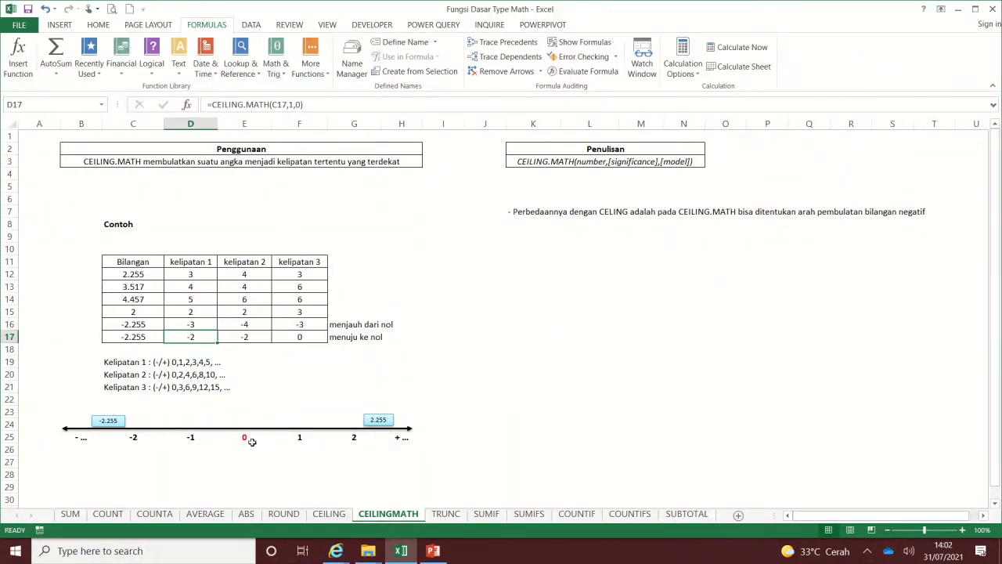
pyautogui.click(162, 437)
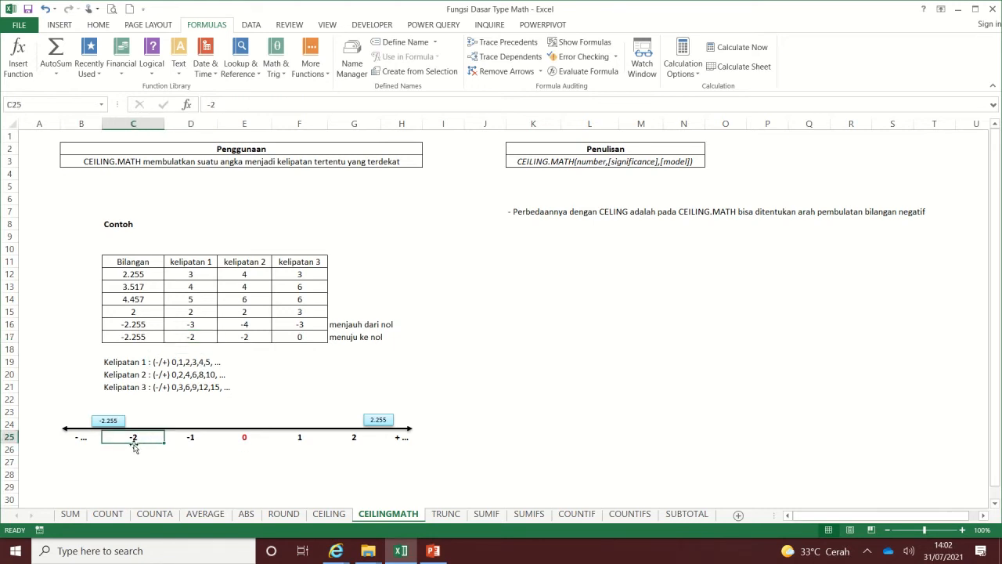
# - Enter the number sequence -3, -2.255, -2 and -1 in cells J20 through M20
pyautogui.click(476, 373)
pyautogui.write('-2')
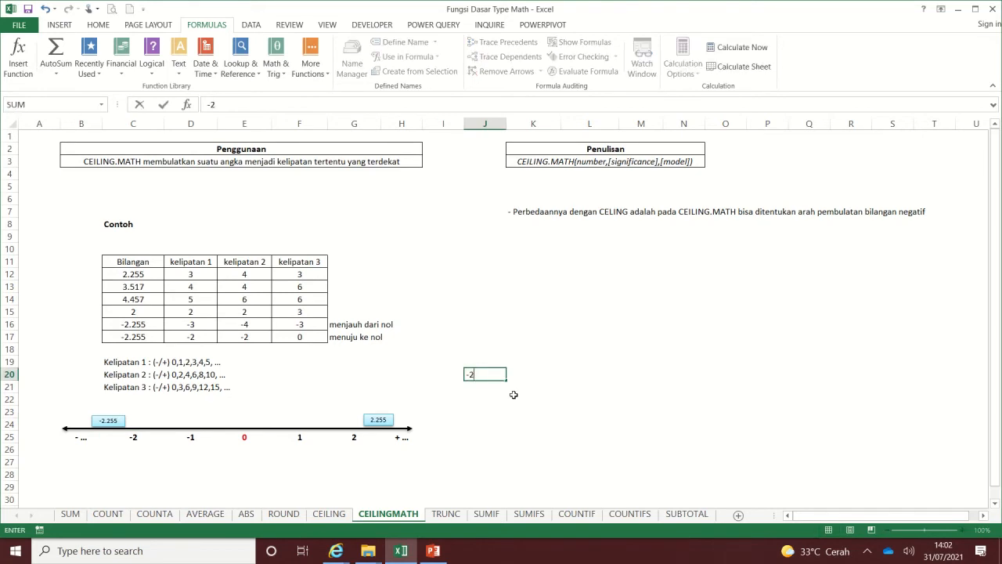
pyautogui.press('BackSpace')
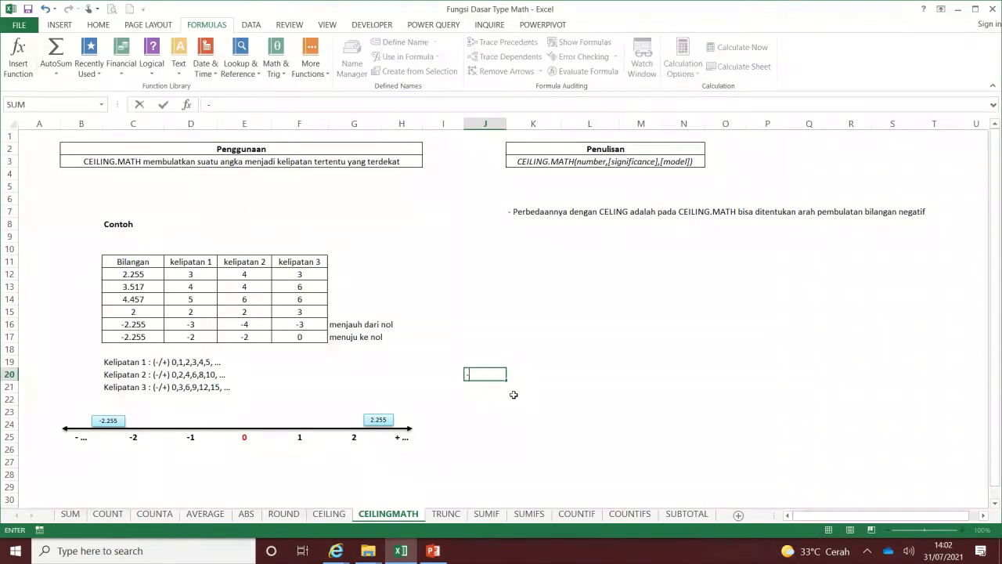
pyautogui.write('3')
pyautogui.press('Tab')
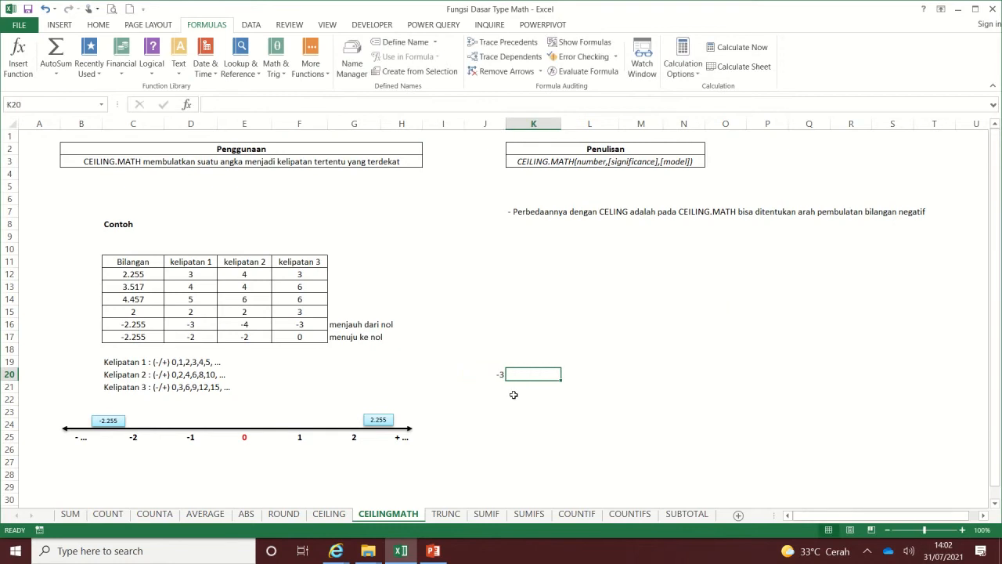
pyautogui.write('-2.2')
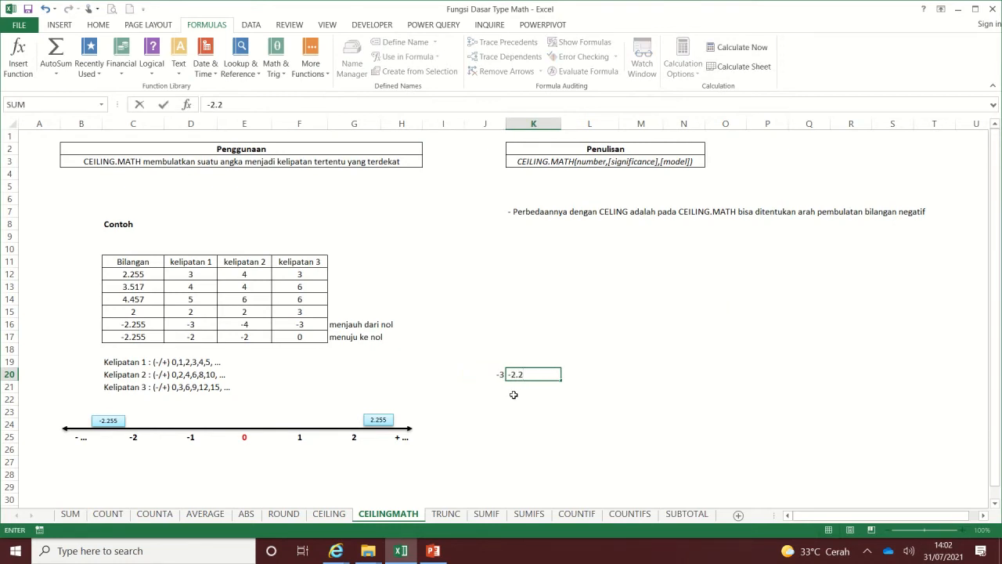
pyautogui.write('55')
pyautogui.press('Tab')
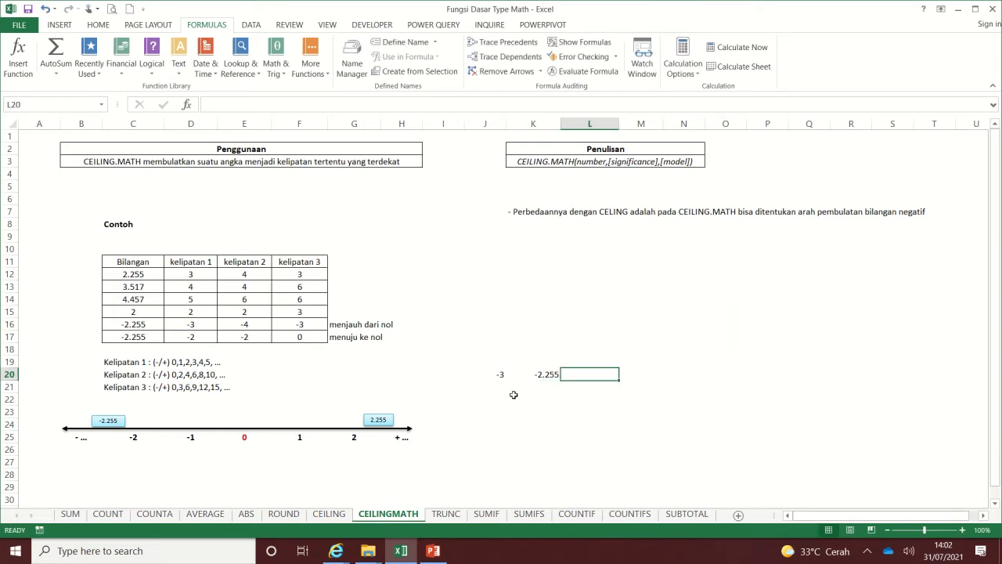
pyautogui.write('-2')
pyautogui.press('Tab')
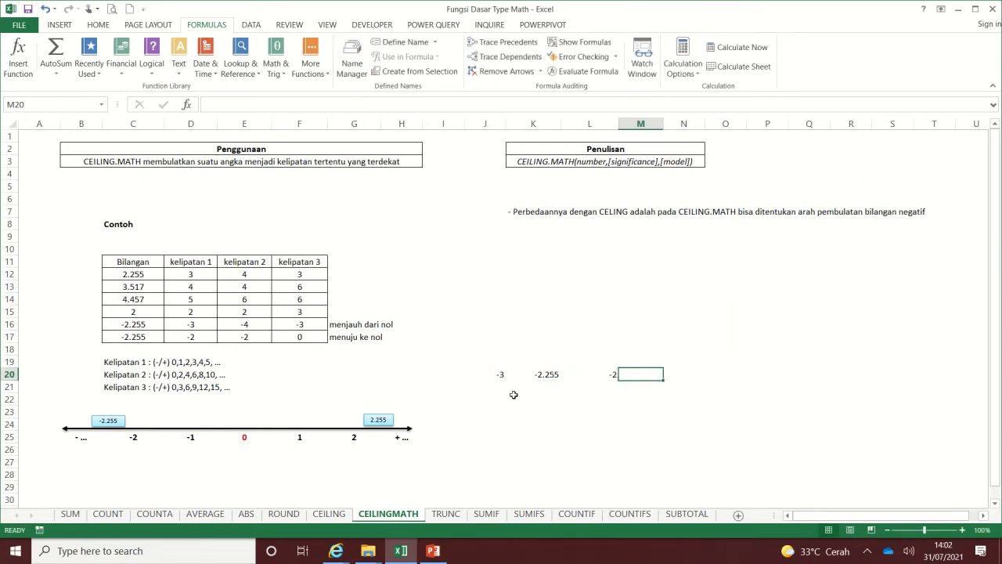
pyautogui.write('-1')
pyautogui.press('Up')
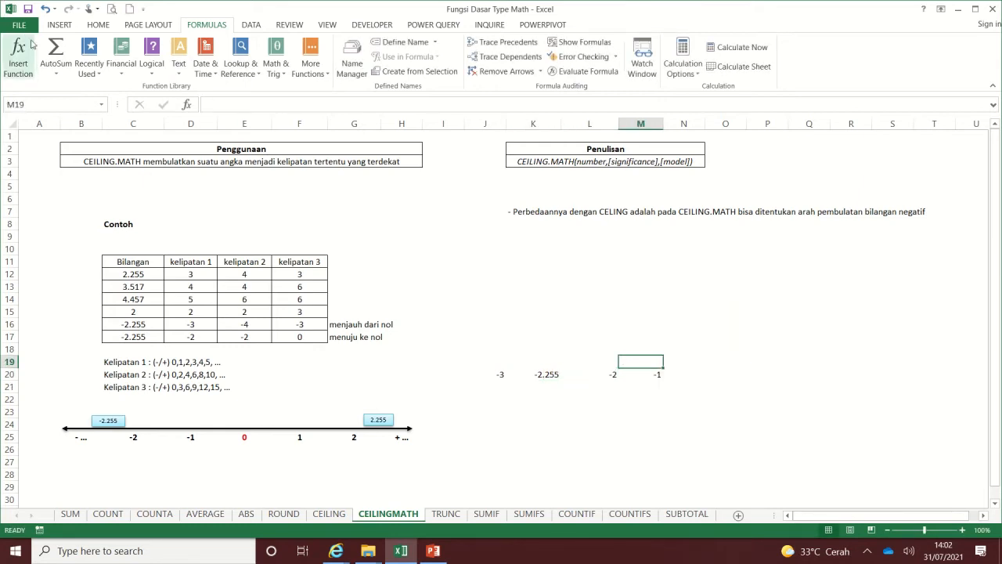
# - Draw a near-horizontal arrow about 6.5 cm wide above the number sequence, pointing from -3 towards -1
pyautogui.click(60, 24)
pyautogui.click(210, 75)
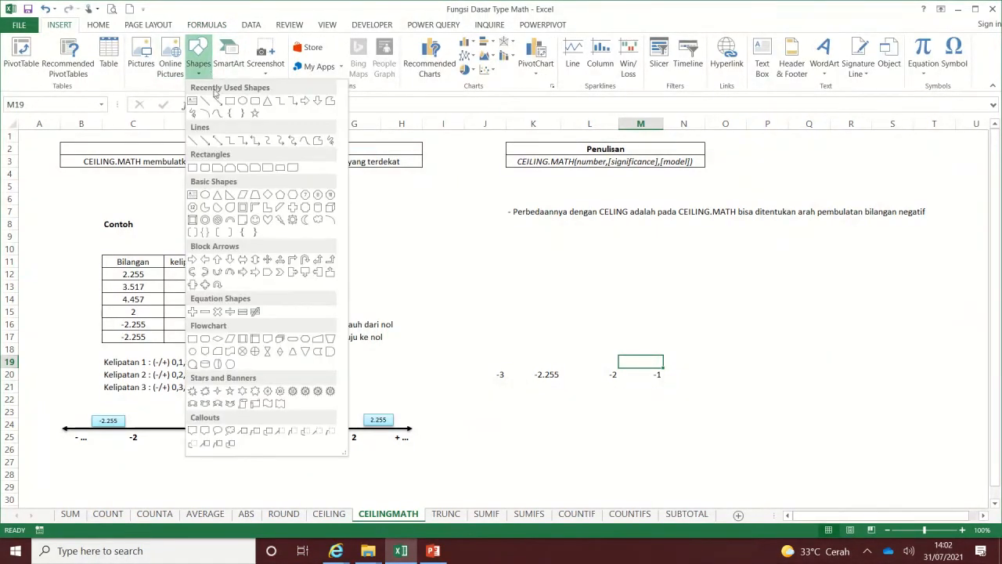
pyautogui.click(218, 219)
pyautogui.moveTo(495, 330); pyautogui.dragTo(655, 328)
# - Extend the number sequence in row 20 with -4 in cell I20
pyautogui.click(472, 374)
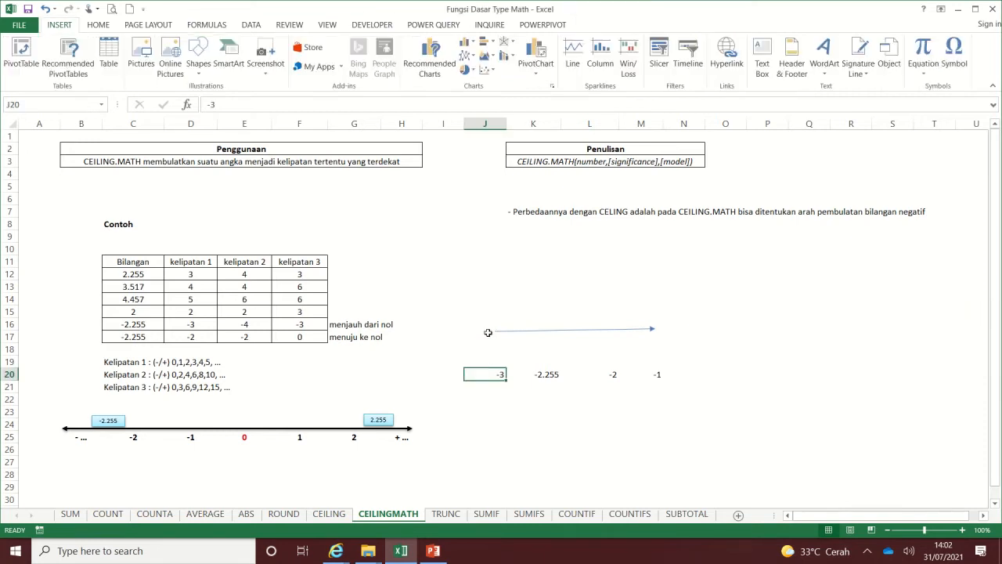
pyautogui.press('Left')
pyautogui.write('-4')
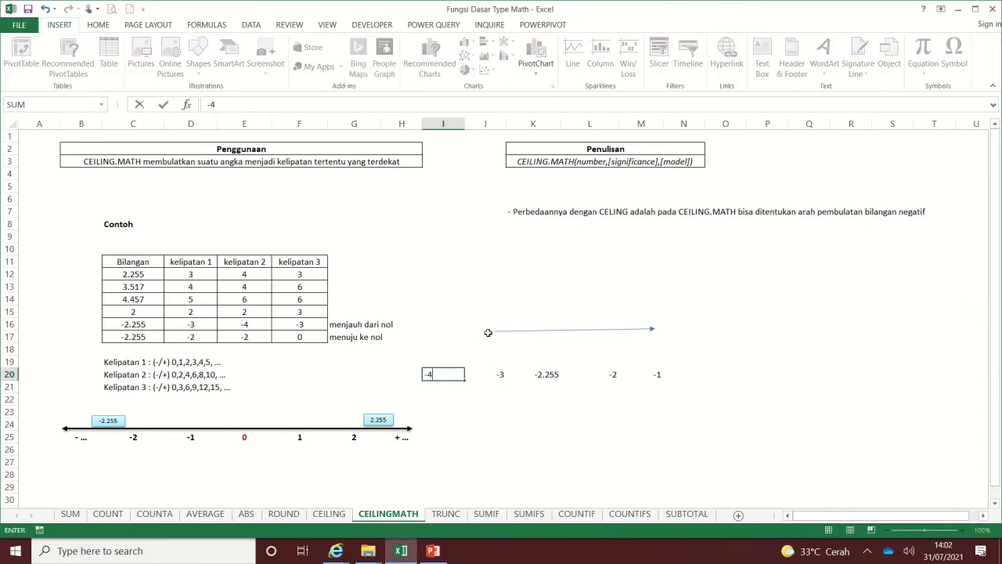
pyautogui.press('Left')
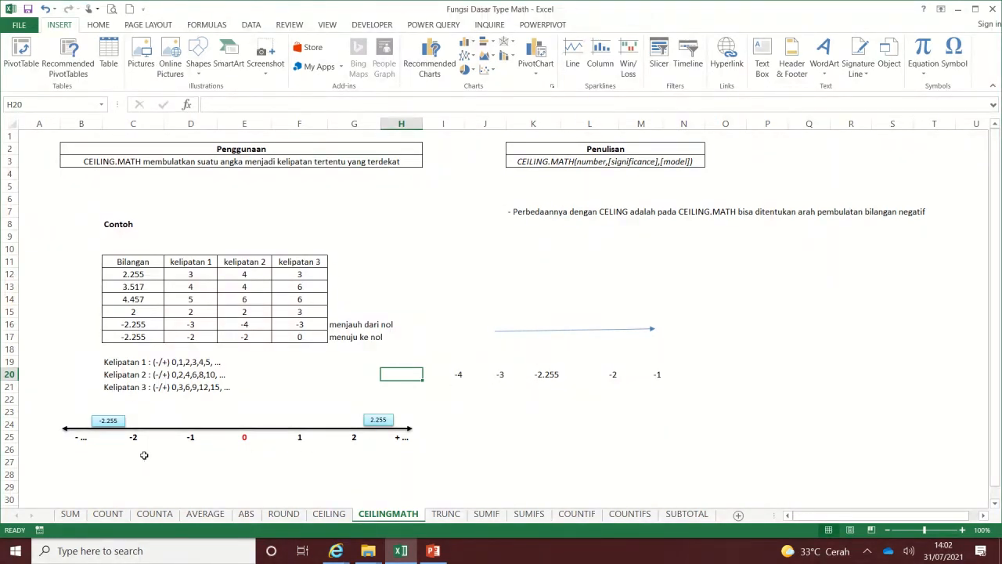
# - Shift the arrow slightly back towards -4 and enter 0 in cell O20 to end the number sequence
pyautogui.moveTo(609, 329); pyautogui.dragTo(585, 335)
pyautogui.click(553, 376)
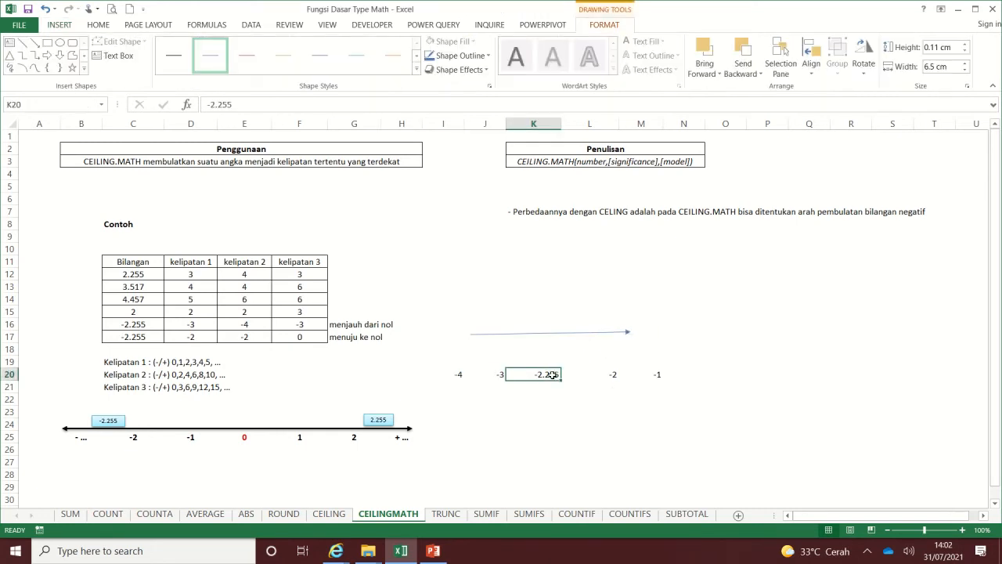
pyautogui.click(700, 374)
pyautogui.click(735, 377)
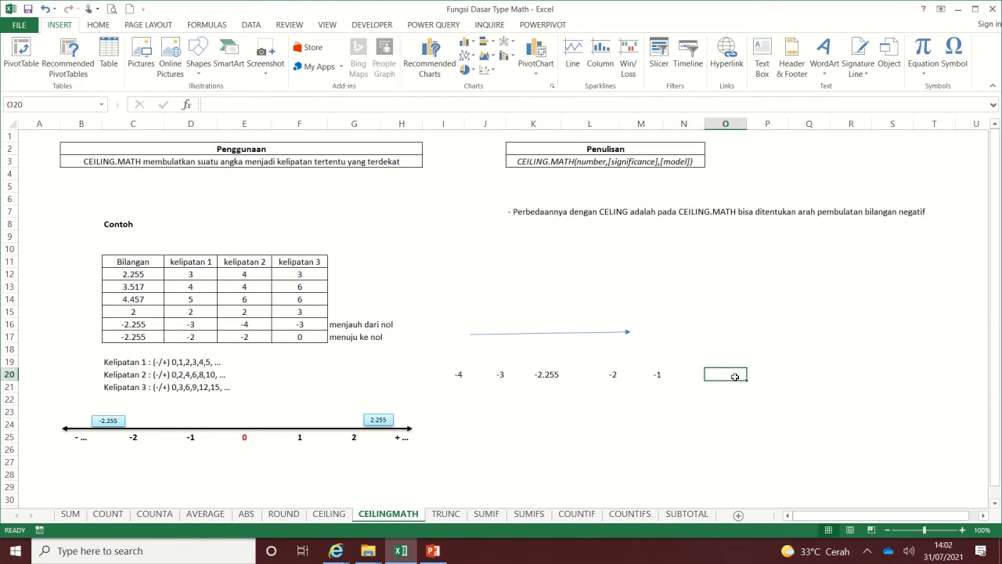
pyautogui.write('0')
pyautogui.click(563, 378)
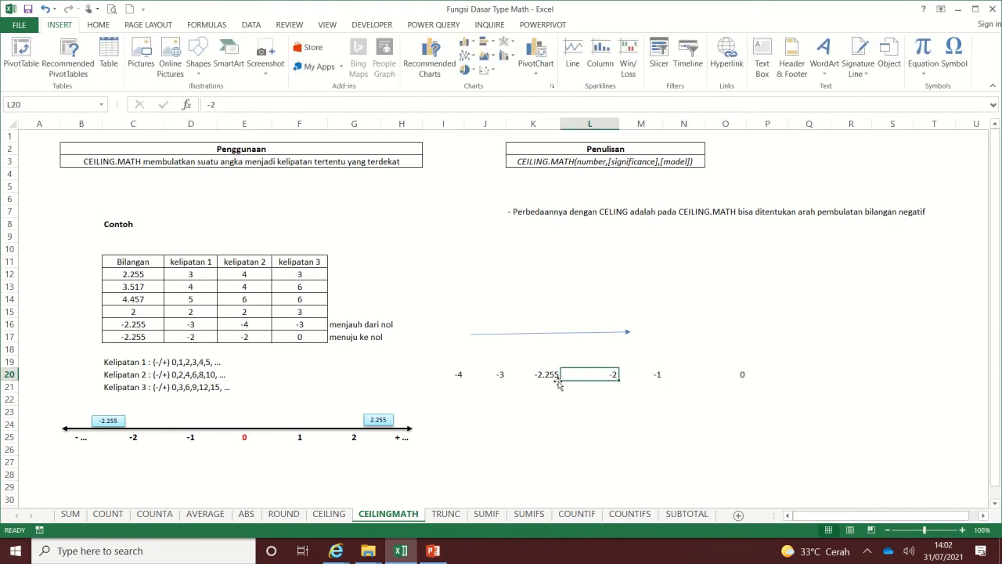
# - Examine the rounding direction towards zero from -2.255 in K20 to -2 in L20
pyautogui.click(550, 379)
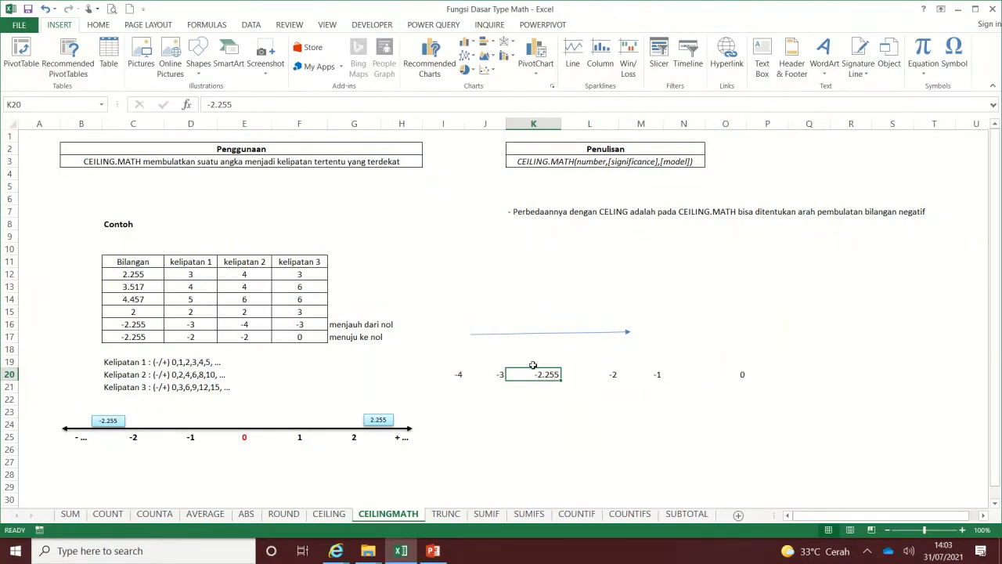
pyautogui.moveTo(551, 351); pyautogui.dragTo(685, 360)
pyautogui.click(574, 400)
pyautogui.click(611, 373)
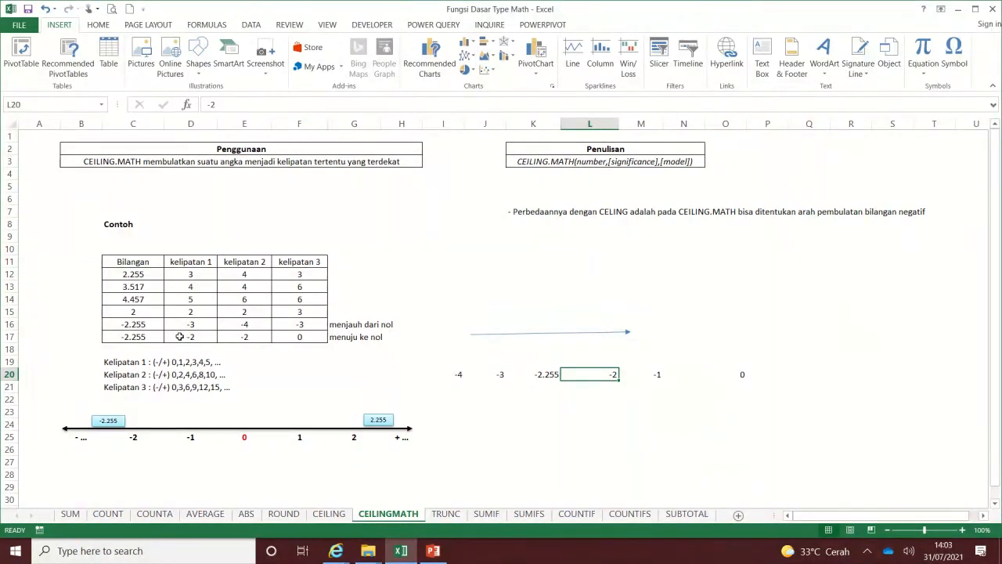
# - Check the CEILING.MATH formulas in F17 and E17 against the list of multiples of 2 in row 20
pyautogui.click(292, 337)
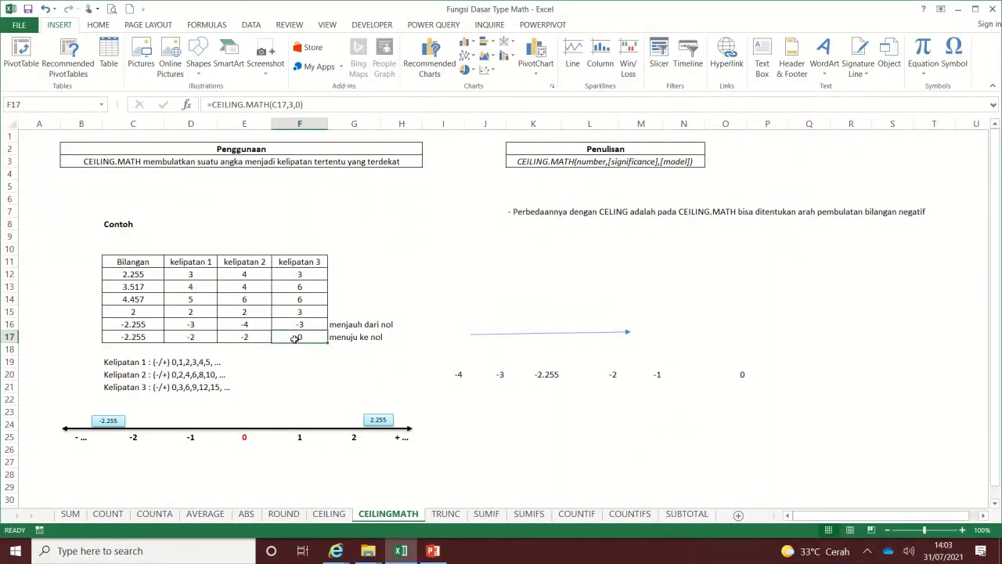
pyautogui.click(261, 338)
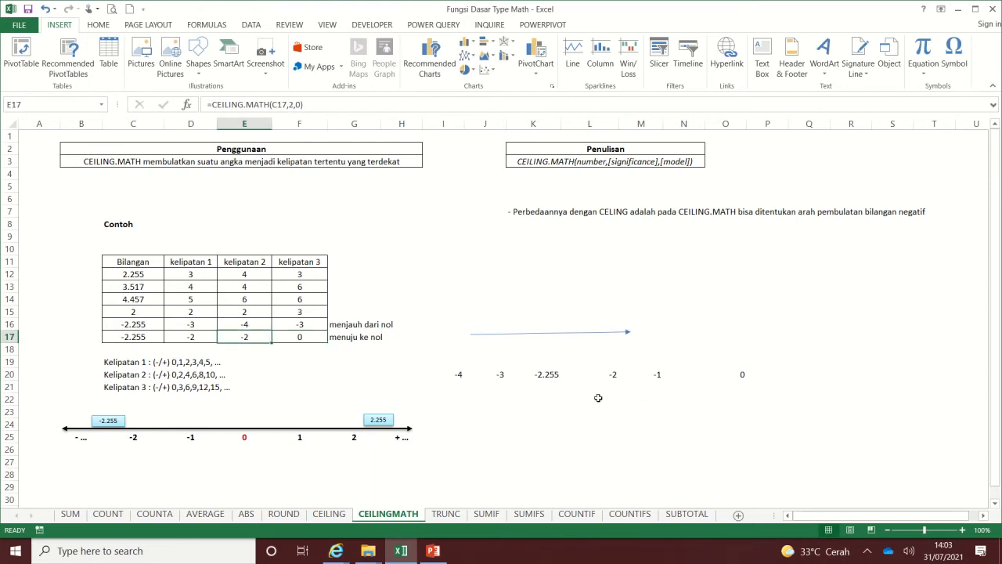
pyautogui.click(166, 377)
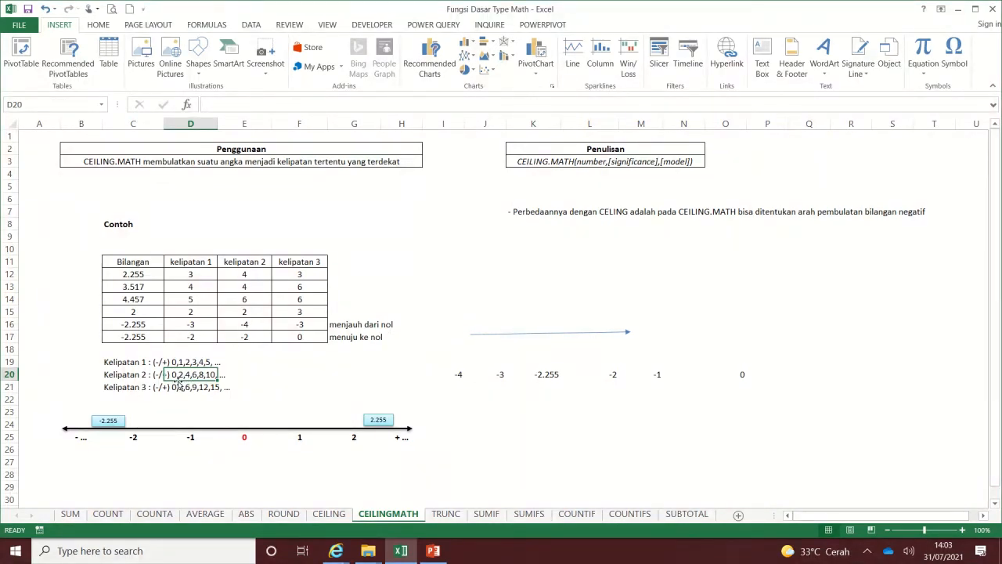
# - Compare the CEILING.MATH formulas in E17 and F17 with the list of multiples of 3 in row 21
pyautogui.click(261, 336)
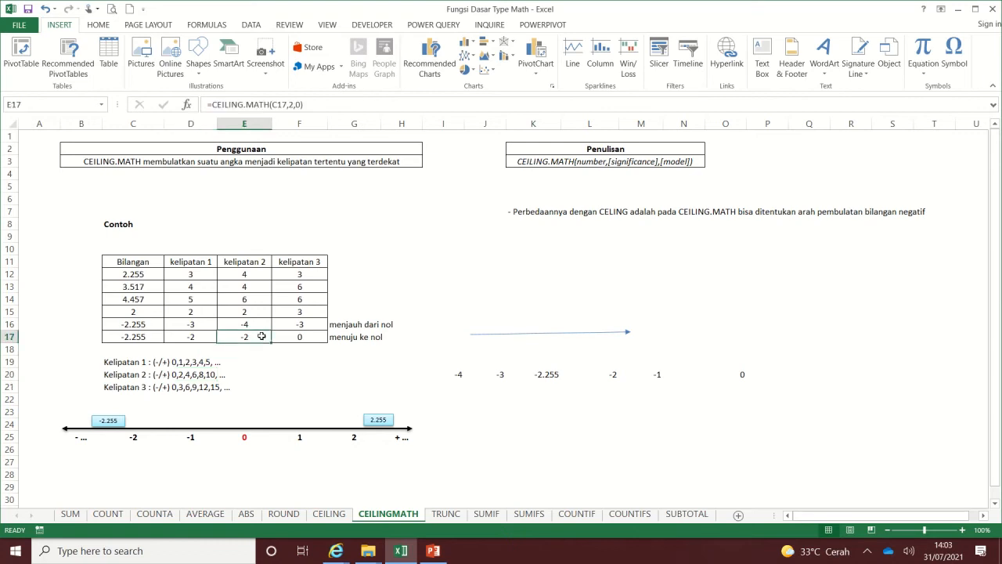
pyautogui.click(289, 338)
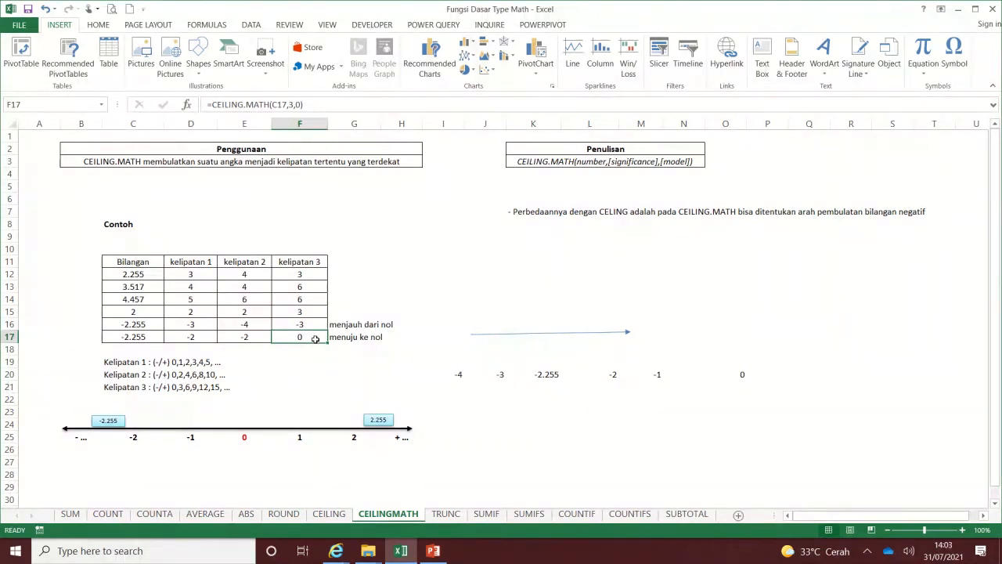
pyautogui.click(177, 390)
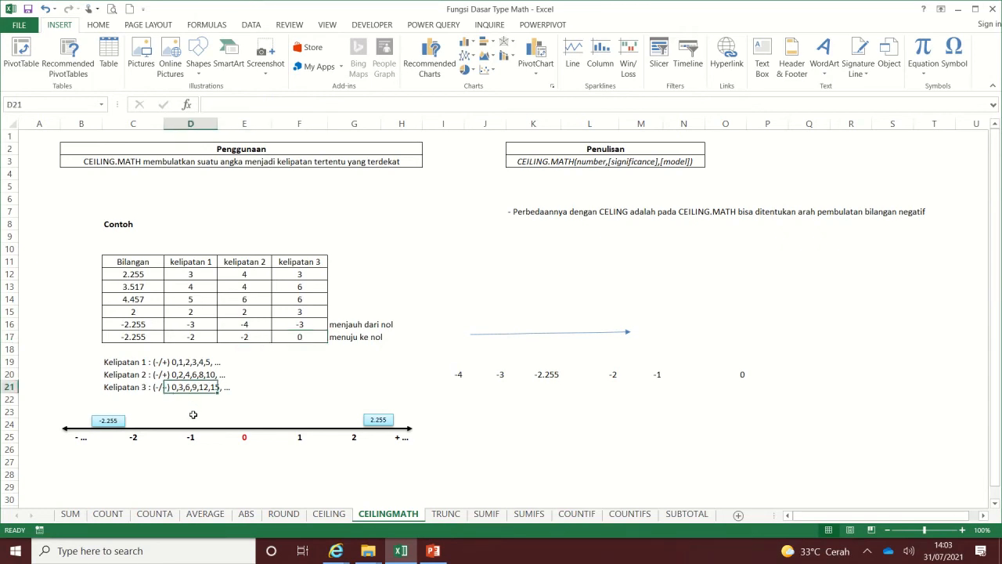
# - Change the significance of the CEILING.MATH formula in F17 to 4 and check the edited formula
pyautogui.click(290, 337)
pyautogui.click(298, 104)
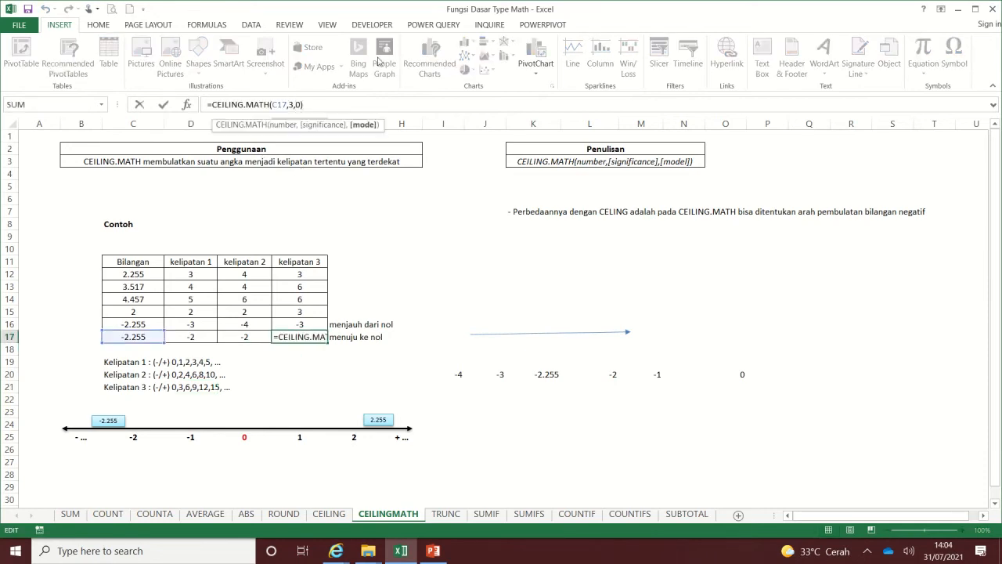
pyautogui.hotkey('shift', 'Right')
pyautogui.press('Left')
pyautogui.press('Left')
pyautogui.press('Left')
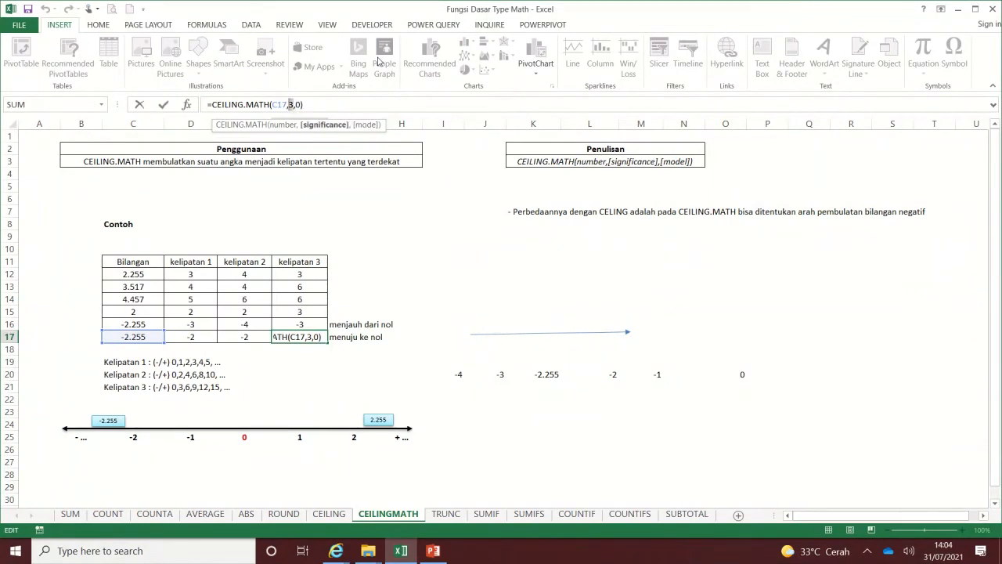
pyautogui.press('Return')
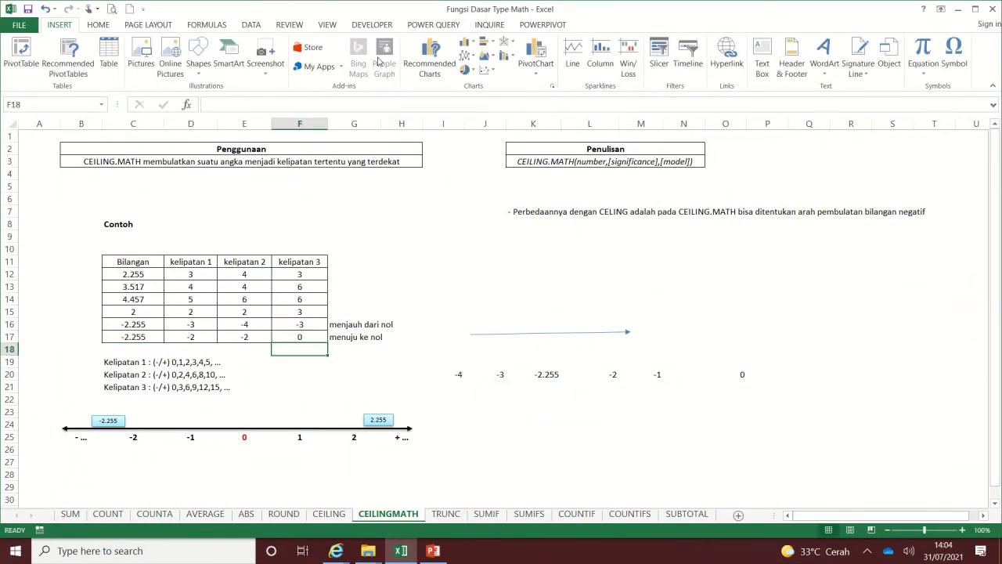
pyautogui.press('Up')
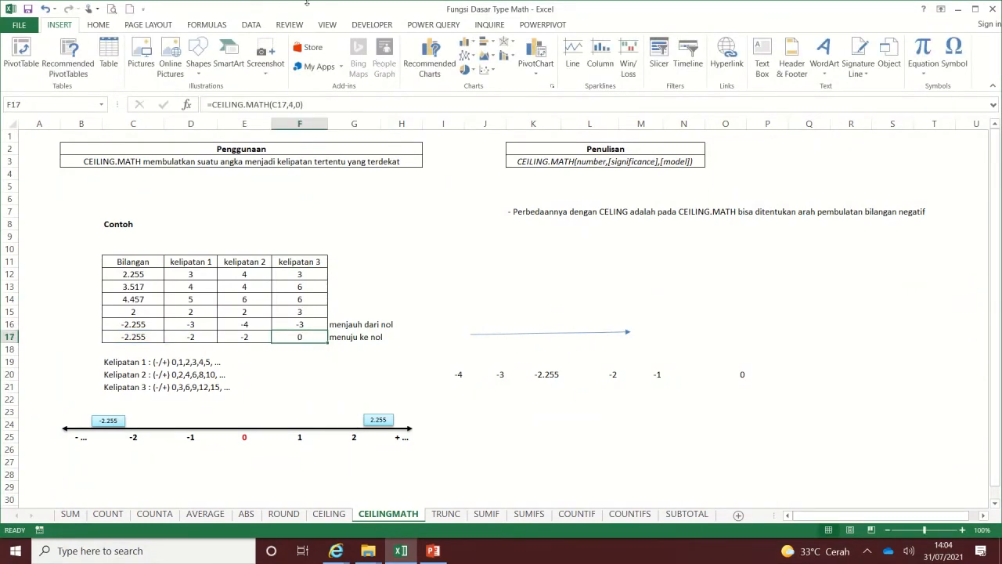
# - Set the CEILING.MATH significance in F17 to 10 and reselect the cell
pyautogui.click(310, 102)
pyautogui.press('BackSpace')
pyautogui.write('10')
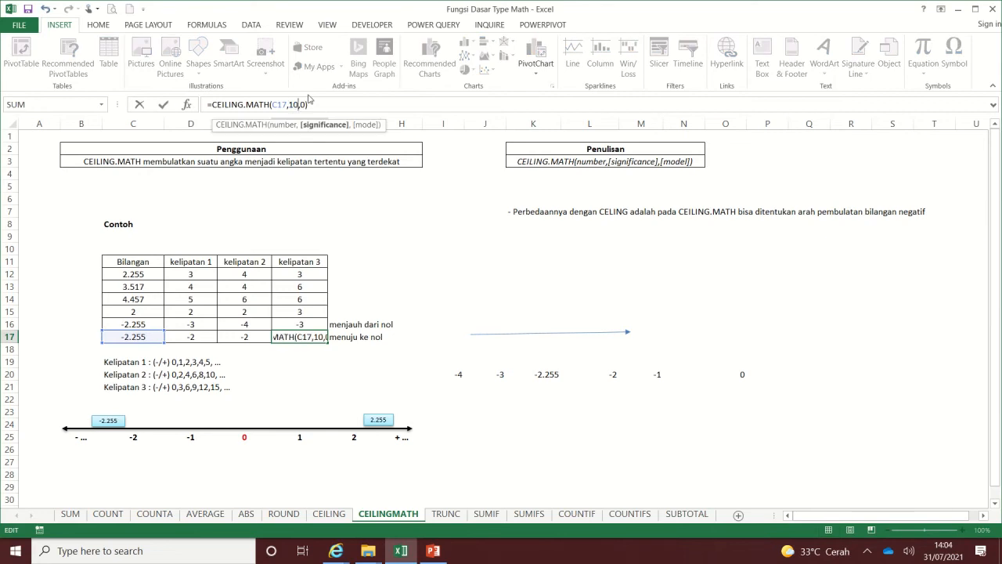
pyautogui.press('Return')
pyautogui.press('Up')
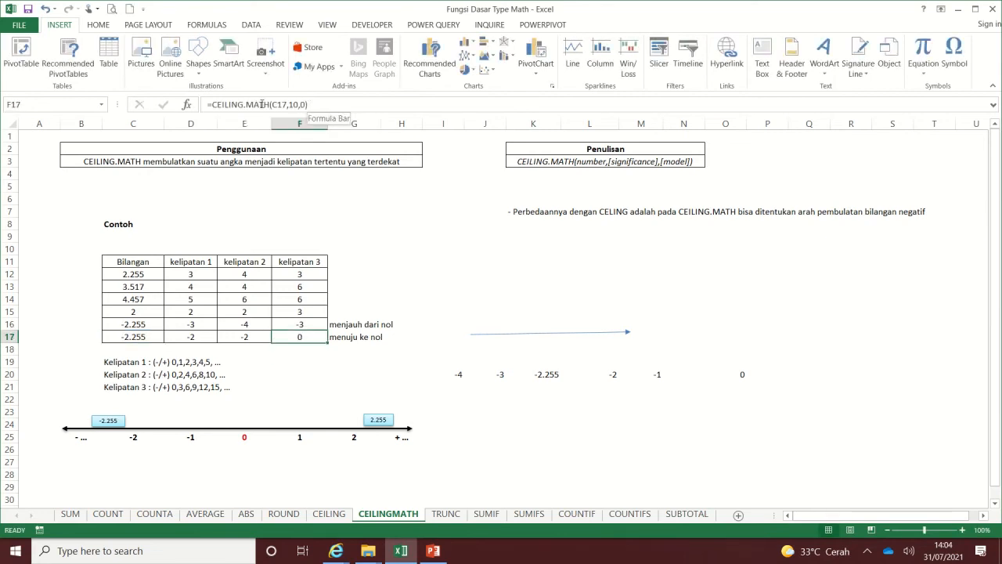
# - Set the CEILING.MATH significance in F17 to 12 and reselect the cell
pyautogui.click(295, 104)
pyautogui.press('Delete')
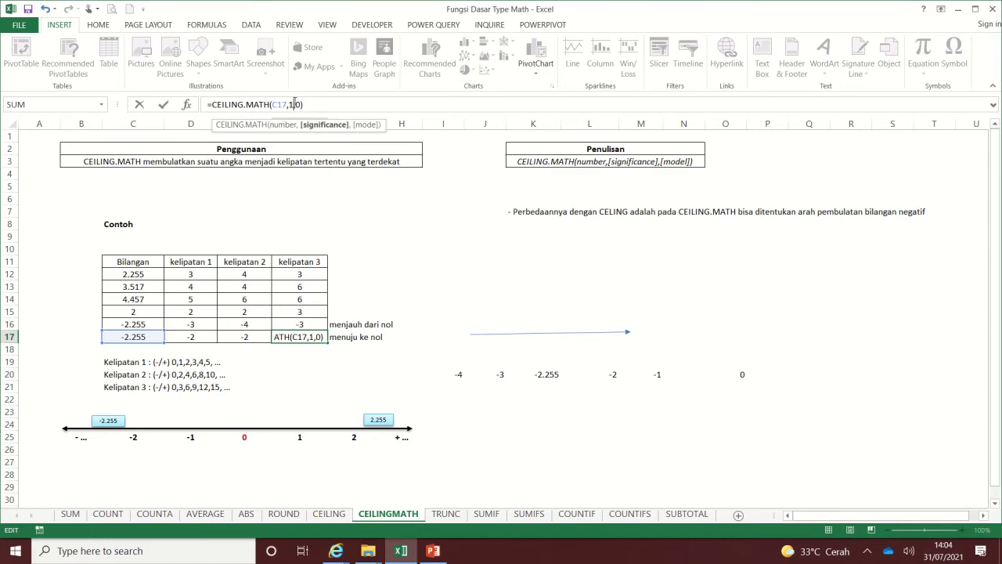
pyautogui.write('2')
pyautogui.press('Return')
pyautogui.press('Up')
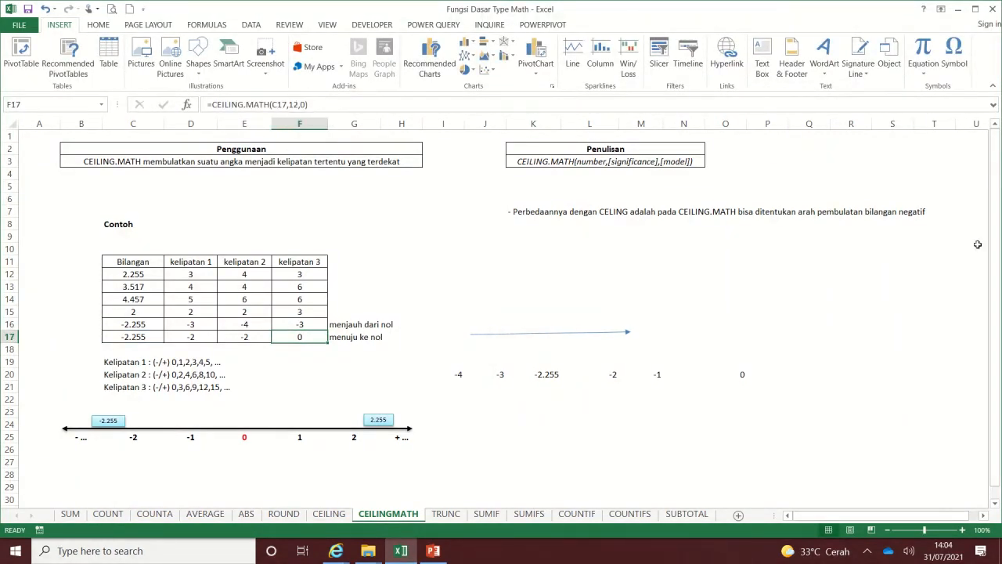
# - Compare the number in C17 and its multiple in F17 with the number sequence from K20 to 0 in O20
pyautogui.click(741, 374)
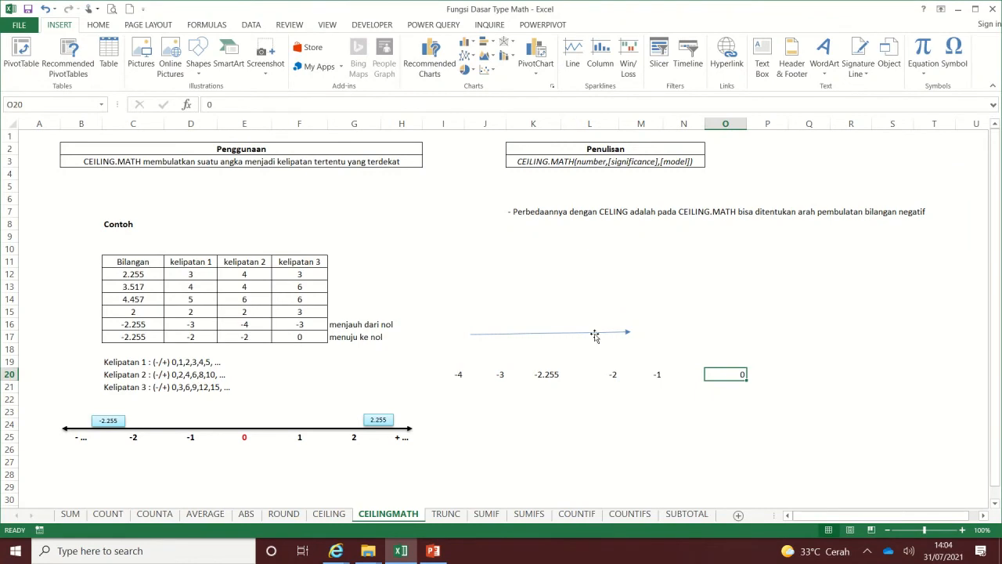
pyautogui.click(190, 337)
pyautogui.click(135, 337)
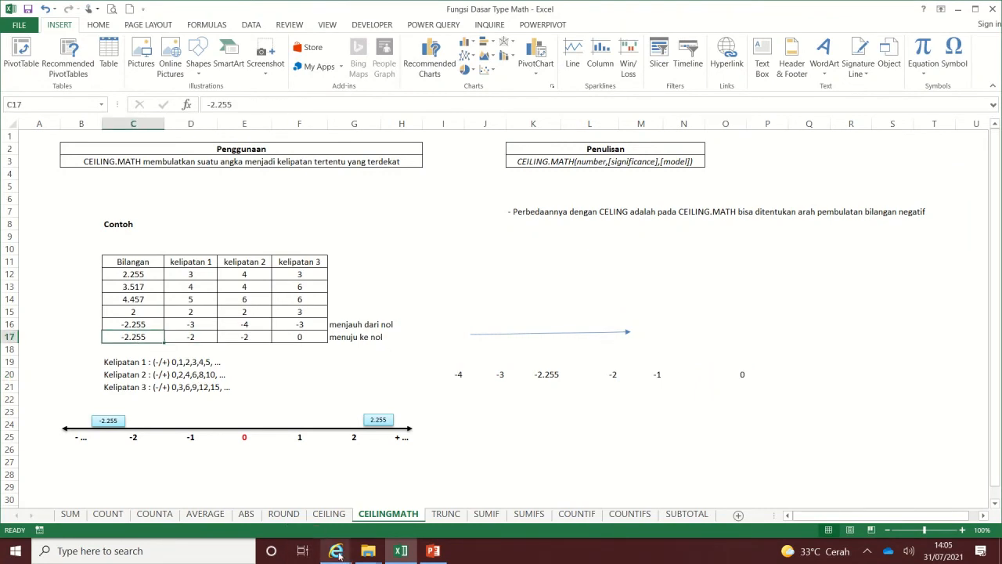
pyautogui.click(295, 337)
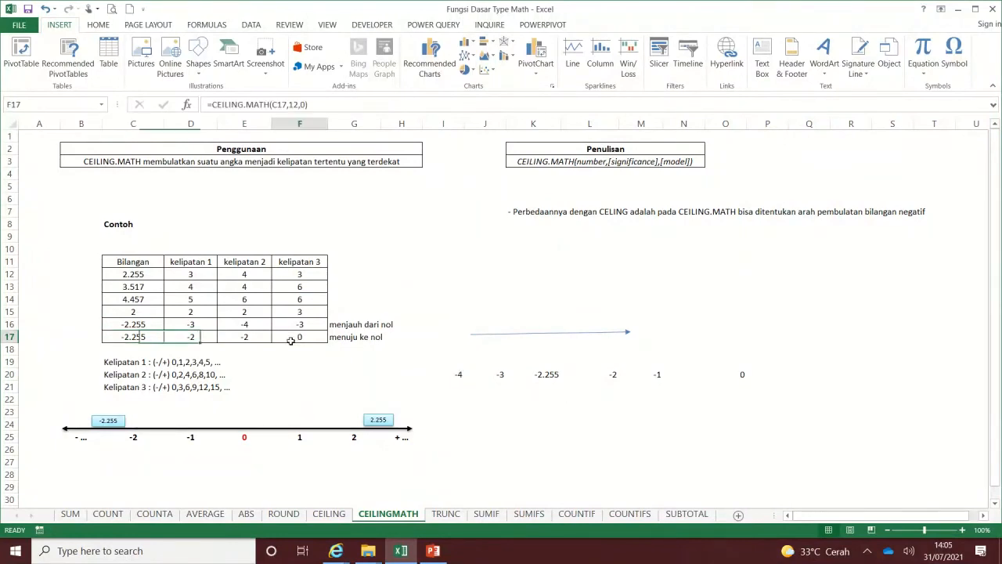
pyautogui.click(554, 382)
pyautogui.click(556, 373)
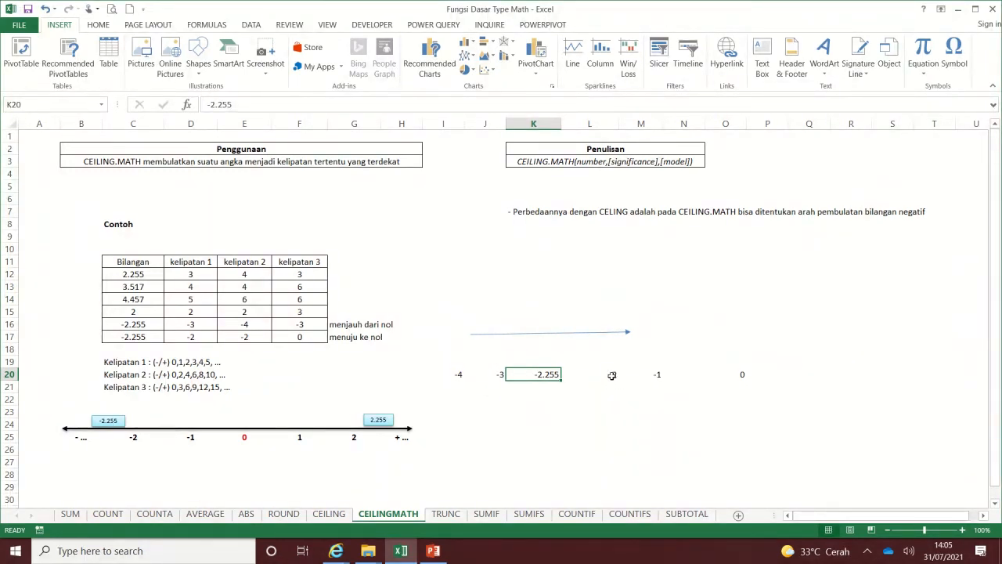
pyautogui.click(610, 375)
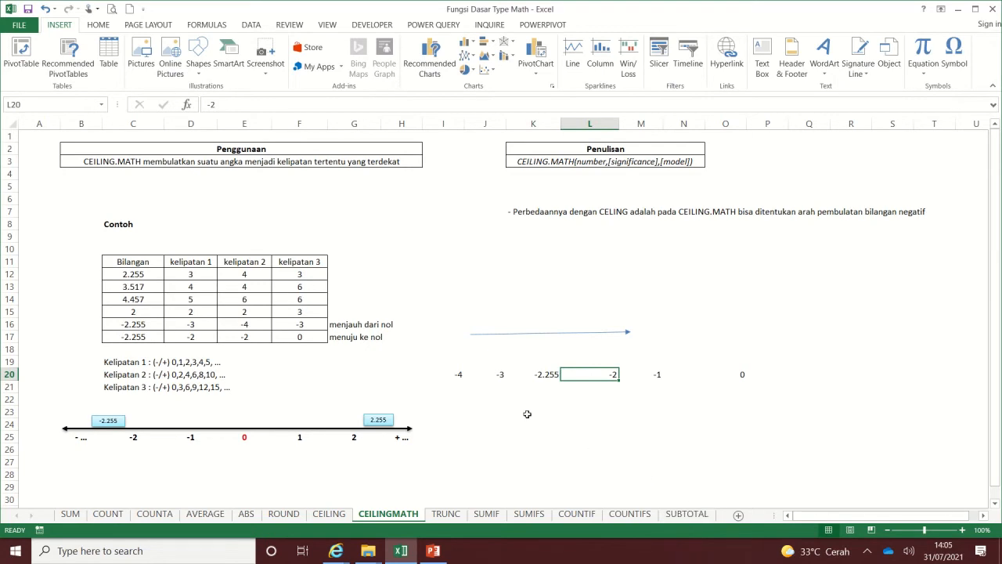
# - Change the formula in F17 to =CEILING.MATH(C17,4,0)
pyautogui.click(306, 345)
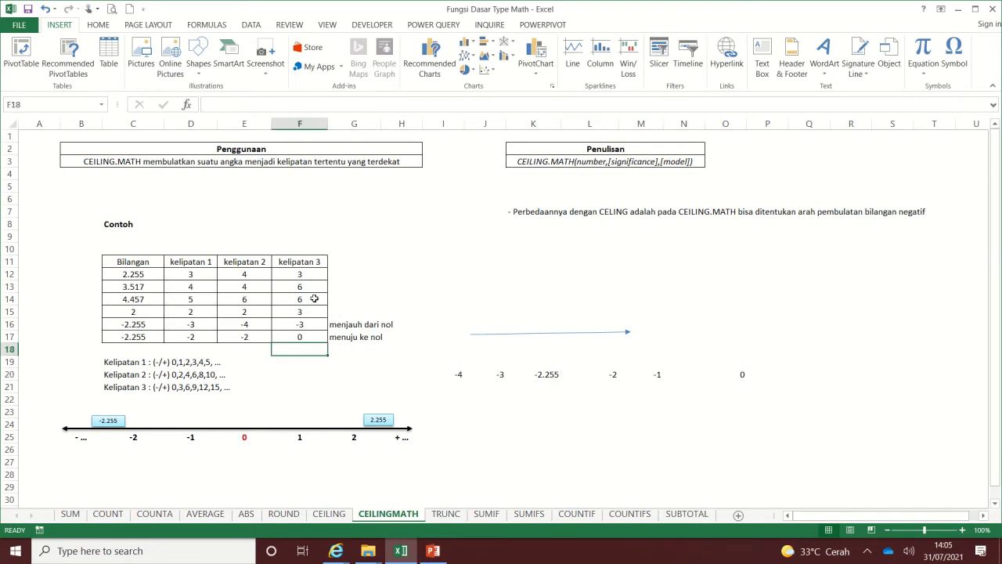
pyautogui.click(312, 335)
pyautogui.doubleClick(295, 104)
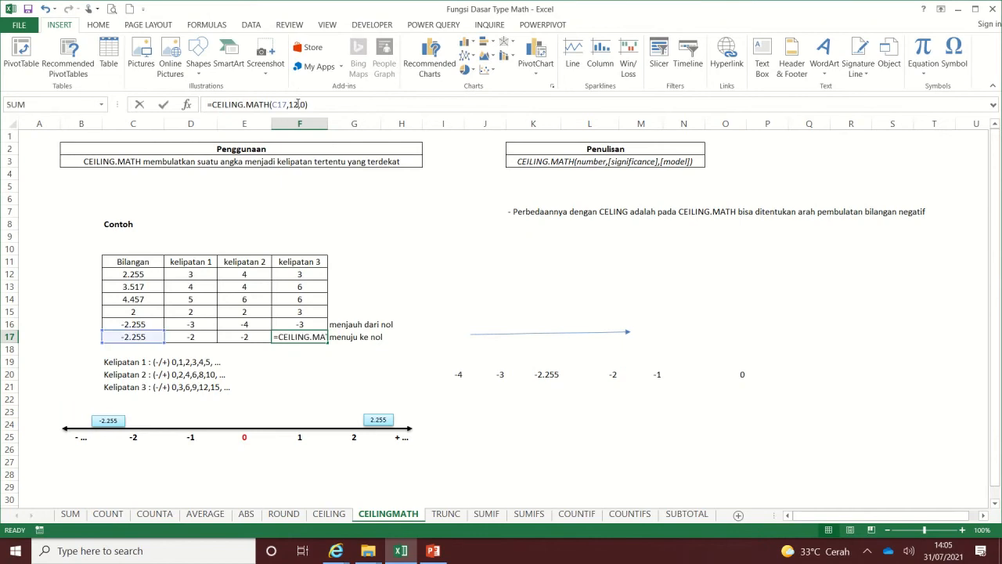
pyautogui.write('4')
pyautogui.press('Return')
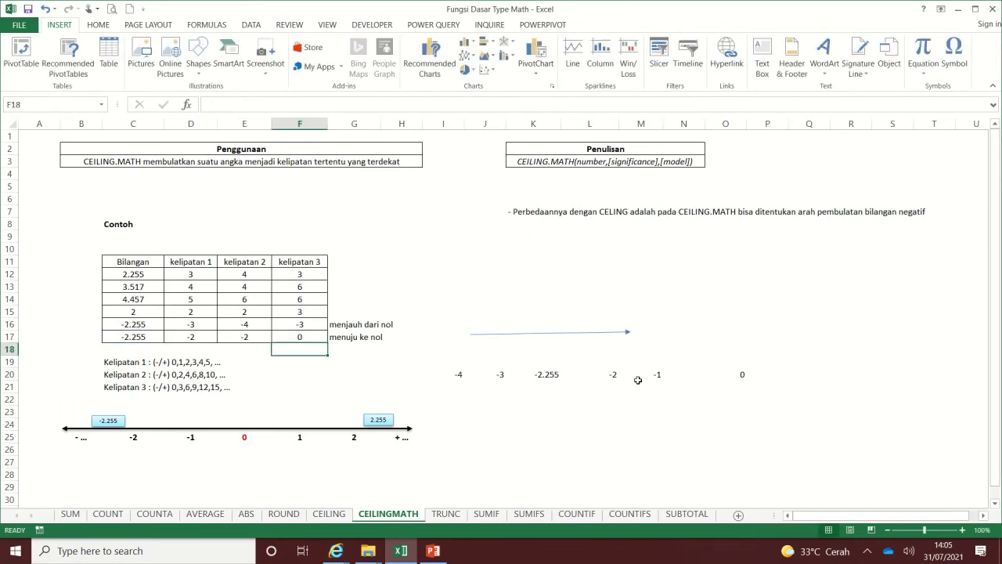
# - Change the number in C17 to -1.255 to test rounding towards zero
pyautogui.click(595, 377)
pyautogui.click(131, 339)
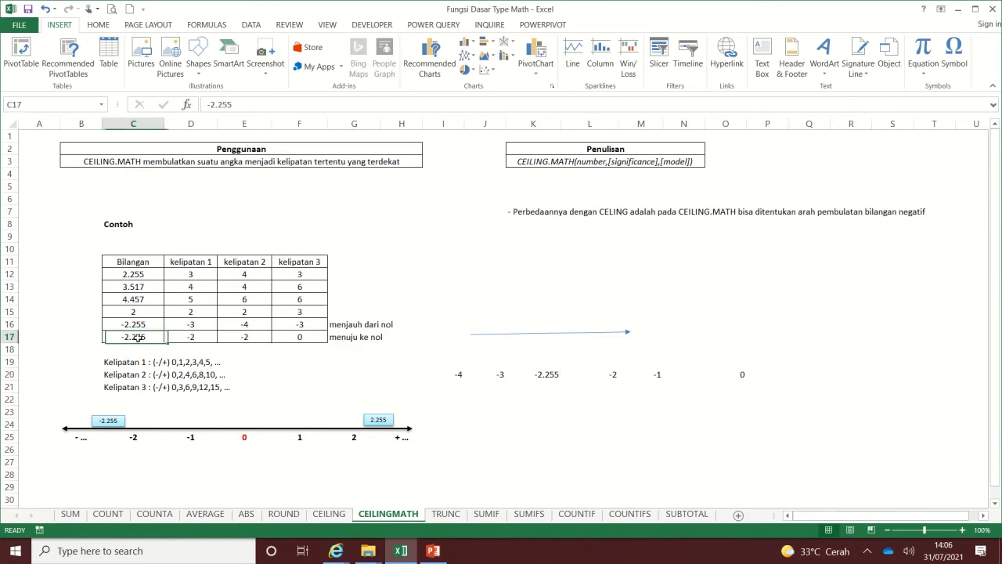
pyautogui.click(212, 104)
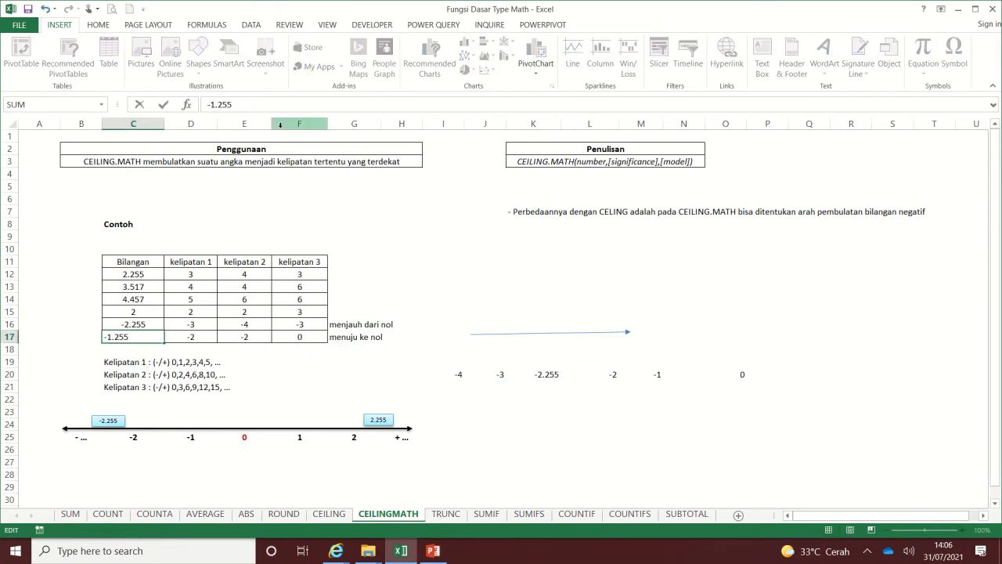
pyautogui.press('Return')
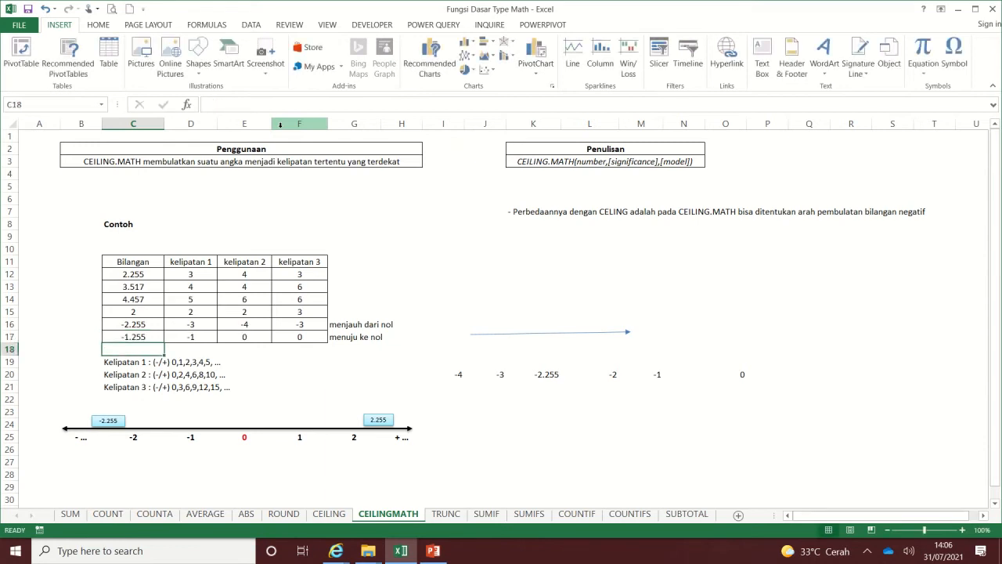
pyautogui.press('Up')
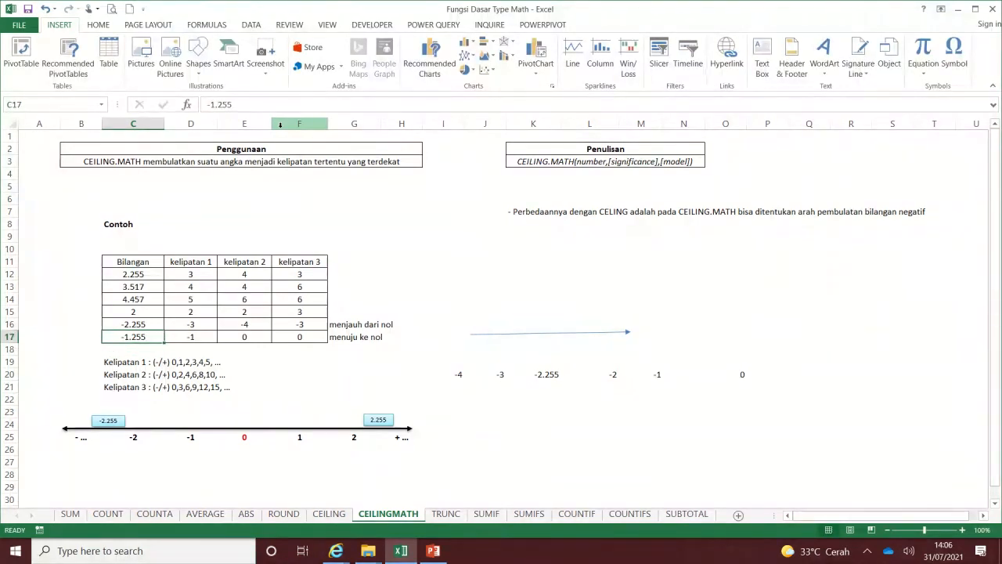
# - Examine the CEILING.MATH formulas and results across D17, E17 and F17 for the number in C17
pyautogui.press('Right')
pyautogui.press('Right')
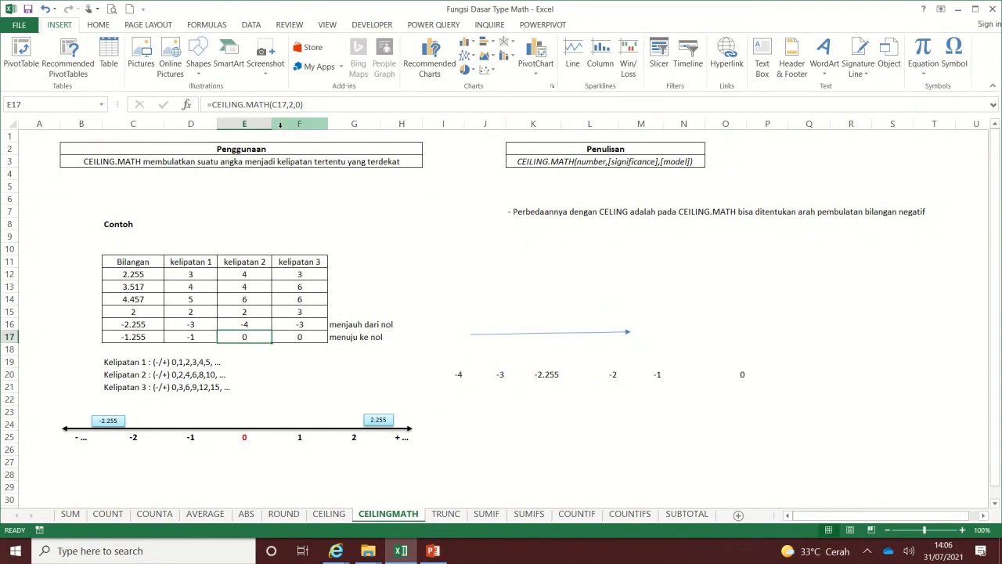
pyautogui.press('Right')
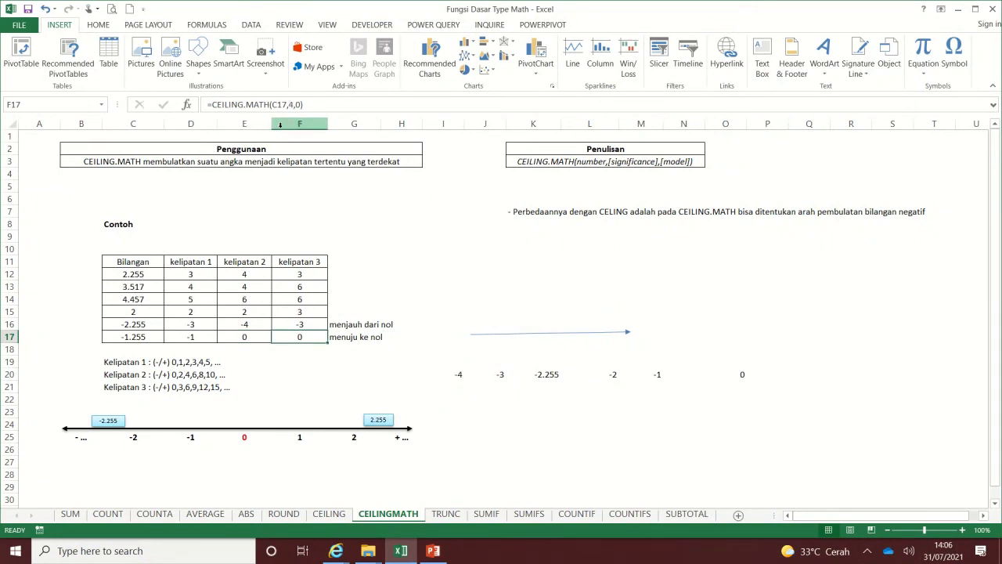
pyautogui.press('Left')
pyautogui.press('Left')
pyautogui.press('Left')
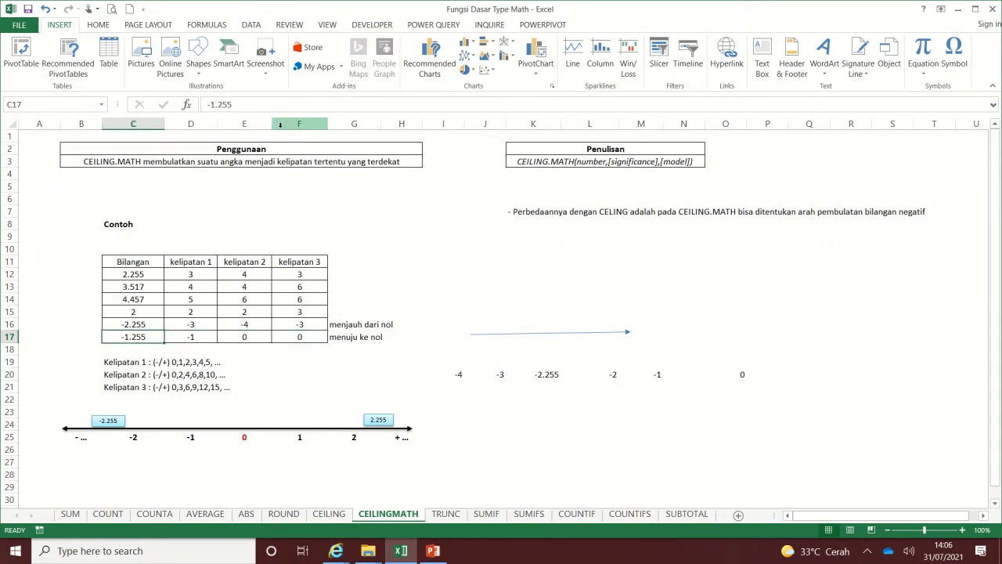
# - Set the number in C17 back to -2.255
pyautogui.click(222, 101)
pyautogui.hotkey('shift', 'Left')
pyautogui.write('2')
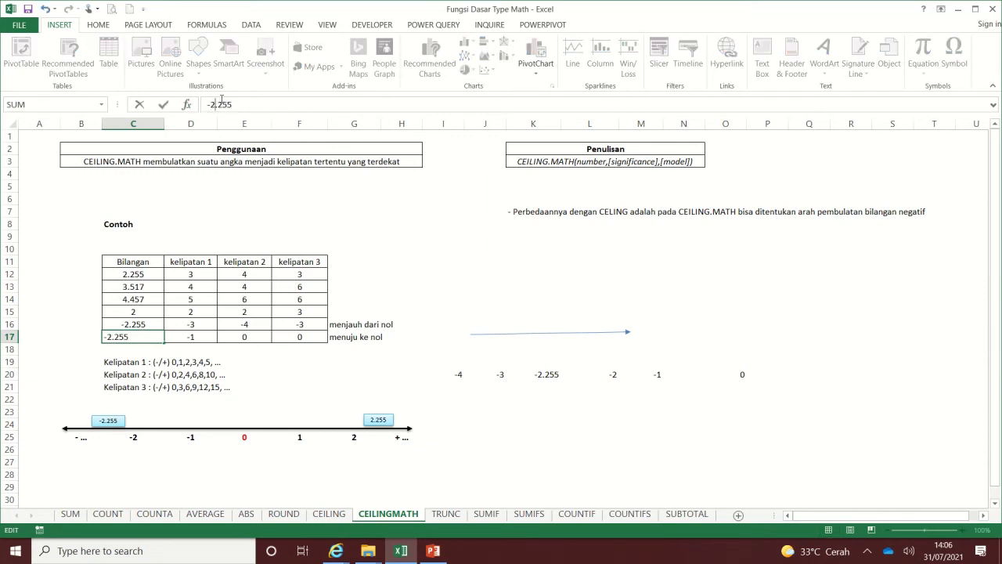
pyautogui.press('Return')
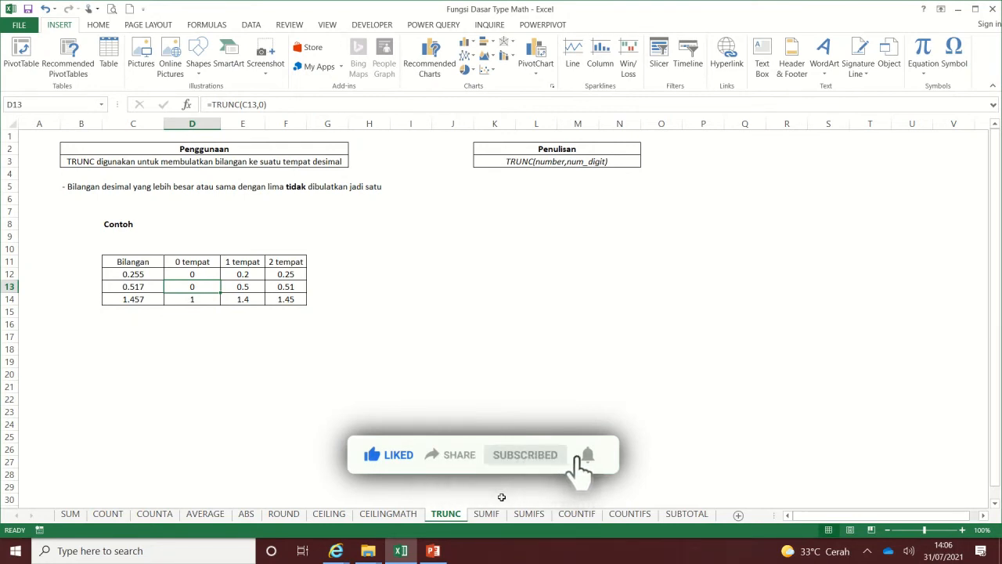
# - On the TRUNC sheet, review the syntax in K3, the rounding note in B5 and the first sample number in C12
pyautogui.click(587, 171)
pyautogui.click(561, 162)
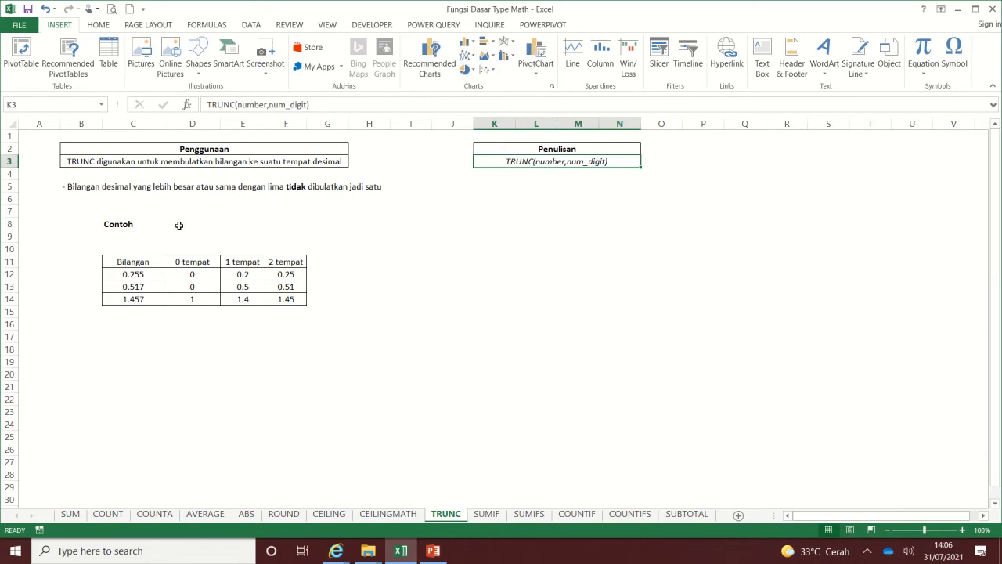
pyautogui.click(80, 188)
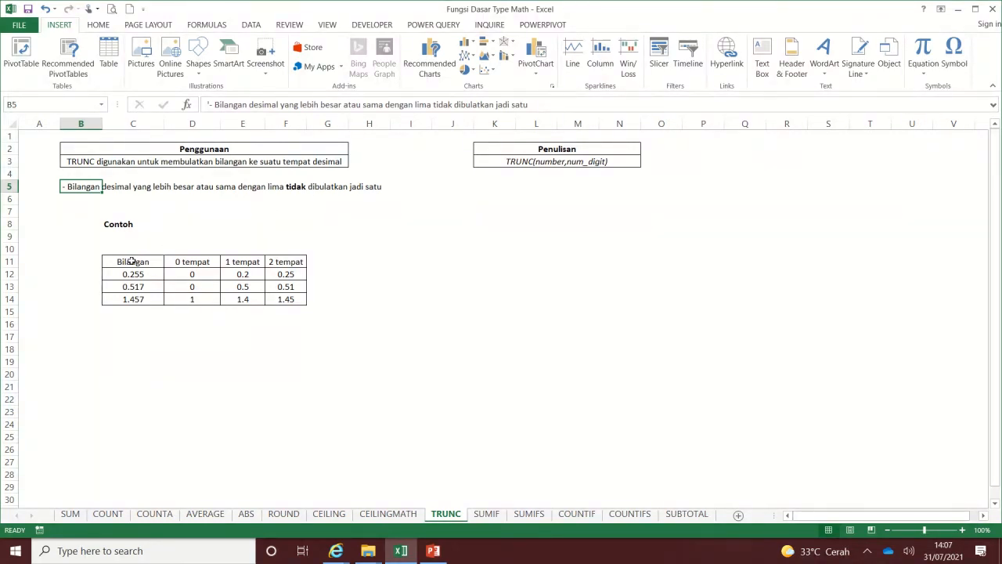
pyautogui.moveTo(131, 262); pyautogui.dragTo(131, 274)
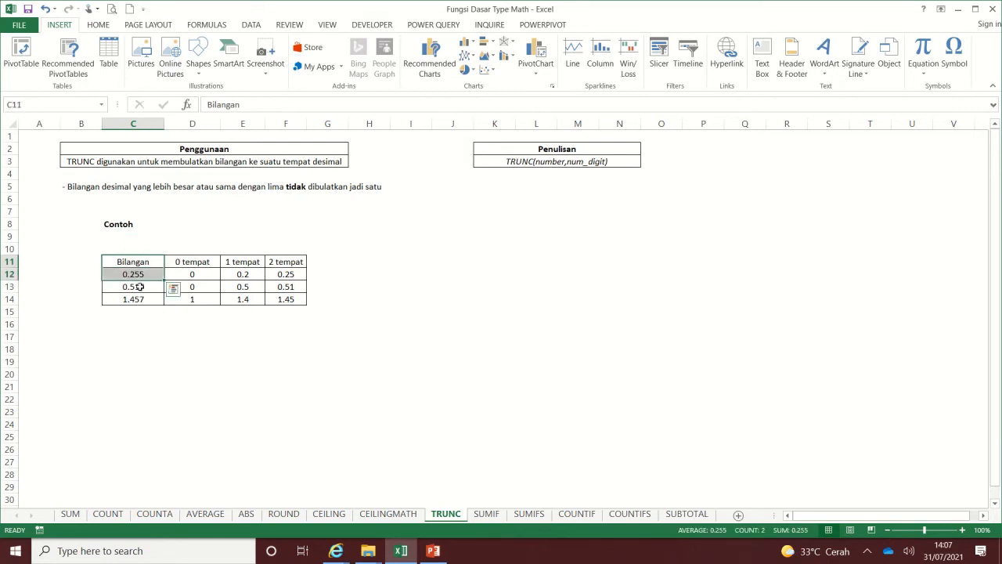
pyautogui.click(138, 274)
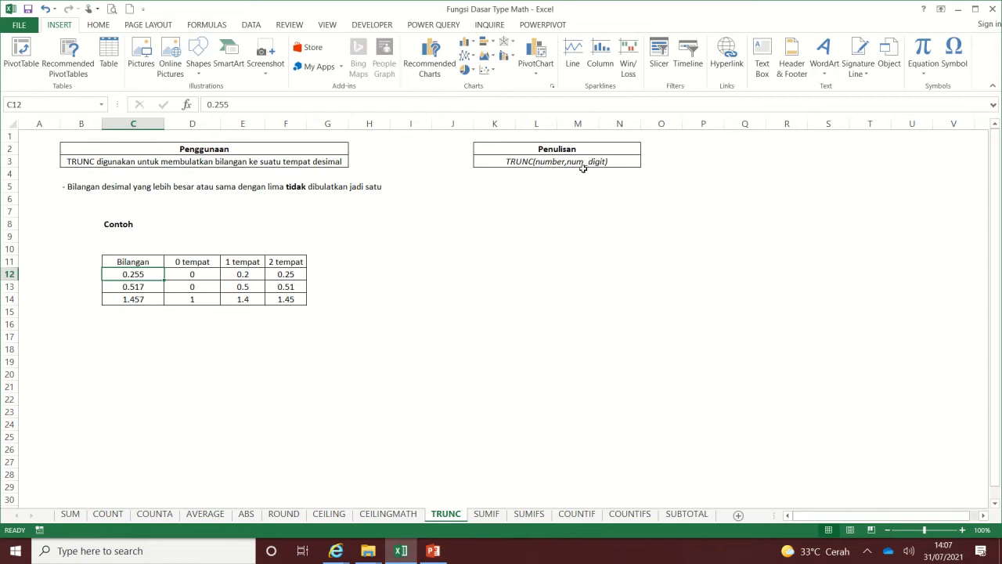
# - Examine the TRUNC formulas for zero, one and two decimal places in D12, E12 and F12
pyautogui.click(200, 276)
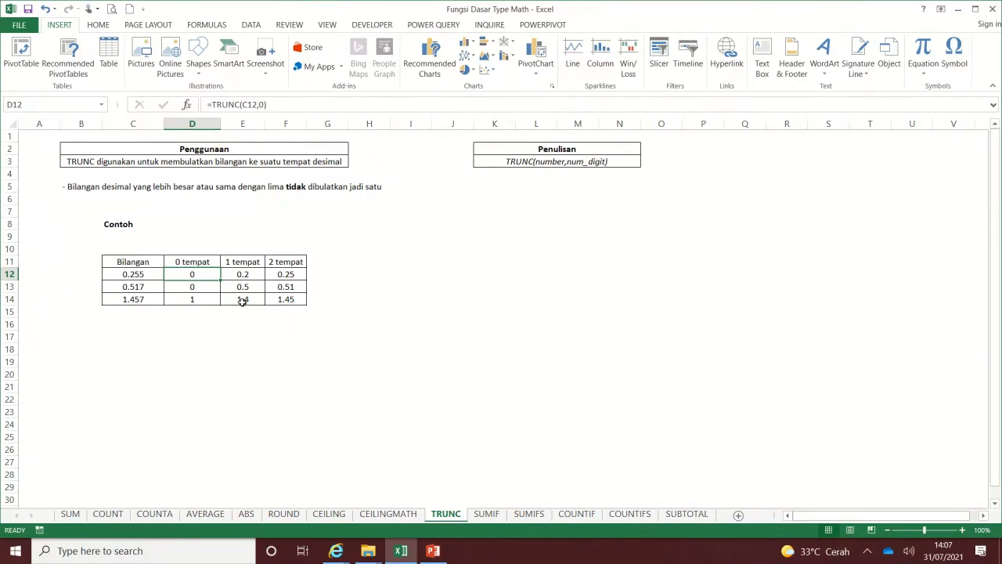
pyautogui.press('Right')
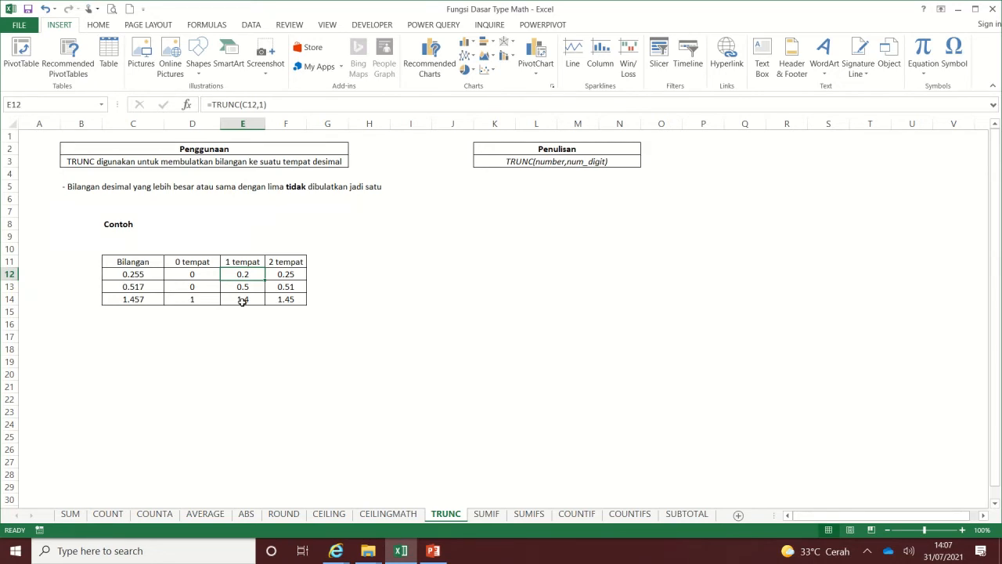
pyautogui.press('Right')
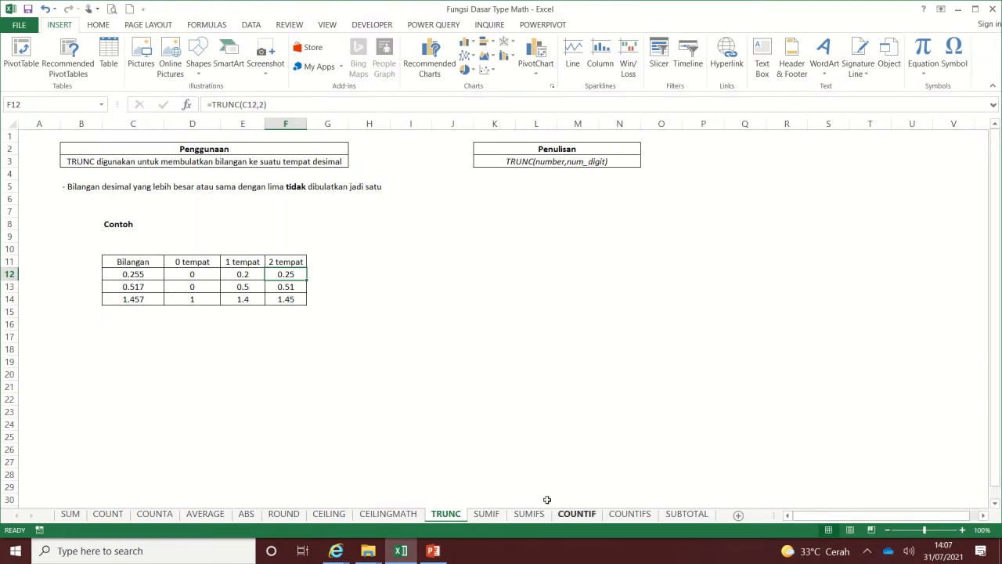
# - On the SUMIF sheet, review the syntax in K3 and the Item and Total Jual summary table in I9:J12
pyautogui.click(486, 514)
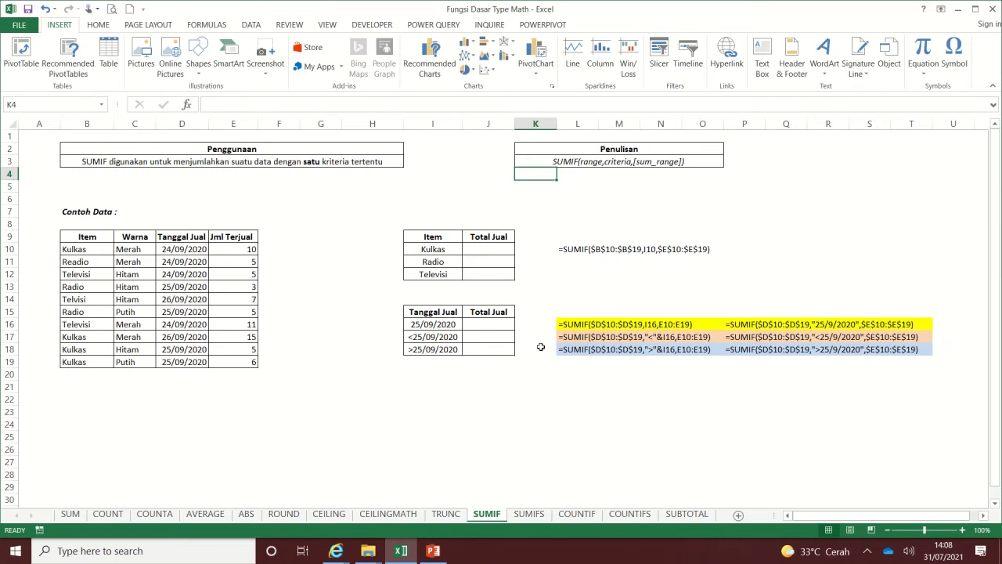
pyautogui.click(615, 161)
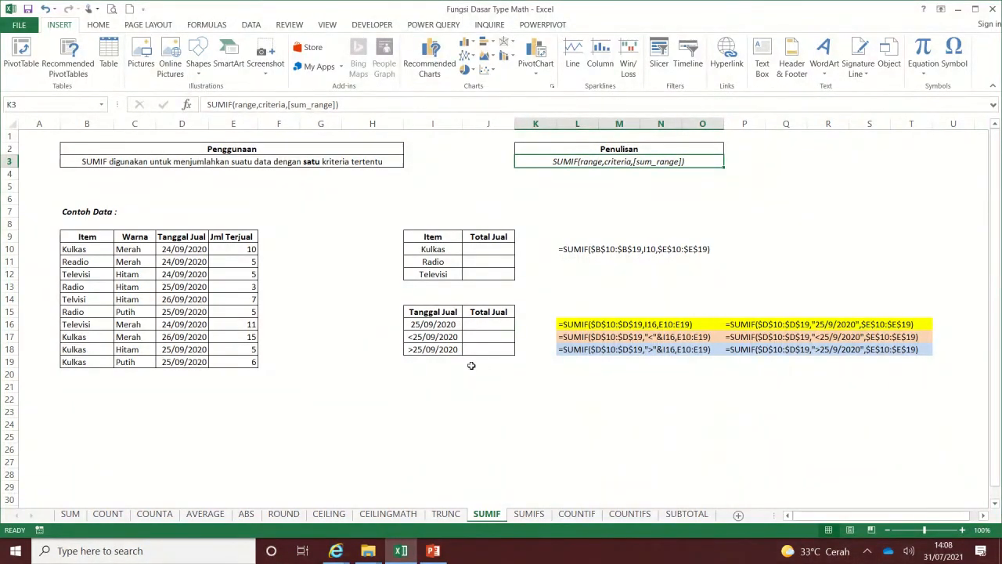
pyautogui.moveTo(439, 238); pyautogui.dragTo(487, 271)
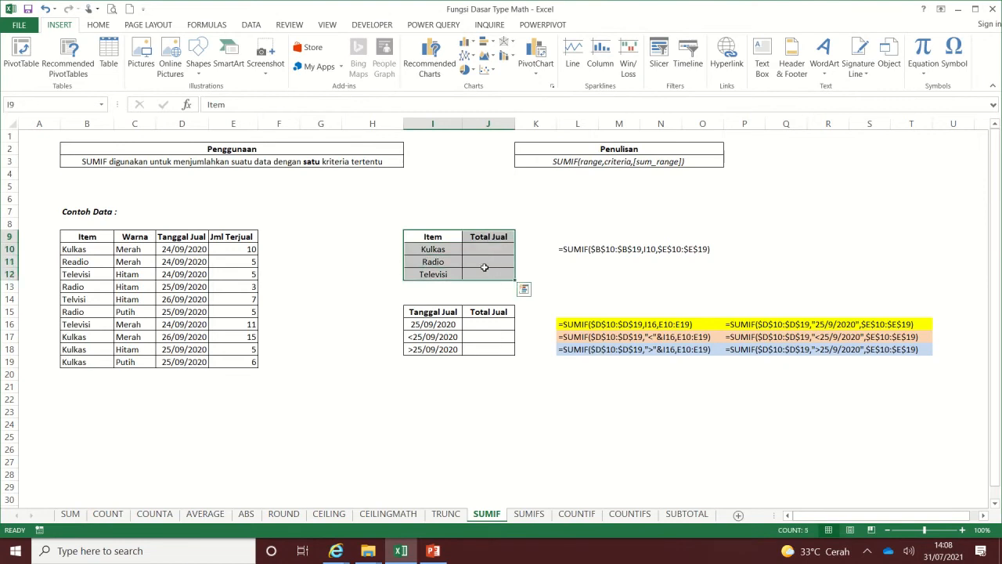
pyautogui.click(448, 250)
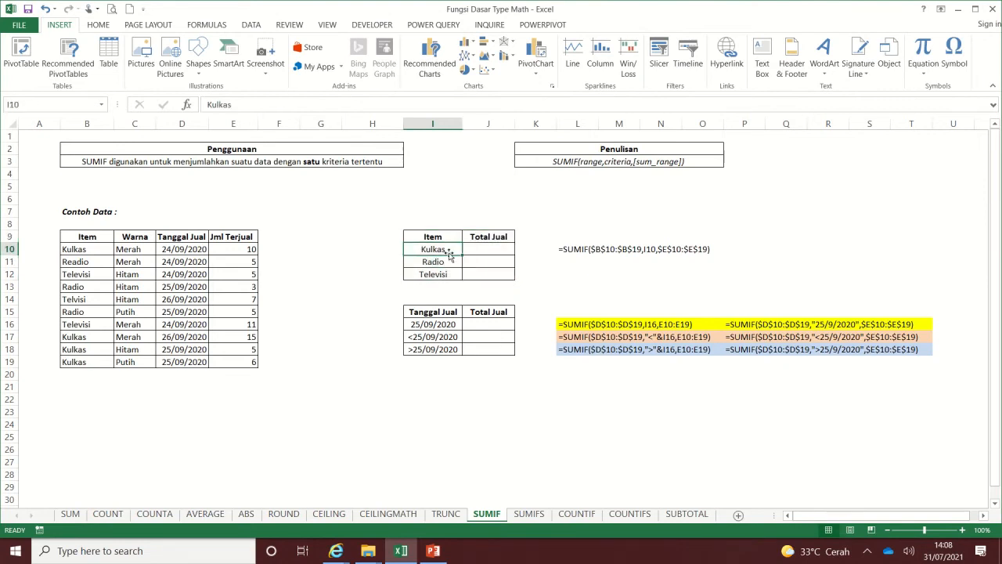
pyautogui.click(477, 250)
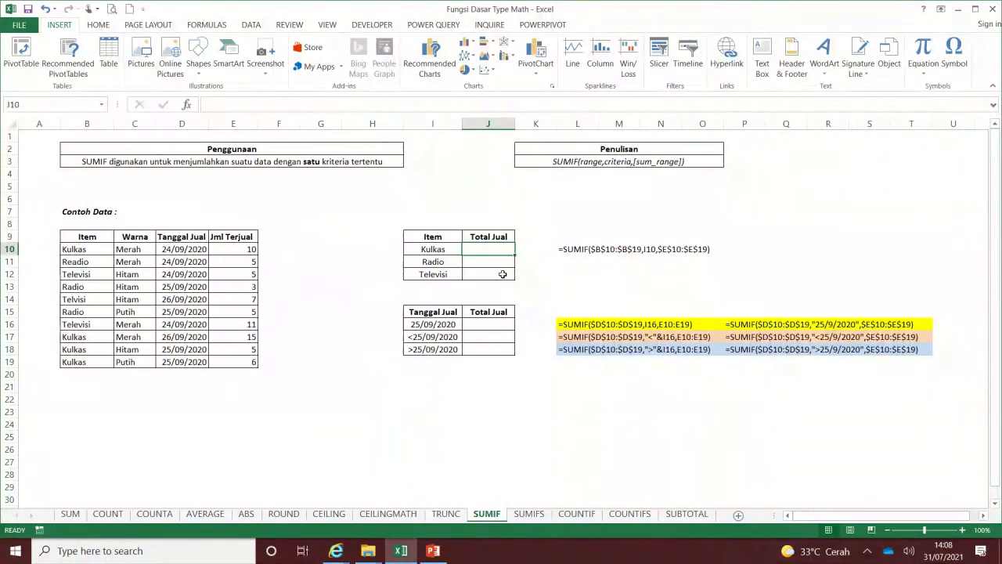
pyautogui.click(502, 274)
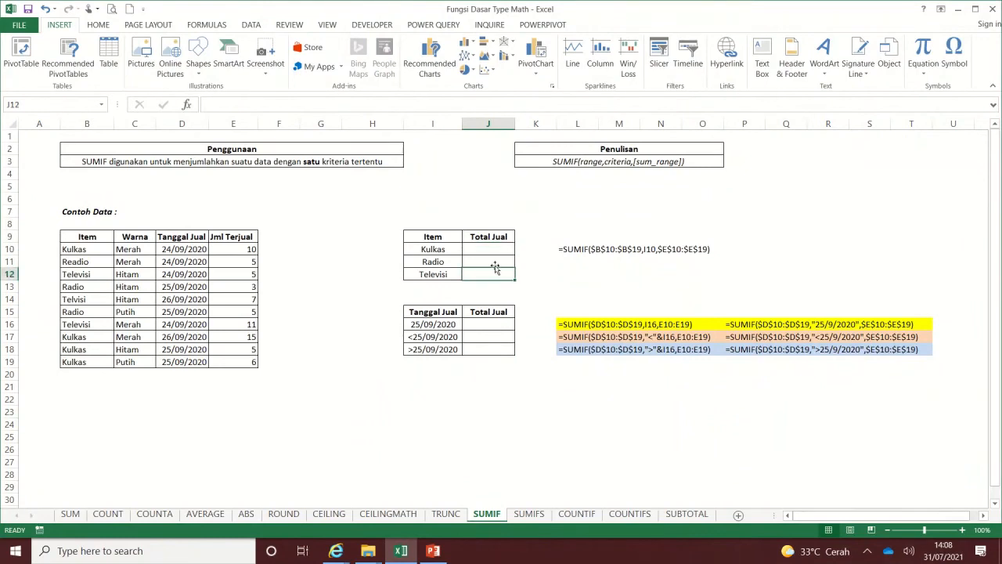
# - Enter =SUMIF($B$10:$B$19,I10,$E$10:$E$19) in J10 to total the Kulkas sales
pyautogui.click(491, 249)
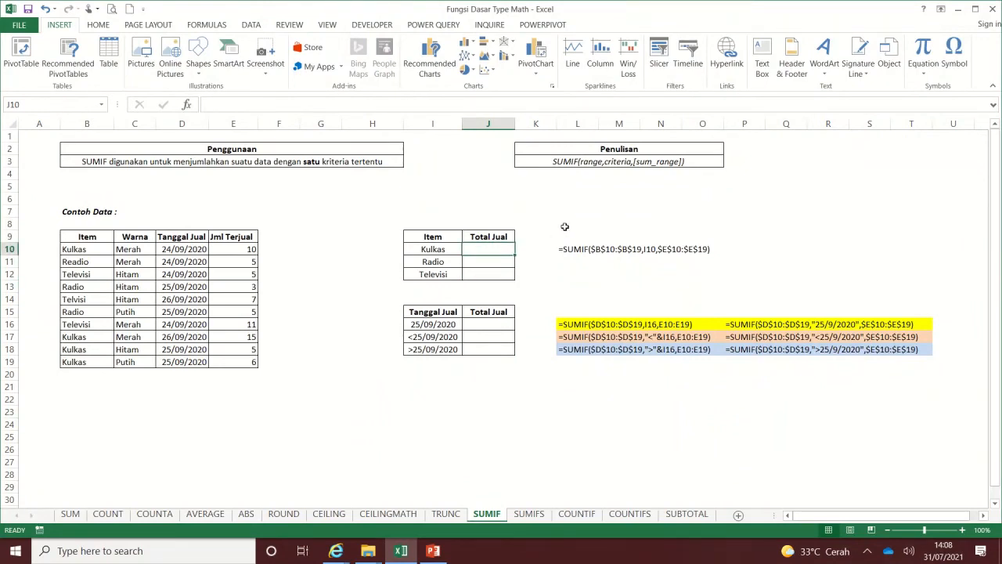
pyautogui.write('=')
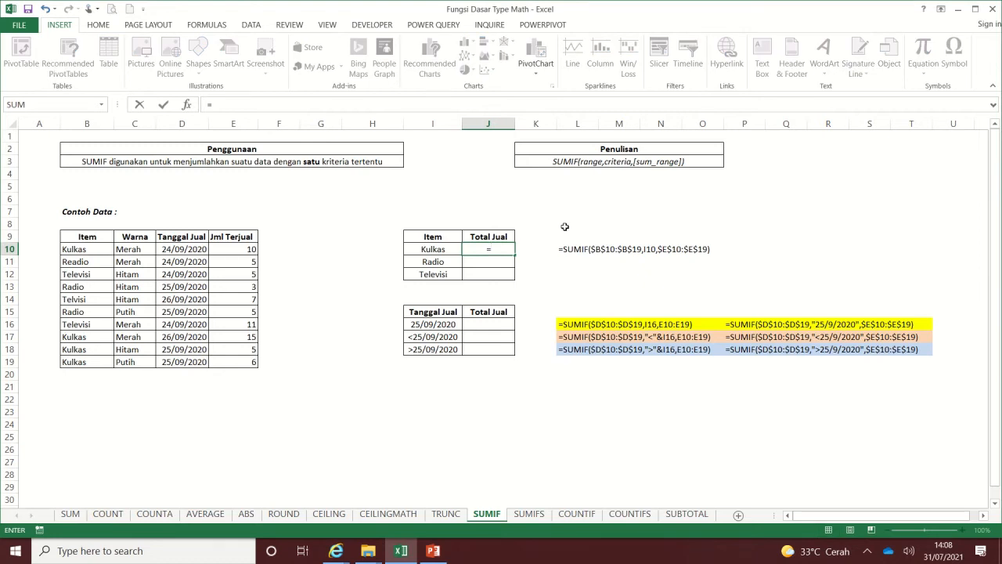
pyautogui.write('sumif')
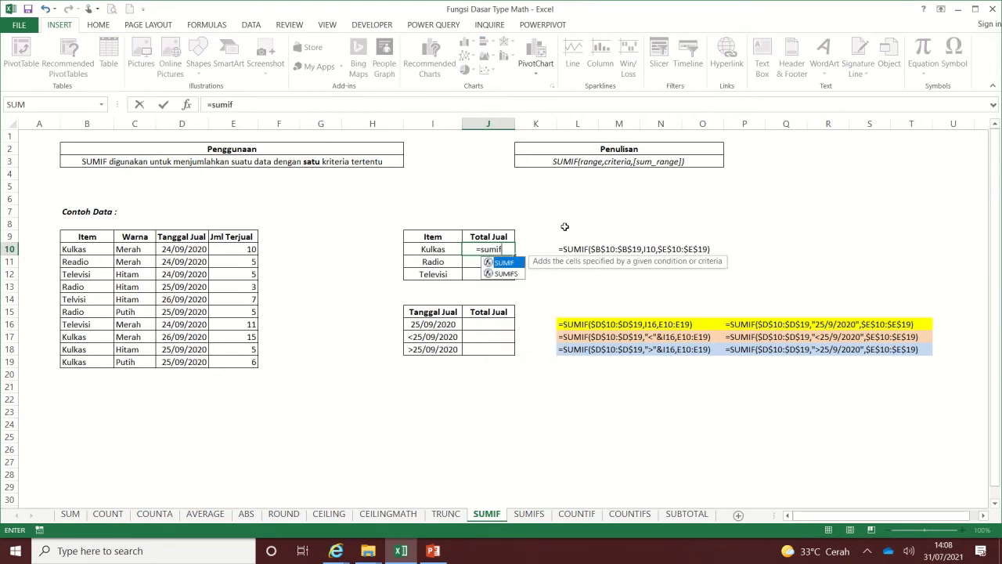
pyautogui.write('(')
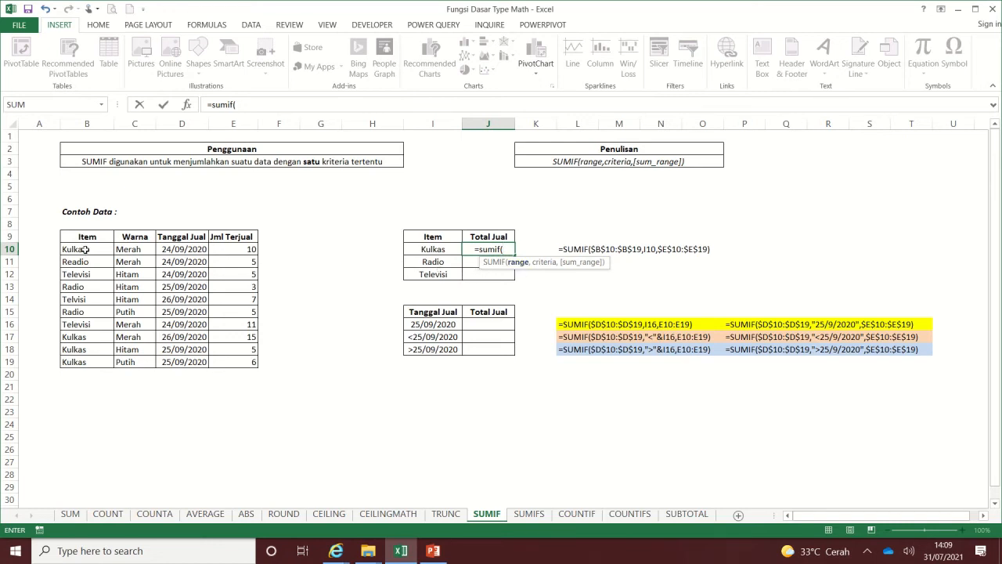
pyautogui.moveTo(85, 249); pyautogui.dragTo(88, 361)
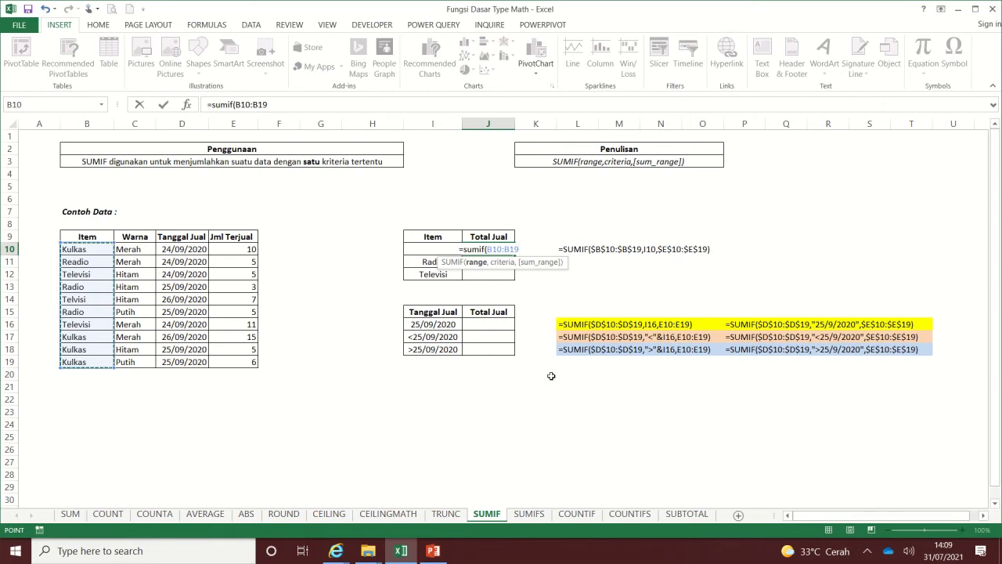
pyautogui.press('F4')
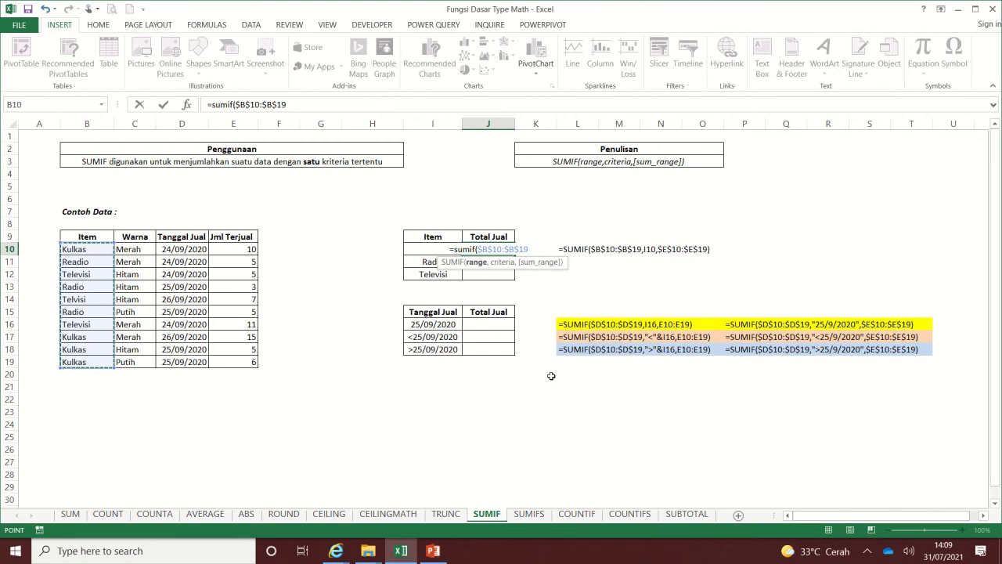
pyautogui.write(',')
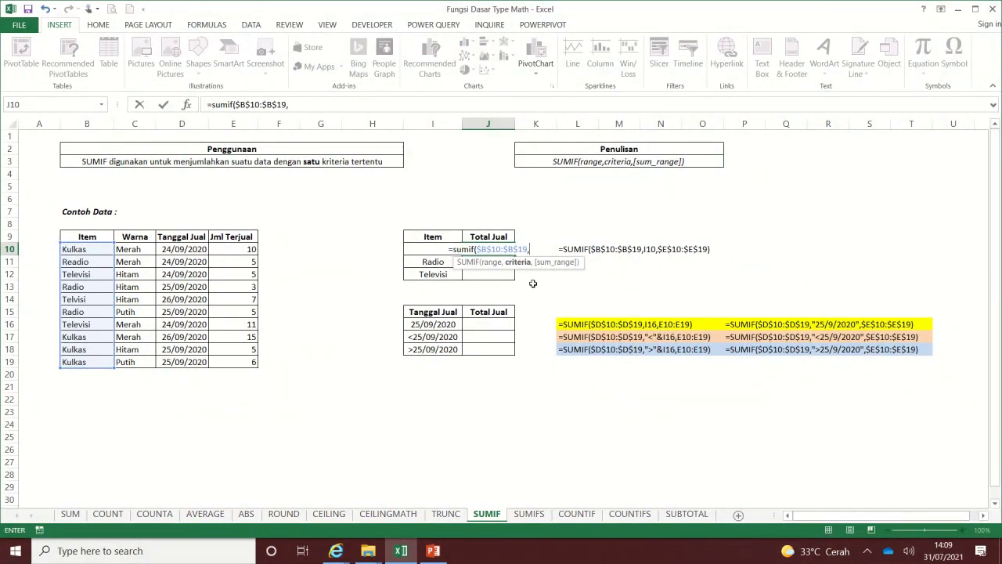
pyautogui.press('Left')
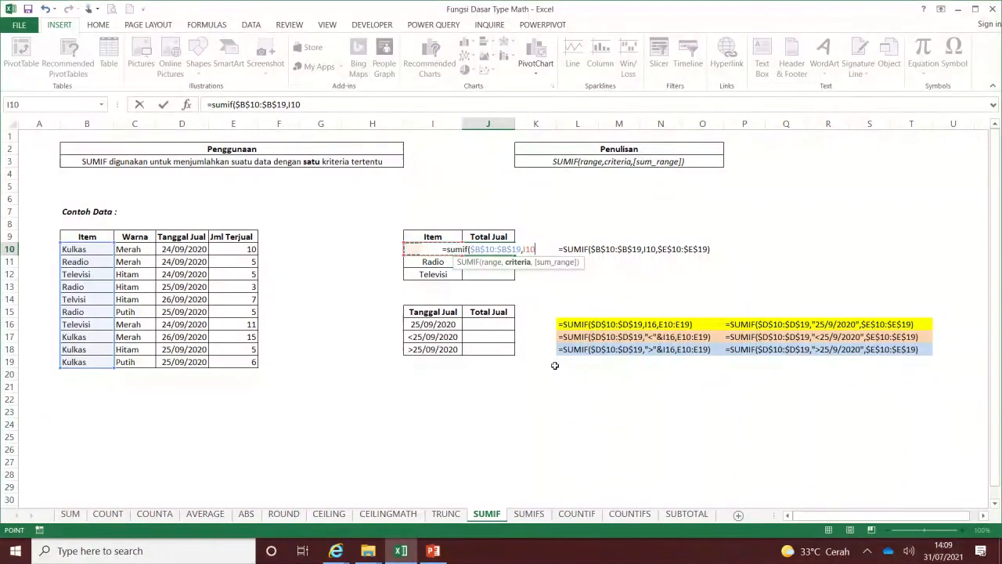
pyautogui.write(',')
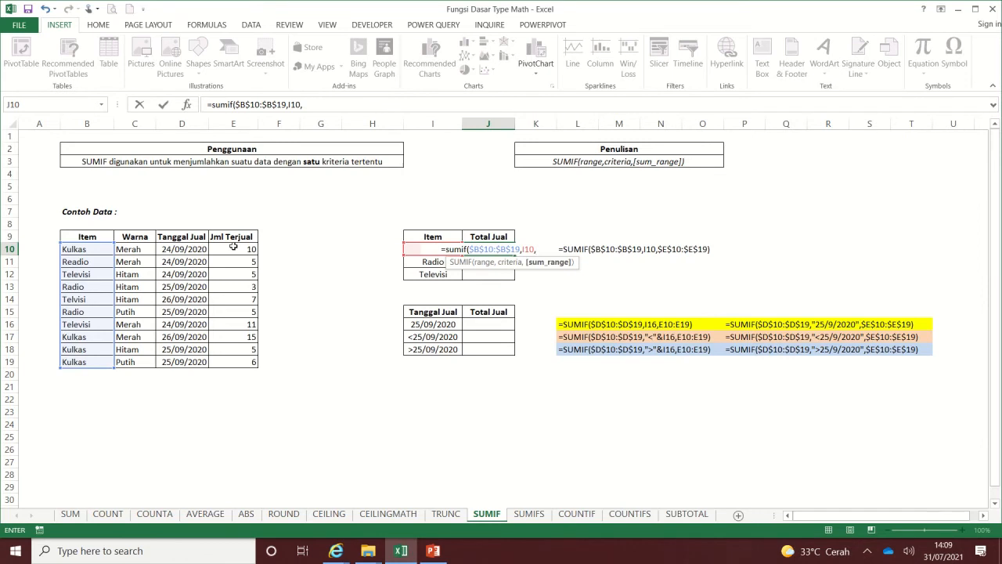
pyautogui.moveTo(233, 247); pyautogui.dragTo(238, 359)
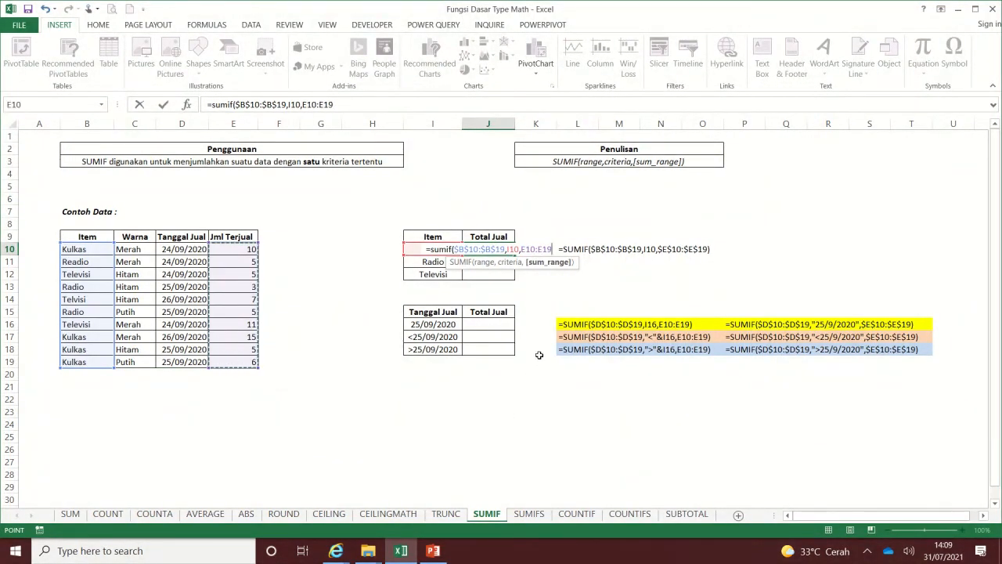
pyautogui.press('F4')
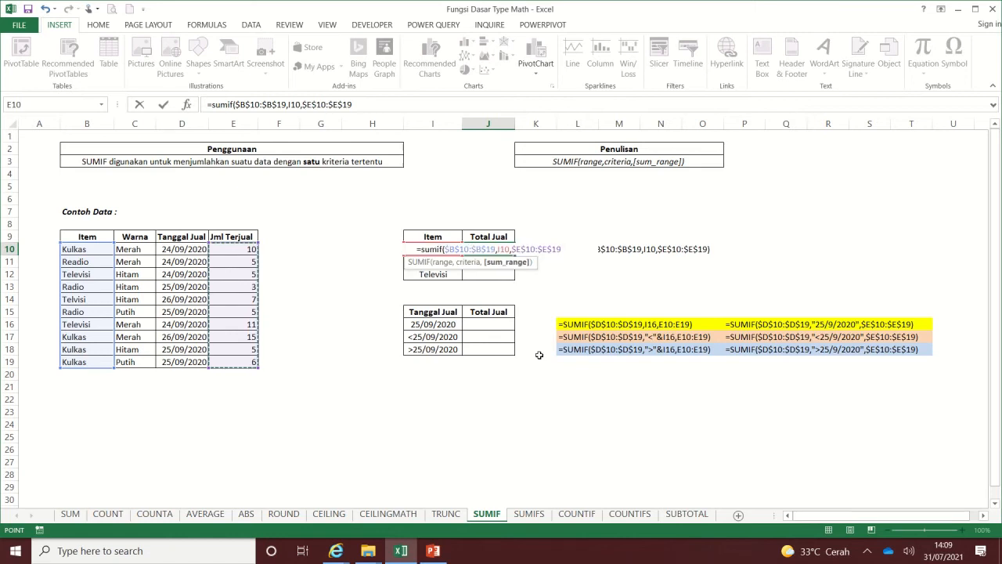
pyautogui.write(')')
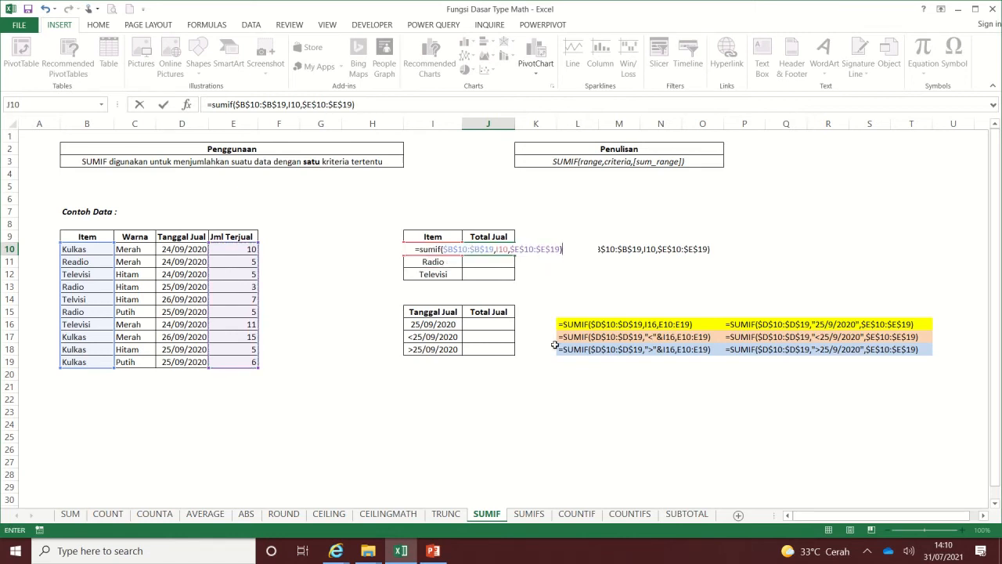
pyautogui.press('Return')
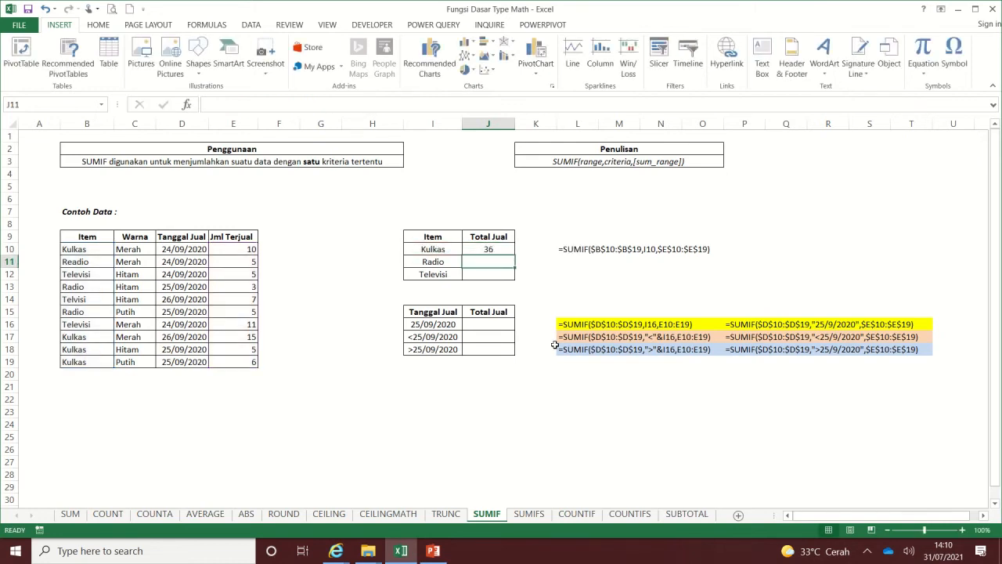
# - Copy the Kulkas SUMIF formula from J10 into J11:J12 for Radio and Televisi
pyautogui.press('Up')
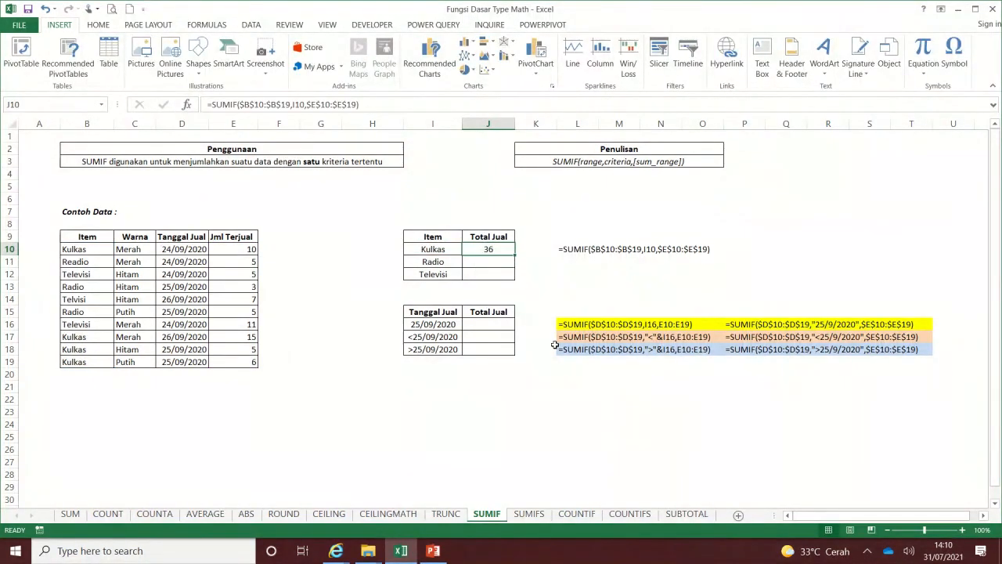
pyautogui.hotkey('ctrl', 'c')
pyautogui.press('Down')
pyautogui.hotkey('shift', 'Down')
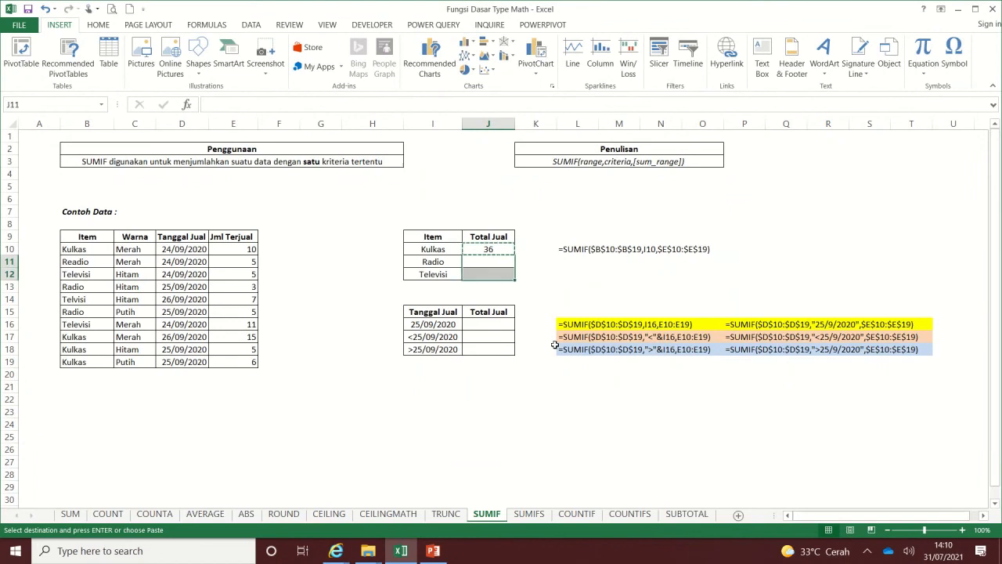
pyautogui.hotkey('ctrl', 'v')
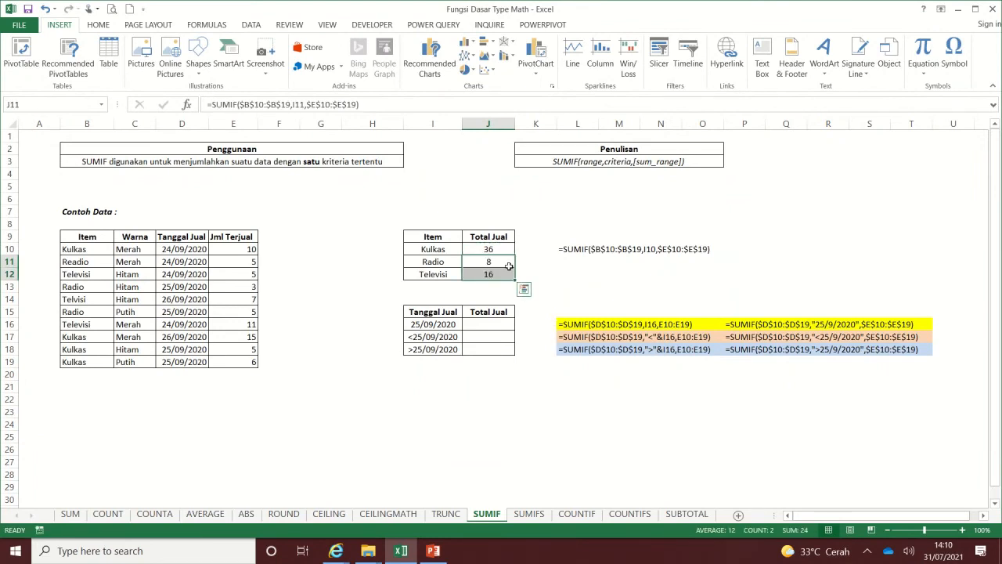
# - Check the Kulkas and Radio totals against the sums of their sold quantities, E10 with E17:E19 and E11 with E13 and E15
pyautogui.press('Up')
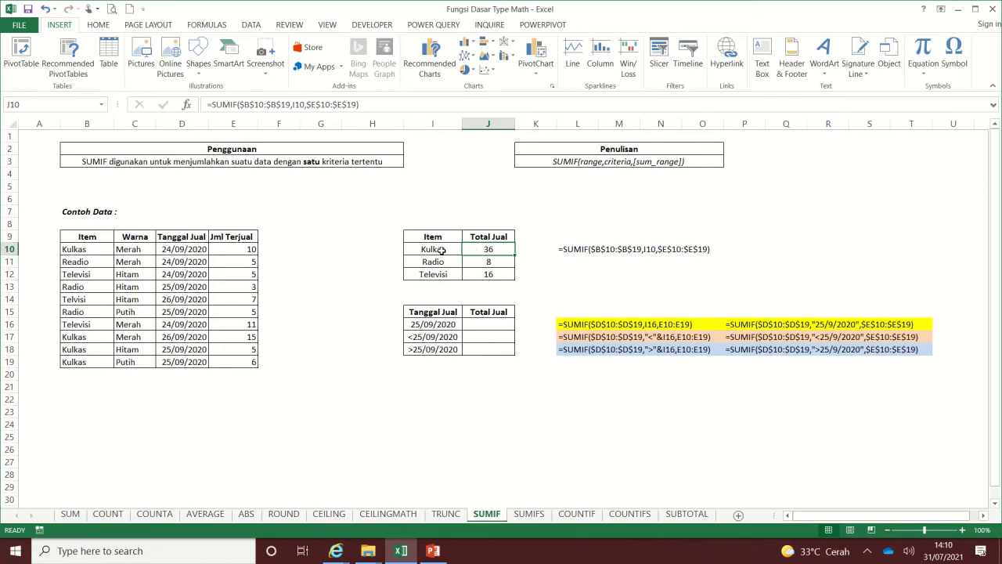
pyautogui.click(237, 247)
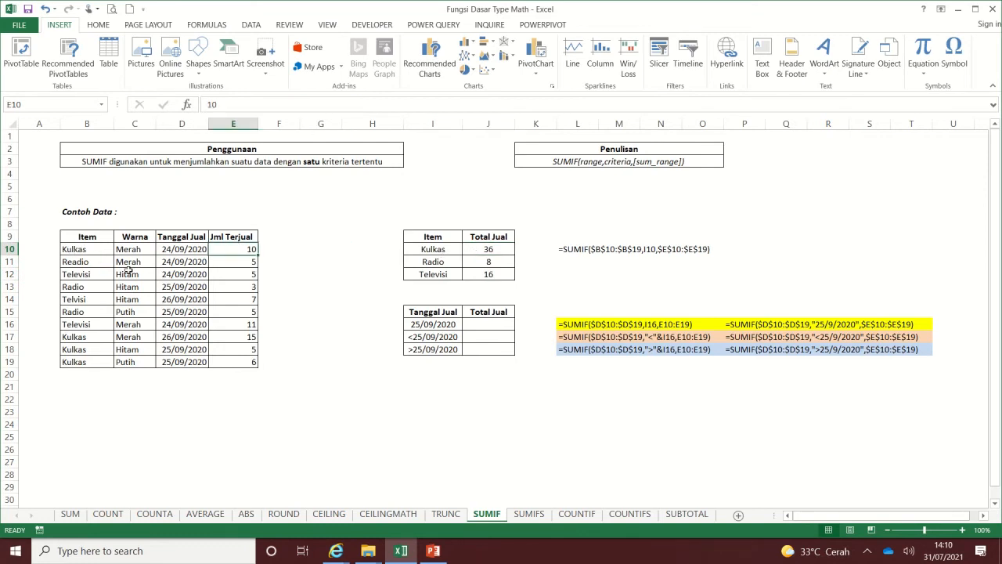
pyautogui.keyDown('ctrl'); pyautogui.moveTo(246, 338); pyautogui.dragTo(246, 361); pyautogui.keyUp('ctrl')
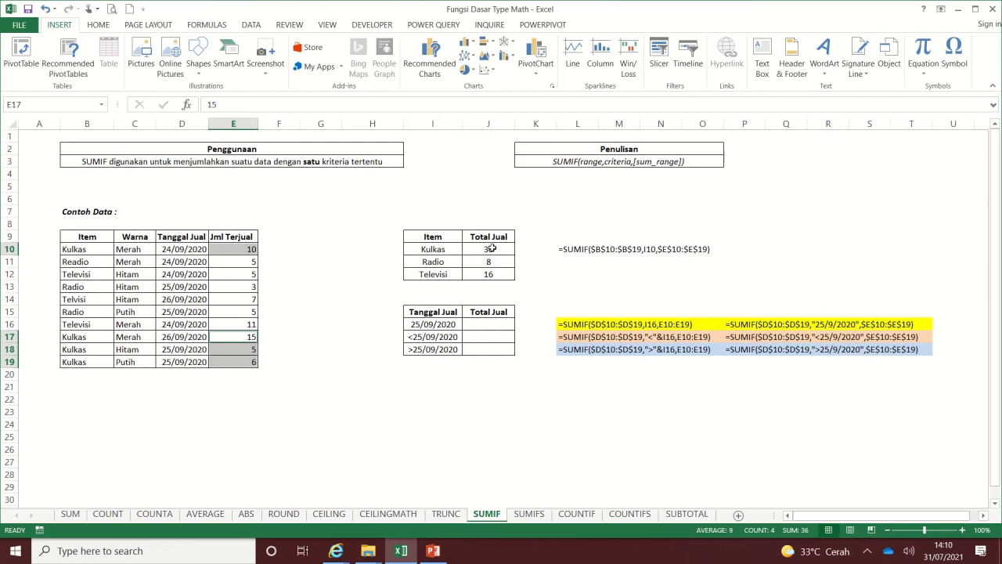
pyautogui.click(229, 261)
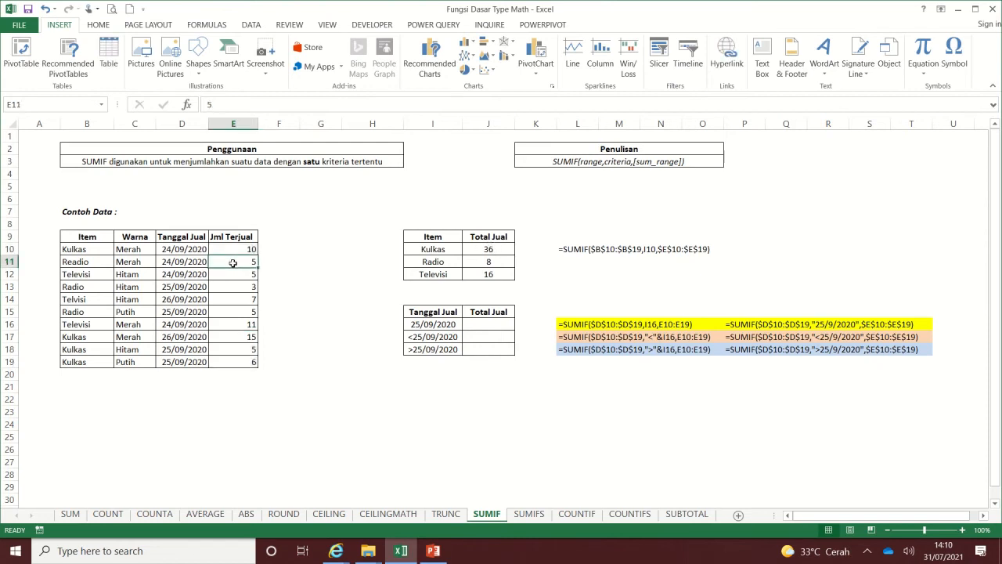
pyautogui.keyDown('ctrl'); pyautogui.click(239, 286); pyautogui.keyUp('ctrl')
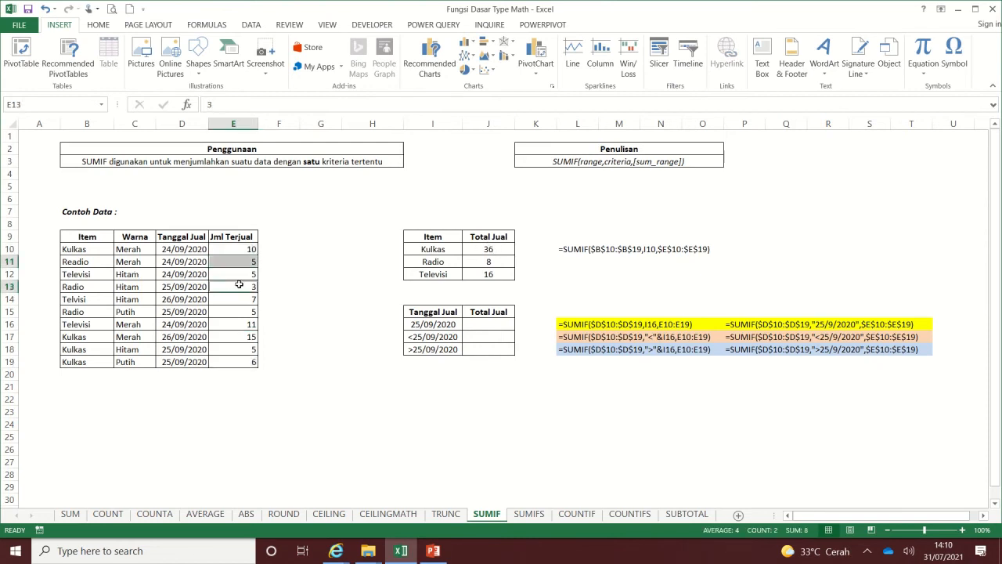
pyautogui.keyDown('ctrl'); pyautogui.click(251, 310); pyautogui.keyUp('ctrl')
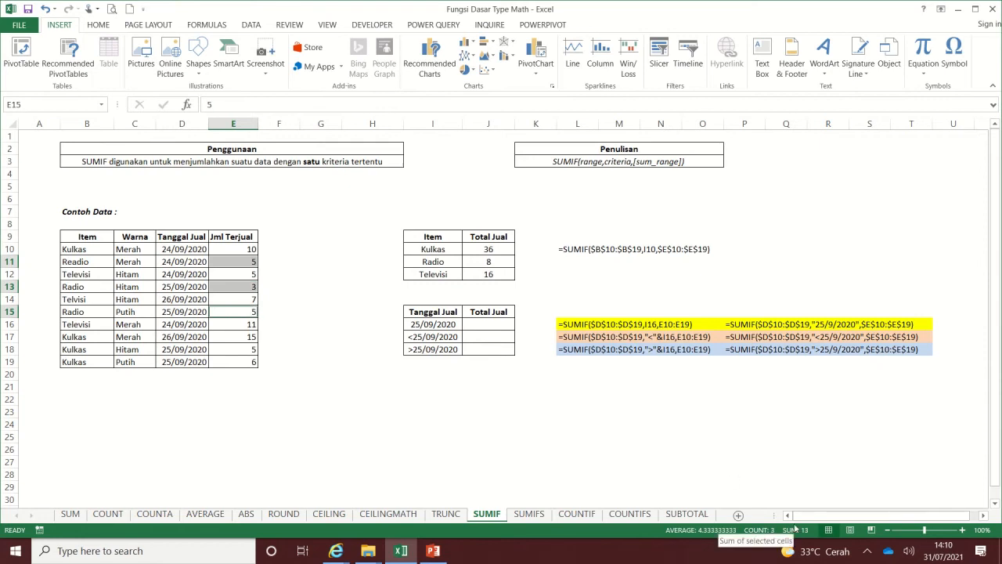
# - Correct the misspelled item name in B11 to Radio
pyautogui.click(74, 264)
pyautogui.doubleClick(75, 264)
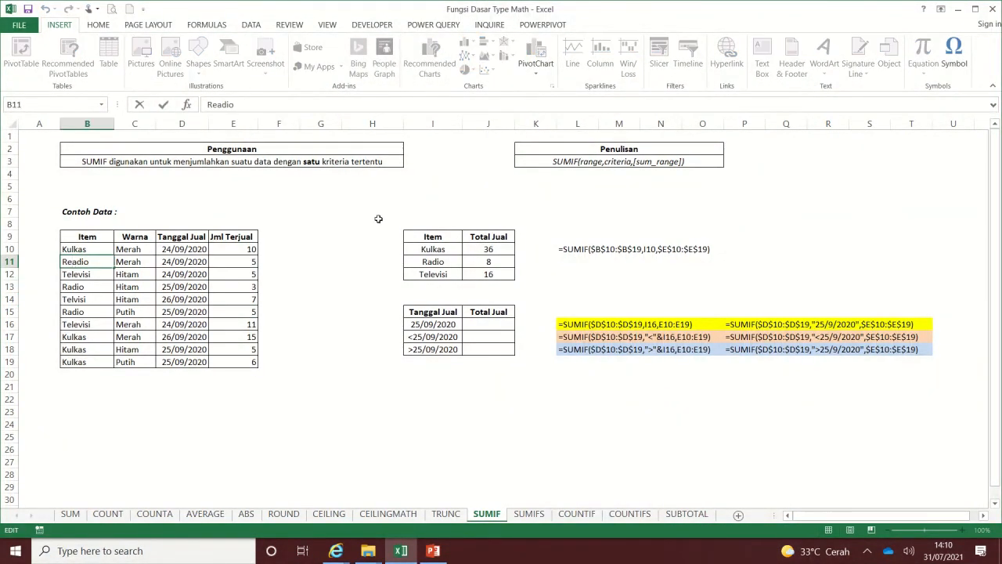
pyautogui.press('BackSpace')
pyautogui.press('Return')
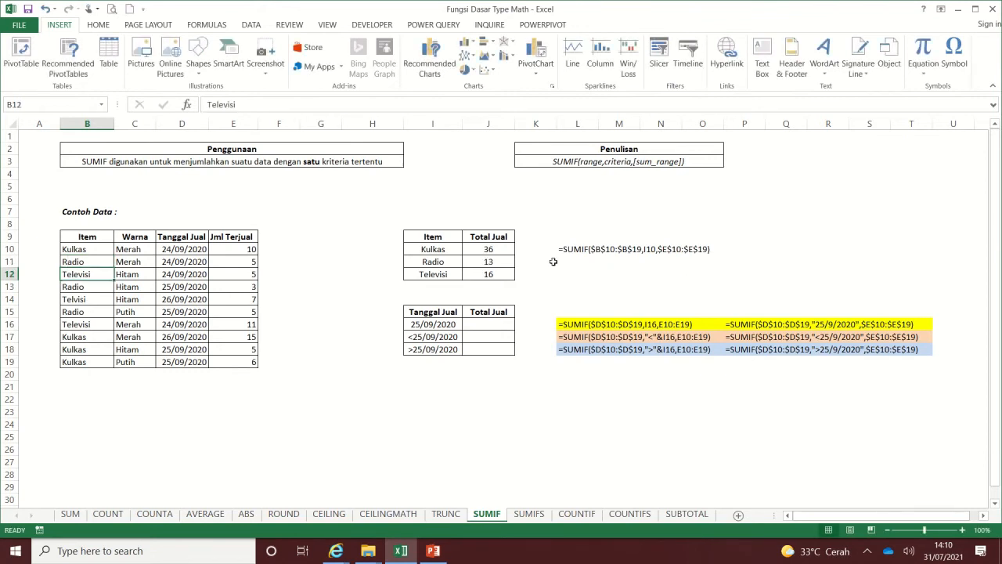
# - Recheck the Radio total against the quantities in E11, E13 and E15, and inspect the Televisi formula in J12
pyautogui.click(240, 263)
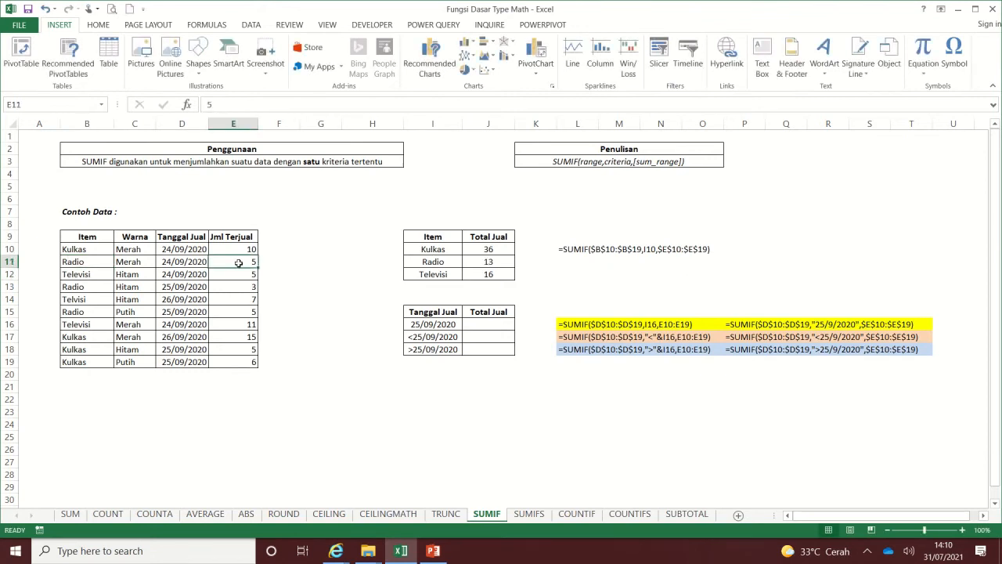
pyautogui.keyDown('ctrl'); pyautogui.click(248, 311); pyautogui.keyUp('ctrl')
pyautogui.keyDown('ctrl'); pyautogui.click(246, 288); pyautogui.keyUp('ctrl')
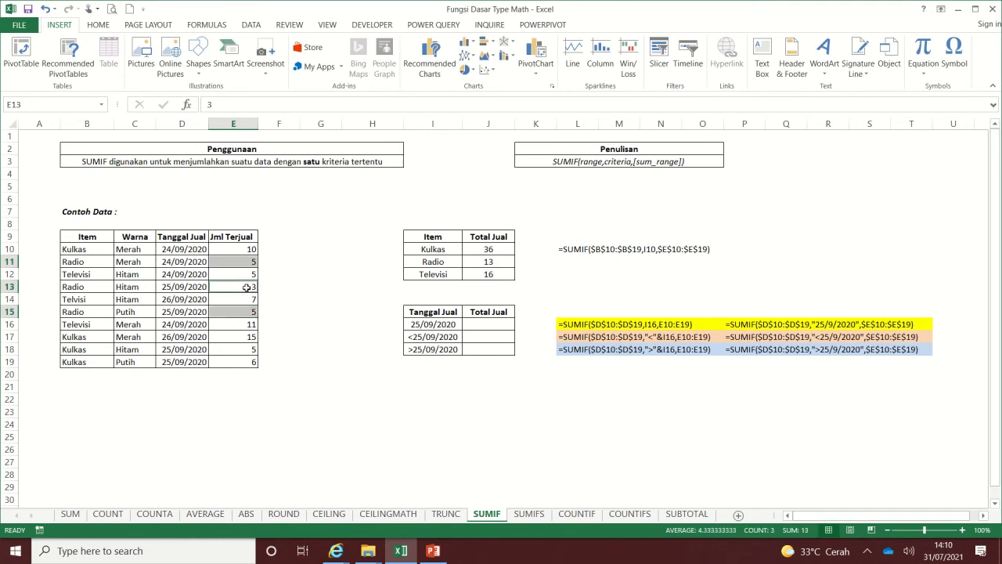
pyautogui.click(487, 272)
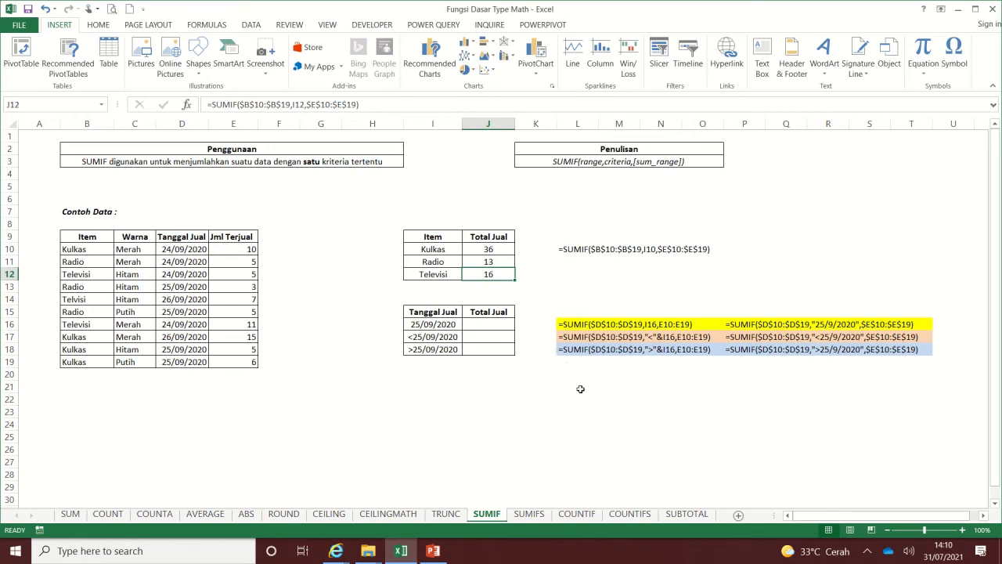
# - Enter =SUMIF($D$10:$D$19,I16,E10:E20) in J16 to total the quantities sold on the date in I16, following the sample formula in L16
pyautogui.click(478, 325)
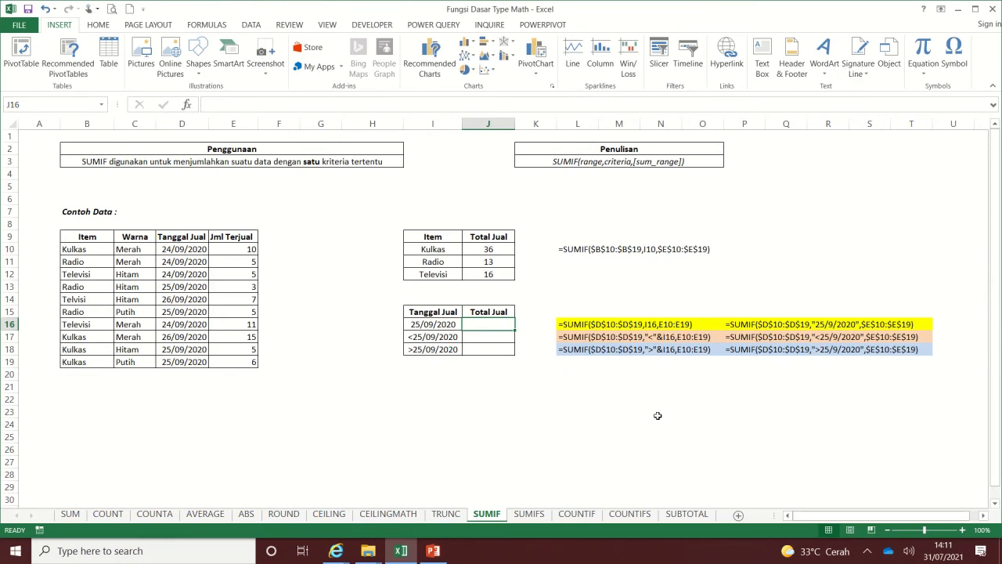
pyautogui.click(626, 324)
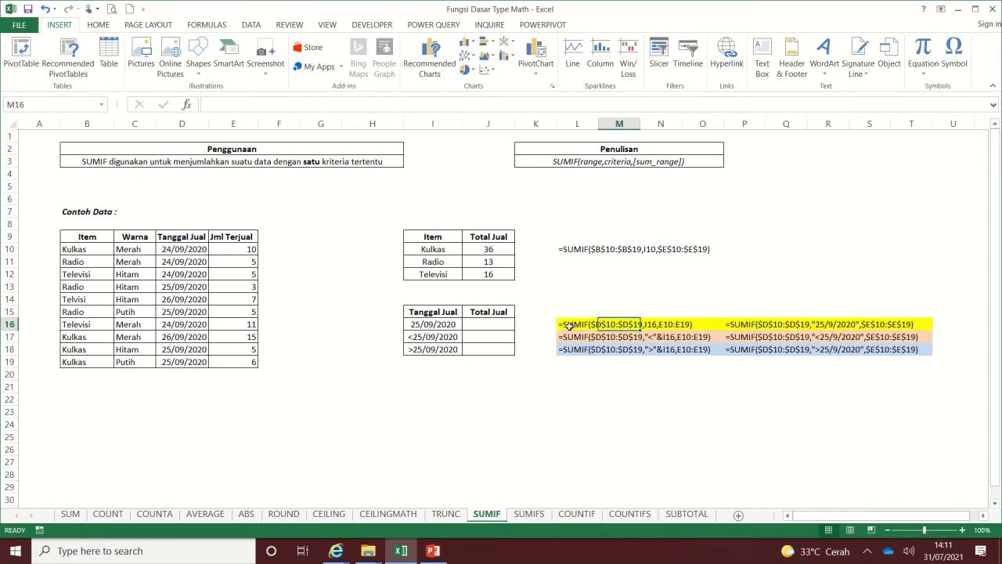
pyautogui.click(569, 324)
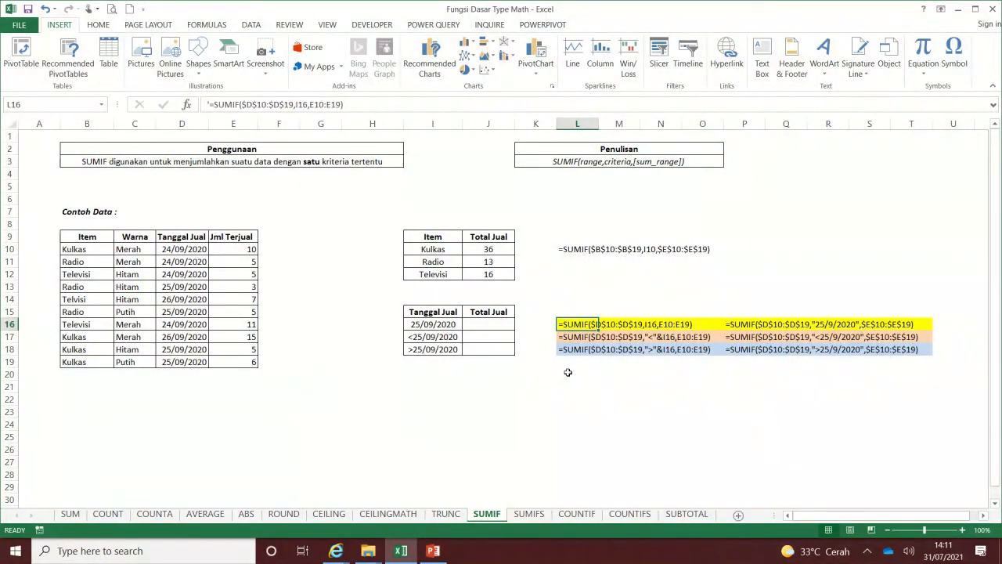
pyautogui.click(487, 322)
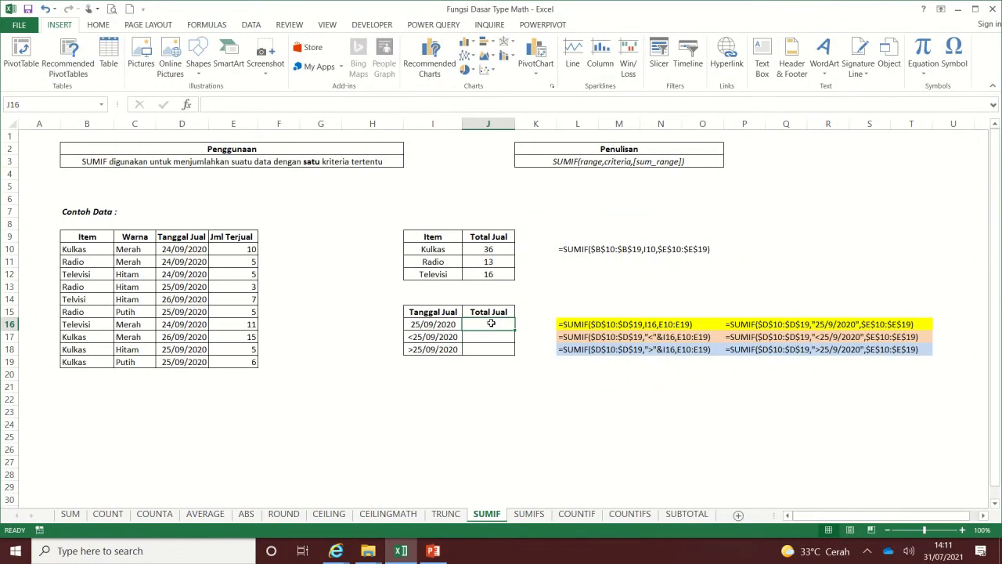
pyautogui.write('=')
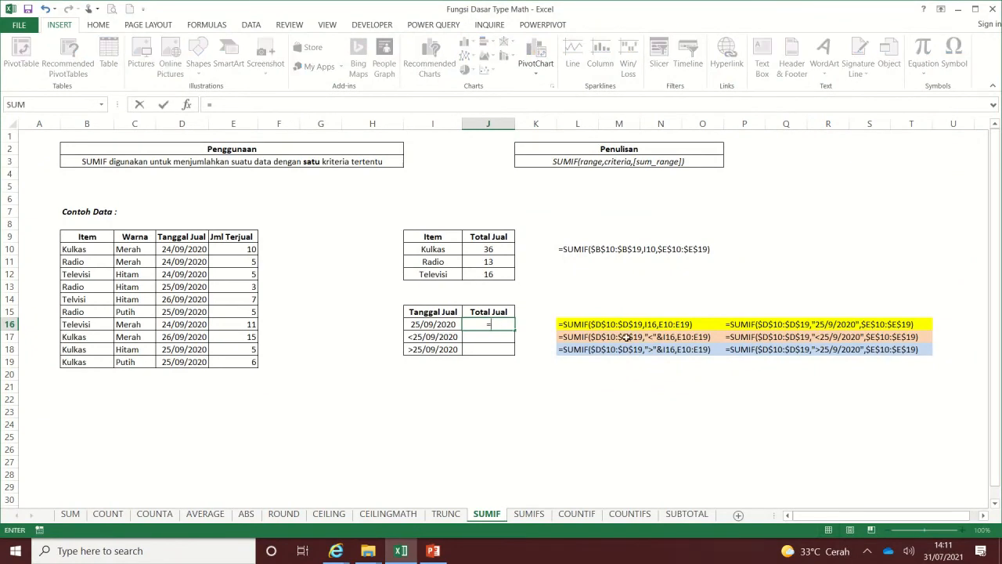
pyautogui.write('sumif(')
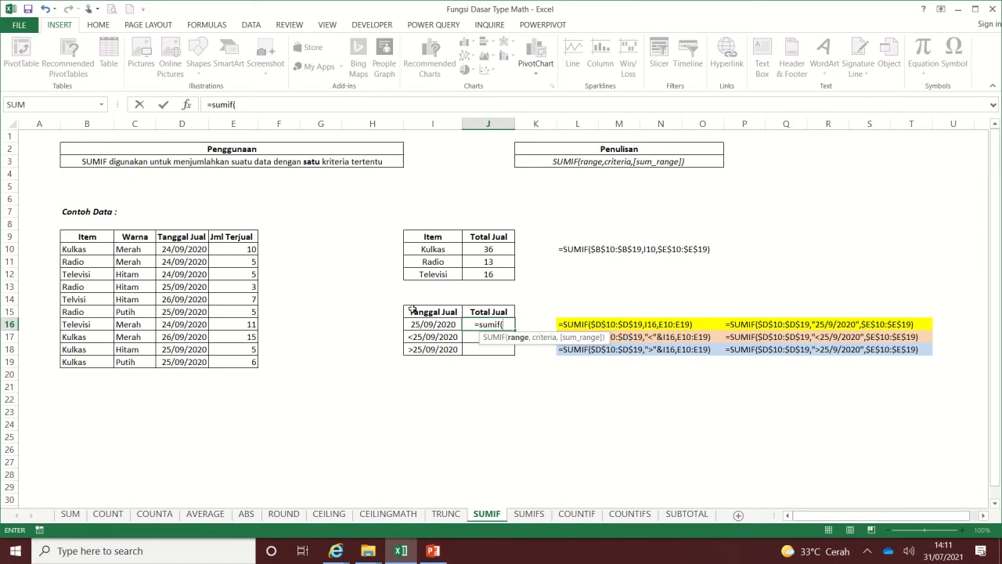
pyautogui.moveTo(202, 248); pyautogui.dragTo(189, 361)
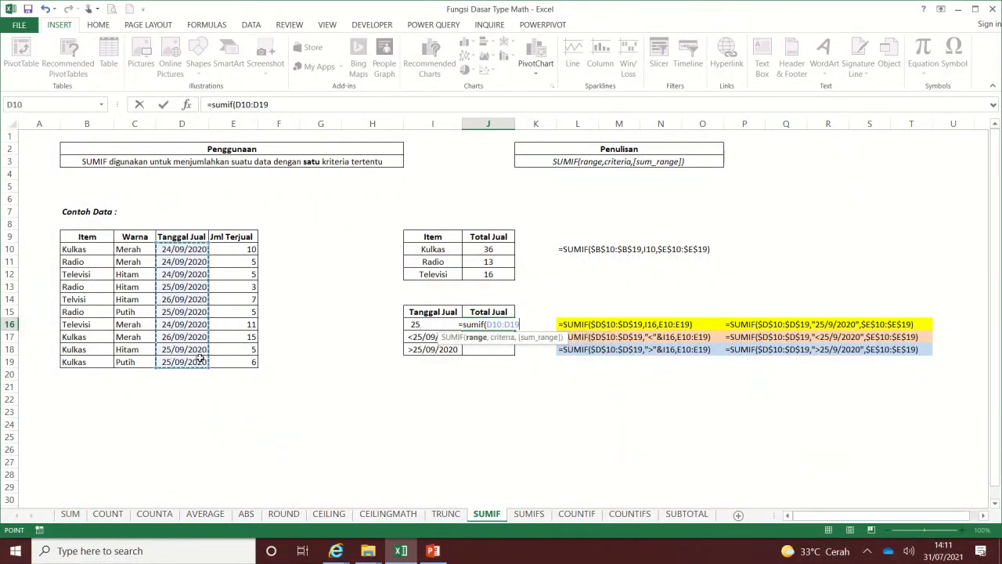
pyautogui.press('F4')
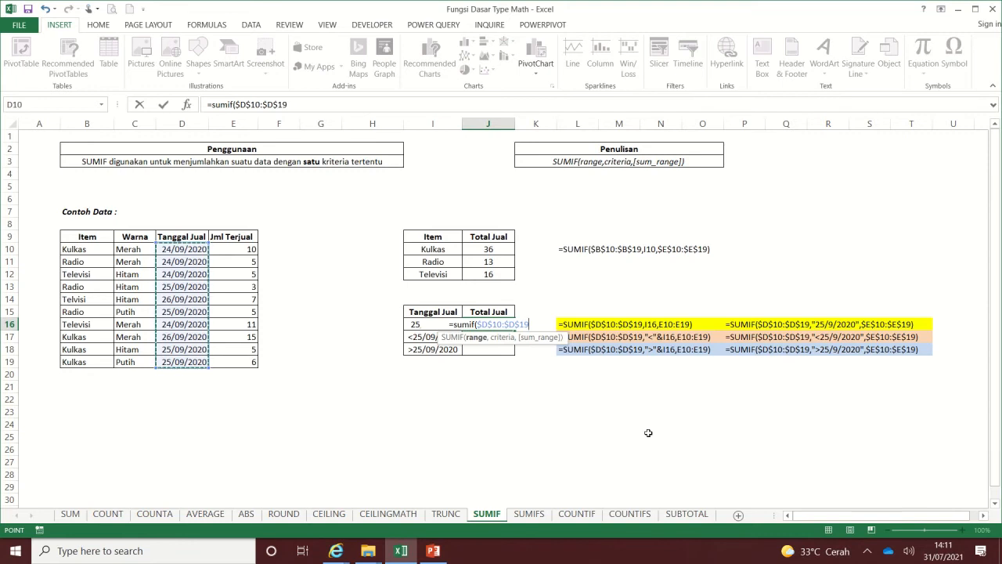
pyautogui.write(',')
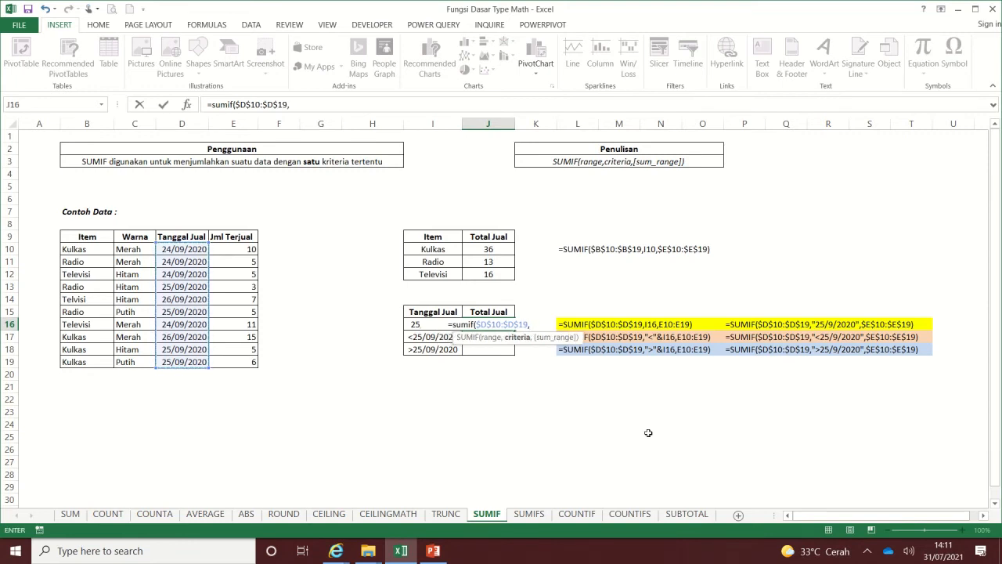
pyautogui.press('Left')
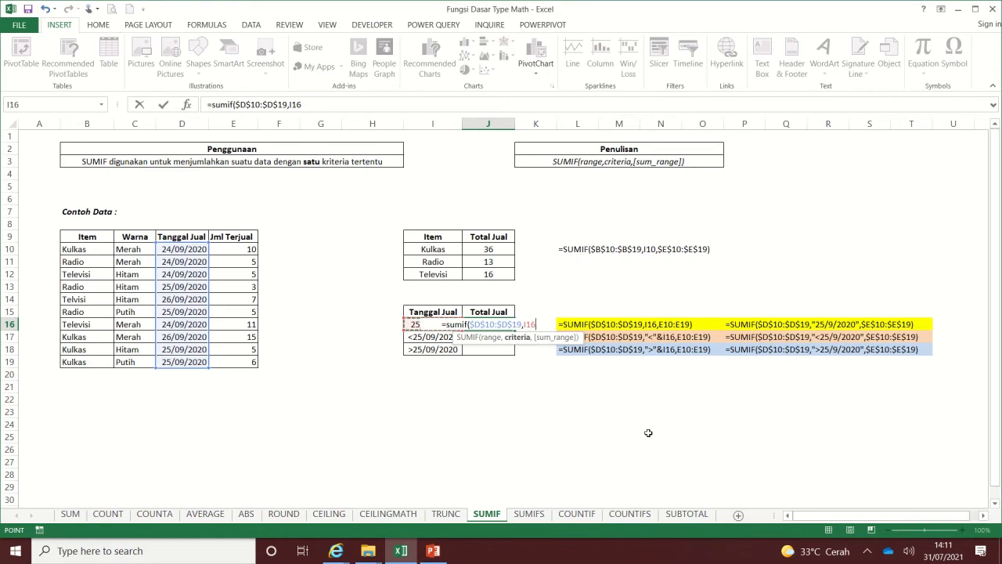
pyautogui.write(',')
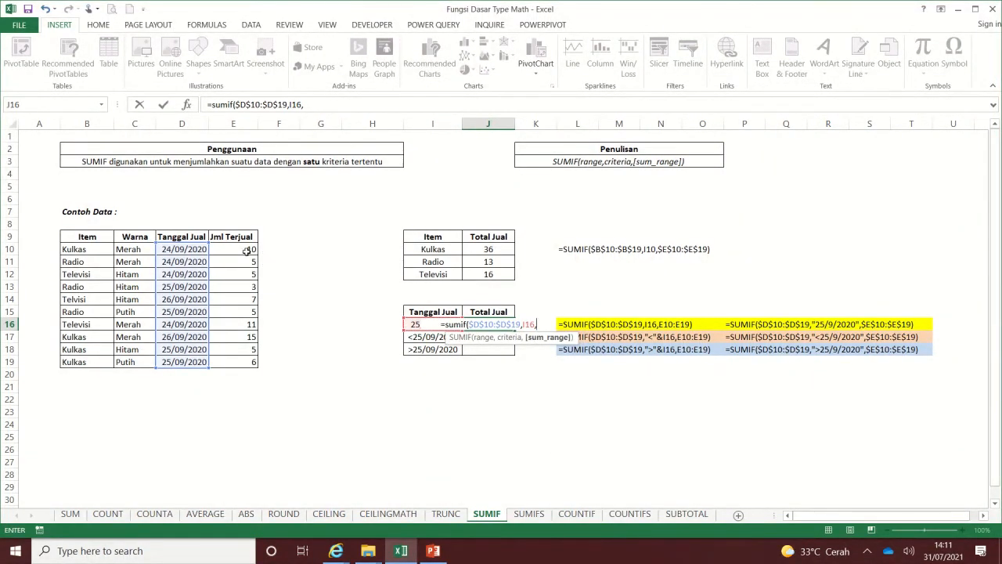
pyautogui.moveTo(251, 251); pyautogui.dragTo(239, 374)
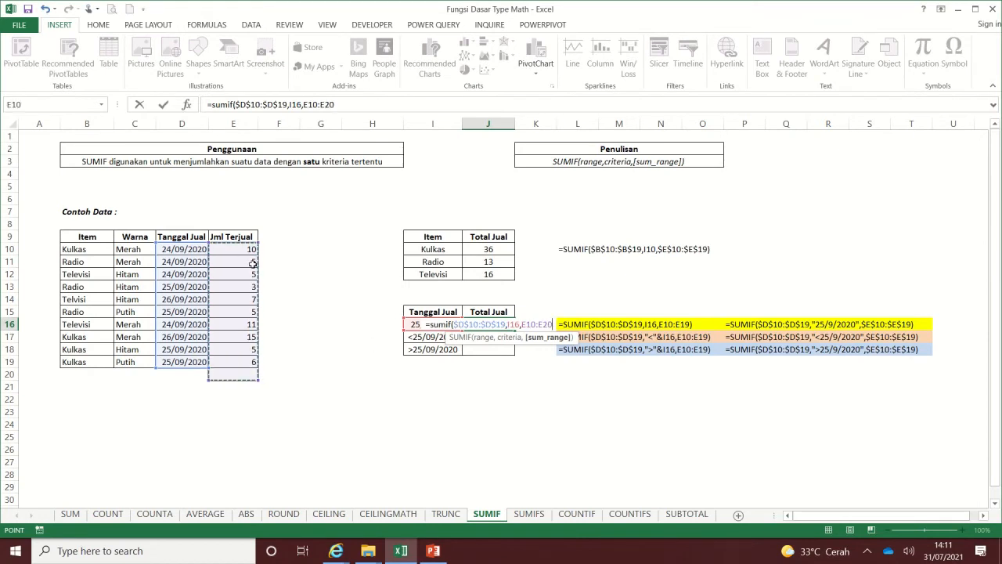
# - Correct the sum range of the SUMIF formula in J16 to E10:E19 so it matches the sold quantities
pyautogui.moveTo(242, 248); pyautogui.dragTo(242, 358)
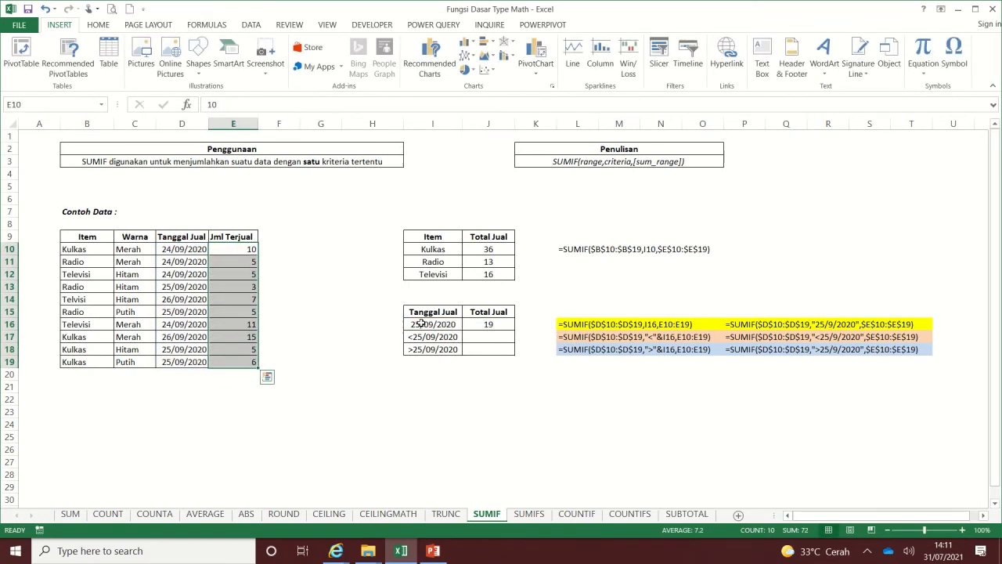
pyautogui.click(507, 324)
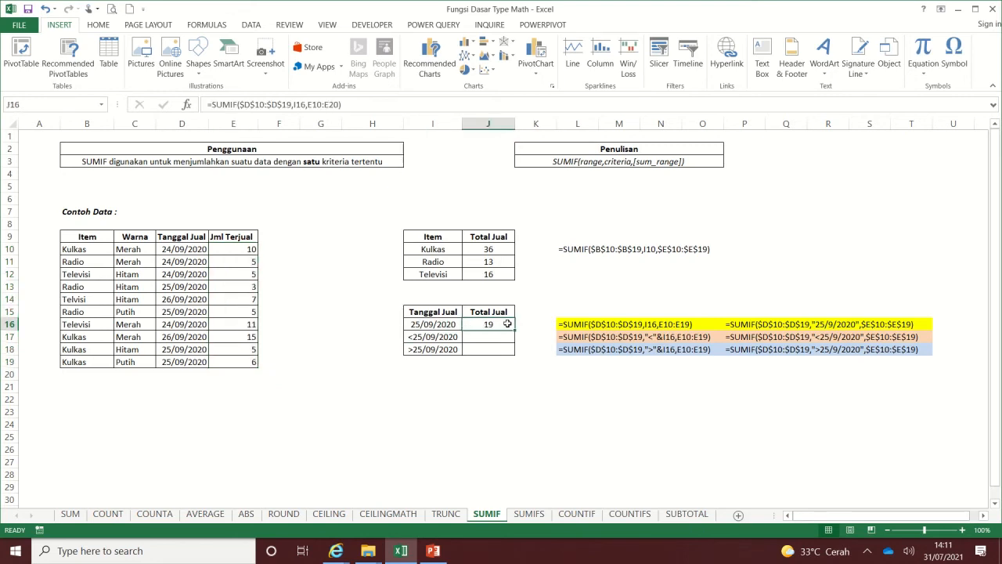
pyautogui.press('F2')
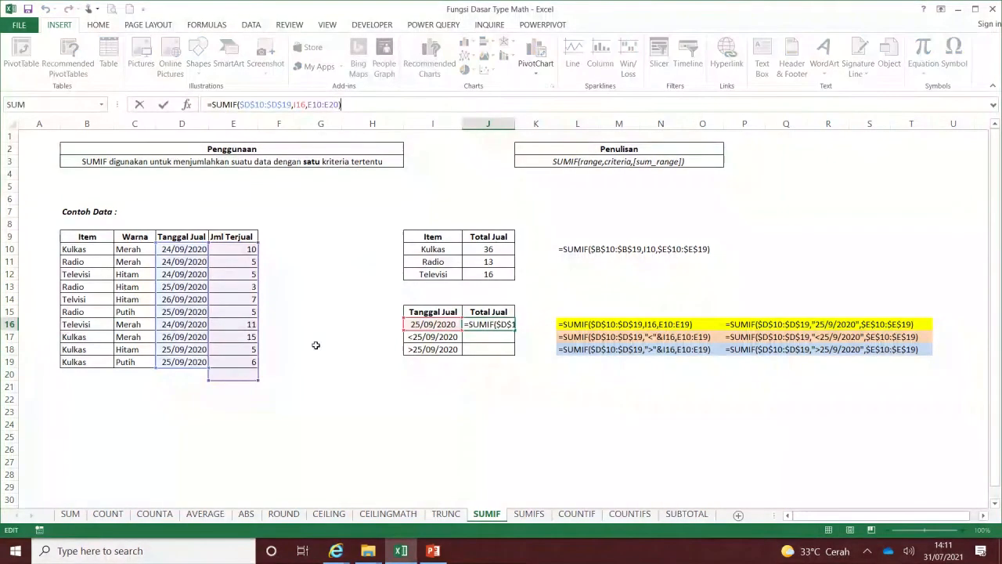
pyautogui.moveTo(267, 377); pyautogui.dragTo(259, 366)
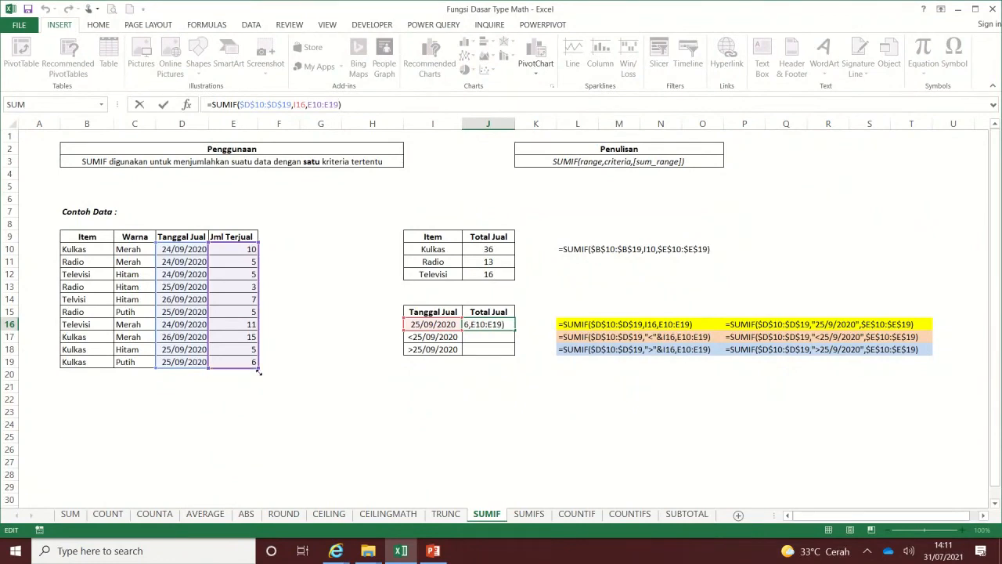
pyautogui.press('Return')
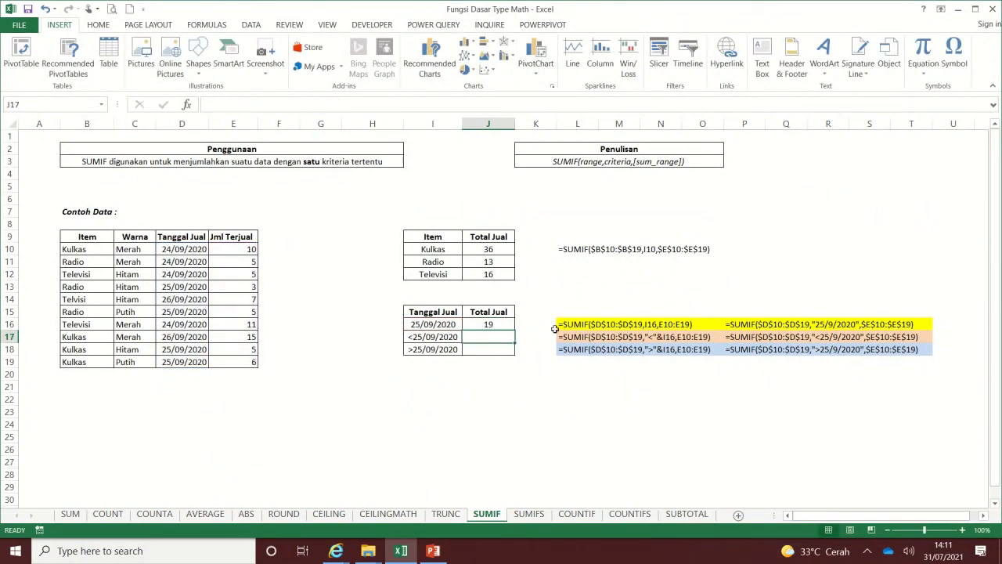
# - Compare the J16 formula with the highlighted samples in row 16, including the P16 version that writes the date criterion directly as "25/9/2020"
pyautogui.click(493, 313)
pyautogui.click(500, 326)
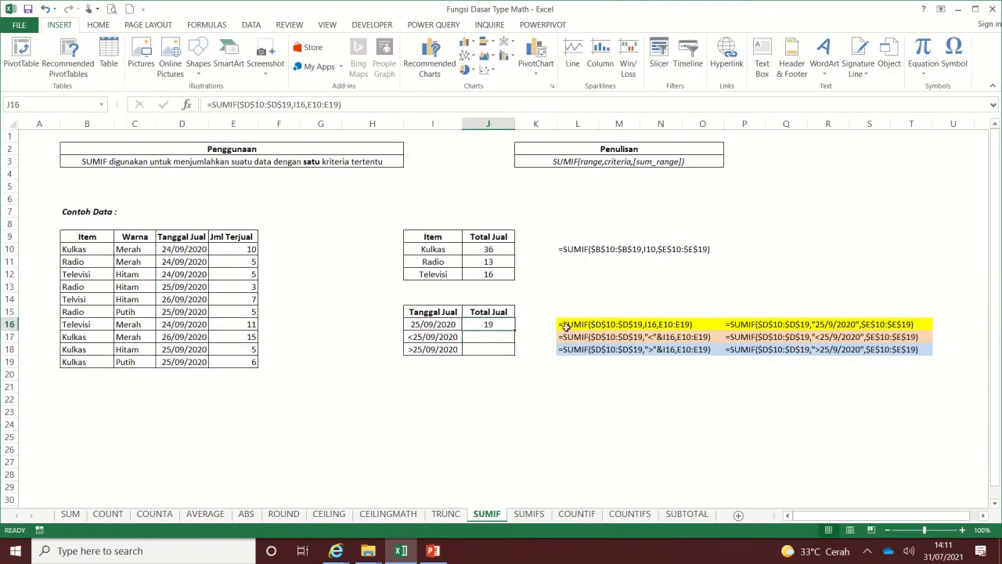
pyautogui.click(607, 324)
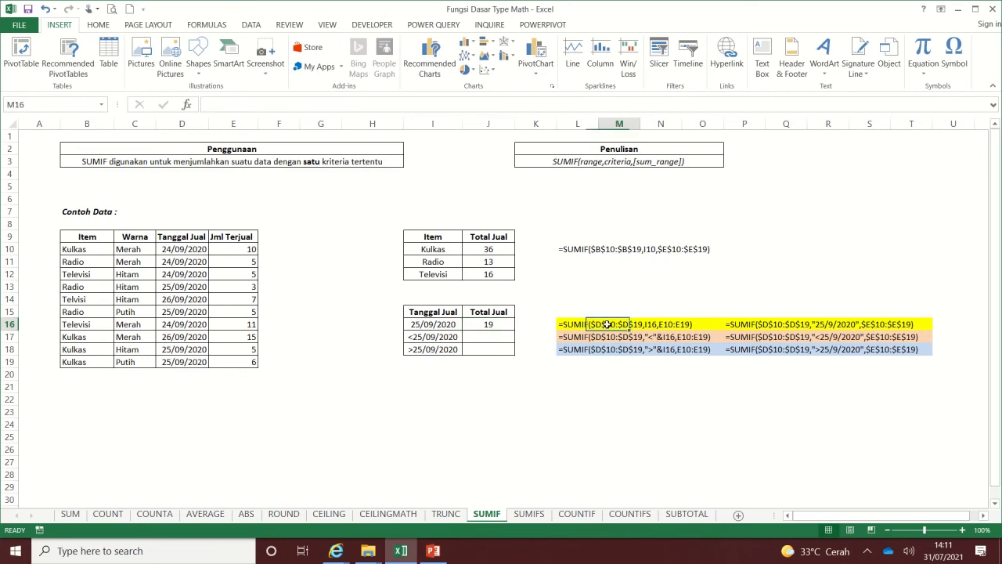
pyautogui.click(739, 325)
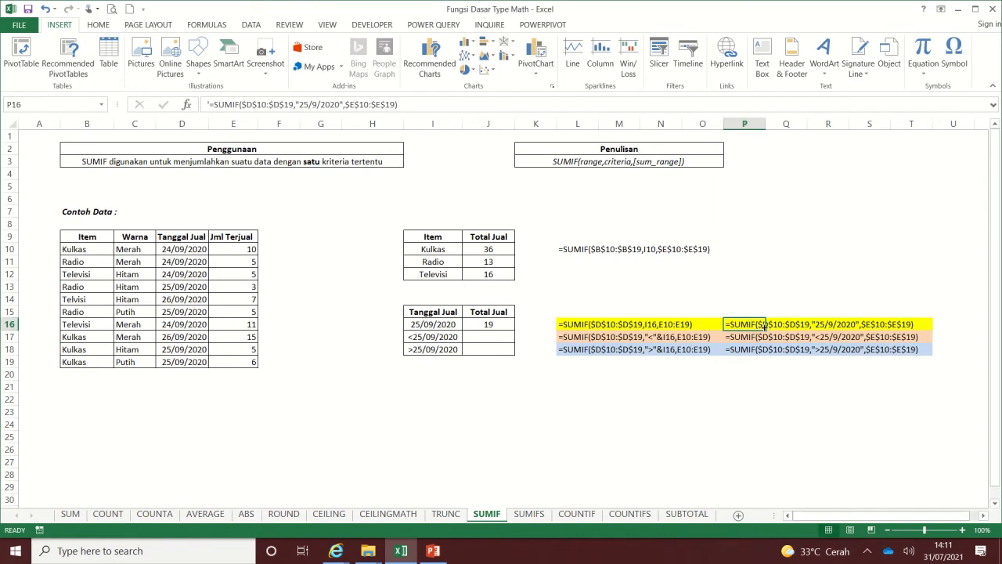
# - Start a SUMIF formula in cell J17 with the absolute range $D$10:$D$19 as the range to evaluate
pyautogui.moveTo(732, 325); pyautogui.dragTo(912, 326)
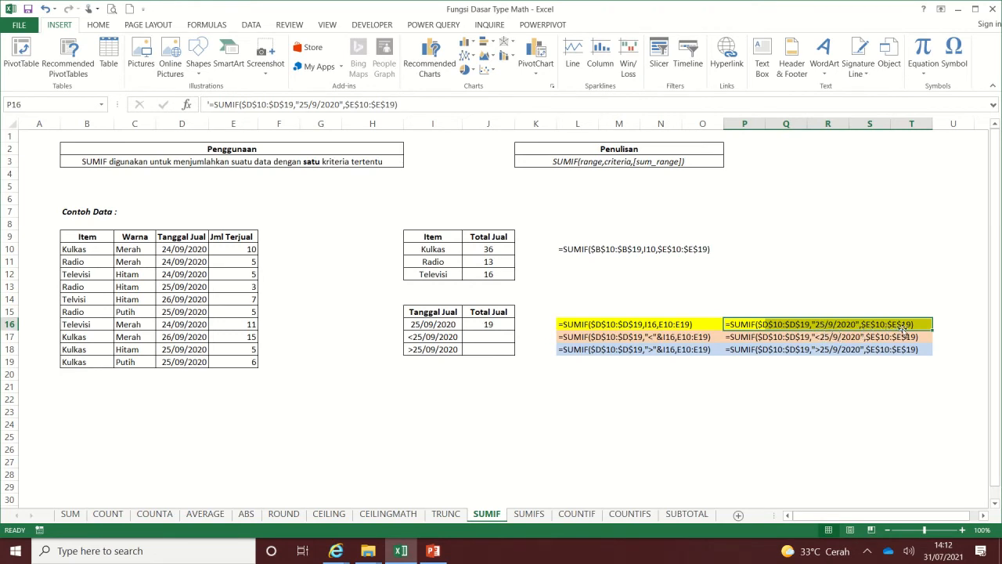
pyautogui.click(504, 336)
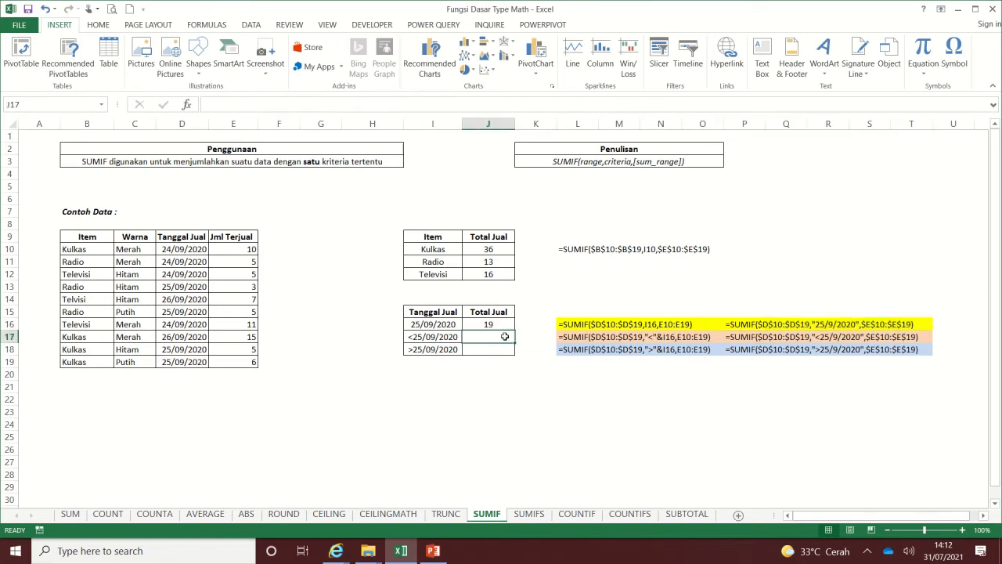
pyautogui.write('=')
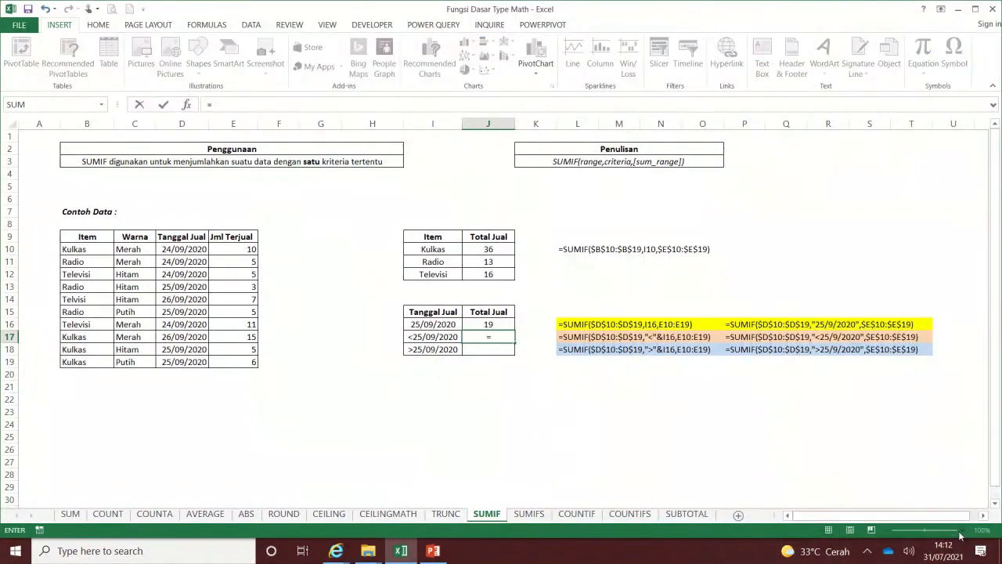
pyautogui.write('sum')
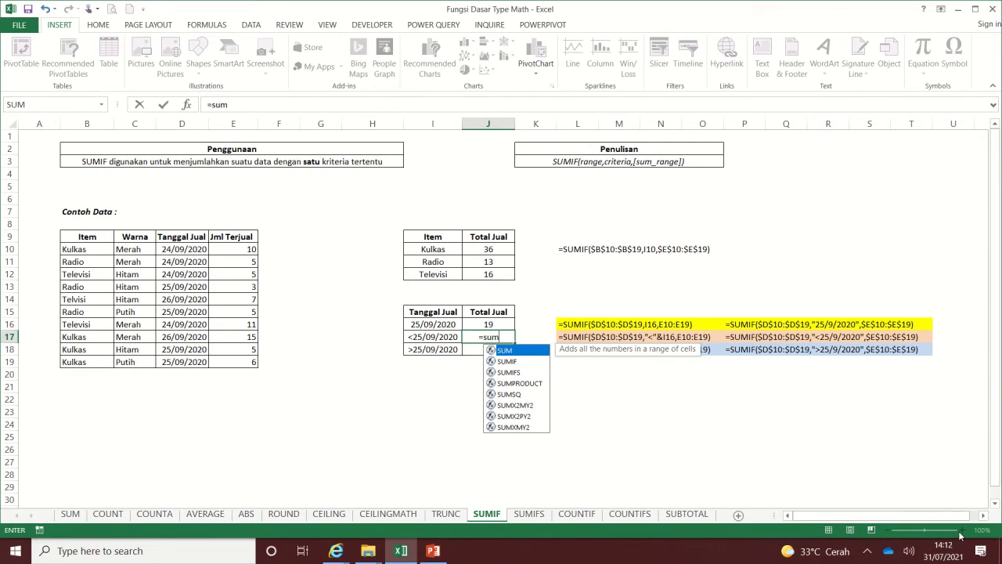
pyautogui.write('if(')
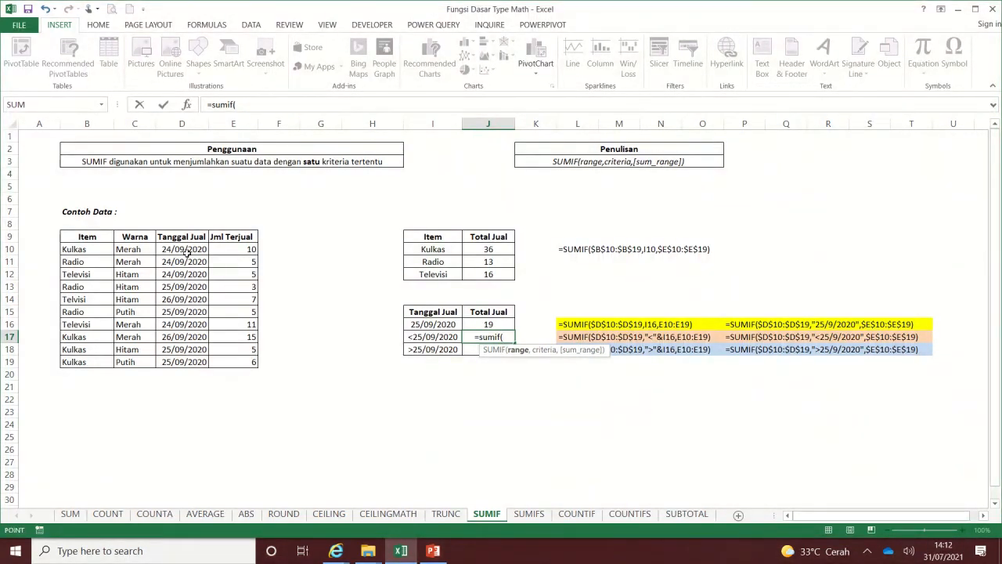
pyautogui.moveTo(186, 249); pyautogui.dragTo(186, 363)
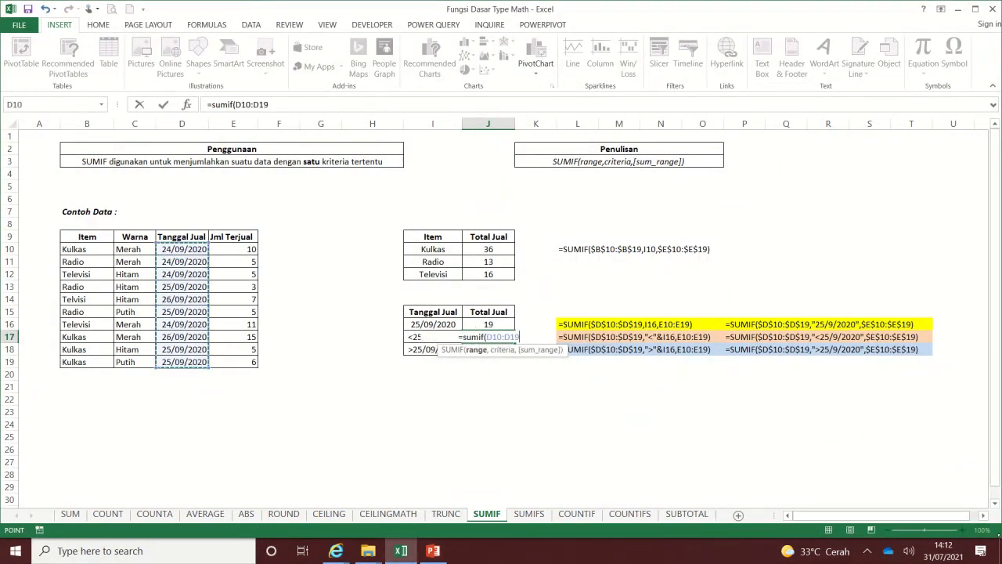
pyautogui.press('F4')
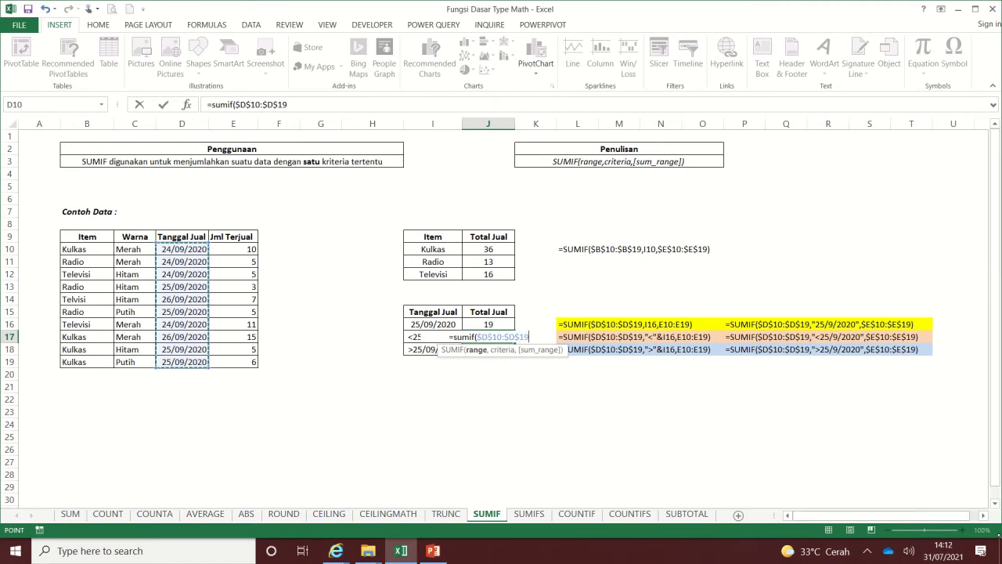
pyautogui.write(',')
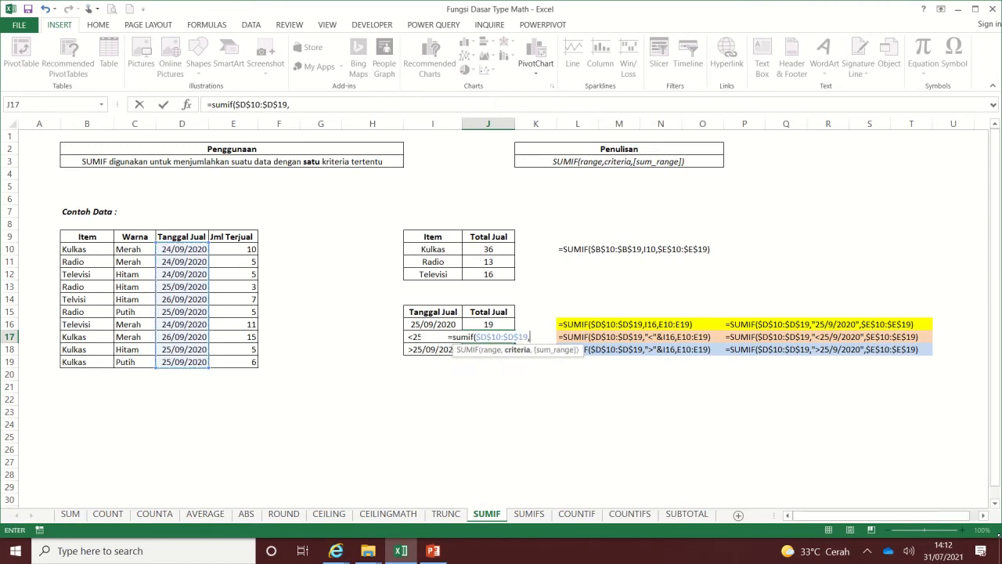
# - Complete the J17 formula with the criteria "<"&I17 and the sum range E10:E19
pyautogui.write('"<')
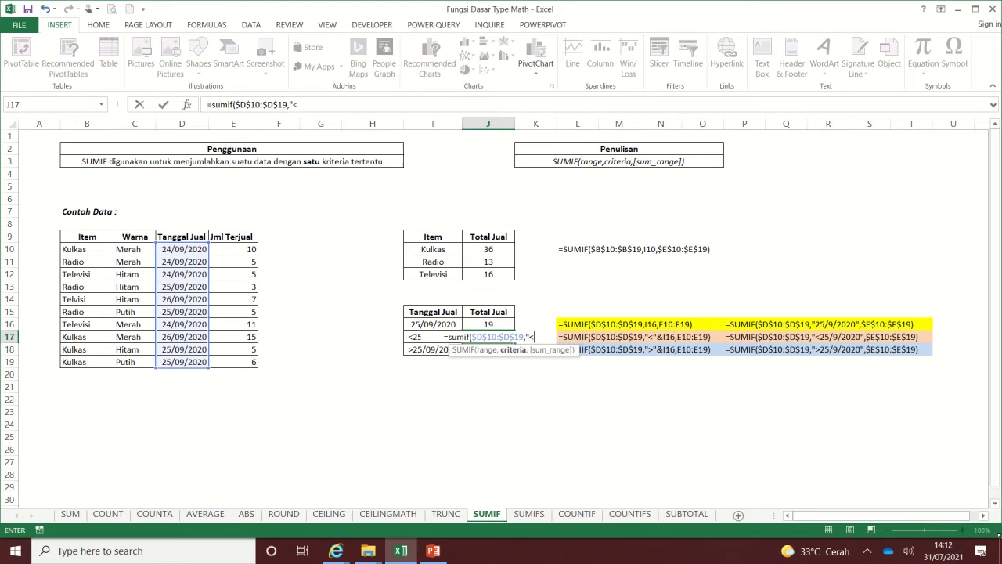
pyautogui.write('"')
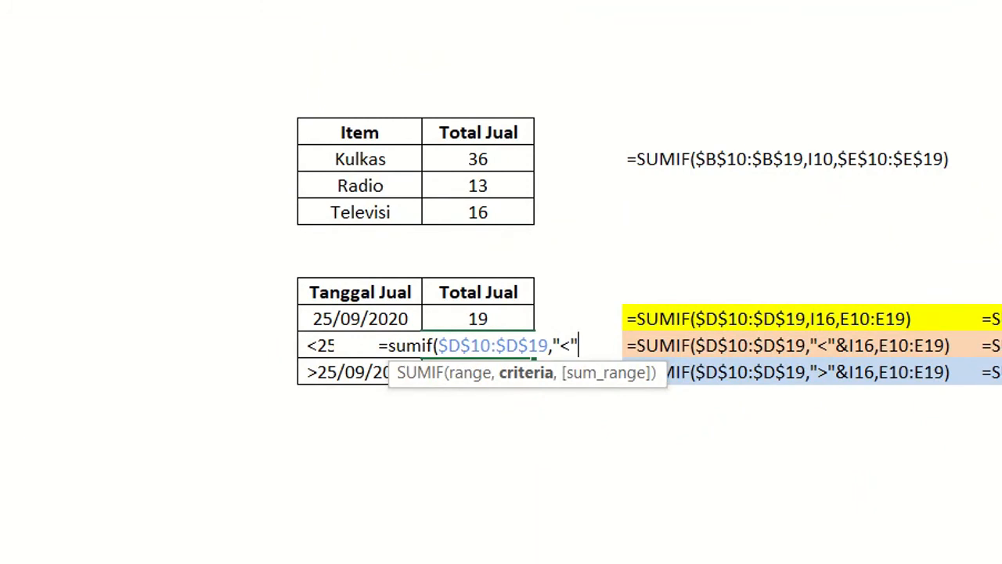
pyautogui.write('&')
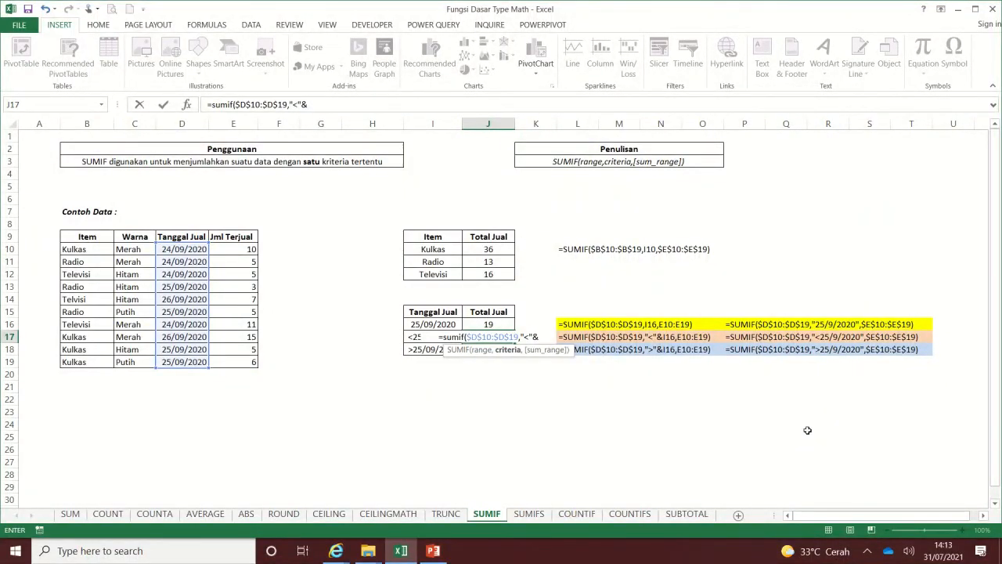
pyautogui.press('Left')
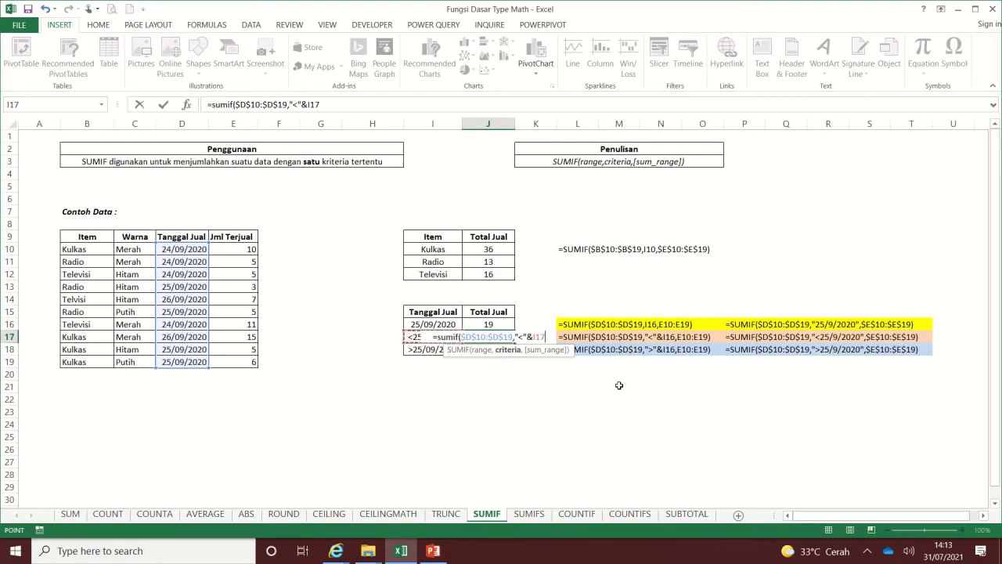
pyautogui.write(',')
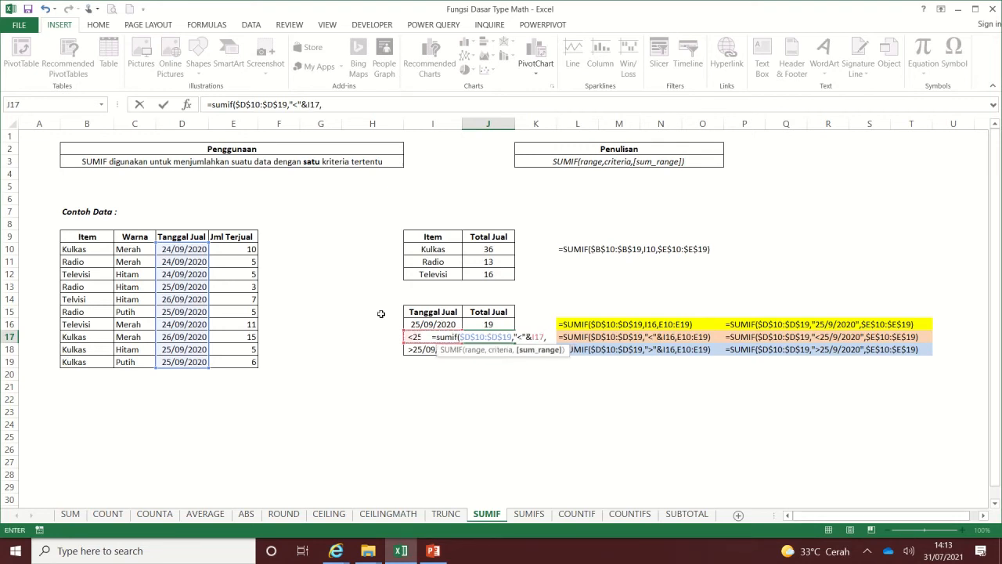
pyautogui.moveTo(237, 251); pyautogui.dragTo(240, 359)
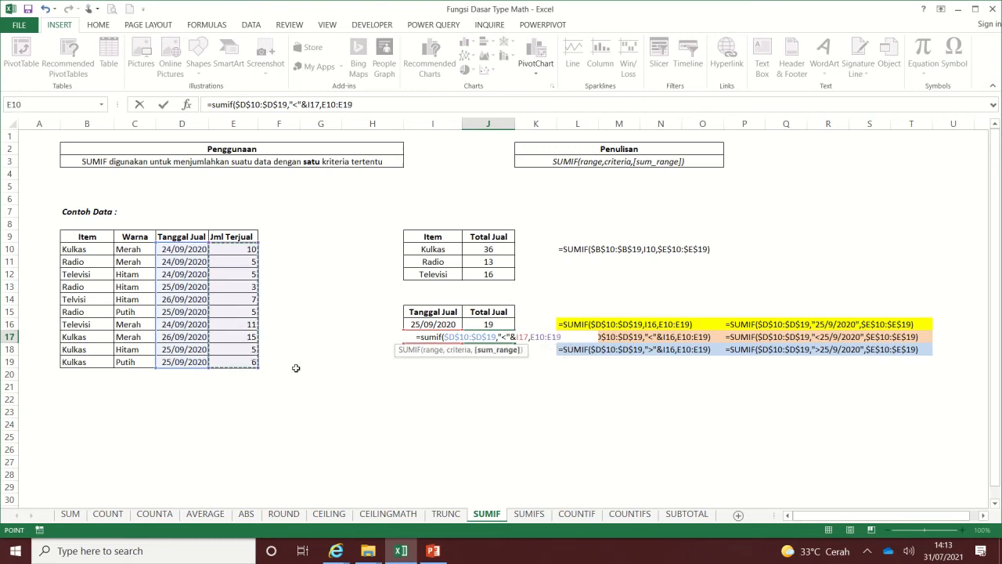
pyautogui.write(')')
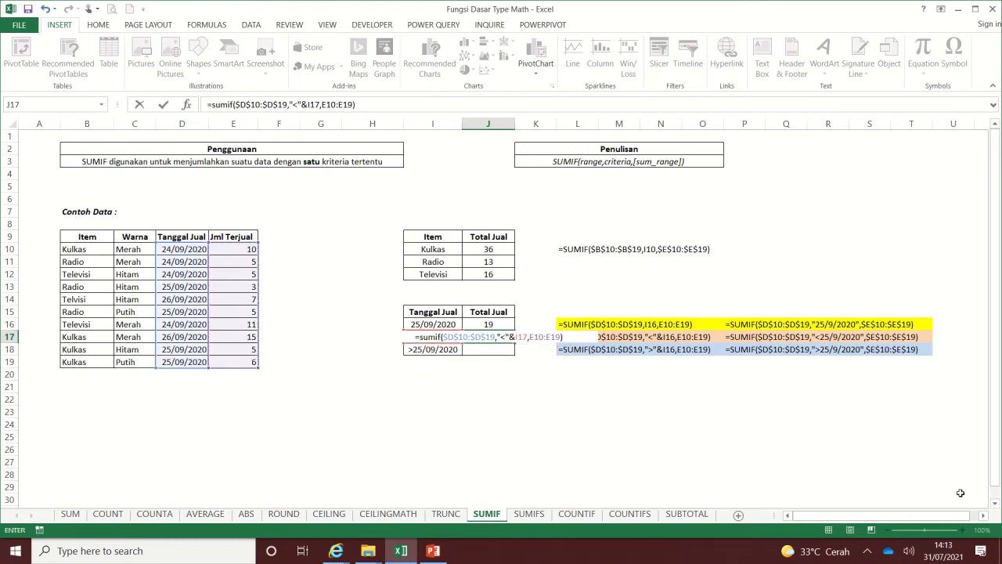
pyautogui.press('Return')
pyautogui.press('Up')
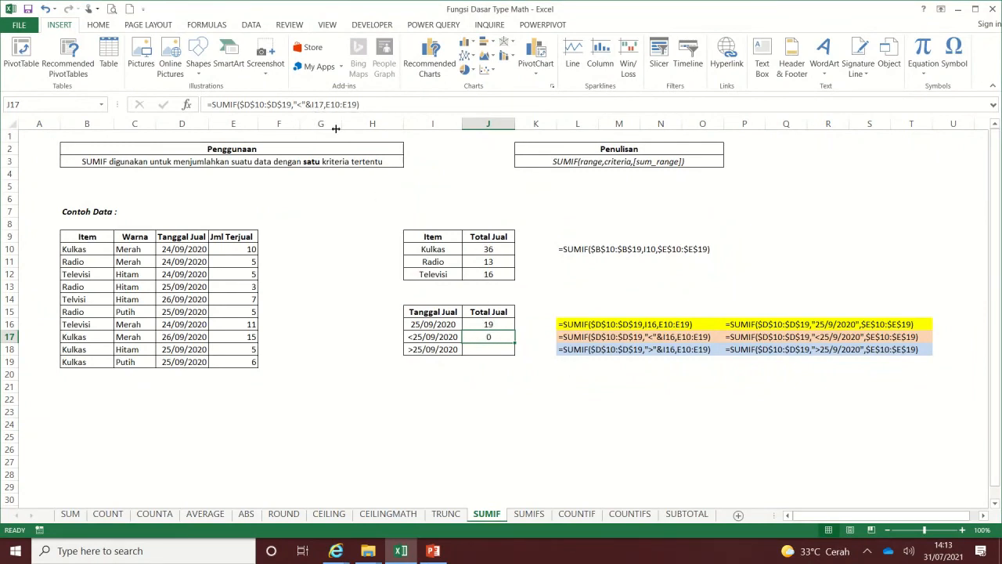
# - Remove the less-than sign from the date in cell I17 so the cell holds only 25/09/2020
pyautogui.doubleClick(317, 104)
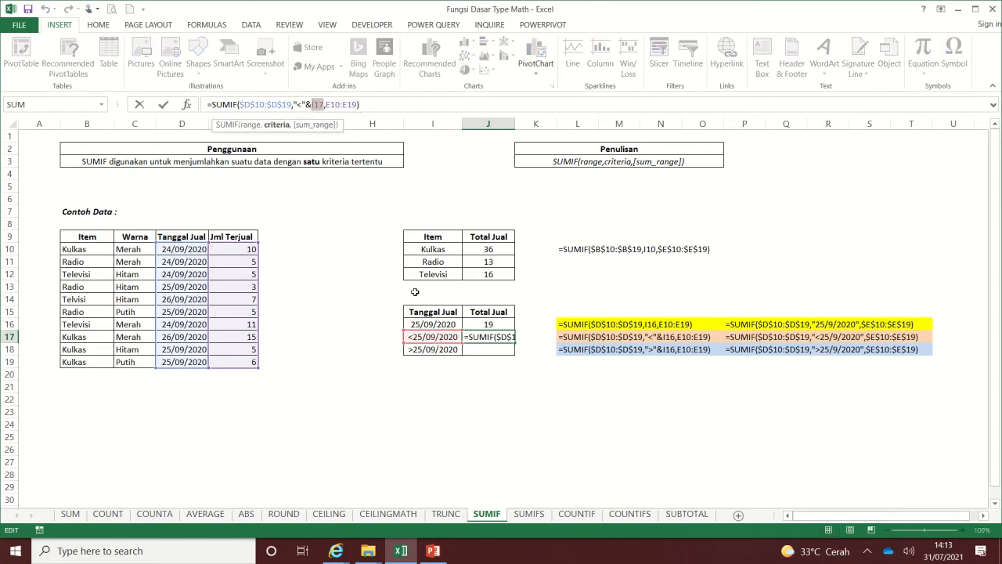
pyautogui.press('Escape')
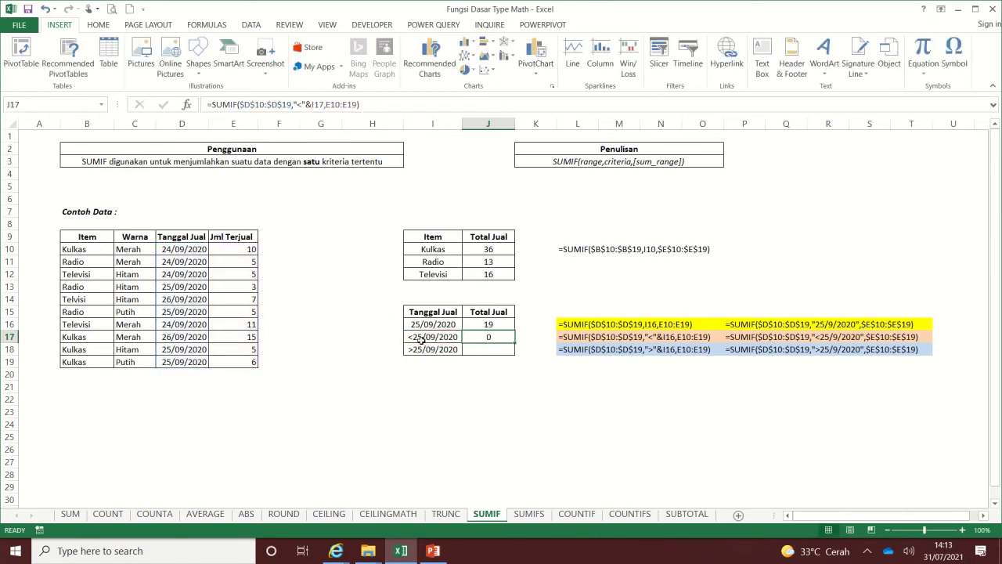
pyautogui.click(422, 338)
pyautogui.click(210, 104)
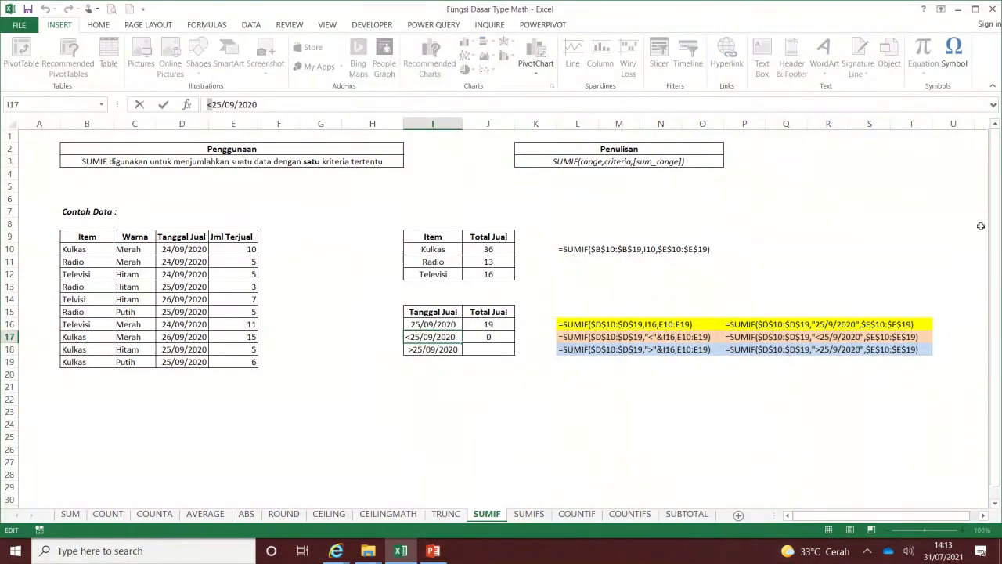
pyautogui.press('Delete')
pyautogui.press('Return')
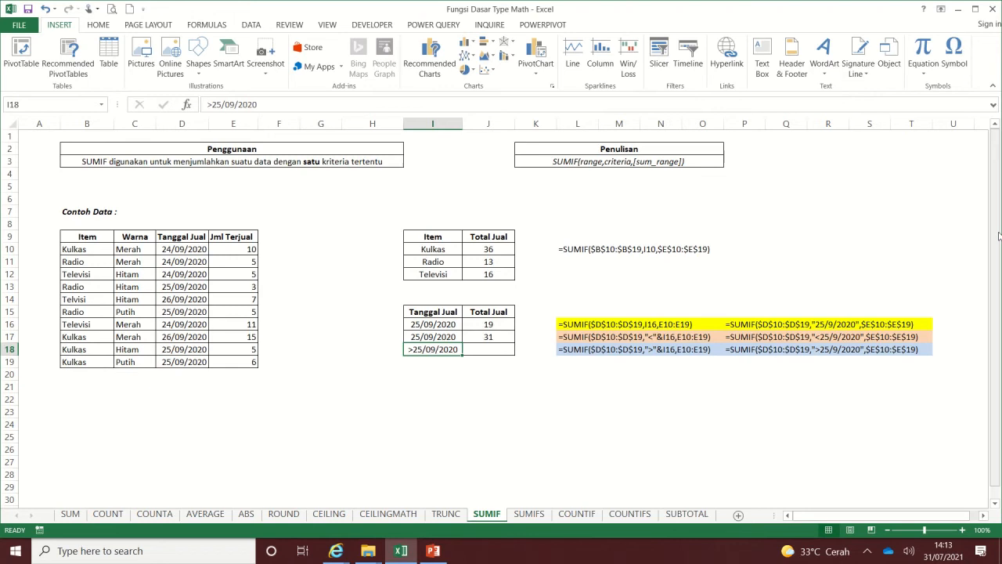
pyautogui.press('Up')
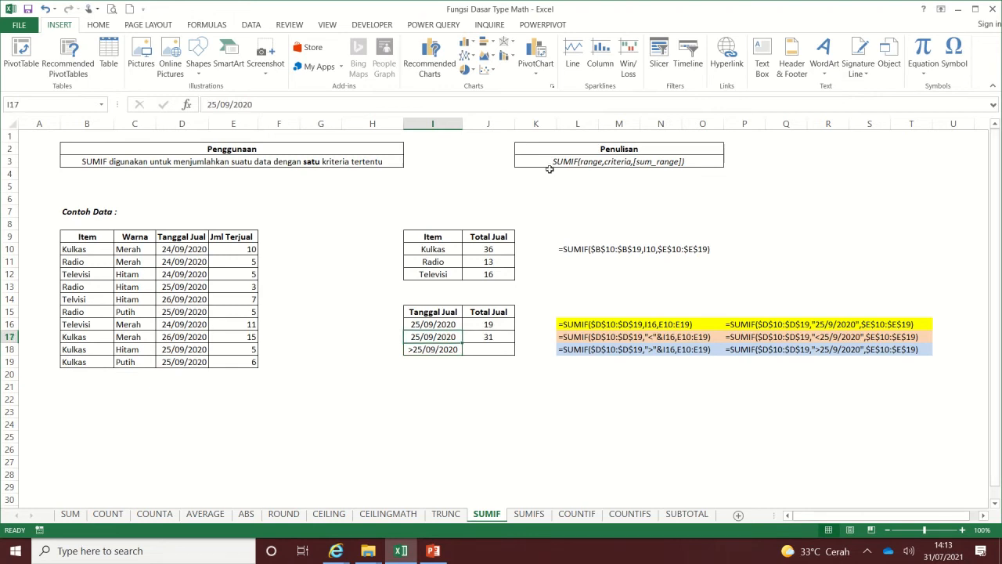
# - Enter the comparison sign < in cell H17 and > in cell H18, beside the dates
pyautogui.click(398, 339)
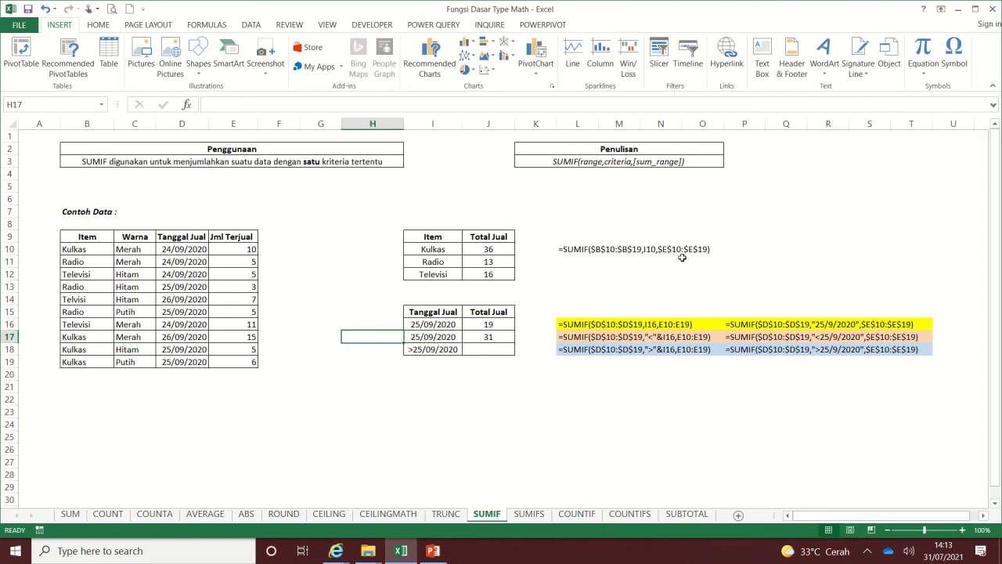
pyautogui.write('<')
pyautogui.press('Return')
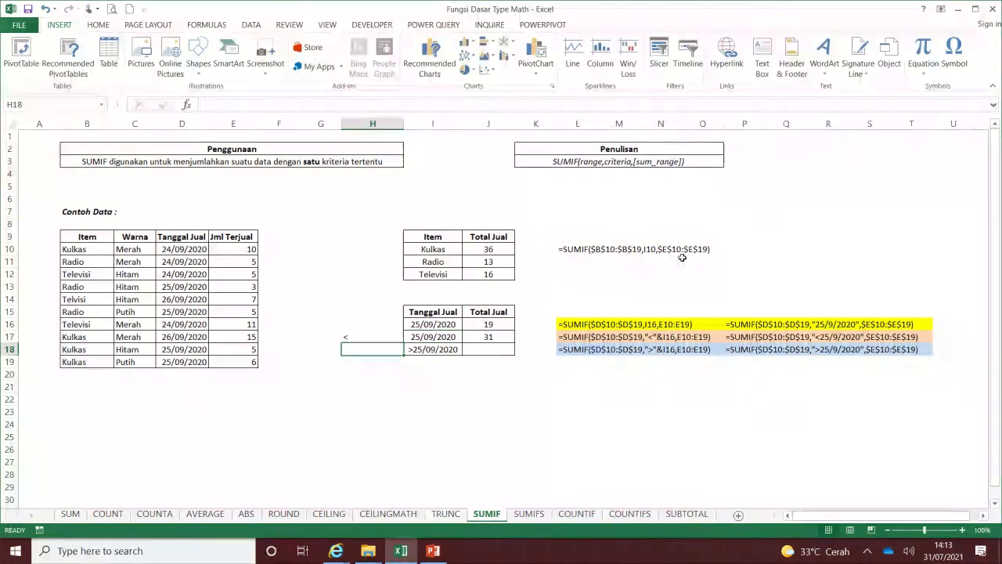
pyautogui.write('>')
pyautogui.press('Tab')
# - Remove the greater-than sign from the date in cell I18 so the cell holds only 25/09/2020
pyautogui.press('F2')
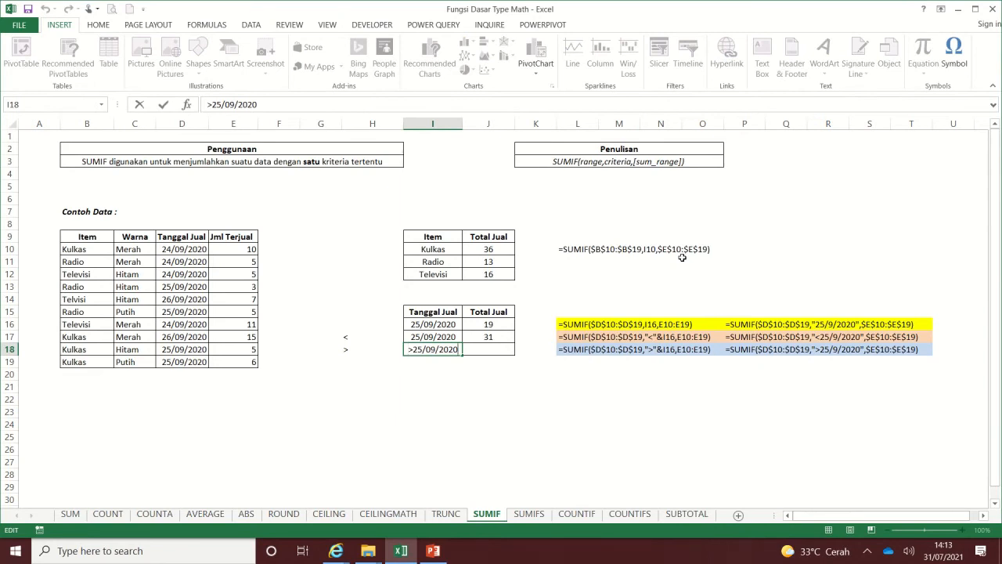
pyautogui.hotkey('shift', 'Right')
pyautogui.press('Delete')
pyautogui.press('Return')
# - Start a SUMIF formula in cell J18 with the absolute range $E$10:$E$19 as its first argument
pyautogui.press('Right')
pyautogui.press('Up')
pyautogui.press('Up')
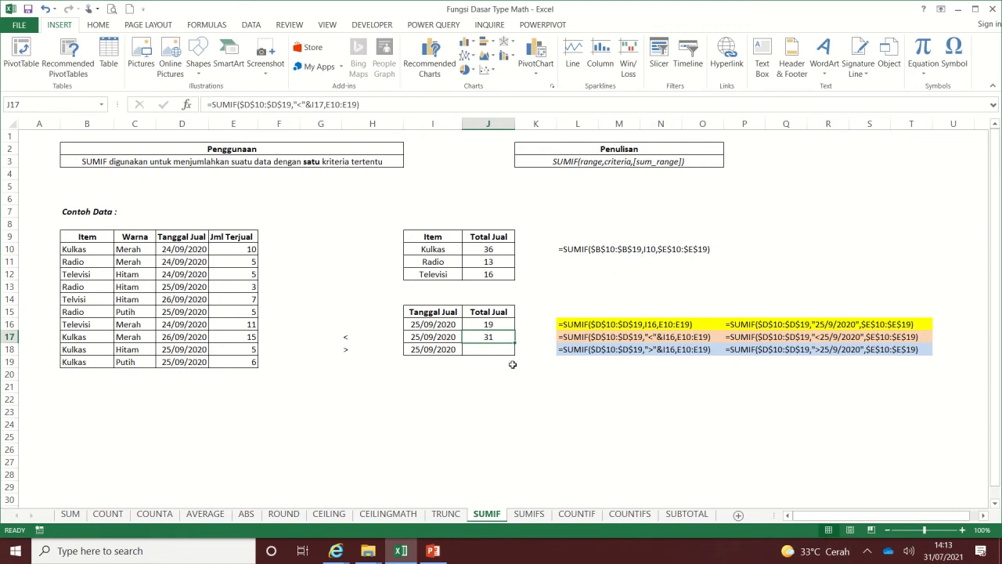
pyautogui.press('Down')
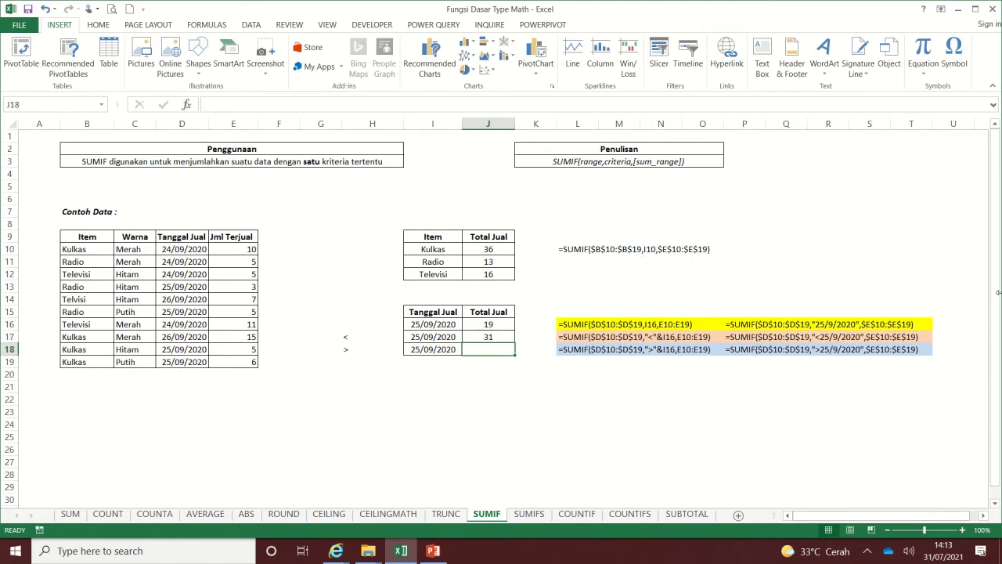
pyautogui.write('=su')
pyautogui.press('BackSpace')
pyautogui.press('BackSpace')
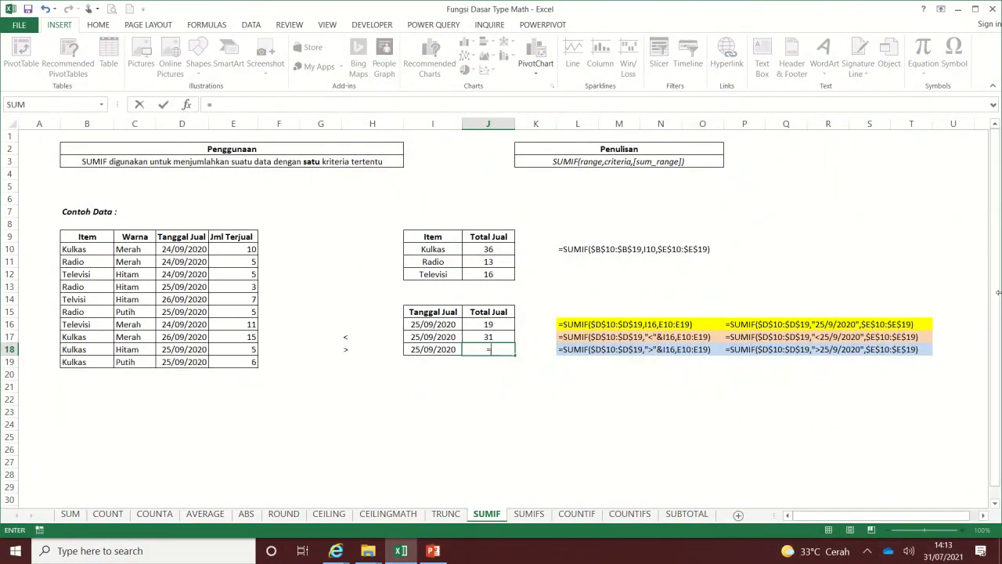
pyautogui.write('sumif(')
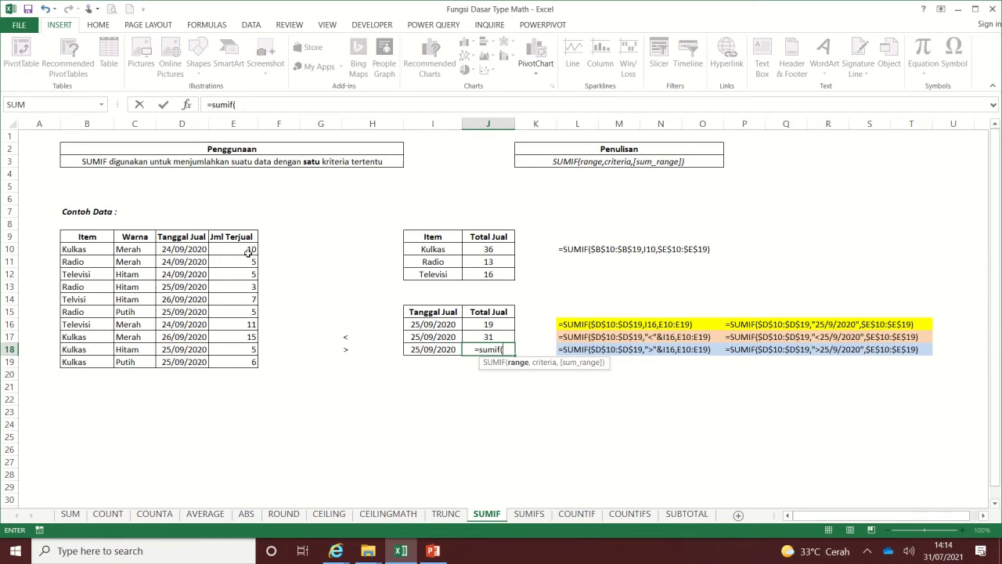
pyautogui.moveTo(248, 250); pyautogui.dragTo(249, 361)
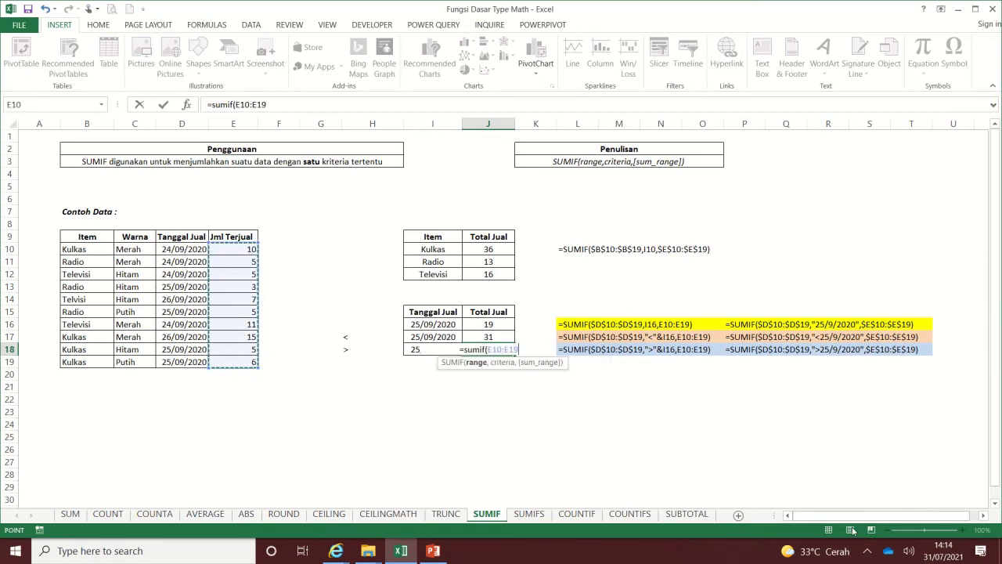
pyautogui.press('F4')
pyautogui.write(',')
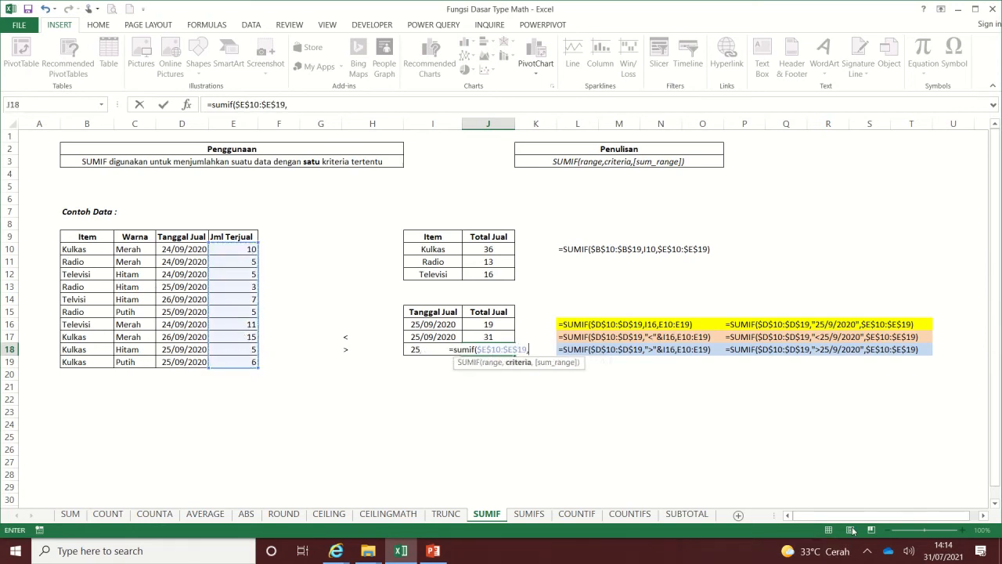
# - Add the criterion ">"&I18 as the second argument of the SUMIF formula in cell J18
pyautogui.write('"')
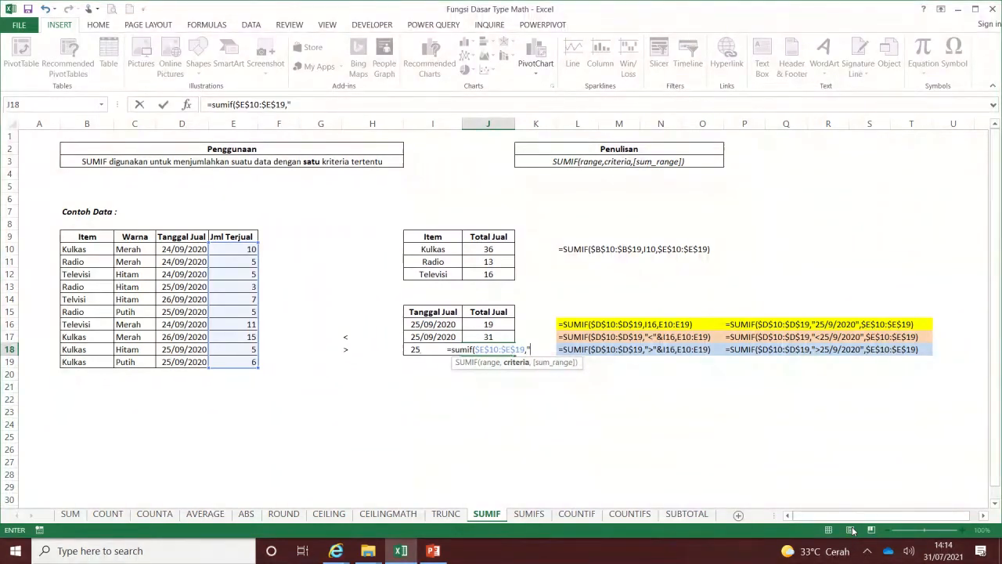
pyautogui.write('>"')
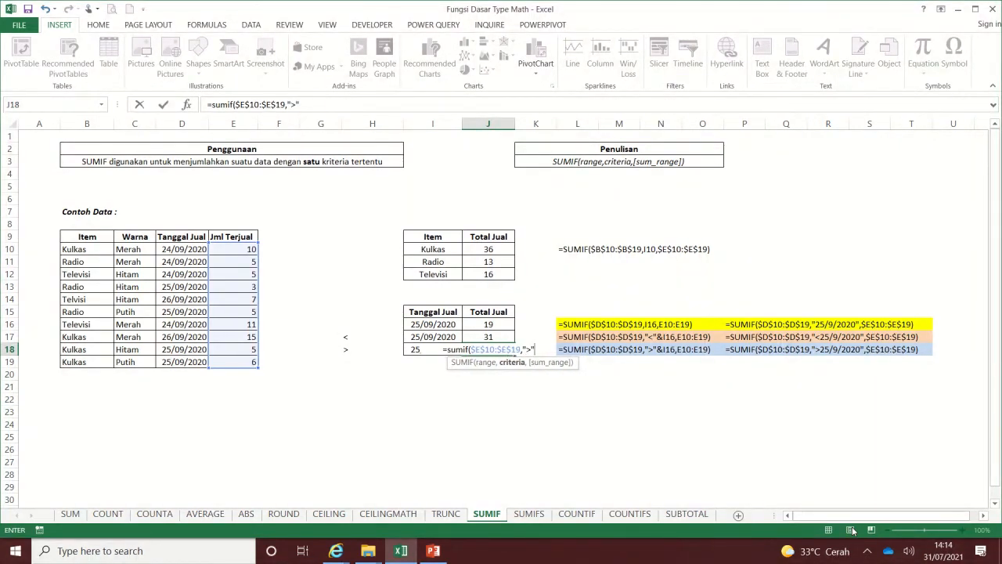
pyautogui.write('&')
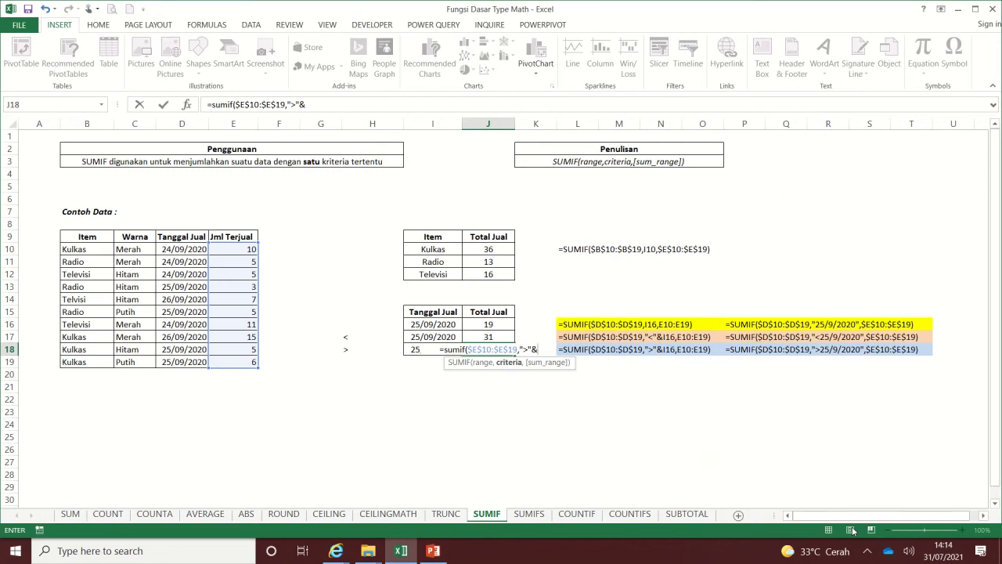
pyautogui.press('Left')
pyautogui.write(',')
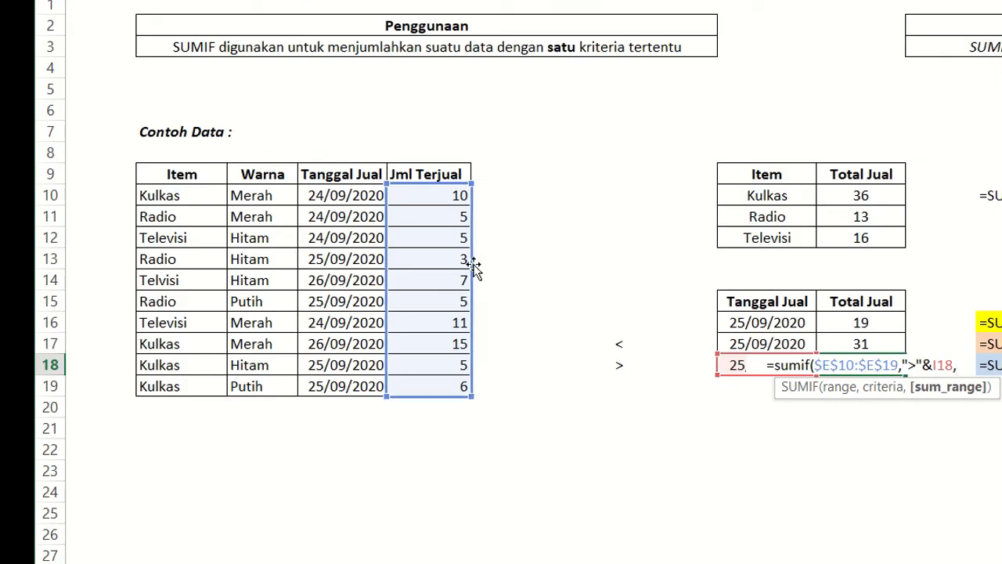
# - Move the formula's first range to $D$10:$D$19, add E10:E19 as the sum range and enter the formula in J18
pyautogui.moveTo(473, 266); pyautogui.dragTo(352, 260)
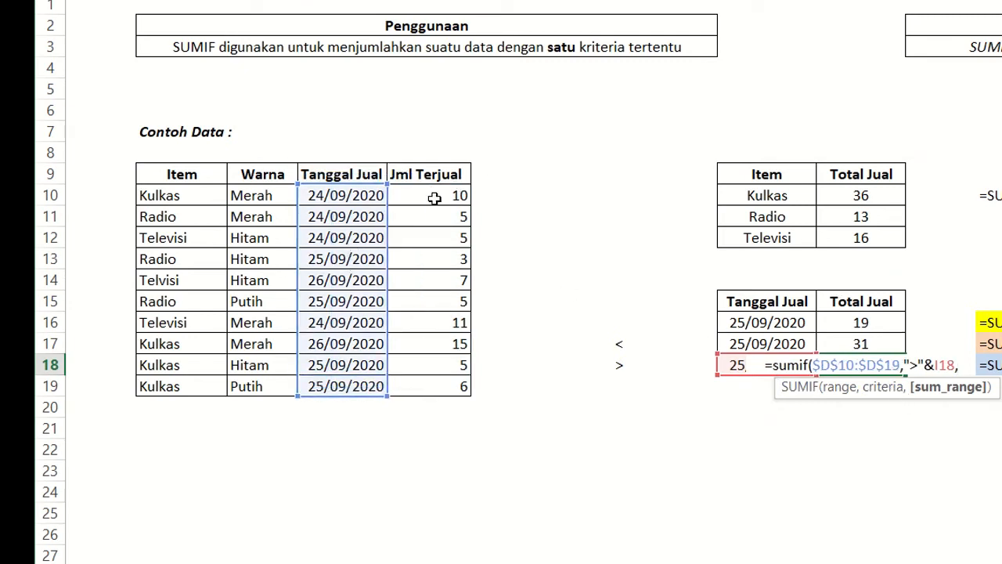
pyautogui.moveTo(434, 198); pyautogui.dragTo(446, 383)
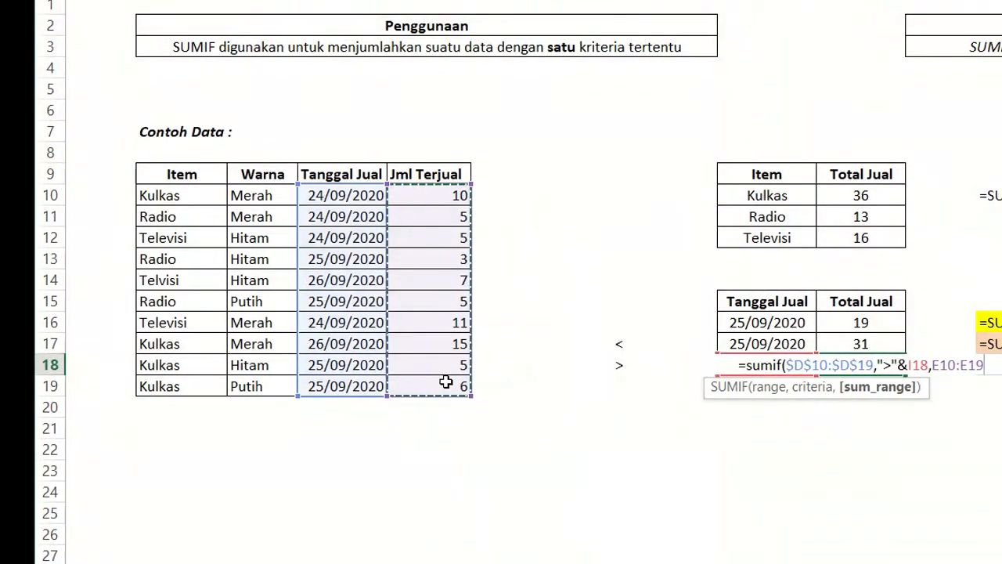
pyautogui.hotkey('ctrl', 'Return')
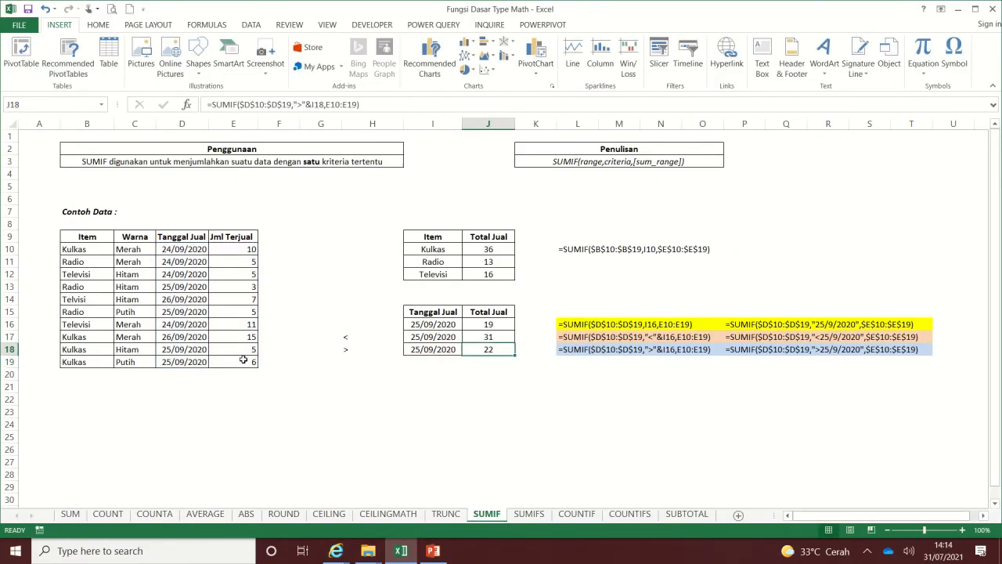
# - Examine the alternative SUMIF formula in cell P18, which has the date written directly inside the criterion
pyautogui.click(753, 351)
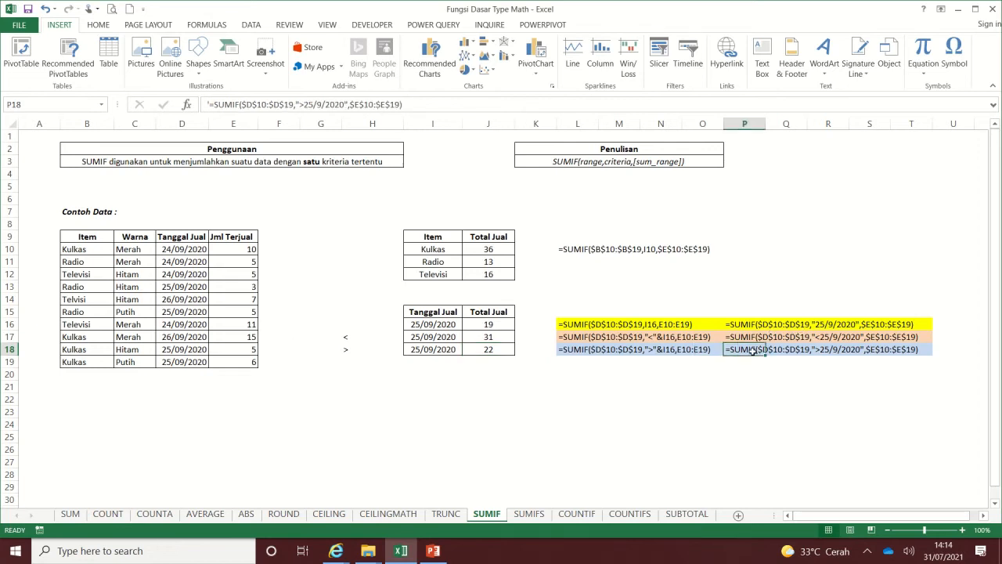
pyautogui.moveTo(757, 350); pyautogui.dragTo(897, 349)
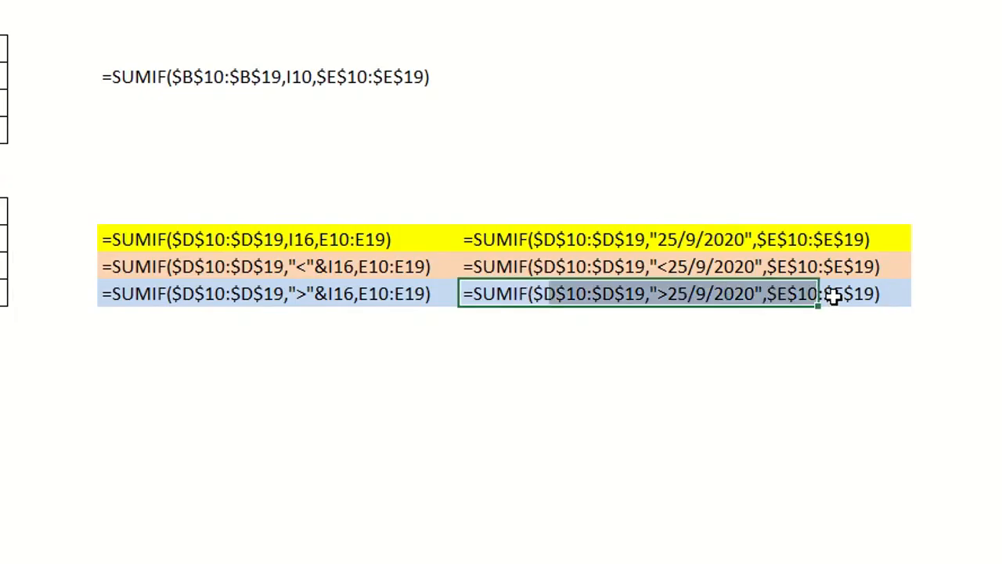
pyautogui.moveTo(834, 293); pyautogui.dragTo(872, 297)
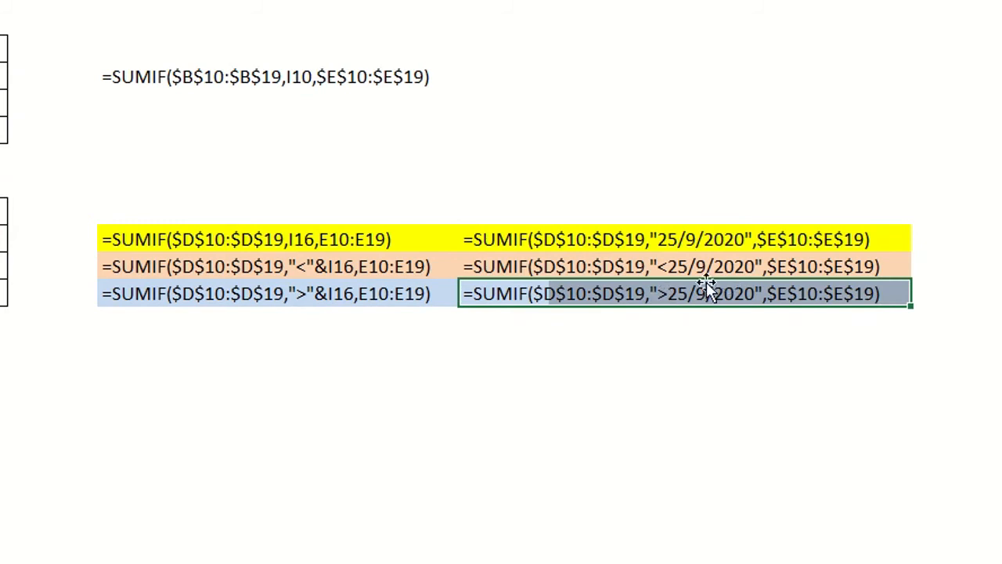
pyautogui.click(647, 239)
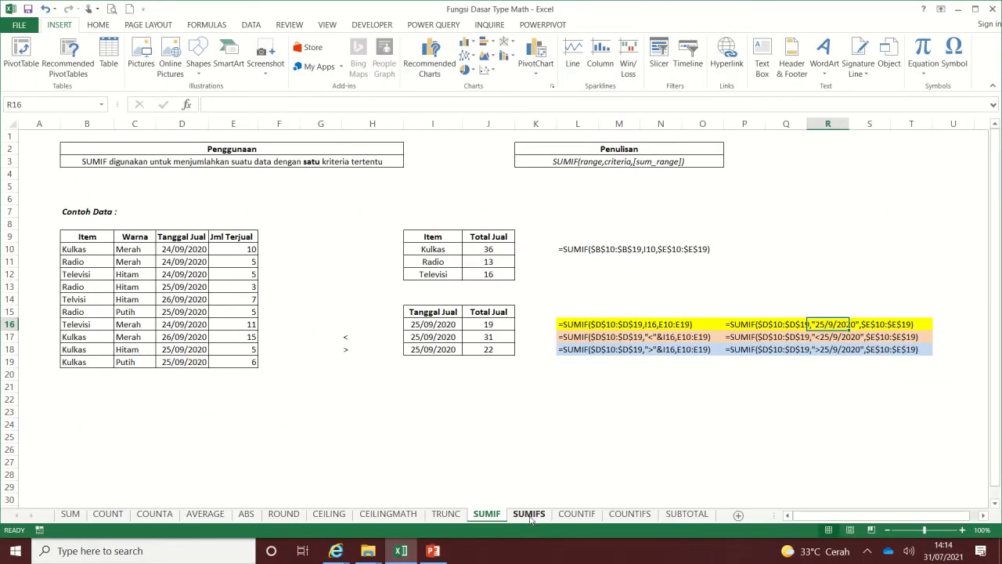
# - Open the SUMIFS worksheet and compare its described usage and syntax with those on the SUMIF worksheet
pyautogui.click(529, 515)
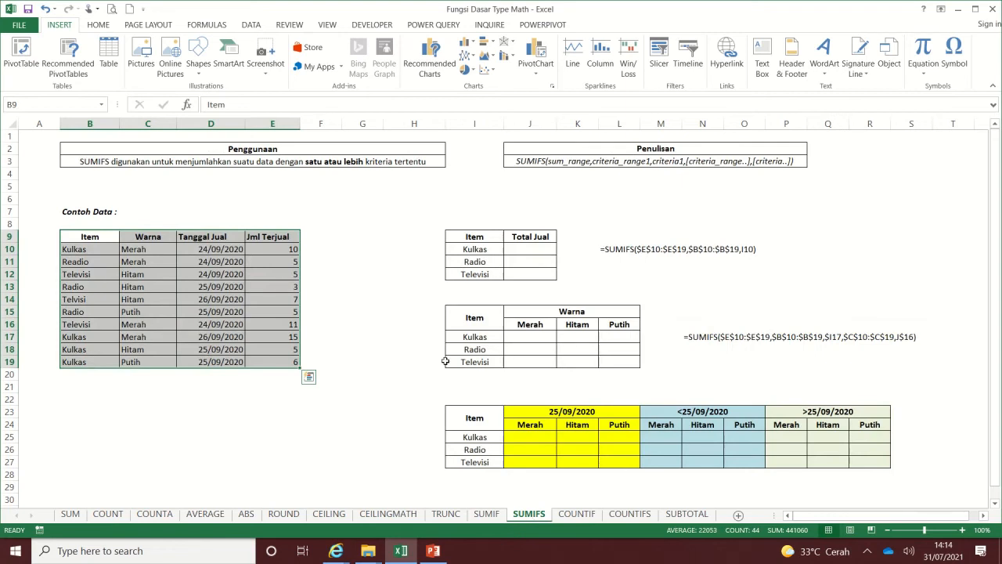
pyautogui.click(357, 235)
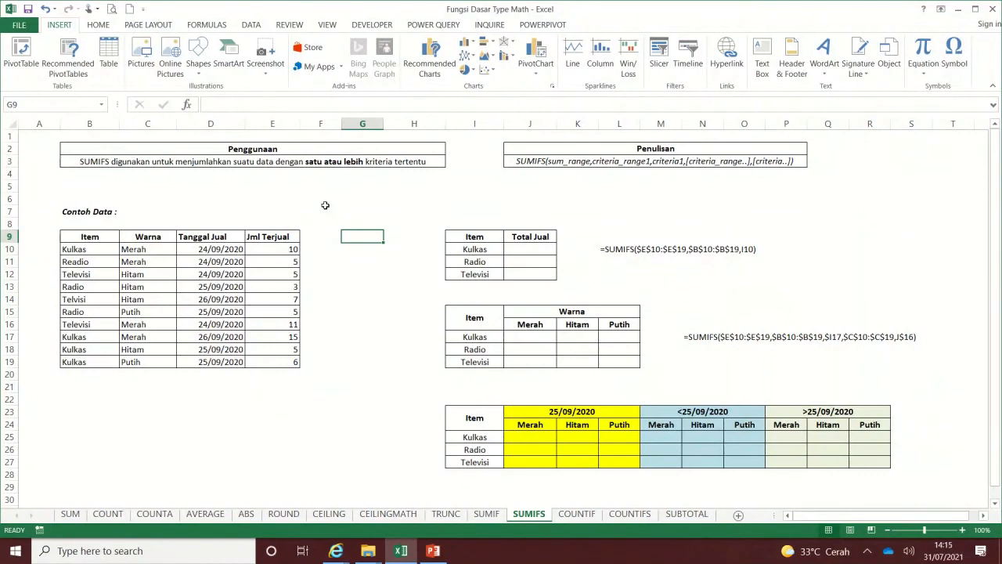
pyautogui.click(487, 514)
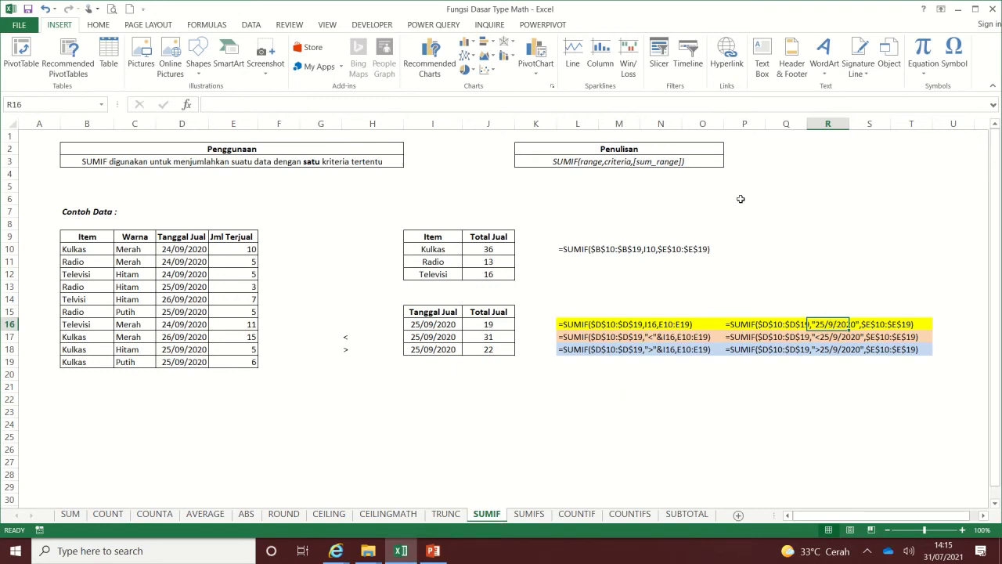
pyautogui.click(549, 515)
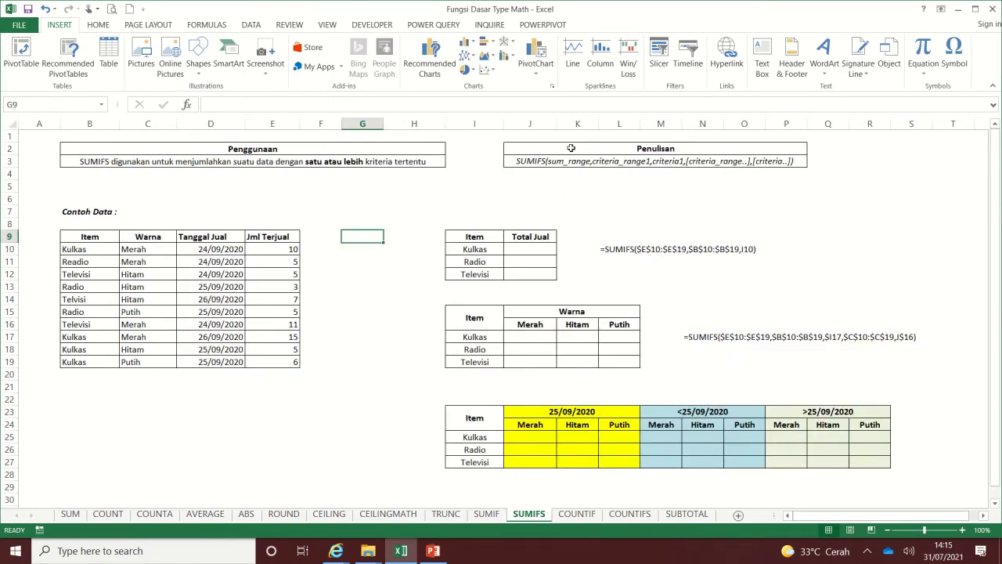
pyautogui.click(553, 163)
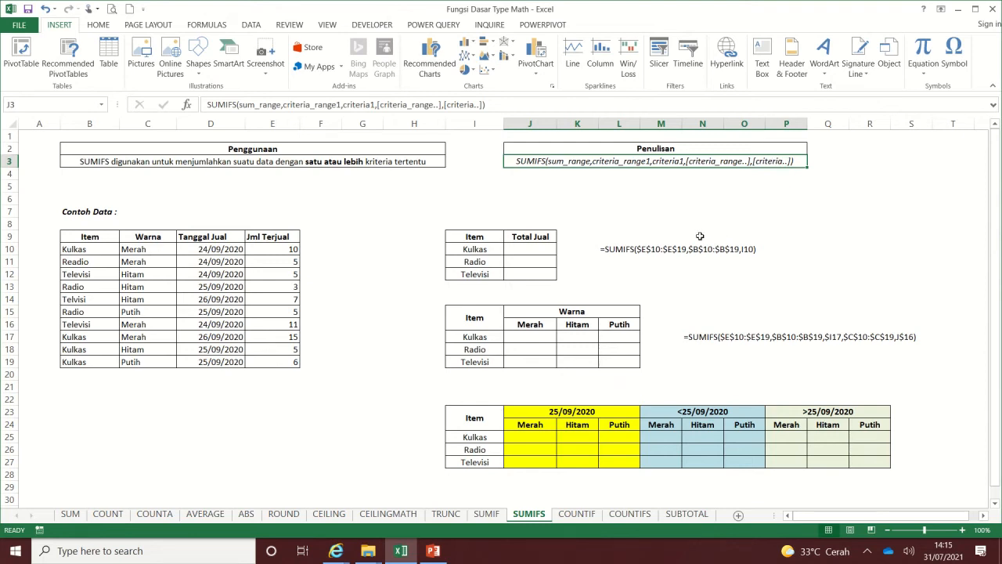
# - Start a SUMIFS formula in cell J10 with the absolute range $E$10:$E$19 as the sum range
pyautogui.click(532, 252)
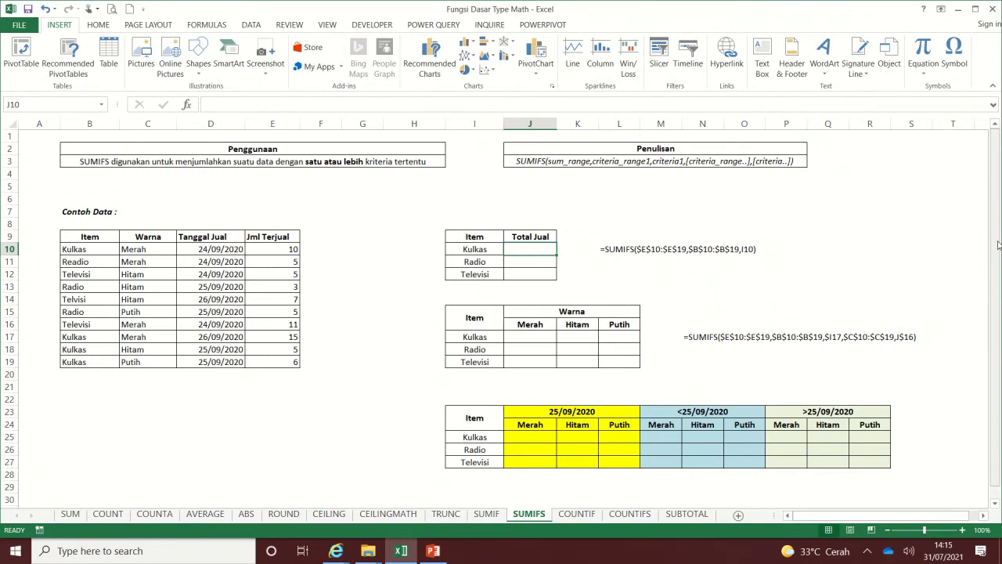
pyautogui.write('=')
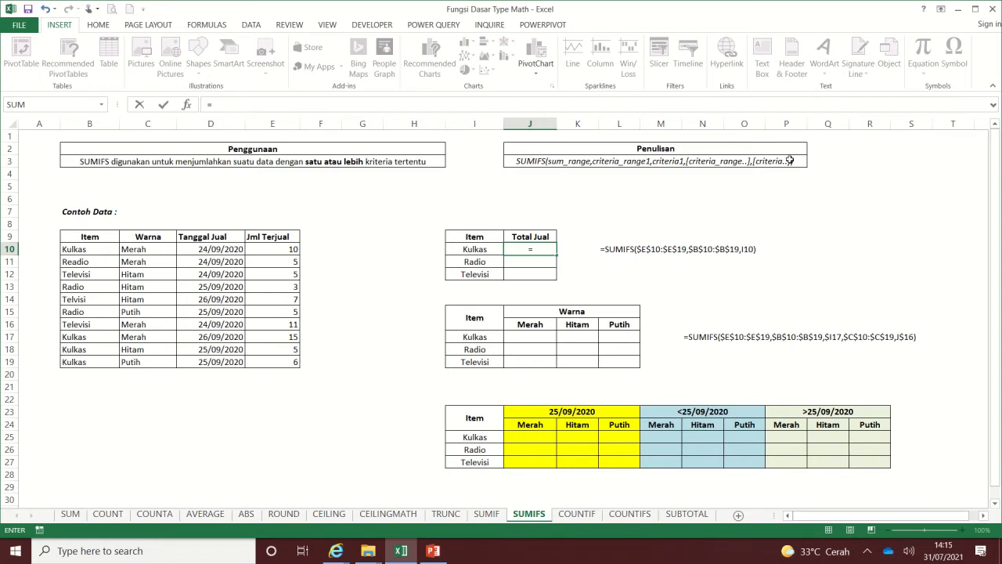
pyautogui.write('sumifs(')
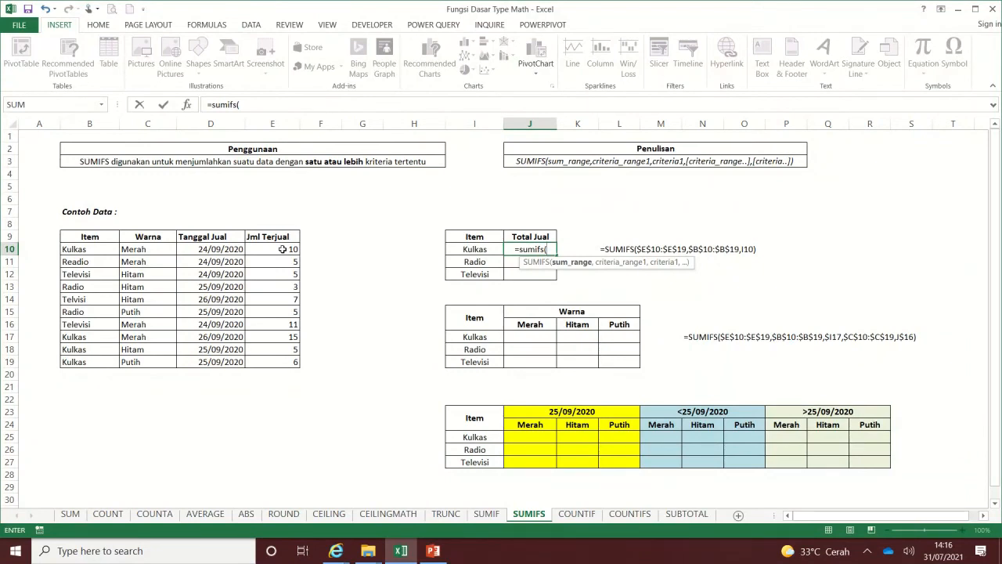
pyautogui.moveTo(282, 249); pyautogui.dragTo(282, 359)
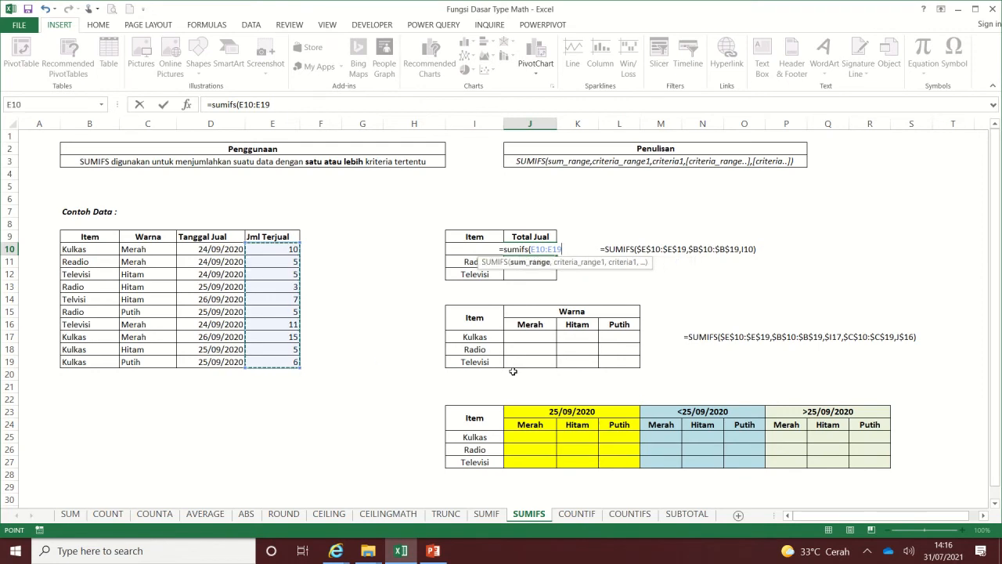
pyautogui.press('F4')
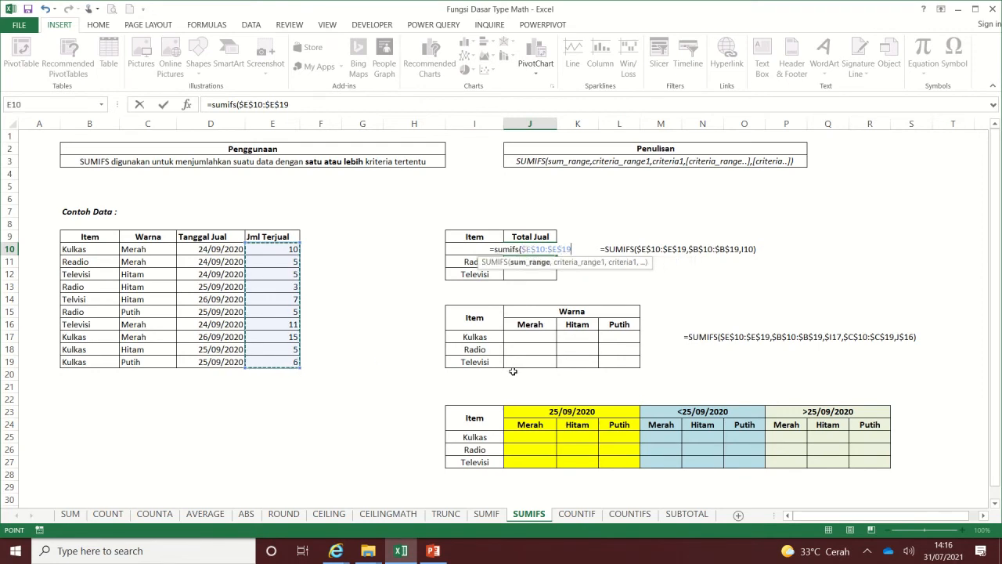
pyautogui.write(',')
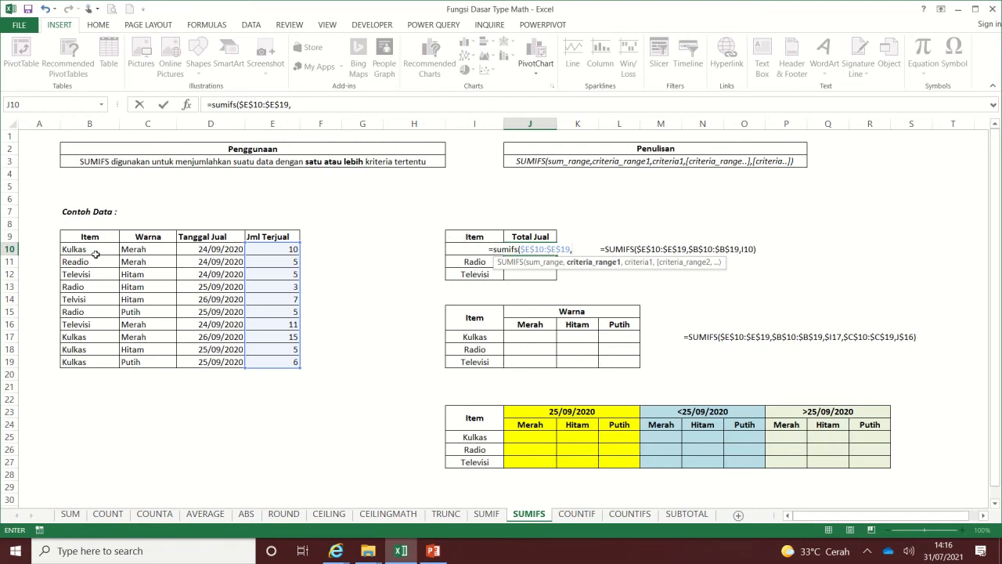
# - Complete the J10 formula with the criteria range $B$10:$B$19 and the criterion I10, and enter it
pyautogui.moveTo(92, 251); pyautogui.dragTo(86, 355)
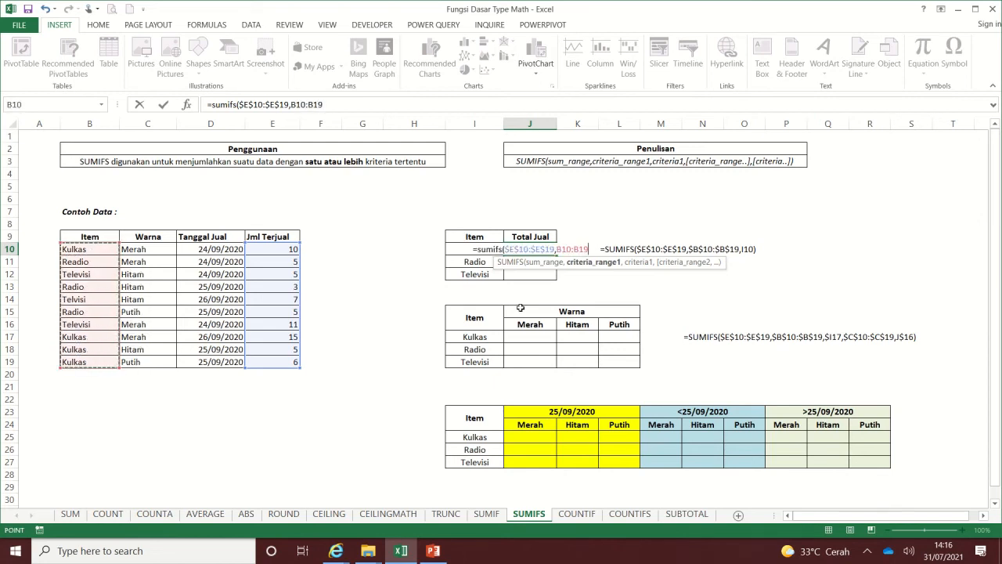
pyautogui.press('F4')
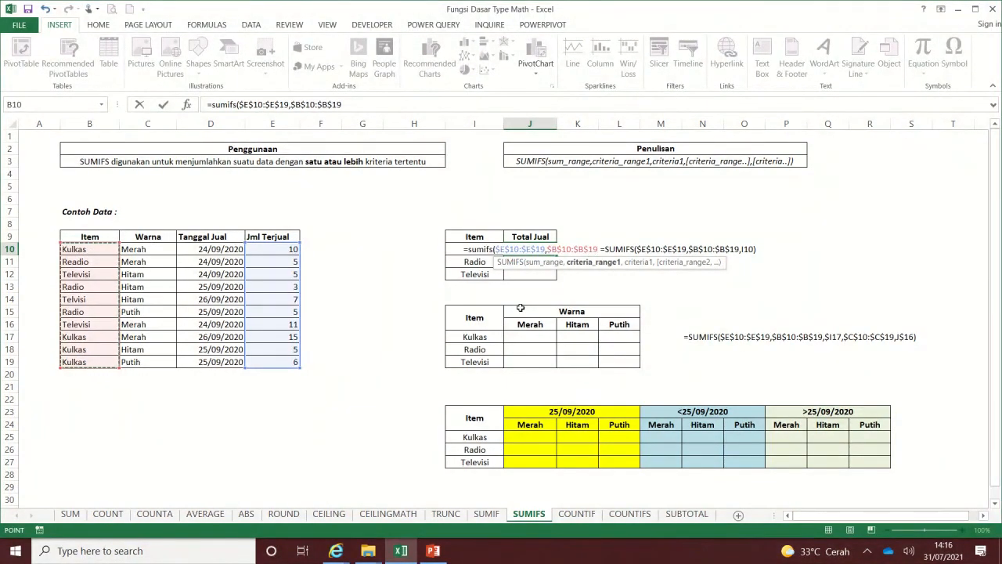
pyautogui.write(',')
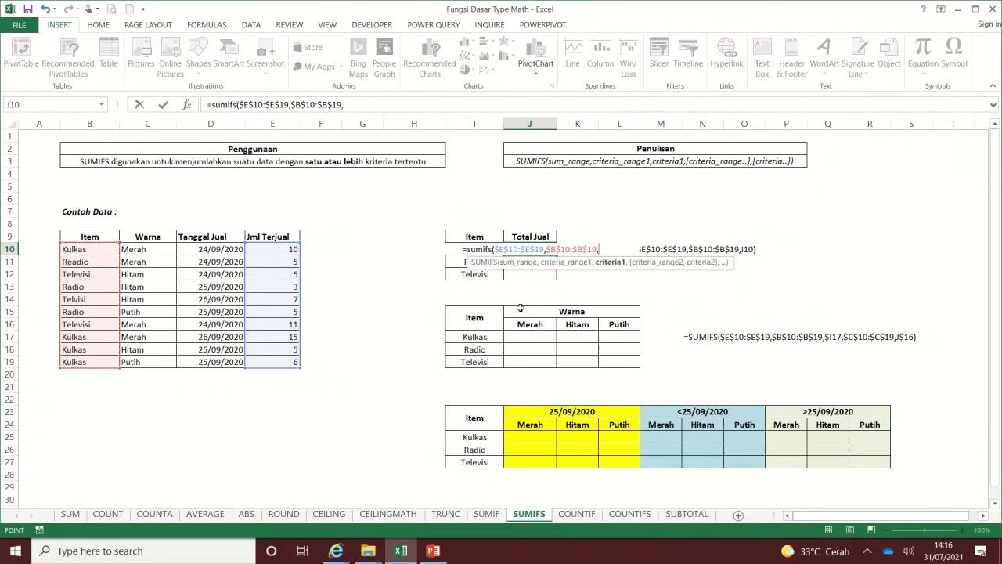
pyautogui.press('Left')
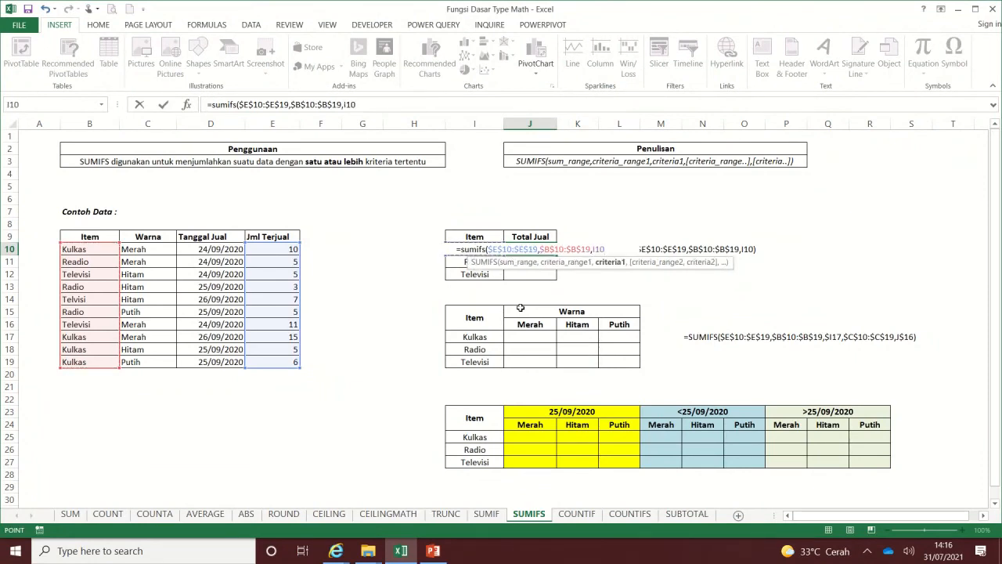
pyautogui.write(')')
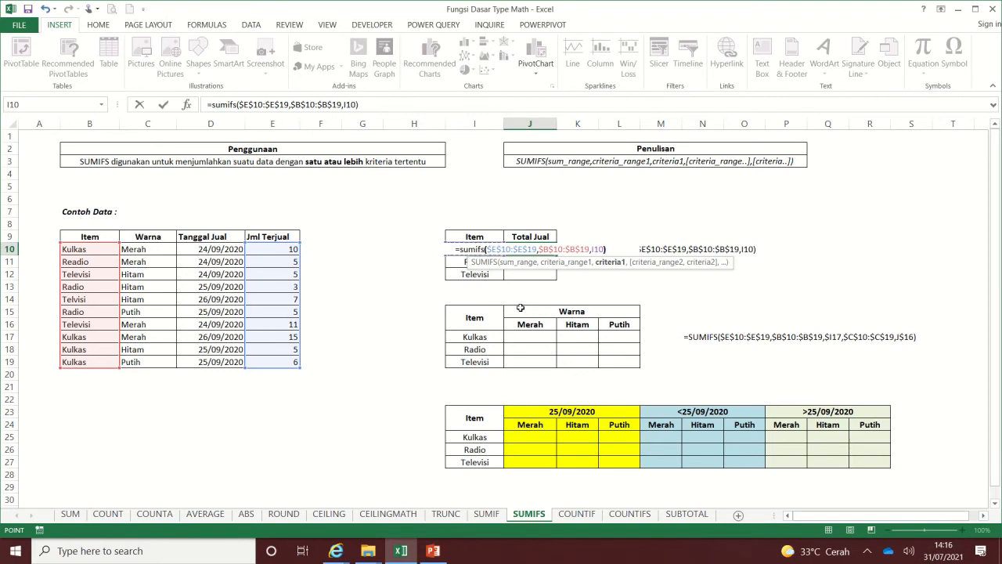
pyautogui.press('Return')
pyautogui.press('Up')
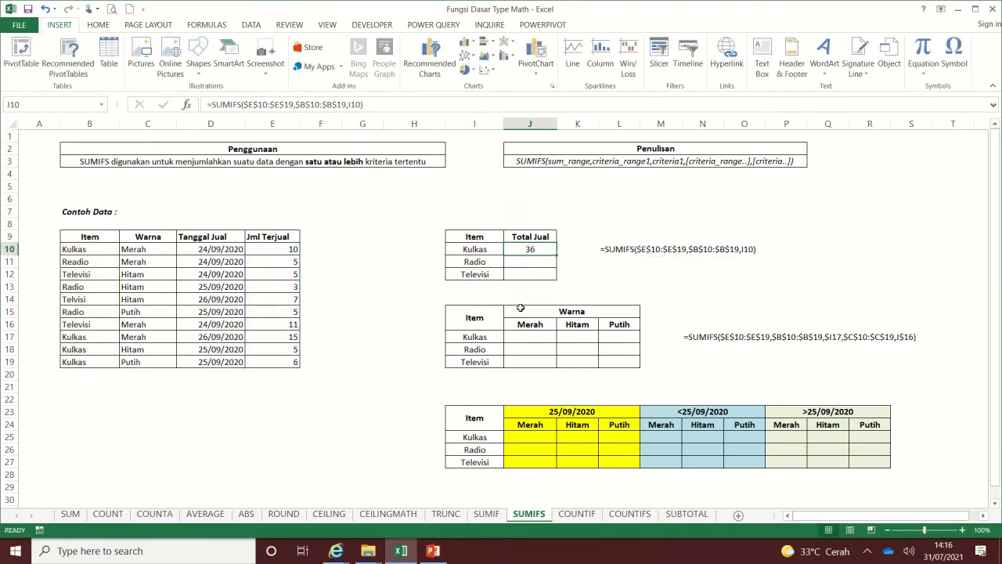
# - Copy the SUMIFS formula from J10 to J11:J12 for the Radio and Televisi rows
pyautogui.hotkey('ctrl', 'c')
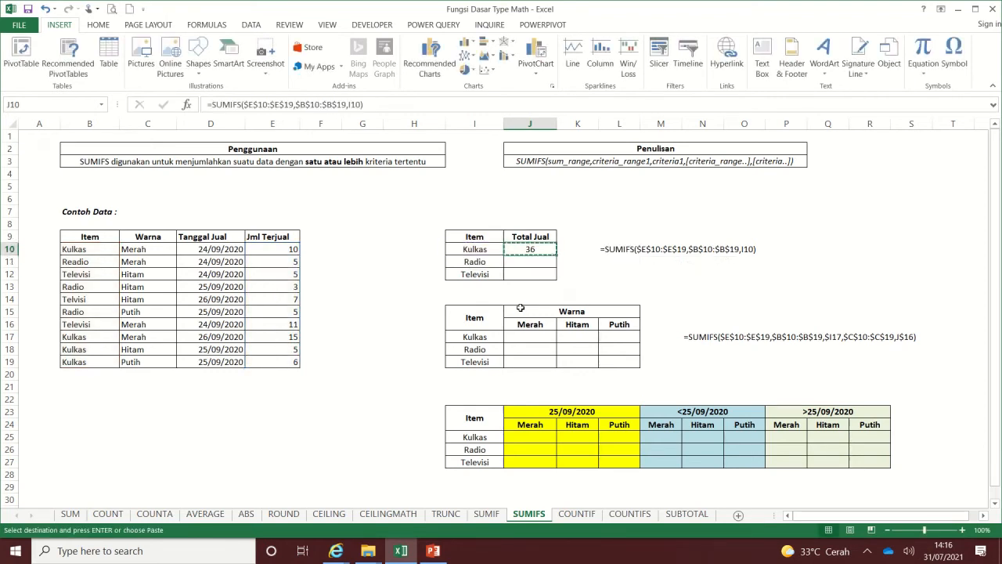
pyautogui.press('Down')
pyautogui.hotkey('ctrl', 'v')
pyautogui.hotkey('shift', 'Down')
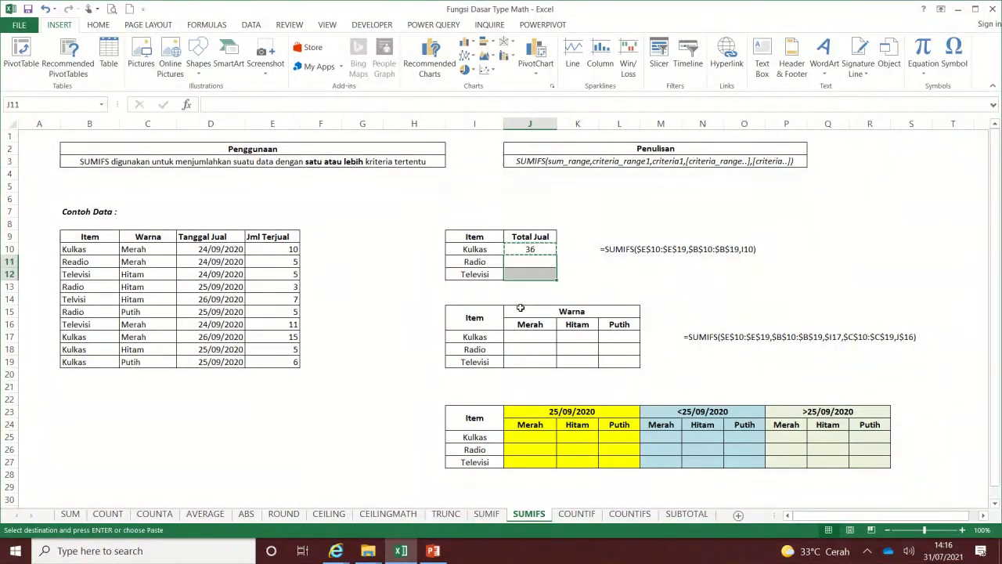
pyautogui.press('Return')
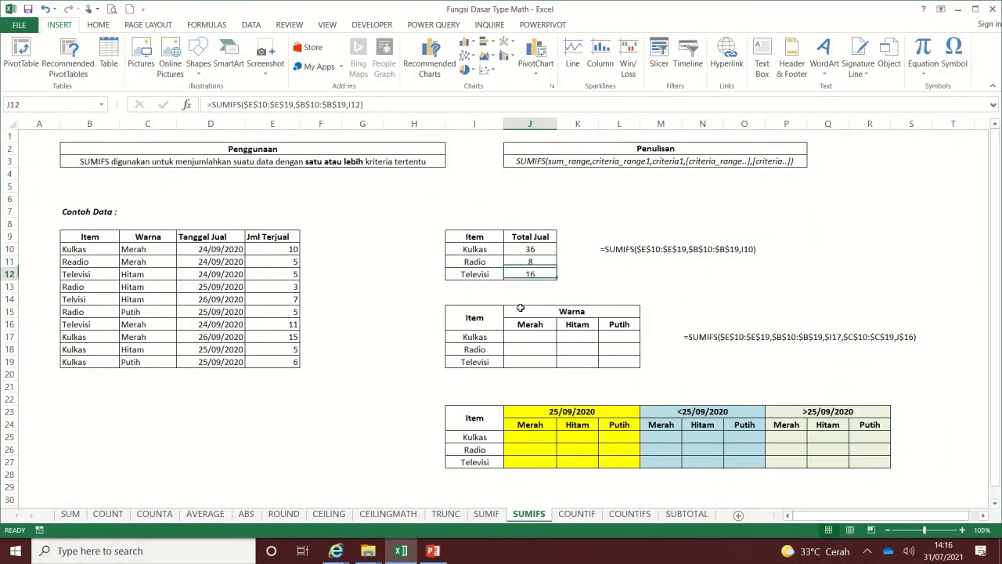
# - Examine the Item-by-Warna table on rows 15 to 19, including its Merah, Hitam and Putih headings and the Kulkas row
pyautogui.click(520, 311)
pyautogui.press('Down')
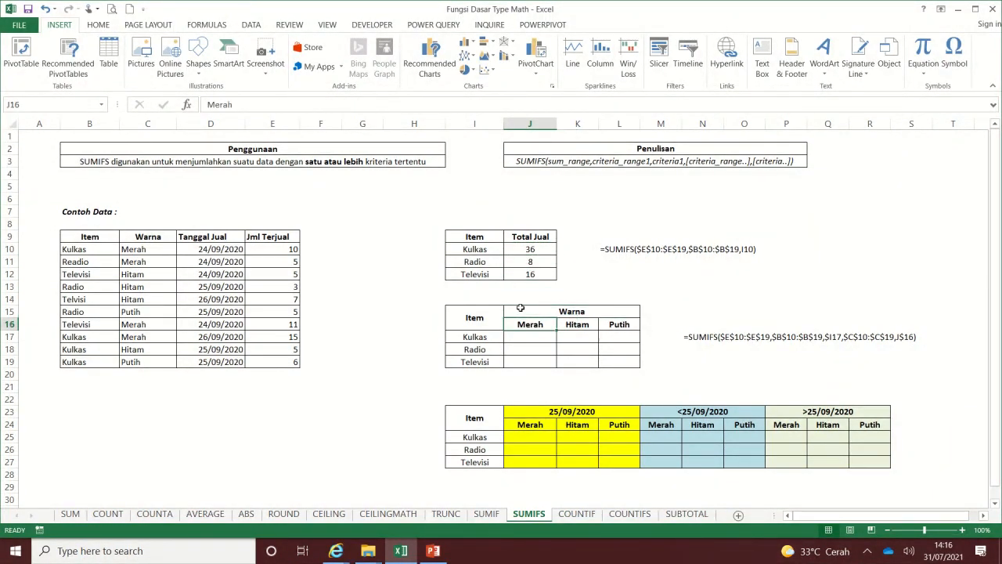
pyautogui.scroll(-1, 530, 325)
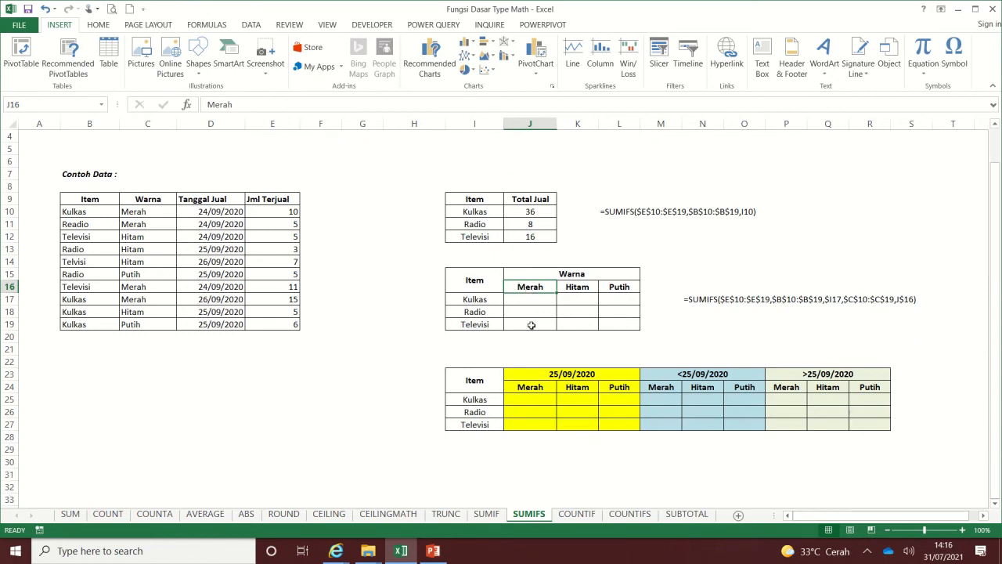
pyautogui.scroll(-1, 548, 323)
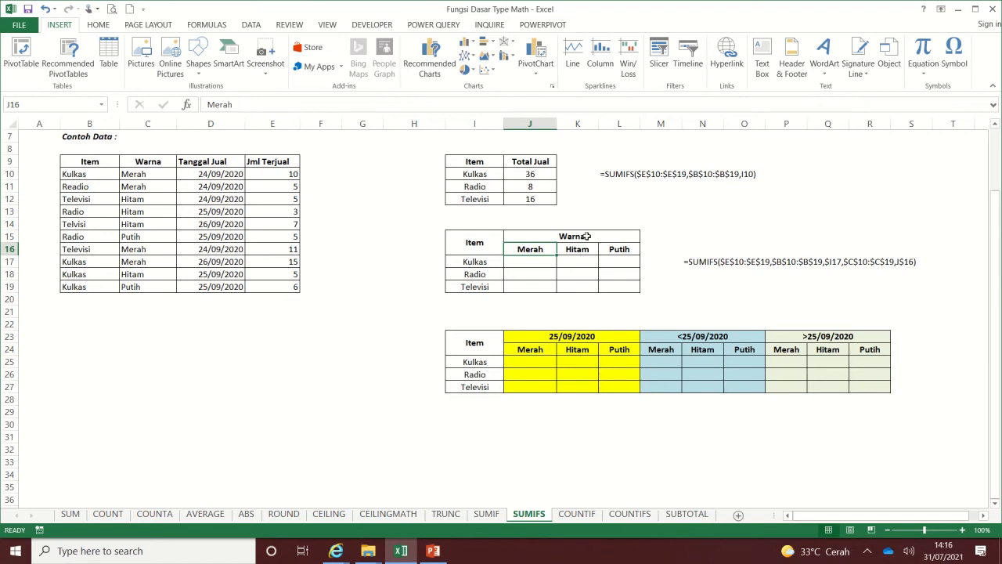
pyautogui.click(474, 261)
pyautogui.click(539, 257)
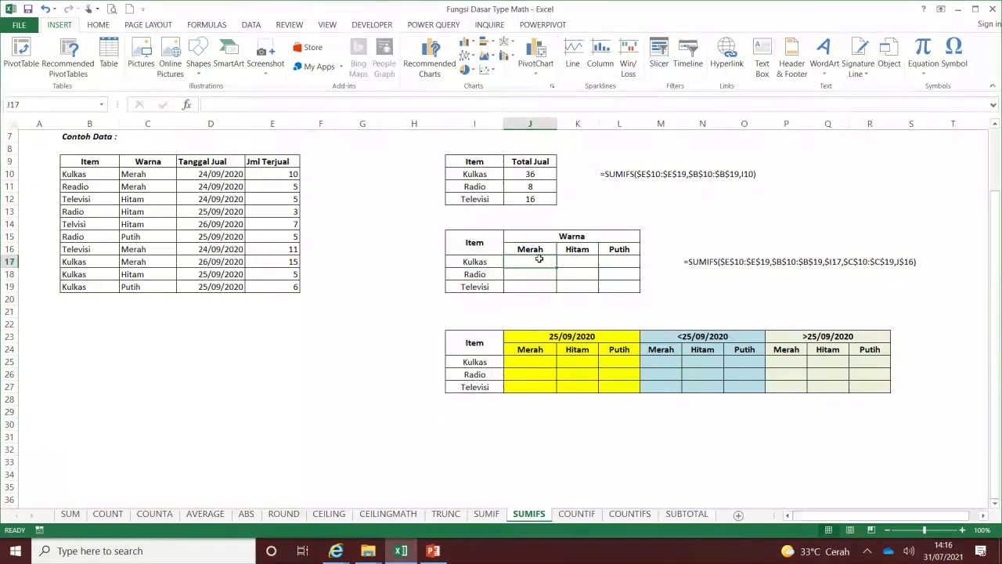
pyautogui.click(583, 247)
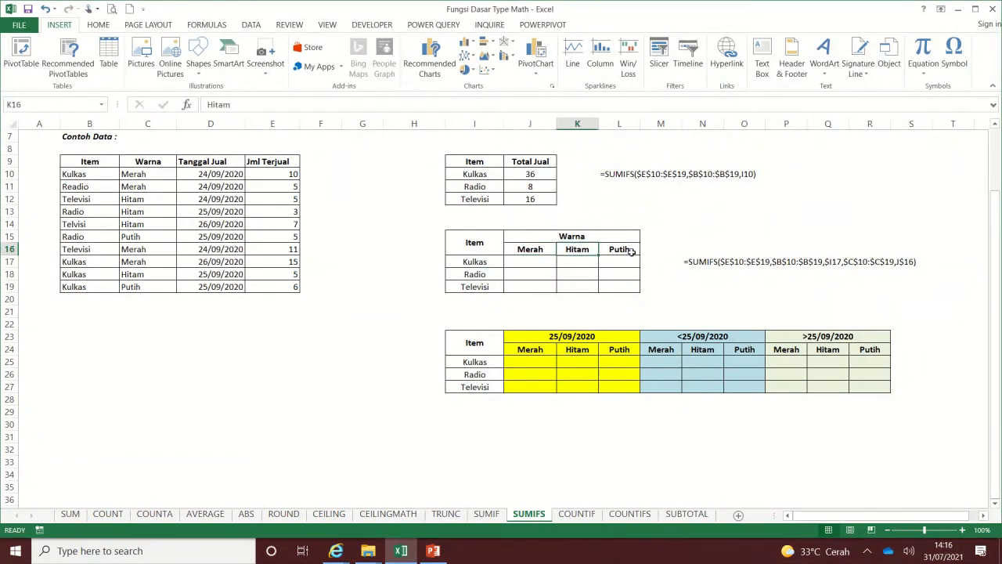
pyautogui.keyDown('shift'); pyautogui.click(630, 250); pyautogui.keyUp('shift')
pyautogui.hotkey('ctrl', 'c')
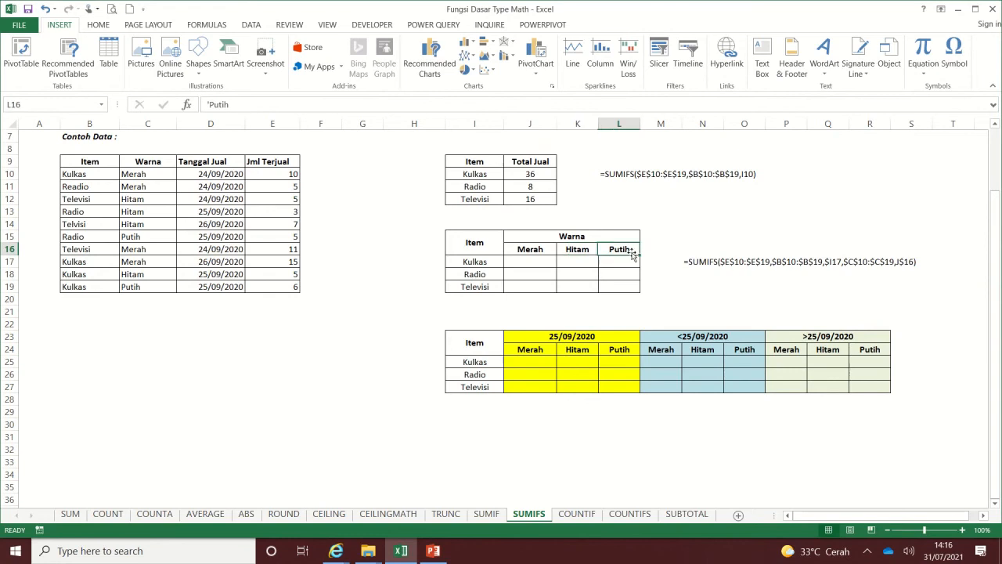
pyautogui.click(537, 265)
pyautogui.press('Escape')
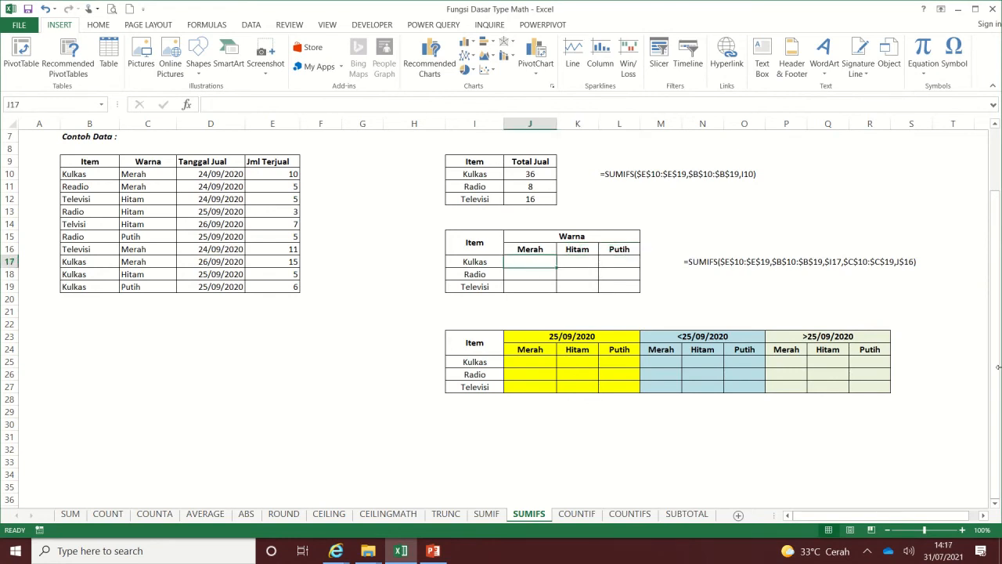
# - Start a SUMIFS formula in cell J17 with the absolute range $E$10:$E$19 as the sum range
pyautogui.write('=')
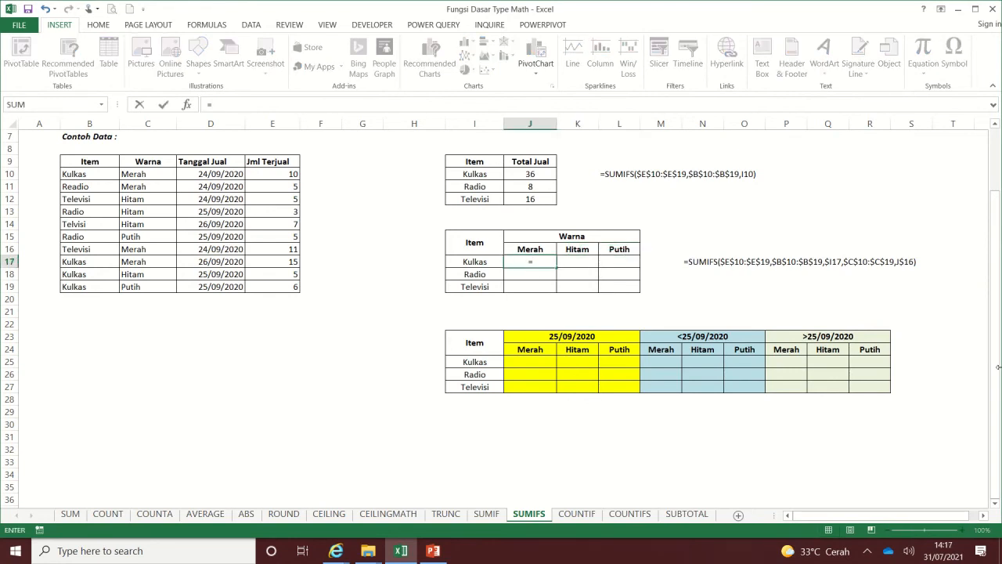
pyautogui.write('sumifs(')
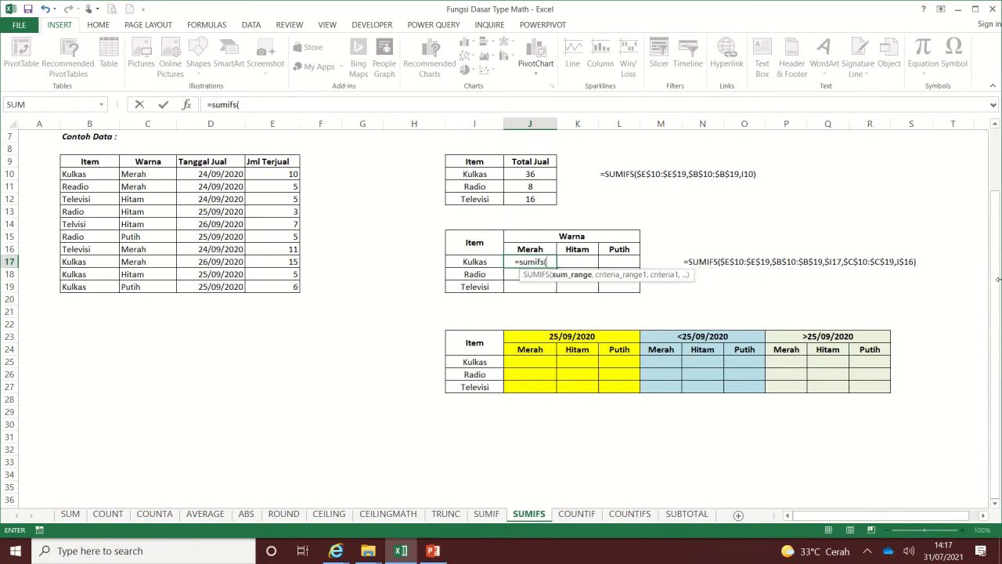
pyautogui.moveTo(293, 172); pyautogui.dragTo(288, 285)
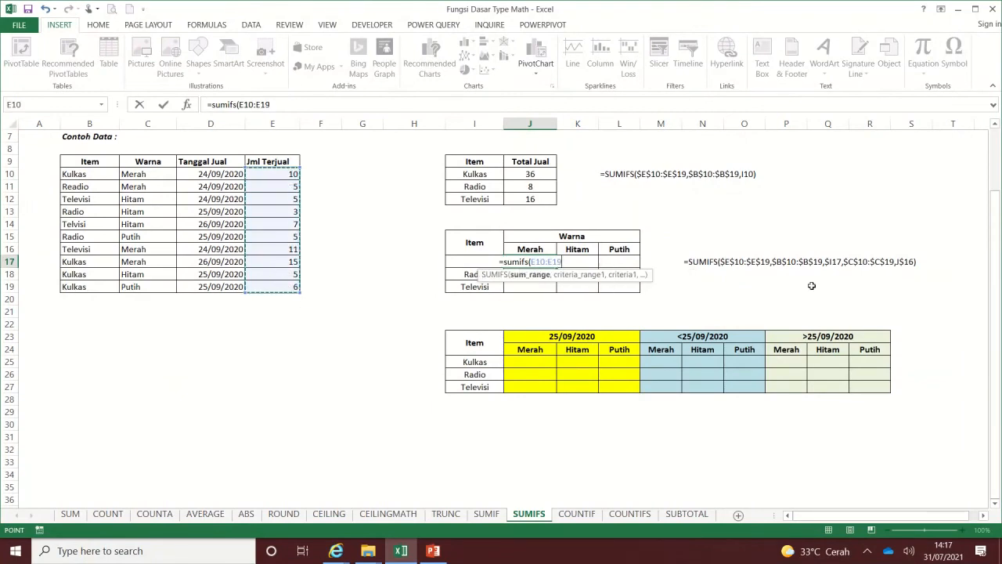
pyautogui.press('F4')
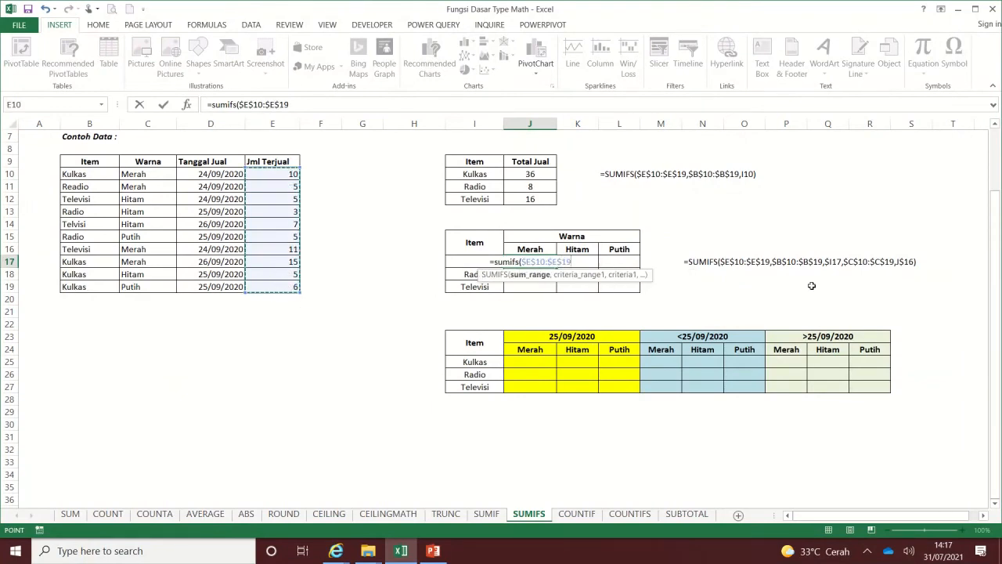
pyautogui.write(',')
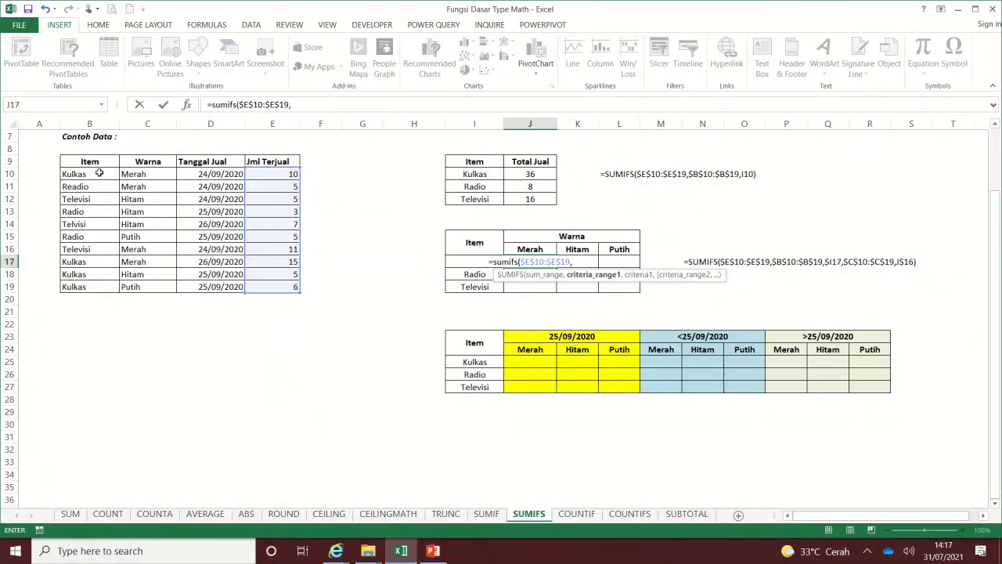
# - Add B10:B19 as the first criteria range and I17 as its criterion in the J17 formula
pyautogui.moveTo(99, 173); pyautogui.dragTo(86, 287)
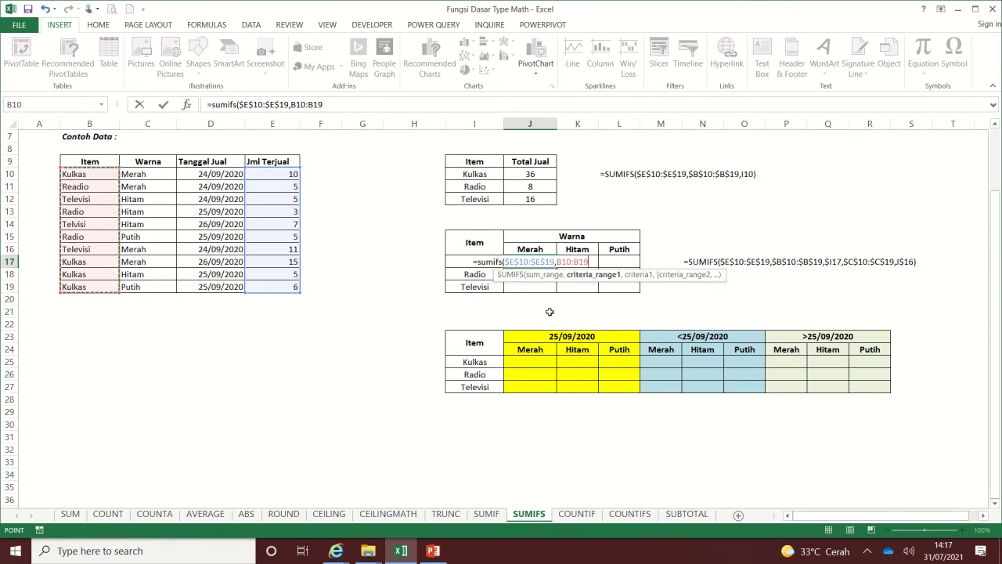
pyautogui.write(',')
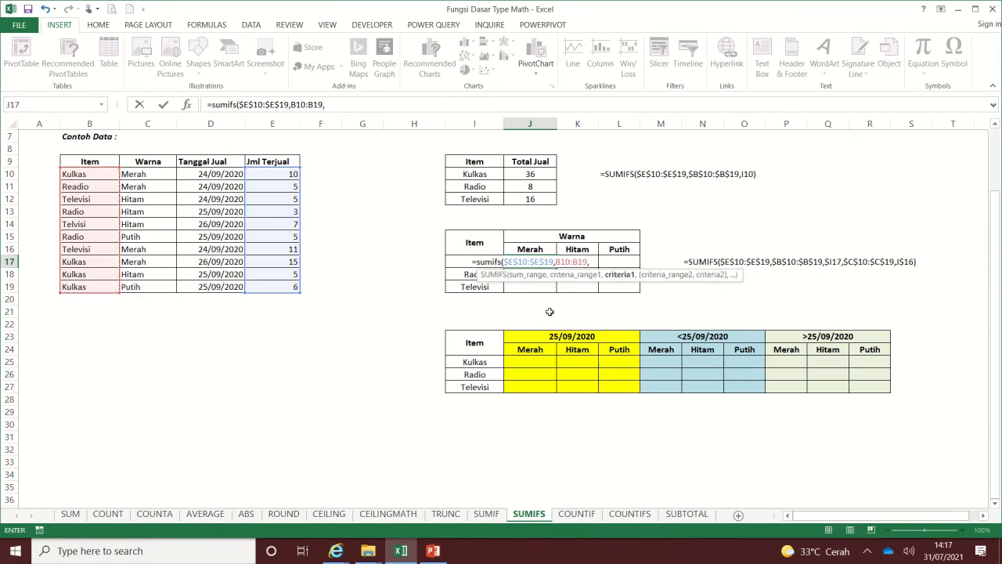
pyautogui.press('Left')
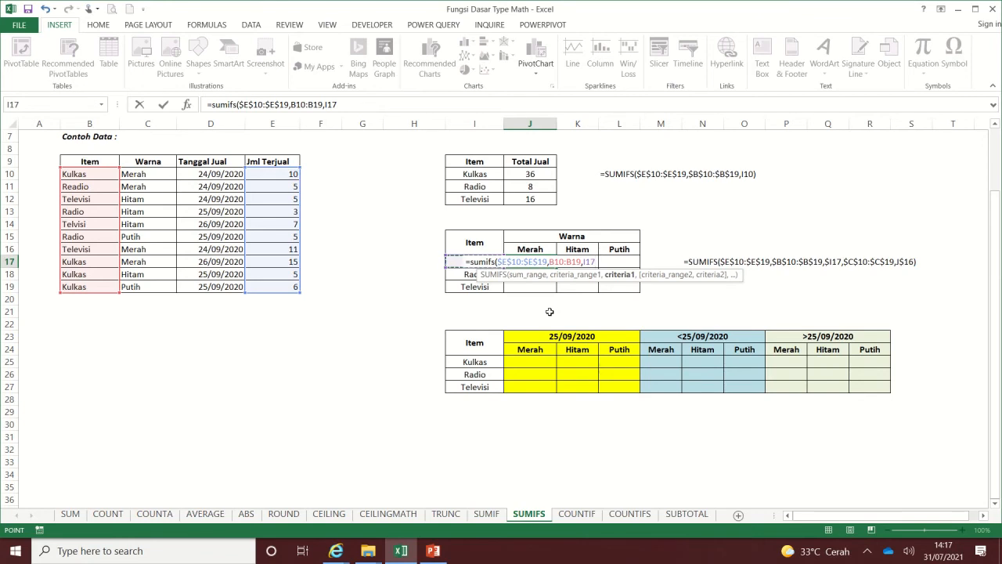
pyautogui.write(',')
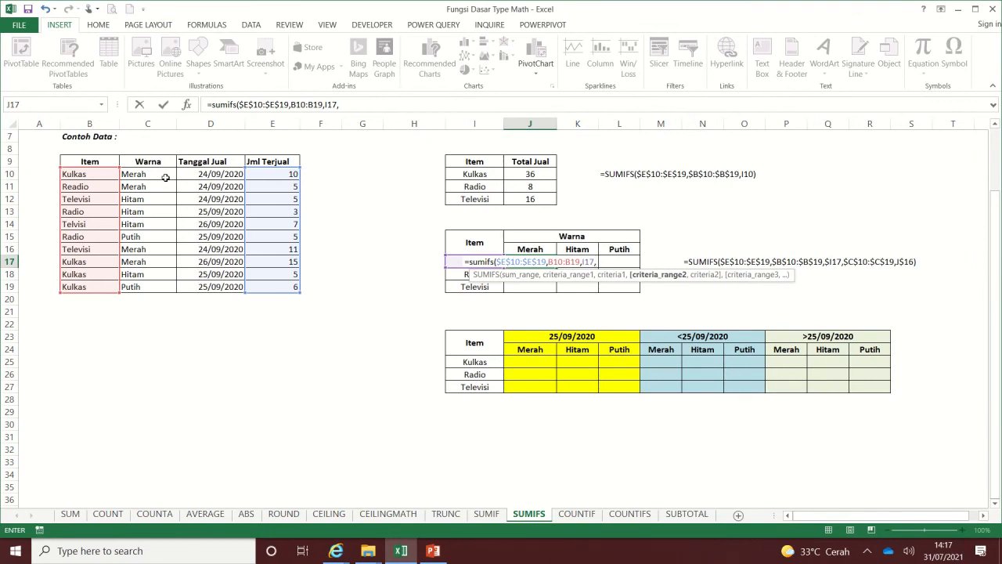
# - Add the absolute range $C$10:$C$19 as the second criteria range in the J17 formula
pyautogui.moveTo(165, 177); pyautogui.dragTo(161, 287)
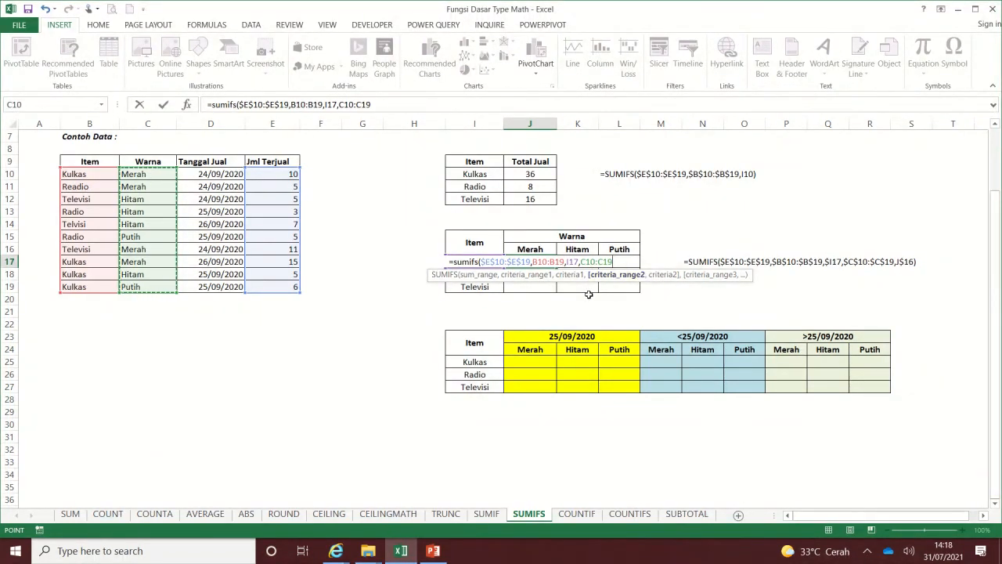
pyautogui.press('F4')
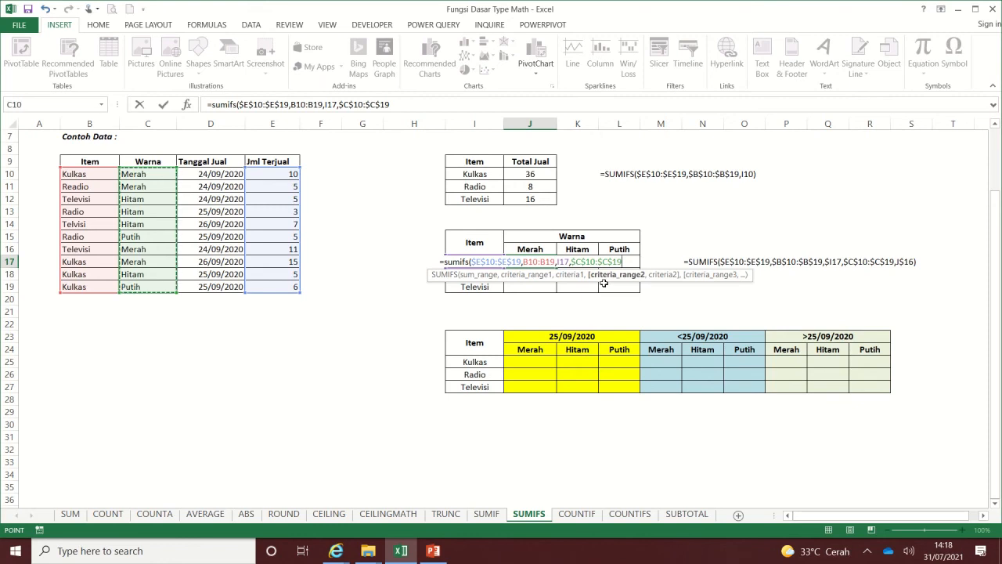
pyautogui.write(',')
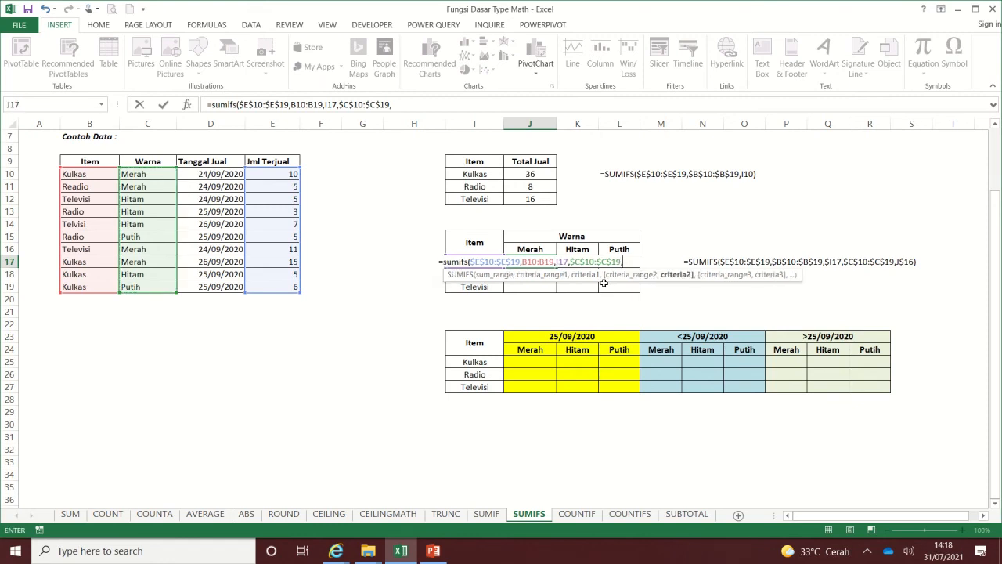
# - Set the second criterion to J16 with only its row locked (J$16), then close and enter the J17 formula
pyautogui.click(539, 249)
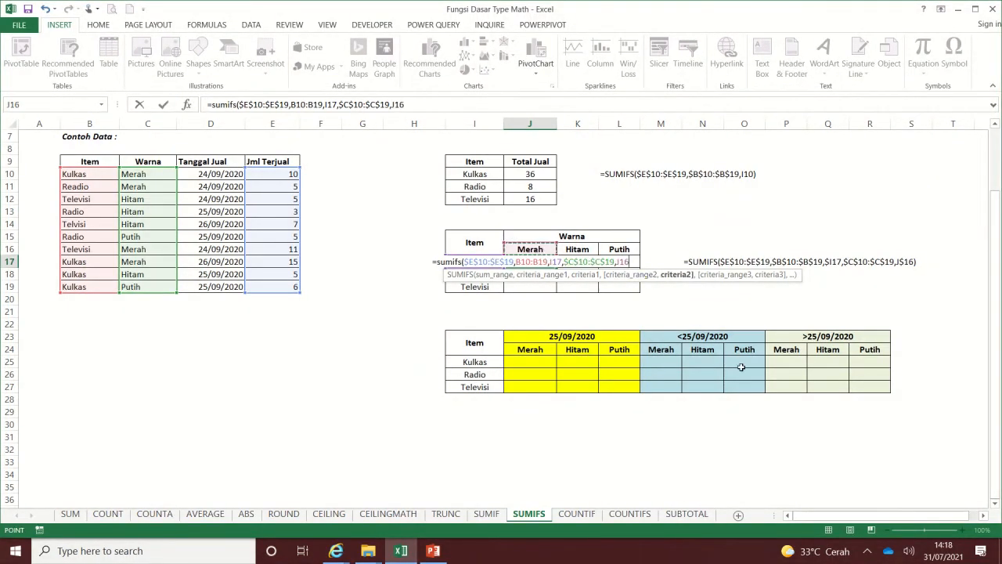
pyautogui.press('F4')
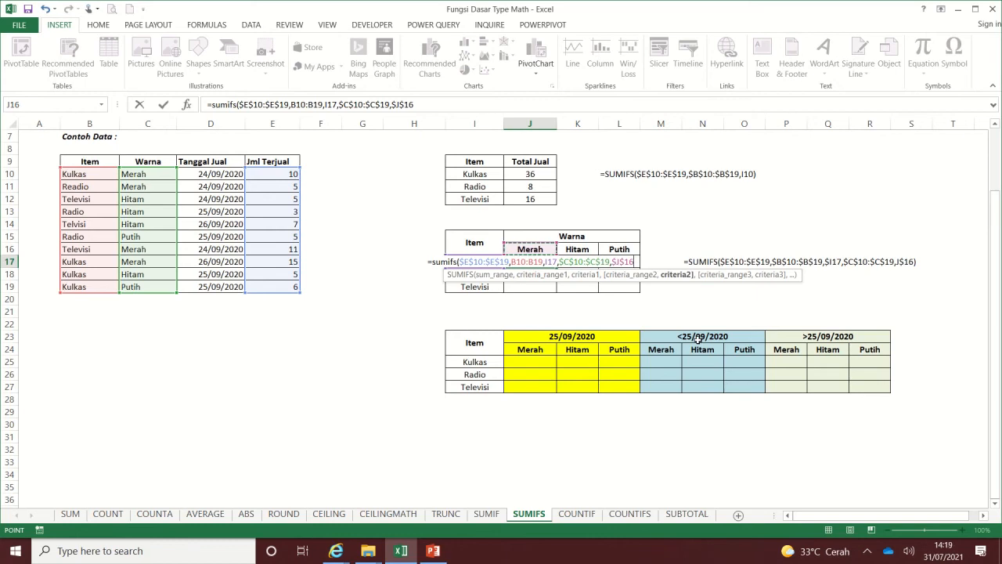
pyautogui.press('F4')
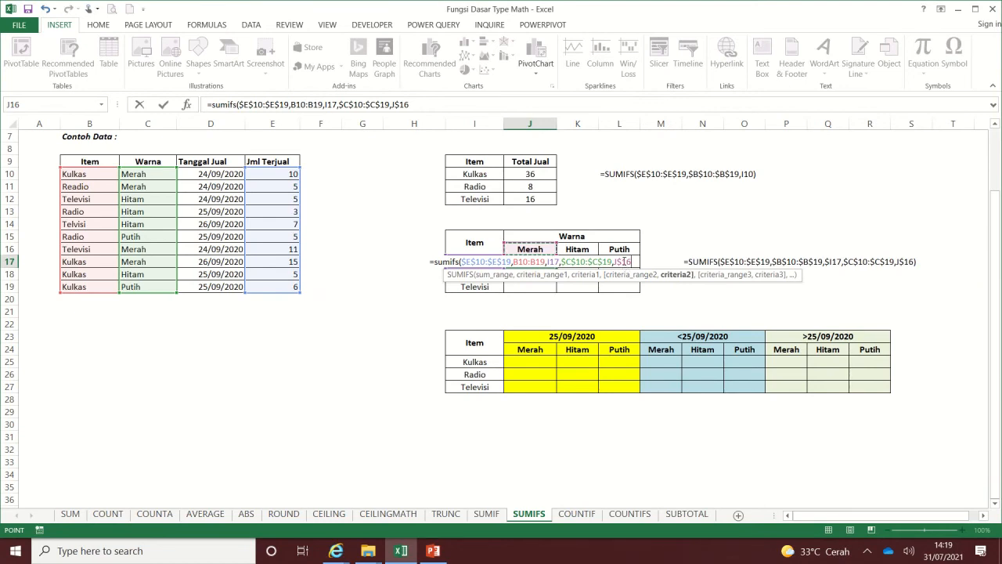
pyautogui.press('F4')
pyautogui.press('F4')
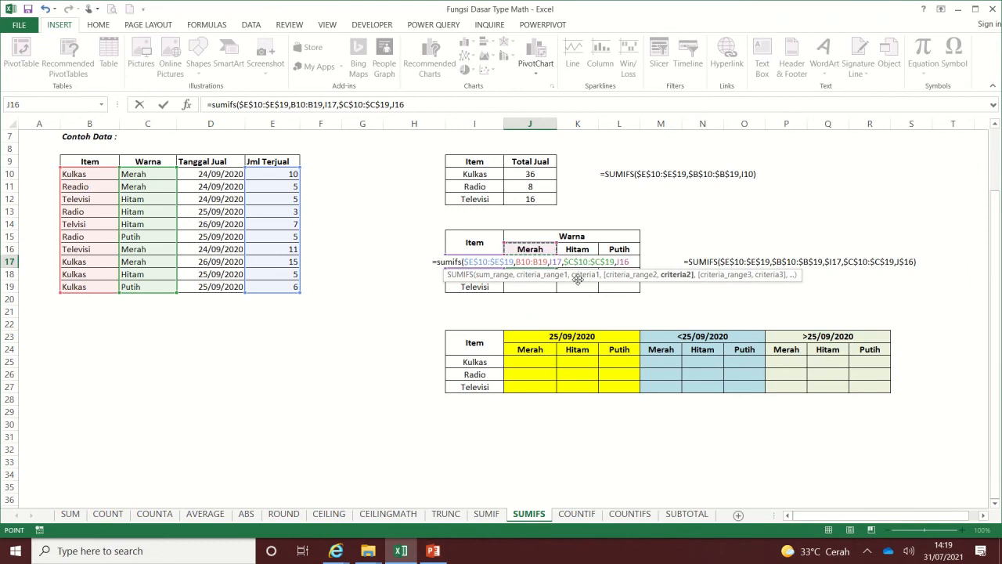
pyautogui.press('F4')
pyautogui.press('F4')
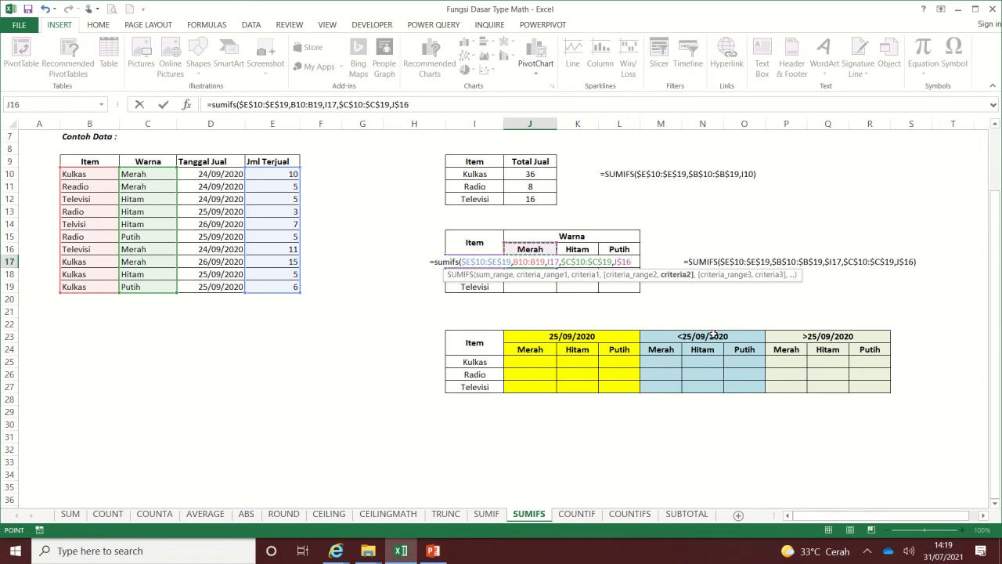
pyautogui.write(',')
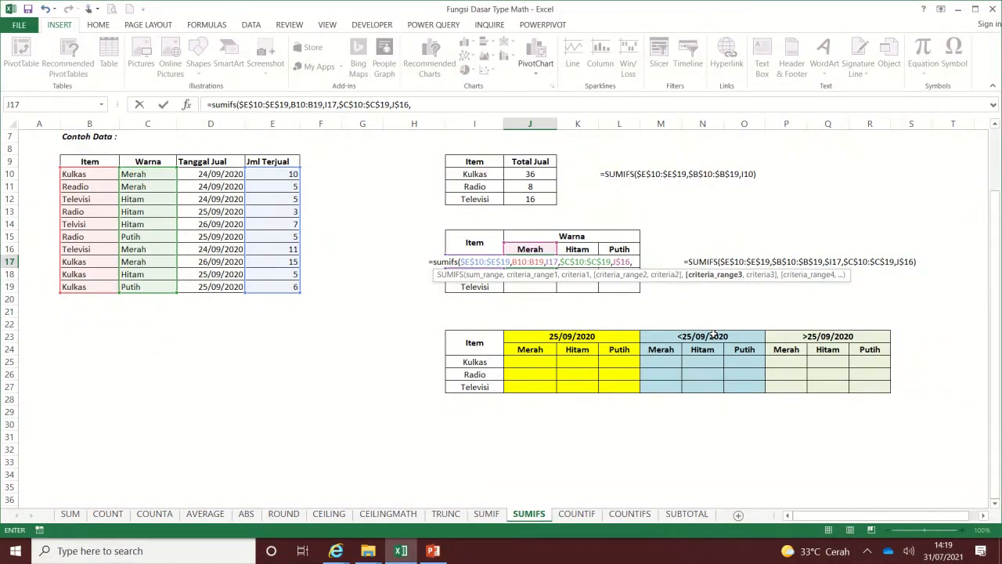
pyautogui.press('BackSpace')
pyautogui.write(')')
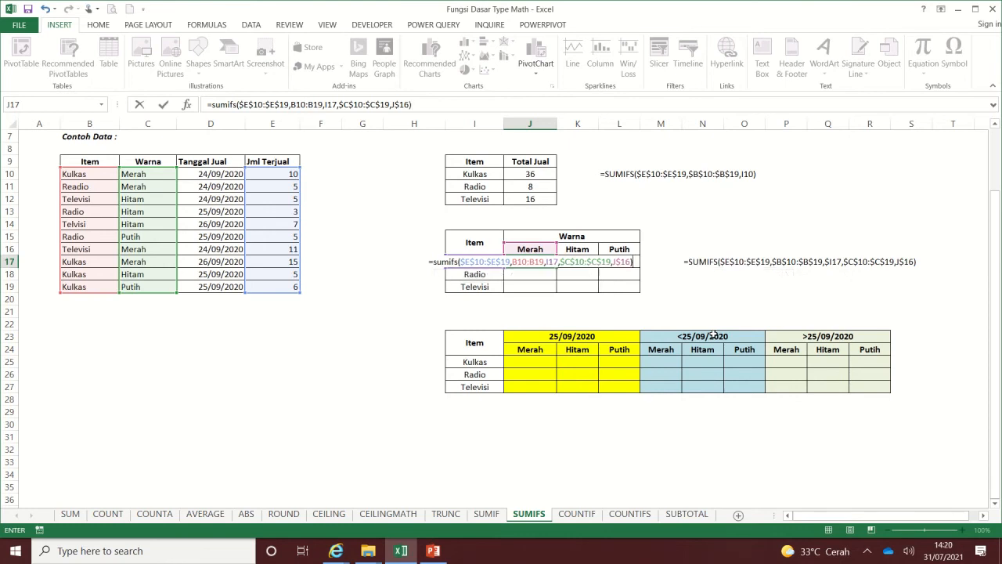
pyautogui.press('Return')
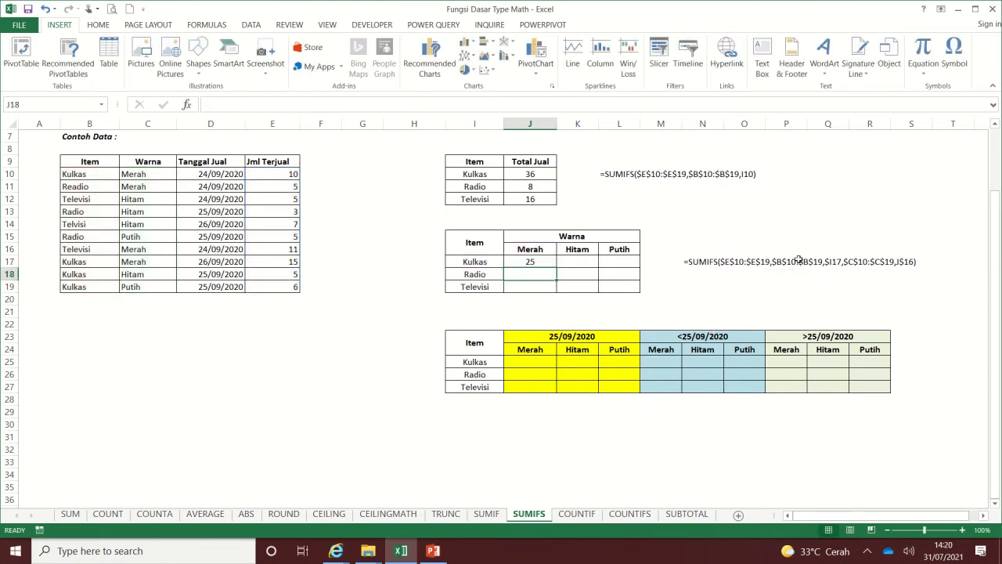
# - Copy the SUMIFS formula from J17 to J18:J19 and compare the criteria ranges in J17 and J18
pyautogui.click(552, 262)
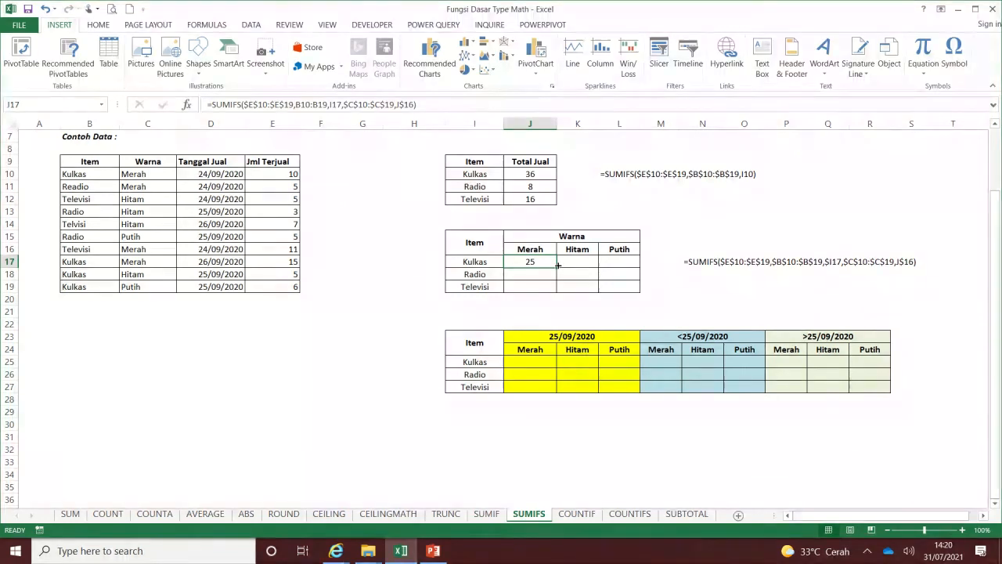
pyautogui.moveTo(558, 265); pyautogui.dragTo(557, 288)
pyautogui.click(545, 261)
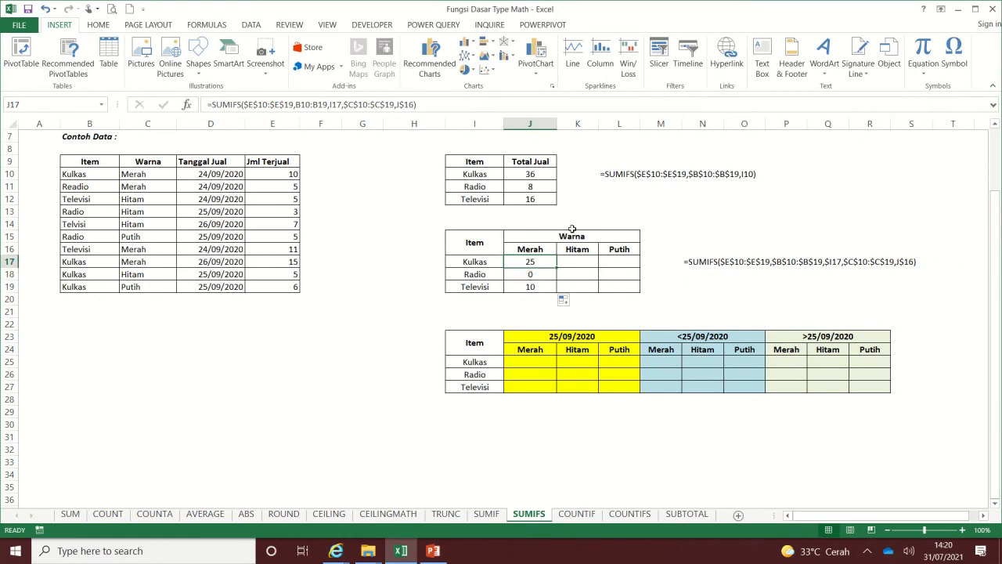
pyautogui.moveTo(418, 104); pyautogui.dragTo(186, 109)
pyautogui.press('Escape')
pyautogui.click(539, 272)
pyautogui.click(540, 261)
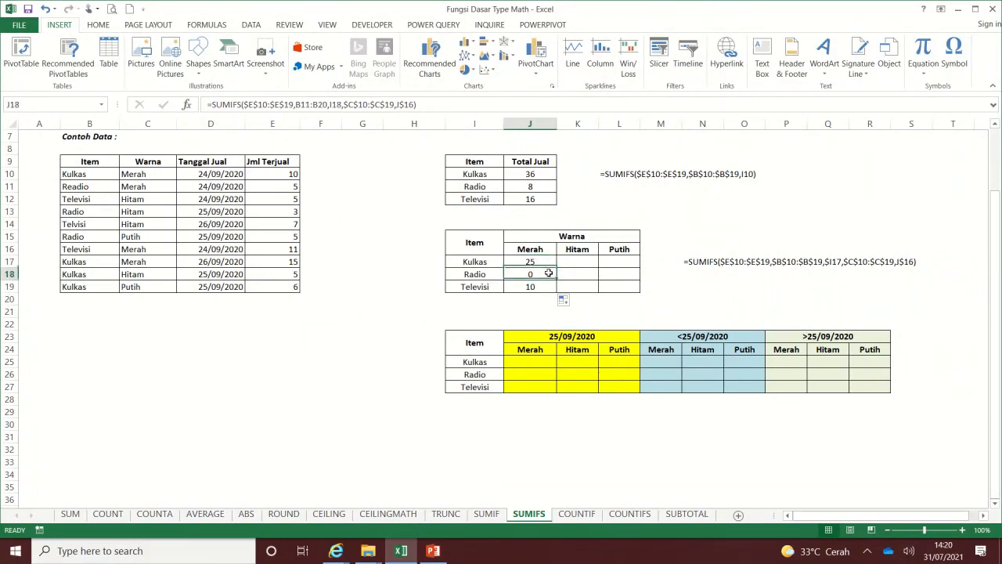
pyautogui.click(317, 104)
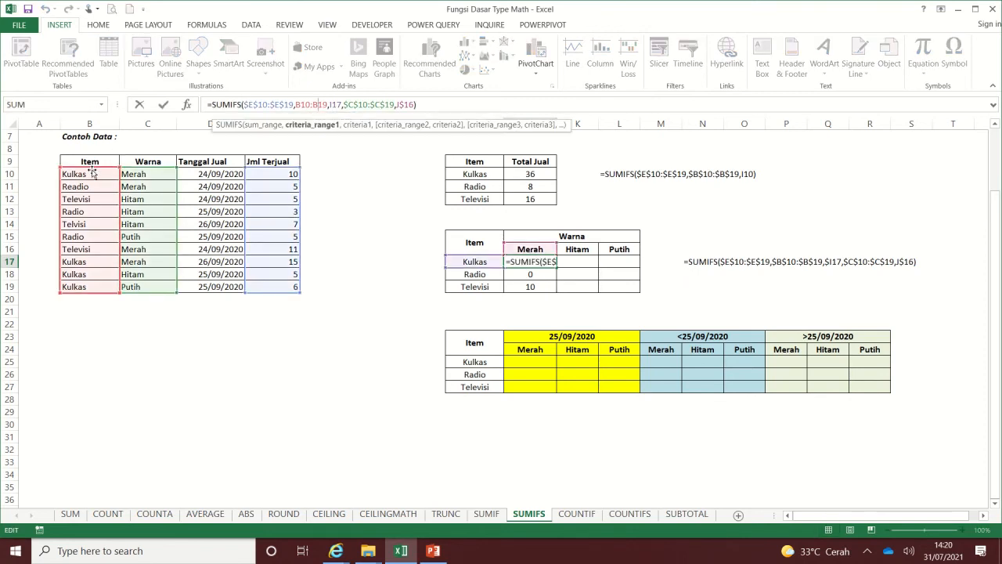
pyautogui.hotkey('ctrl', 'Return')
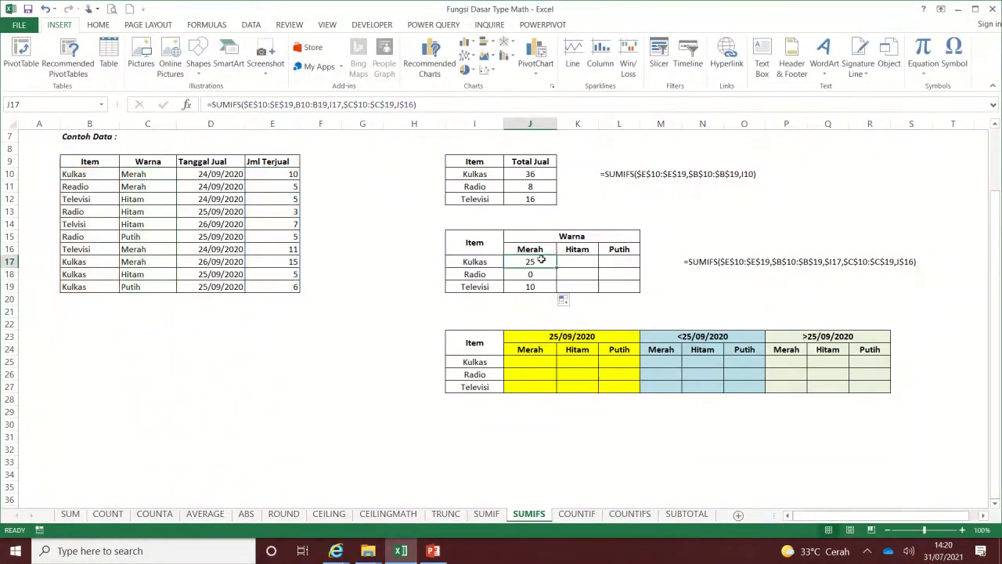
# - Make the first criteria range absolute ($B$10:$B$19) in the J17 formula and copy the formula down to J18:J19
pyautogui.click(304, 104)
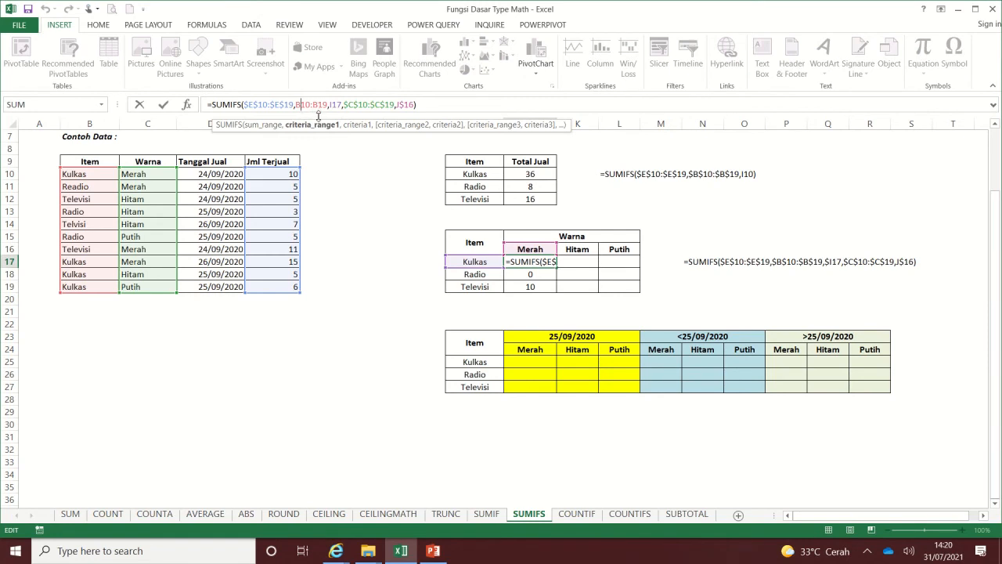
pyautogui.press('F4')
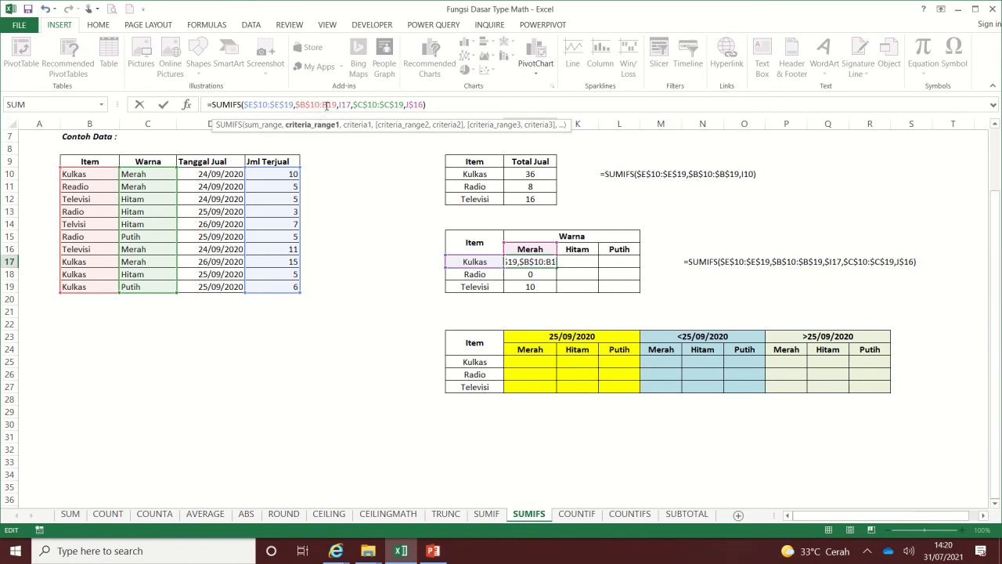
pyautogui.press('F4')
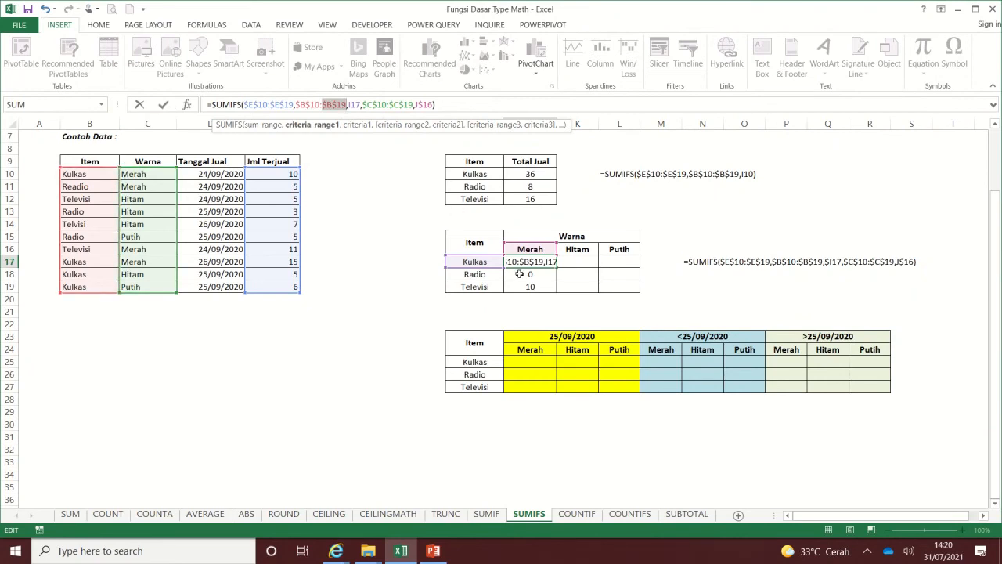
pyautogui.press('Return')
pyautogui.click(531, 263)
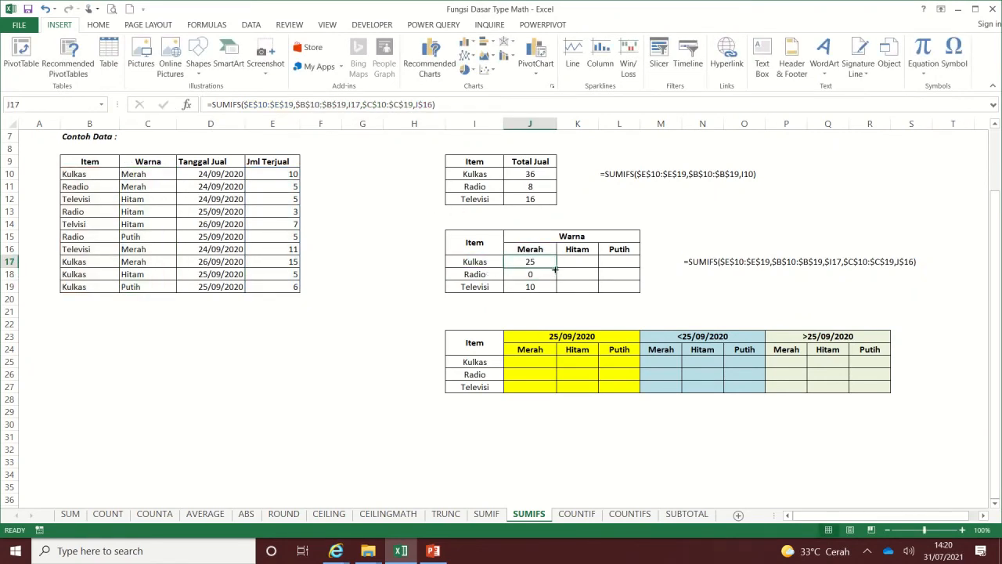
pyautogui.moveTo(557, 268); pyautogui.dragTo(561, 291)
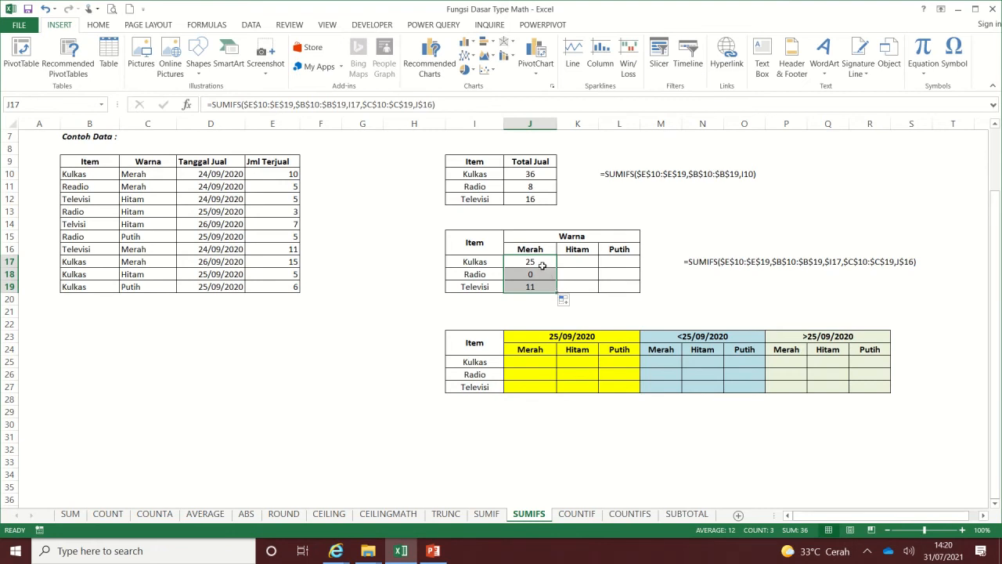
# - Check the ranges and criteria referenced by the SUMIFS formulas in J17, J18 and J19
pyautogui.click(543, 266)
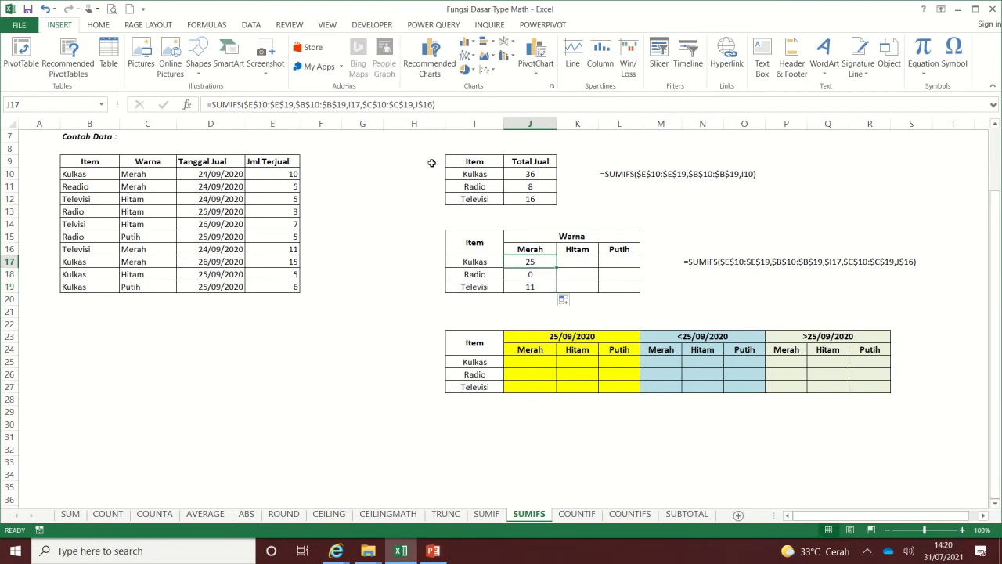
pyautogui.click(535, 275)
pyautogui.doubleClick(530, 261)
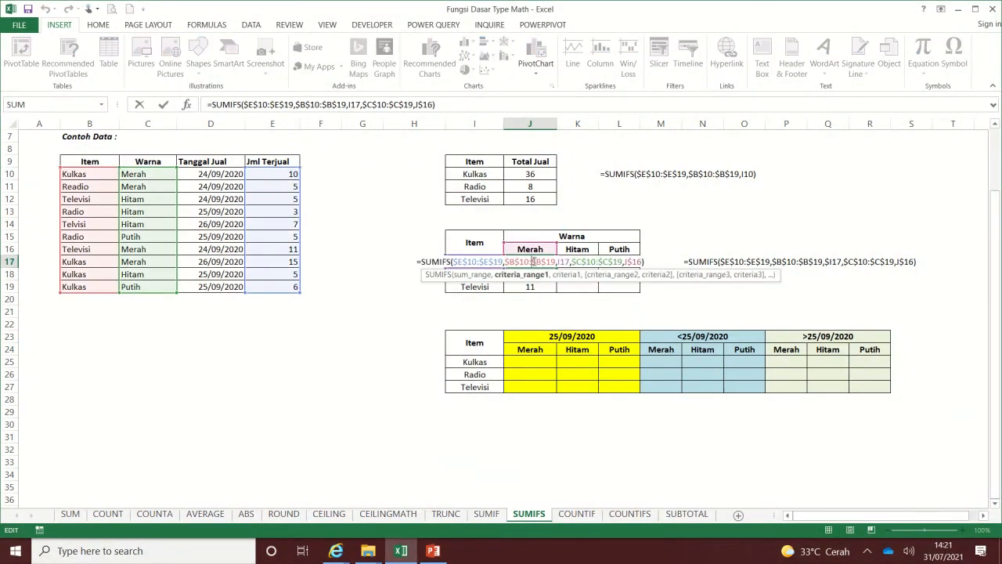
pyautogui.press('Escape')
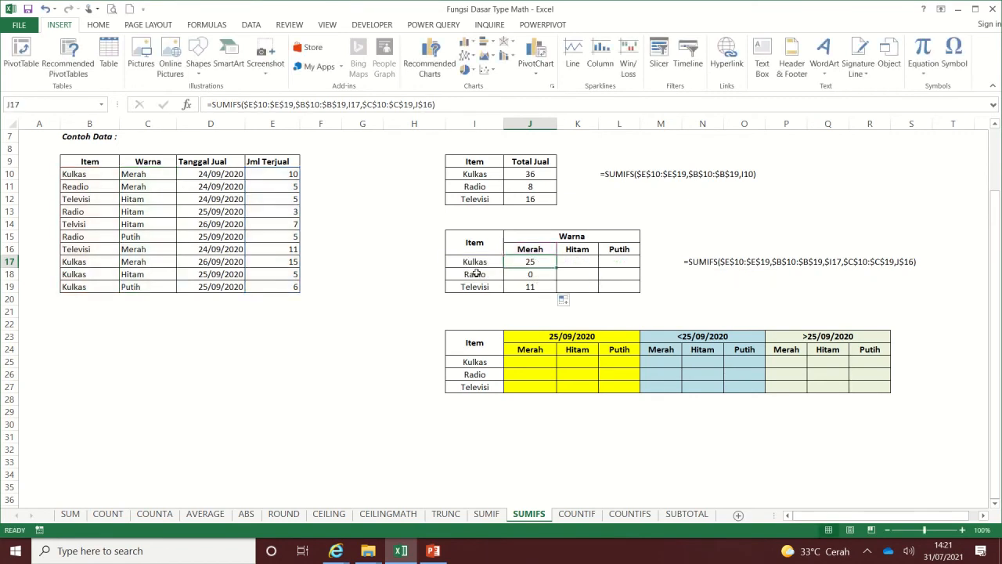
pyautogui.click(530, 274)
pyautogui.click(494, 105)
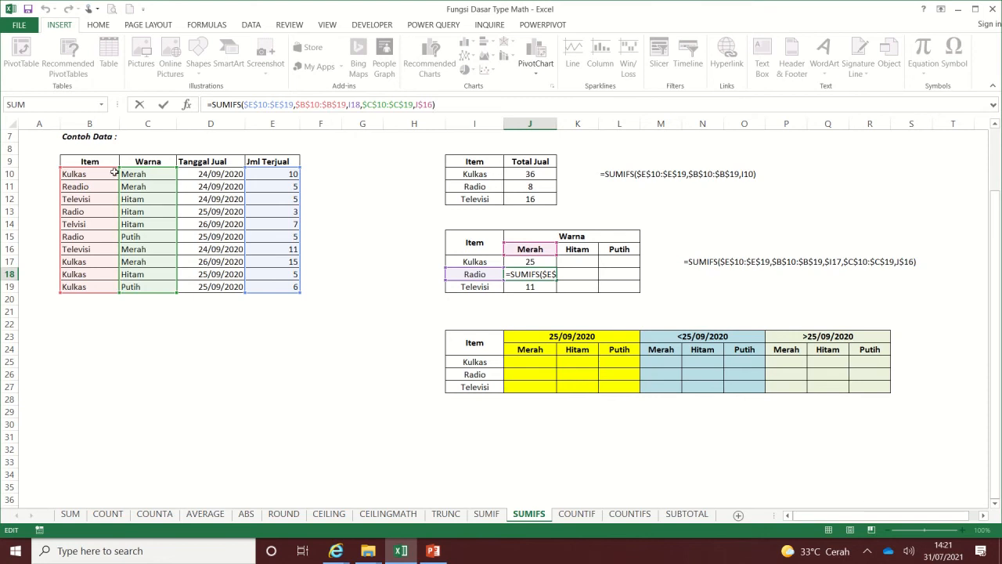
pyautogui.press('Return')
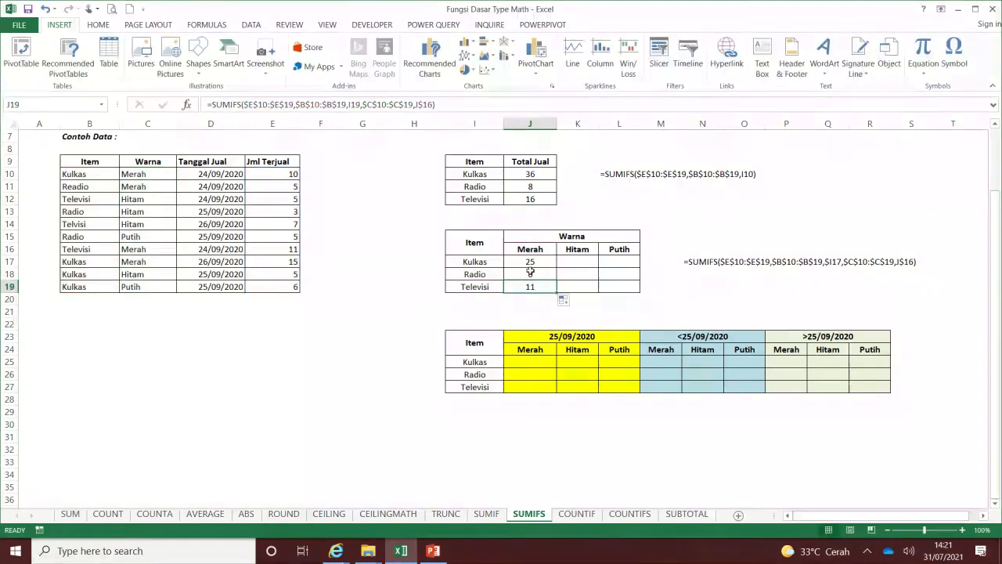
pyautogui.click(439, 104)
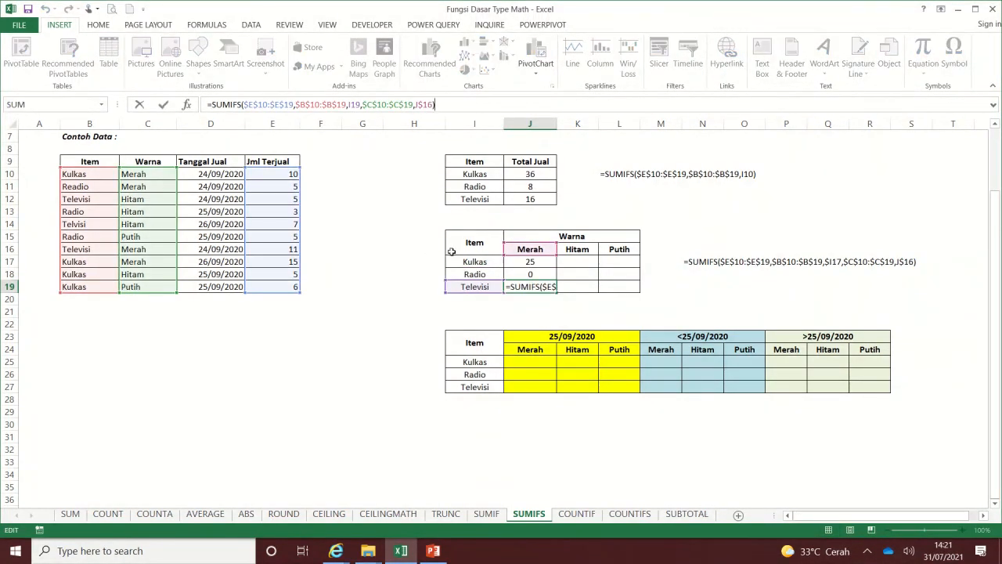
pyautogui.hotkey('ctrl', 'Return')
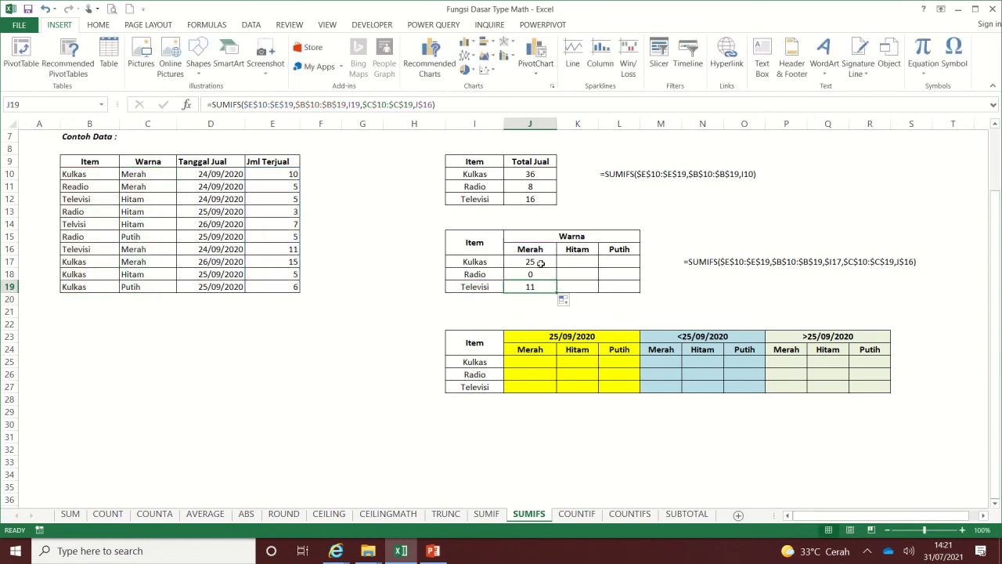
# - Copy the SUMIFS formulas from J17:J19 across to K17:L19 and check the cells referenced in K17
pyautogui.moveTo(540, 263); pyautogui.dragTo(632, 294)
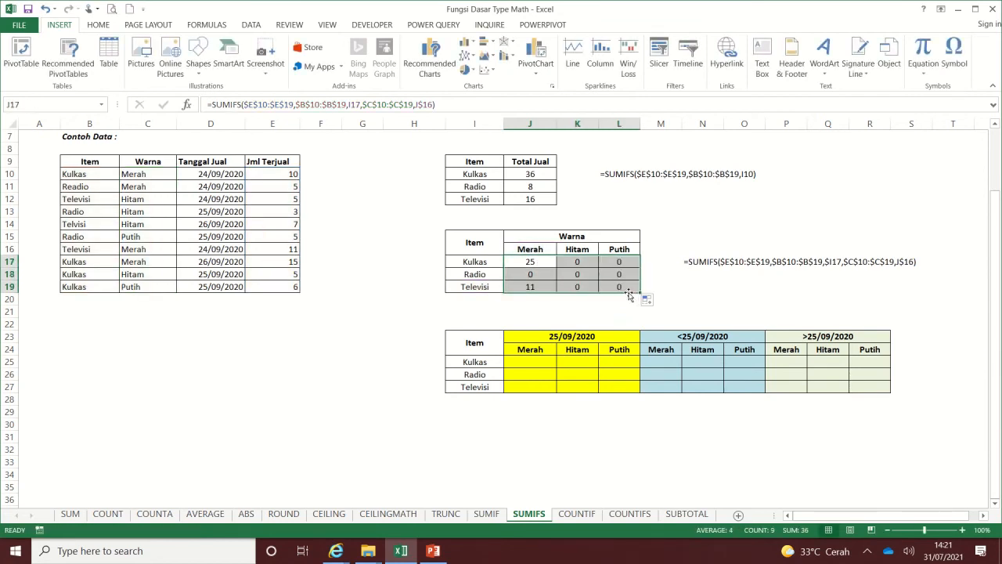
pyautogui.click(577, 261)
pyautogui.click(456, 104)
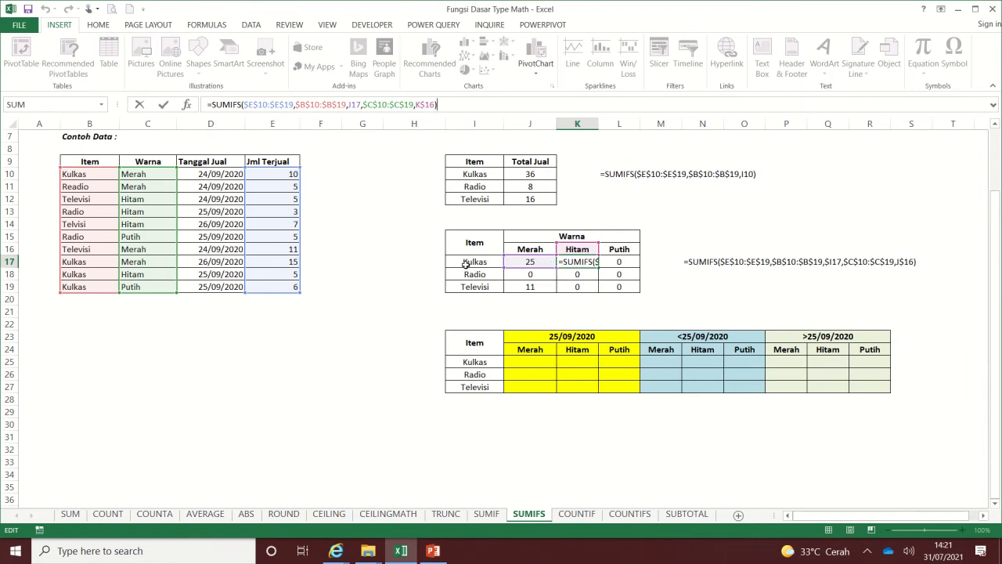
pyautogui.hotkey('ctrl', 'Return')
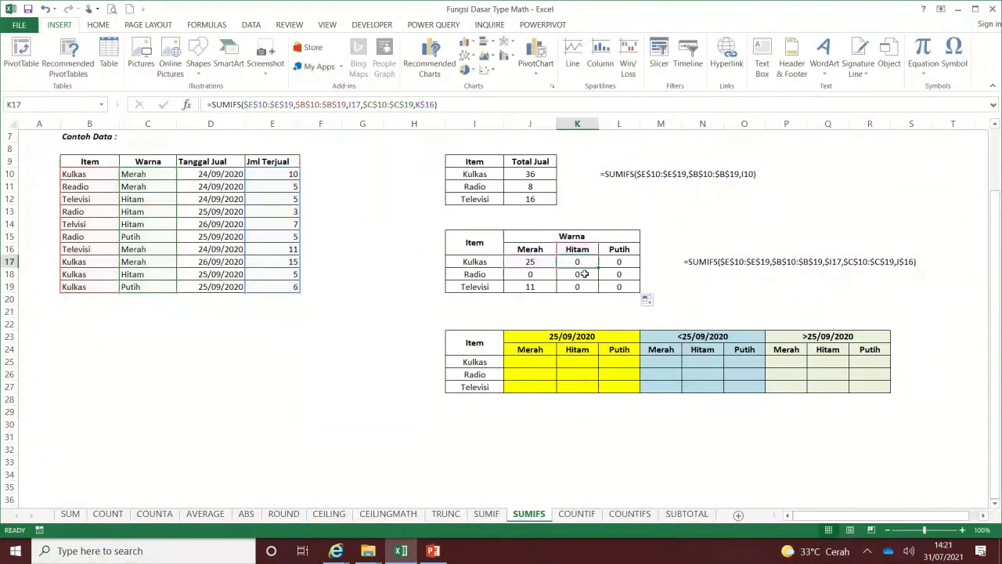
# - Examine which cell the item criterion refers to in the formulas in K18, L17 and K17, compared with J17
pyautogui.click(584, 274)
pyautogui.doubleClick(584, 274)
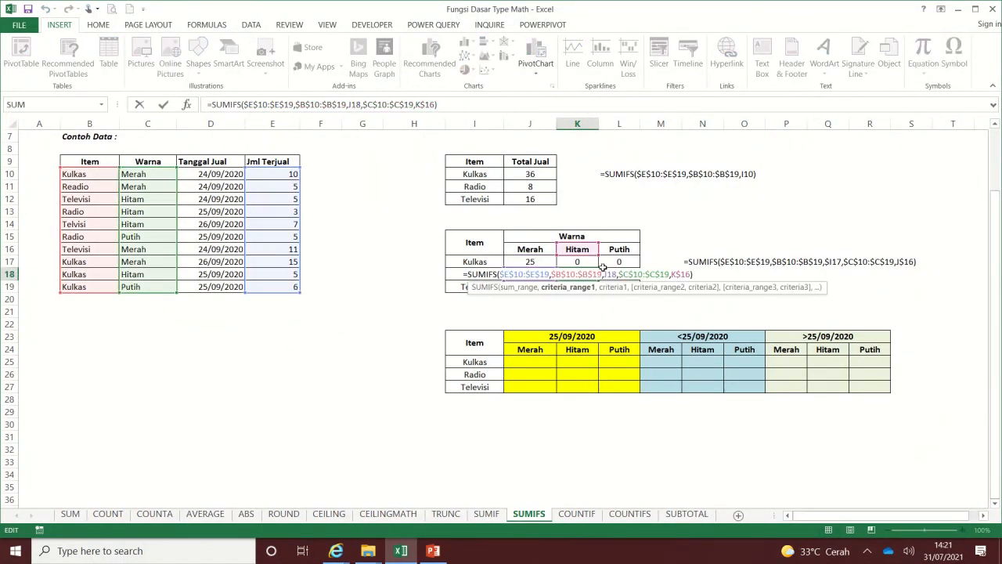
pyautogui.press('Escape')
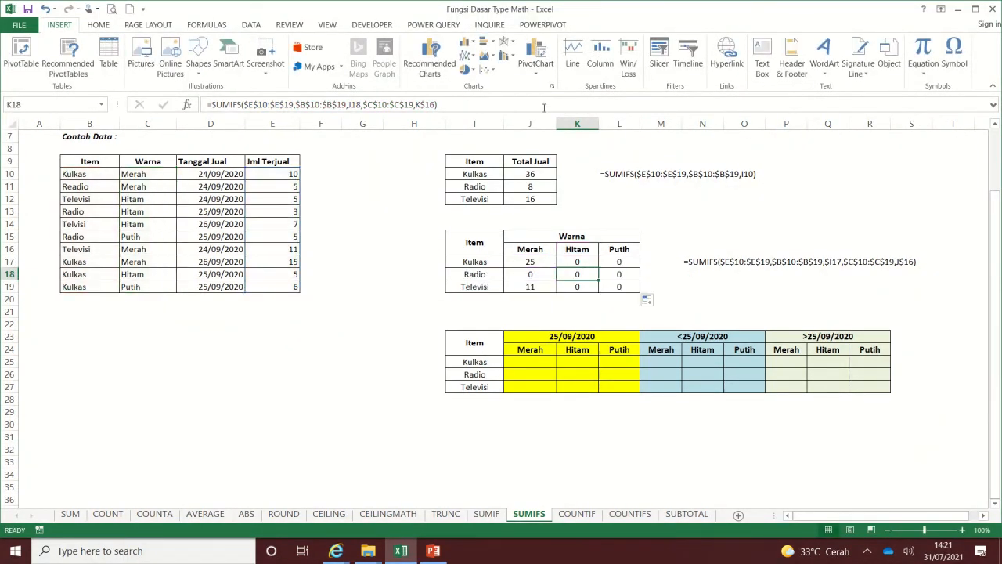
pyautogui.click(616, 261)
pyautogui.click(513, 104)
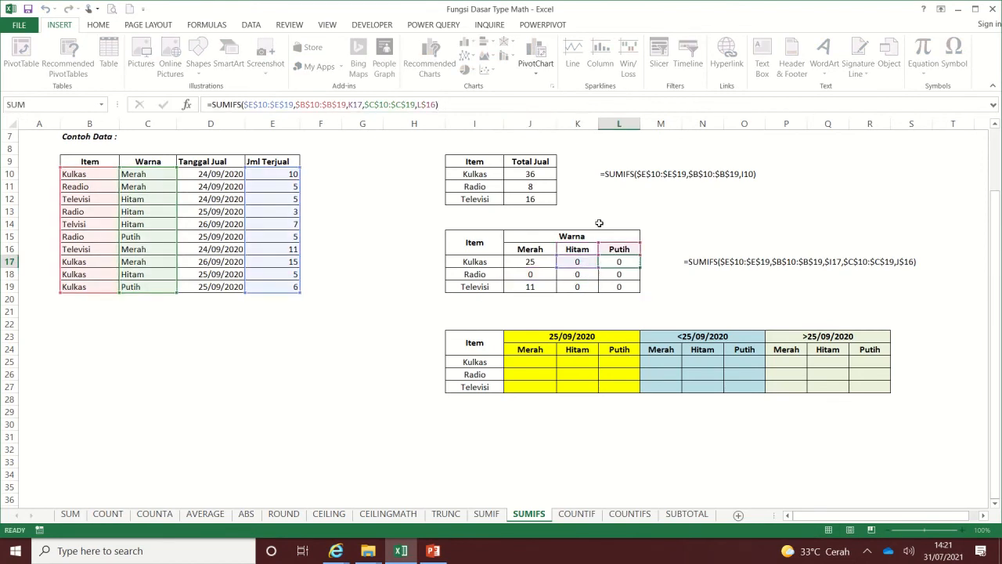
pyautogui.click(567, 261)
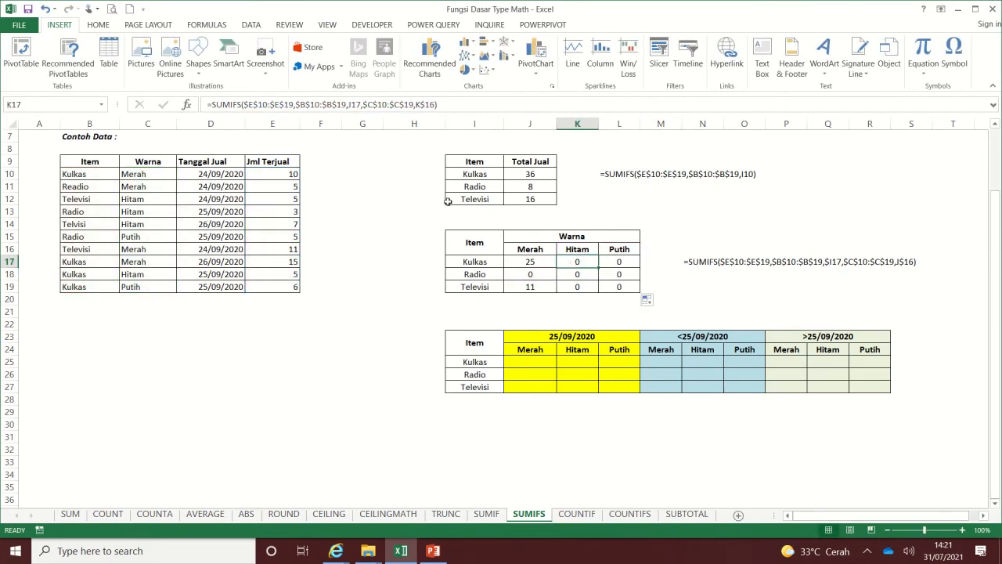
pyautogui.click(363, 104)
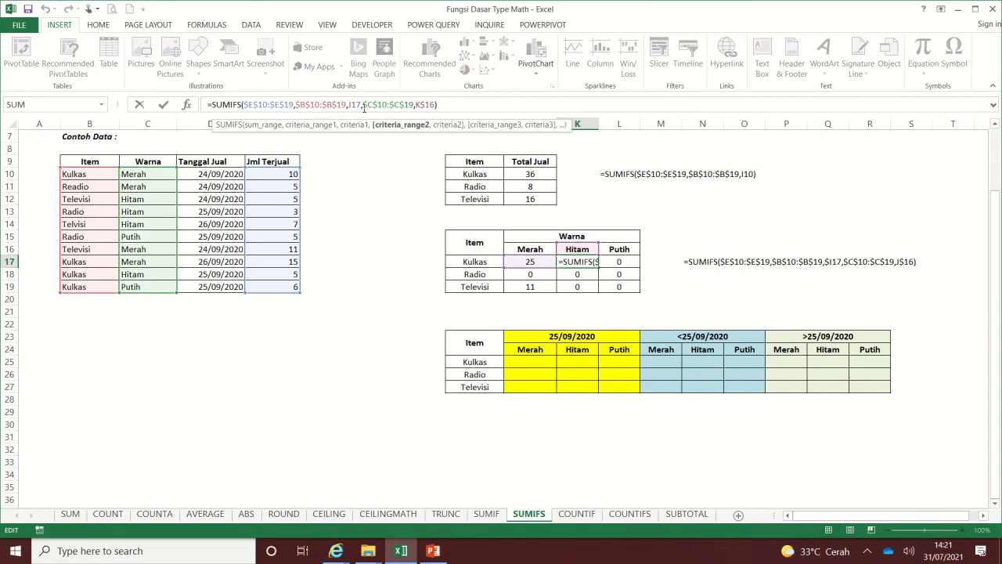
pyautogui.click(544, 263)
pyautogui.press('Escape')
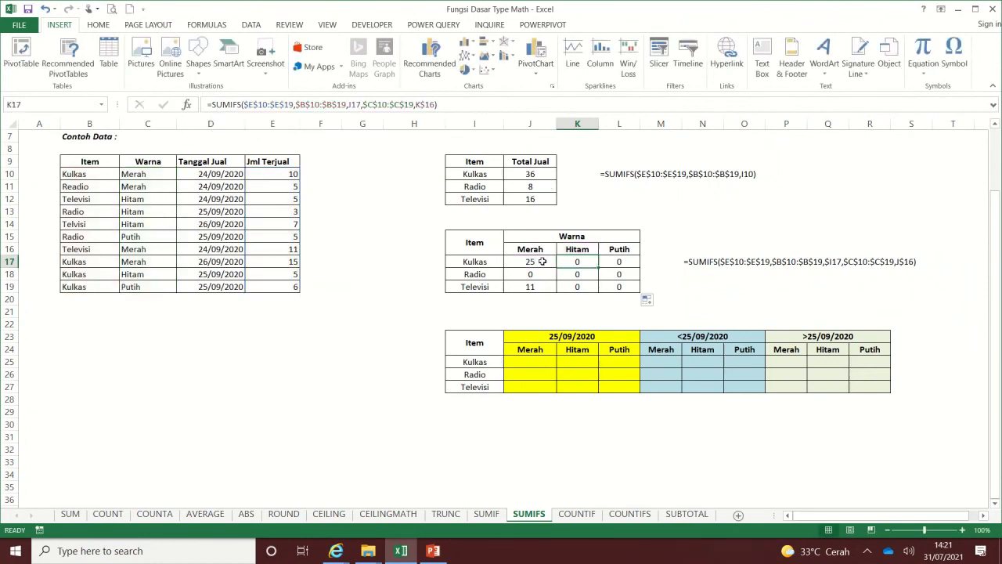
pyautogui.click(511, 261)
pyautogui.click(501, 261)
pyautogui.click(577, 261)
# - Lock the column of the item criterion as $I17 in the J17 formula and copy the formula through J17:L19
pyautogui.click(543, 262)
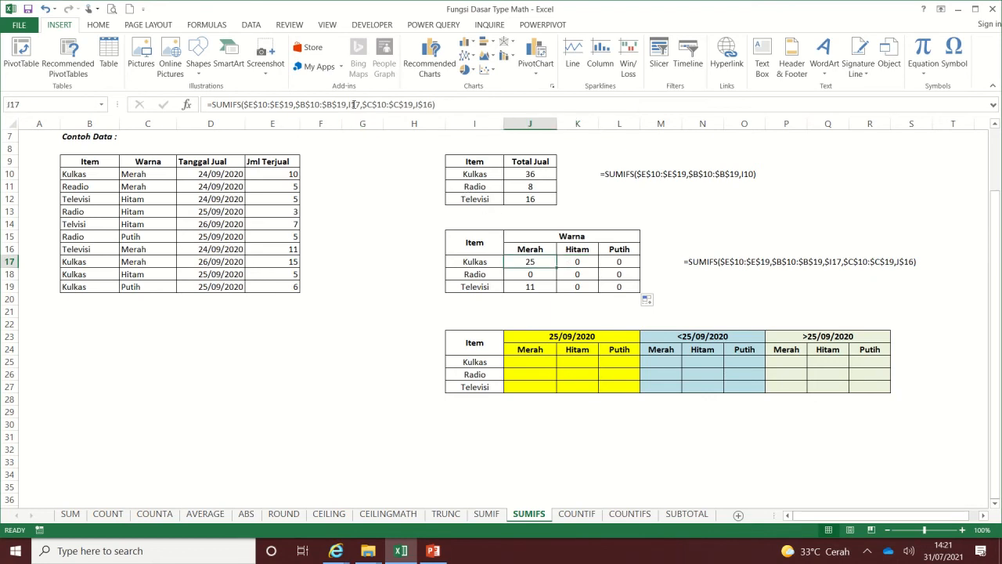
pyautogui.click(350, 104)
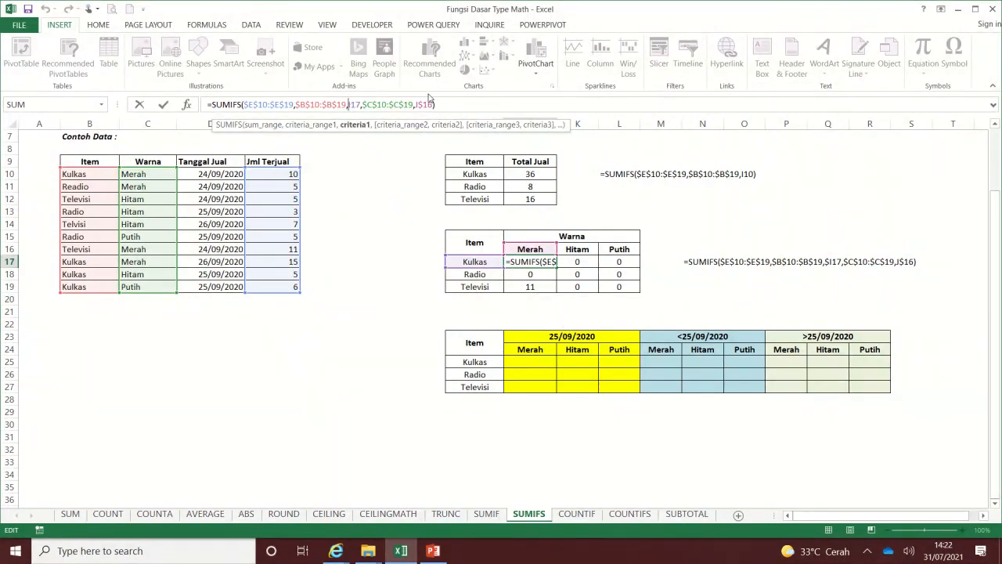
pyautogui.write('$')
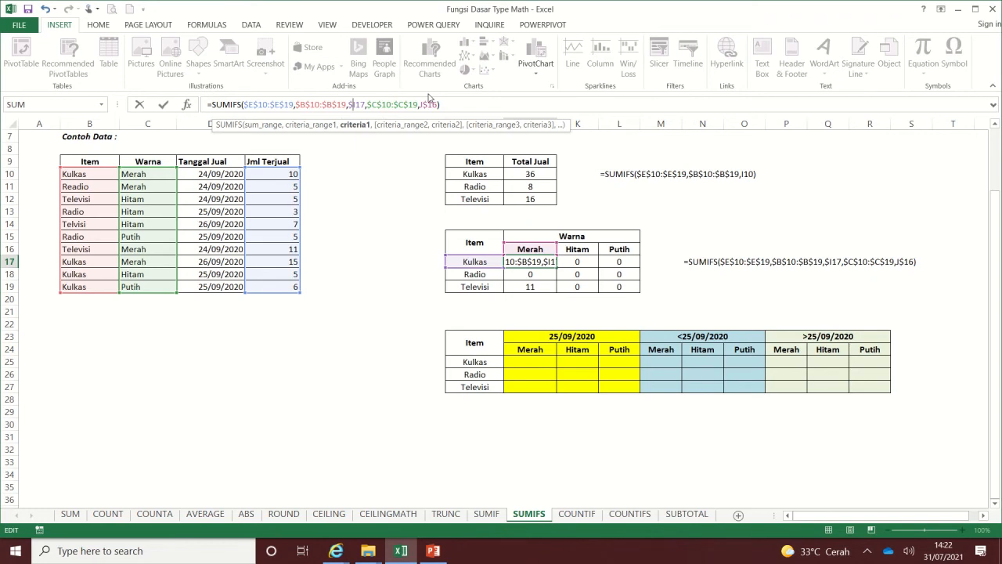
pyautogui.press('Return')
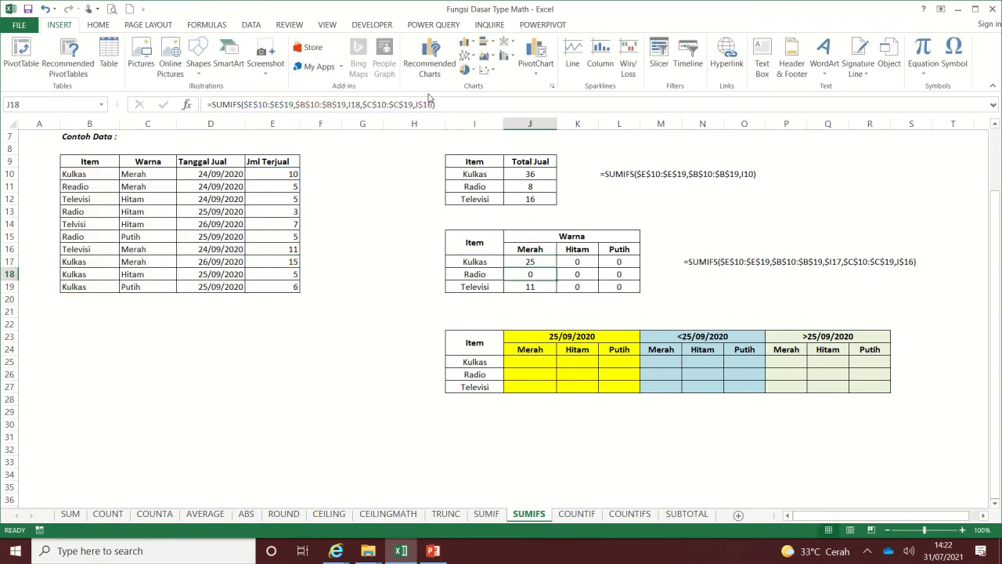
pyautogui.click(547, 263)
pyautogui.moveTo(560, 270); pyautogui.dragTo(641, 289)
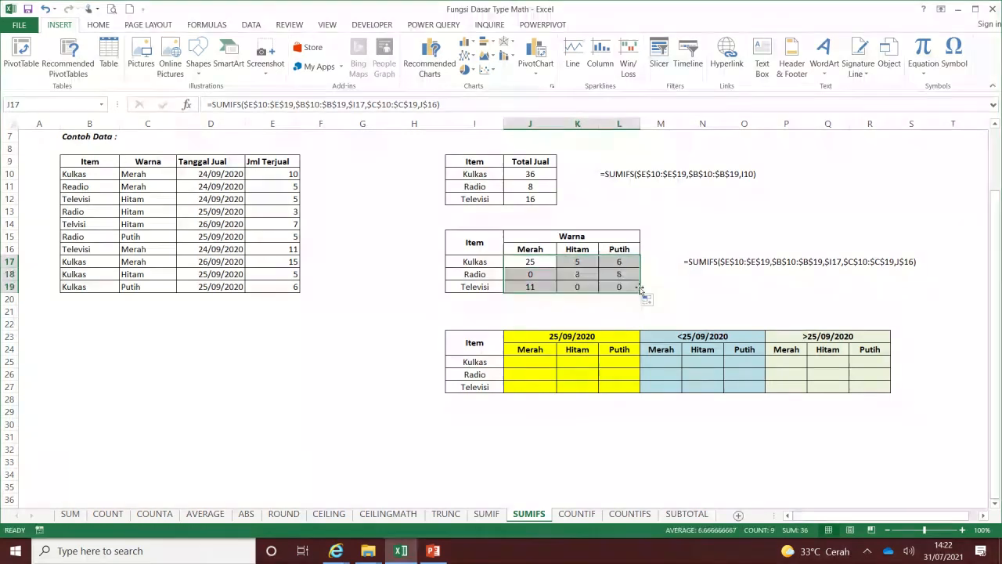
# - Check the item and colour criteria references in the Hitam column formulas, K17 to K19
pyautogui.click(581, 265)
pyautogui.click(510, 105)
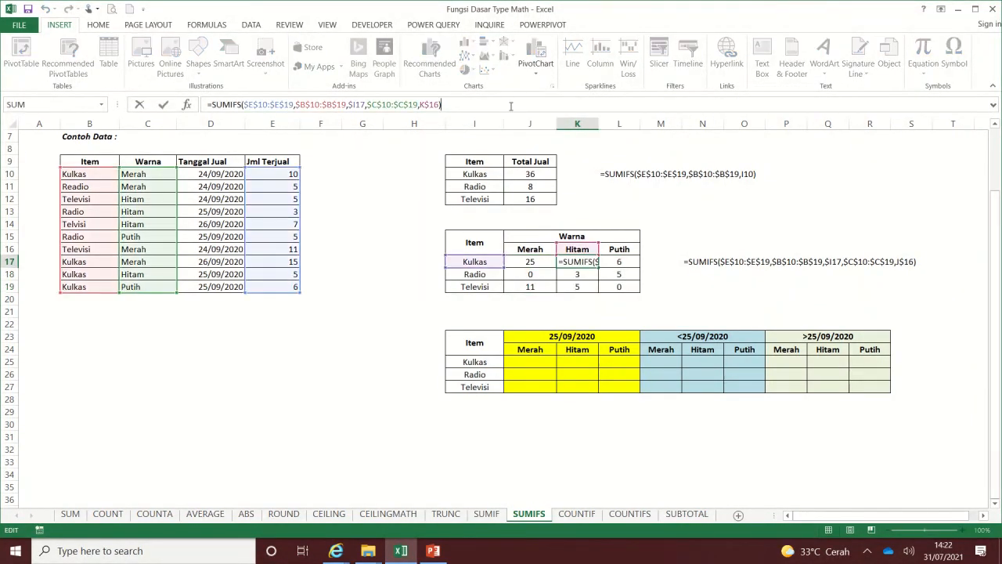
pyautogui.press('Escape')
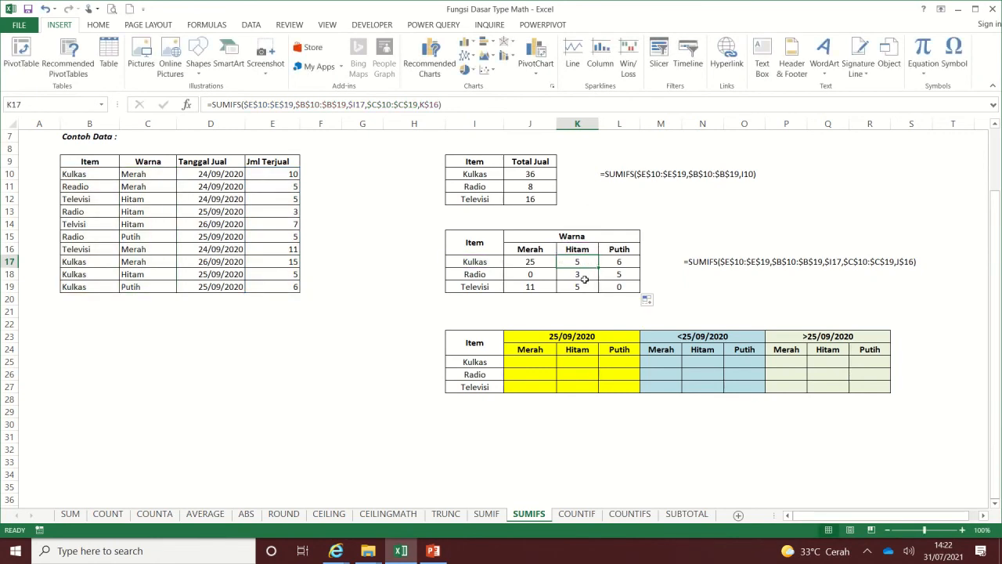
pyautogui.click(585, 277)
pyautogui.click(508, 105)
pyautogui.press('Escape')
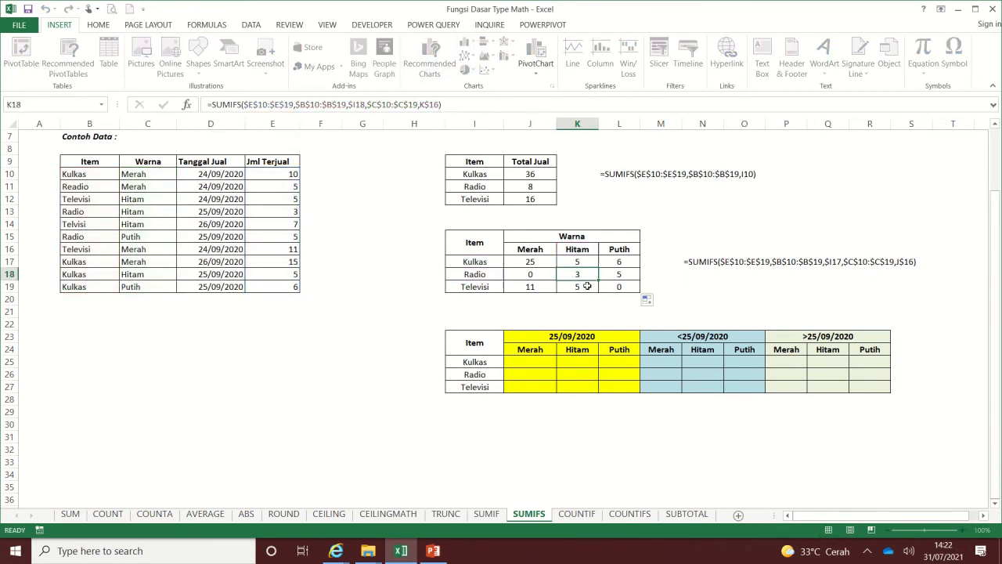
pyautogui.click(580, 287)
pyautogui.click(506, 104)
pyautogui.press('Escape')
# - Check the item and colour criteria references in the Putih column formulas in L17 and L19
pyautogui.click(619, 263)
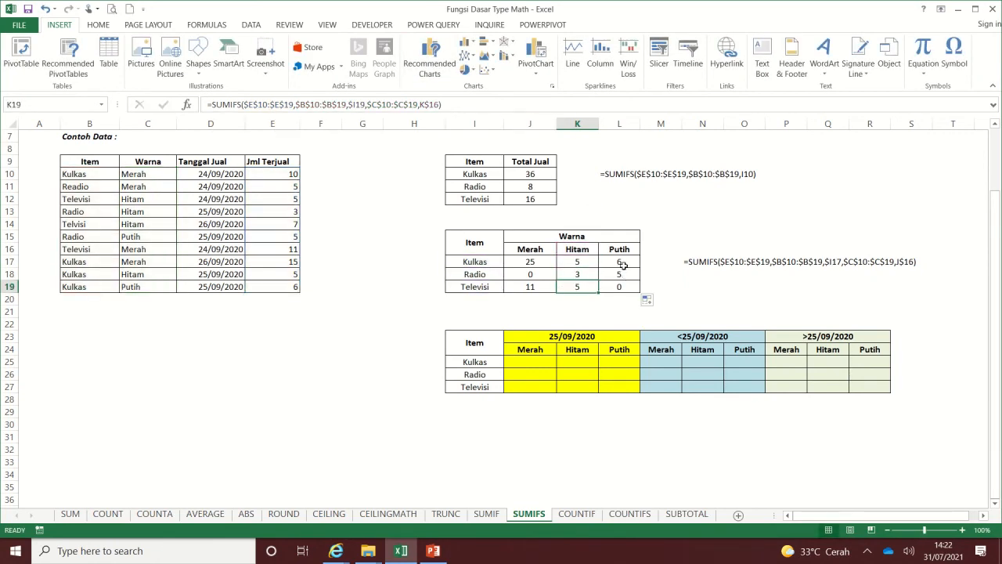
pyautogui.click(469, 105)
pyautogui.press('Escape')
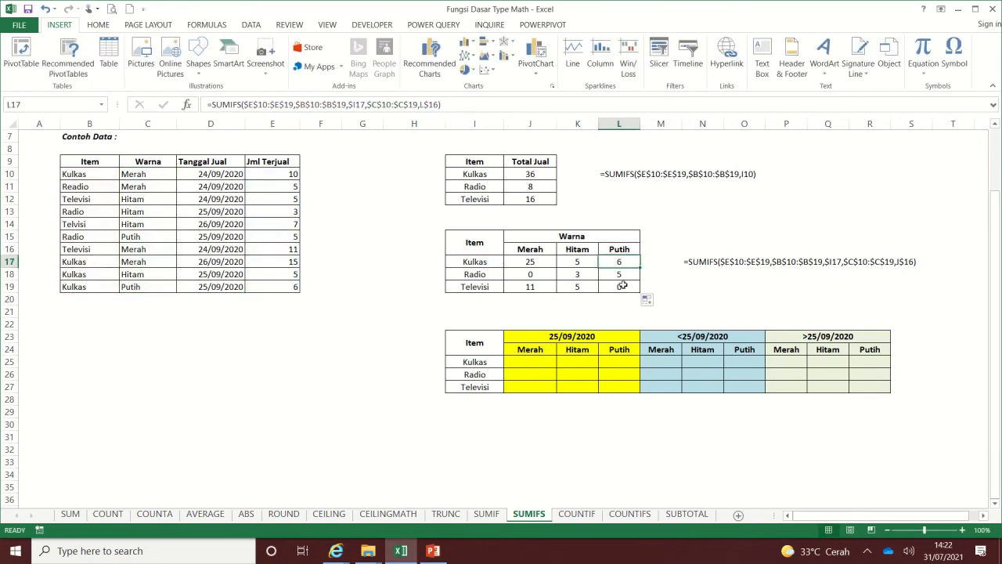
pyautogui.click(620, 286)
pyautogui.click(451, 104)
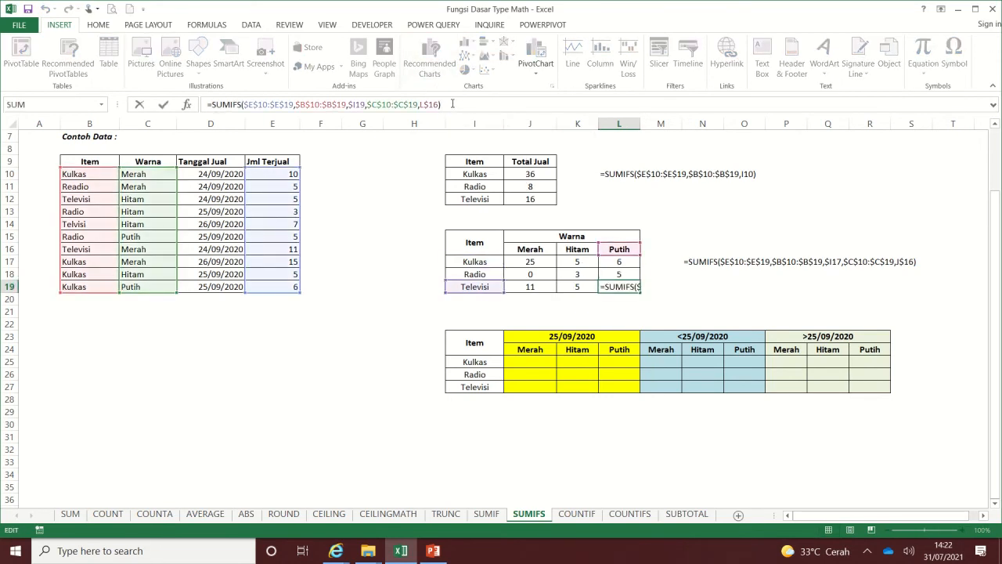
pyautogui.press('Escape')
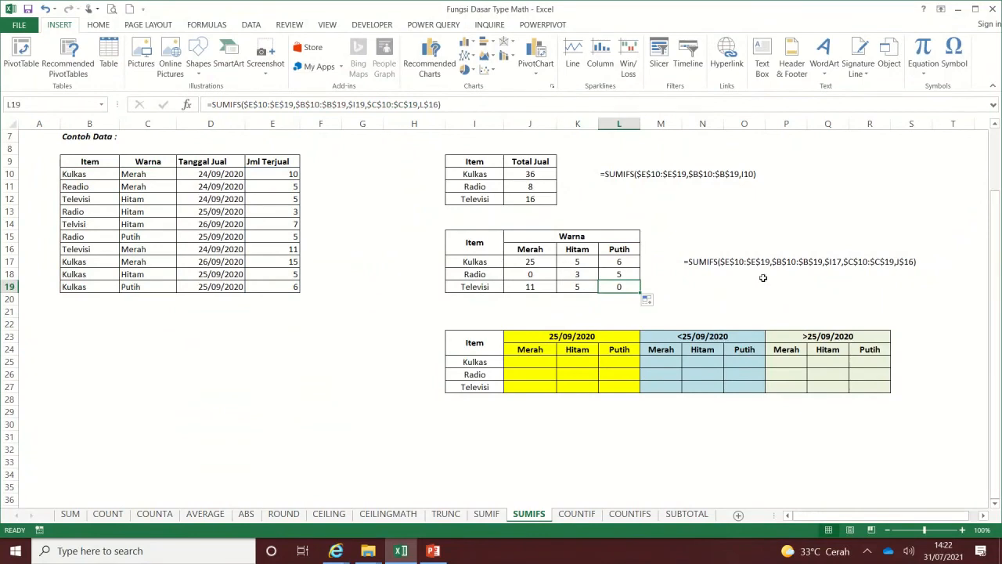
pyautogui.click(528, 263)
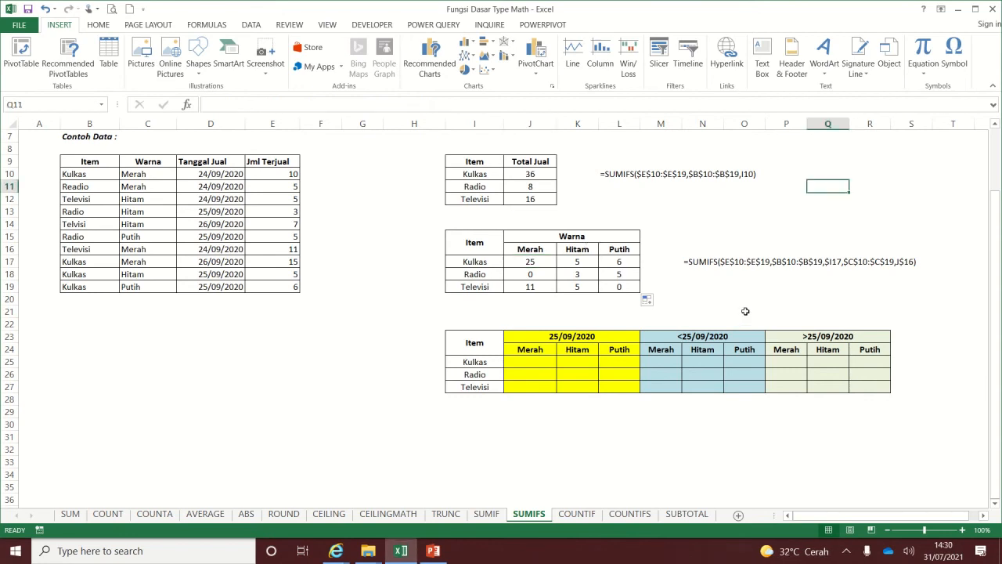
pyautogui.click(500, 323)
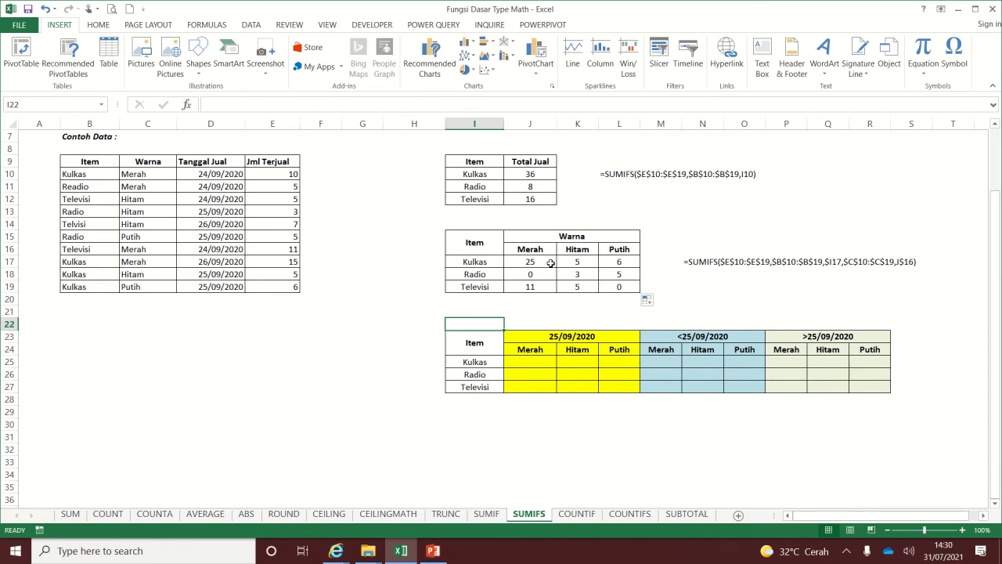
# - Review the date, item and colour criteria that apply to the yellow 25/09/2020 block, J23:L25
pyautogui.click(586, 336)
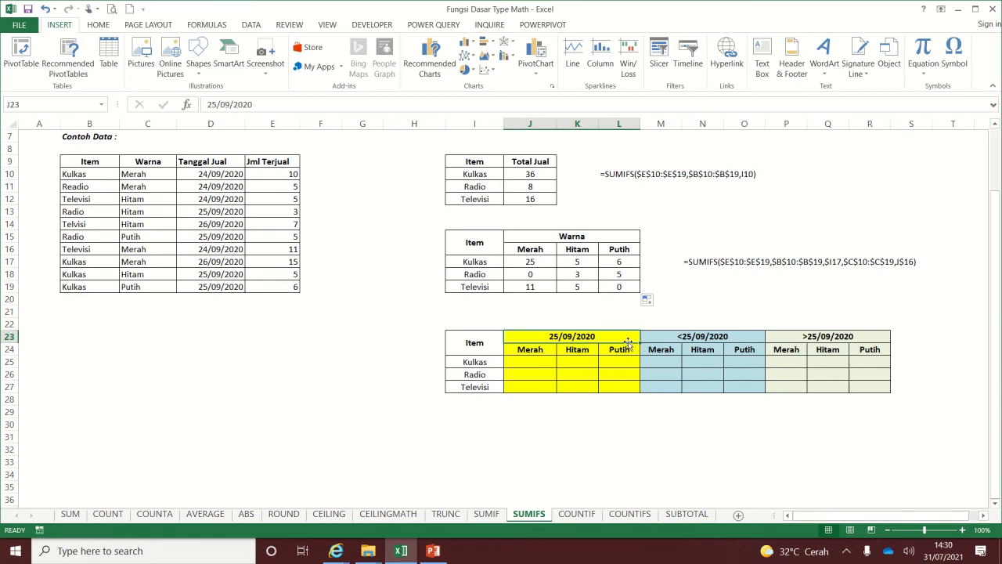
pyautogui.click(549, 361)
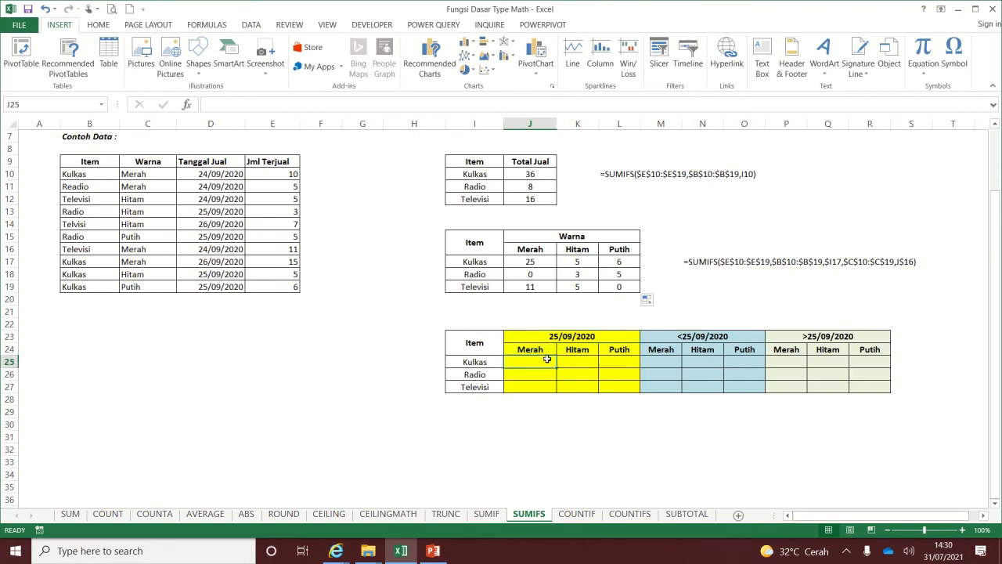
pyautogui.click(493, 364)
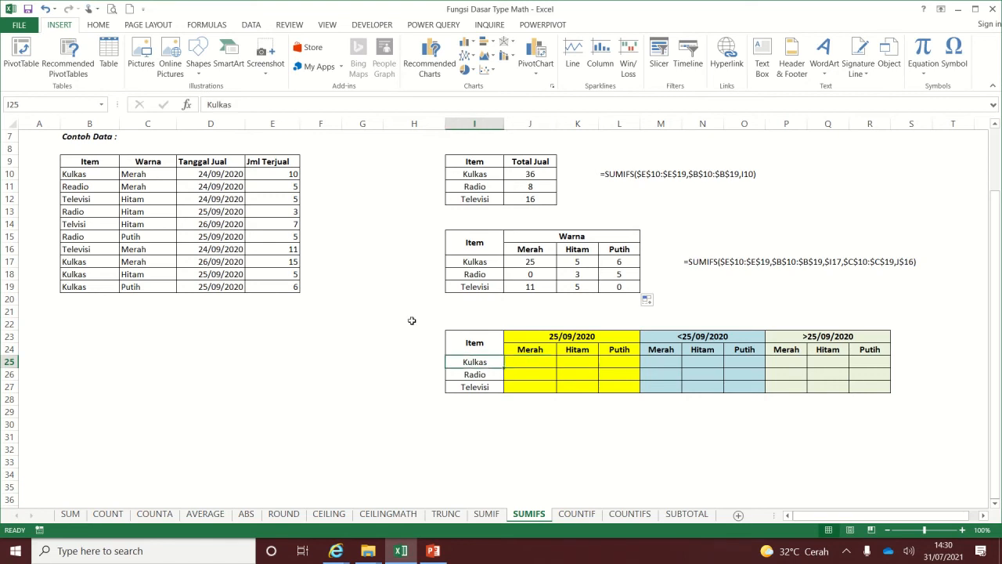
pyautogui.click(560, 341)
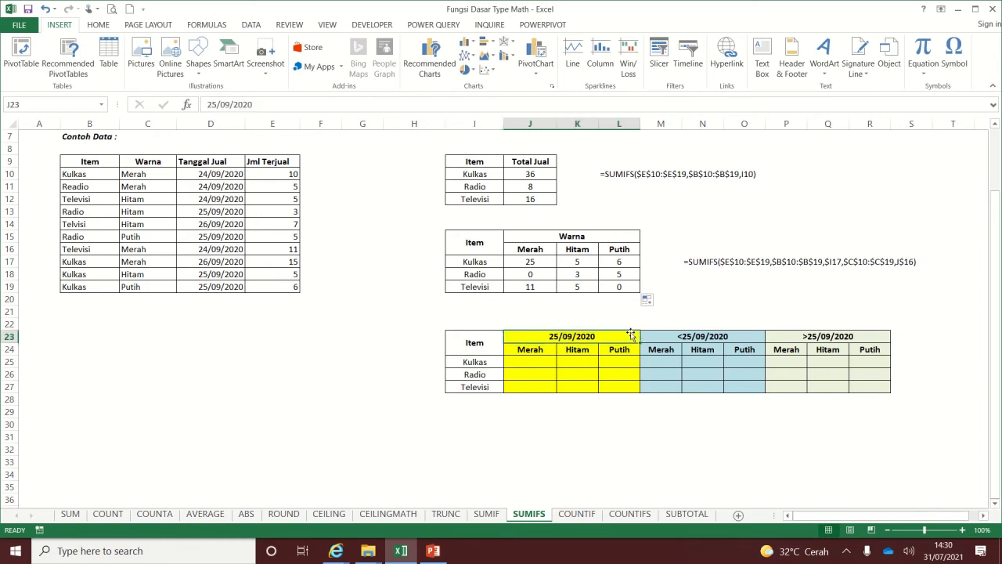
pyautogui.click(545, 361)
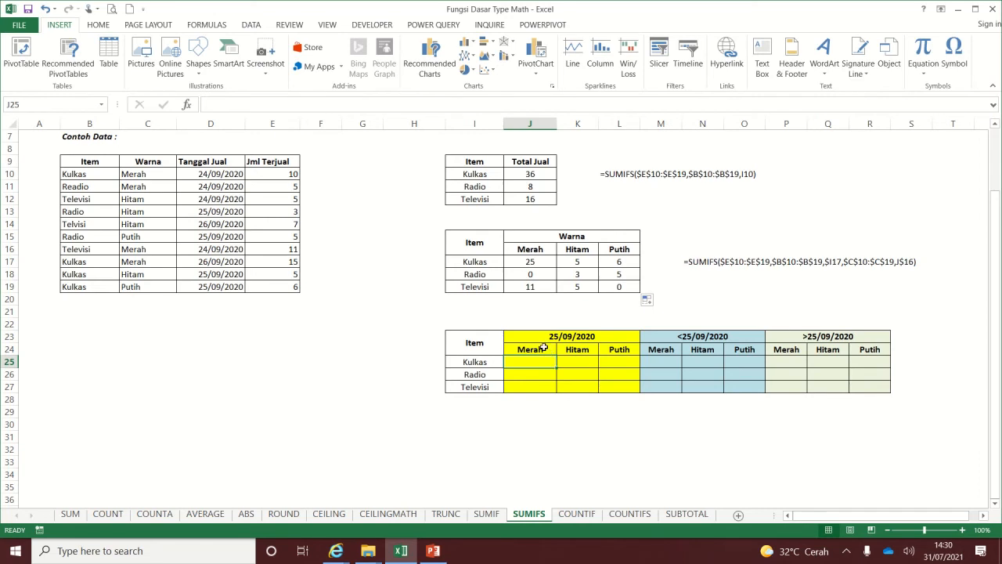
pyautogui.moveTo(544, 347); pyautogui.dragTo(606, 349)
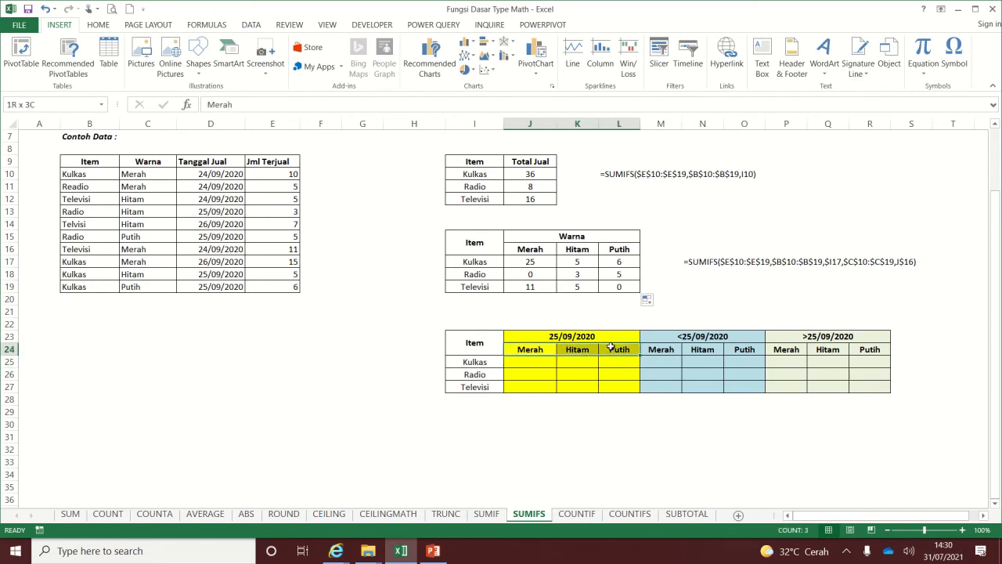
# - Start a SUMIFS formula in J25 with the absolute sum range $E$10:$E$19
pyautogui.click(519, 361)
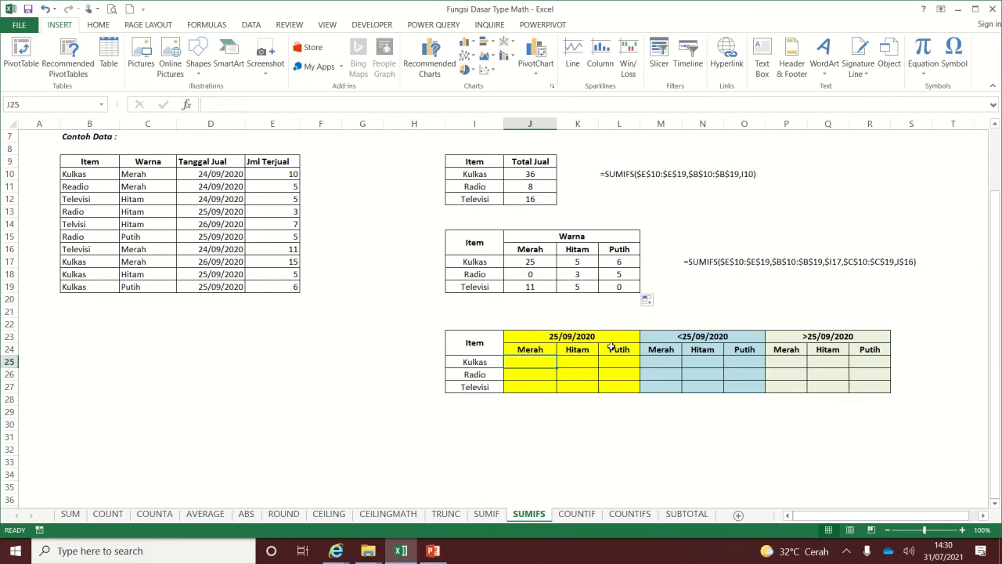
pyautogui.write('=su')
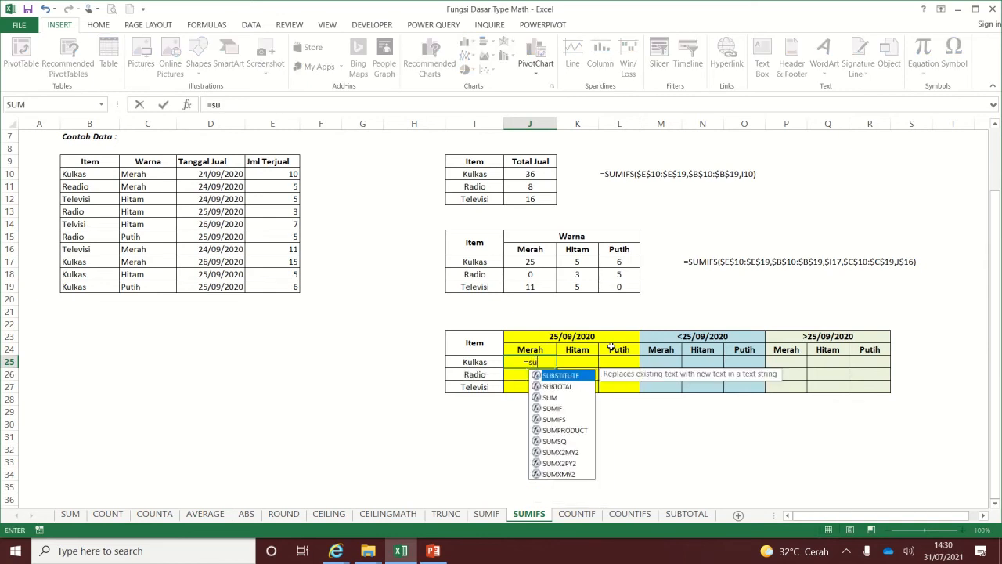
pyautogui.write('mif')
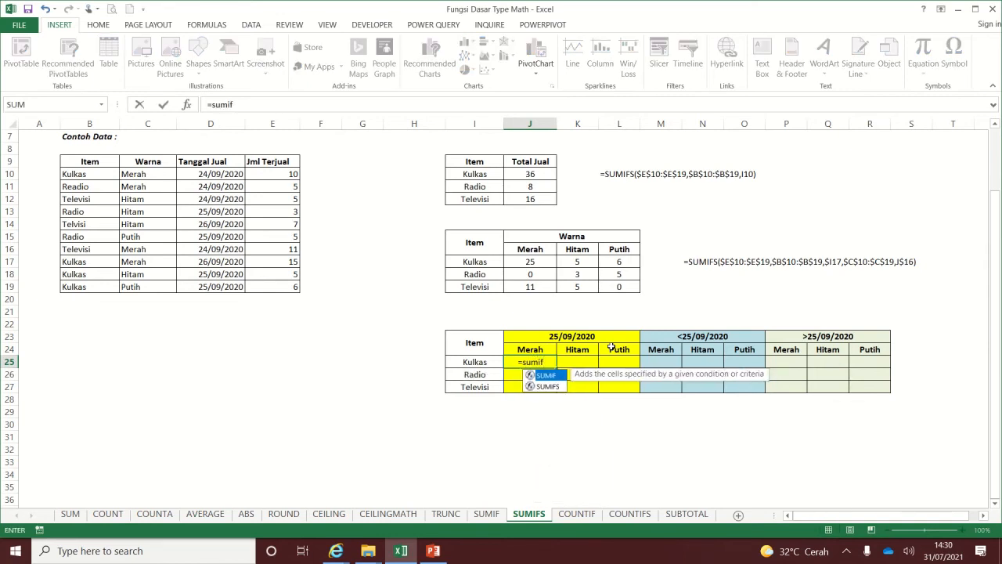
pyautogui.write('s(')
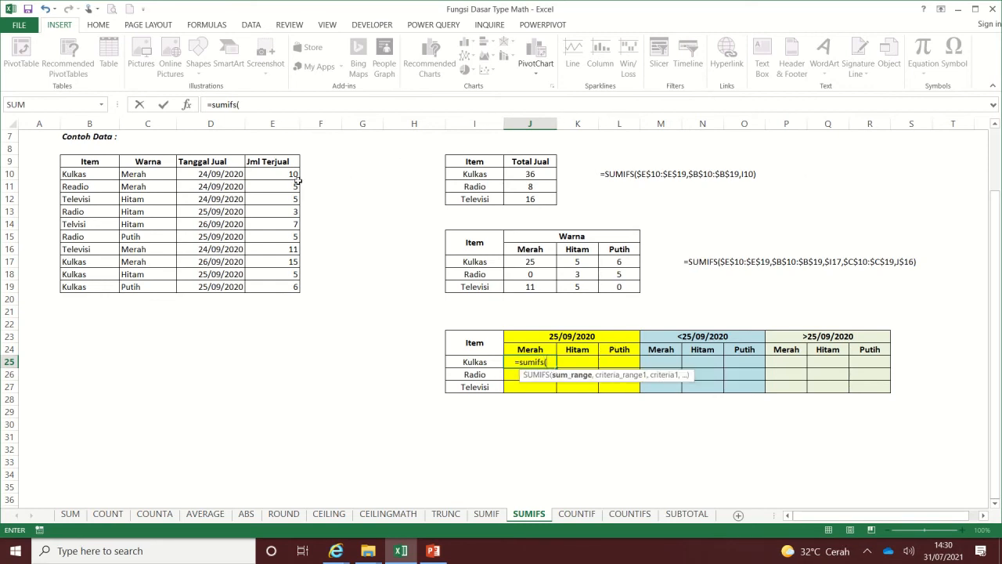
pyautogui.moveTo(286, 175); pyautogui.dragTo(284, 286)
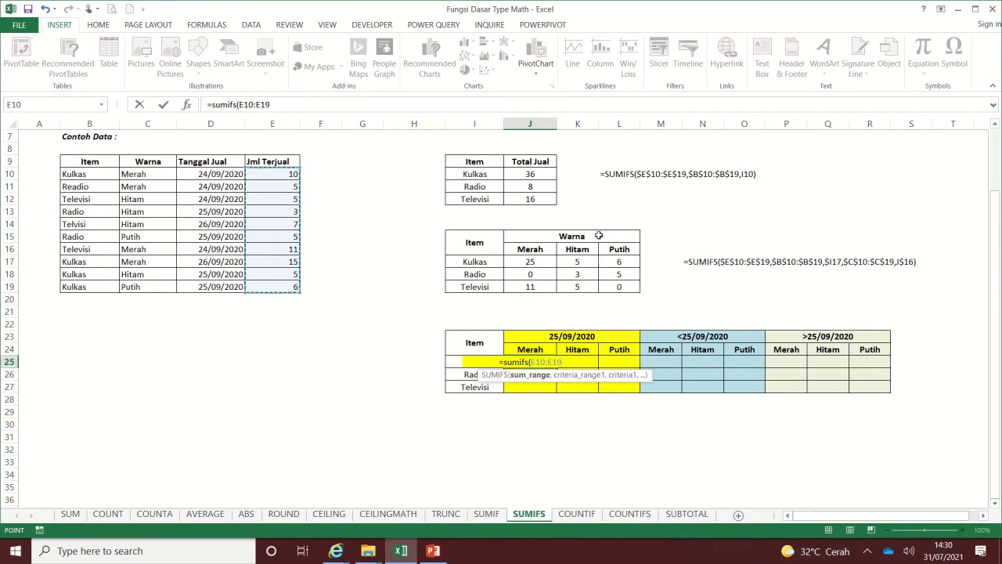
pyautogui.press('F4')
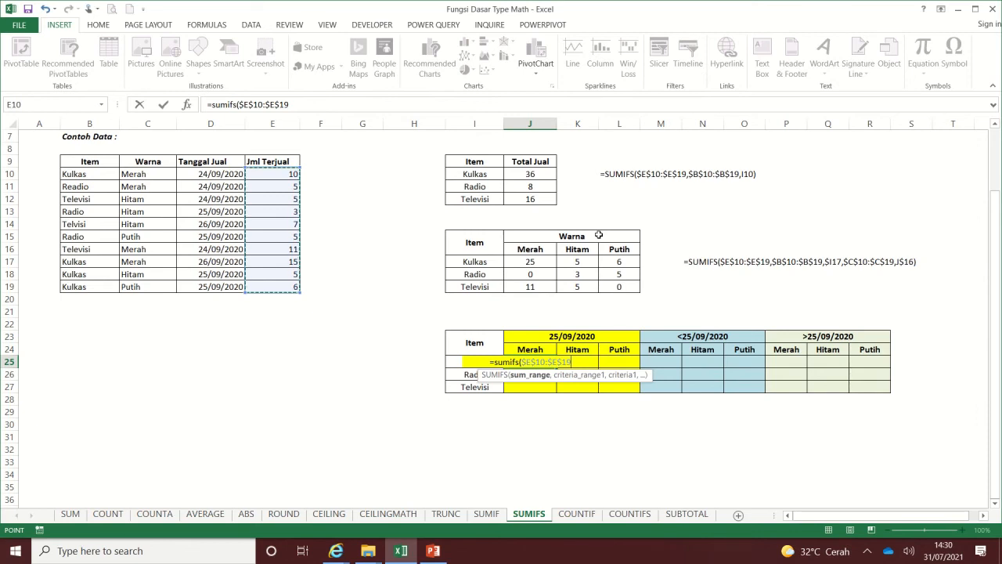
pyautogui.write(',')
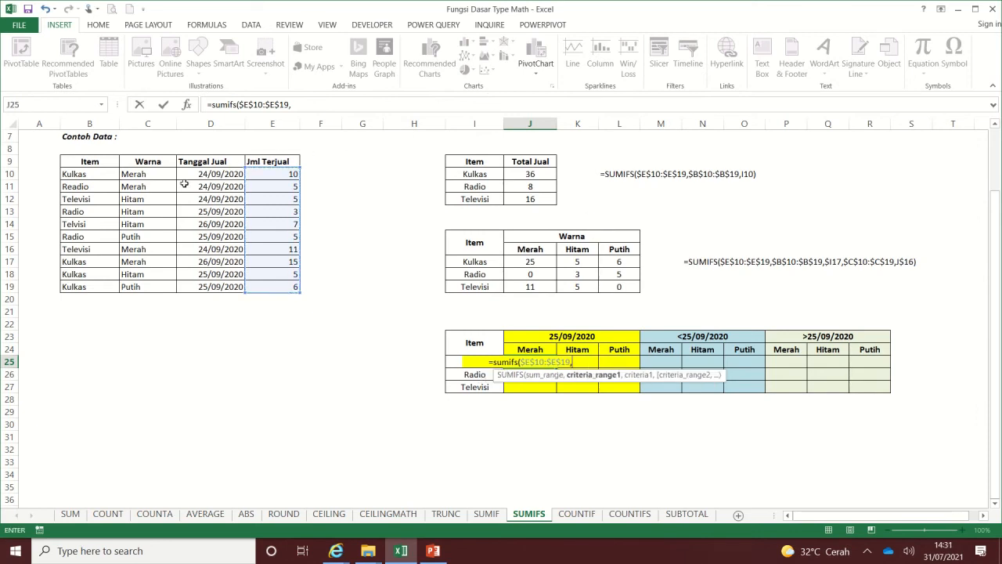
# - Add the item condition to the J25 formula, with criteria range $B$10:$B$19 and the column-locked criterion $I25
pyautogui.moveTo(84, 176); pyautogui.dragTo(85, 287)
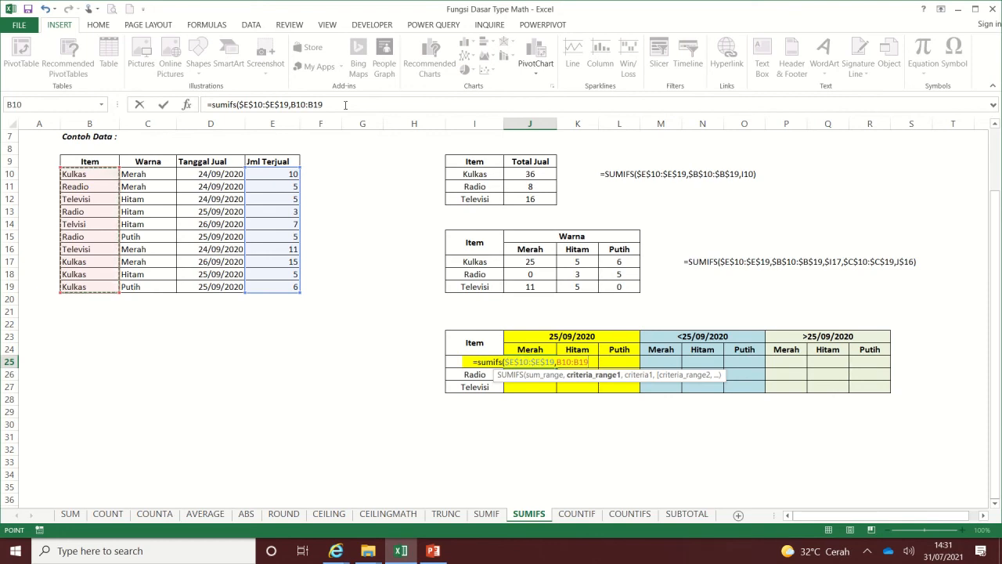
pyautogui.press('F4')
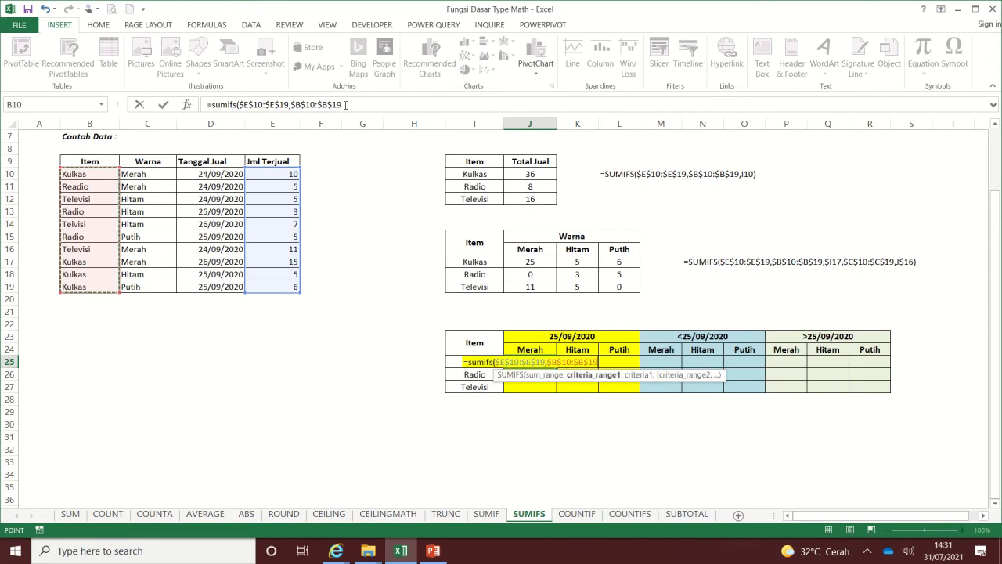
pyautogui.write(',')
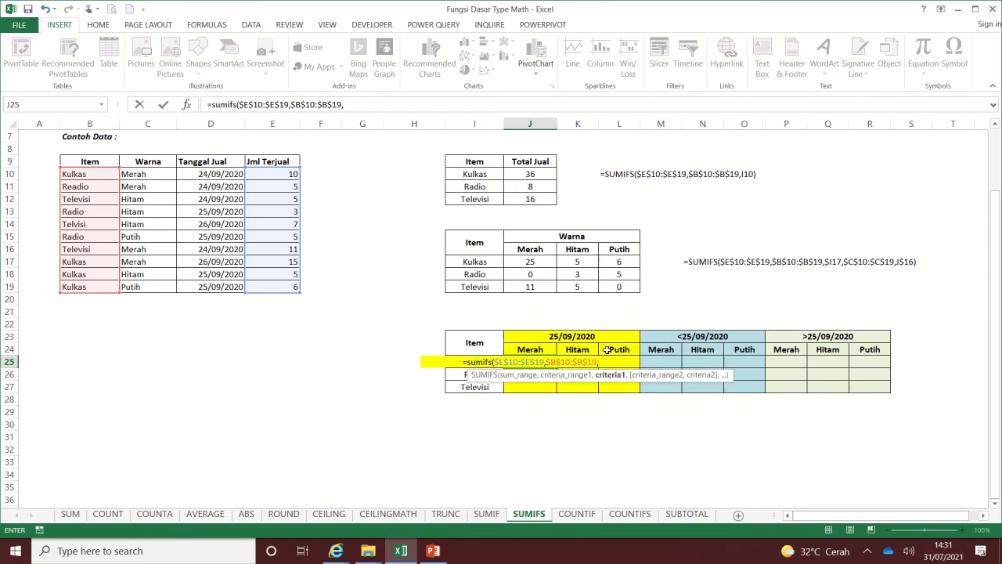
pyautogui.press('Left')
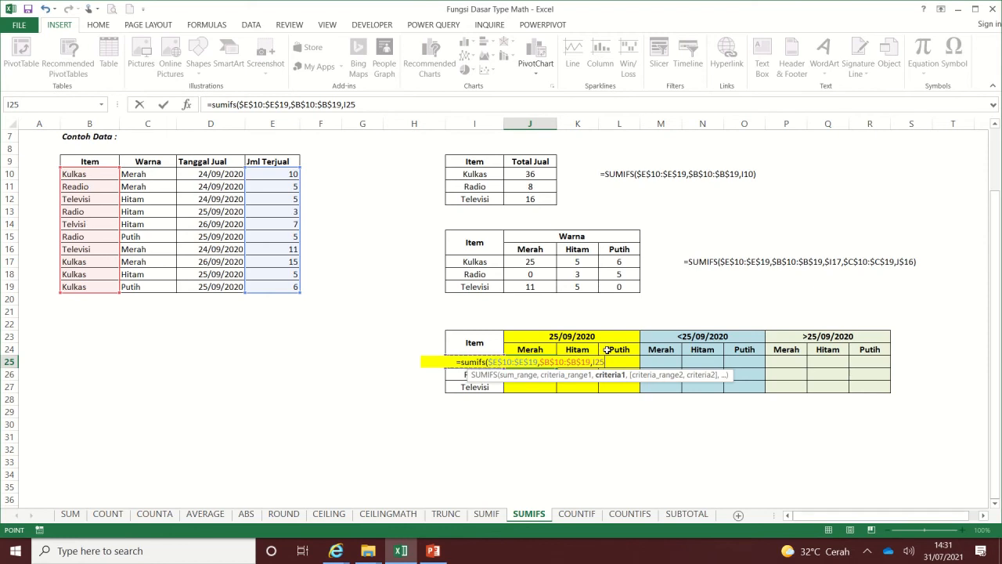
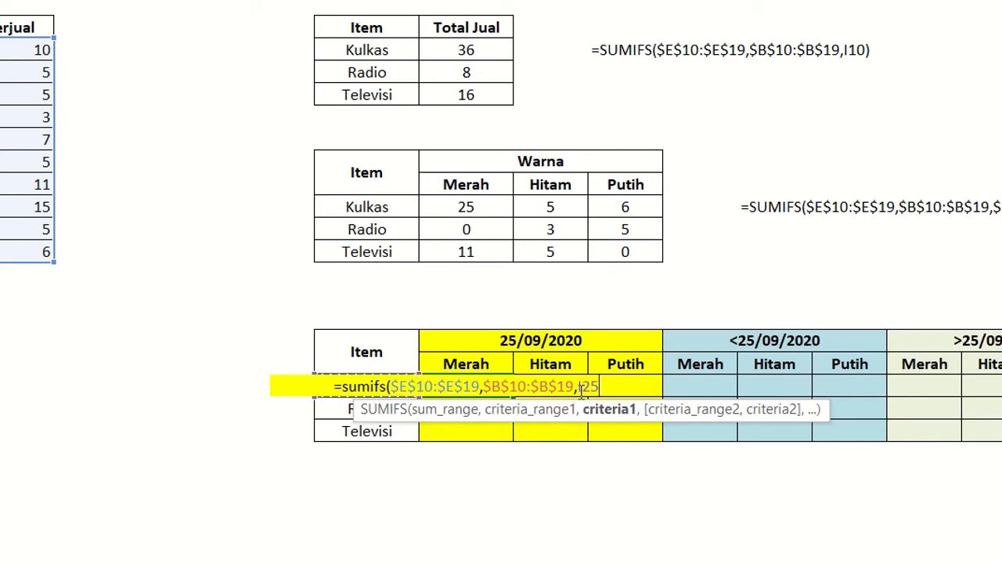
pyautogui.click(578, 387)
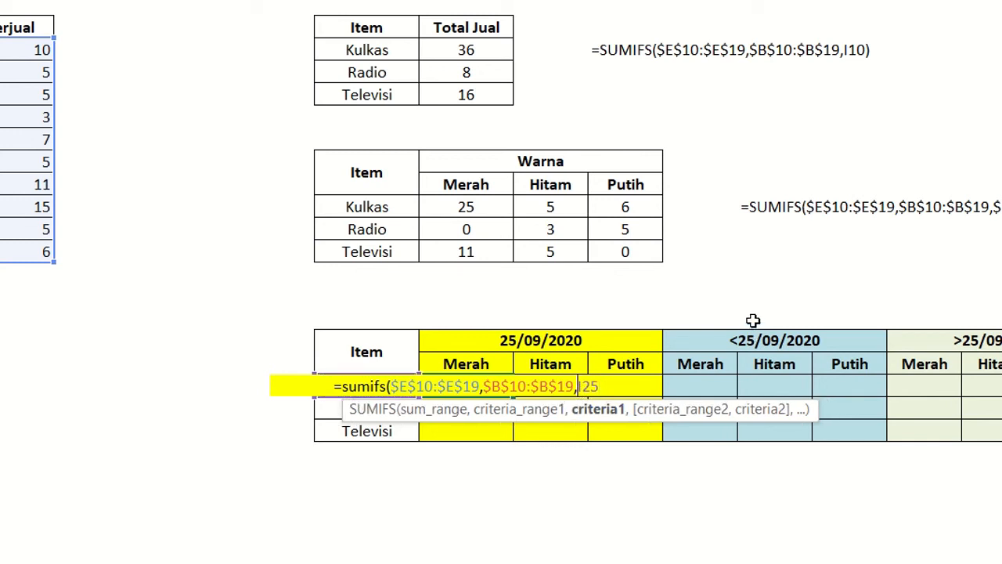
pyautogui.write('$')
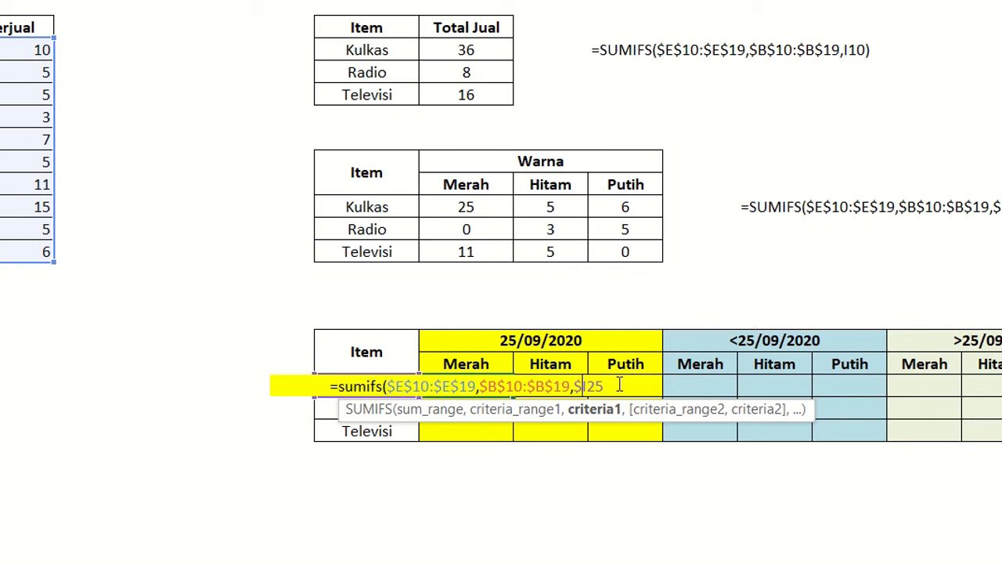
pyautogui.press('End')
pyautogui.write(',')
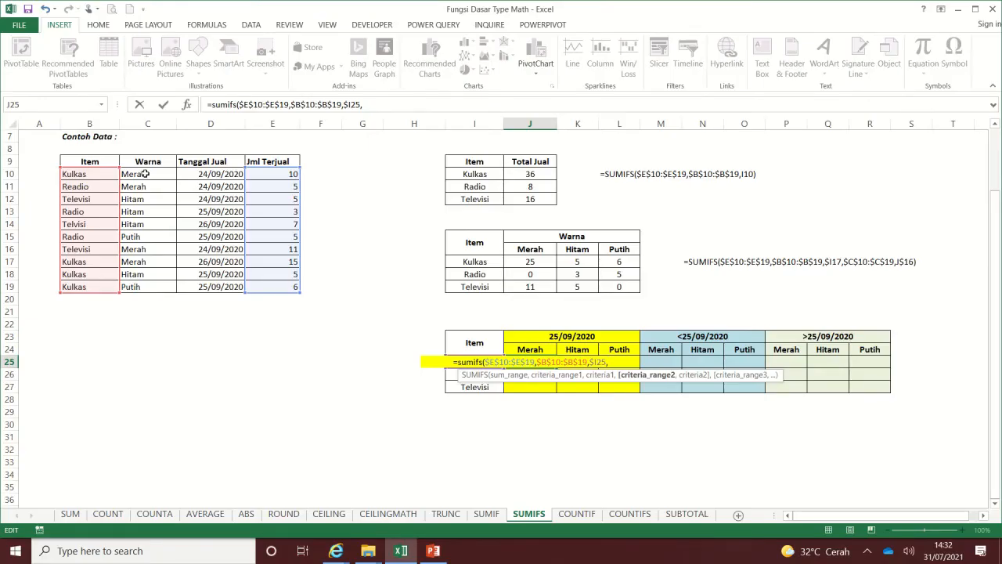
# - Add the colour condition to the J25 formula, with criteria range $C$10:$C$19 and the row-locked criterion J$24
pyautogui.moveTo(146, 173); pyautogui.dragTo(147, 287)
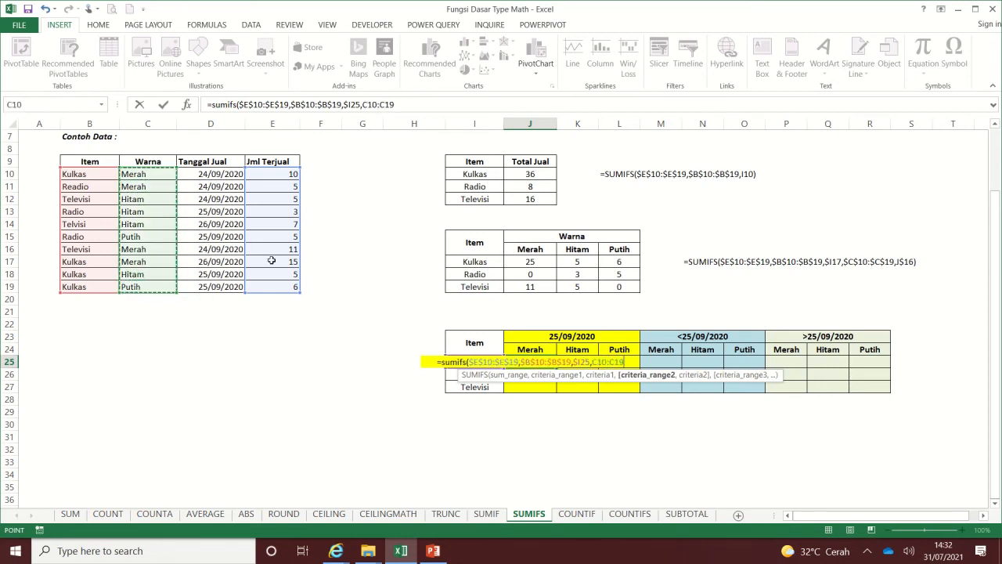
pyautogui.press('F4')
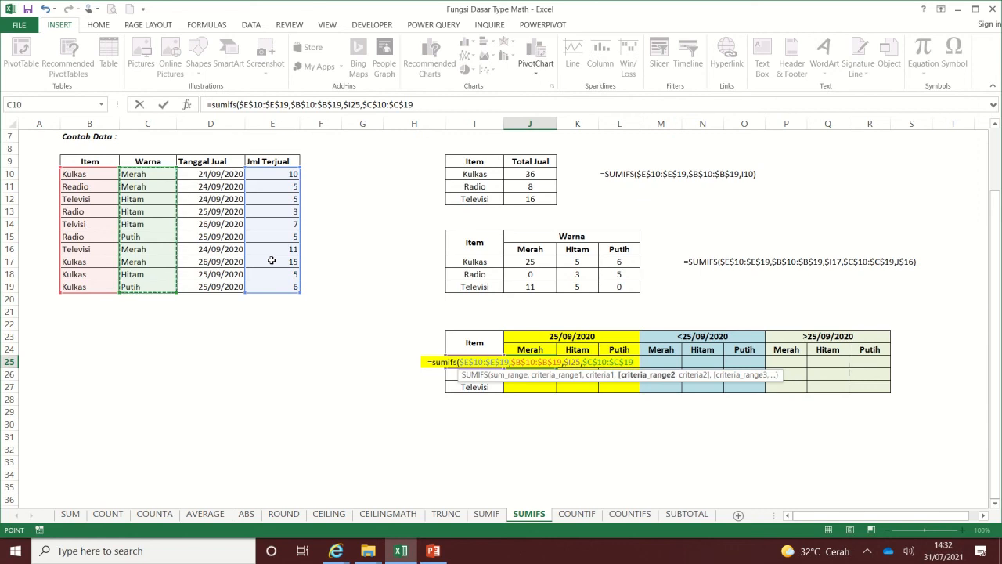
pyautogui.write(',')
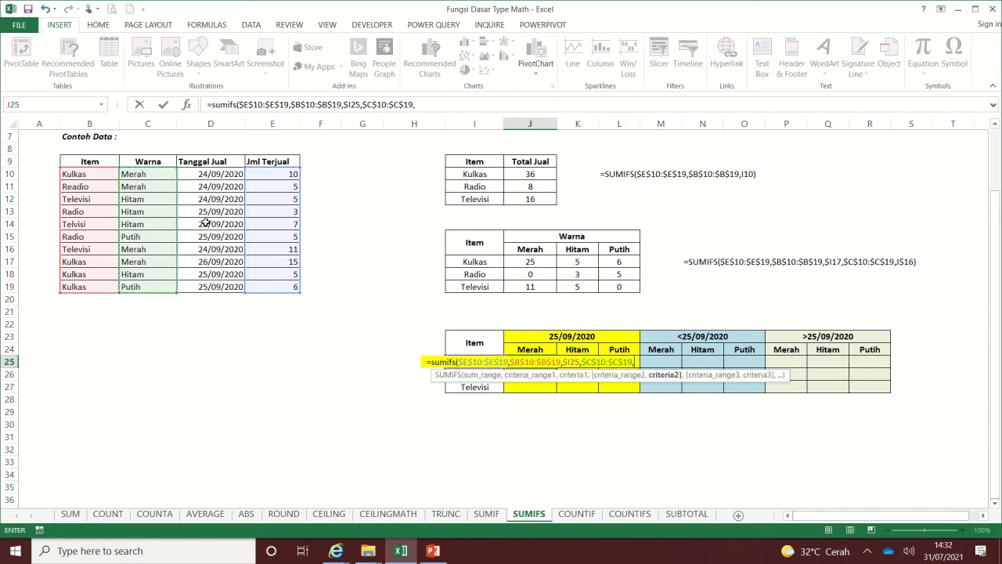
pyautogui.click(544, 349)
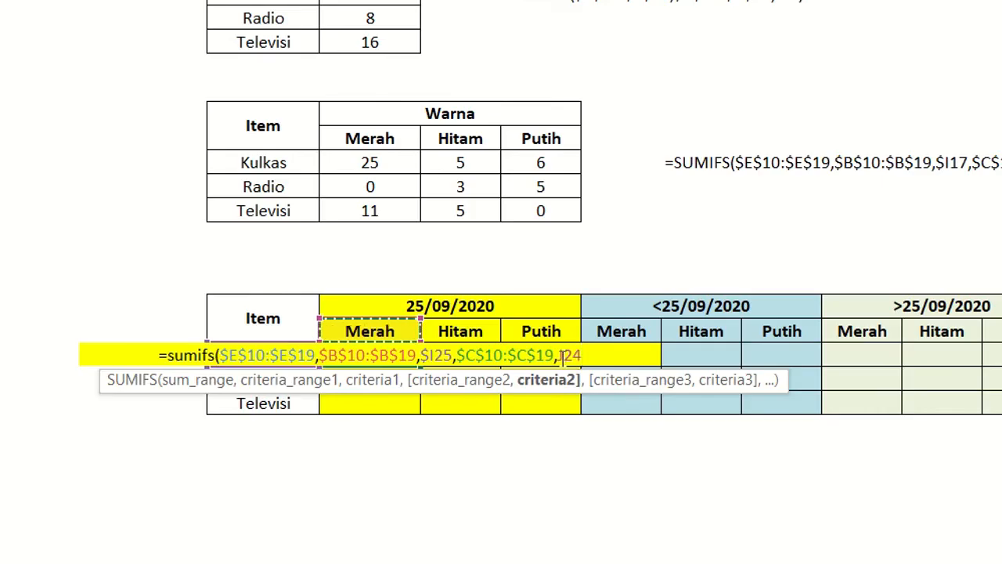
pyautogui.click(561, 357)
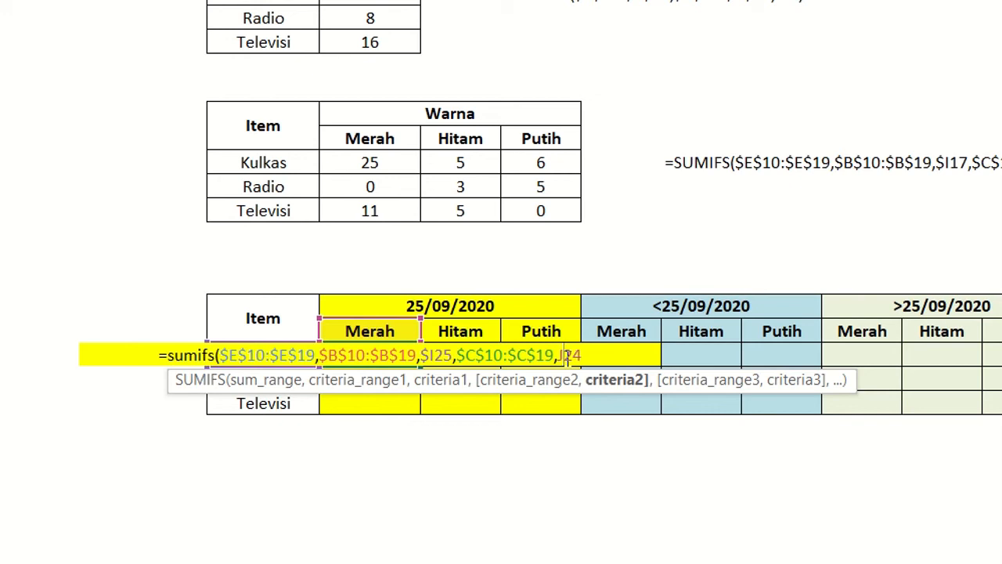
pyautogui.write('$19')
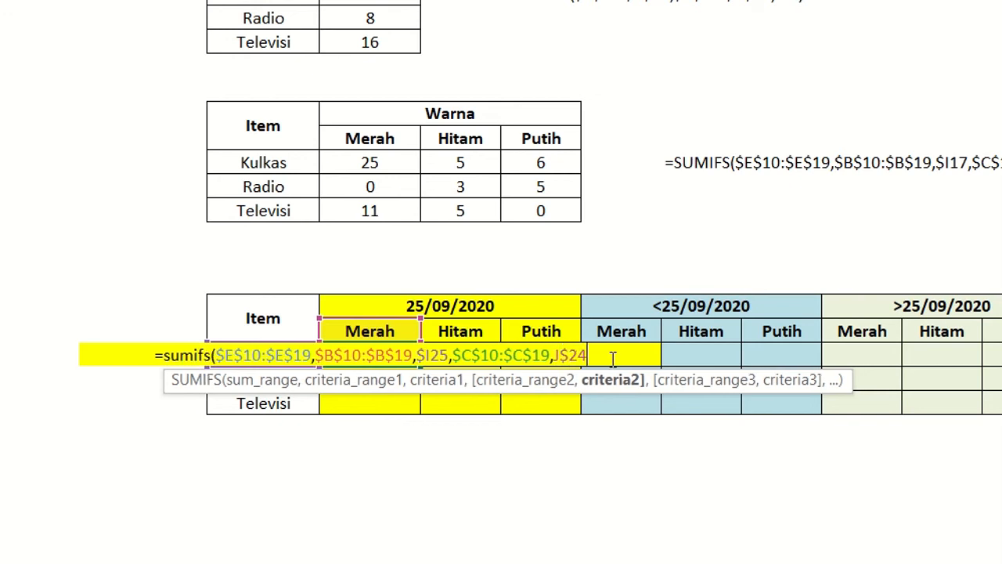
pyautogui.write(',')
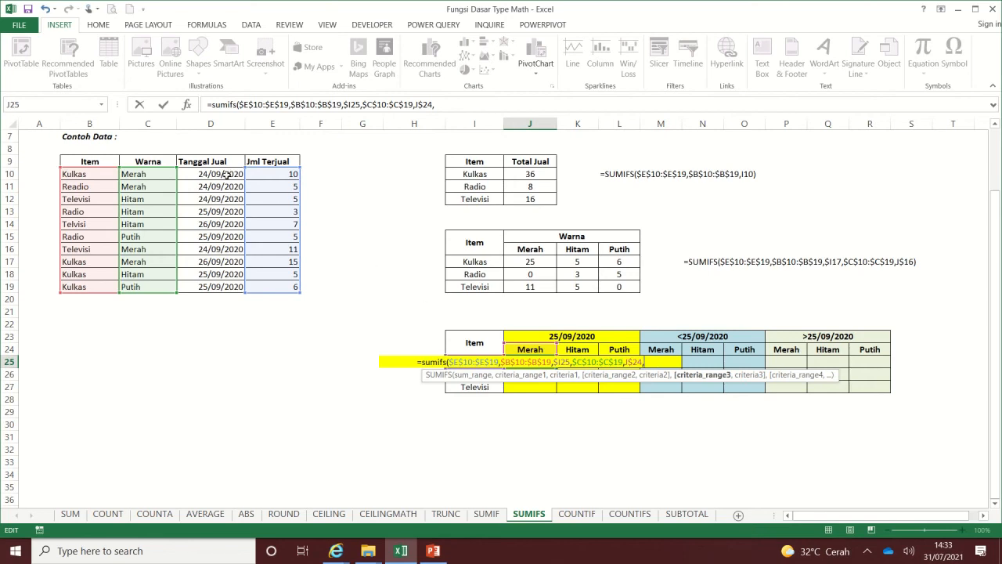
# - Complete the J25 SUMIFS formula with the date condition, using criteria range $D$10:$D$19 and the criterion "25/09/2020"
pyautogui.moveTo(225, 175); pyautogui.dragTo(241, 291)
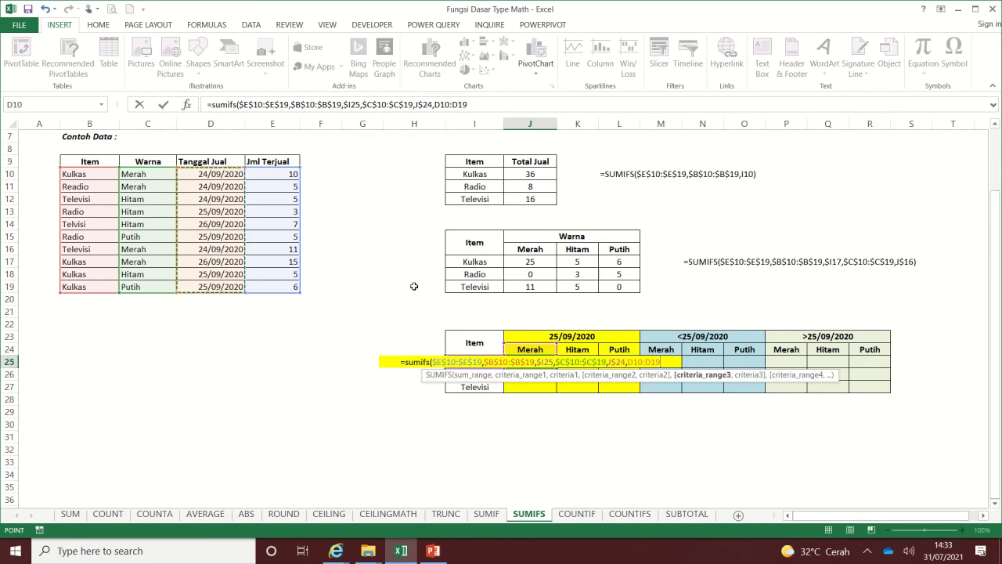
pyautogui.press('F4')
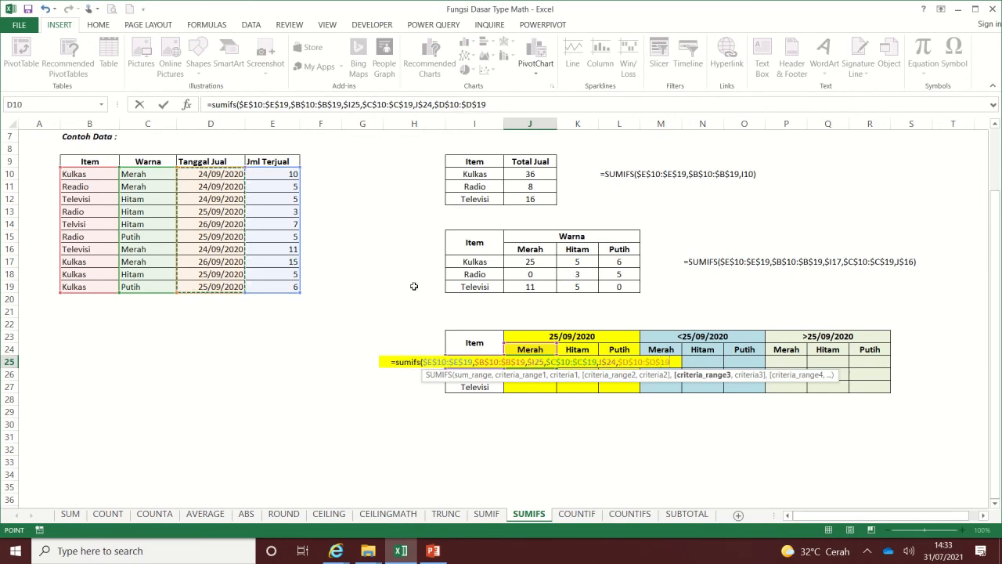
pyautogui.write(',')
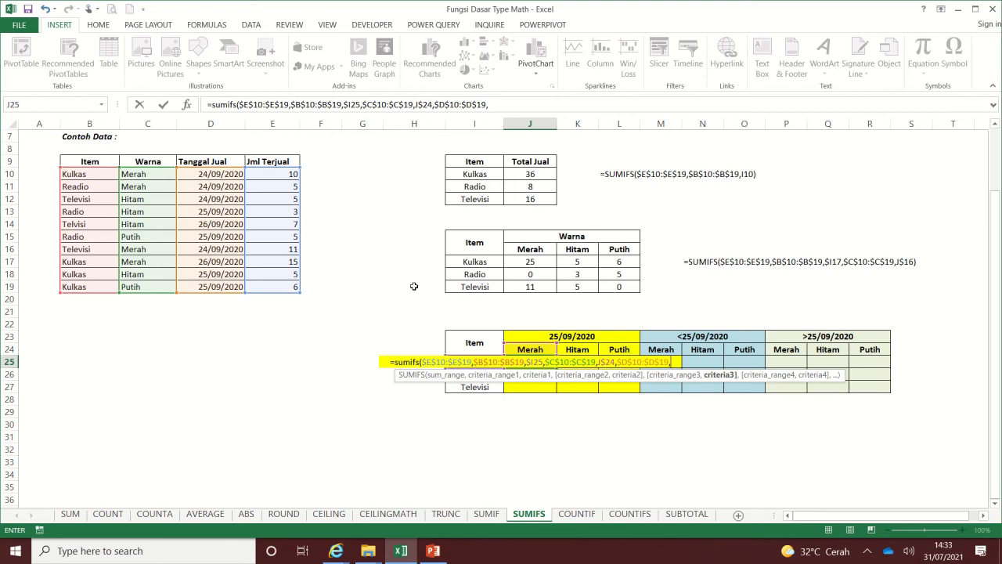
pyautogui.write('"')
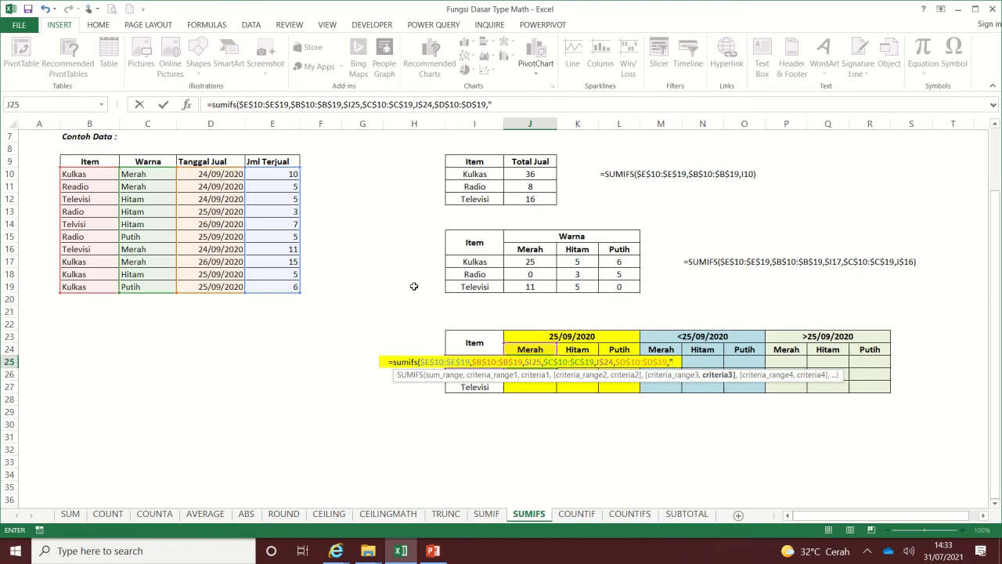
pyautogui.write('25')
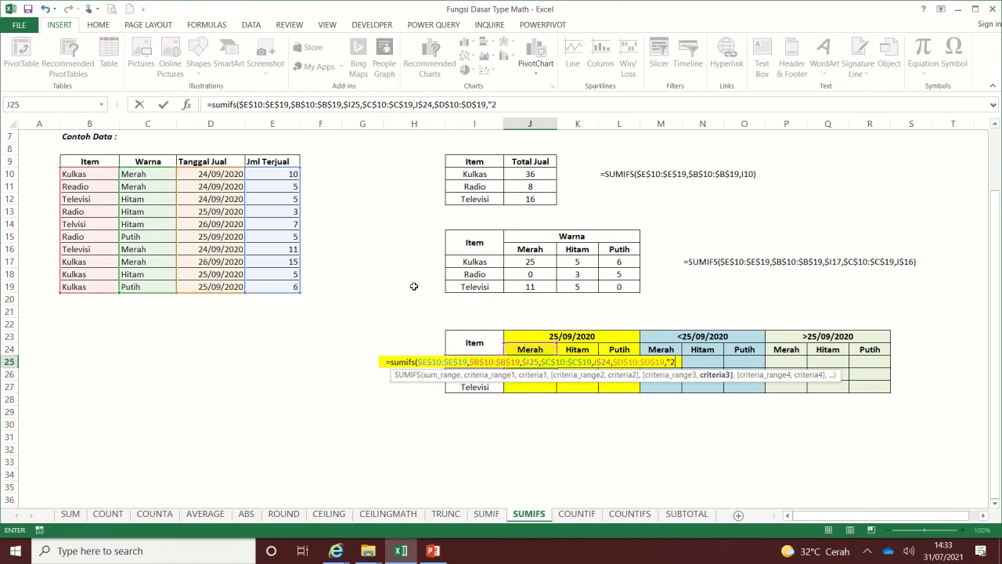
pyautogui.write('/0')
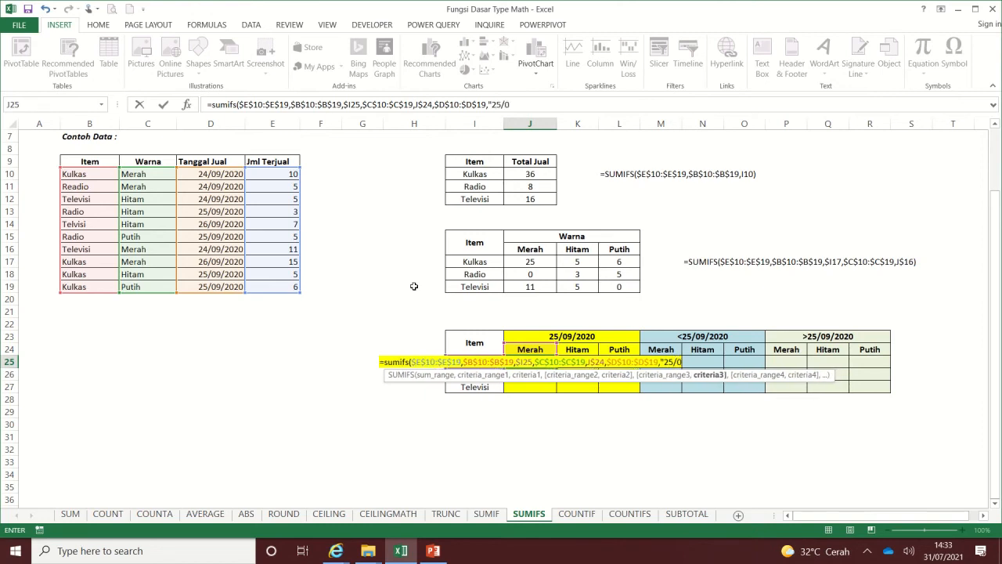
pyautogui.write('9/2')
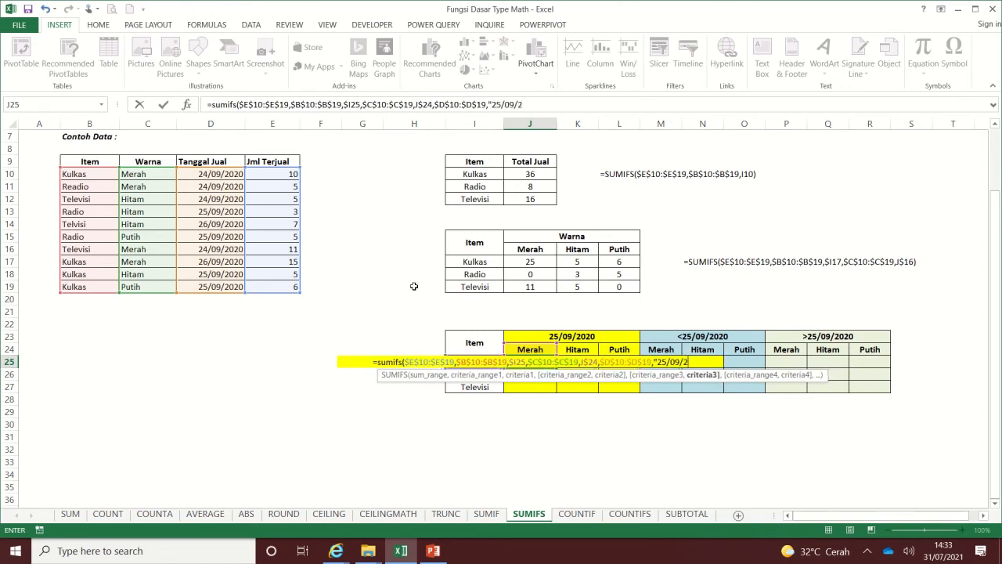
pyautogui.write('020"')
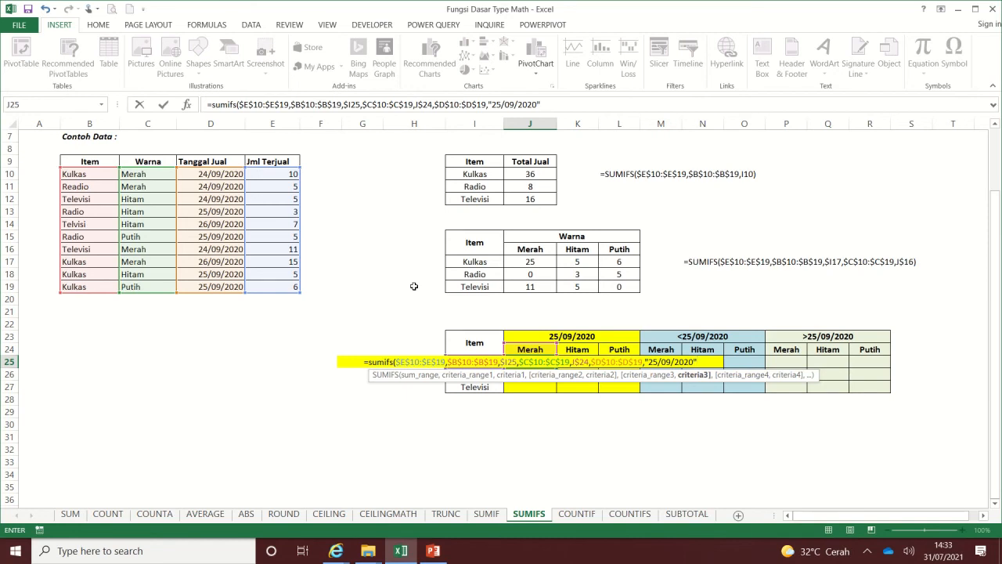
pyautogui.write(')')
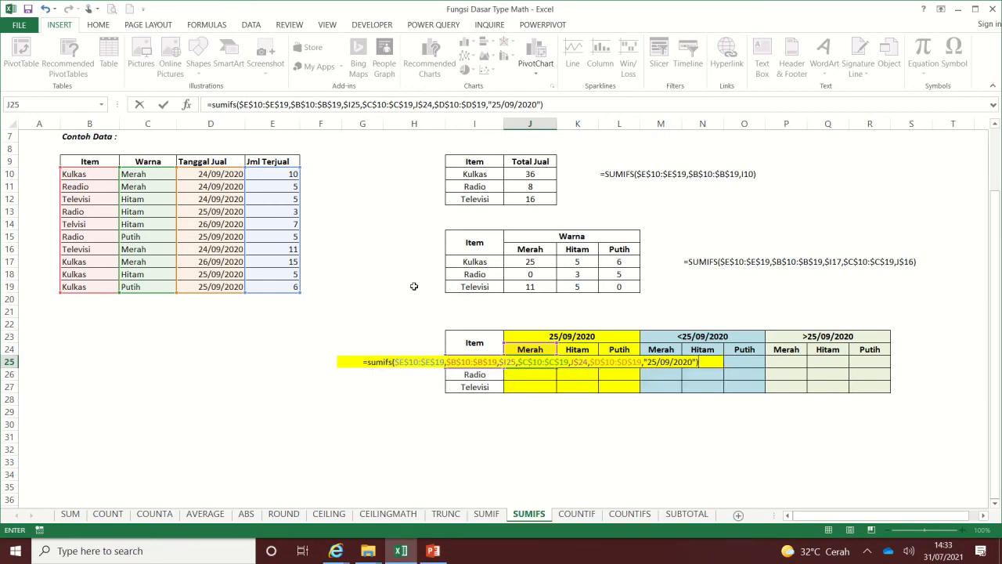
pyautogui.press('Return')
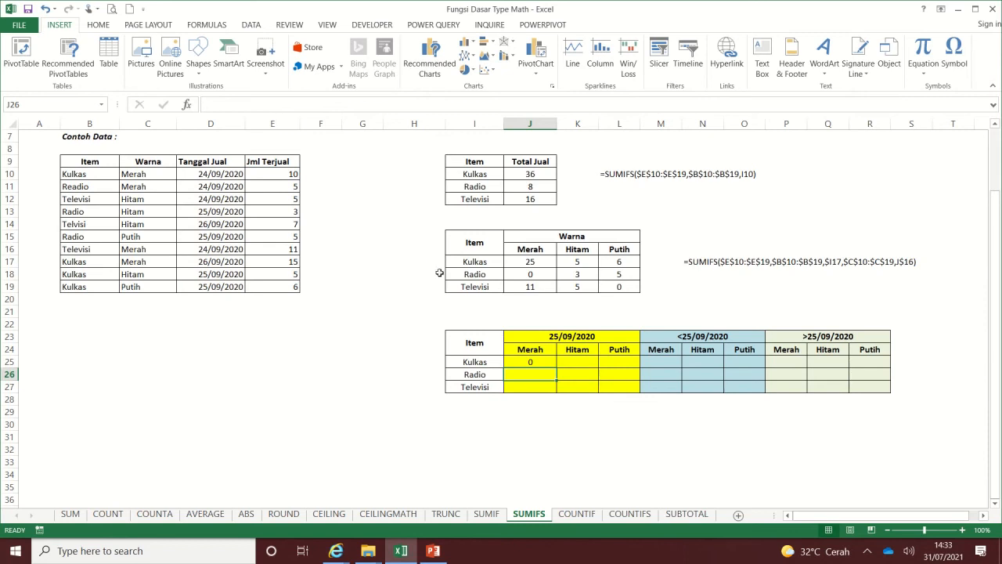
# - Fill the J25 formula across and down the yellow 25/09/2020 block, J25:L27
pyautogui.click(523, 359)
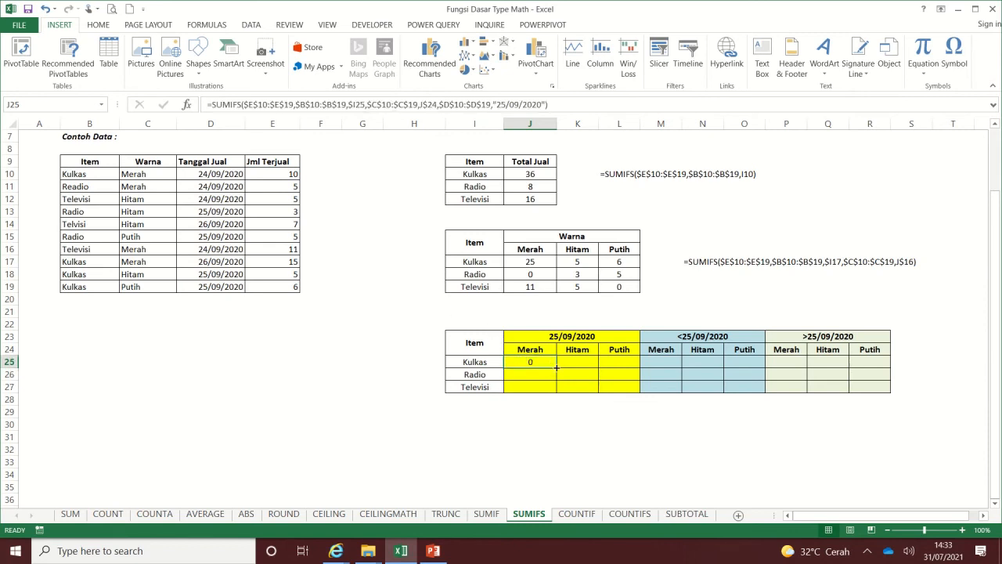
pyautogui.moveTo(556, 368); pyautogui.dragTo(639, 393)
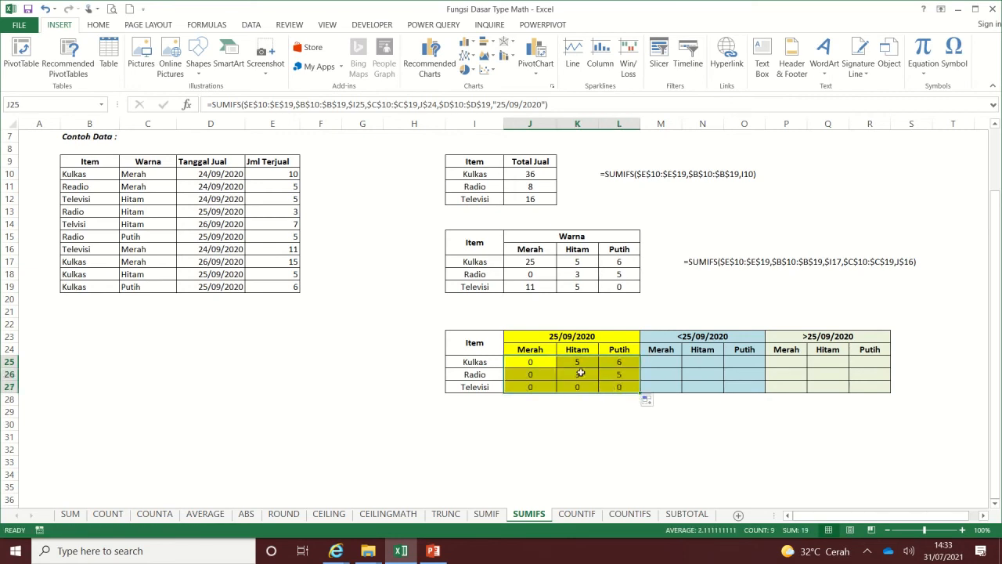
# - Examine the range and criteria references of the Merah formulas in J25, J26 and J27
pyautogui.click(535, 360)
pyautogui.click(560, 101)
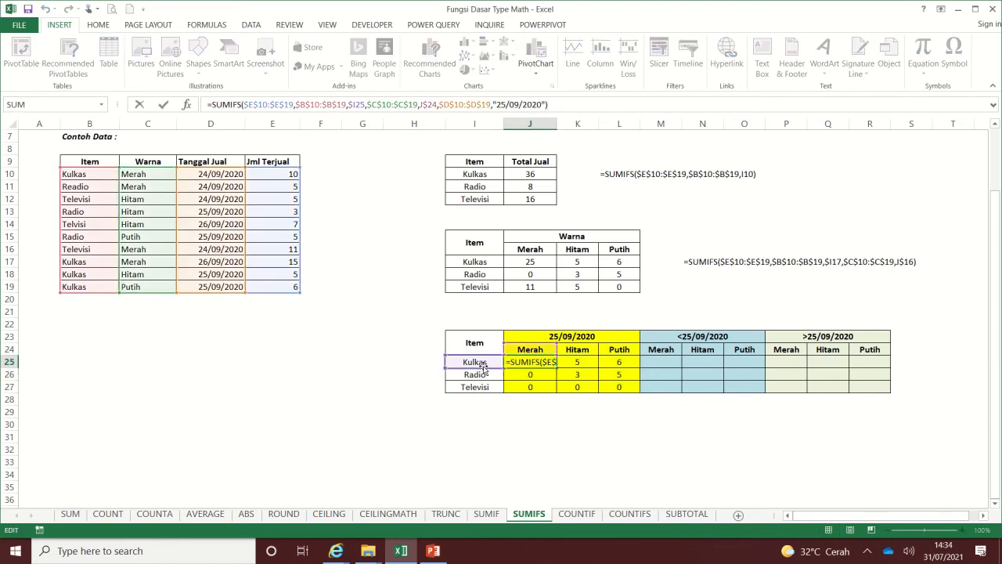
pyautogui.hotkey('ctrl', 'Return')
pyautogui.click(552, 373)
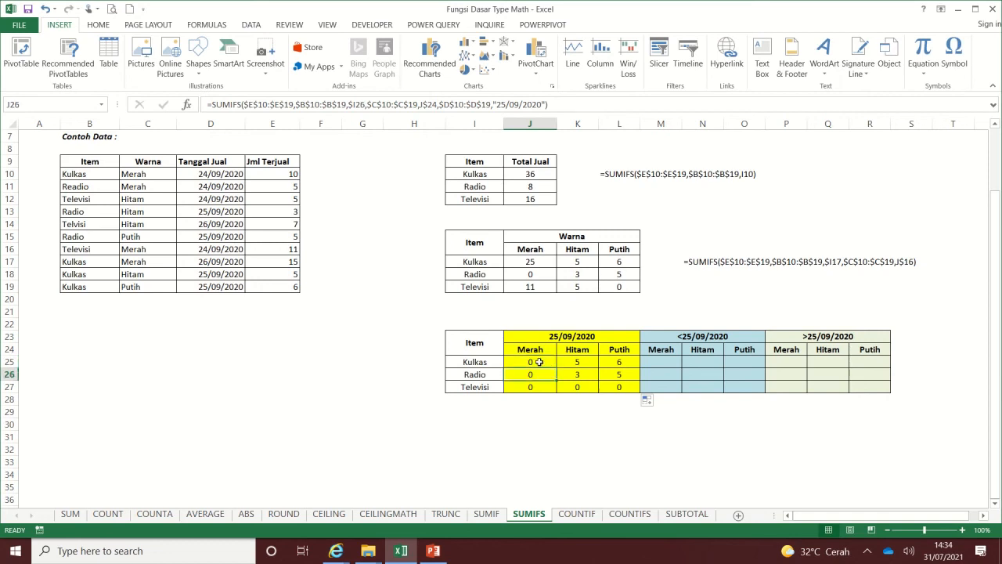
pyautogui.press('F2')
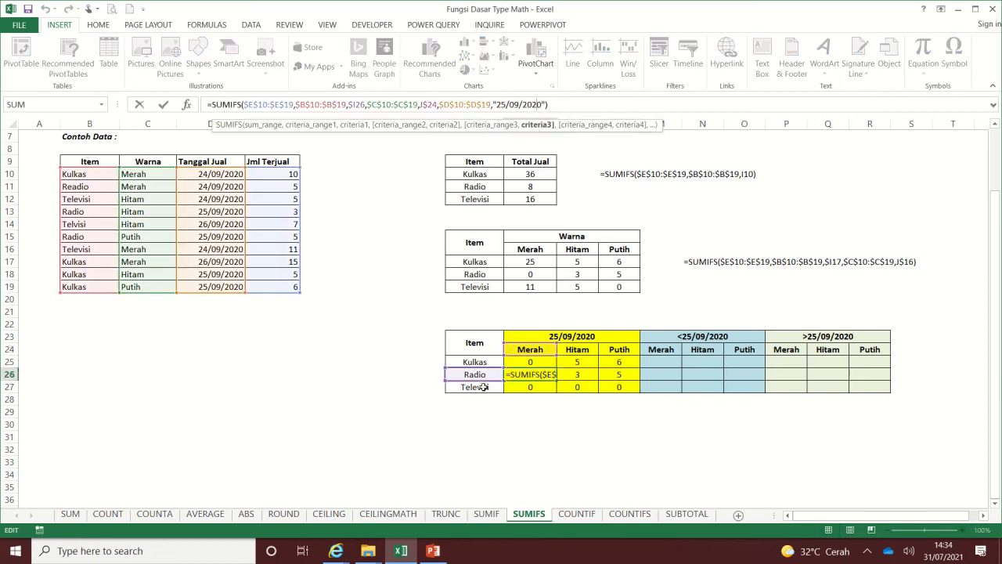
pyautogui.hotkey('ctrl', 'Return')
pyautogui.click(538, 387)
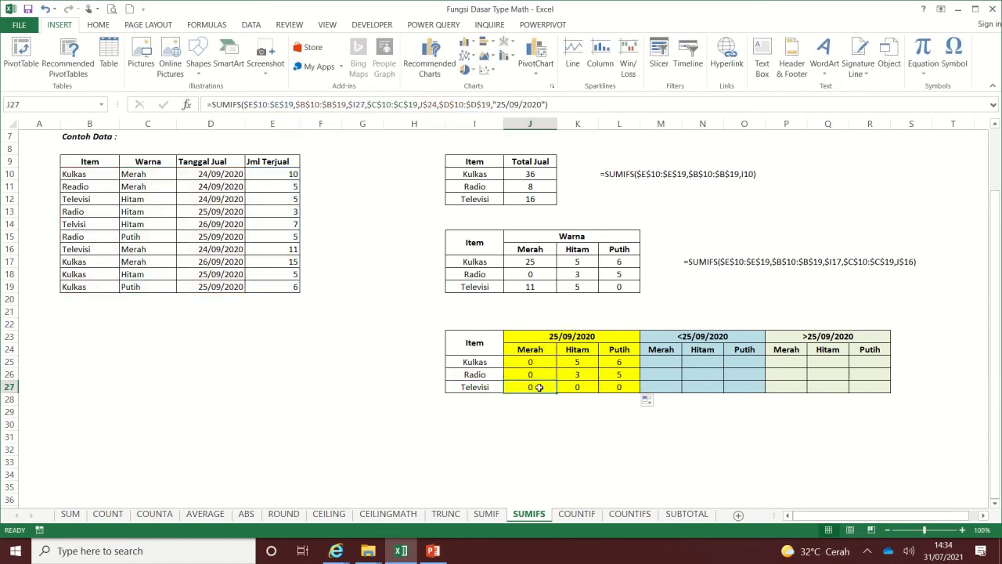
pyautogui.press('F2')
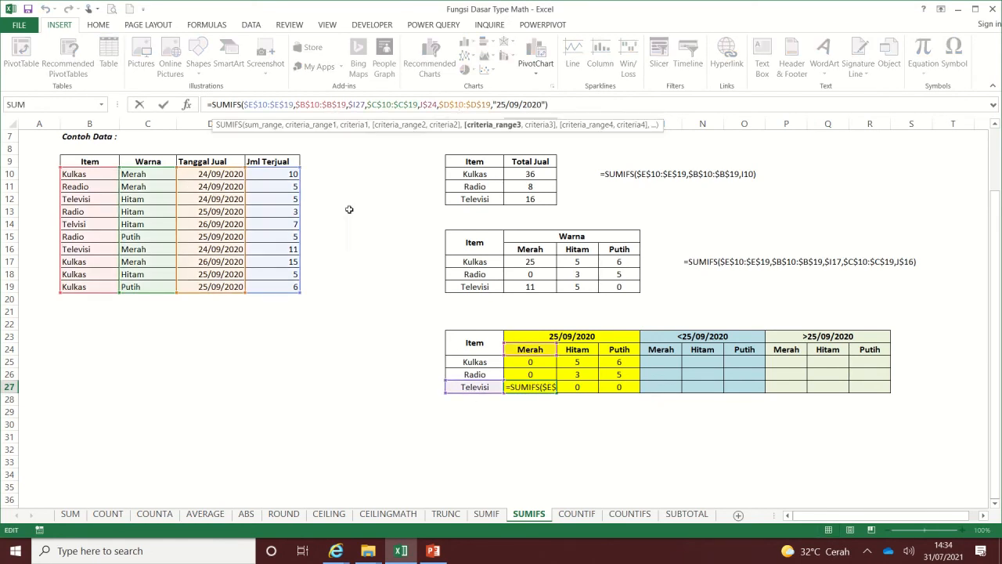
pyautogui.hotkey('ctrl', 'Return')
# - Examine the references of the copied formulas in K25, K26 and L26, and return to J25
pyautogui.click(586, 363)
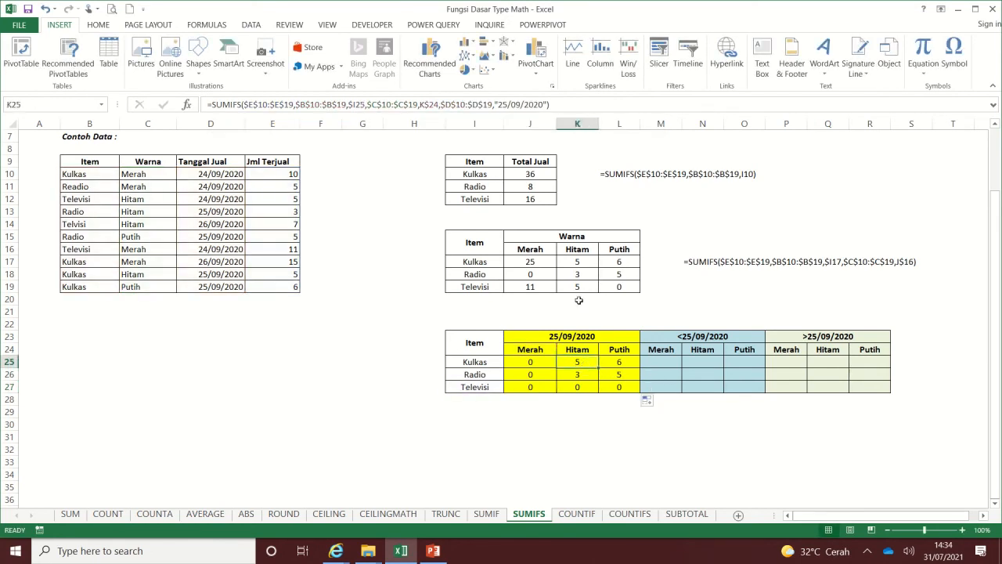
pyautogui.press('F2')
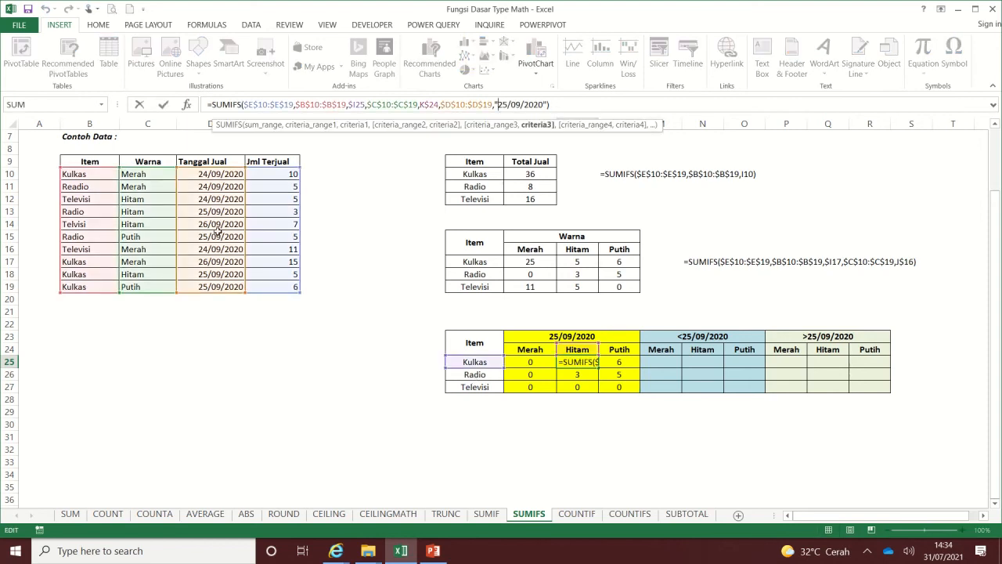
pyautogui.press('Return')
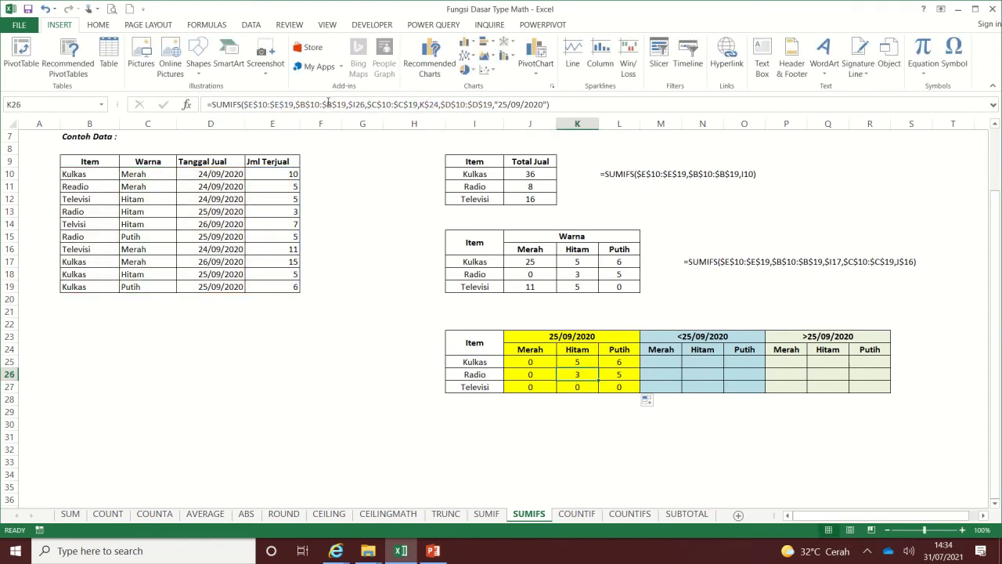
pyautogui.press('F2')
pyautogui.hotkey('ctrl', 'Return')
pyautogui.click(629, 375)
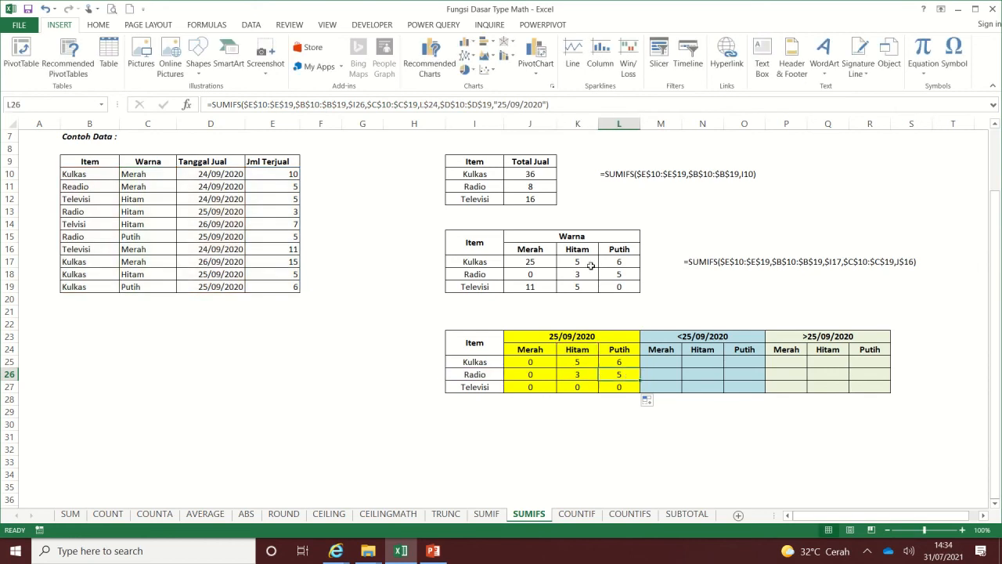
pyautogui.press('F2')
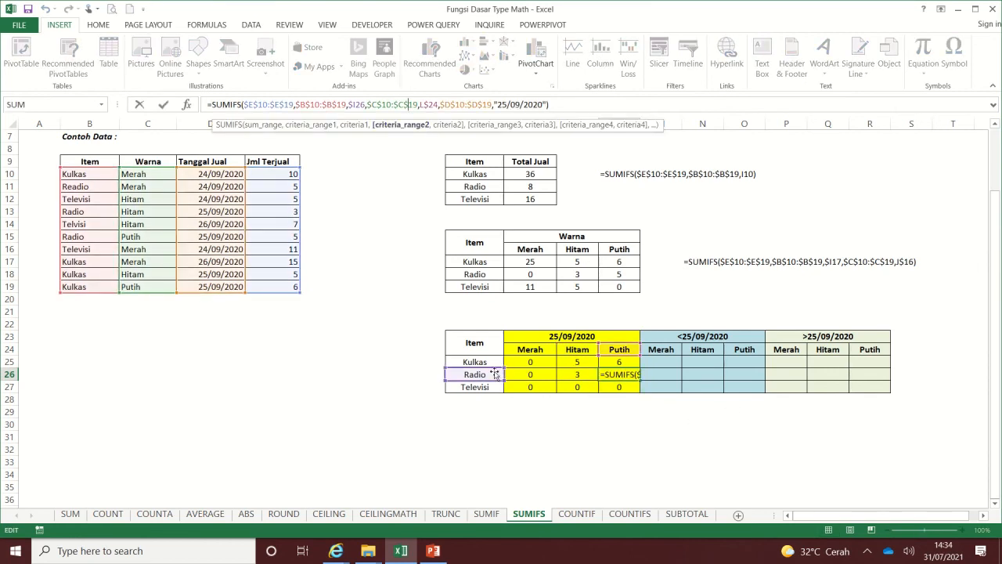
pyautogui.hotkey('ctrl', 'Return')
pyautogui.click(671, 360)
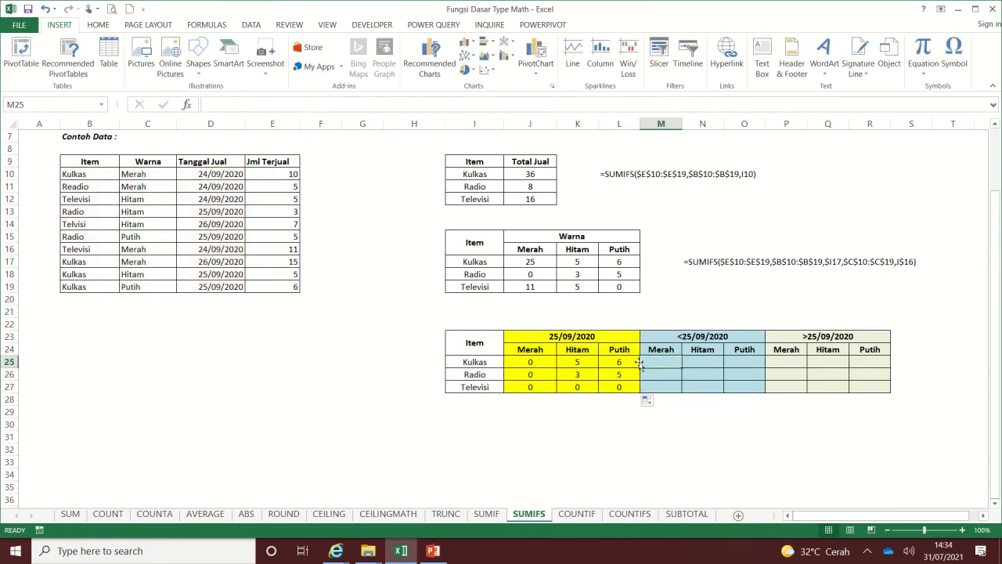
pyautogui.click(535, 360)
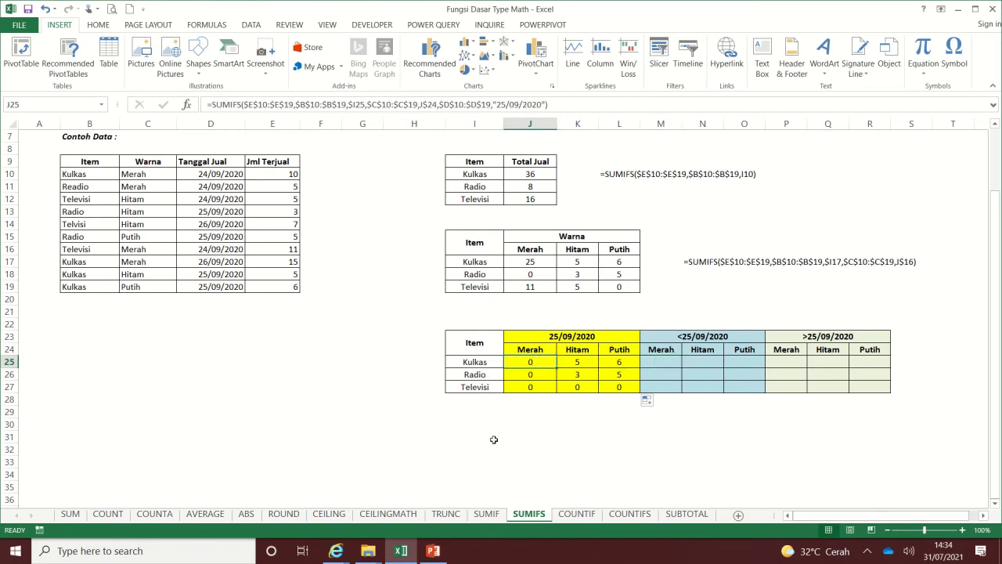
pyautogui.click(464, 101)
pyautogui.moveTo(464, 101); pyautogui.dragTo(179, 103)
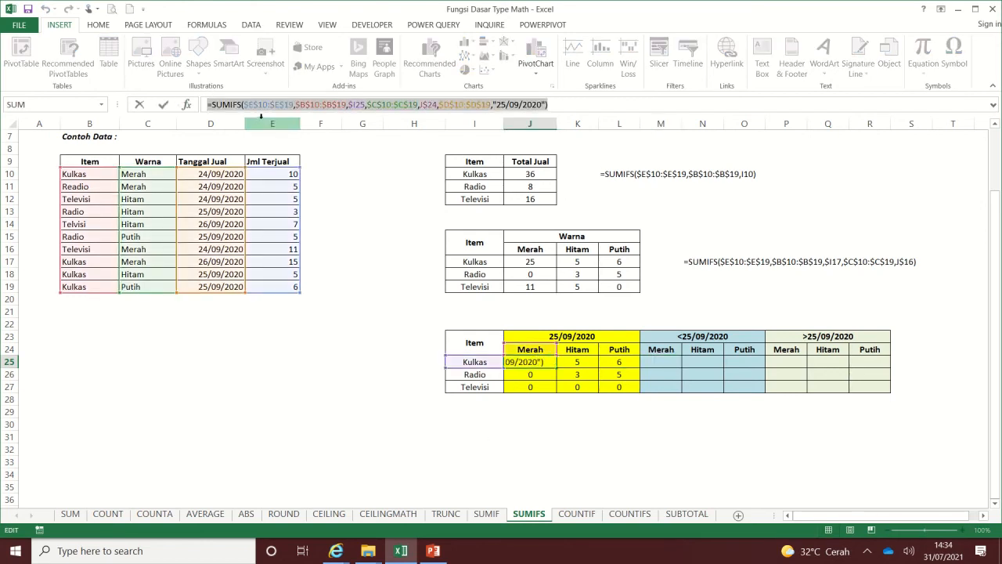
pyautogui.press('Escape')
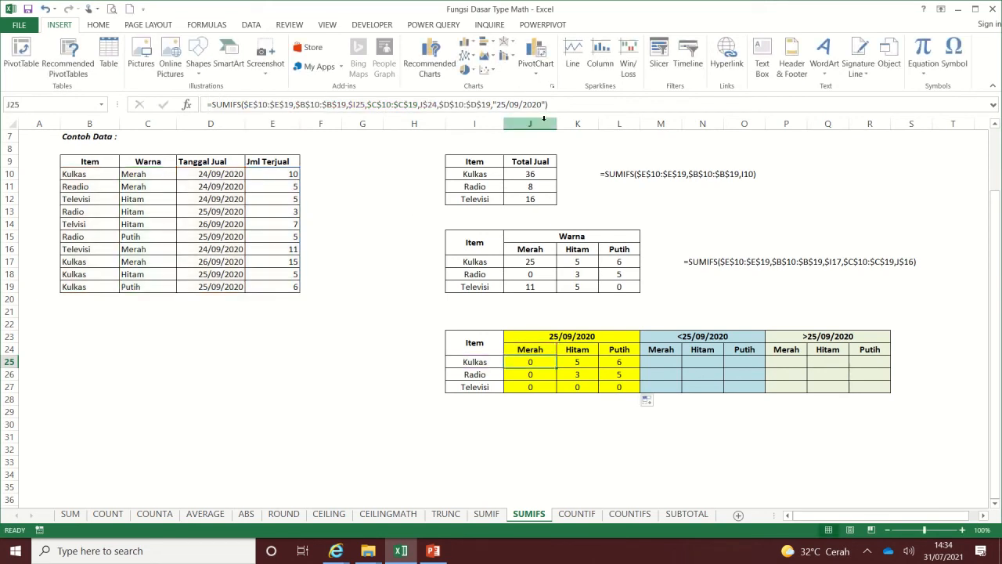
# - Copy the full text of the J25 formula into M25, the first cell of the <25/09/2020 block
pyautogui.moveTo(561, 100); pyautogui.dragTo(206, 104)
pyautogui.hotkey('ctrl', 'c')
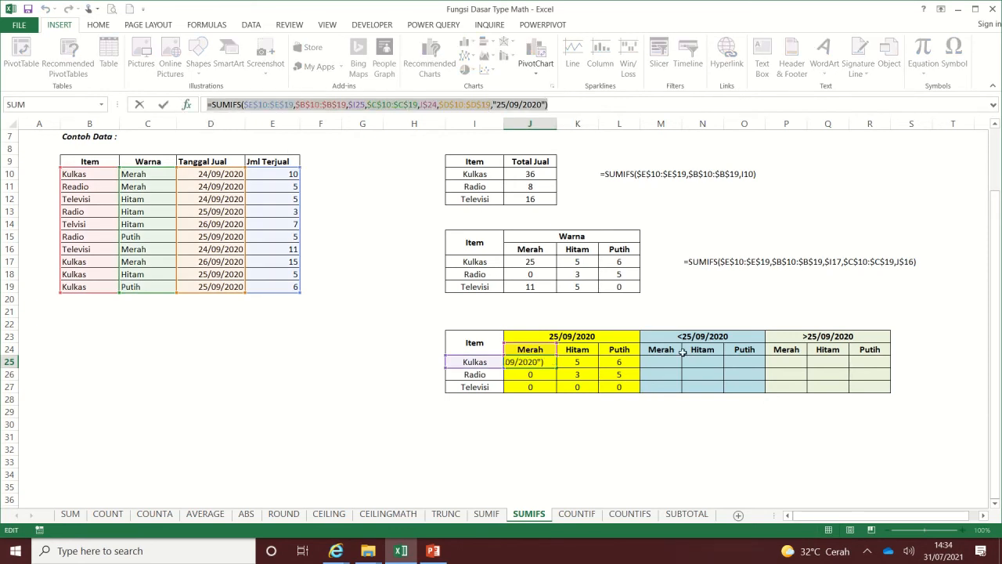
pyautogui.press('Escape')
pyautogui.click(646, 363)
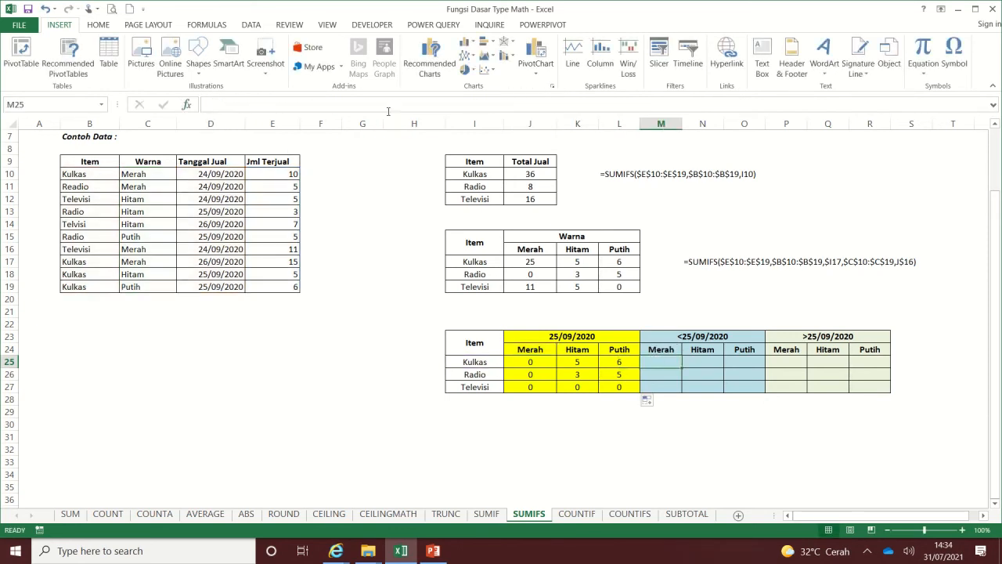
pyautogui.click(385, 106)
pyautogui.hotkey('ctrl', 'v')
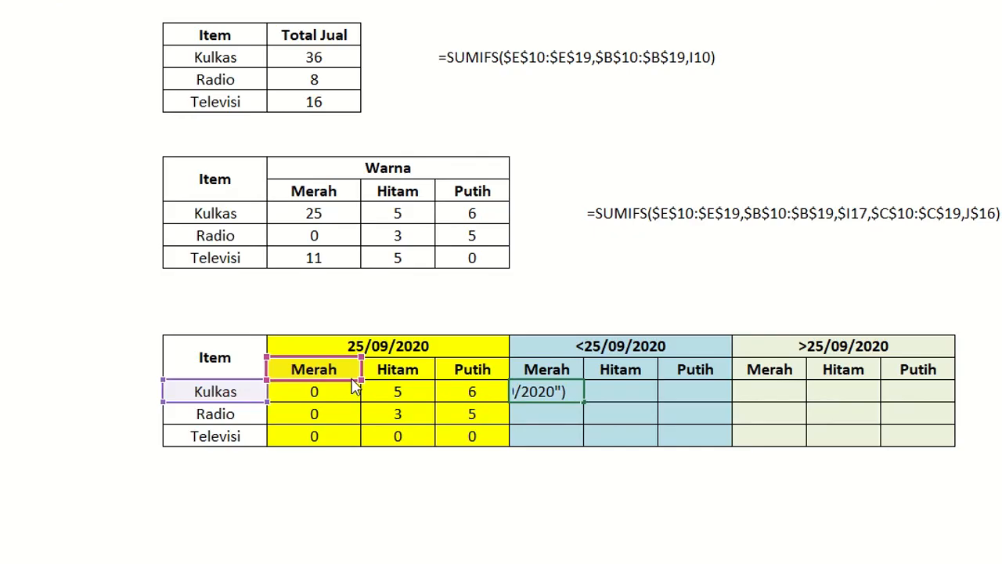
# - Redirect the colour criterion in the M25 formula to the row-locked reference M$24
pyautogui.moveTo(552, 357); pyautogui.dragTo(627, 358)
pyautogui.moveTo(487, 384); pyautogui.dragTo(539, 372)
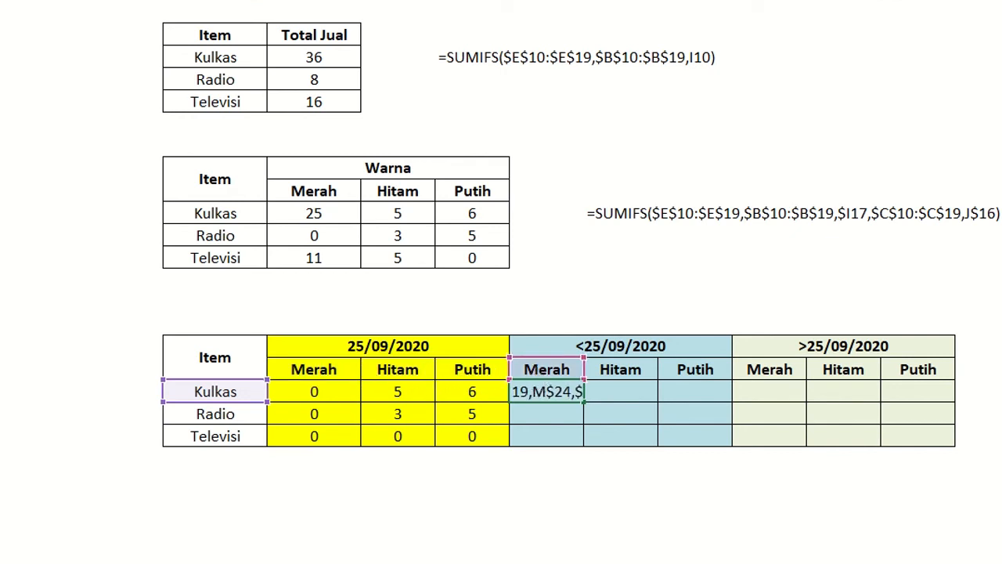
pyautogui.press('End')
pyautogui.press('Return')
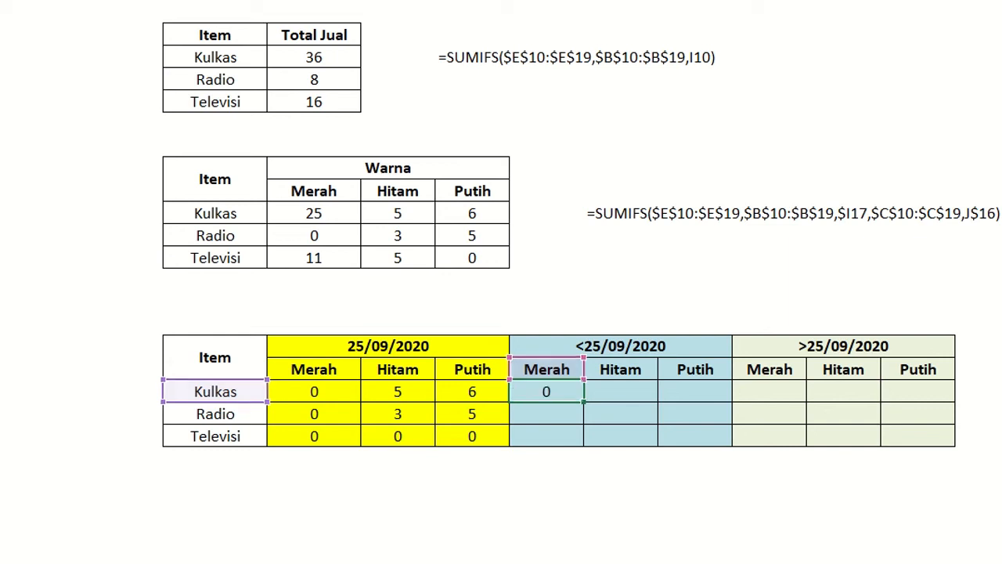
# - Change the date criterion in the M25 formula to "<25/09/2020"
pyautogui.click(548, 394)
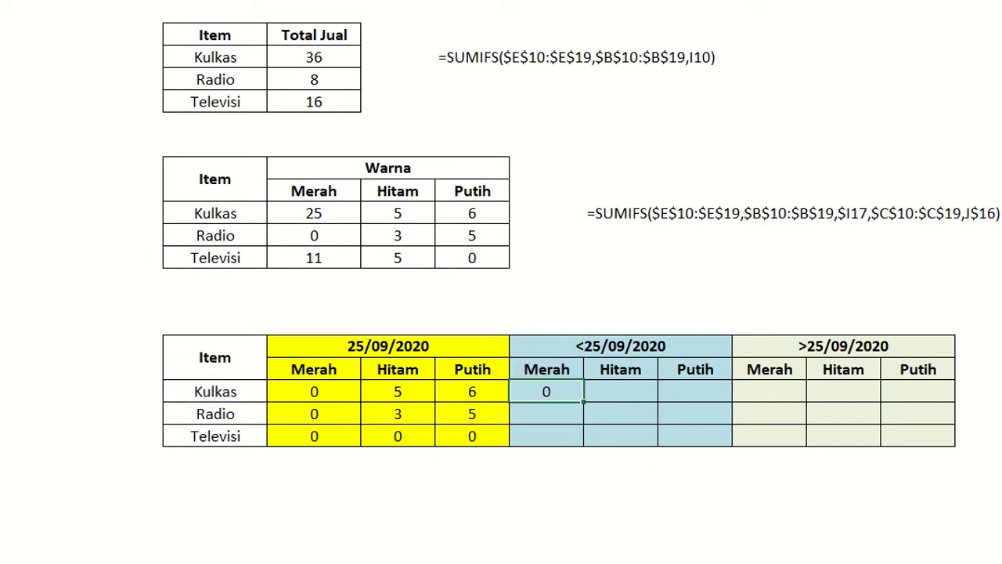
pyautogui.press('F2')
pyautogui.write('<')
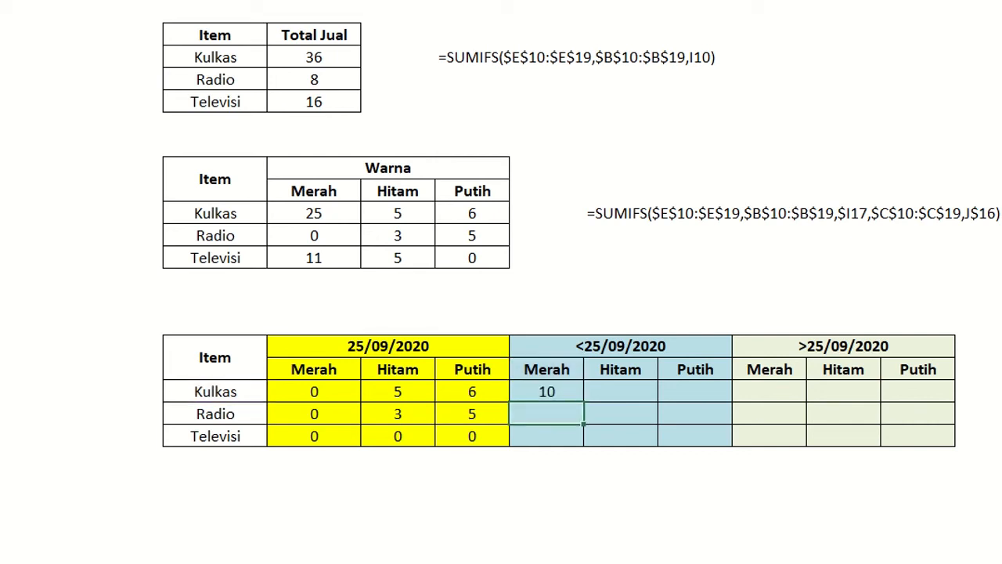
# - Fill the M25 formula across the Kulkas row to O25
pyautogui.click(569, 389)
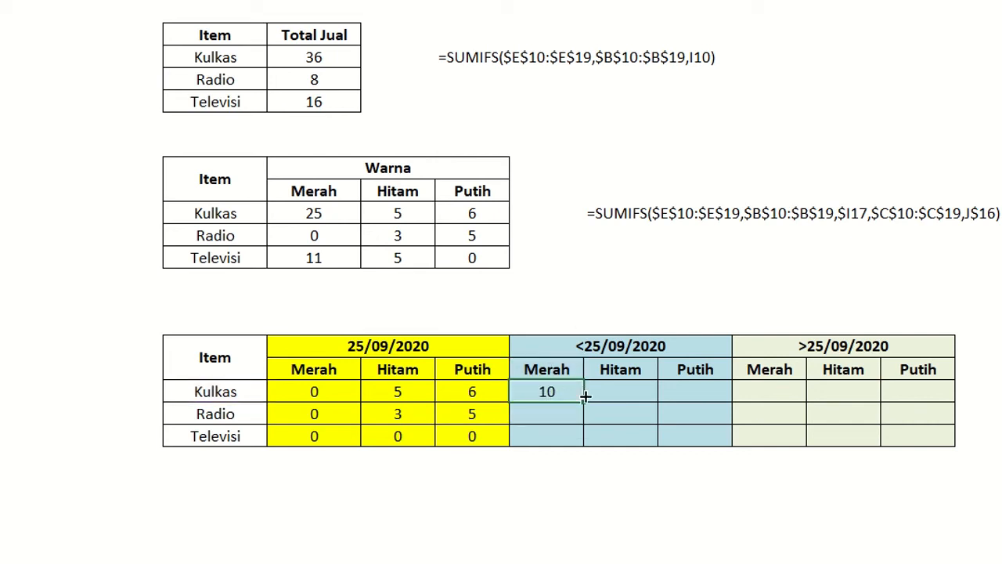
pyautogui.moveTo(585, 397); pyautogui.dragTo(744, 425)
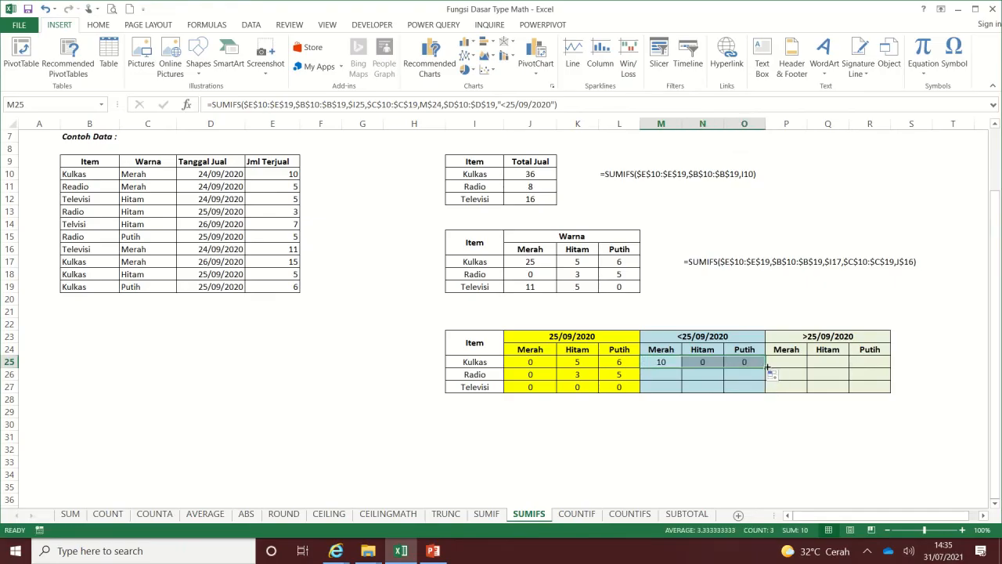
# - Fill the Kulkas formulas of the <25/09/2020 block down through the Televisi row and inspect the formula in O25
pyautogui.moveTo(767, 367); pyautogui.dragTo(769, 396)
pyautogui.click(743, 360)
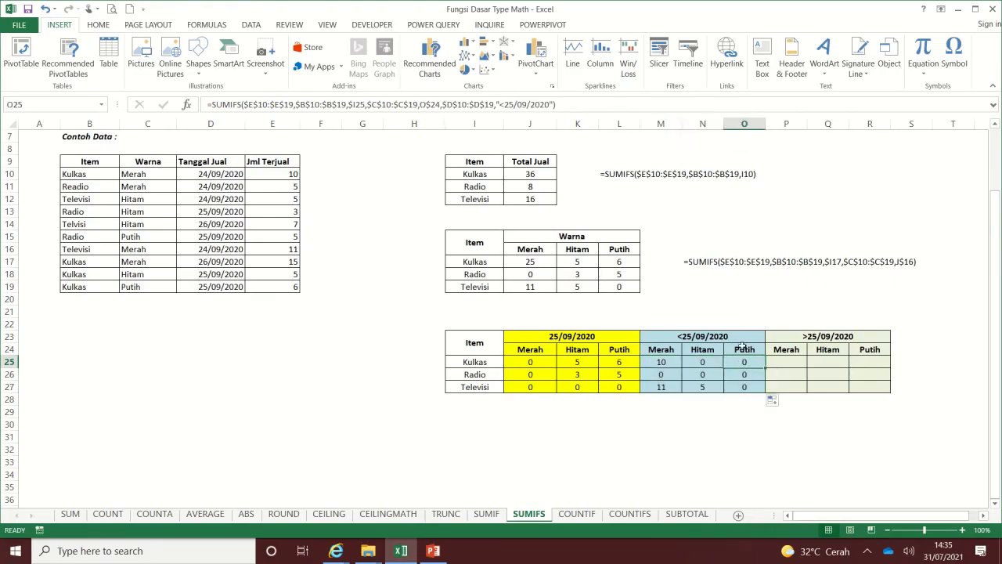
pyautogui.click(604, 104)
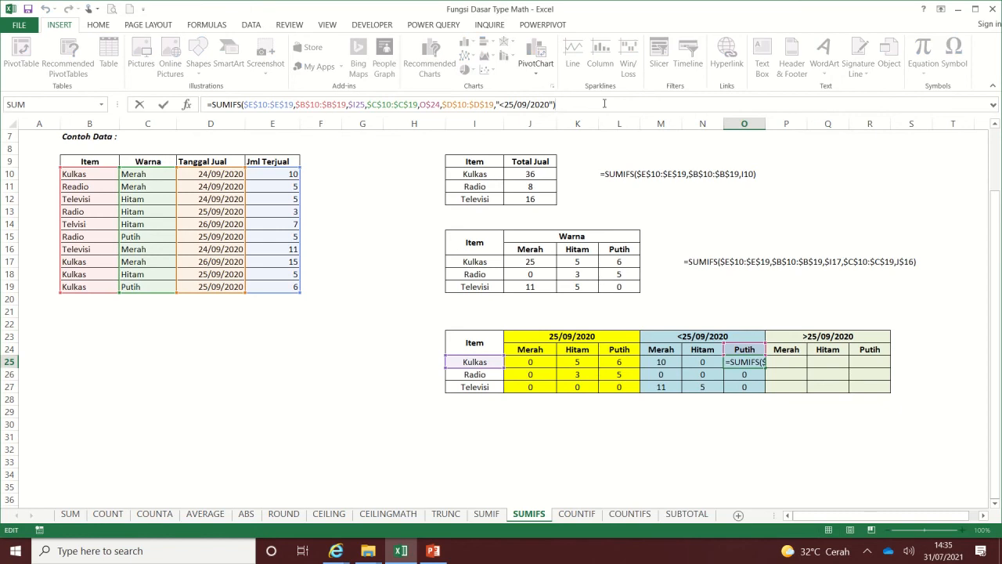
pyautogui.press('Escape')
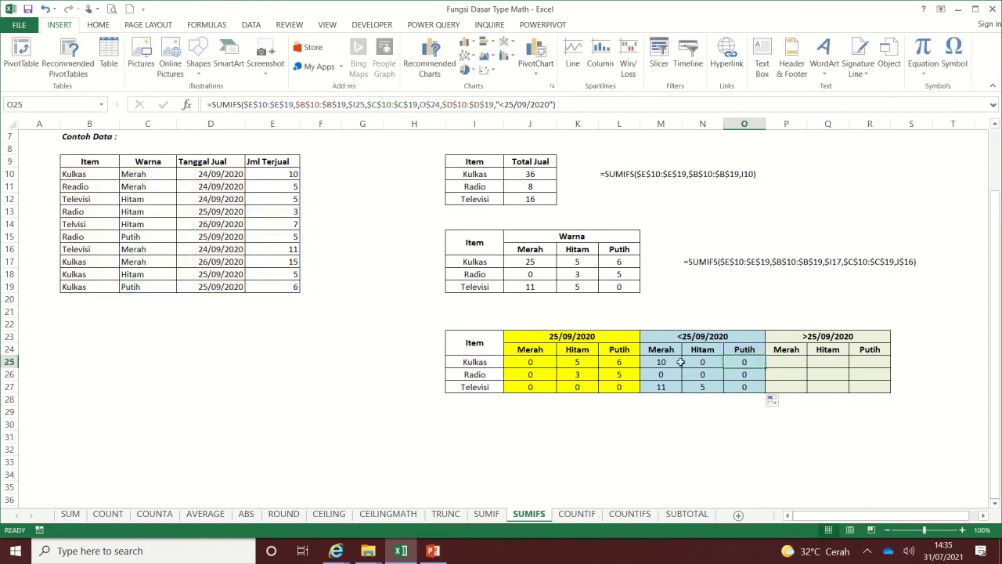
# - Copy the full text of the J25 formula into P25, the first cell of the >25/09/2020 block
pyautogui.click(531, 365)
pyautogui.moveTo(208, 104); pyautogui.dragTo(593, 117)
pyautogui.hotkey('ctrl', 'c')
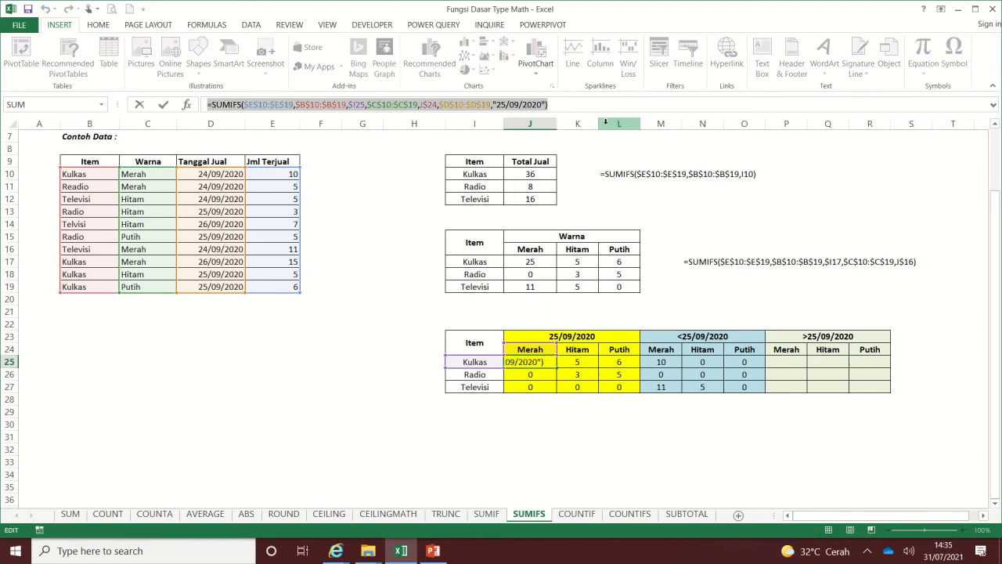
pyautogui.press('Escape')
pyautogui.click(786, 362)
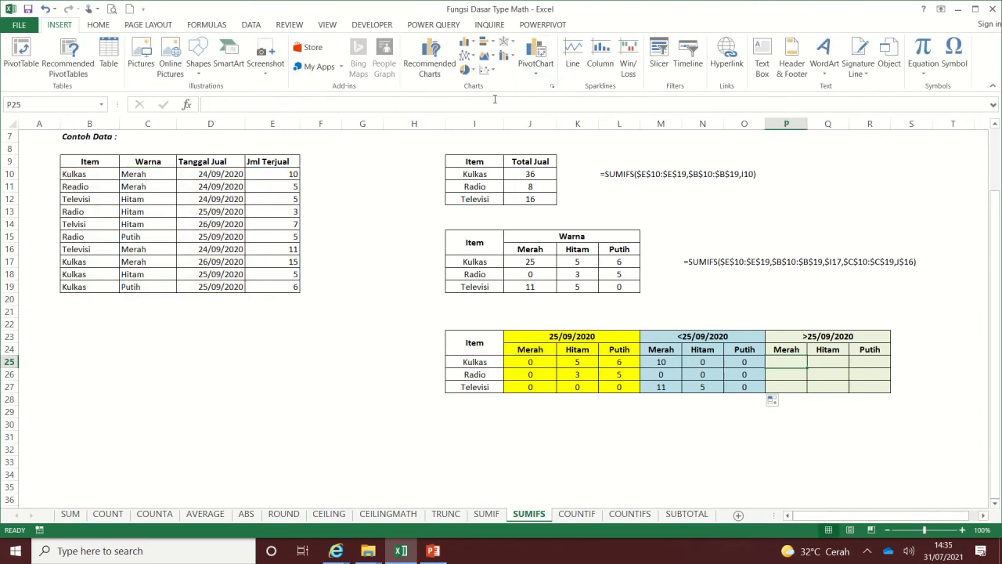
pyautogui.press('F2')
pyautogui.hotkey('ctrl', 'v')
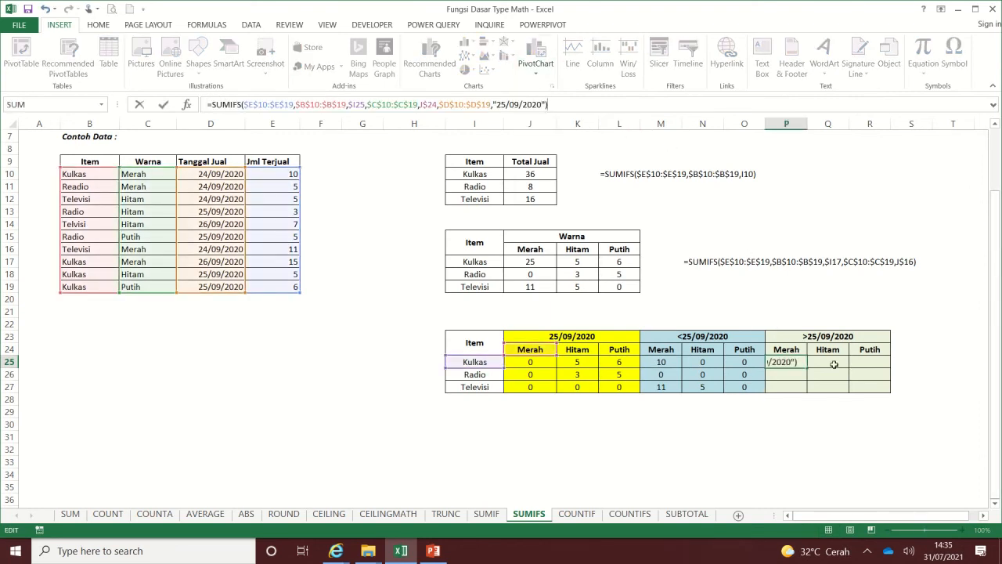
# - In the P25 formula, redirect the colour criterion to P$24 and change the date criterion to ">25/09/2020"
pyautogui.moveTo(551, 356); pyautogui.dragTo(770, 354)
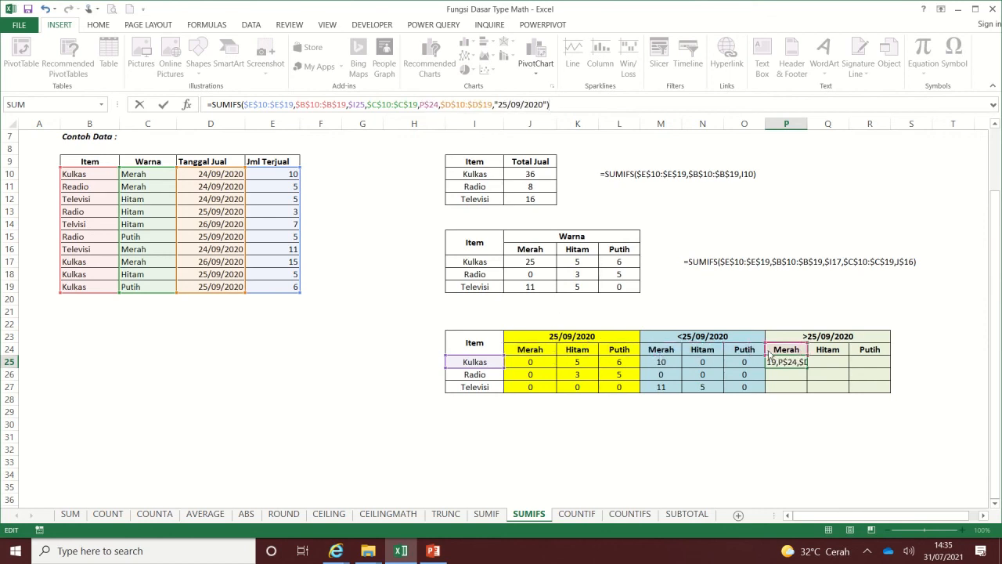
pyautogui.click(498, 105)
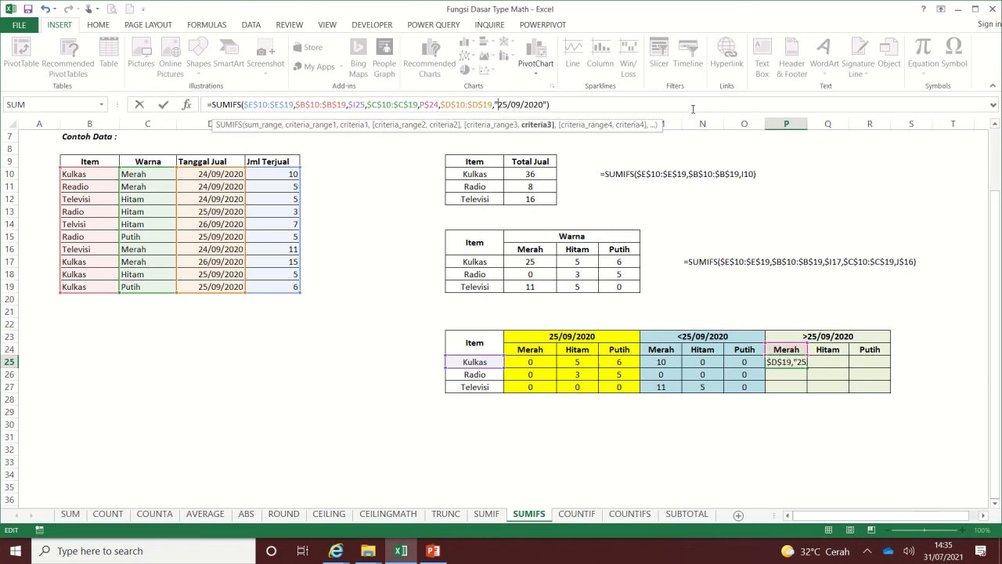
pyautogui.write('>')
pyautogui.press('Return')
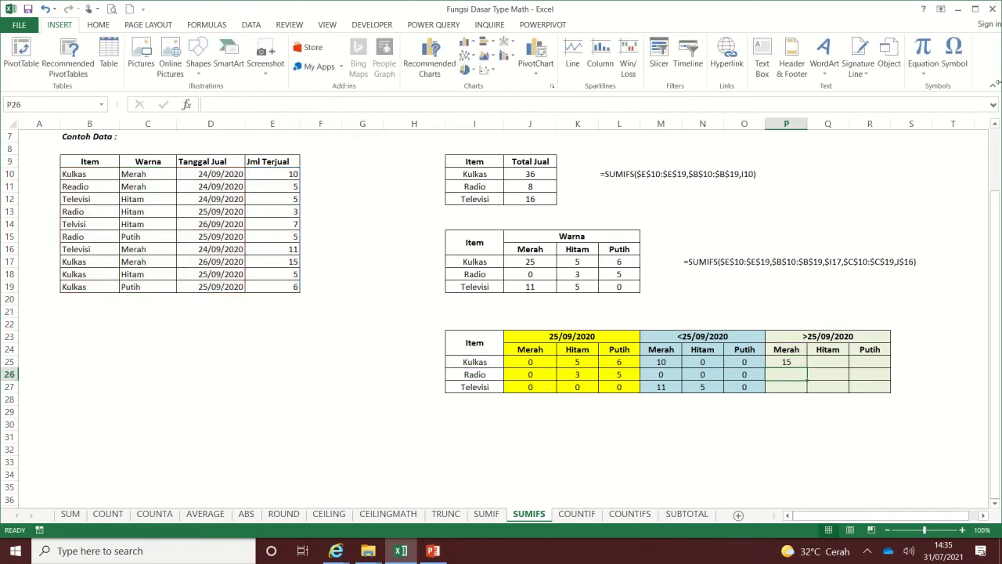
# - Fill the P25 formula across and down the >25/09/2020 block to R27, and inspect the formulas in Q25 and Q26
pyautogui.click(800, 361)
pyautogui.moveTo(806, 368); pyautogui.dragTo(851, 387)
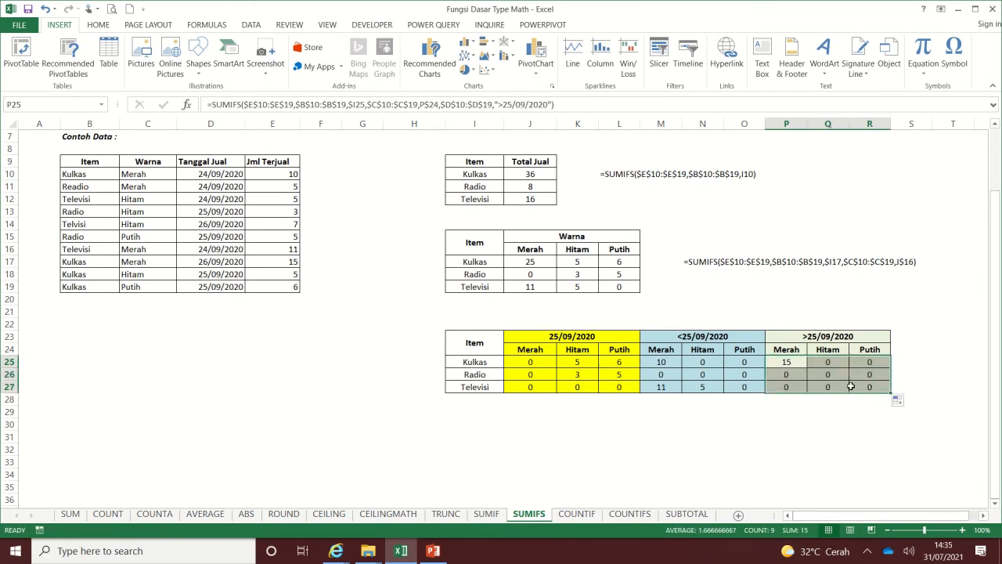
pyautogui.click(826, 363)
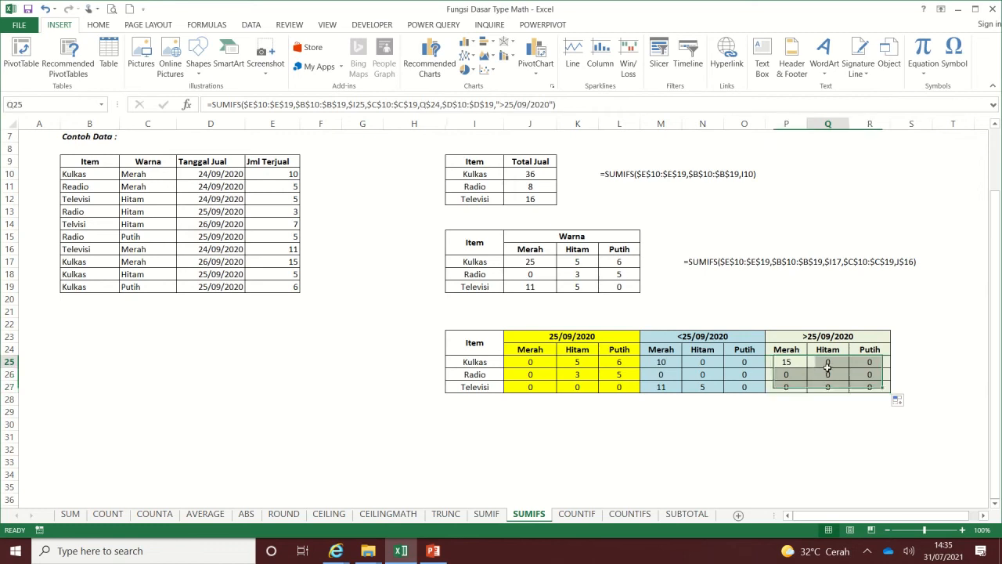
pyautogui.click(374, 104)
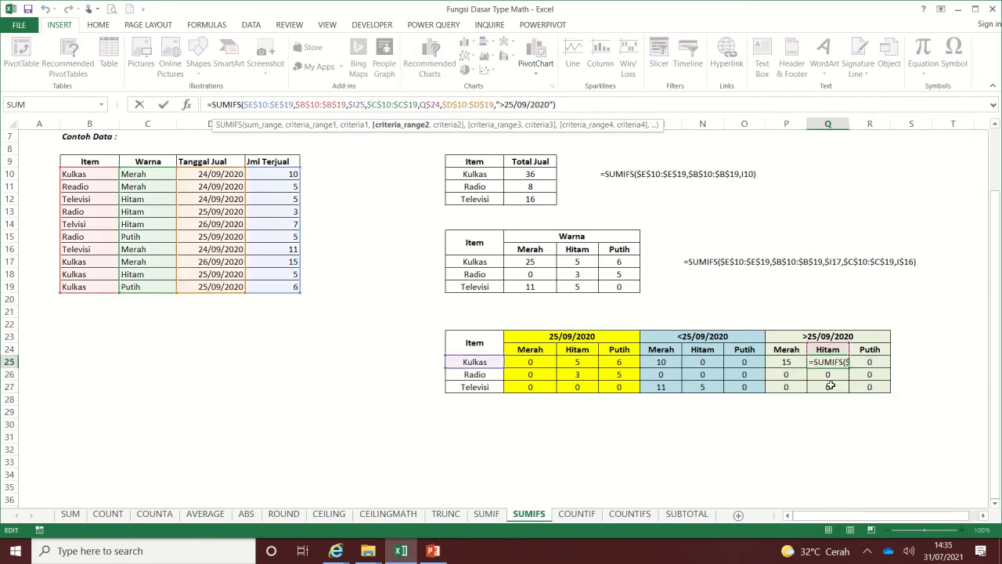
pyautogui.press('Return')
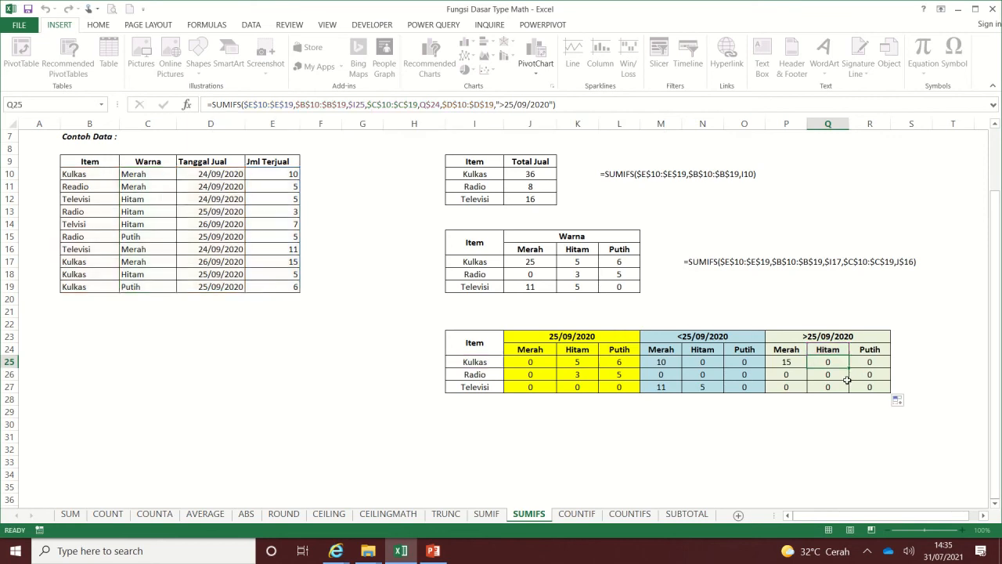
pyautogui.press('F2')
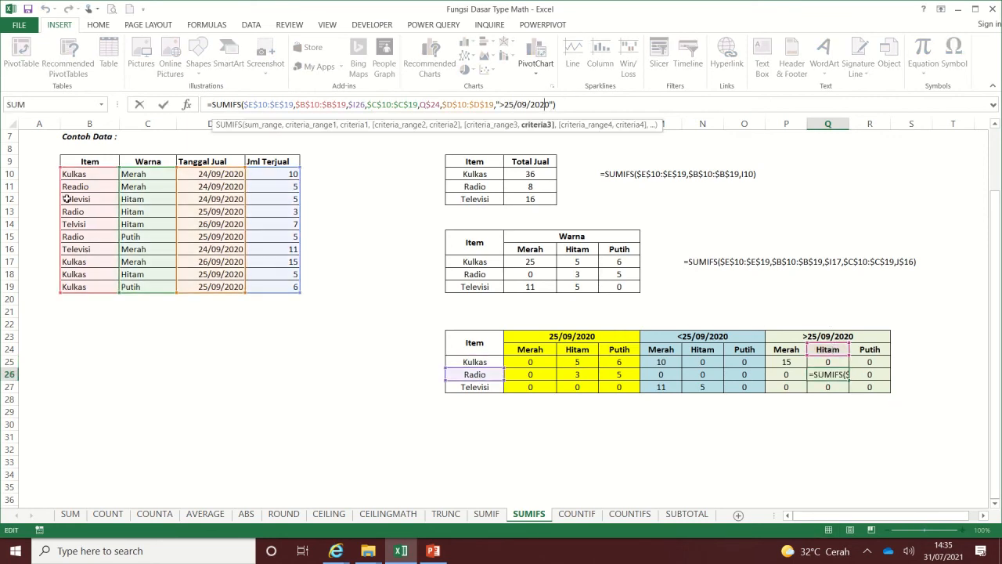
pyautogui.press('Escape')
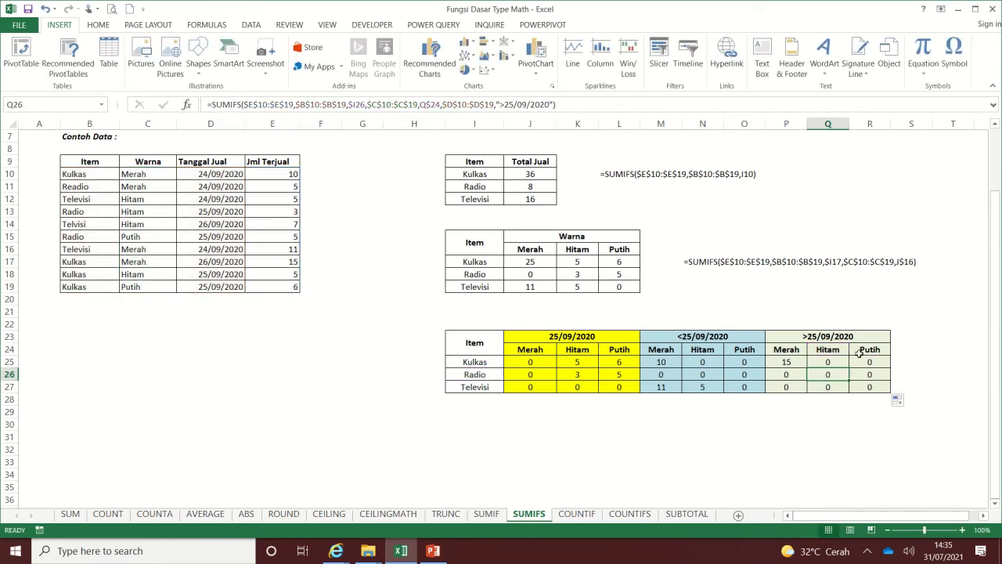
pyautogui.click(729, 437)
# - Open the COUNTIF sheet and review its usage description, the COUNTIF(range,criteria) syntax and the sample stock table
pyautogui.click(592, 516)
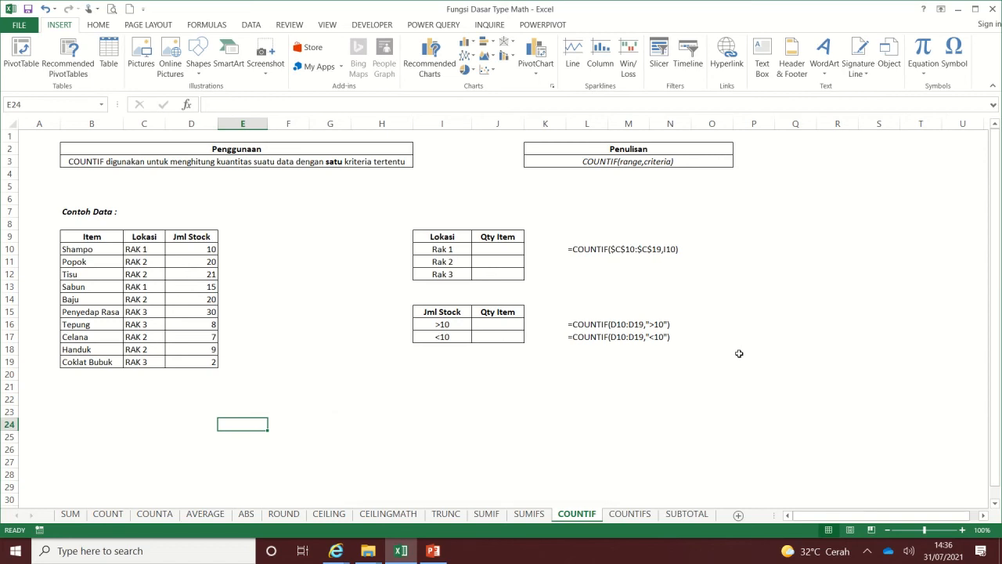
pyautogui.click(340, 161)
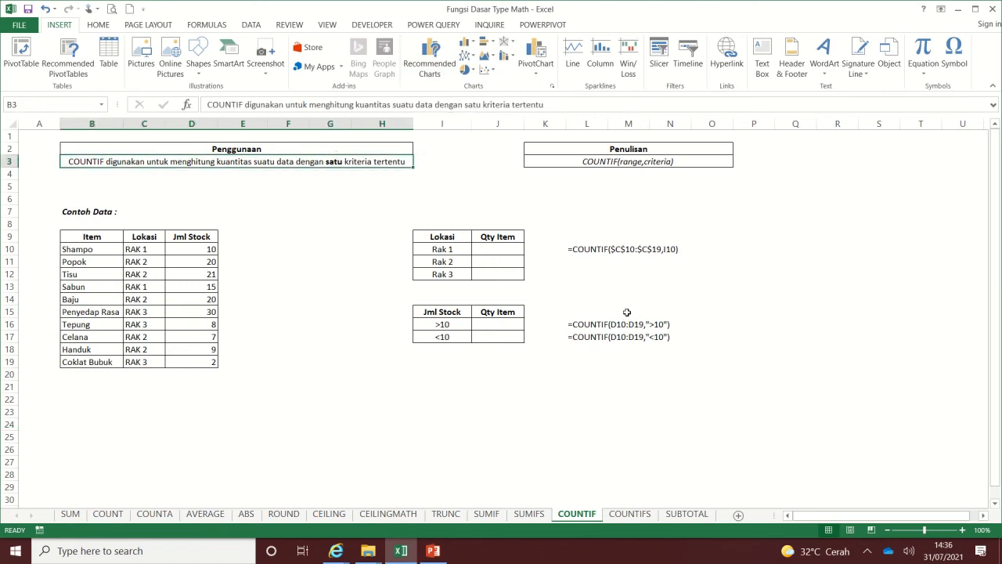
pyautogui.click(624, 165)
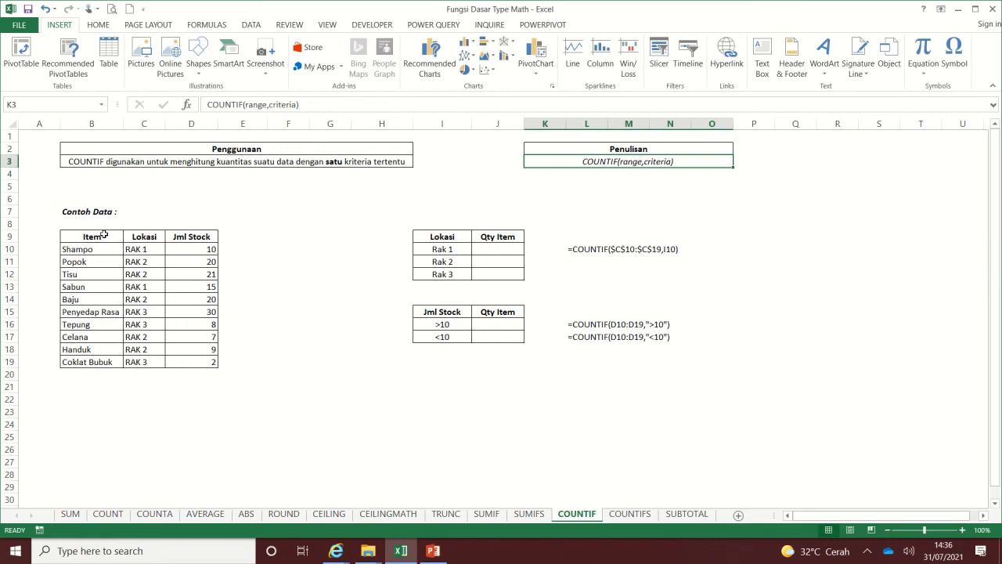
pyautogui.moveTo(102, 235); pyautogui.dragTo(223, 362)
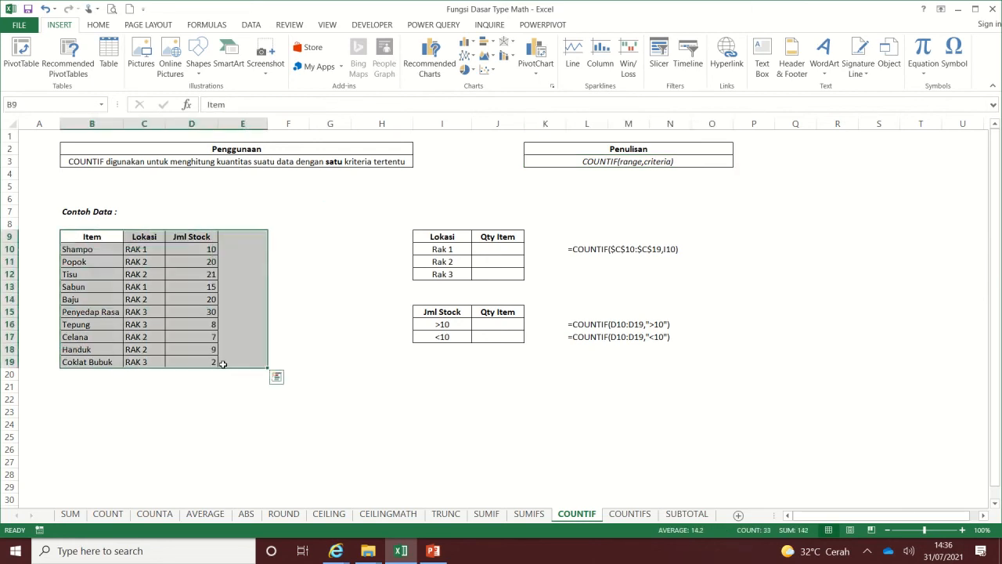
# - Enter =COUNTIF($C$10:$C$19,I10) in J10 to count the items located in Rak 1, with the Lokasi range locked
pyautogui.click(508, 251)
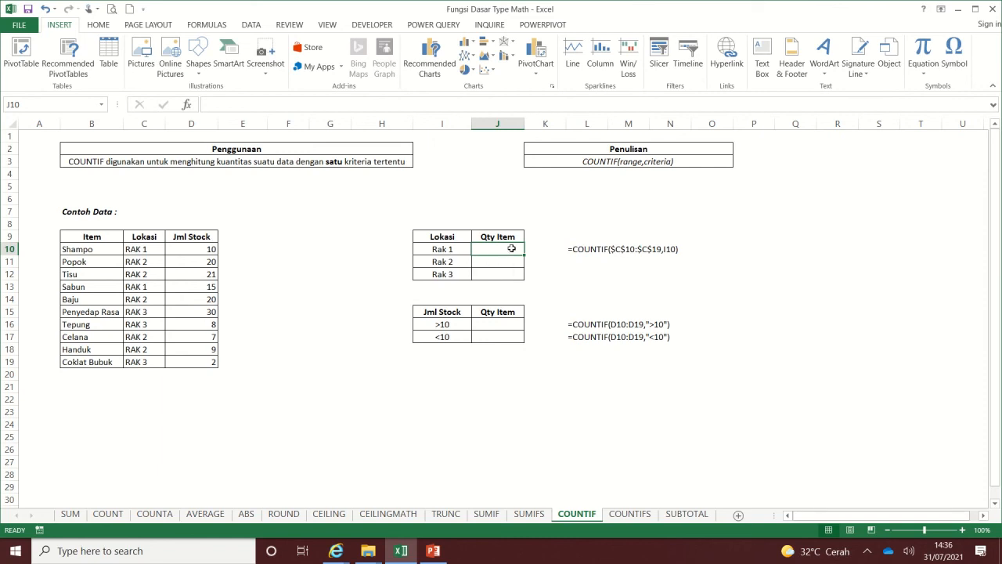
pyautogui.write('=')
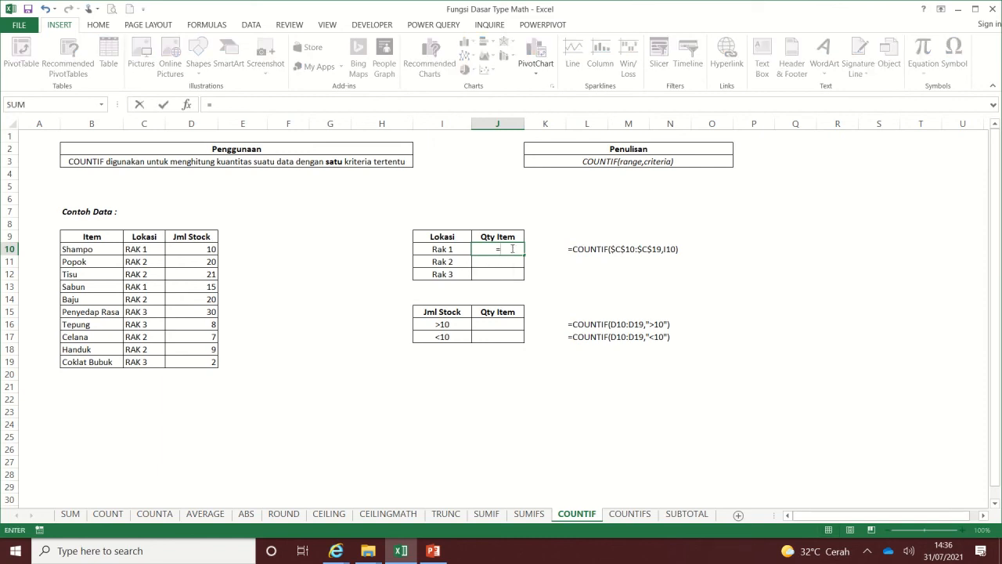
pyautogui.write('count')
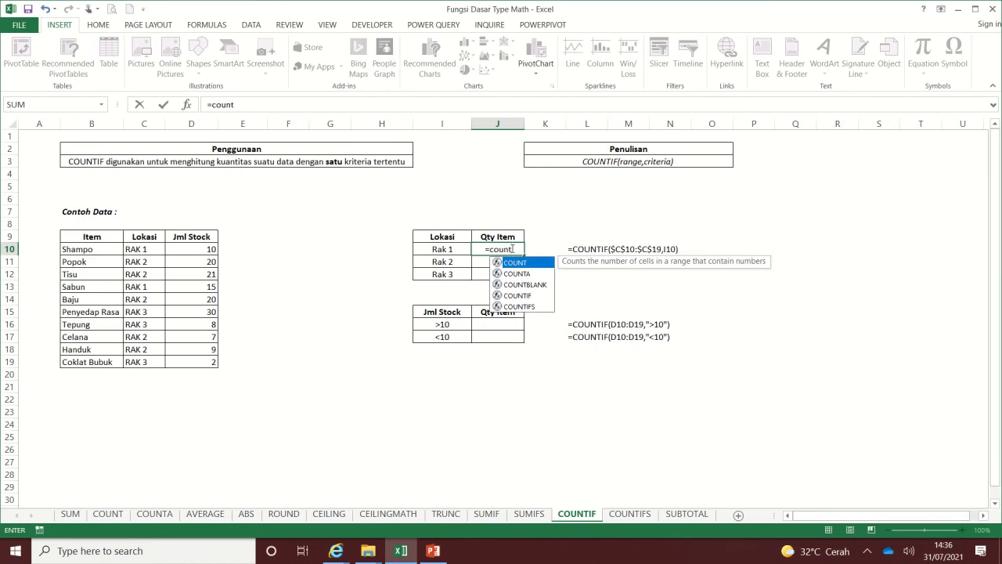
pyautogui.write('if')
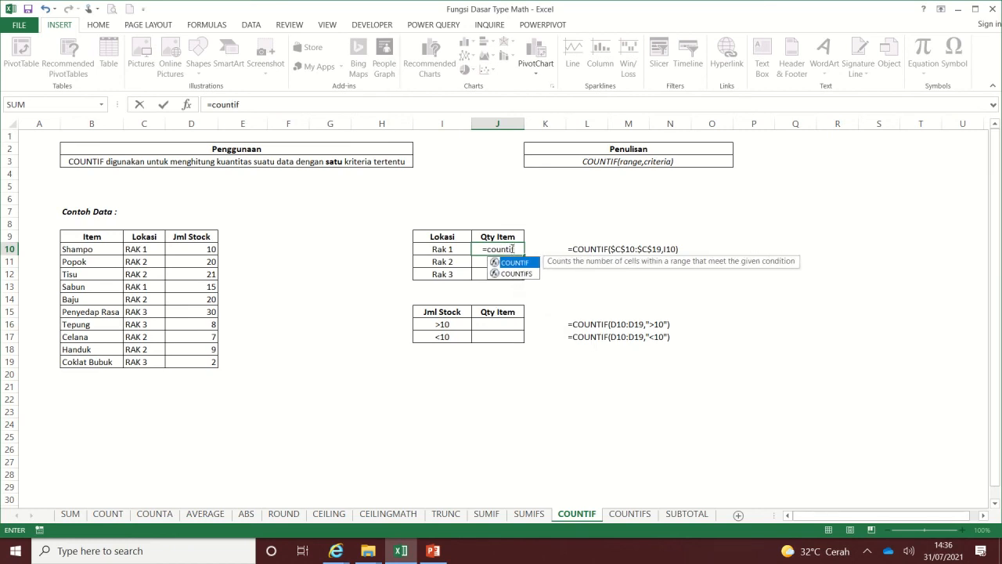
pyautogui.write('(')
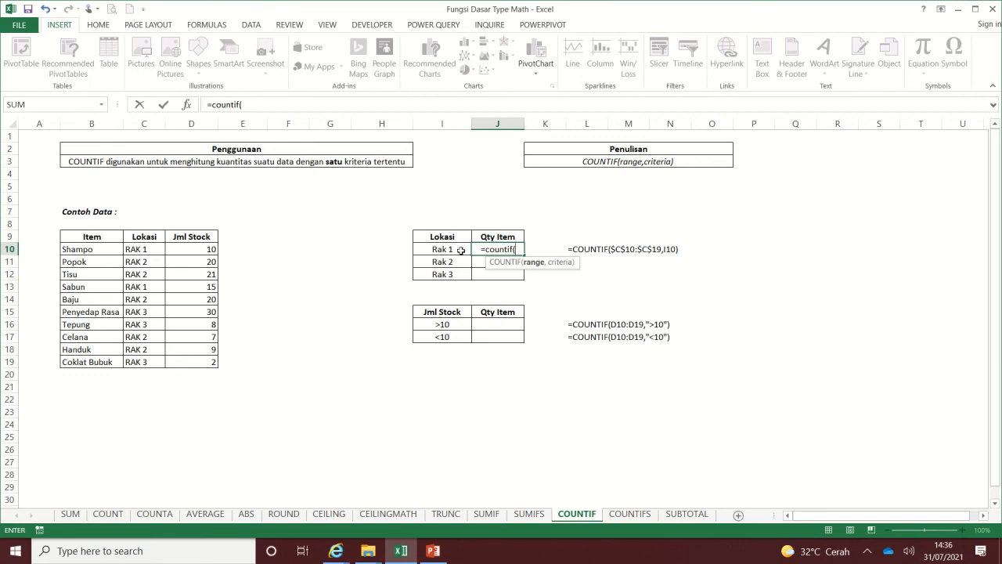
pyautogui.click(147, 248)
pyautogui.moveTo(146, 248); pyautogui.dragTo(152, 362)
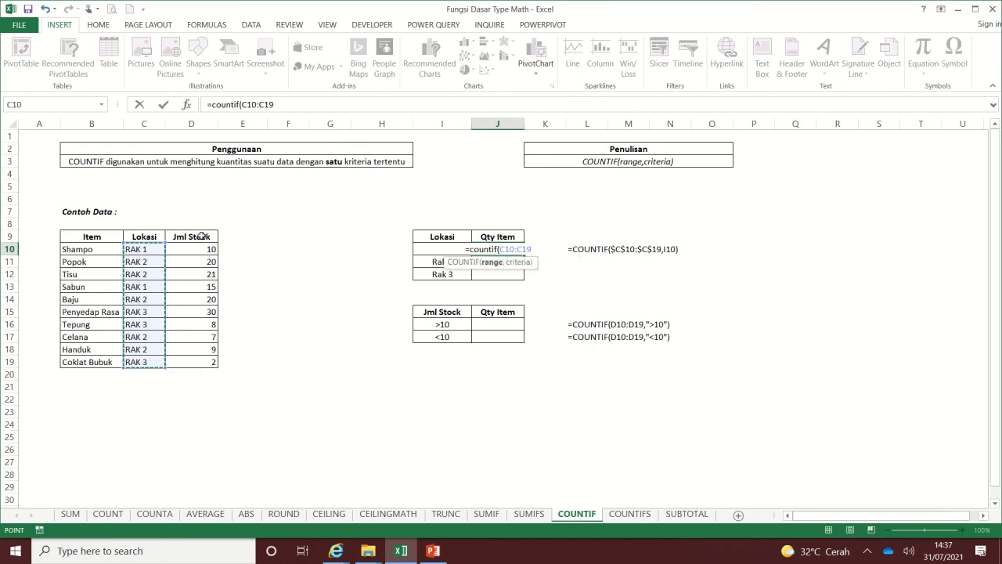
pyautogui.press('F4')
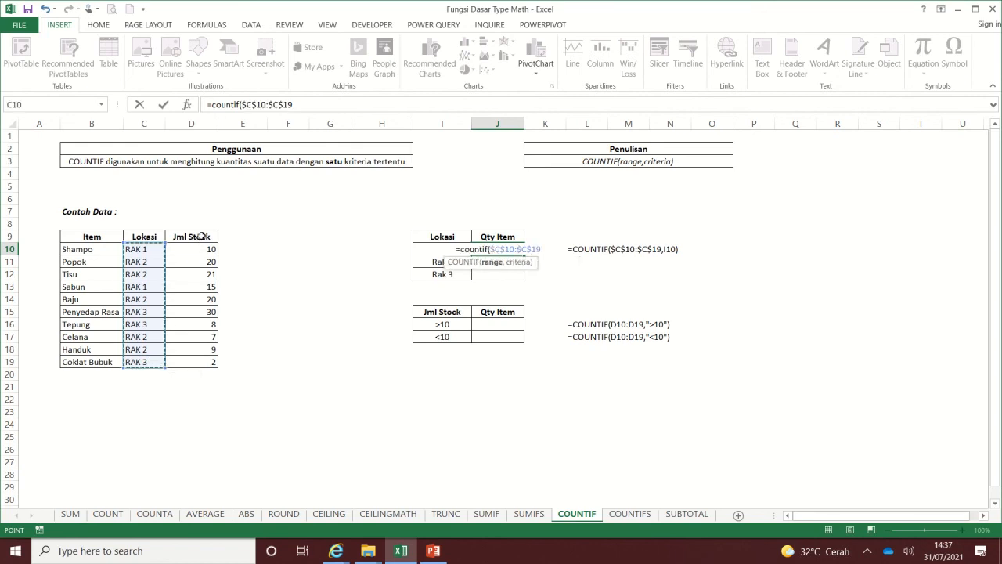
pyautogui.write(',')
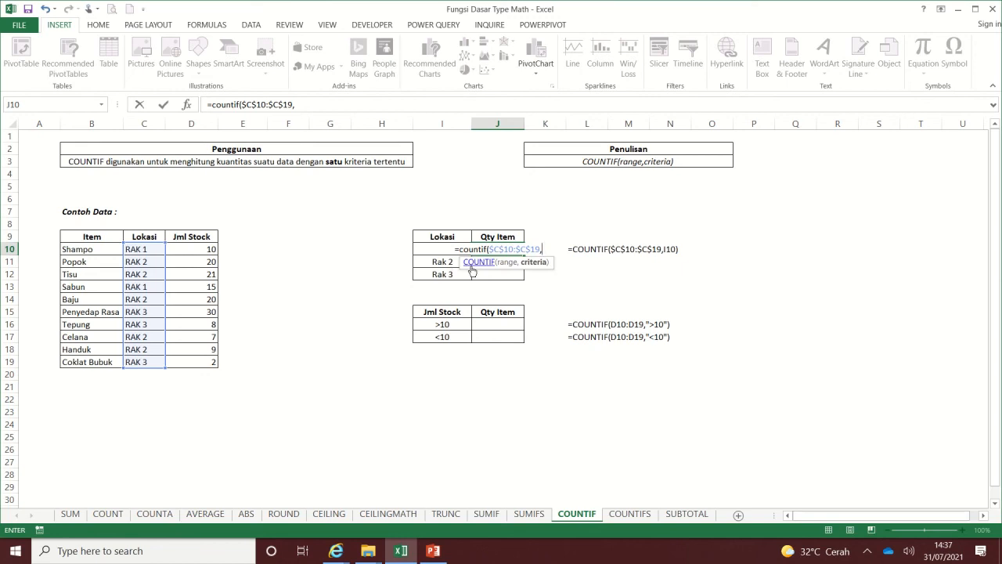
pyautogui.press('Left')
pyautogui.press('Return')
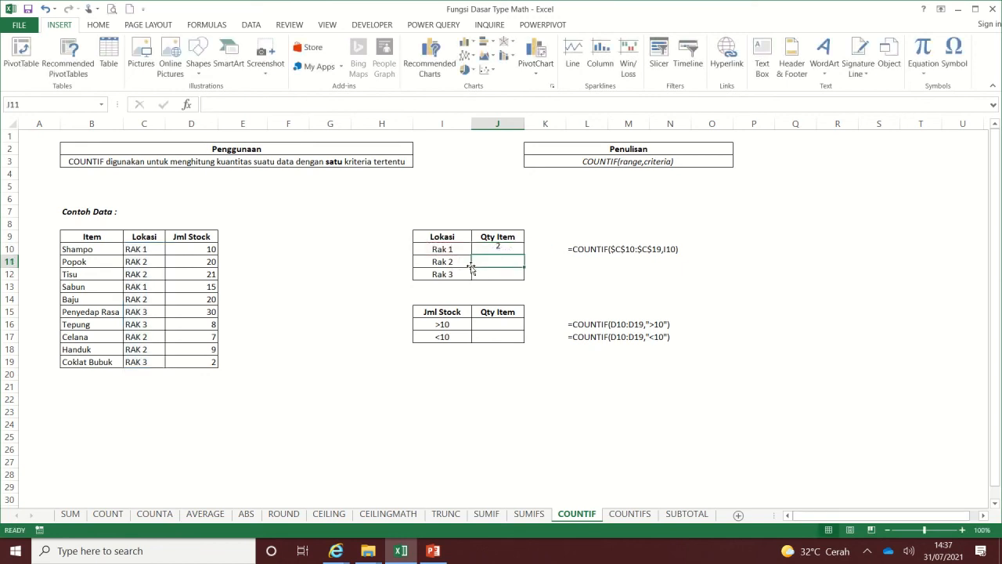
# - Copy the J10 formula down to the Rak 2 and Rak 3 rows (J11:J12) and inspect the formula in J11
pyautogui.press('Up')
pyautogui.hotkey('ctrl', 'c')
pyautogui.moveTo(473, 267); pyautogui.dragTo(473, 275)
pyautogui.press('Return')
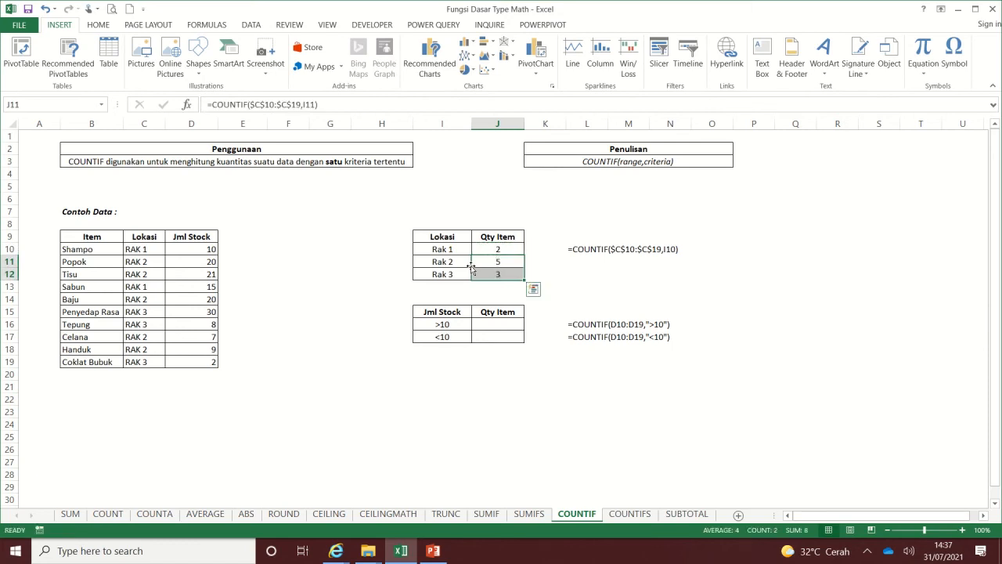
pyautogui.click(503, 298)
pyautogui.click(509, 262)
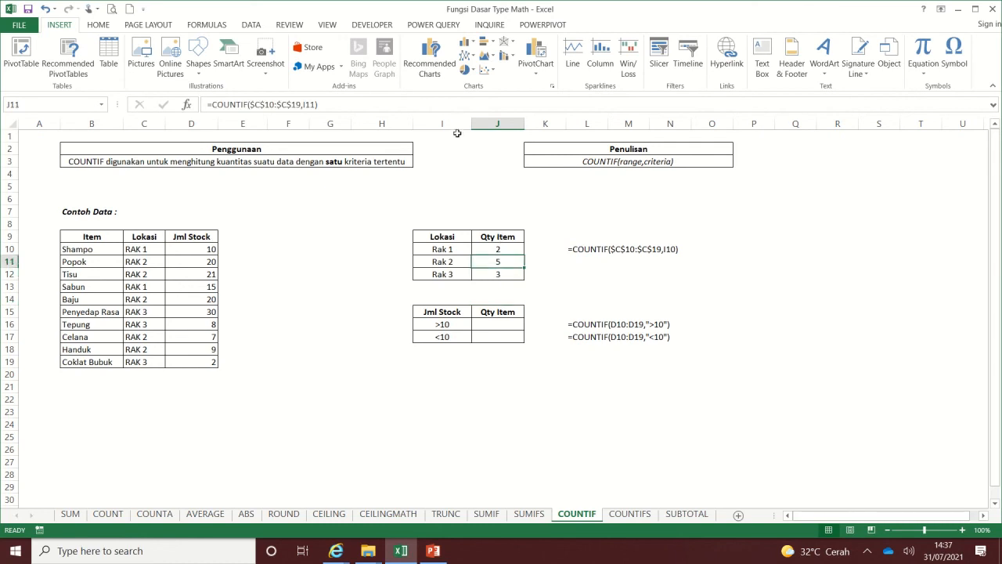
pyautogui.click(468, 107)
pyautogui.press('Escape')
# - Enter =COUNTIF($D$10:$D$19,">10") in J16 and check it against the stock rows from Popok to Penyedap Rasa
pyautogui.click(507, 324)
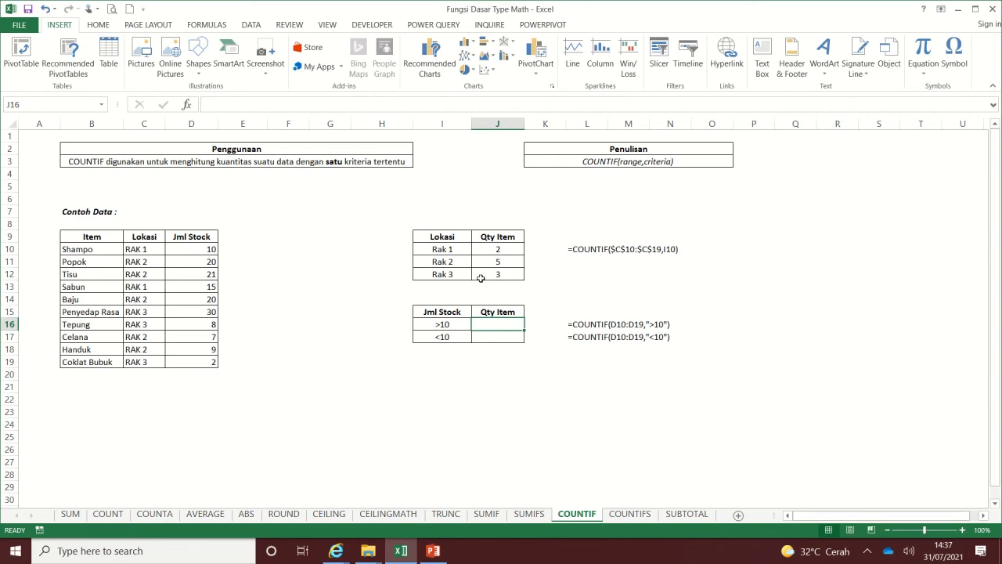
pyautogui.write('=')
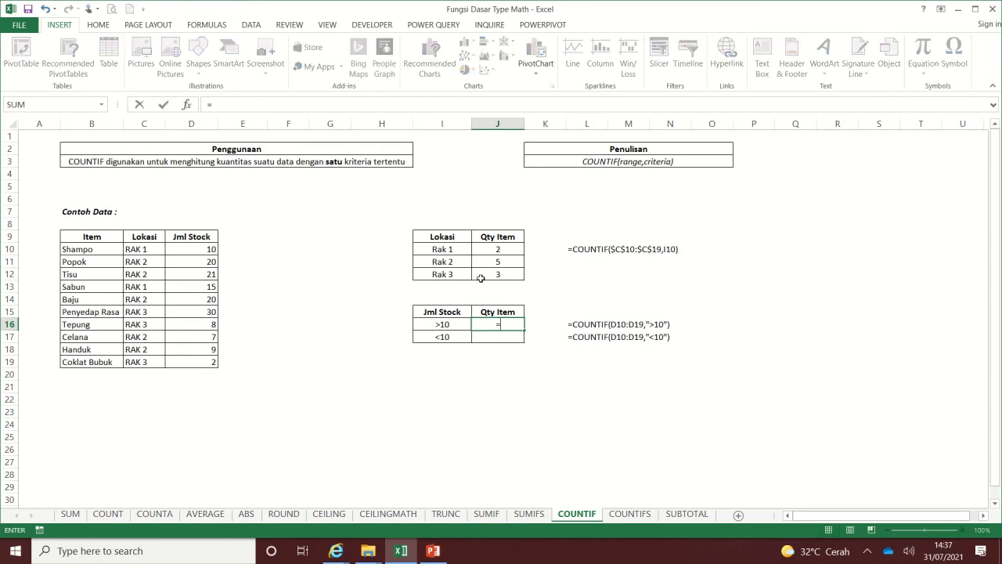
pyautogui.write('count')
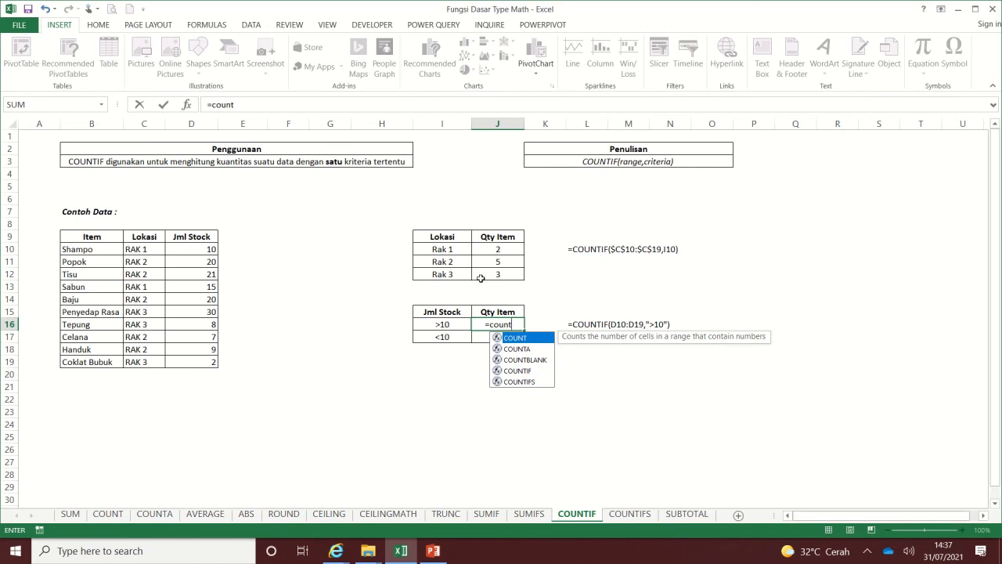
pyautogui.write('if(')
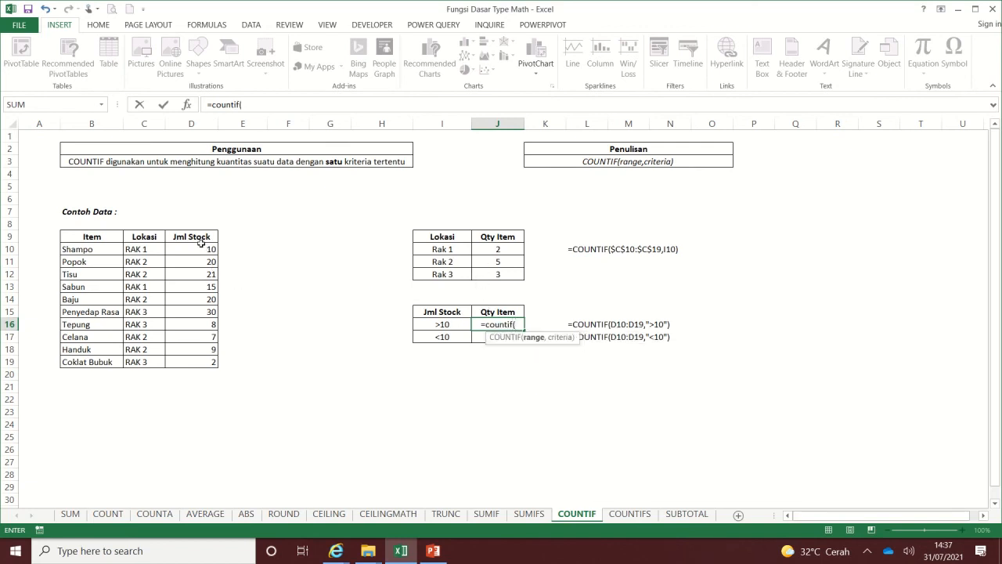
pyautogui.moveTo(205, 247); pyautogui.dragTo(203, 363)
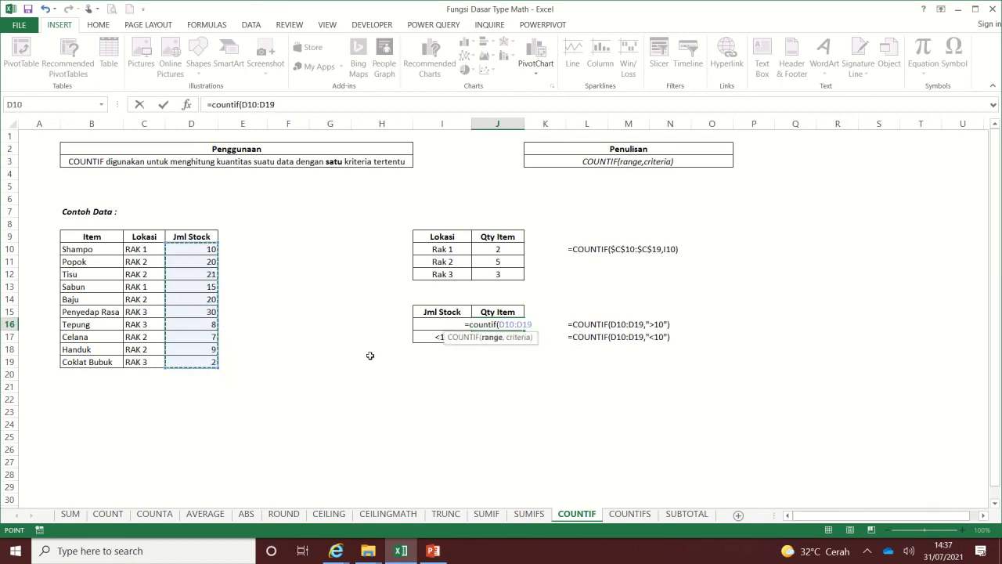
pyautogui.press('F4')
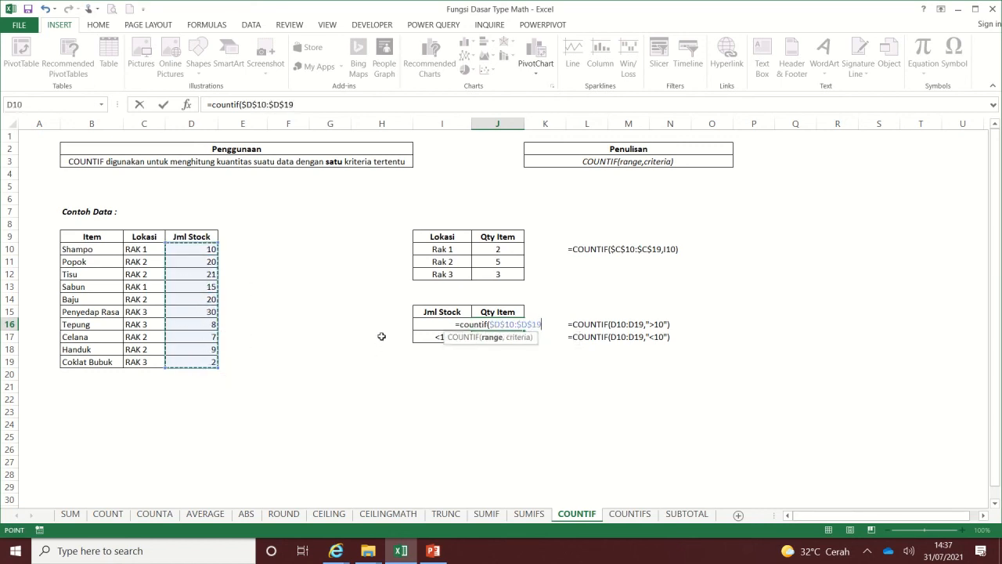
pyautogui.write(',"')
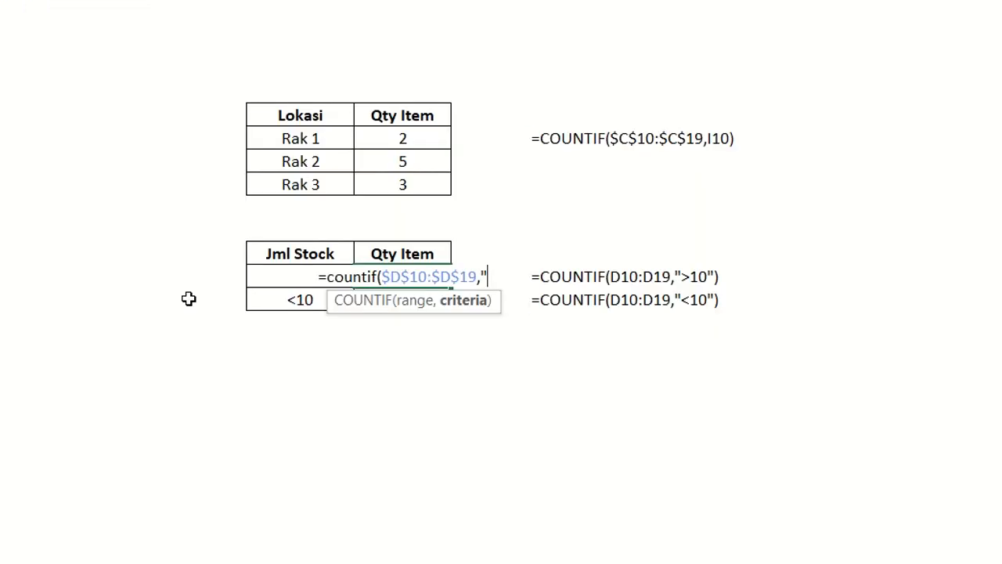
pyautogui.write('>10')
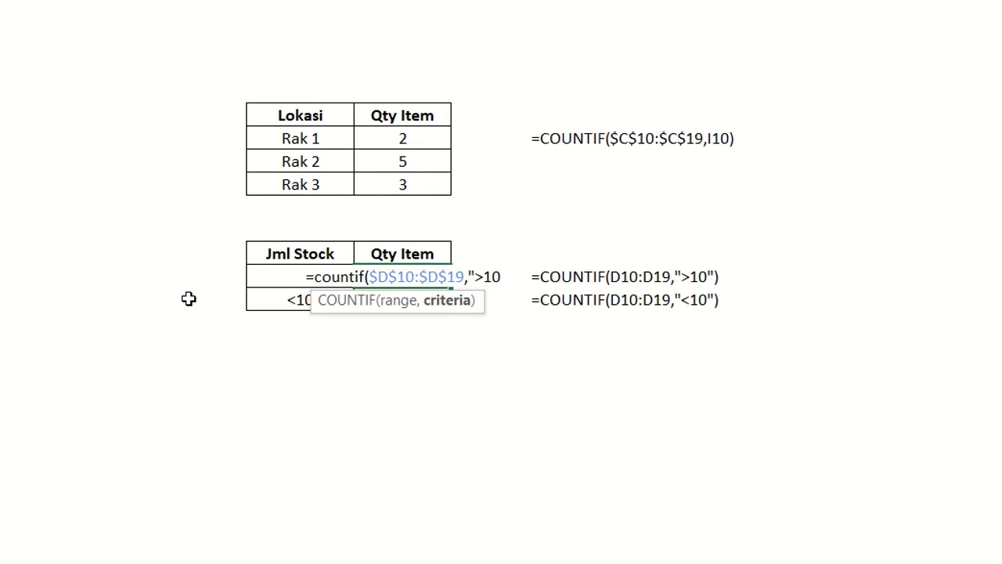
pyautogui.write('")')
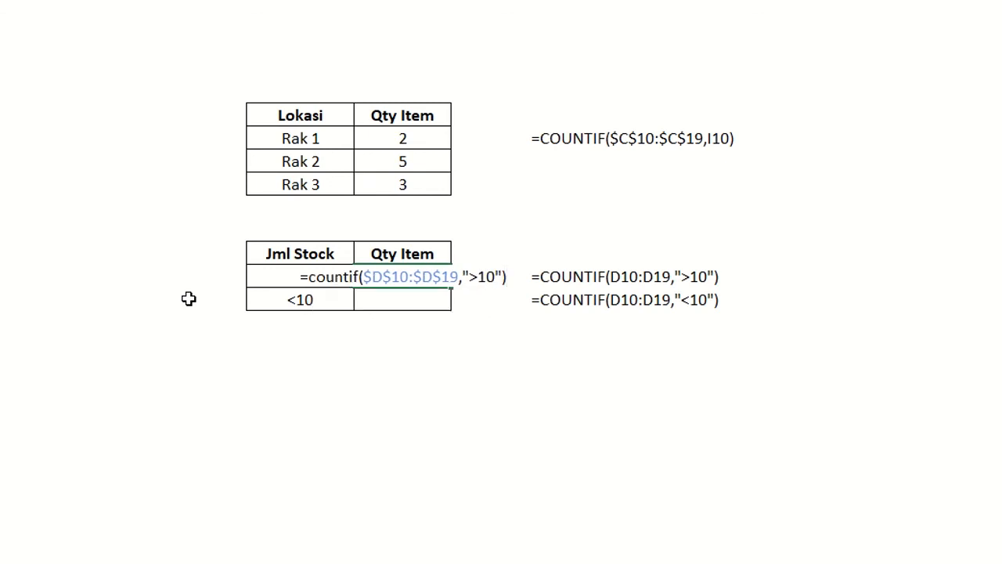
pyautogui.press('Return')
pyautogui.press('Up')
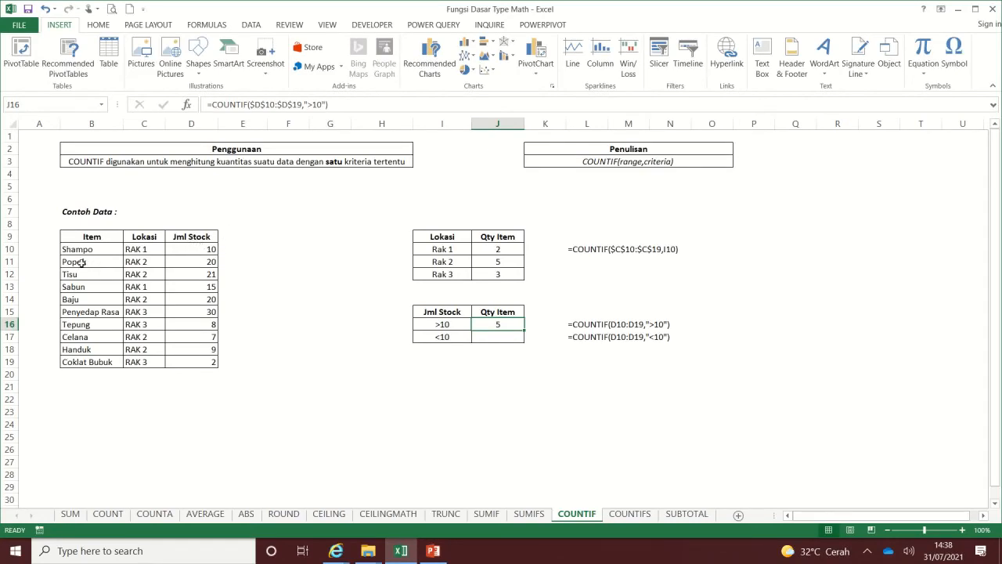
pyautogui.moveTo(81, 262); pyautogui.dragTo(189, 263)
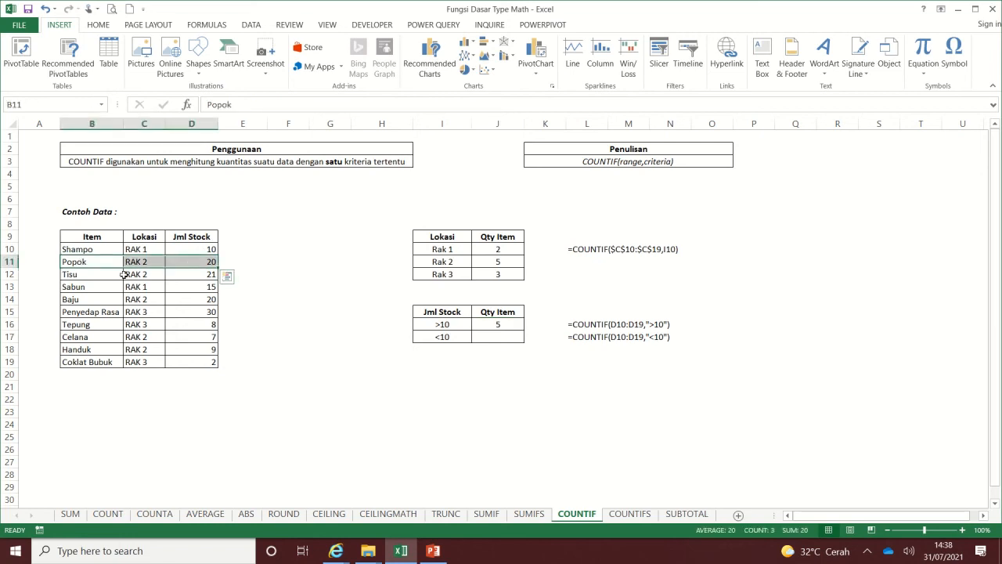
pyautogui.moveTo(78, 274); pyautogui.dragTo(188, 274)
pyautogui.moveTo(90, 288); pyautogui.dragTo(201, 299)
pyautogui.moveTo(92, 312); pyautogui.dragTo(210, 311)
# - Copy the J16 formula down to the <10 row in J17 and check the stock quantities in D16:D19
pyautogui.click(516, 324)
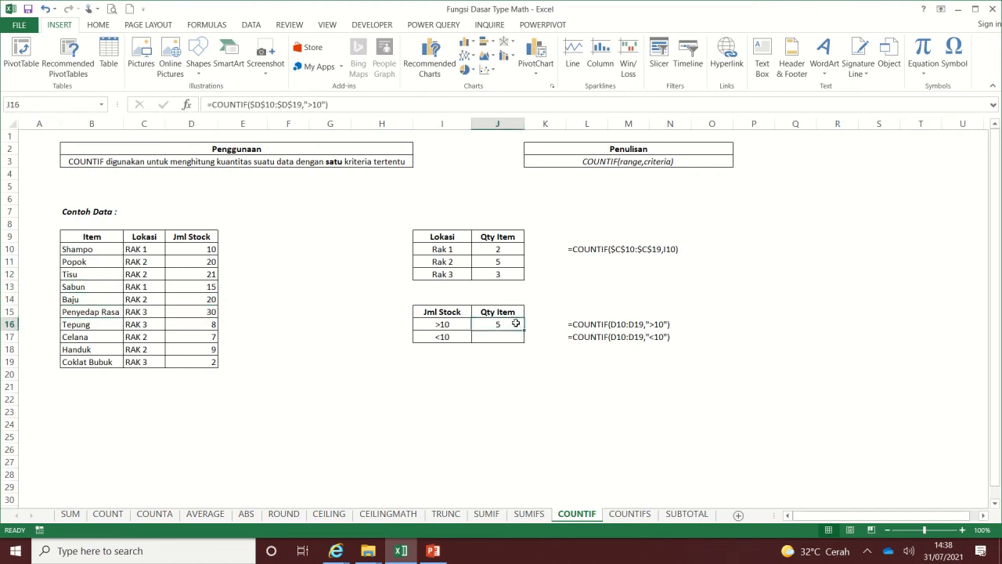
pyautogui.moveTo(521, 331); pyautogui.dragTo(521, 343)
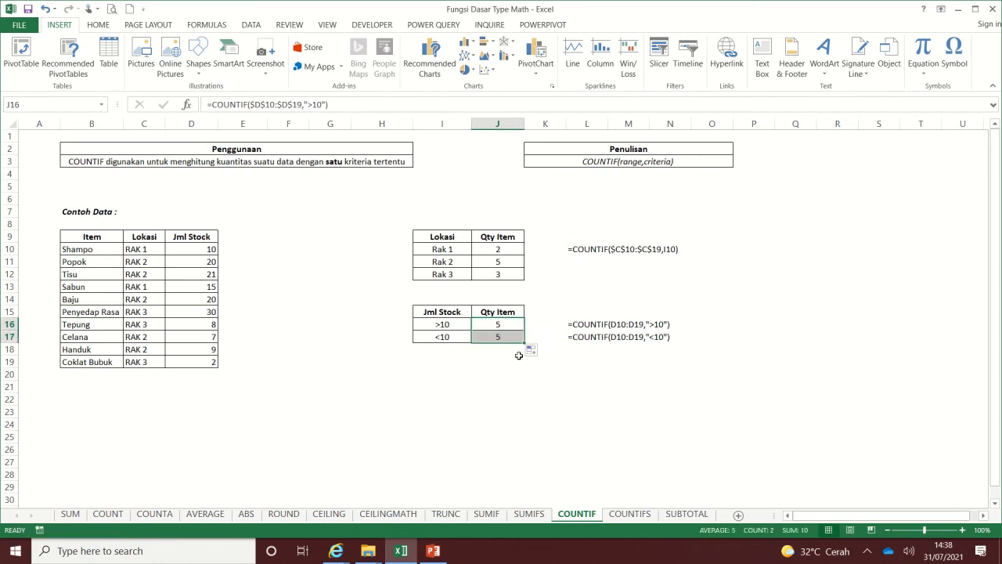
pyautogui.click(324, 359)
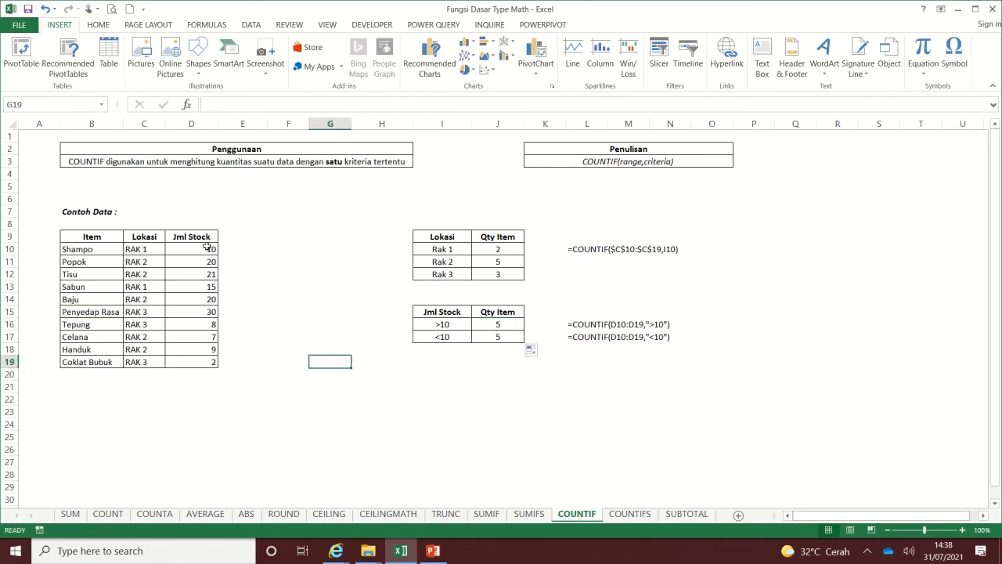
pyautogui.moveTo(209, 323); pyautogui.dragTo(206, 360)
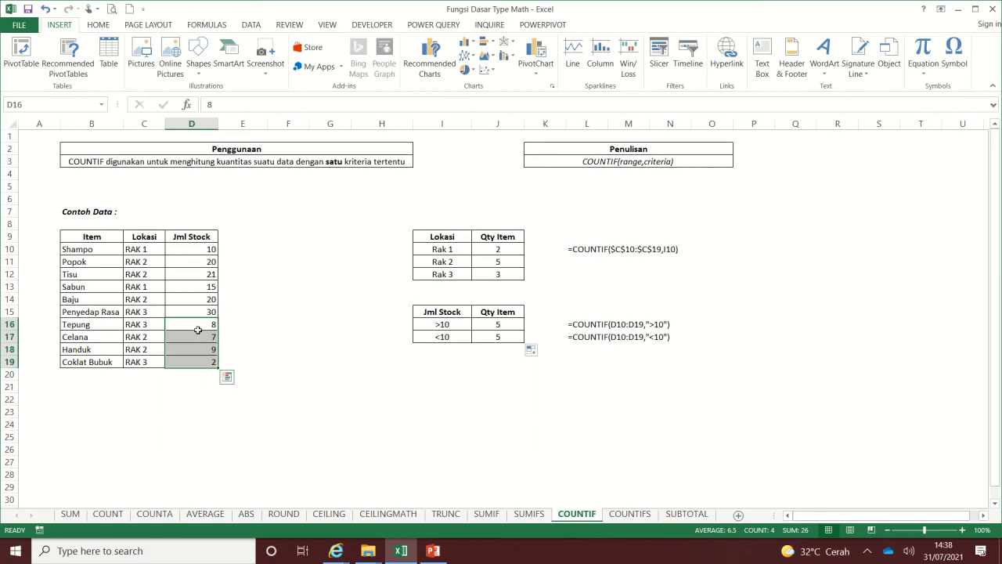
# - Change the criterion in the J17 formula to "<10" and check it against the stock quantities in D16:D19
pyautogui.click(493, 339)
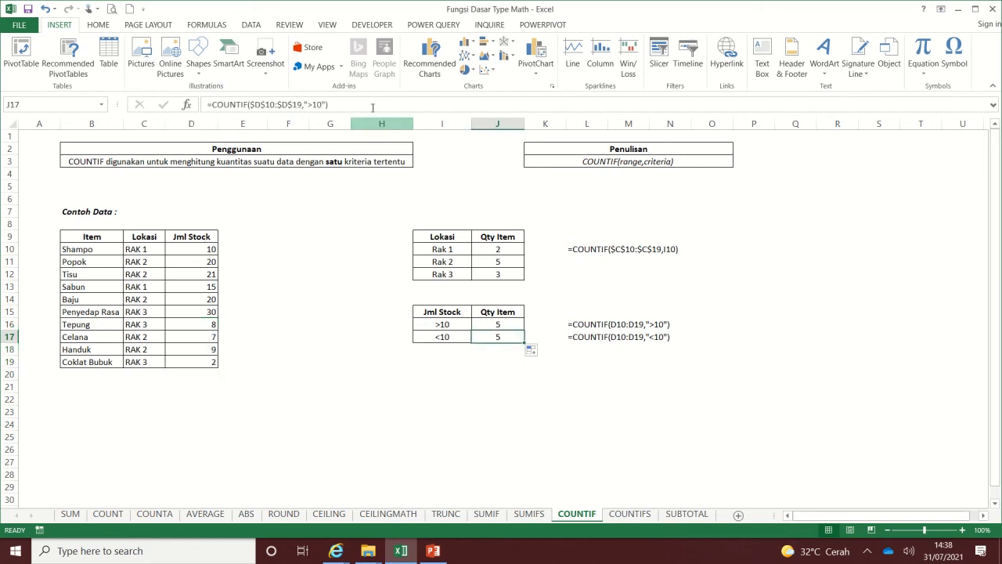
pyautogui.click(314, 104)
pyautogui.moveTo(524, 5)
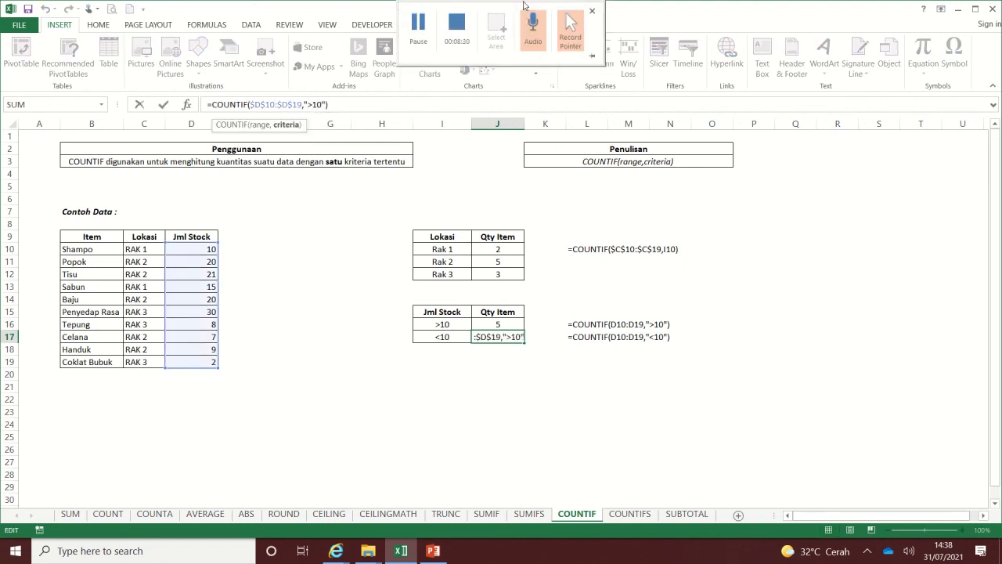
pyautogui.press('BackSpace')
pyautogui.write('<')
pyautogui.press('Return')
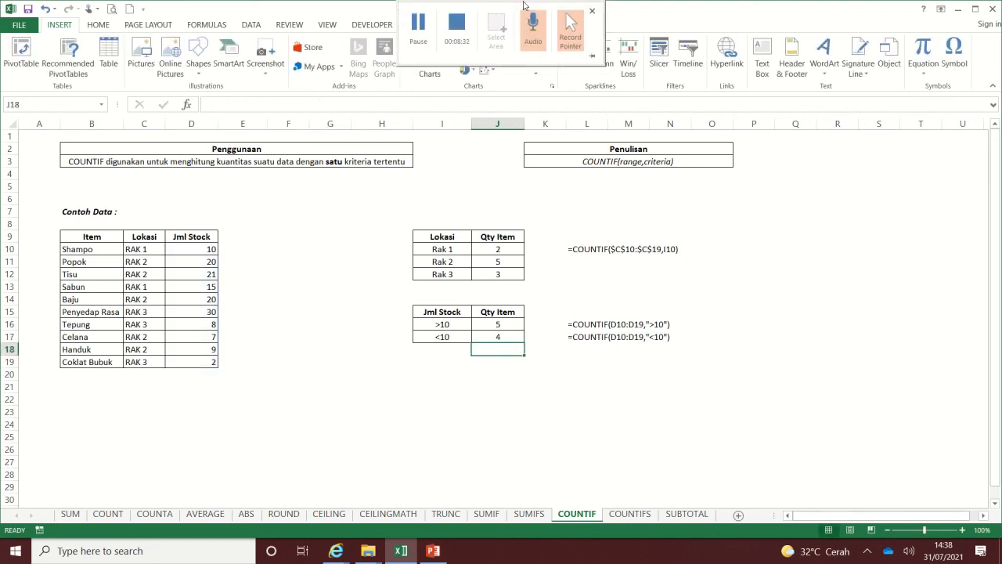
pyautogui.moveTo(213, 323); pyautogui.dragTo(205, 365)
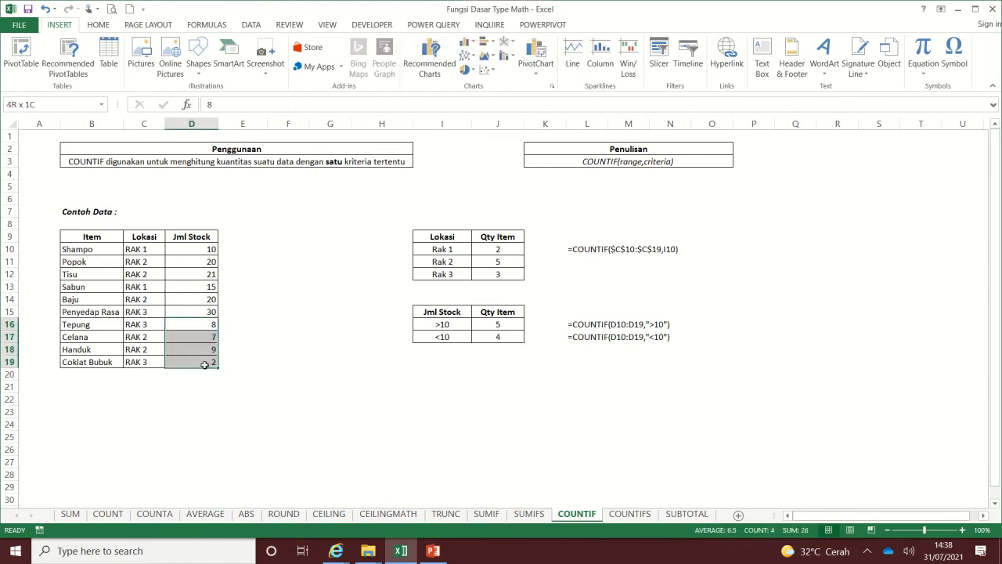
pyautogui.click(474, 372)
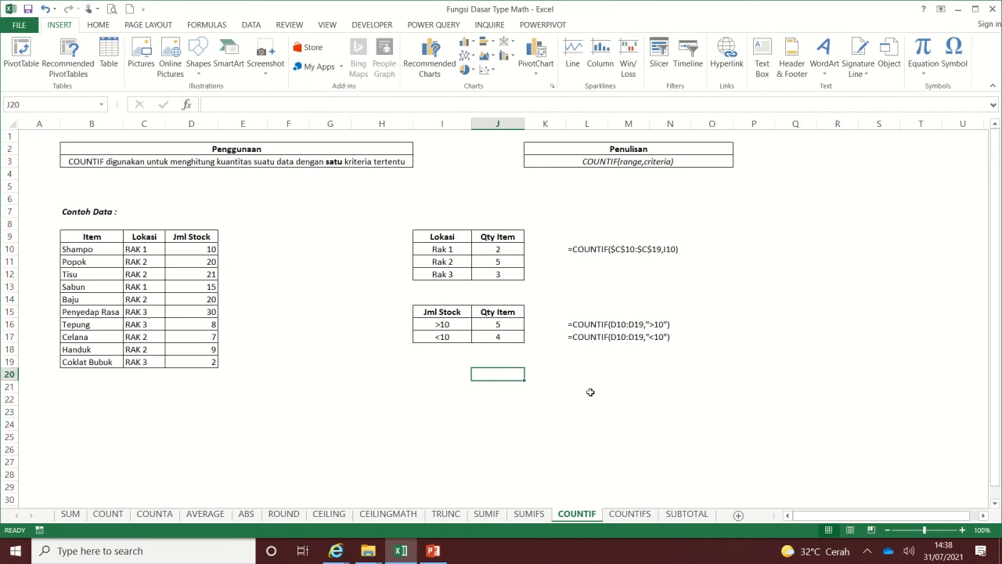
# - Open the COUNTIFS sheet, review its usage description and correct the function name in the K3 syntax text to COUNTIFS
pyautogui.click(631, 513)
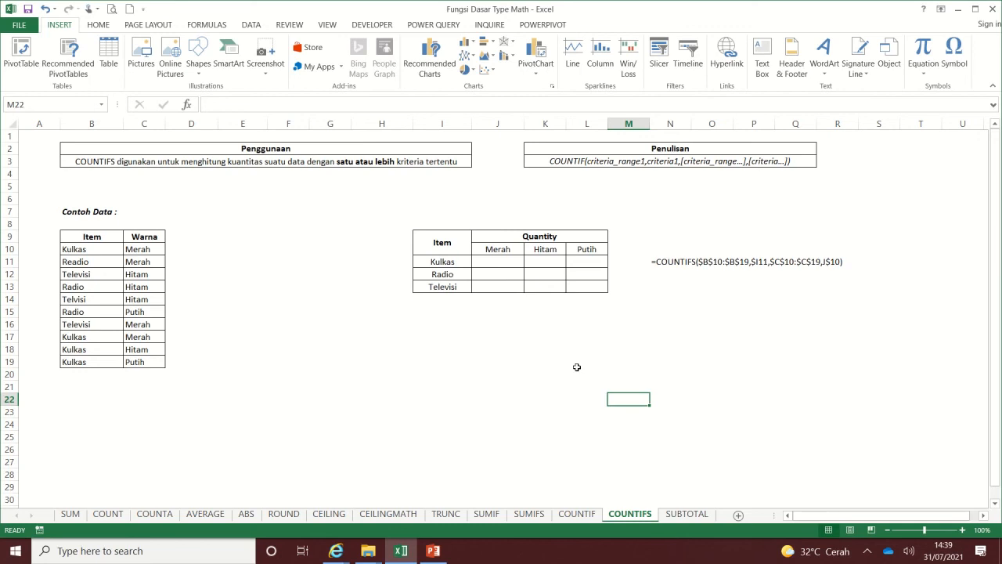
pyautogui.click(259, 160)
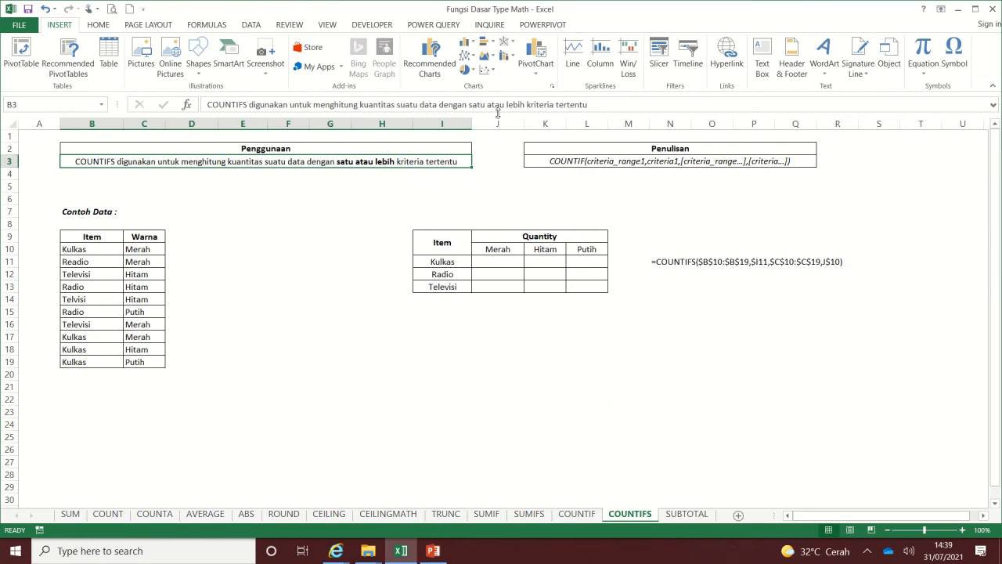
pyautogui.click(624, 159)
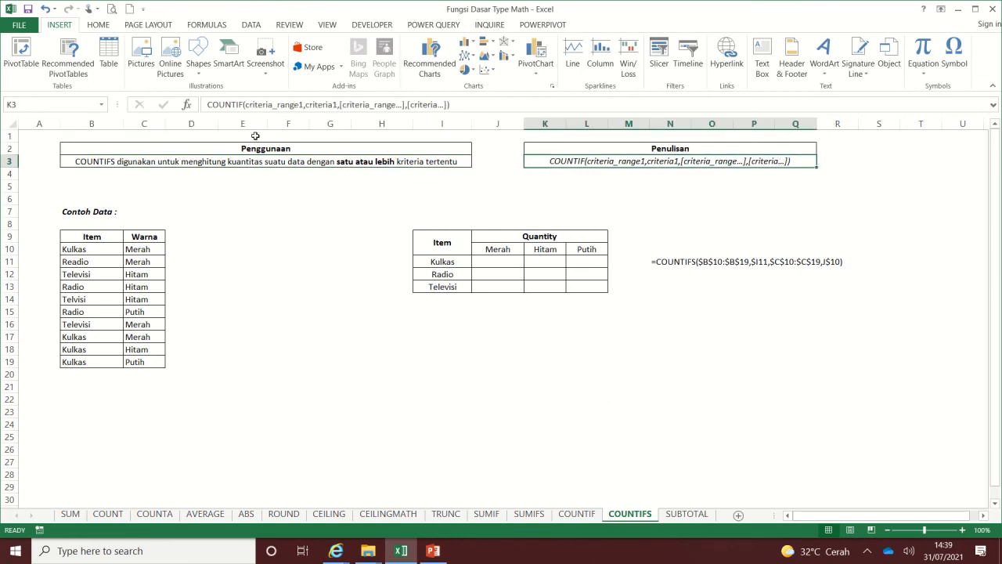
pyautogui.click(248, 104)
pyautogui.write('S')
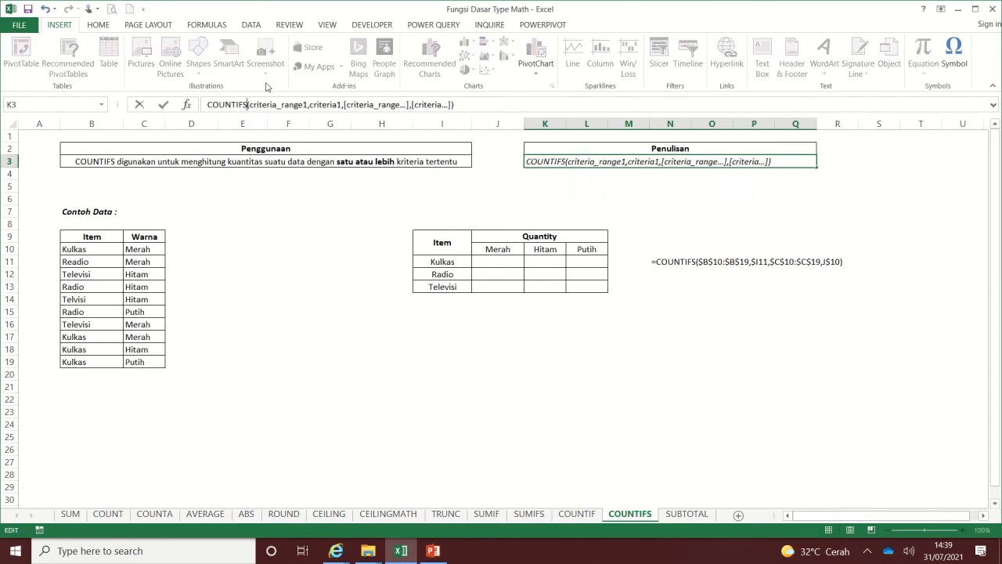
pyautogui.hotkey('shift', 'Return')
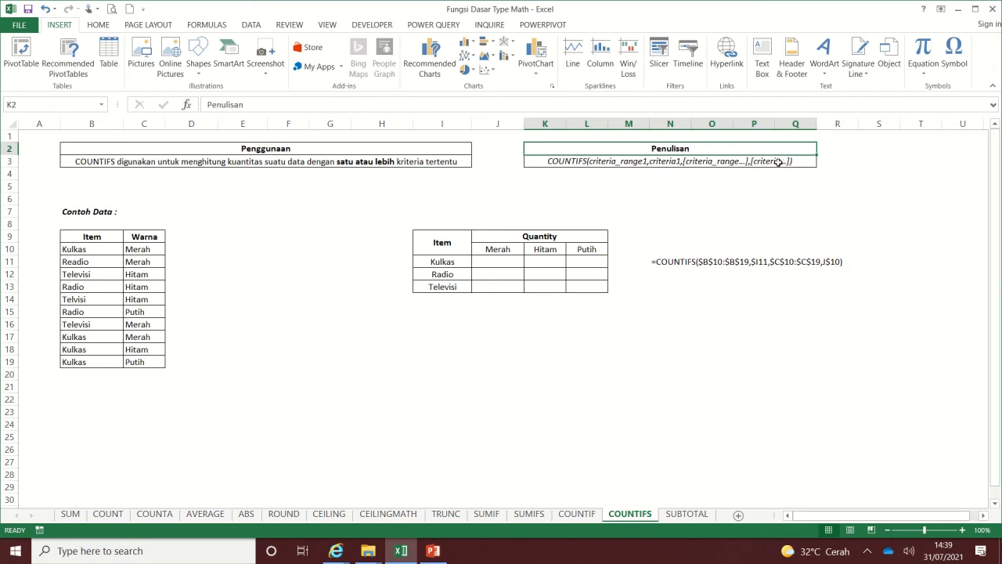
# - Start a COUNTIFS formula in J11 with the item cells as the absolute first criteria range $B$10:$B$19
pyautogui.click(506, 263)
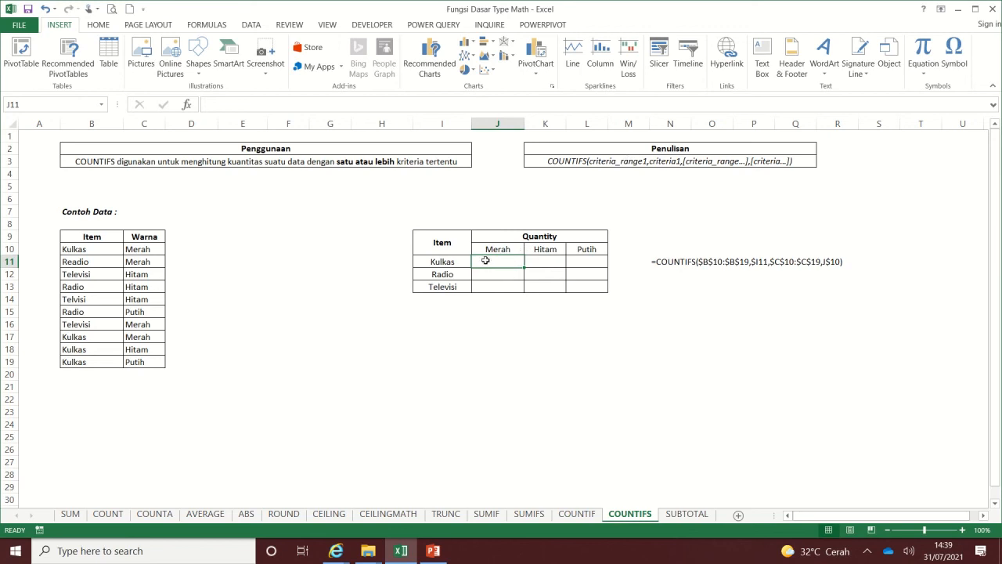
pyautogui.write('=')
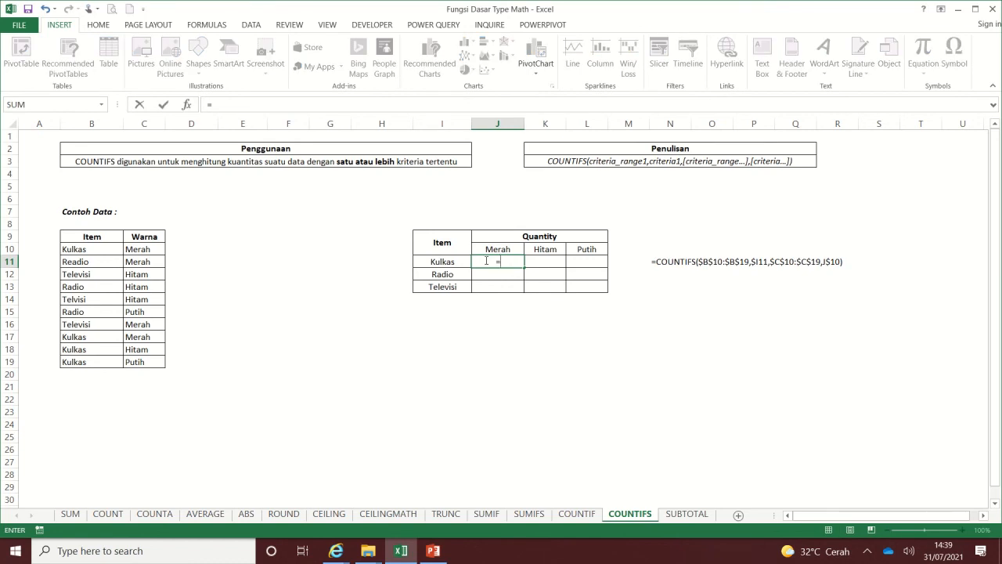
pyautogui.write('count')
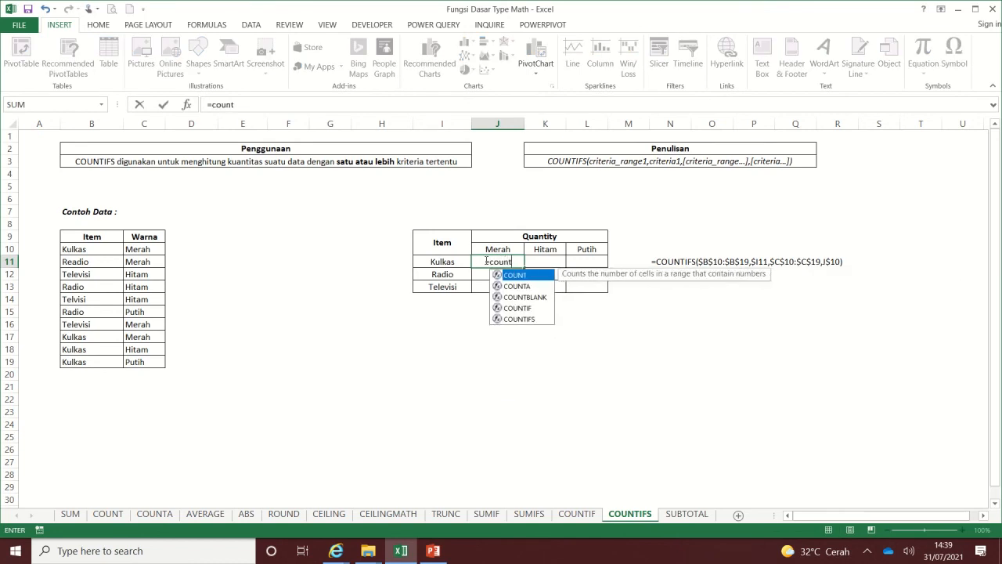
pyautogui.write('ifs')
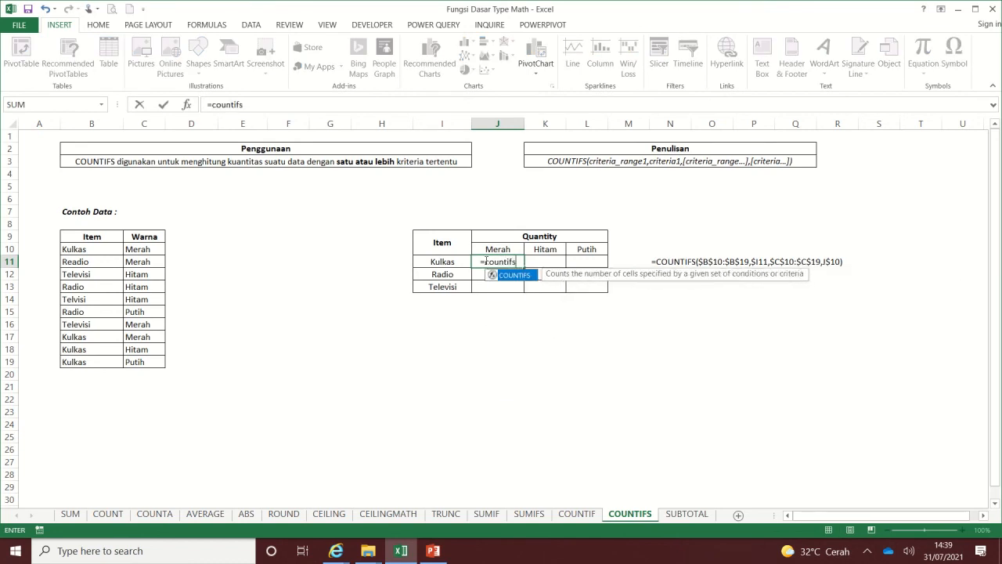
pyautogui.write('(')
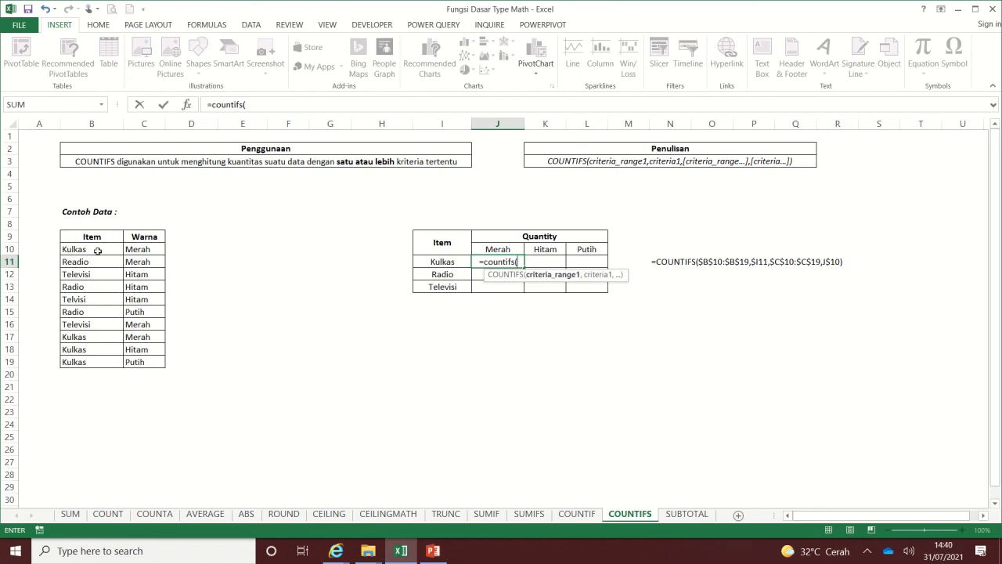
pyautogui.moveTo(97, 250); pyautogui.dragTo(99, 362)
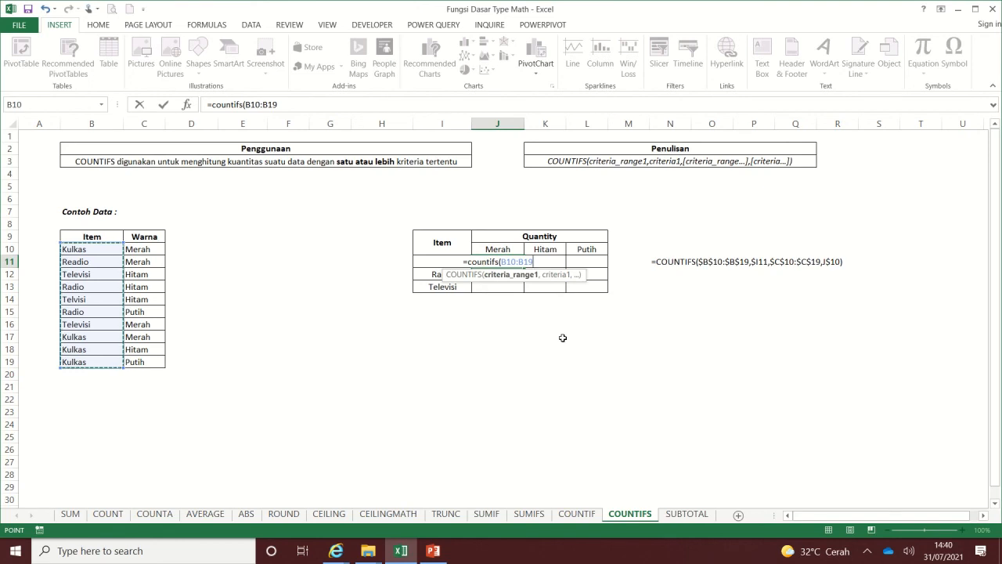
pyautogui.press('F4')
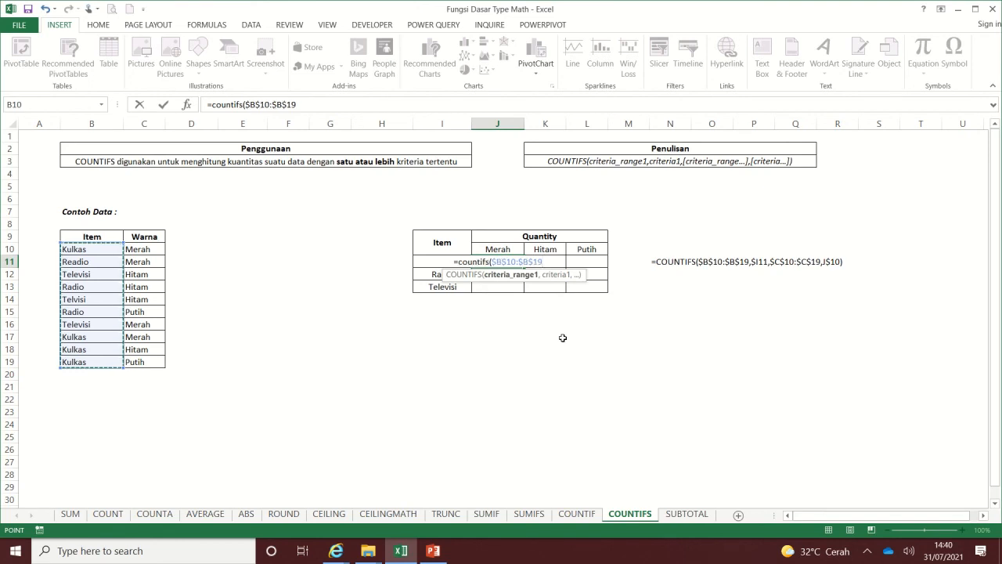
pyautogui.write(',')
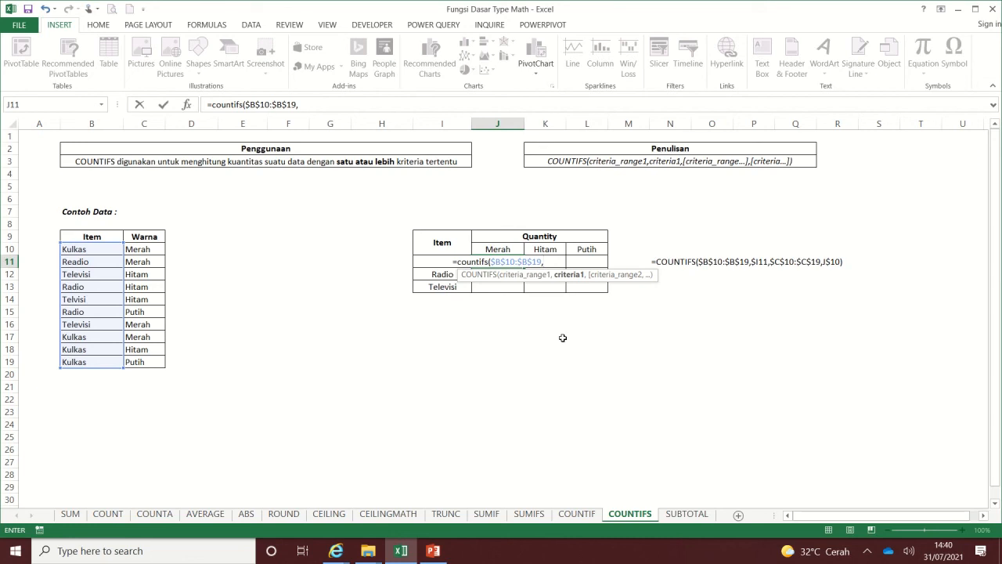
# - Add the Kulkas cell as the first criterion in the J11 formula, locking only its column as $I11
pyautogui.press('Left')
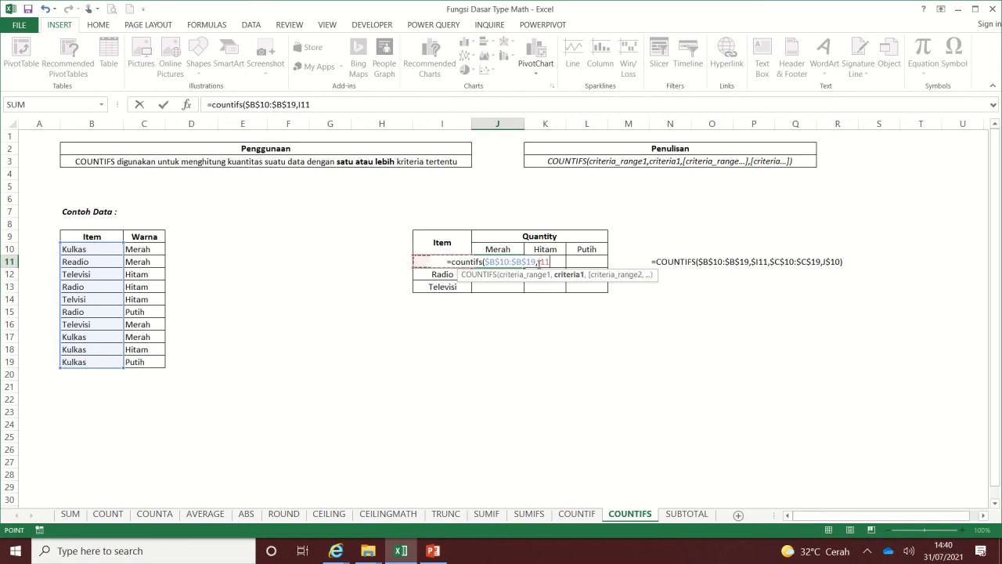
pyautogui.click(539, 263)
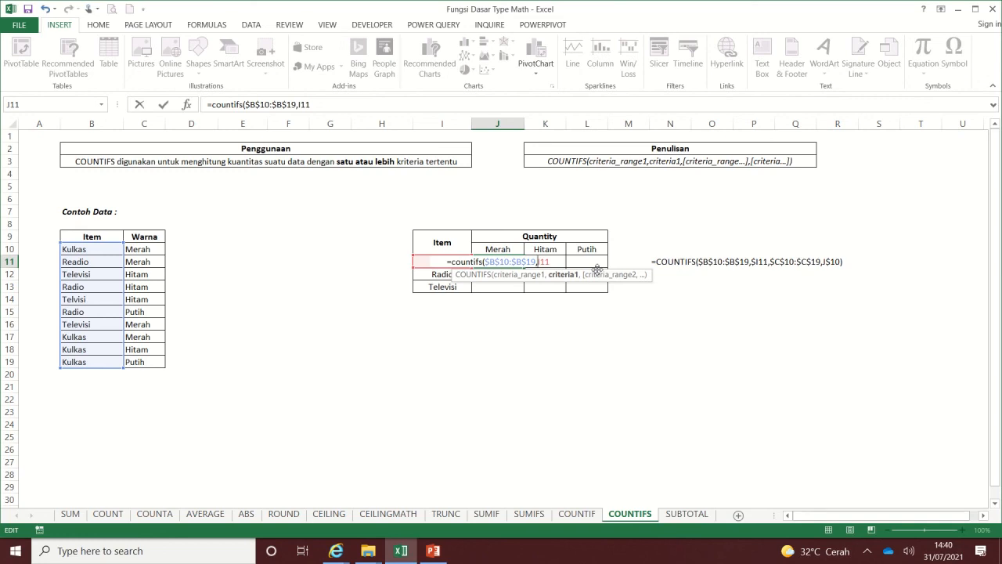
pyautogui.write('$')
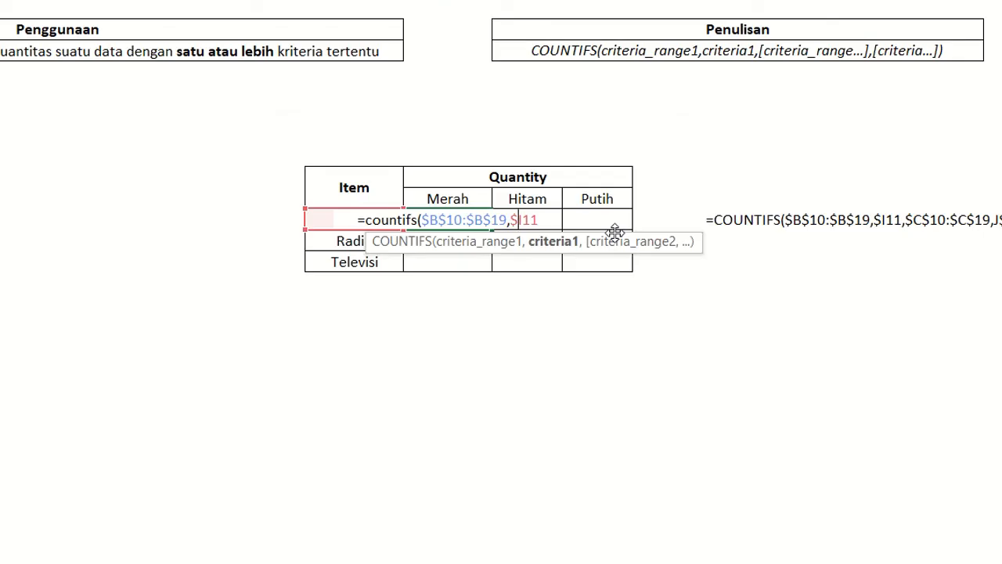
pyautogui.press('Right')
pyautogui.press('Right')
pyautogui.press('Right')
pyautogui.write(',')
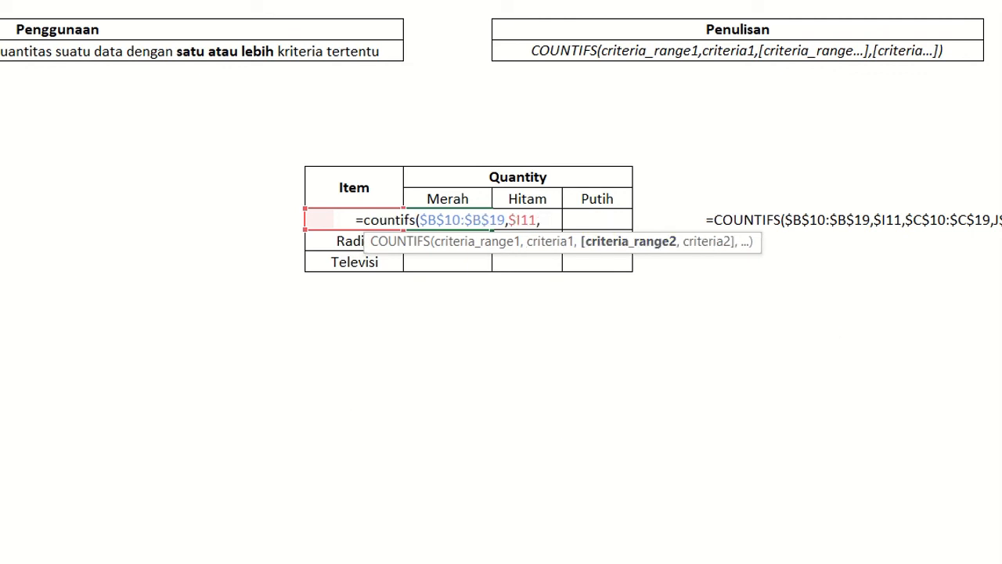
# - Complete the J11 formula with the colour range $C$10:$C$19 and the Merah heading as the row-locked criterion J$10
pyautogui.moveTo(145, 249); pyautogui.dragTo(157, 359)
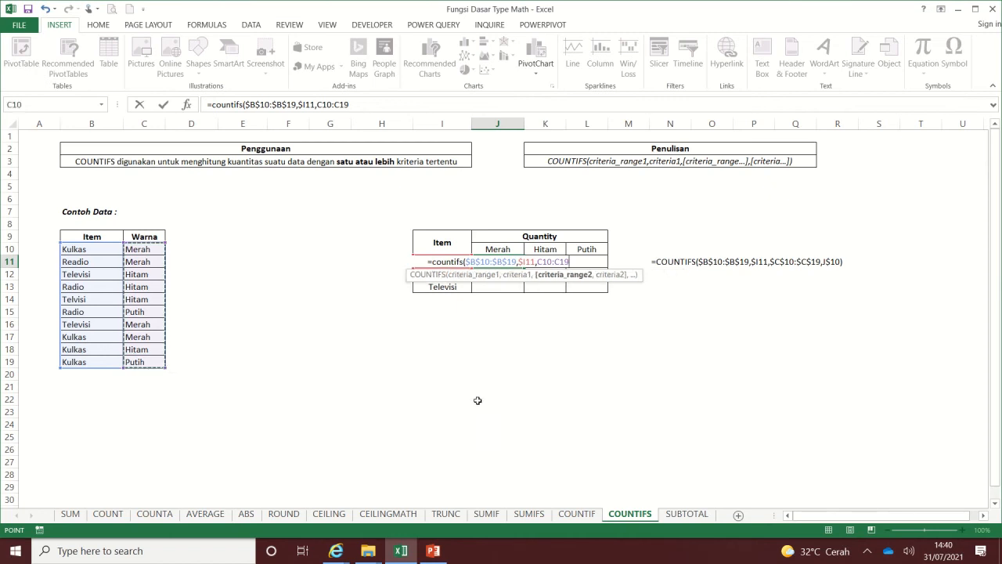
pyautogui.press('F4')
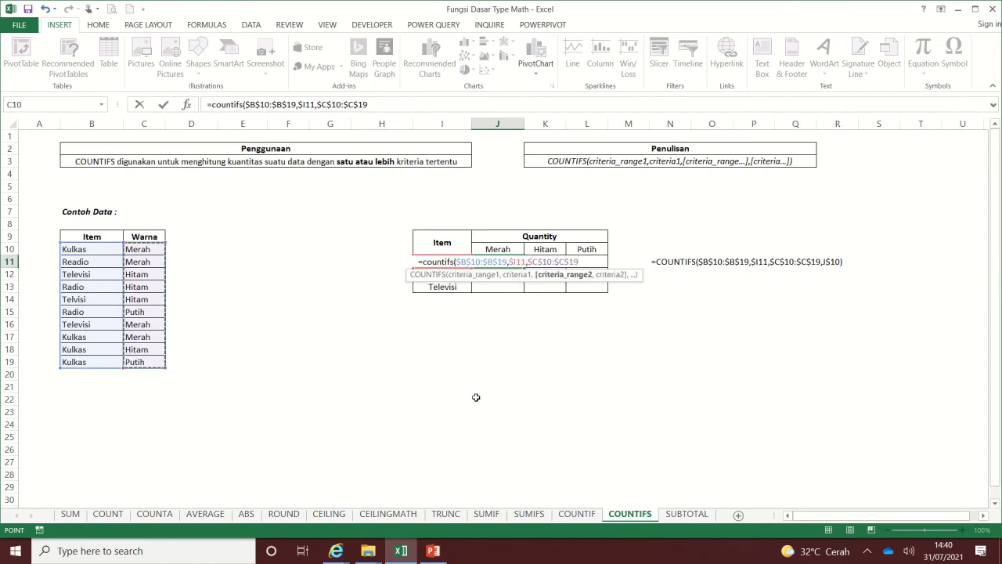
pyautogui.write(',')
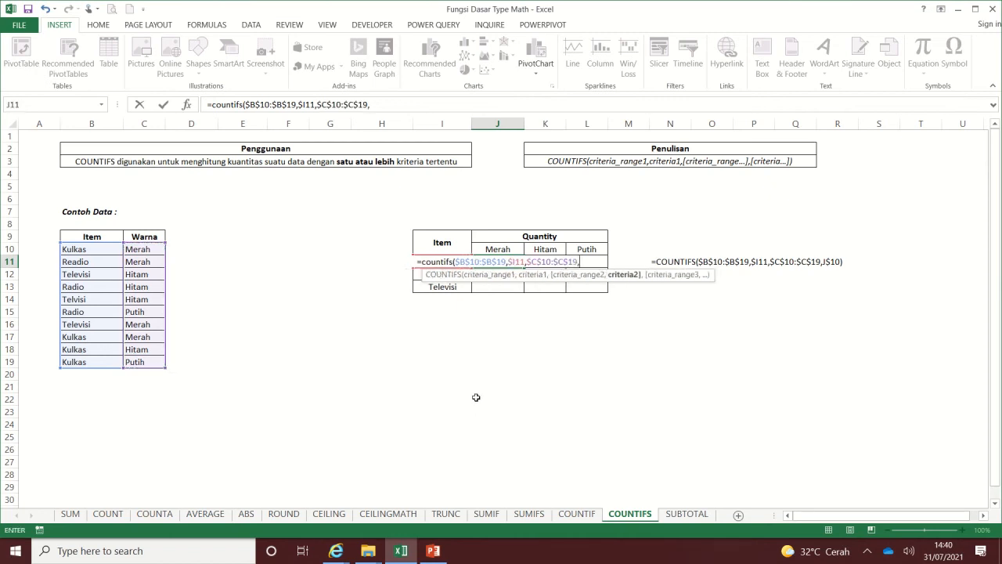
pyautogui.click(506, 250)
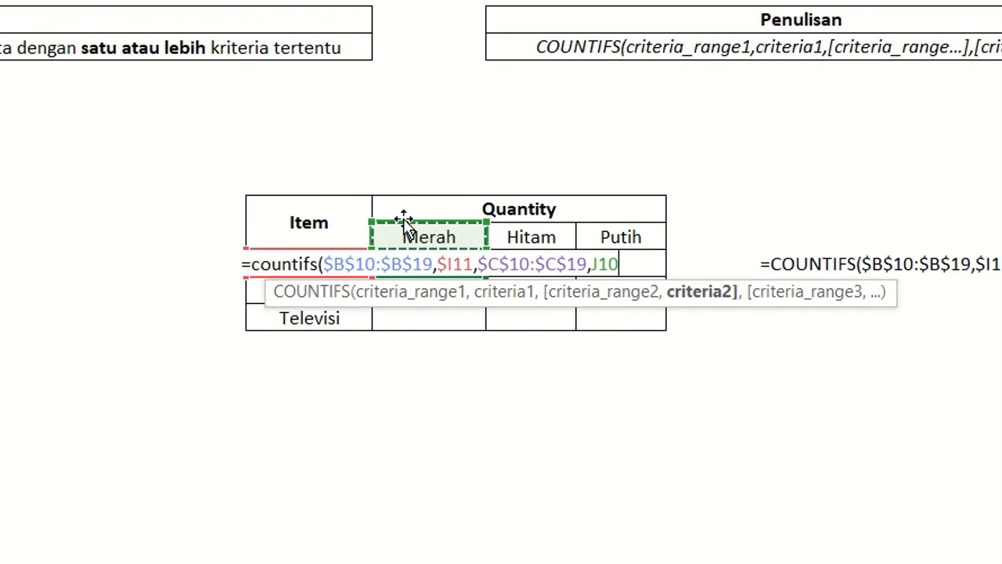
pyautogui.press('F4')
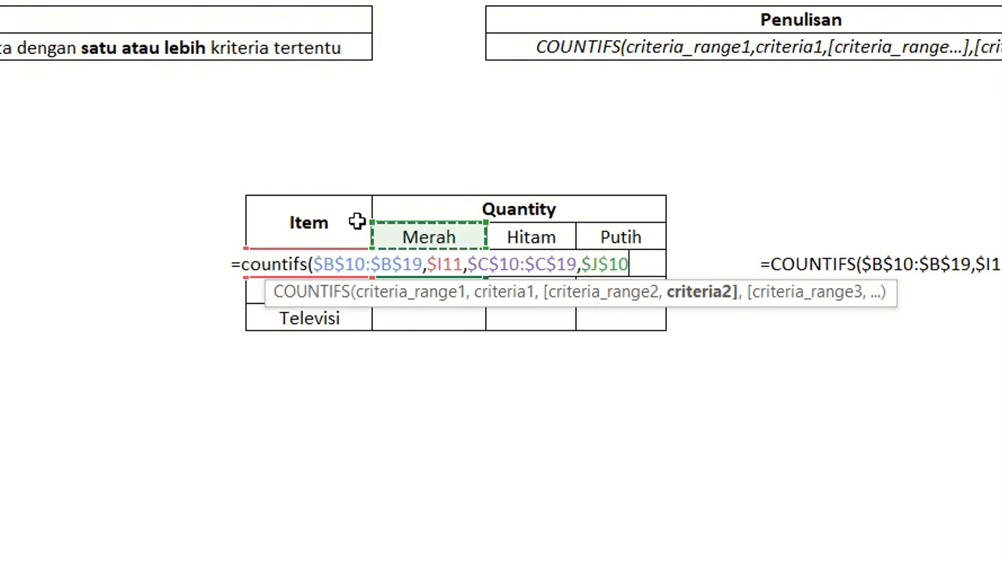
pyautogui.press('F4')
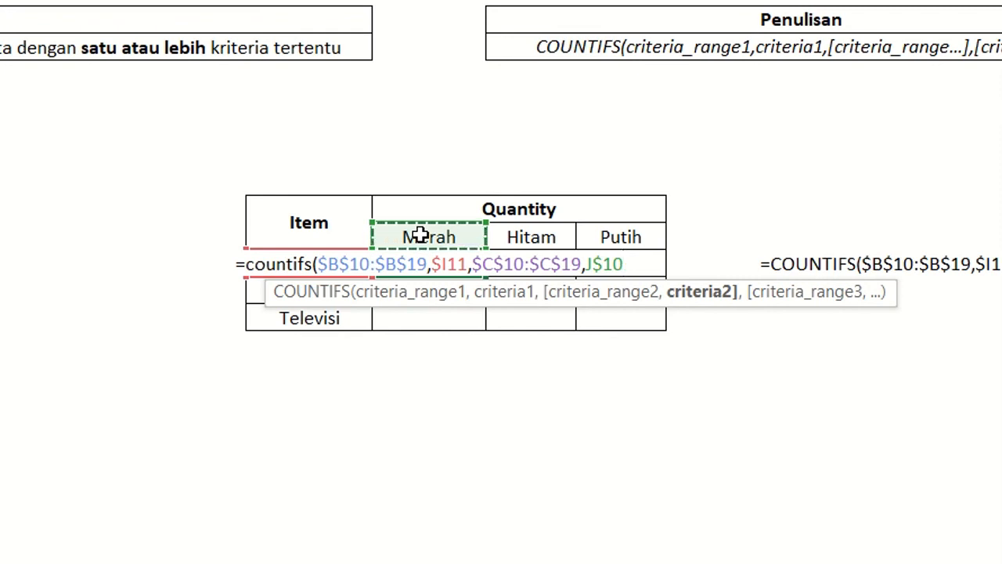
pyautogui.write(')')
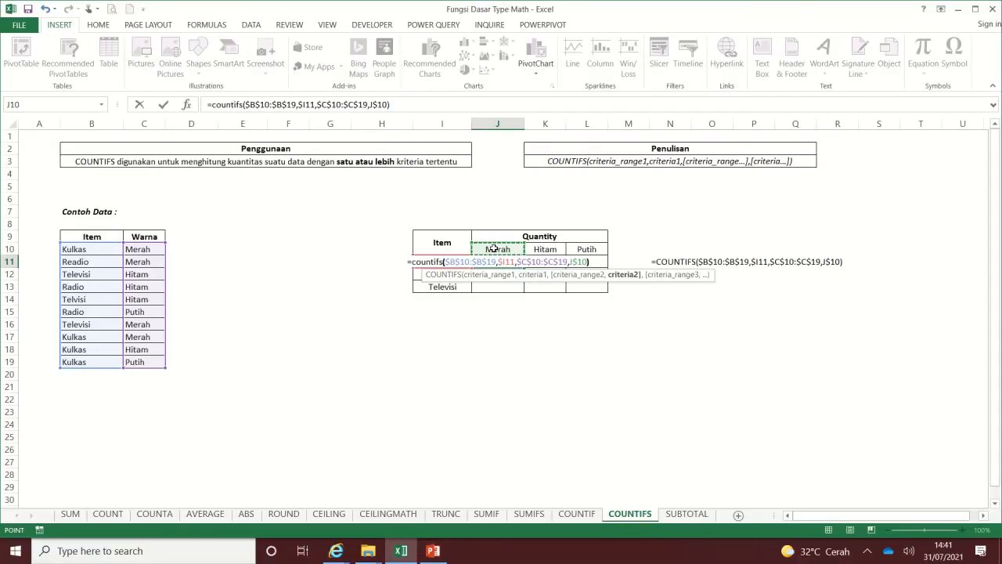
pyautogui.press('Return')
# - Copy the J11 formula across the Quantity table to L13 and check the cell references in L12 and L13
pyautogui.click(501, 261)
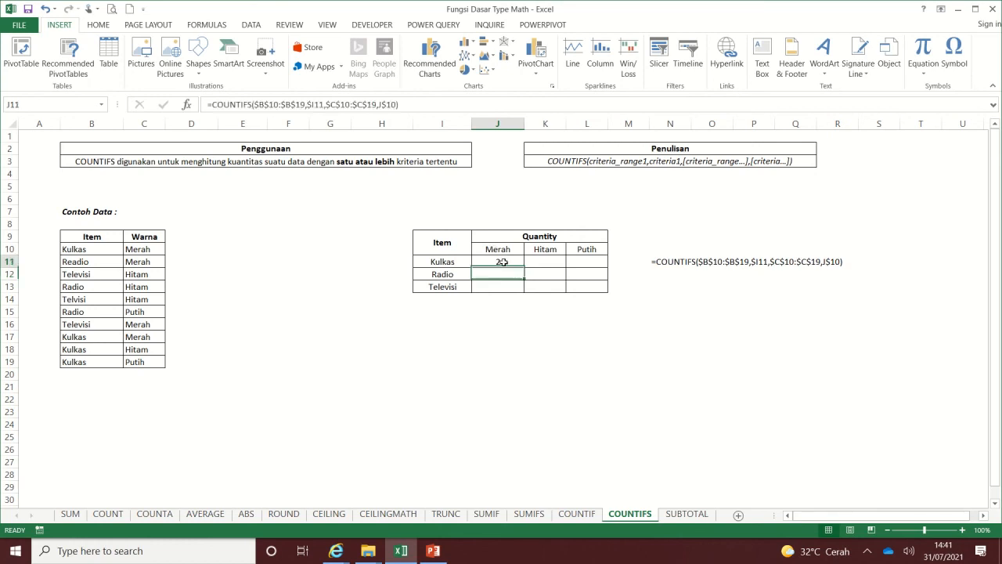
pyautogui.moveTo(524, 268); pyautogui.dragTo(608, 292)
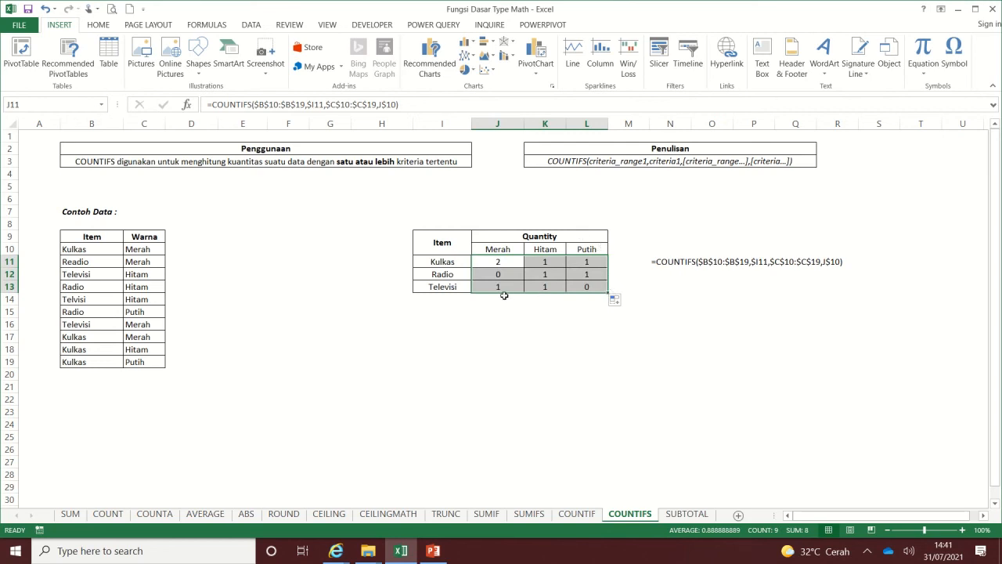
pyautogui.click(590, 273)
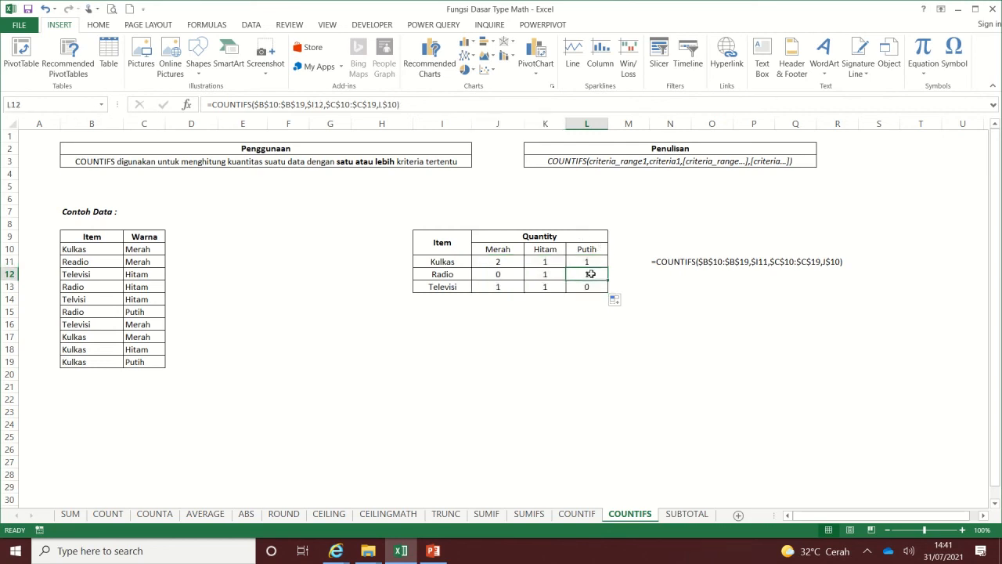
pyautogui.click(452, 107)
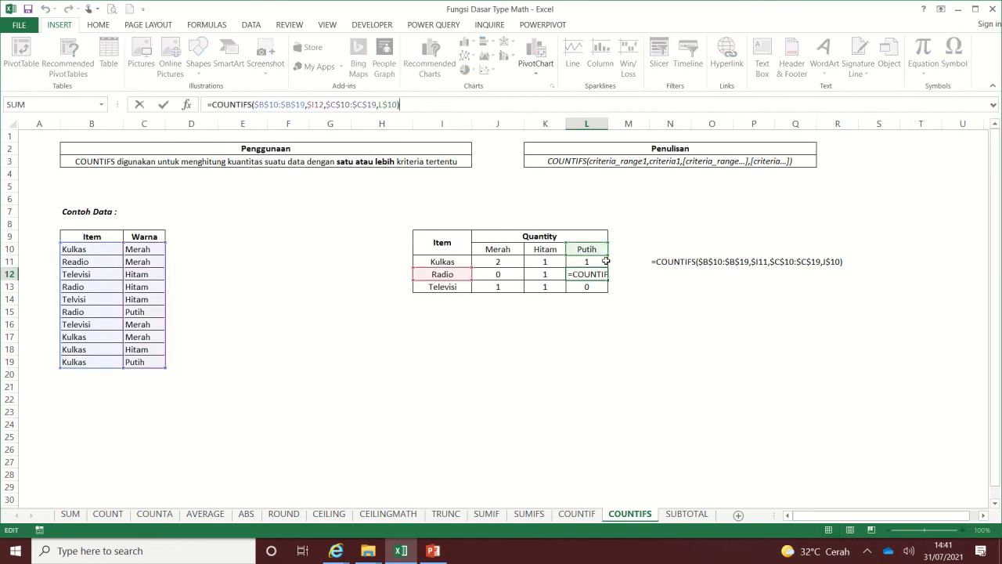
pyautogui.click(576, 290)
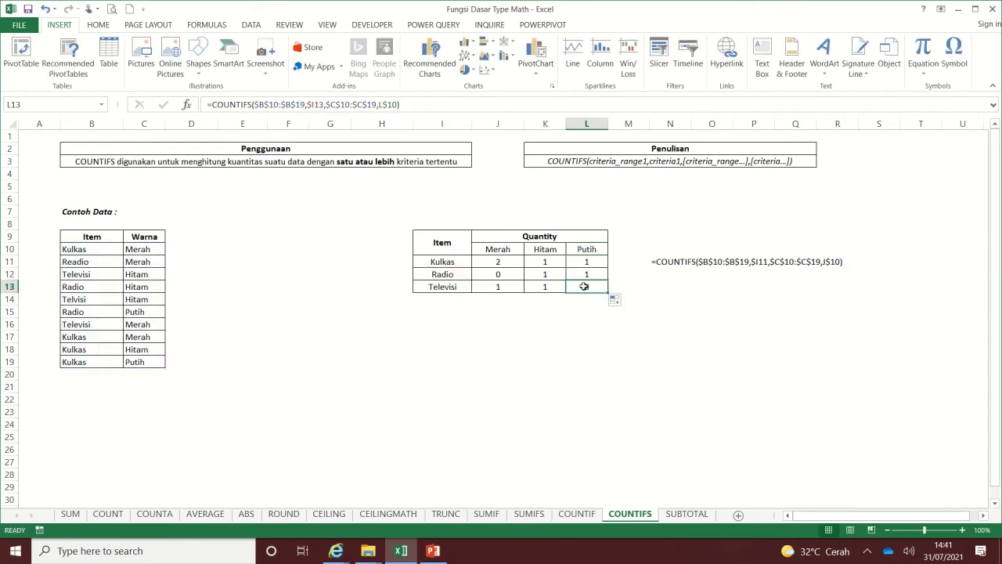
pyautogui.click(557, 110)
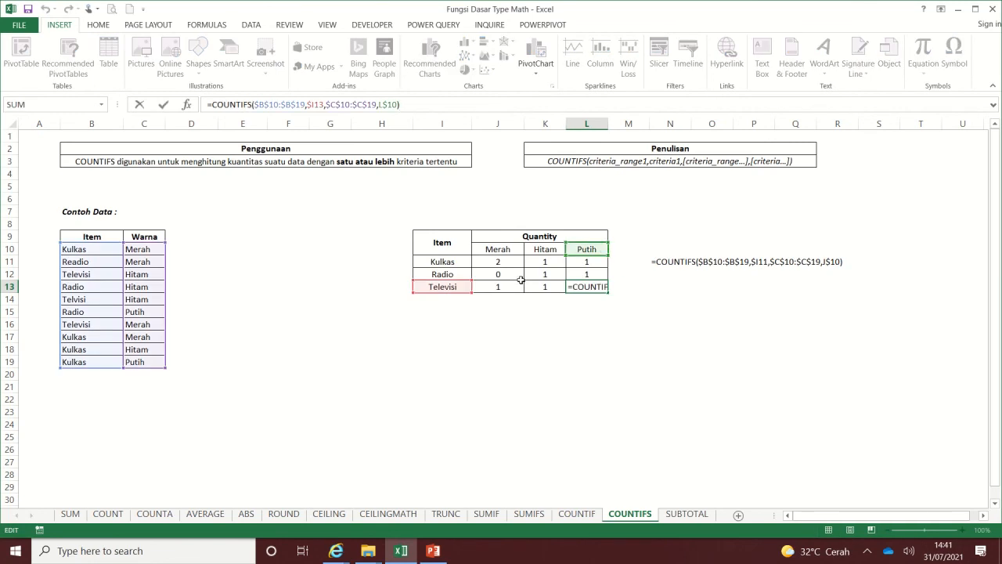
pyautogui.press('Return')
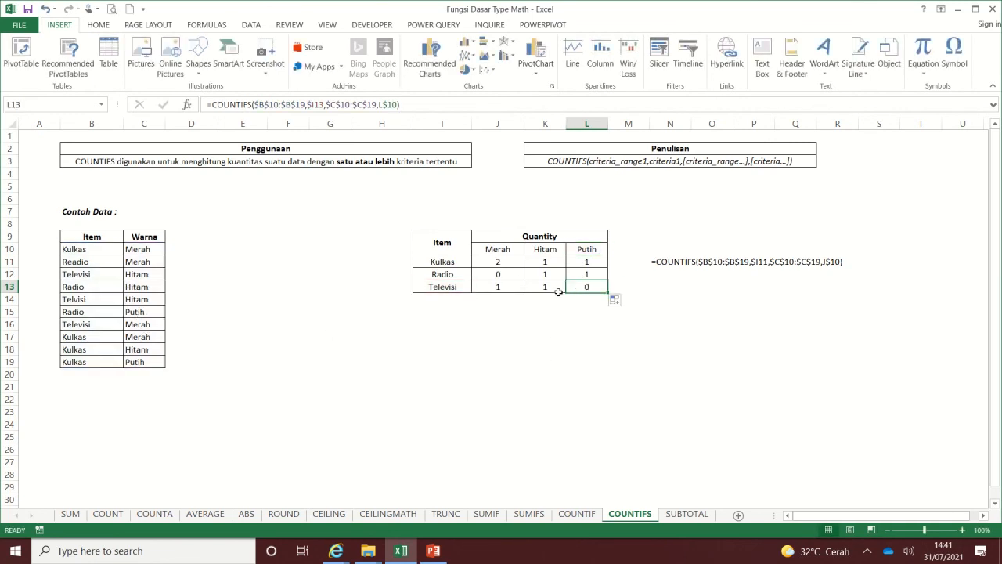
# - Check which cells the COUNTIFS formulas in K11 and J13 refer to
pyautogui.click(555, 261)
pyautogui.press('F2')
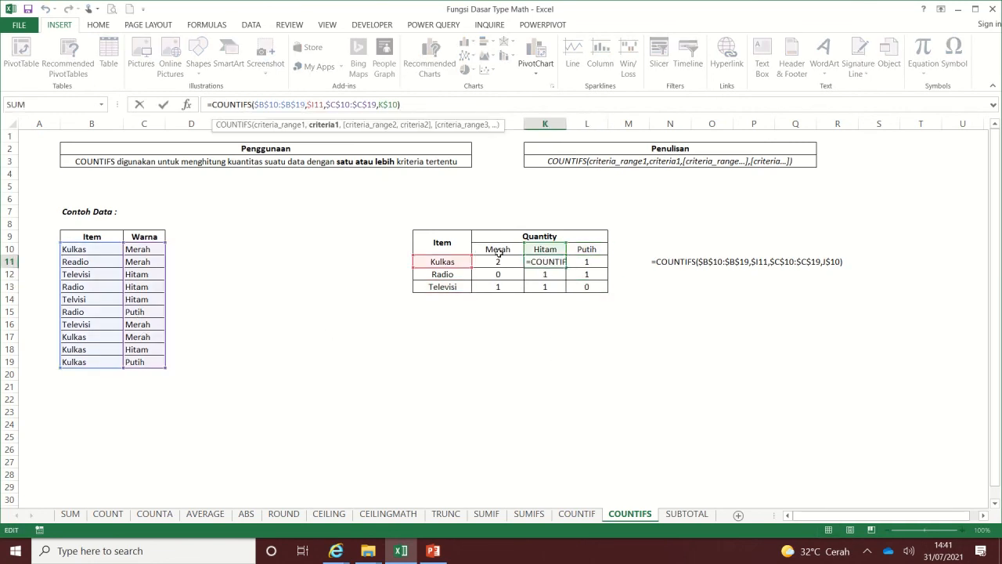
pyautogui.press('Escape')
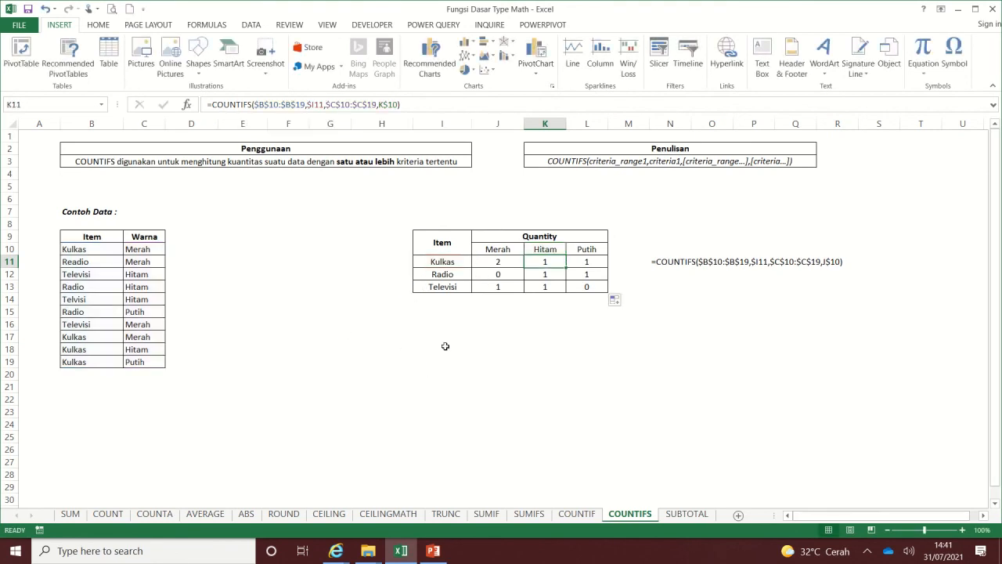
pyautogui.click(504, 283)
pyautogui.click(426, 104)
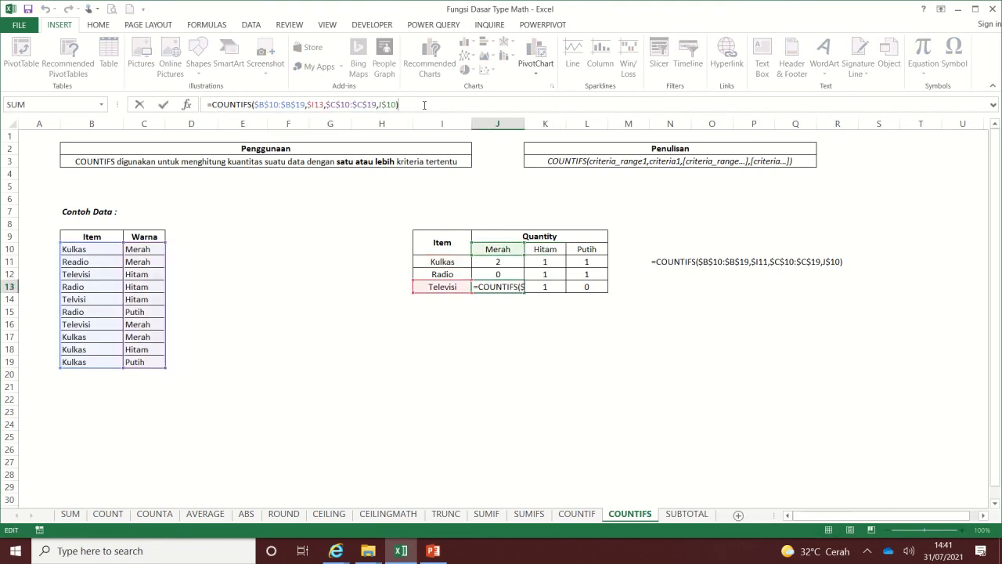
pyautogui.hotkey('ctrl', 'Return')
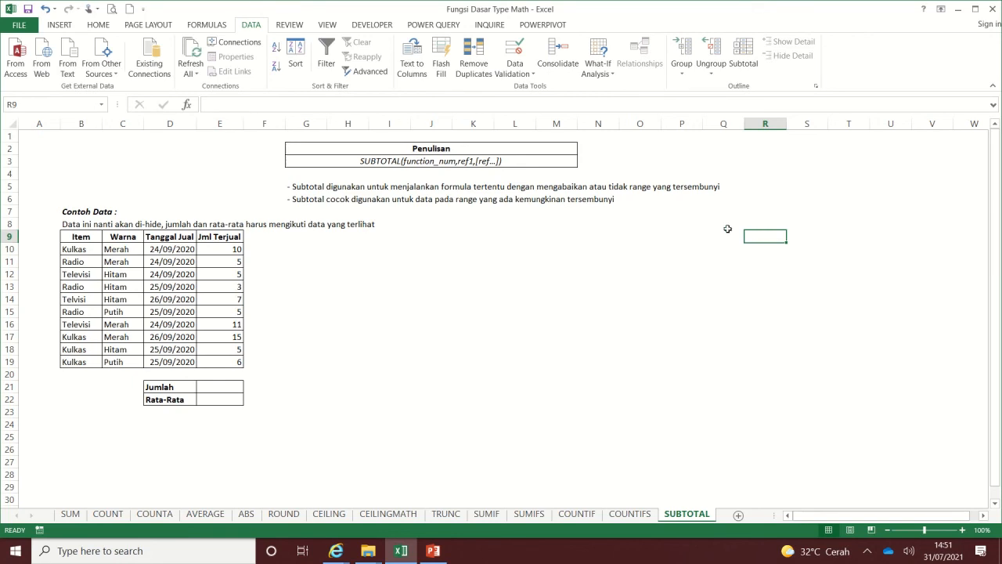
# - Start a SUBTOTAL formula in the Jumlah cell E21 and look through the available function numbers
pyautogui.click(71, 226)
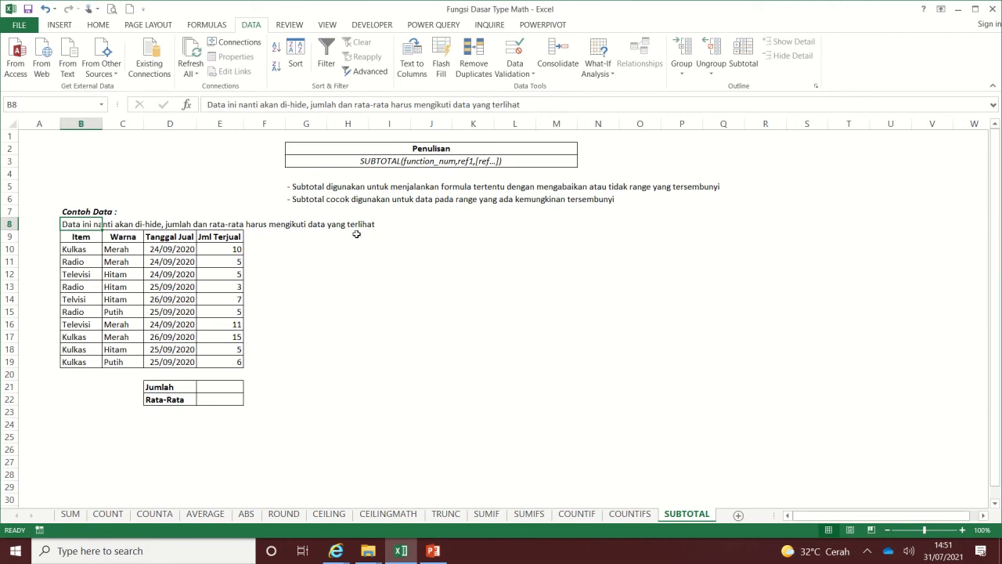
pyautogui.click(216, 390)
pyautogui.write('=')
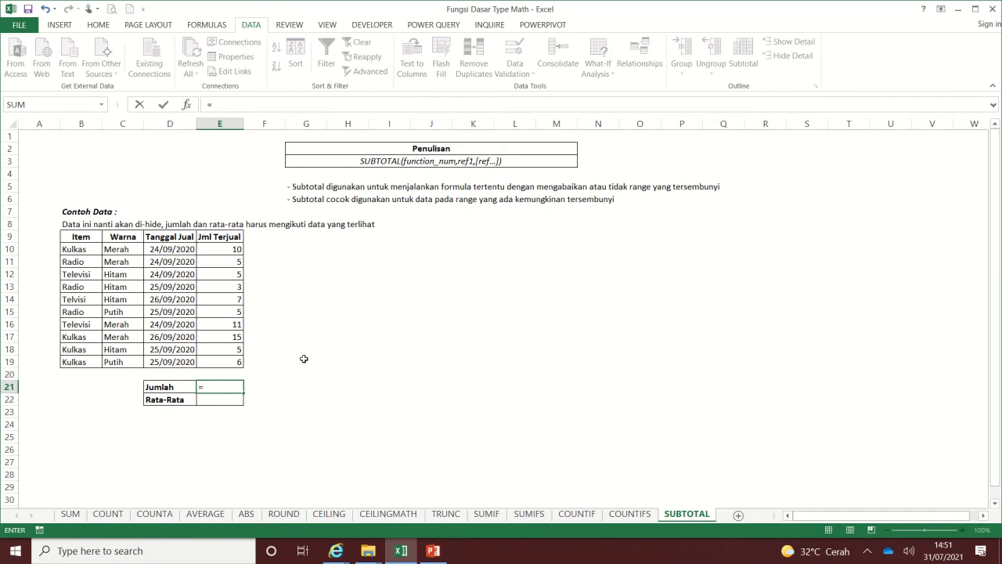
pyautogui.write('subtotal')
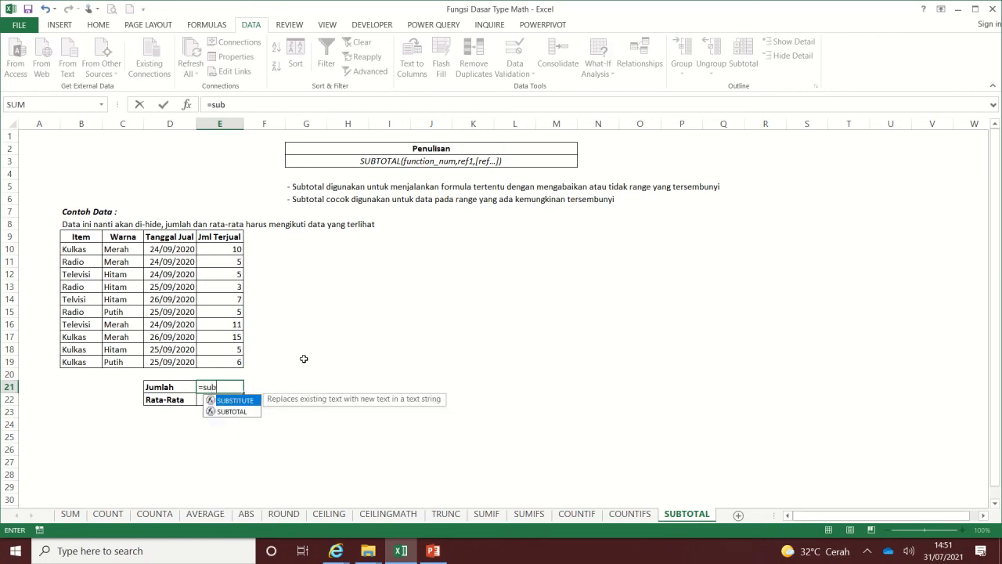
pyautogui.write('(')
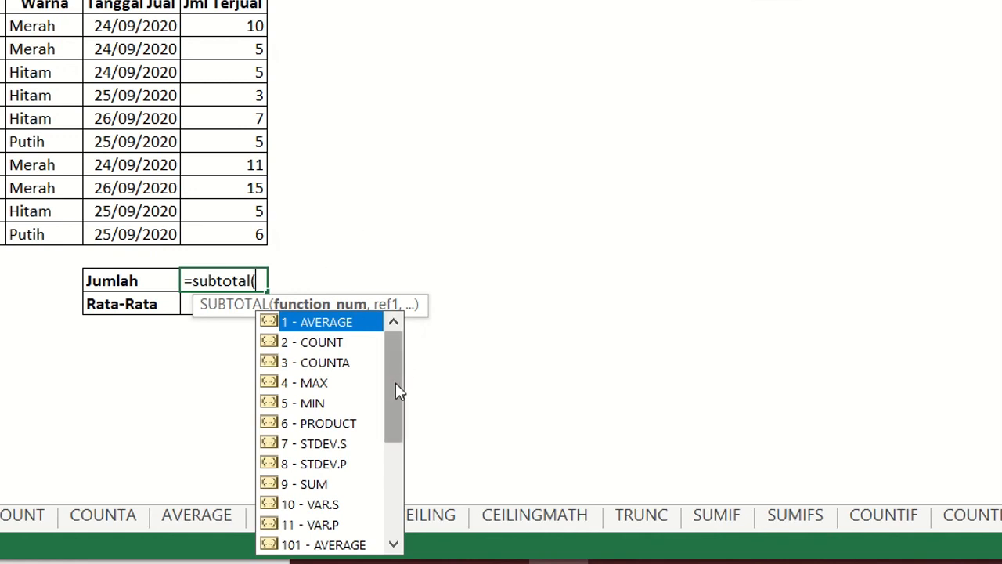
pyautogui.moveTo(396, 382); pyautogui.dragTo(391, 412)
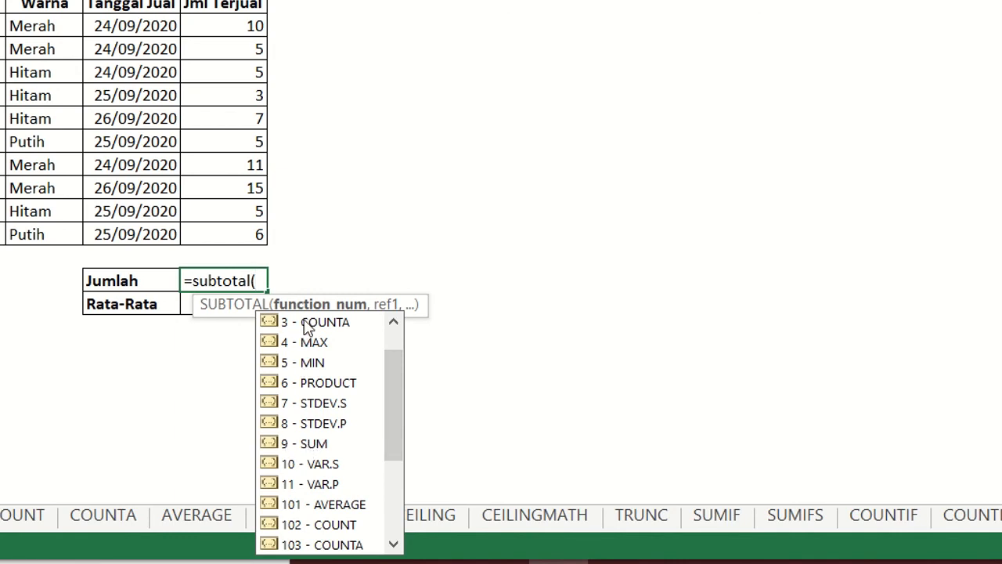
pyautogui.moveTo(397, 434); pyautogui.dragTo(390, 505)
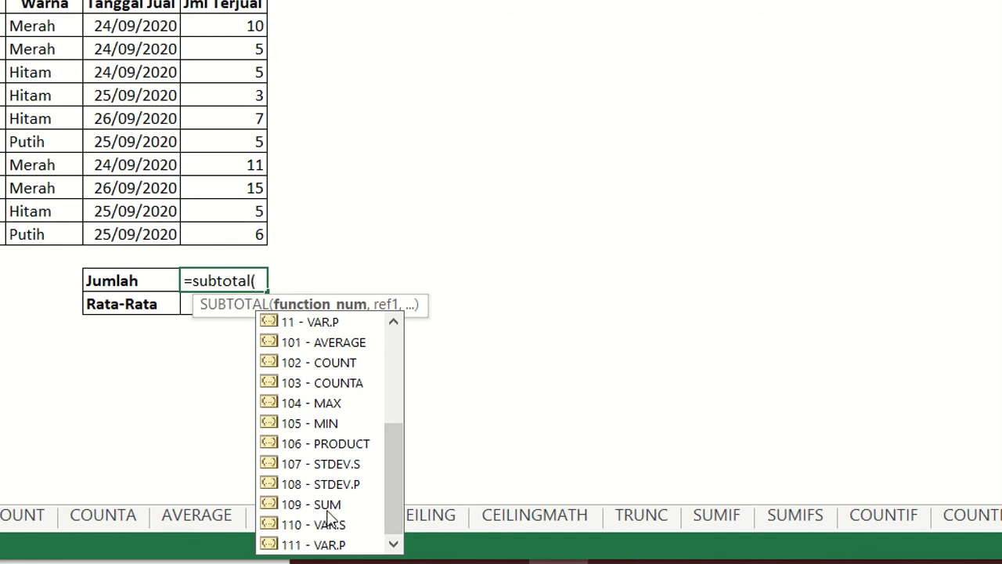
pyautogui.moveTo(396, 501); pyautogui.dragTo(392, 413)
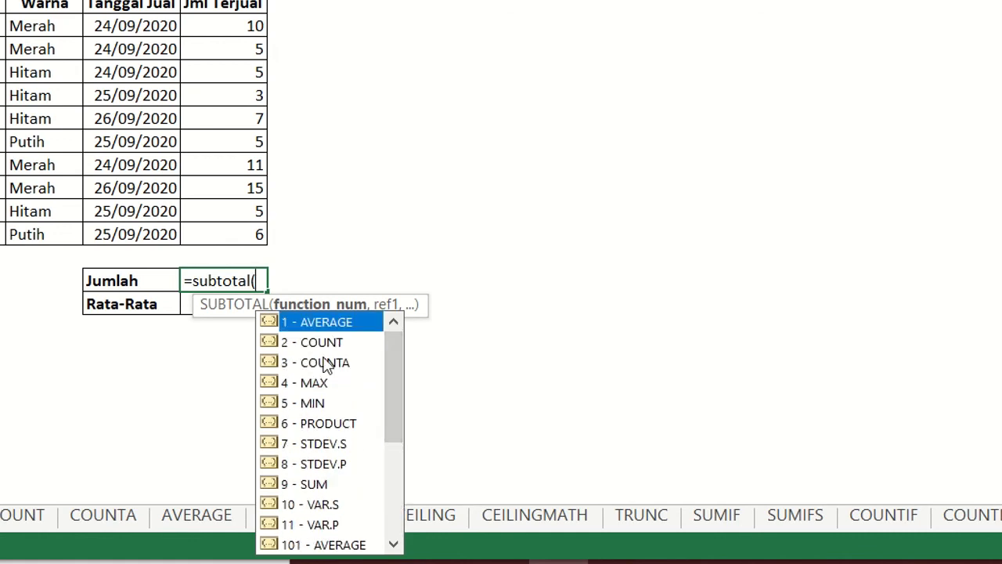
# - Complete the E21 SUBTOTAL formula with function number 9 for SUM and the Jml Terjual range E10:E19
pyautogui.write('9,')
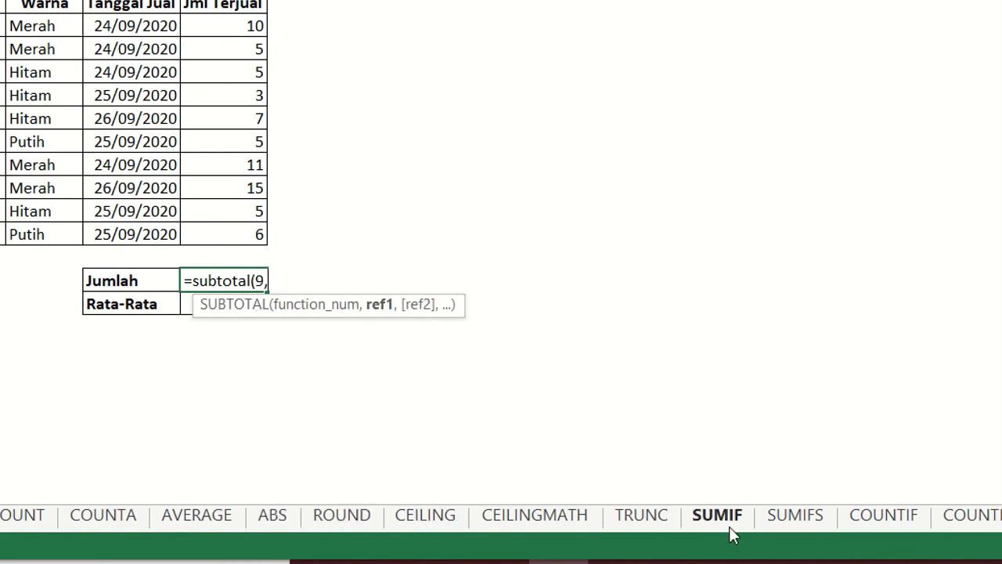
pyautogui.moveTo(242, 26); pyautogui.dragTo(241, 248)
pyautogui.write(')')
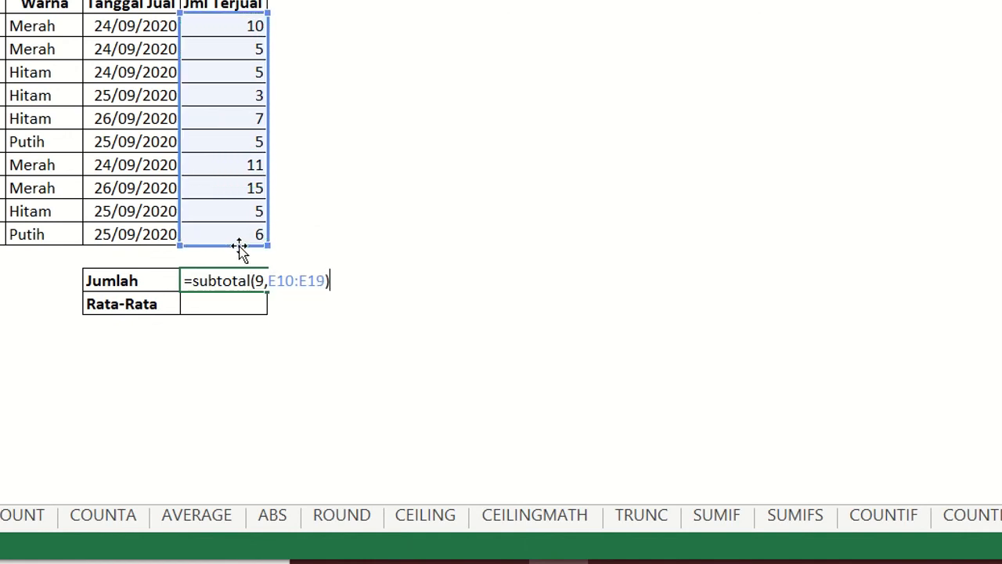
pyautogui.press('Return')
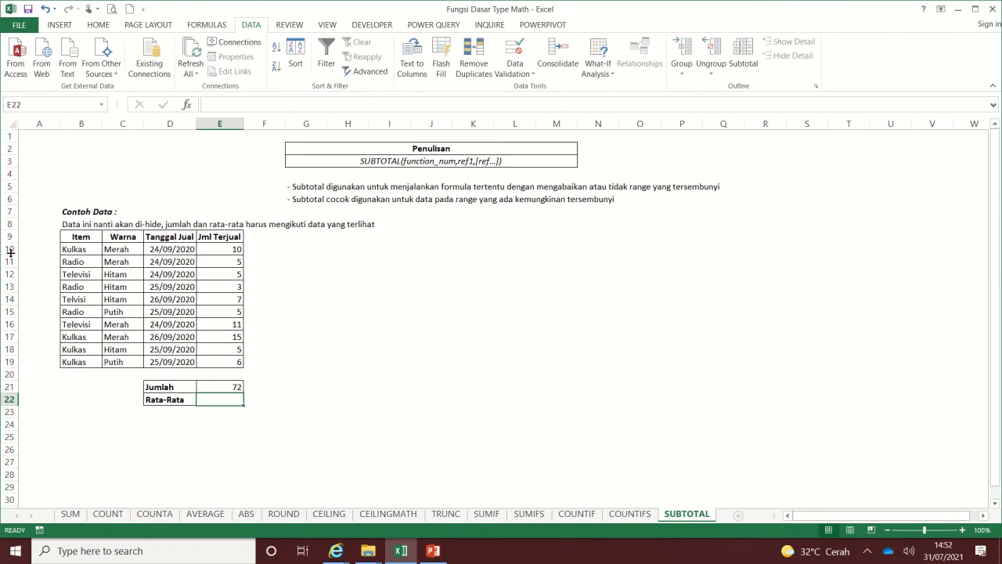
# - Hide rows 10 to 15 and compare the Jumlah result with the sum of the visible Jml Terjual values
pyautogui.moveTo(9, 249); pyautogui.dragTo(10, 313)
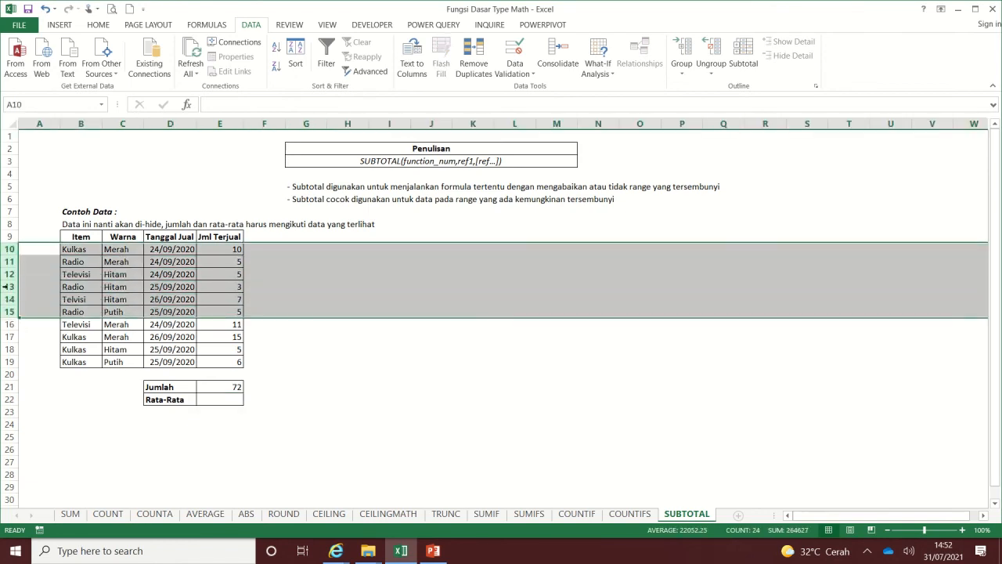
pyautogui.rightClick(8, 274)
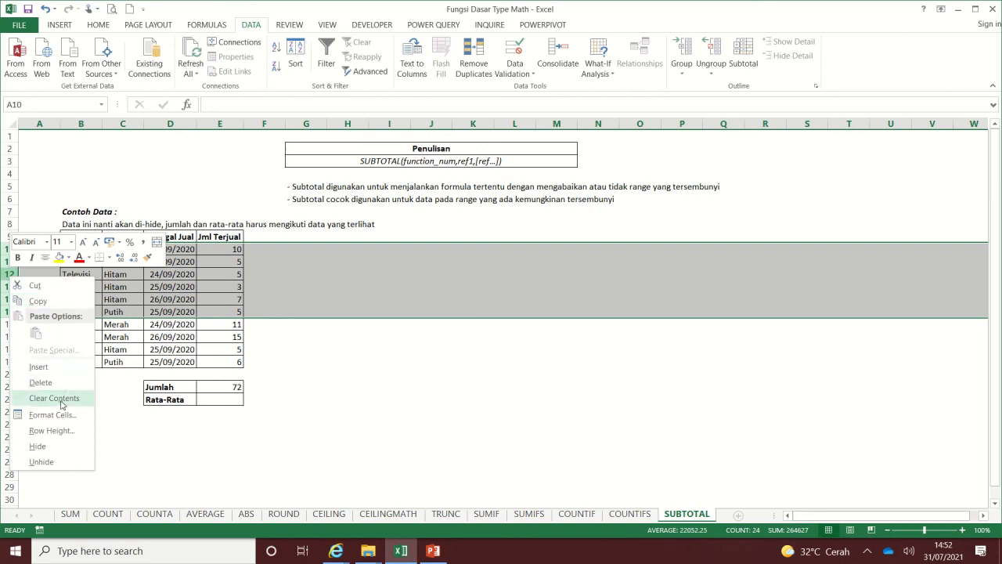
pyautogui.click(60, 449)
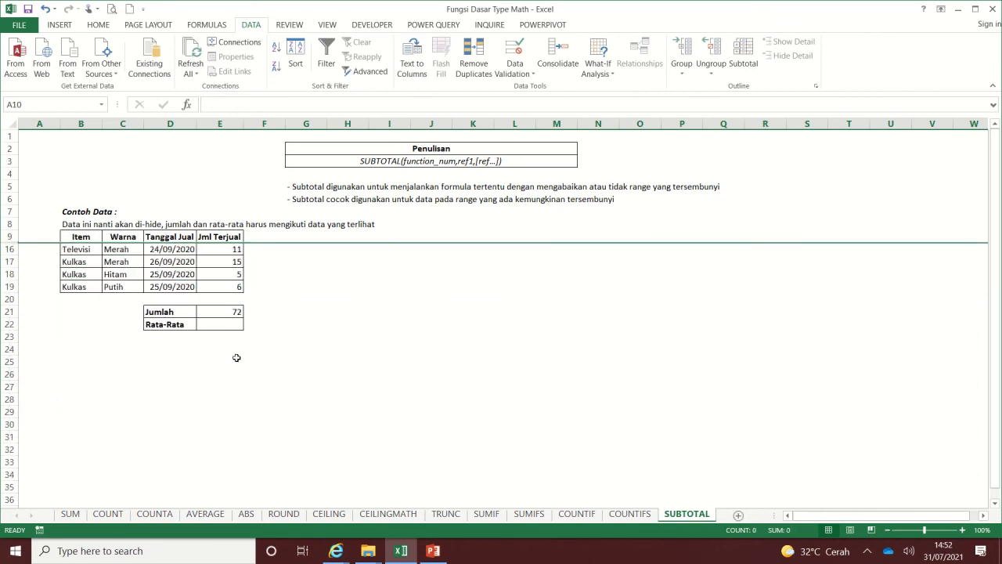
pyautogui.click(235, 313)
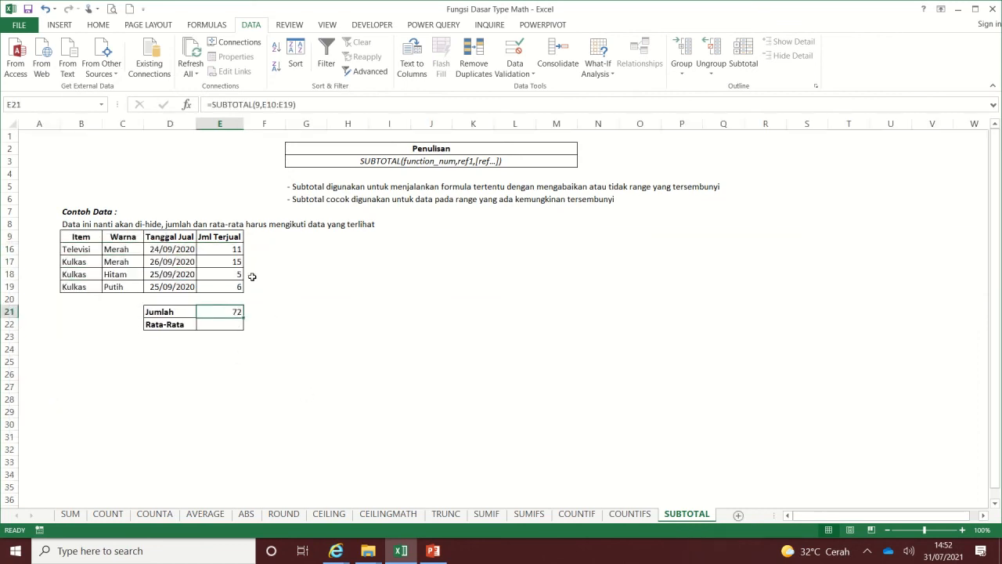
pyautogui.moveTo(219, 250); pyautogui.dragTo(230, 285)
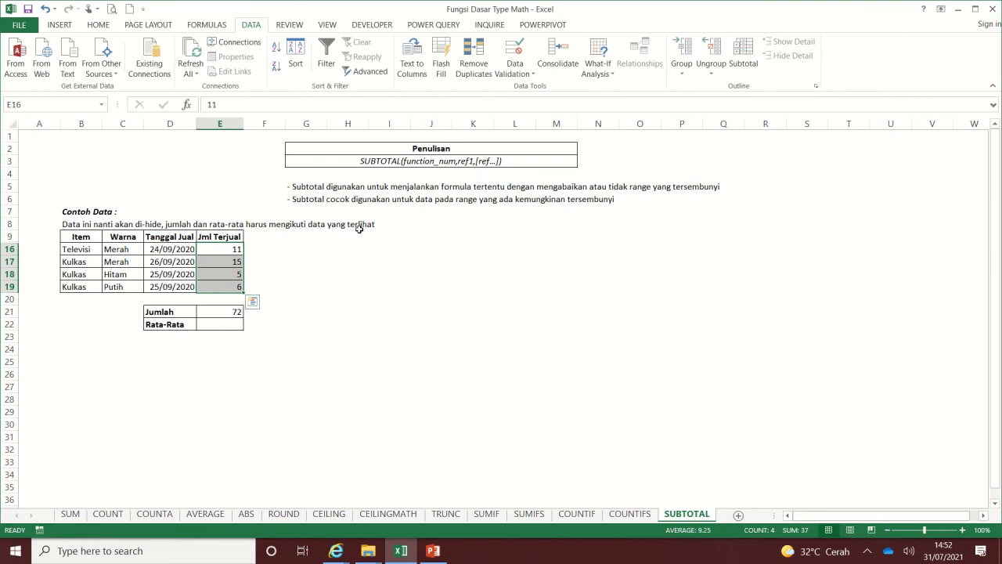
pyautogui.click(233, 312)
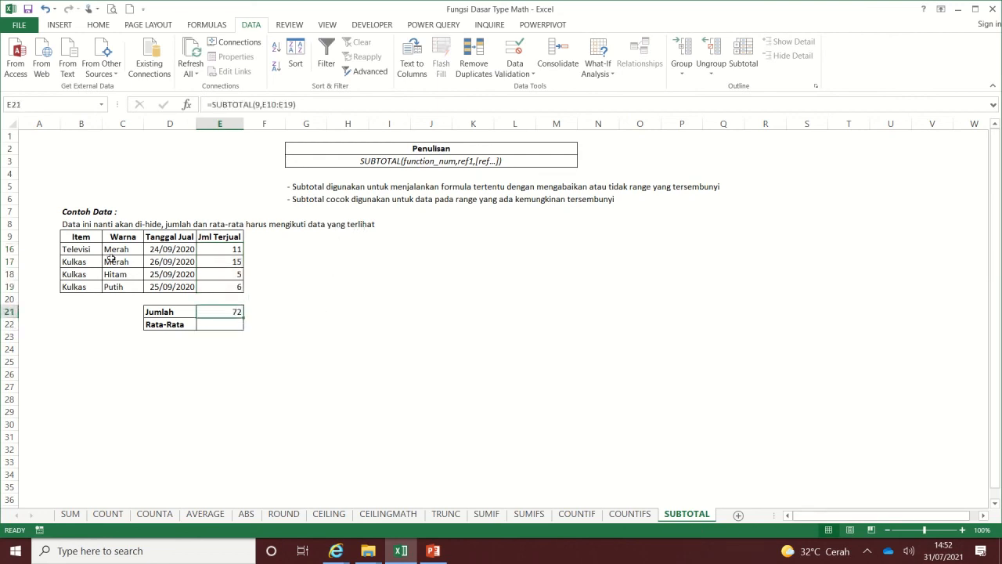
# - Unhide the hidden rows between rows 9 and 16 of the sample data
pyautogui.moveTo(10, 236); pyautogui.dragTo(9, 261)
pyautogui.rightClick(9, 262)
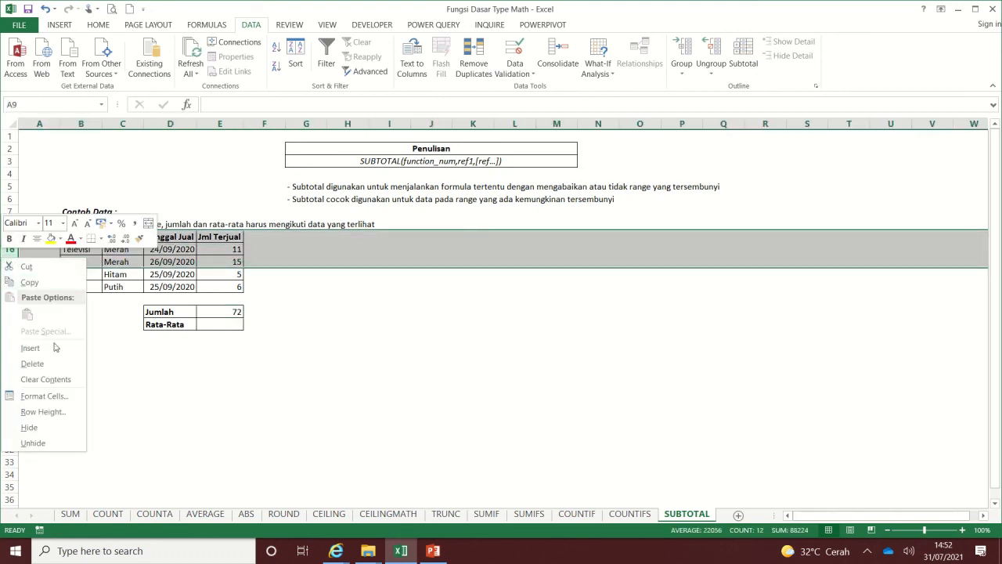
pyautogui.click(47, 443)
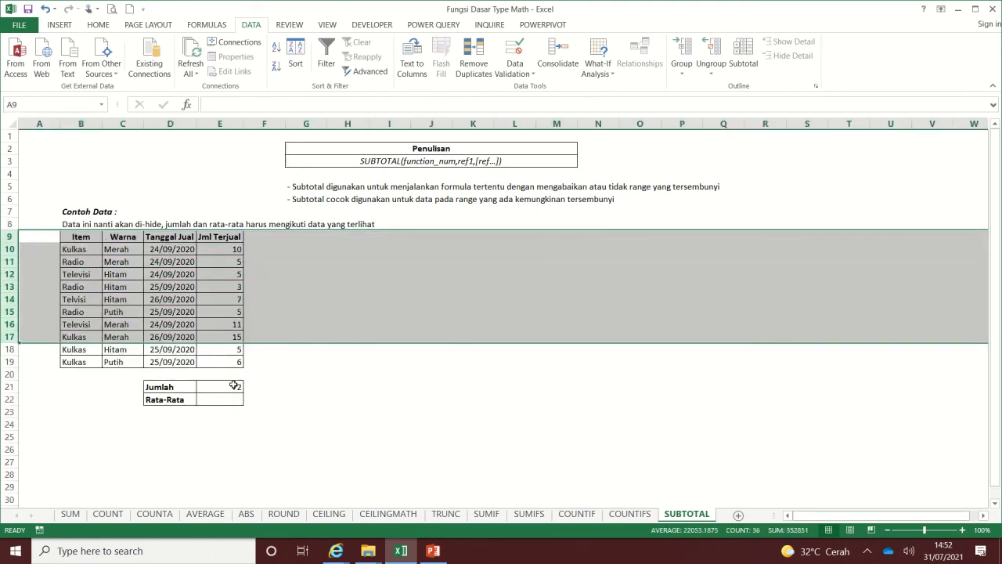
# - Change the function number in the E21 SUBTOTAL formula to 109, the SUM option that ignores hidden rows
pyautogui.click(233, 385)
pyautogui.click(256, 104)
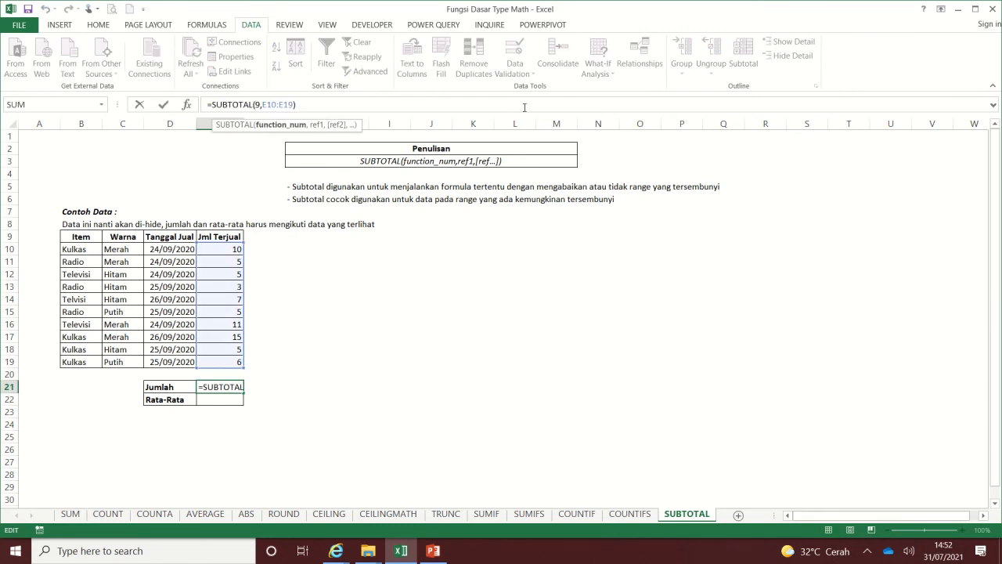
pyautogui.write('10')
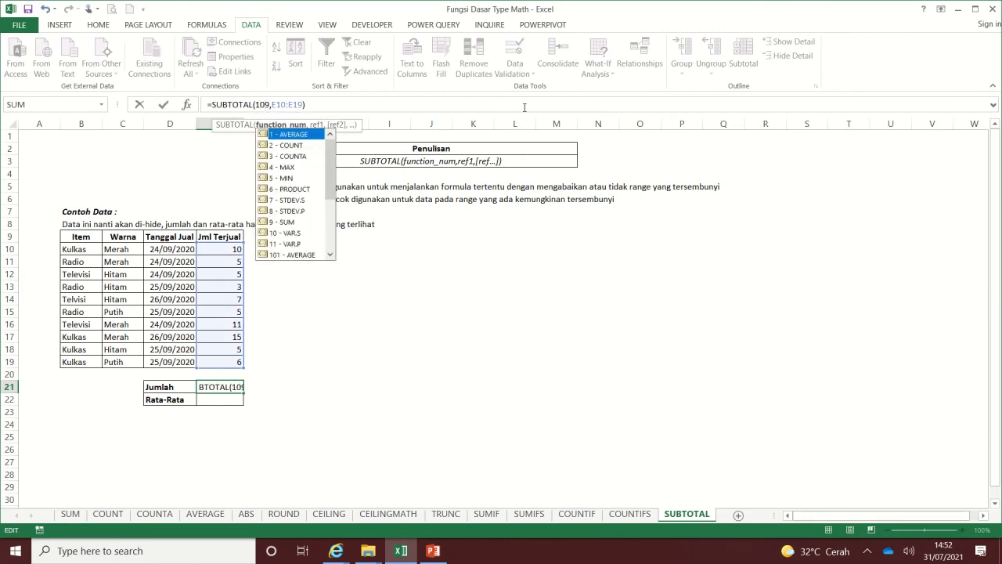
pyautogui.moveTo(330, 163); pyautogui.dragTo(330, 216)
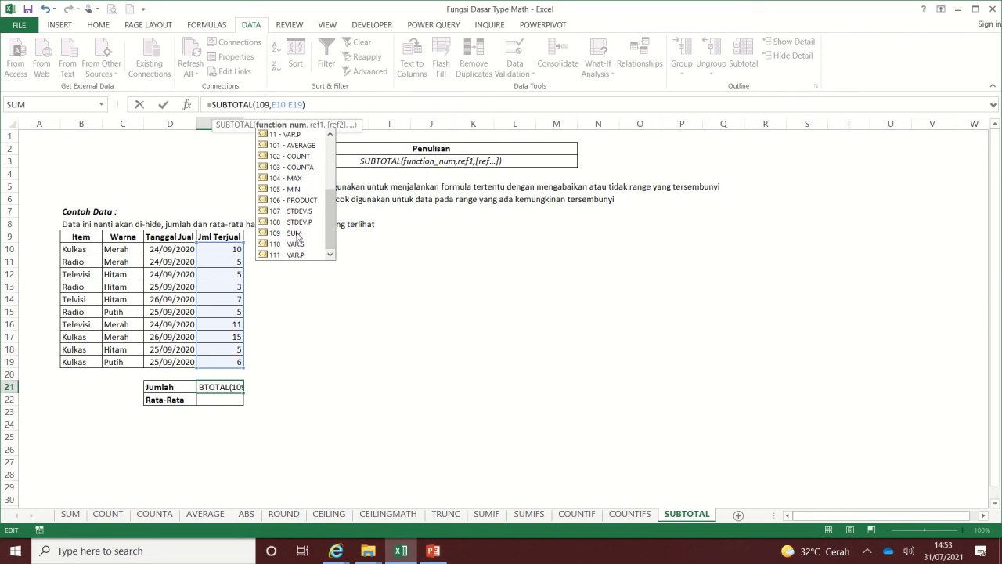
pyautogui.press('Return')
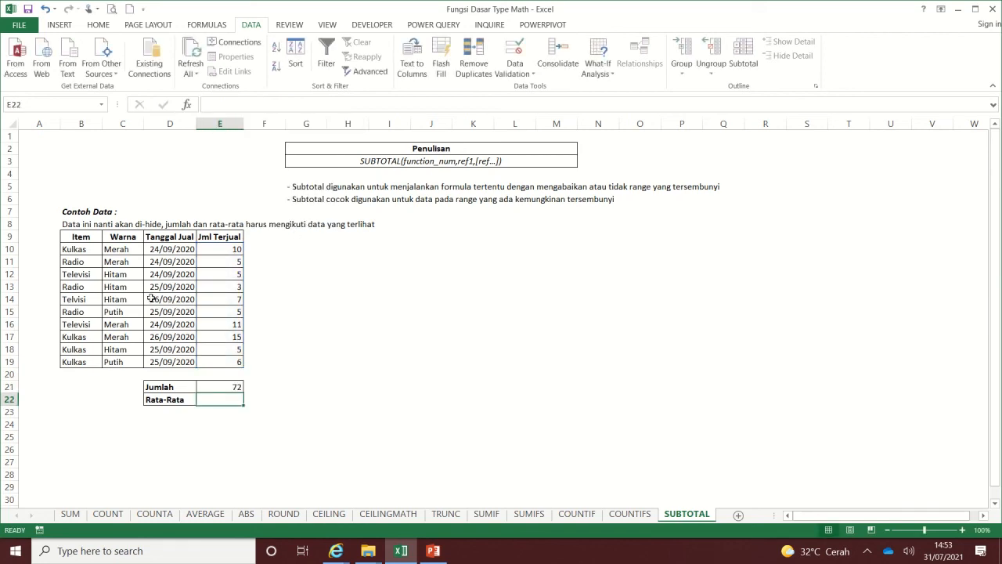
# - Hide rows 10 to 14 and check the Jumlah result against the sum of the visible Jml Terjual values
pyautogui.moveTo(24, 249); pyautogui.dragTo(16, 299)
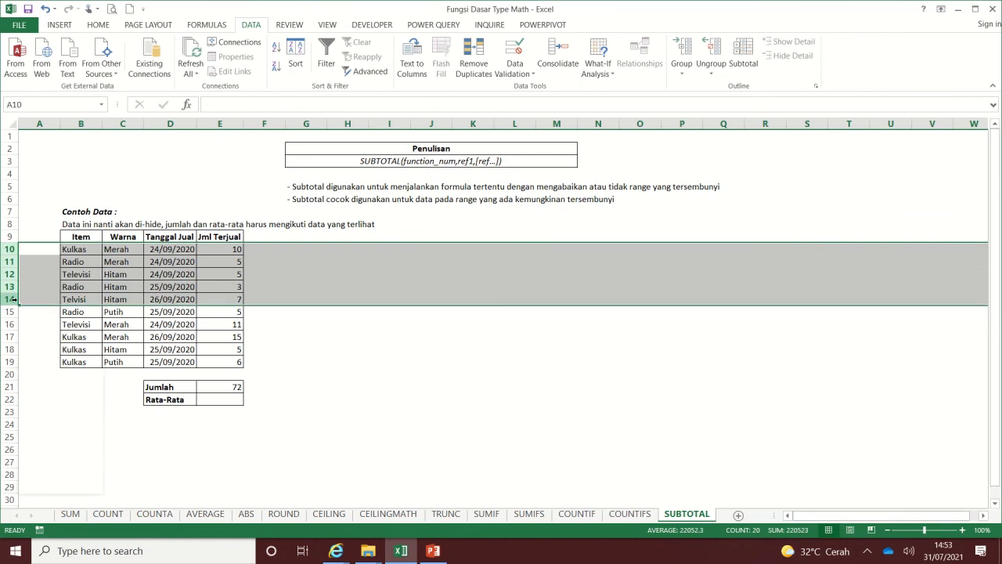
pyautogui.rightClick(18, 299)
pyautogui.click(65, 469)
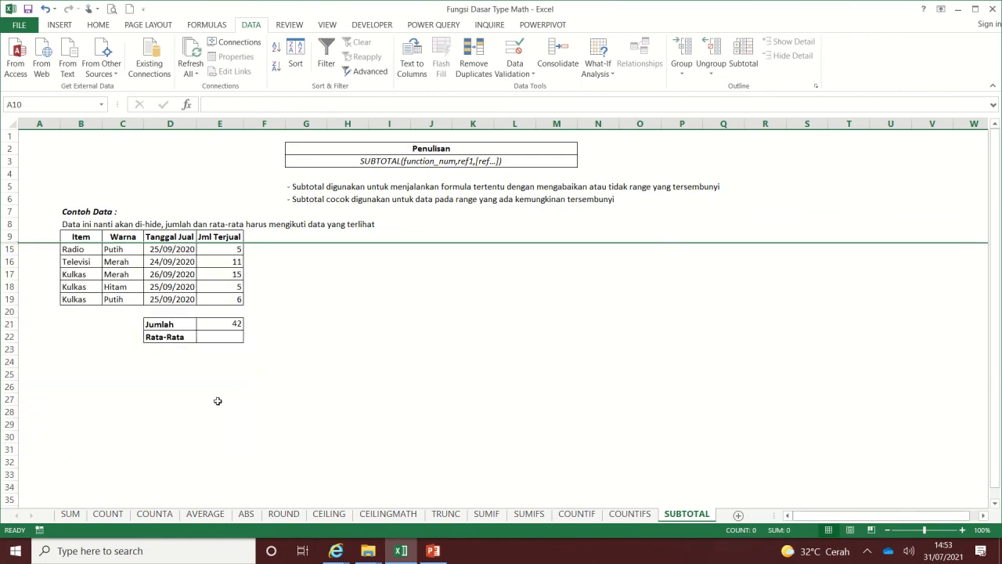
pyautogui.click(239, 326)
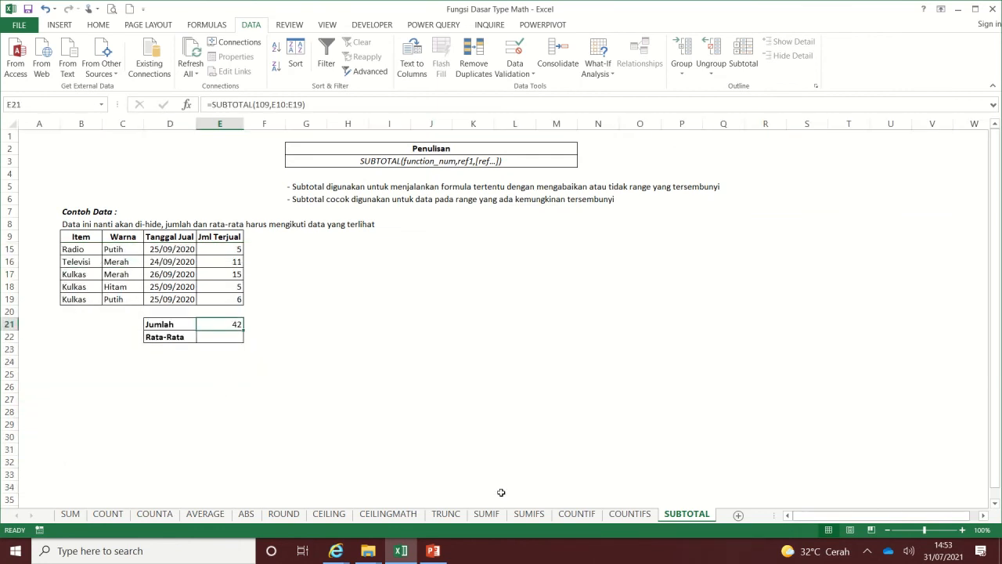
pyautogui.moveTo(234, 249); pyautogui.dragTo(232, 299)
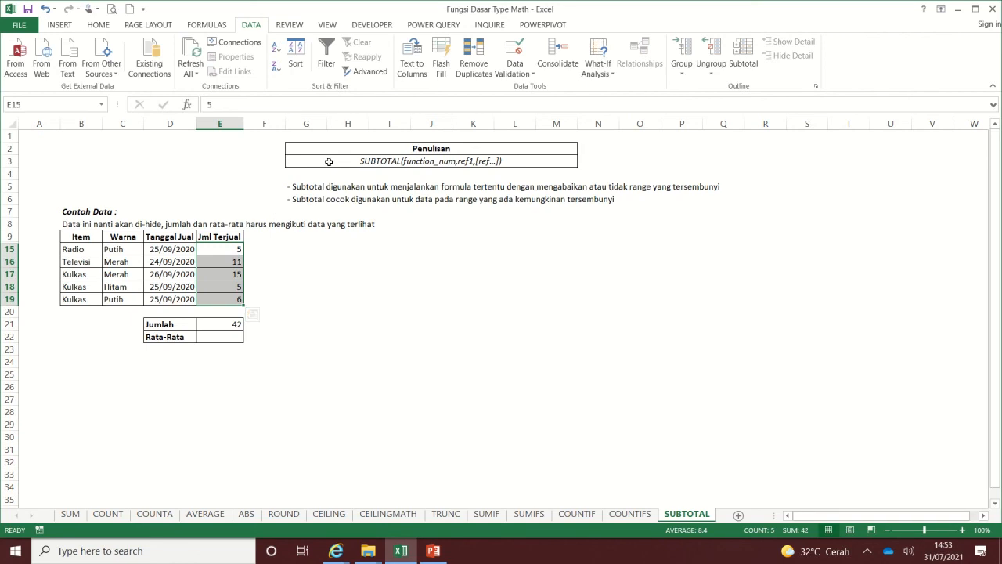
pyautogui.moveTo(9, 237); pyautogui.dragTo(9, 245)
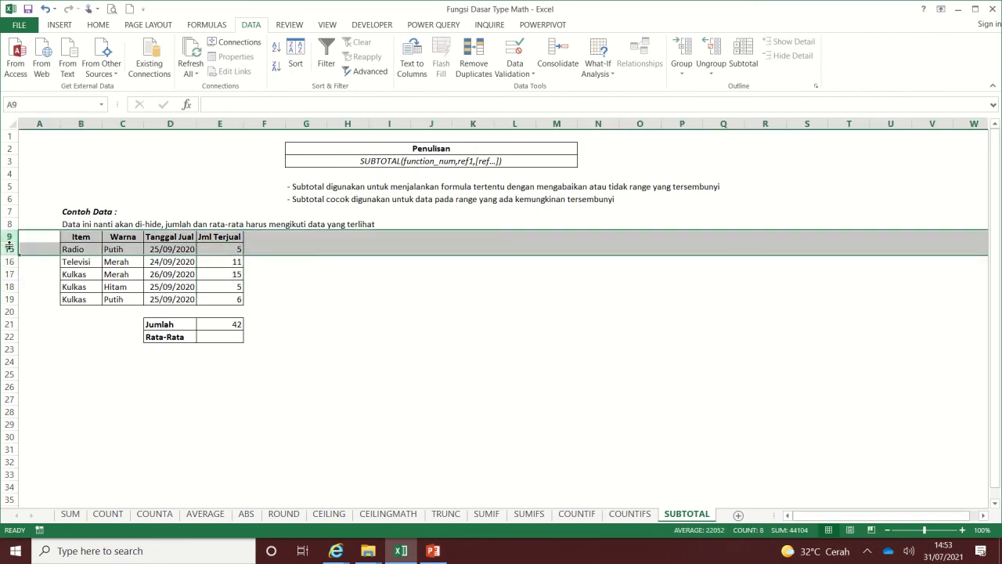
pyautogui.rightClick(9, 246)
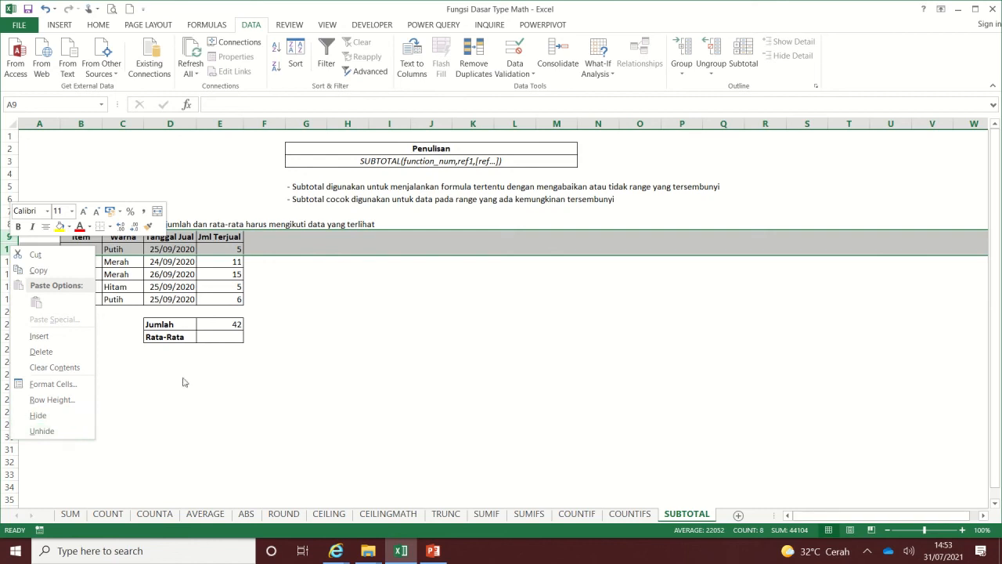
pyautogui.click(221, 336)
# - Start a SUBTOTAL formula in the Rata-Rata cell E22
pyautogui.click(222, 337)
pyautogui.write('=')
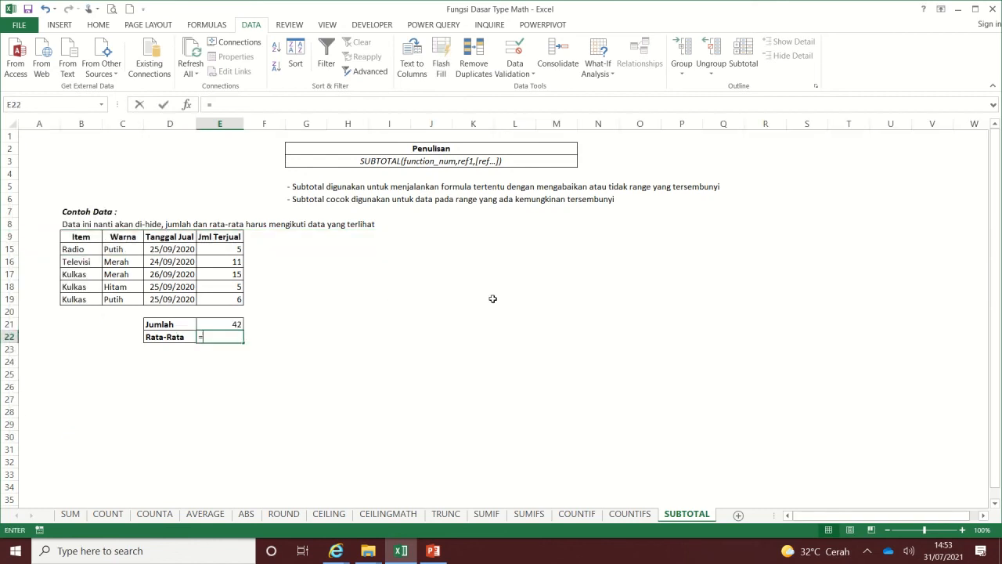
pyautogui.write('ave')
pyautogui.press('BackSpace')
pyautogui.press('BackSpace')
pyautogui.press('BackSpace')
pyautogui.write('s')
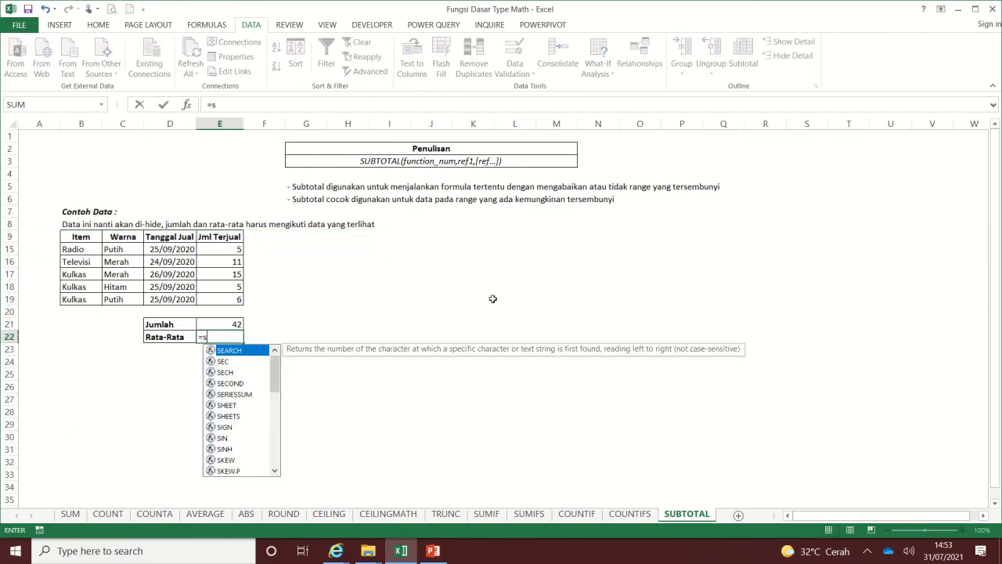
pyautogui.write('u')
pyautogui.press('BackSpace')
pyautogui.write('bu')
pyautogui.press('BackSpace')
pyautogui.press('BackSpace')
pyautogui.write('u')
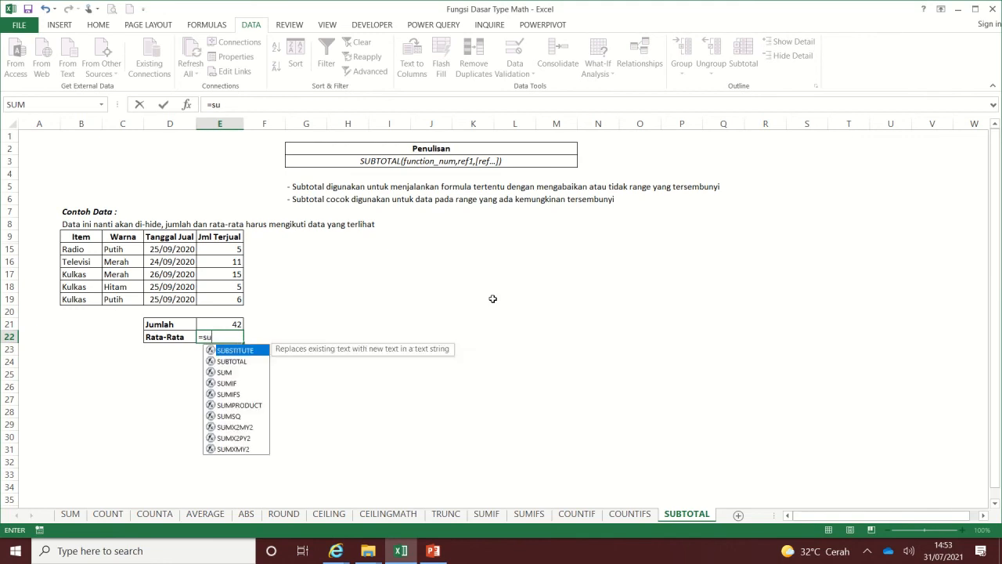
pyautogui.write('btotal(')
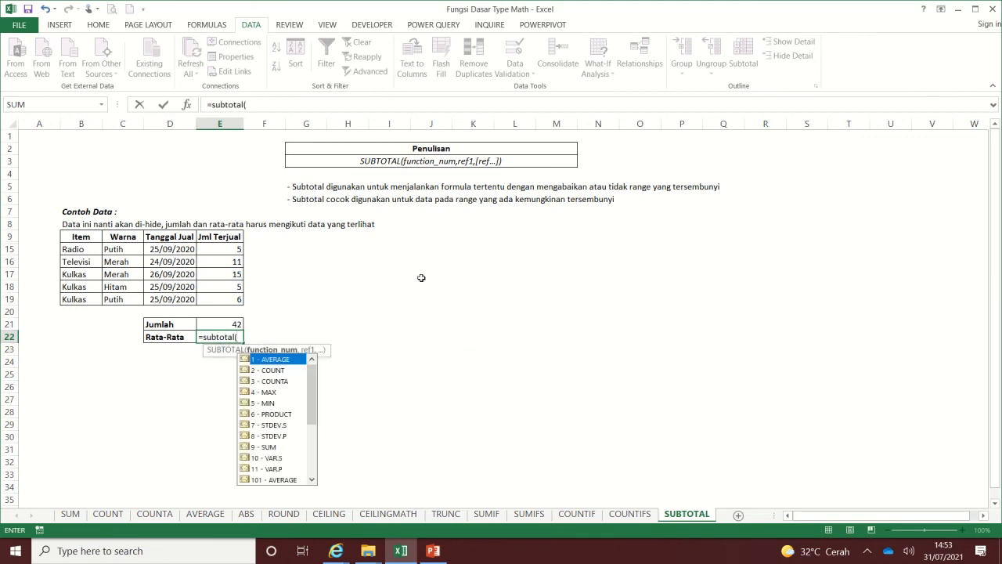
# - Complete the Rata-Rata SUBTOTAL formula with function number 101, the AVERAGE option that ignores hidden rows, over the visible range E15:E19
pyautogui.moveTo(310, 394); pyautogui.dragTo(313, 467)
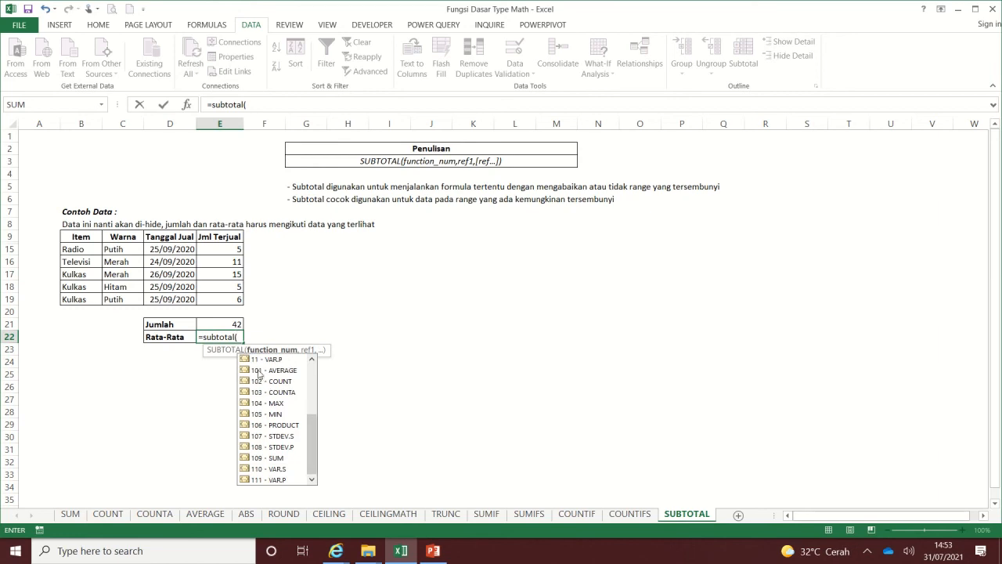
pyautogui.scroll(4, 259, 375)
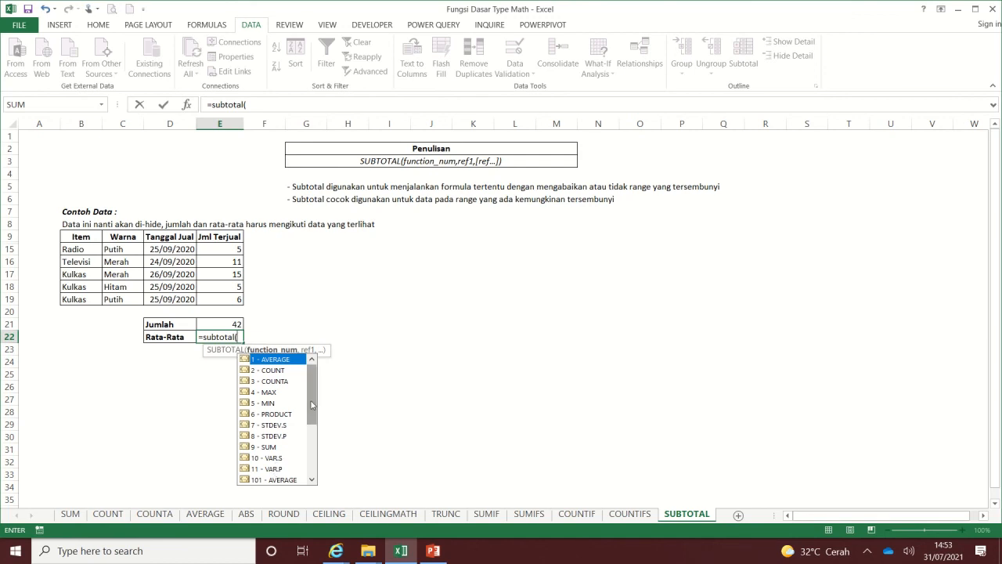
pyautogui.moveTo(311, 404); pyautogui.dragTo(311, 479)
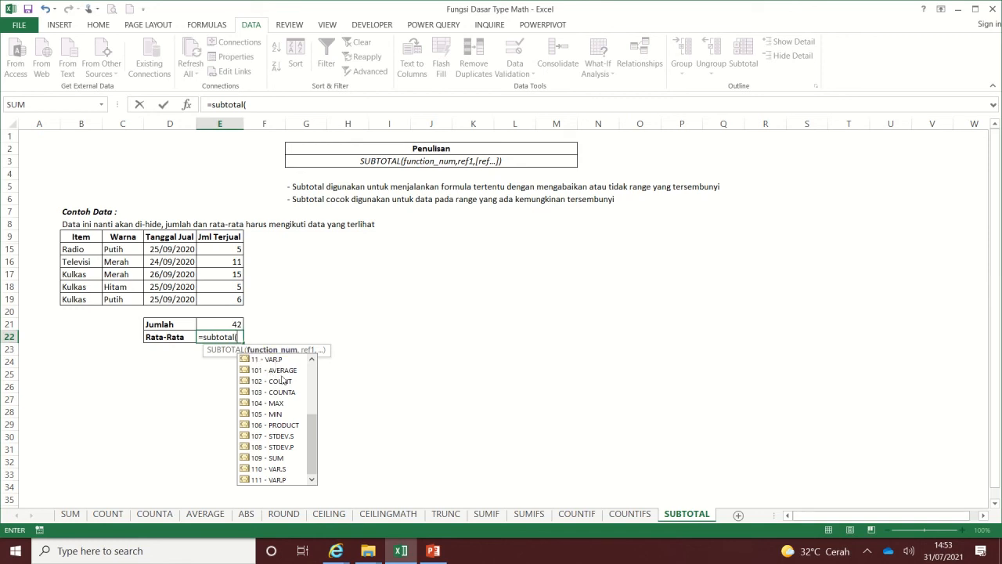
pyautogui.write('101')
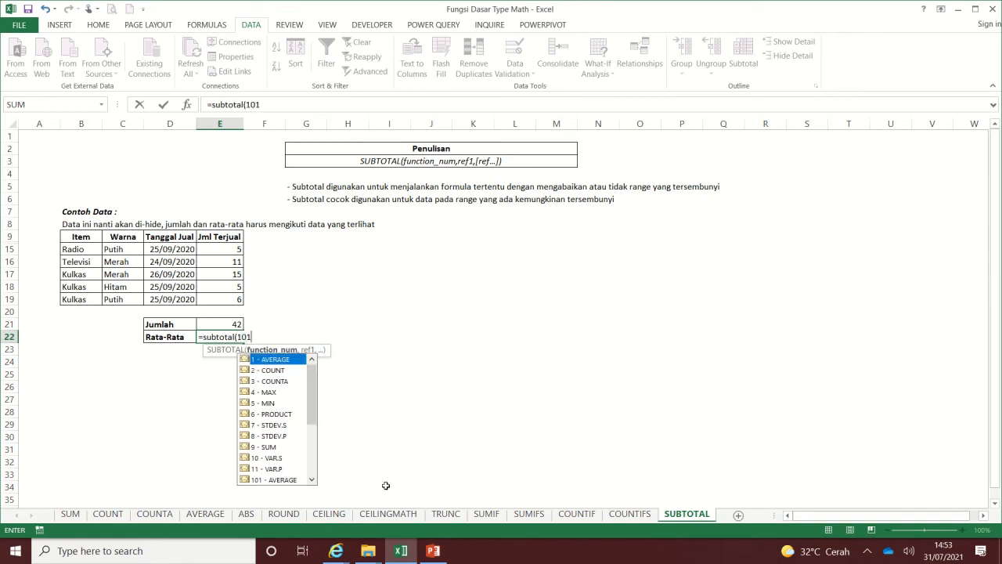
pyautogui.write(',')
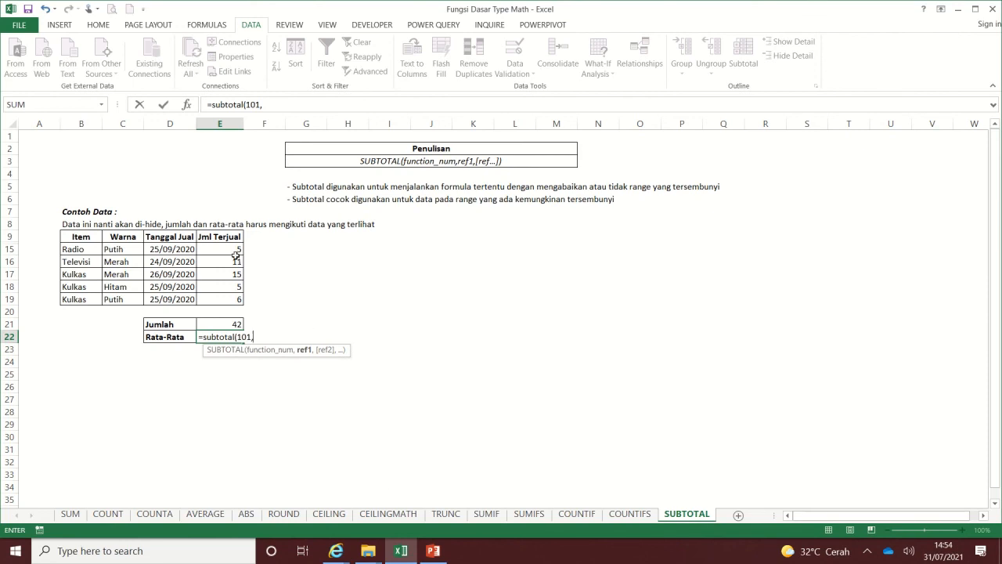
pyautogui.moveTo(235, 249); pyautogui.dragTo(231, 297)
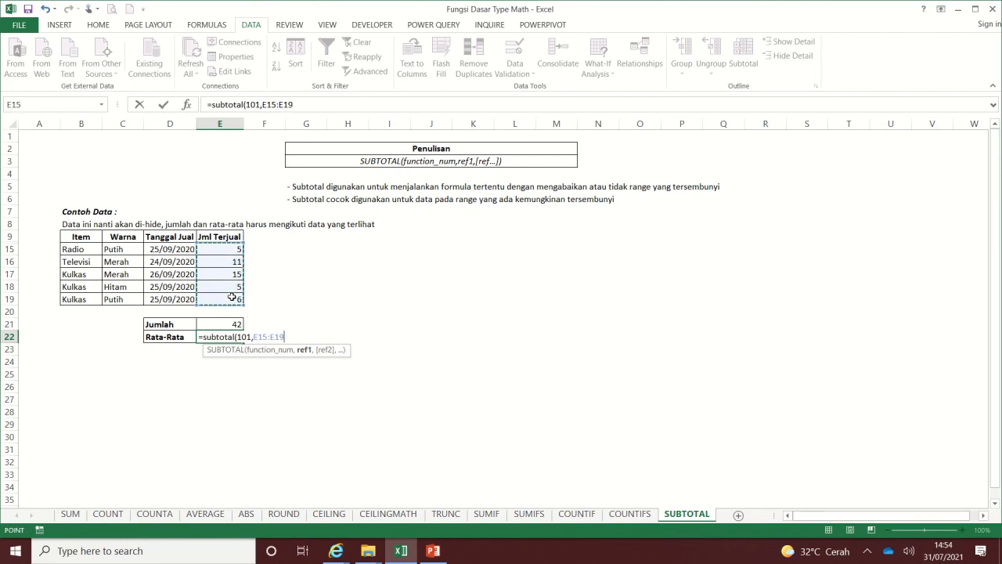
pyautogui.write(')')
pyautogui.press('Return')
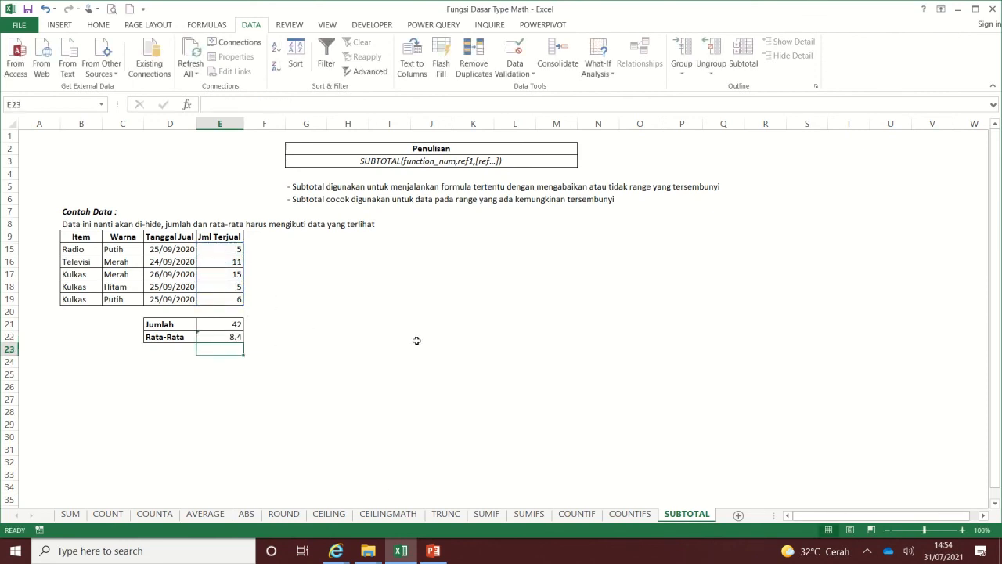
# - Unhide the hidden rows between rows 9 and 15 of the sample data
pyautogui.moveTo(9, 237); pyautogui.dragTo(9, 249)
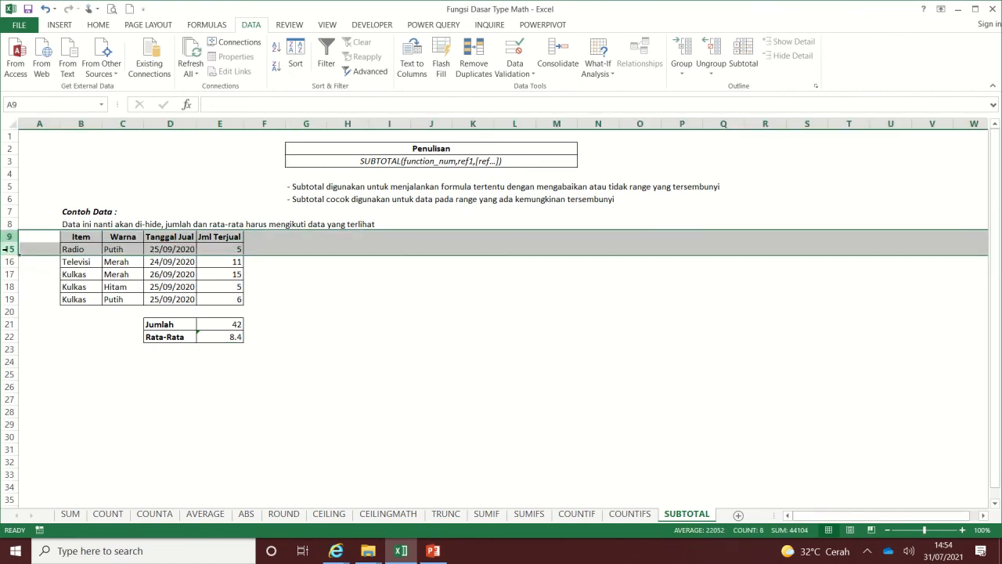
pyautogui.rightClick(10, 251)
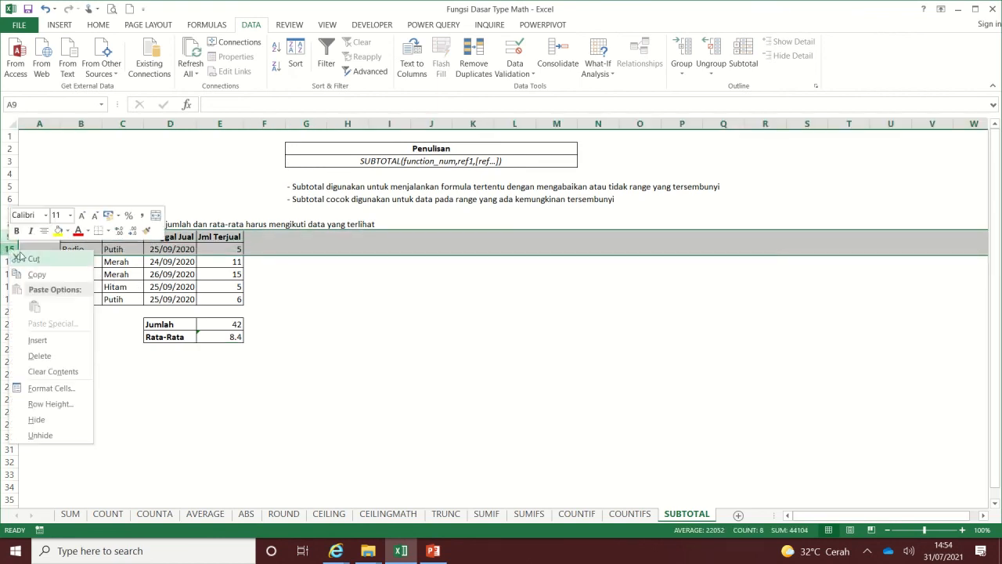
pyautogui.click(69, 433)
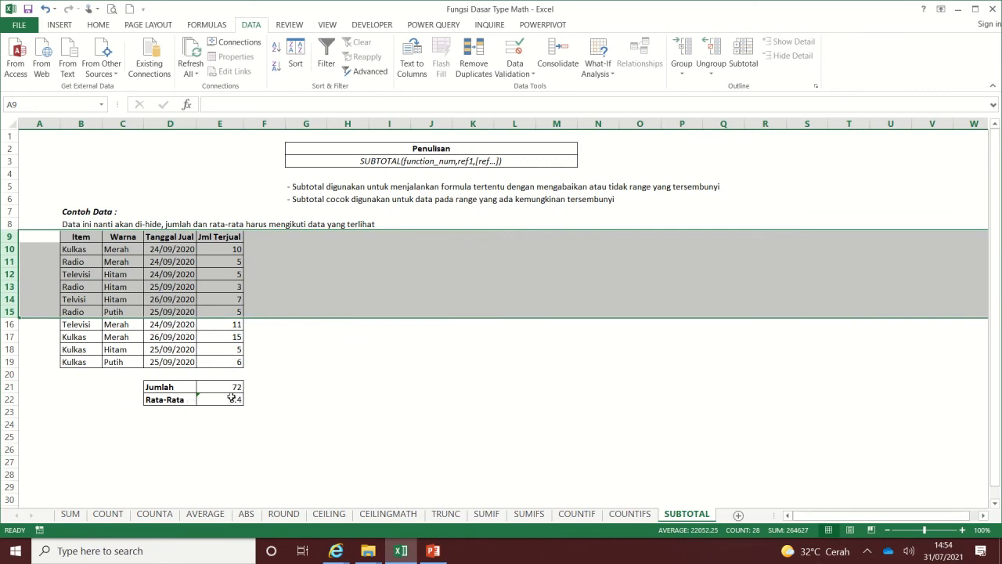
# - Extend the range in the E22 SUBTOTAL formula to E10:E19 so it covers all Jml Terjual values
pyautogui.click(231, 398)
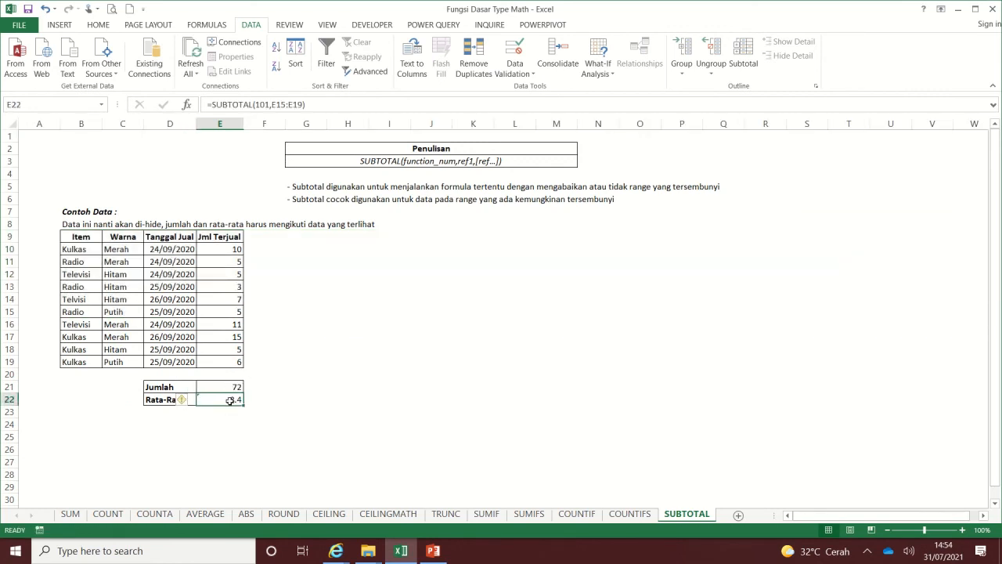
pyautogui.doubleClick(229, 400)
pyautogui.moveTo(244, 306); pyautogui.dragTo(245, 246)
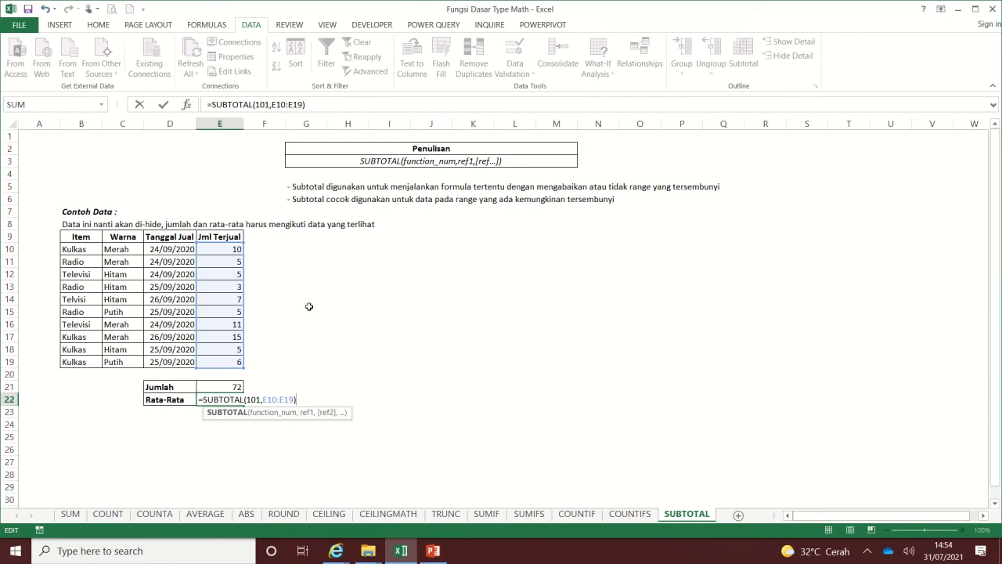
pyautogui.press('Return')
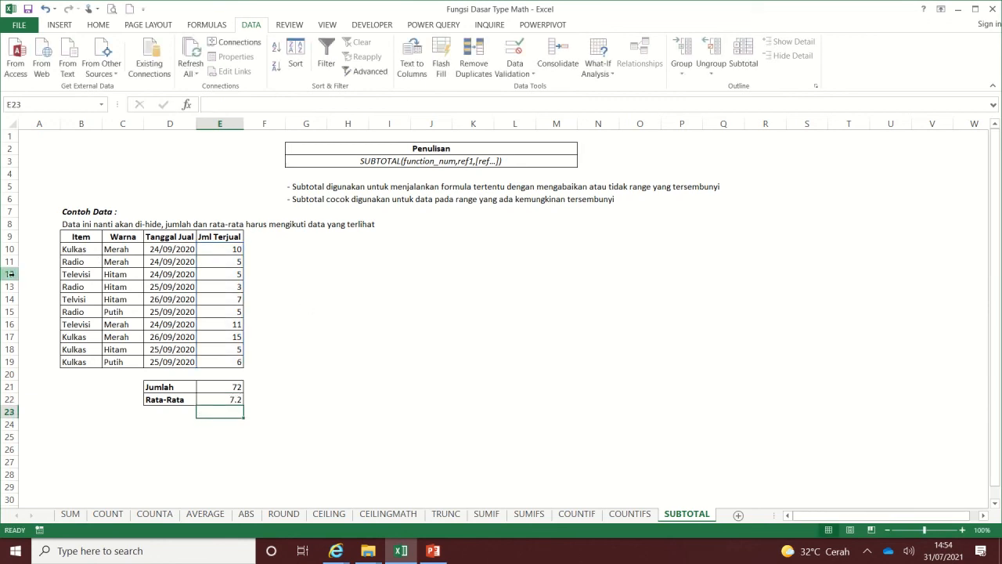
# - Hide rows 12 to 15 to test the Jumlah and Rata-Rata formulas on the visible data
pyautogui.moveTo(10, 274); pyautogui.dragTo(11, 312)
pyautogui.rightClick(17, 313)
pyautogui.click(55, 478)
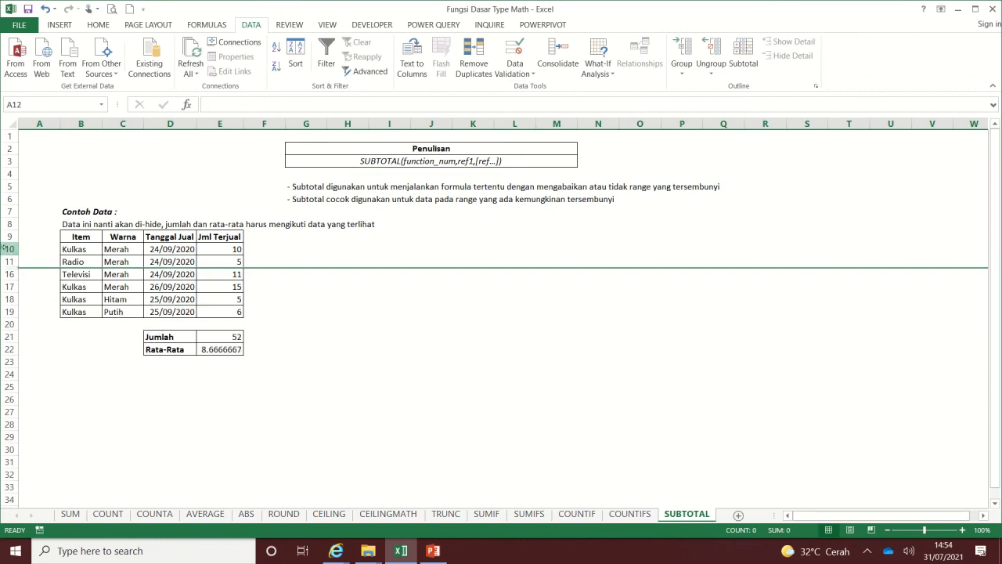
# - Unhide the hidden rows between rows 11 and 16 and deselect them
pyautogui.moveTo(9, 262); pyautogui.dragTo(10, 274)
pyautogui.rightClick(9, 274)
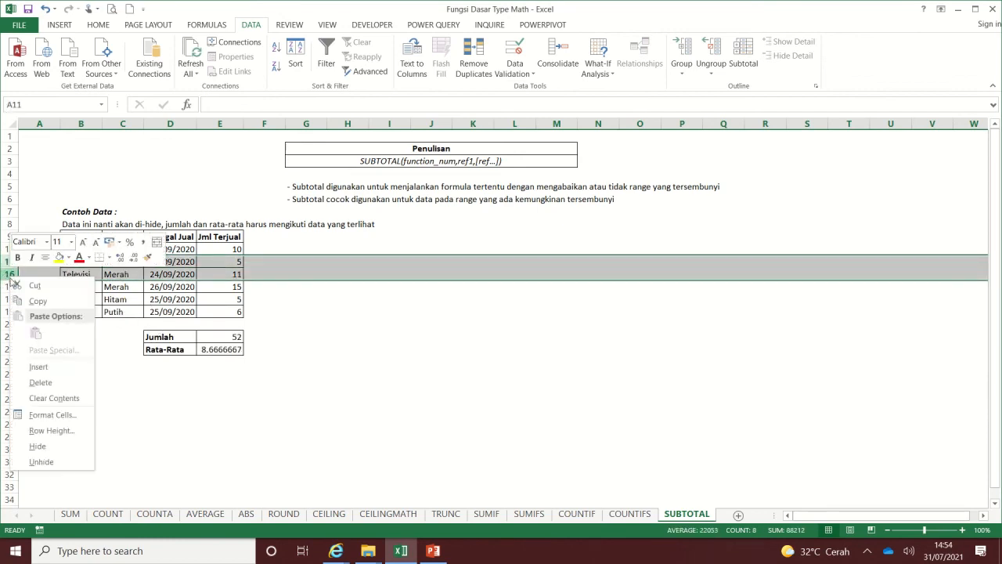
pyautogui.click(63, 462)
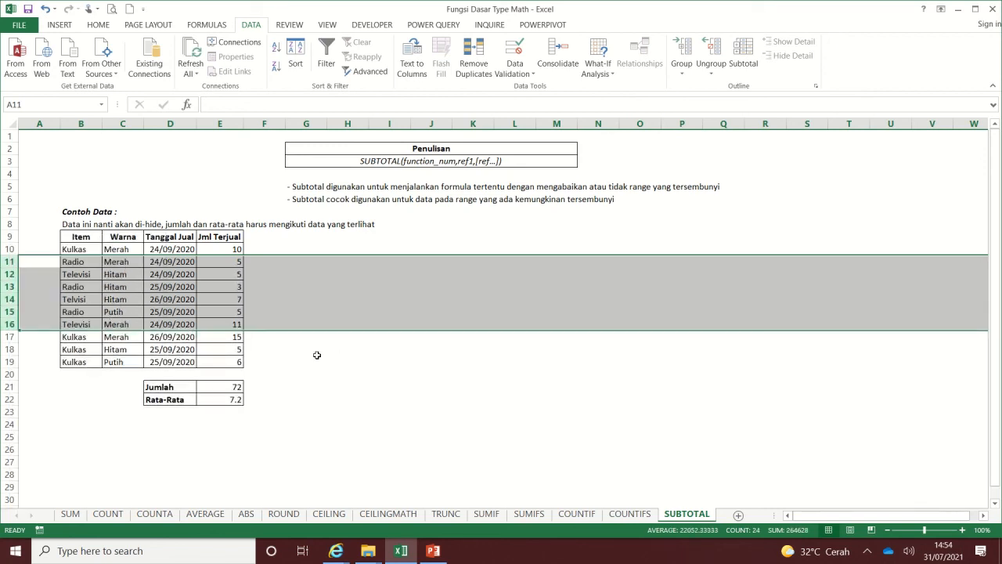
pyautogui.click(316, 355)
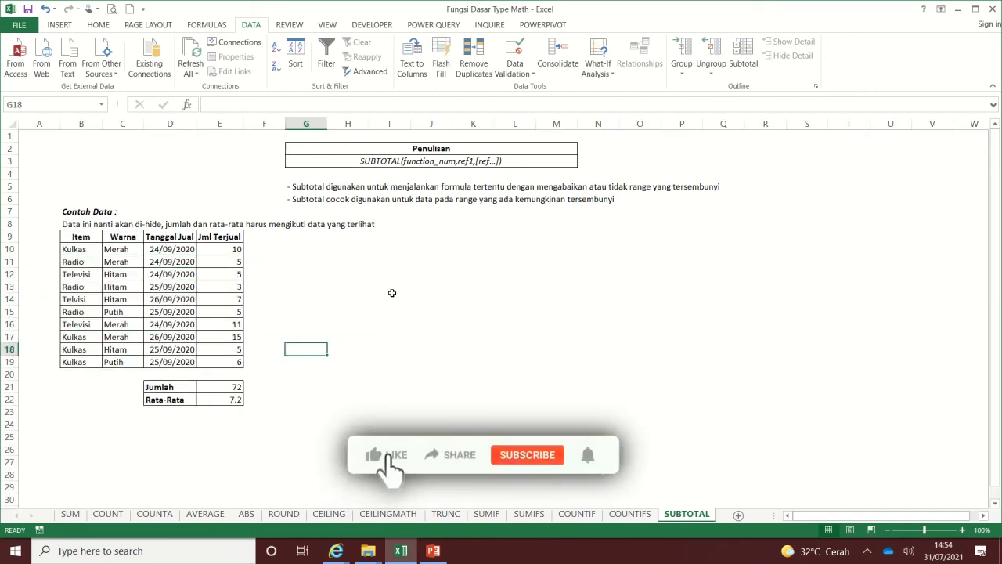